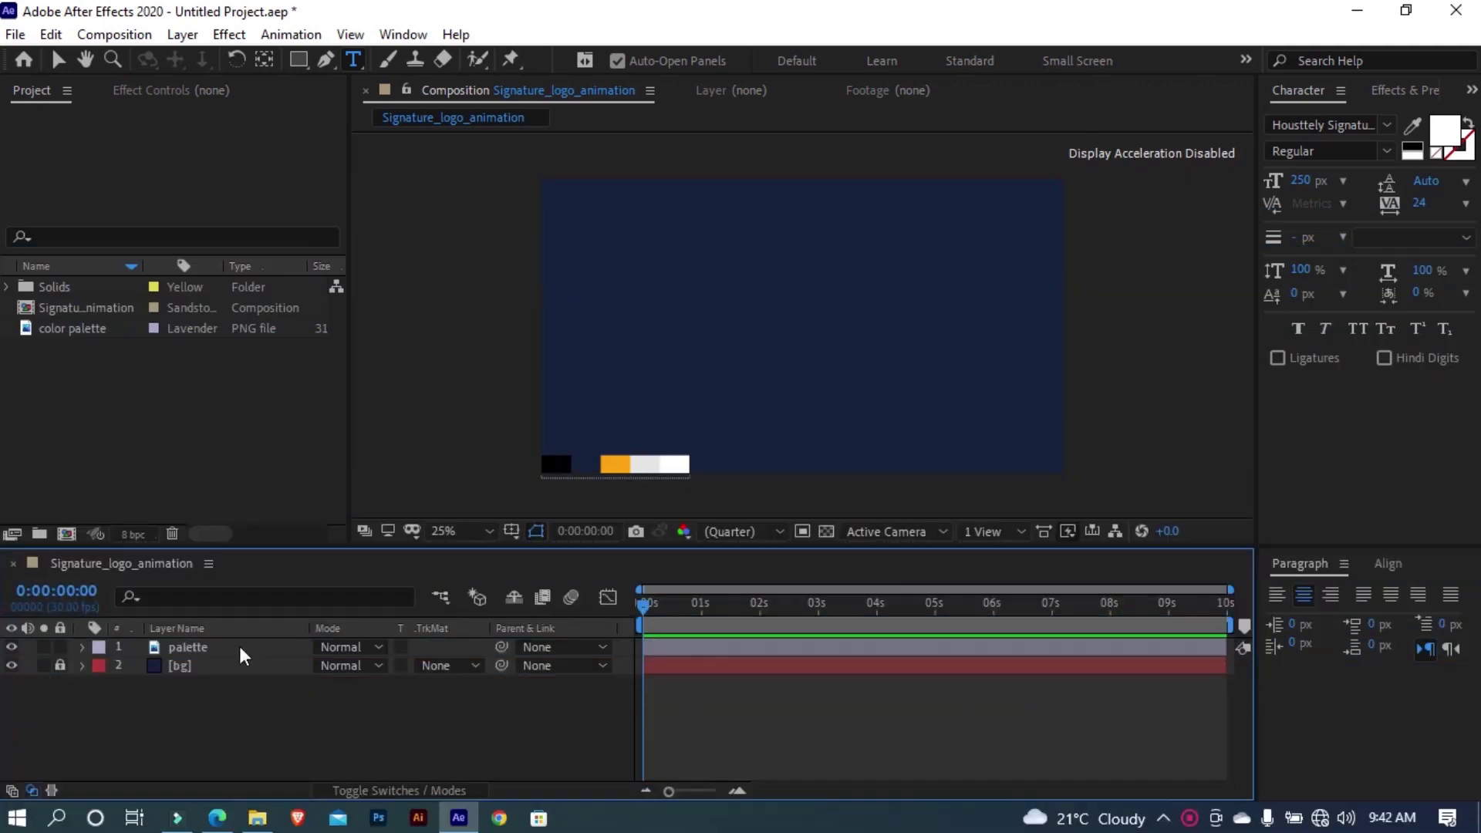
Toggle the colour palette layer's visibility off and on, then deselect it
click(228, 646)
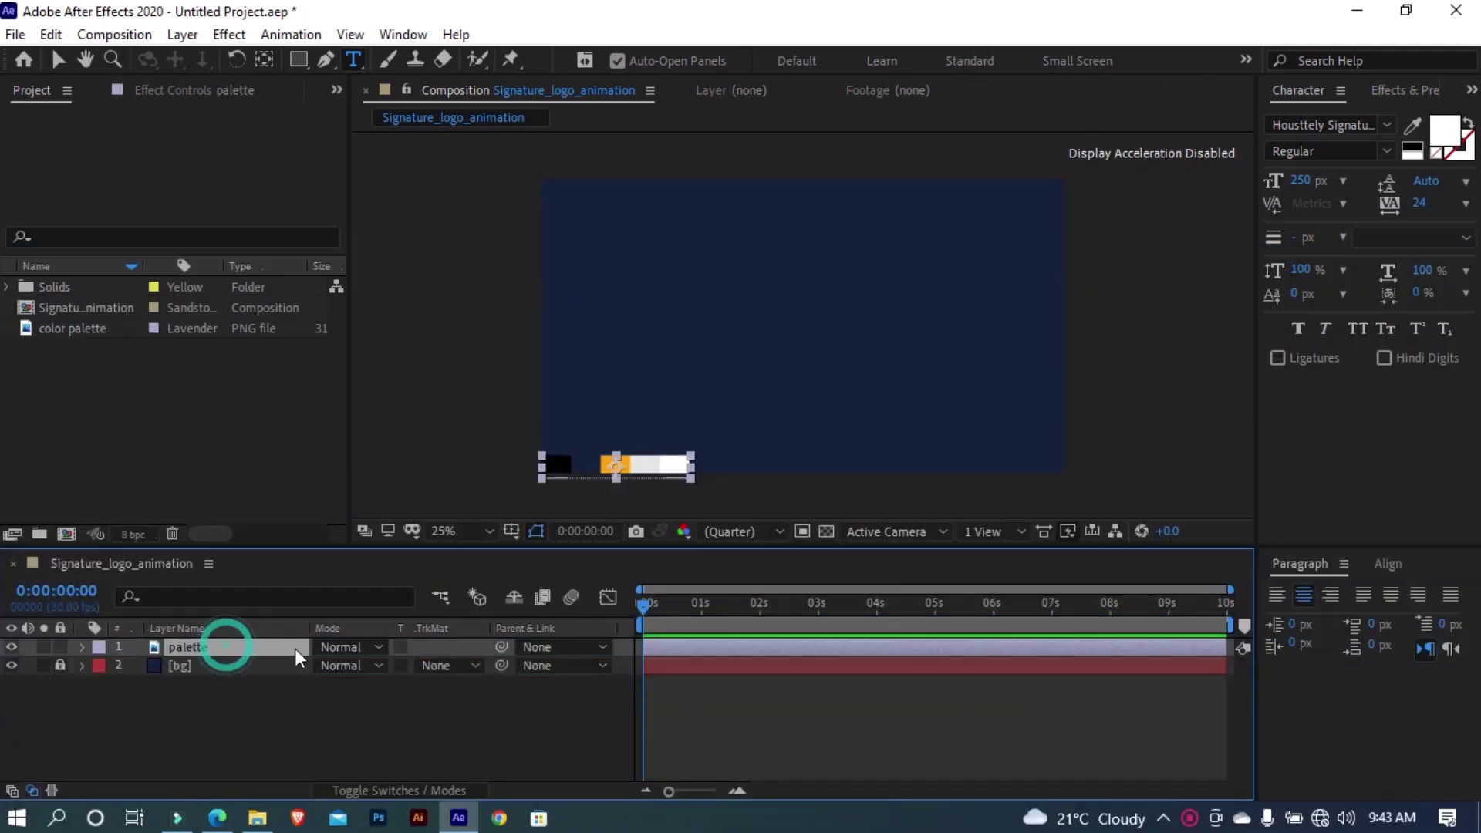
click(10, 650)
click(11, 651)
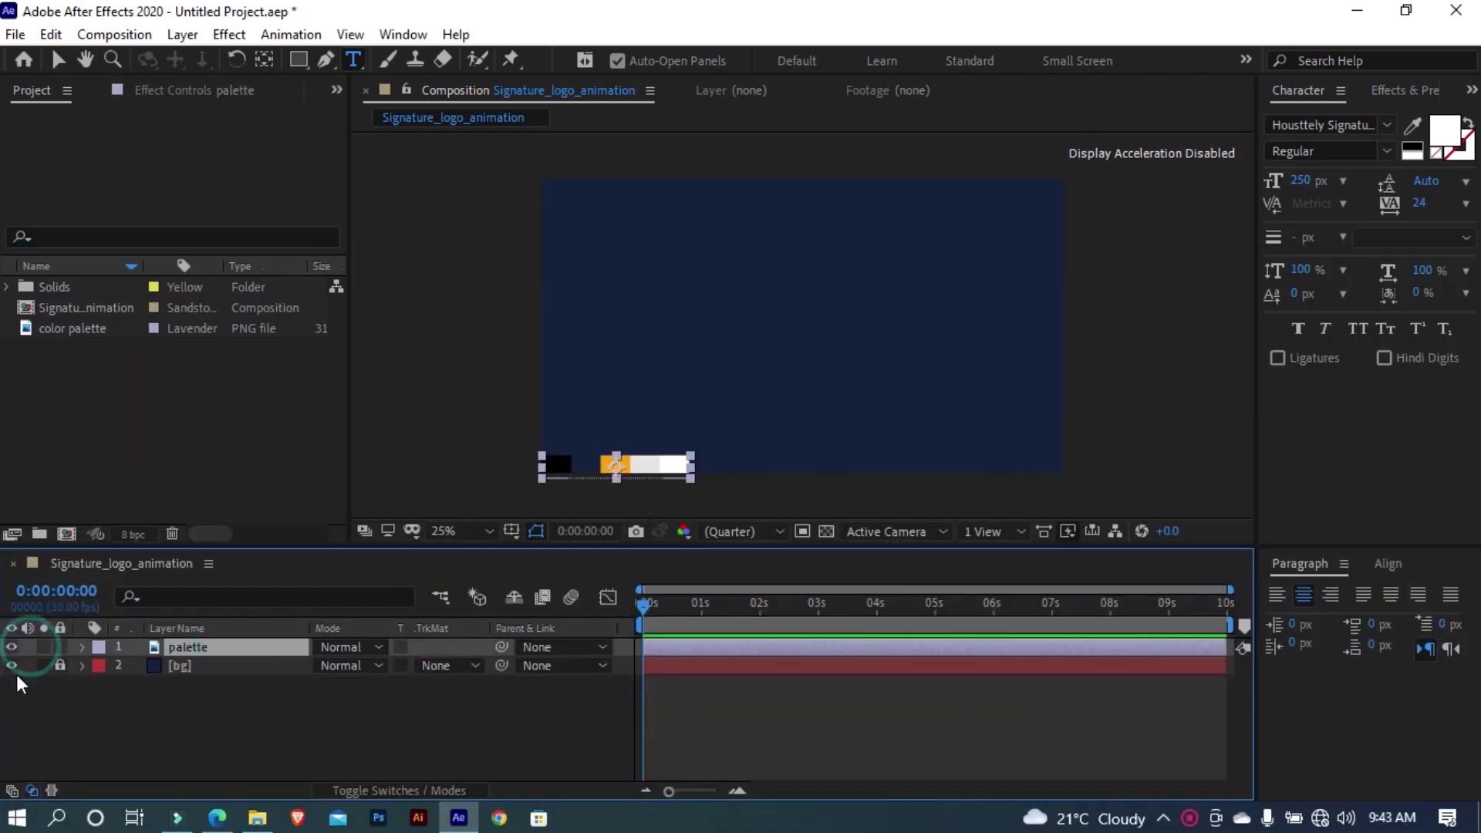
click(13, 668)
click(74, 689)
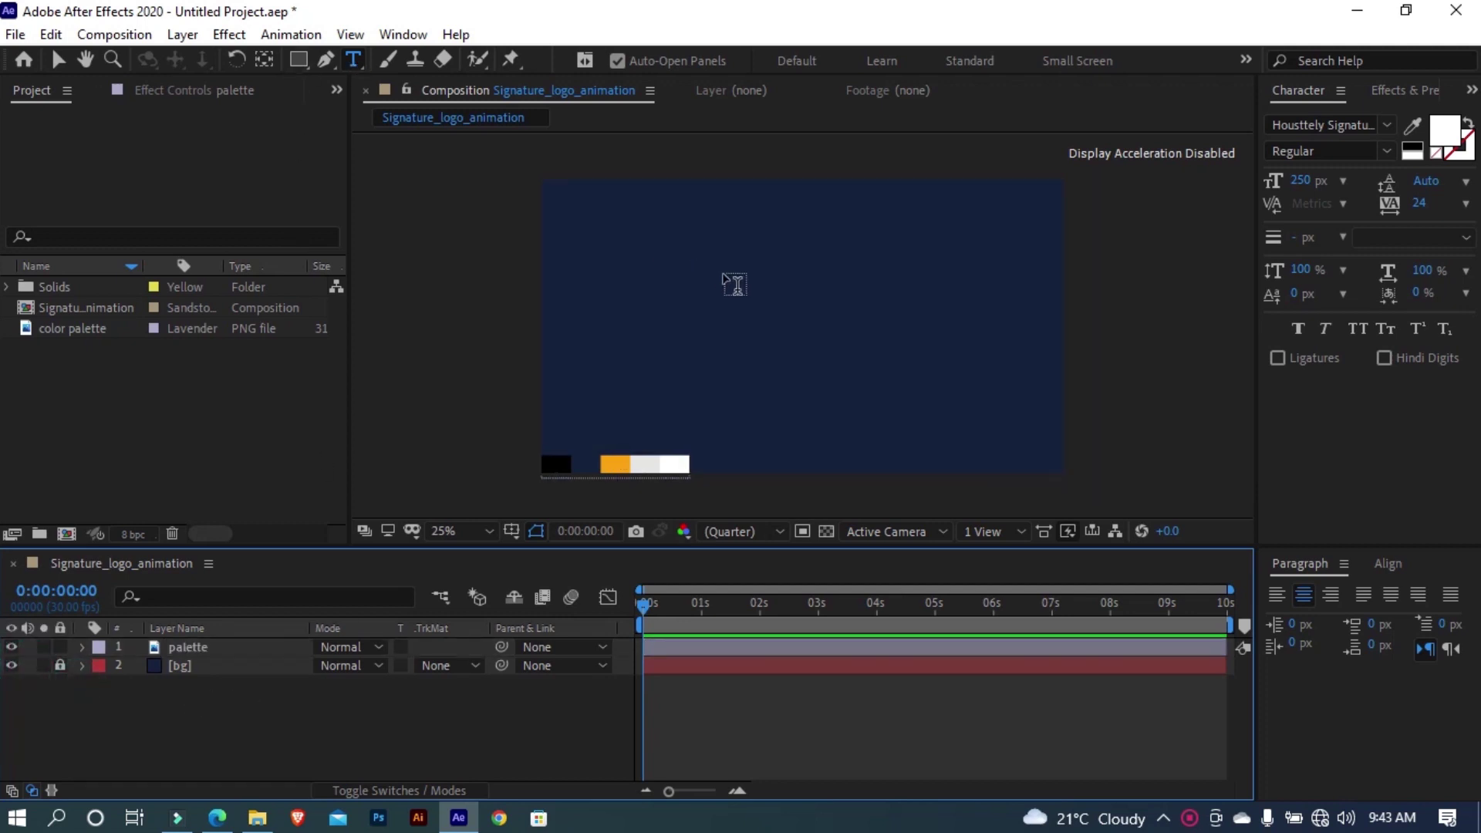
Add a 'Swap' text layer set in the Housttely Signature font
click(710, 340)
text(S)
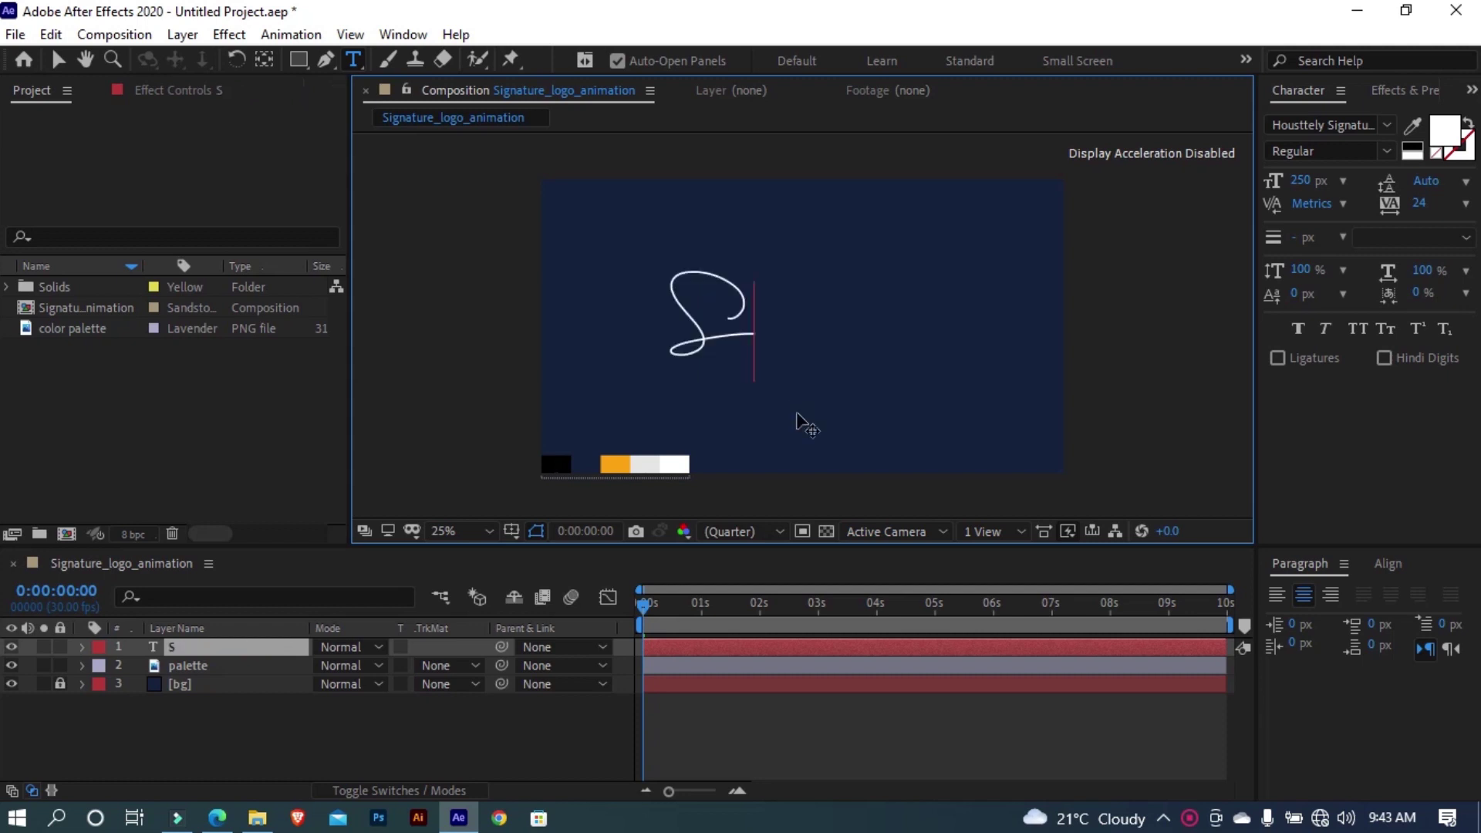
text(wap)
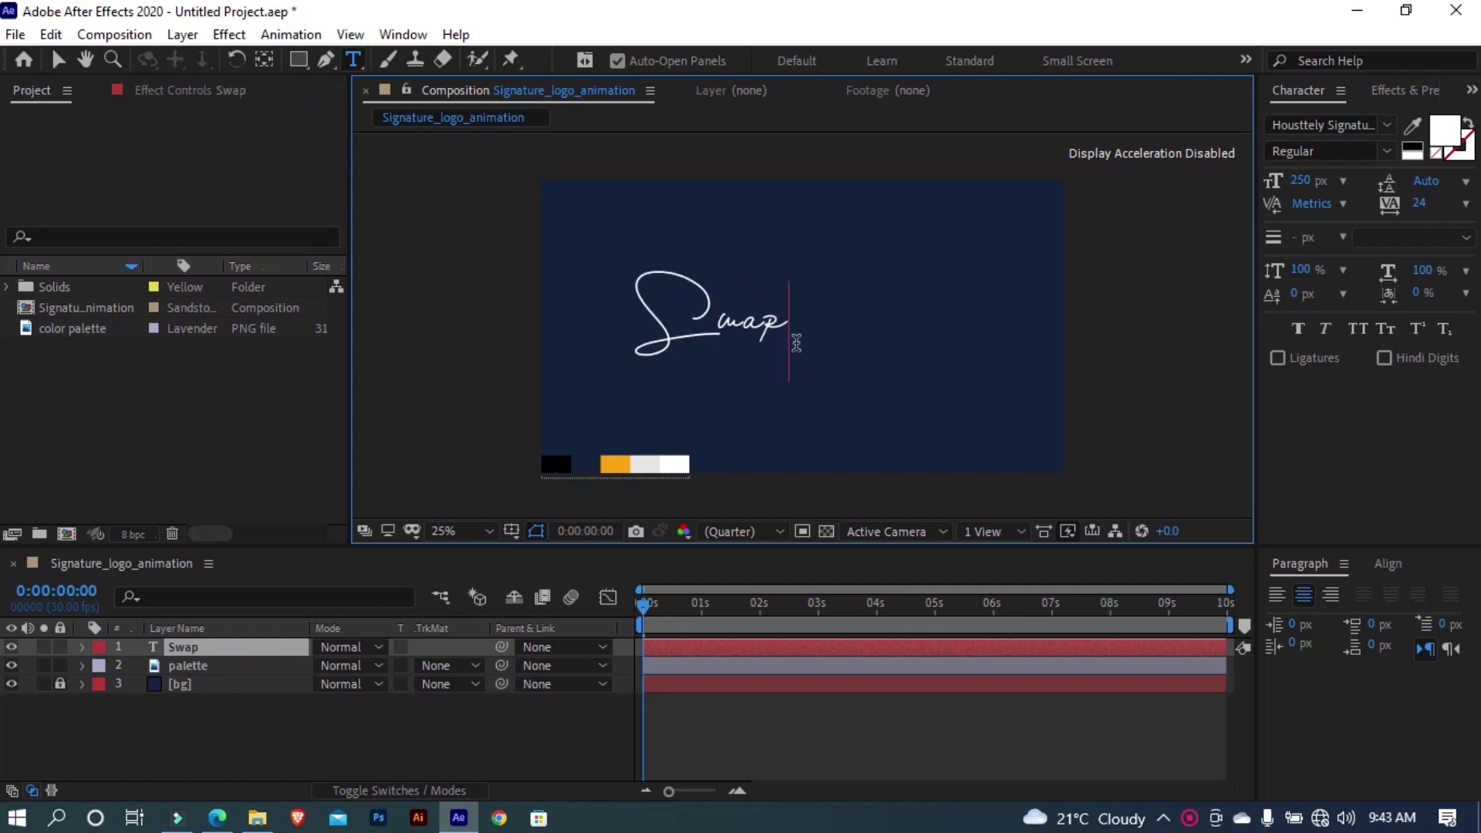
double_click(796, 343)
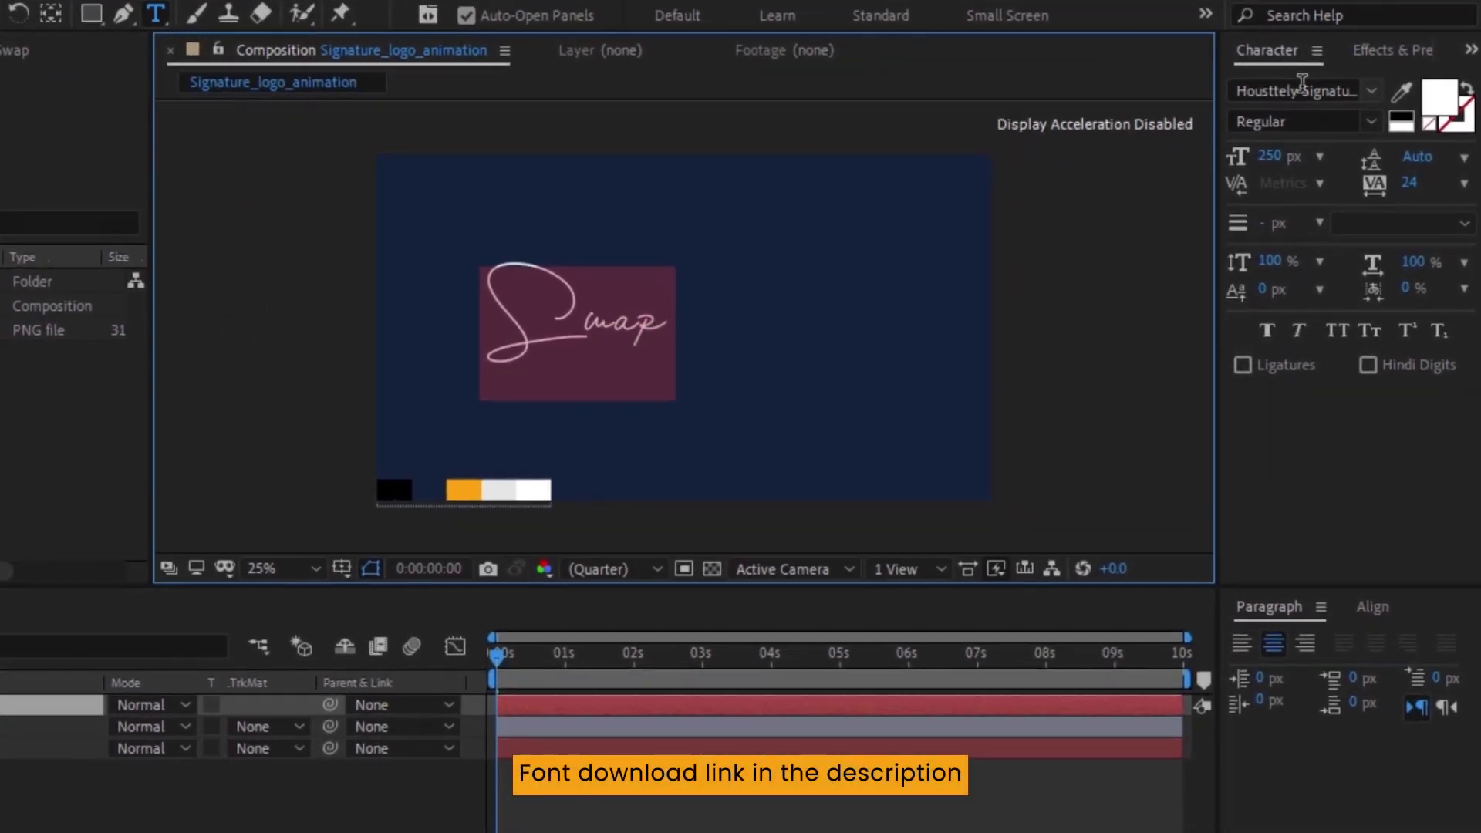
click(1302, 86)
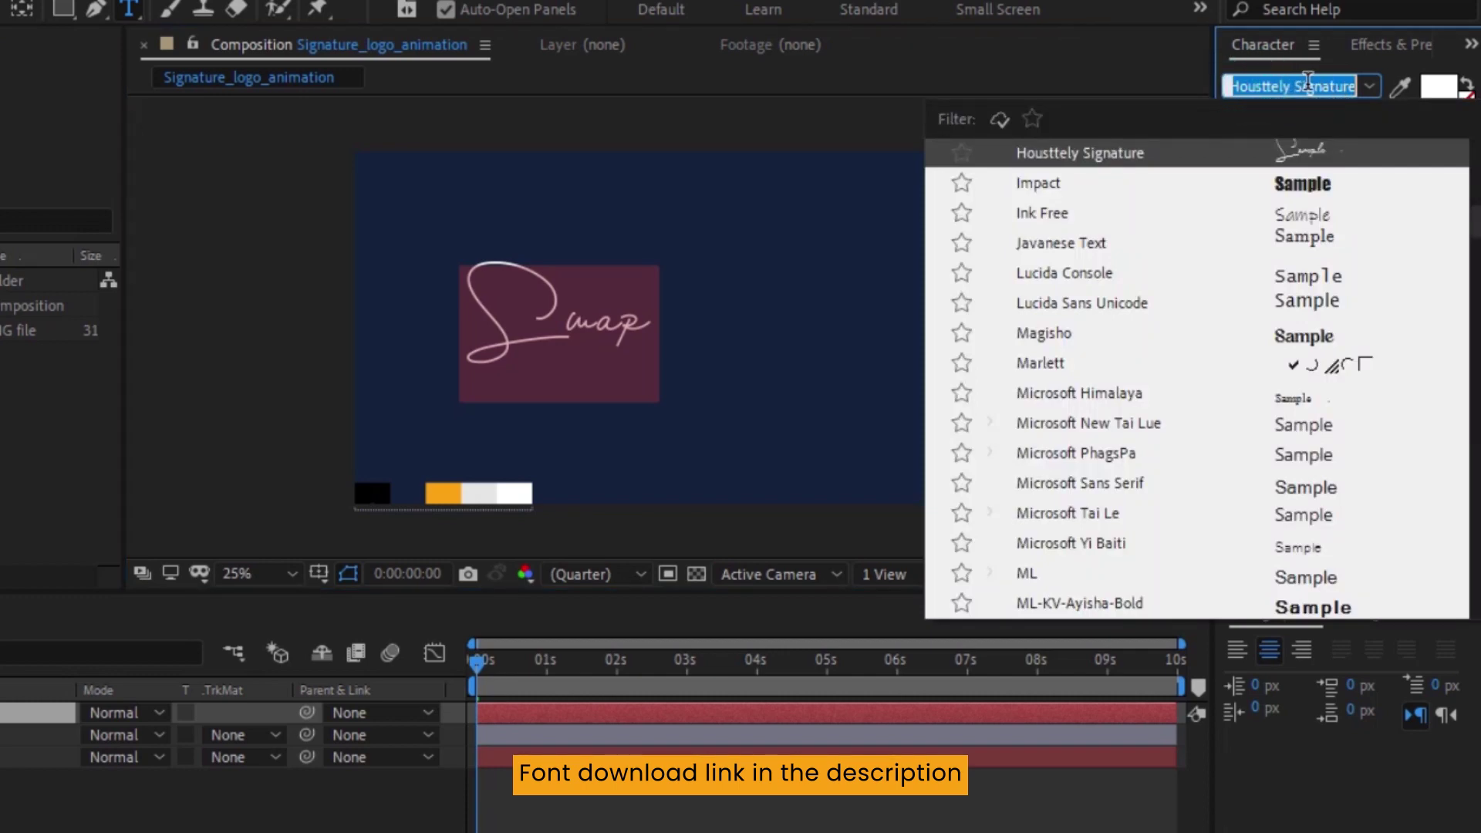
key(Return)
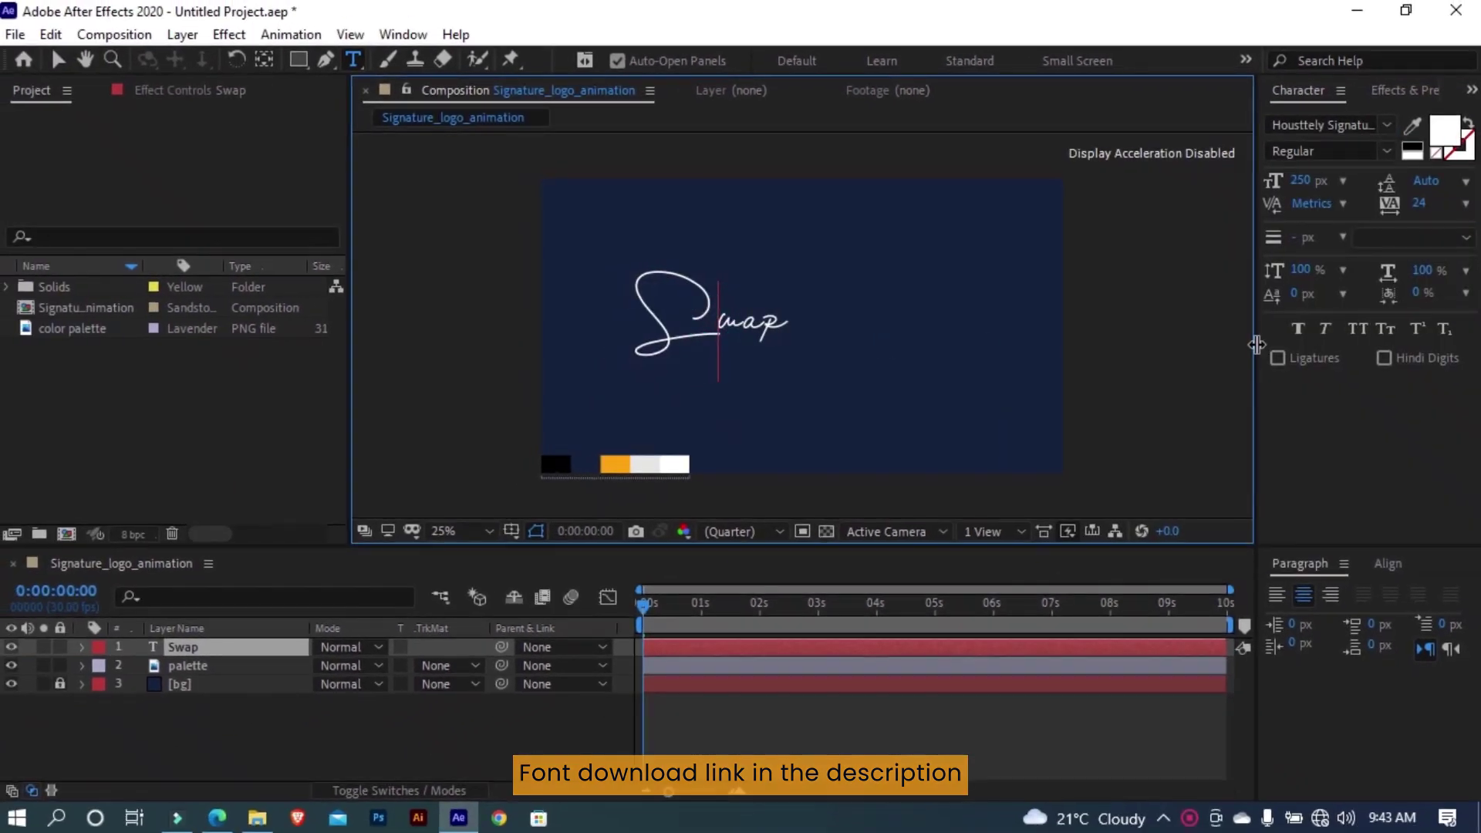
Centre the Swap text horizontally and vertically in the composition
click(1387, 563)
click(1317, 618)
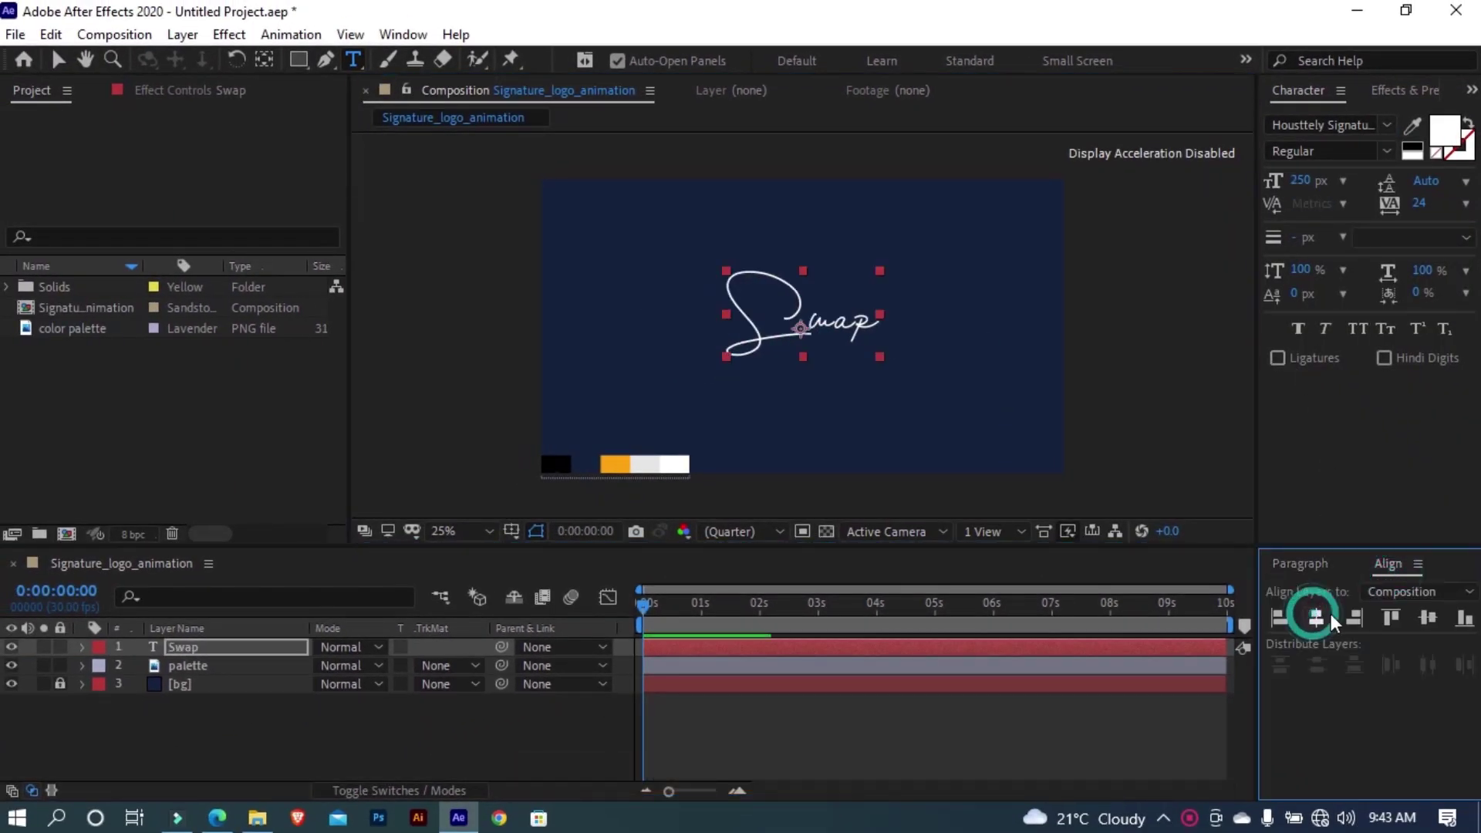
click(1428, 617)
click(360, 756)
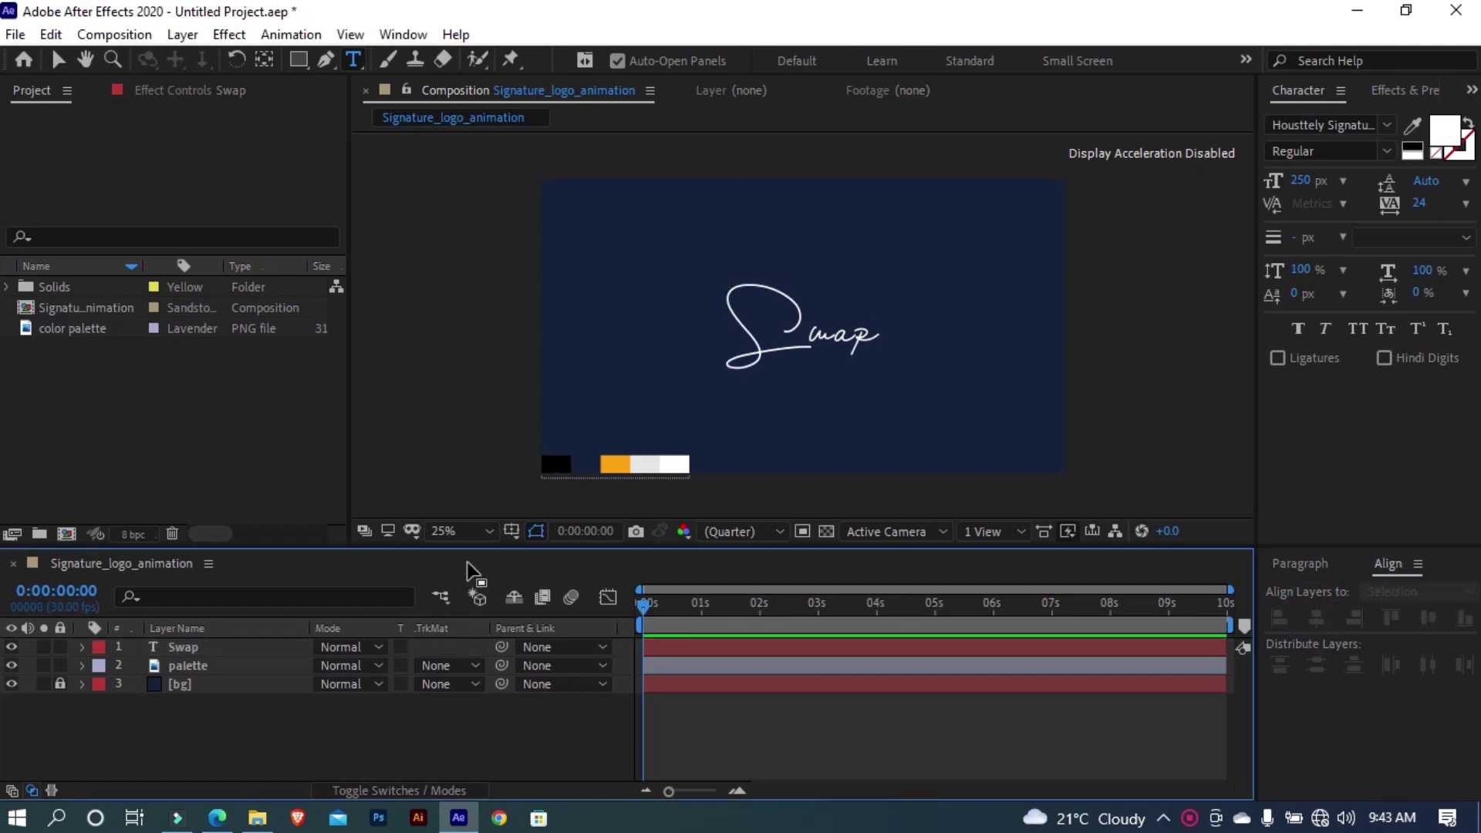
key(v)
key(period)
click(895, 422)
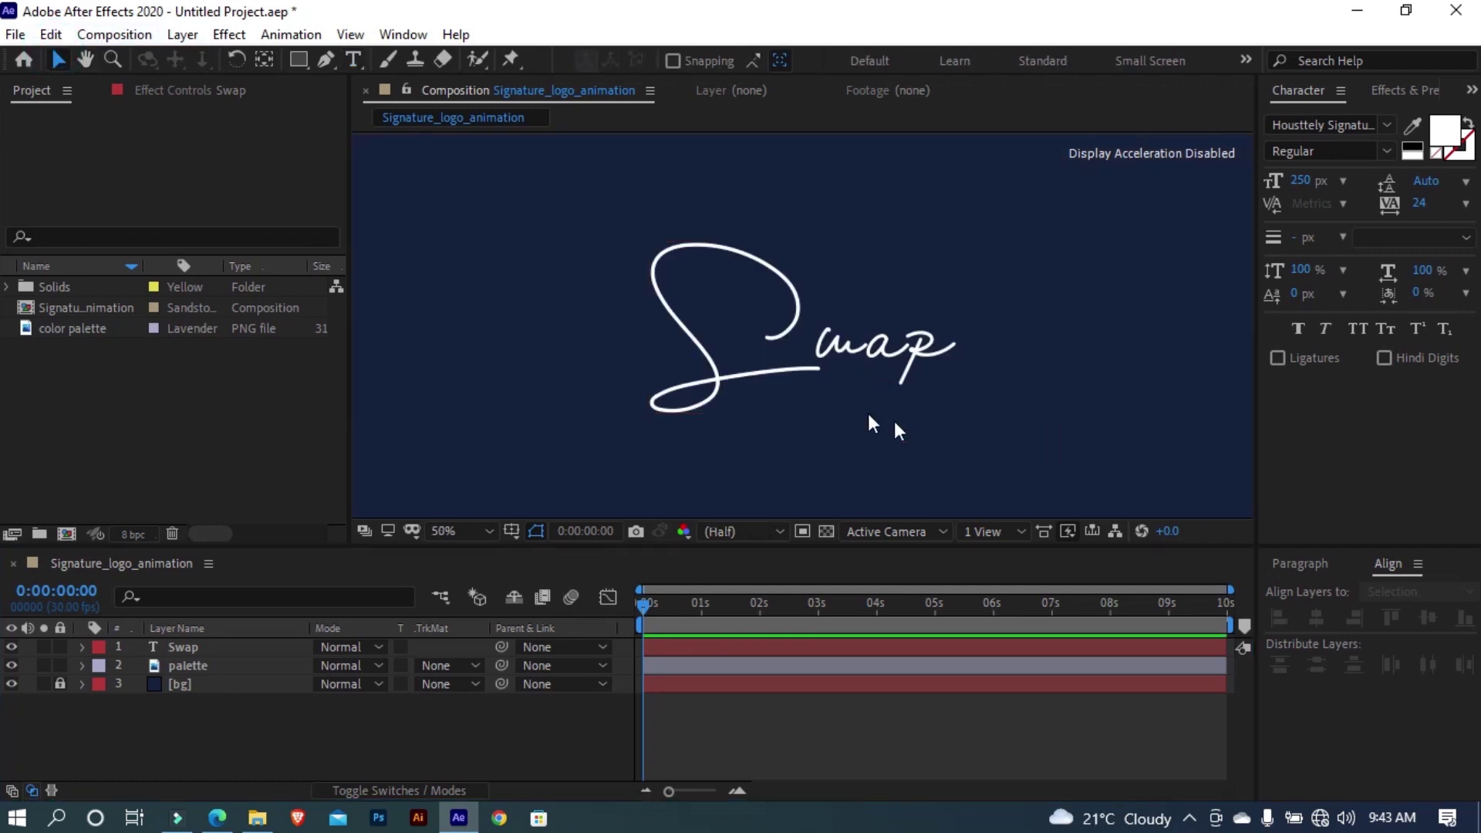
key(comma)
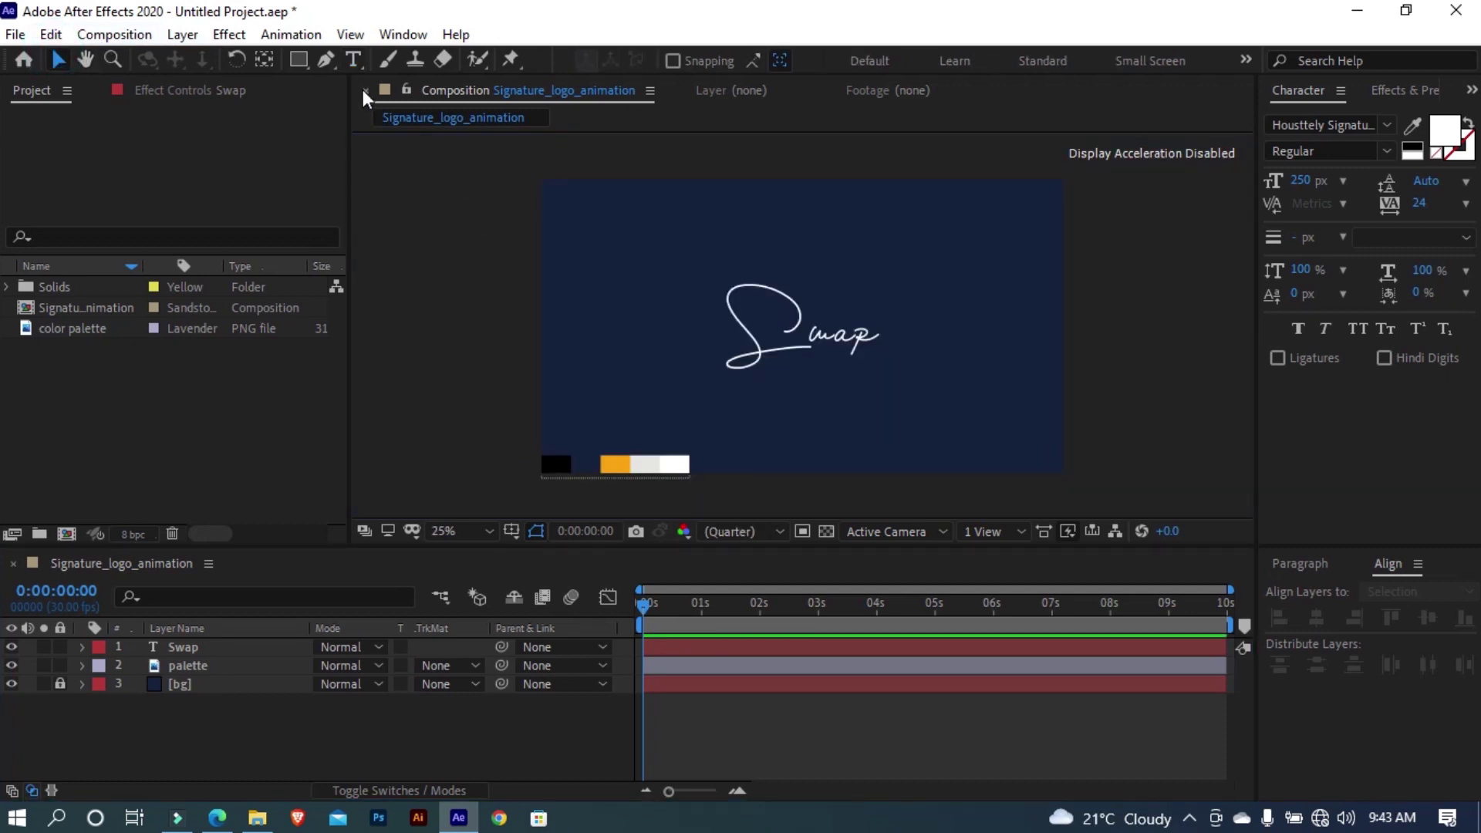
Switch to the Pen tool and set new shapes to have no fill
click(328, 62)
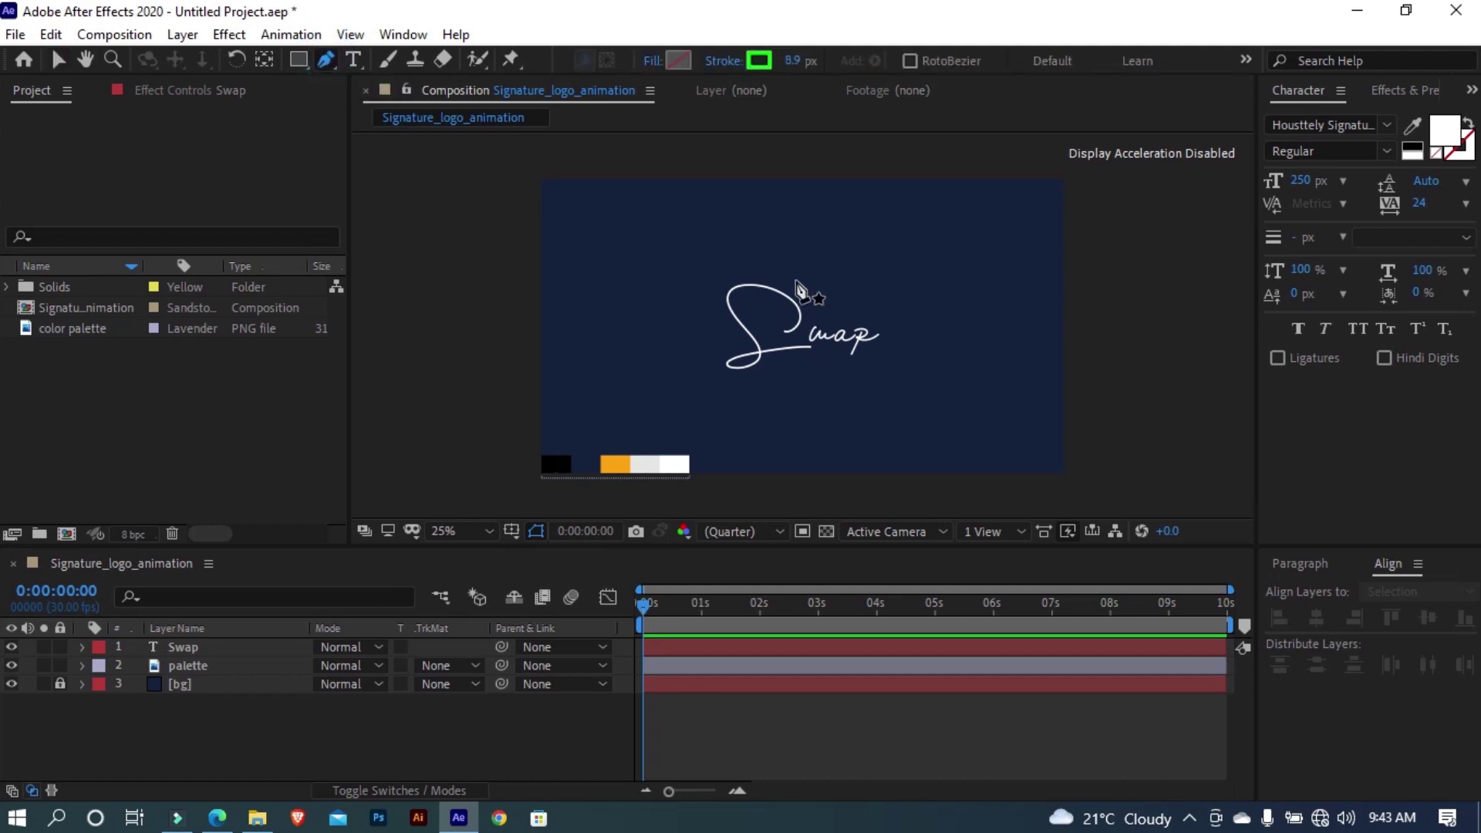
key(period)
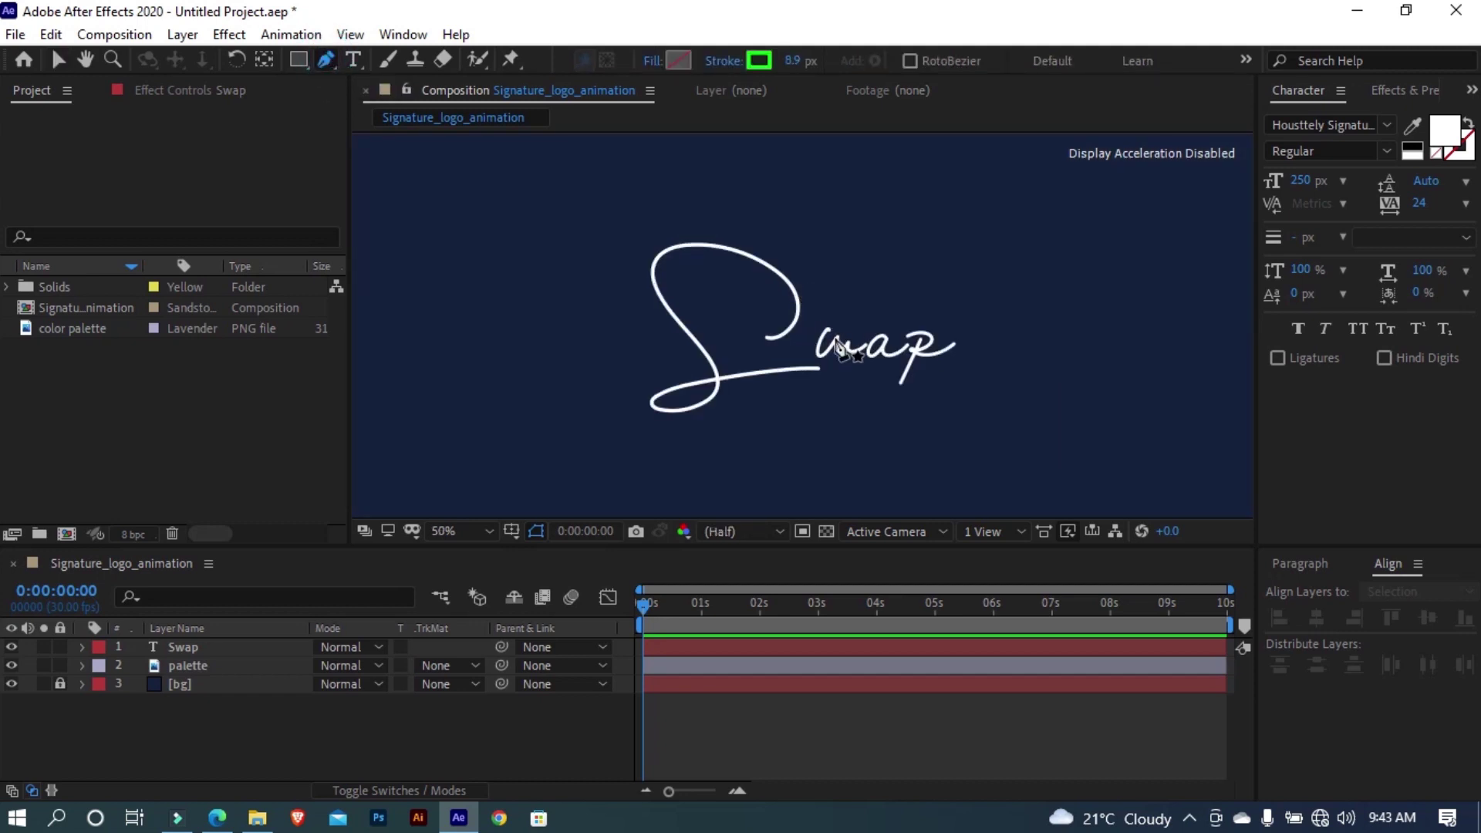
drag(839, 348, 820, 266)
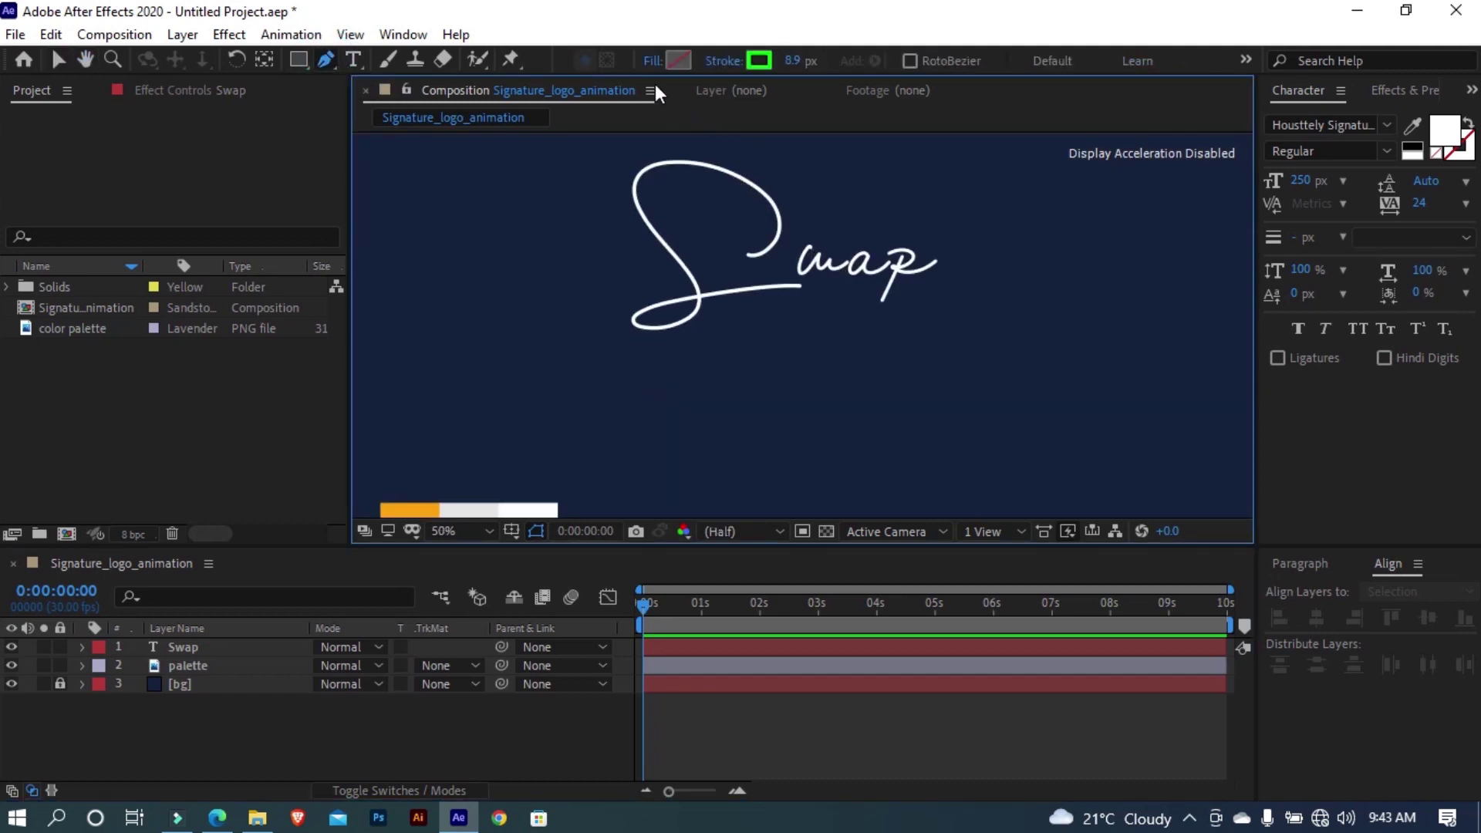
click(652, 61)
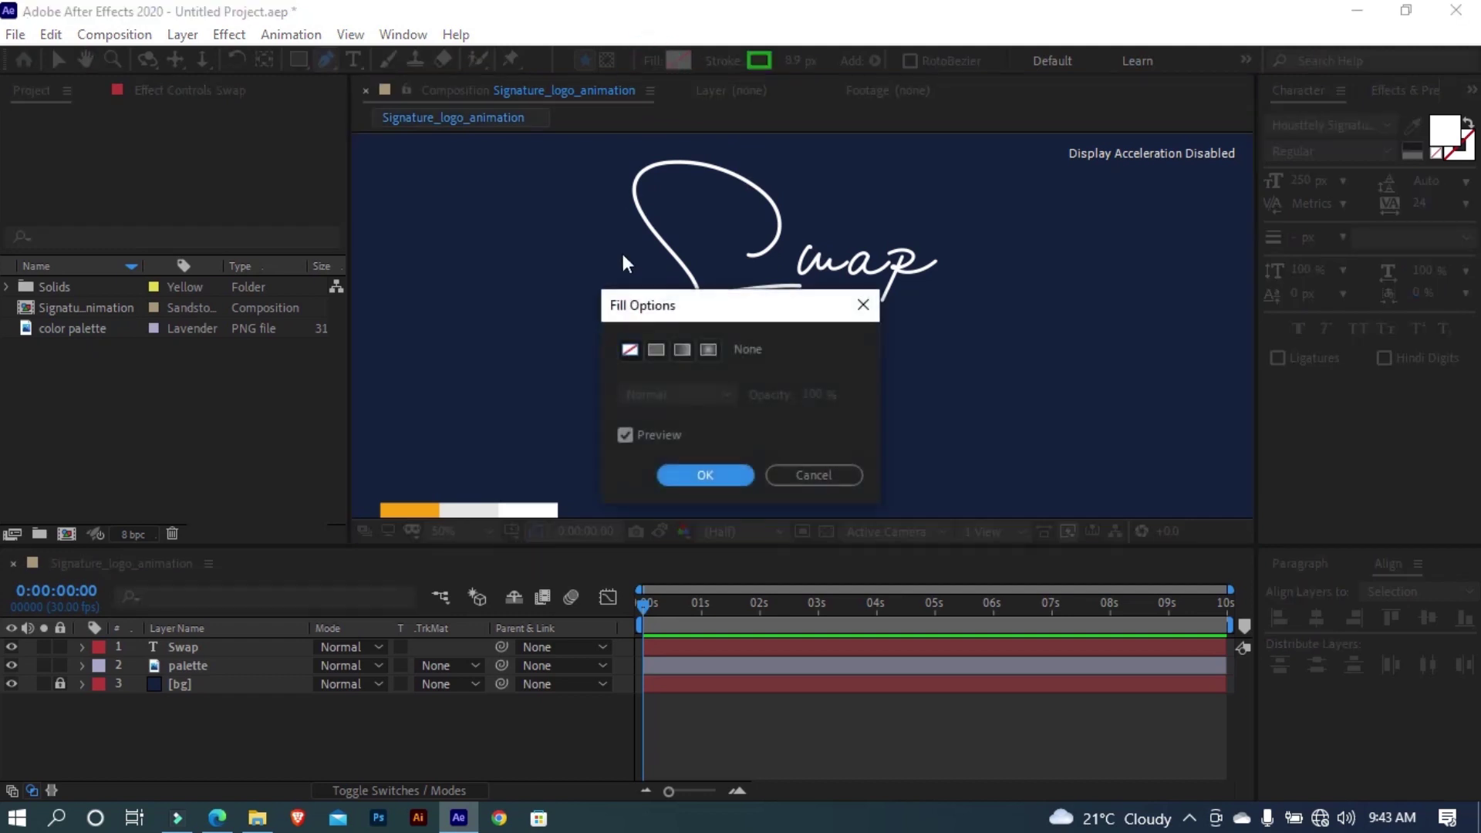
click(629, 350)
click(705, 478)
click(722, 468)
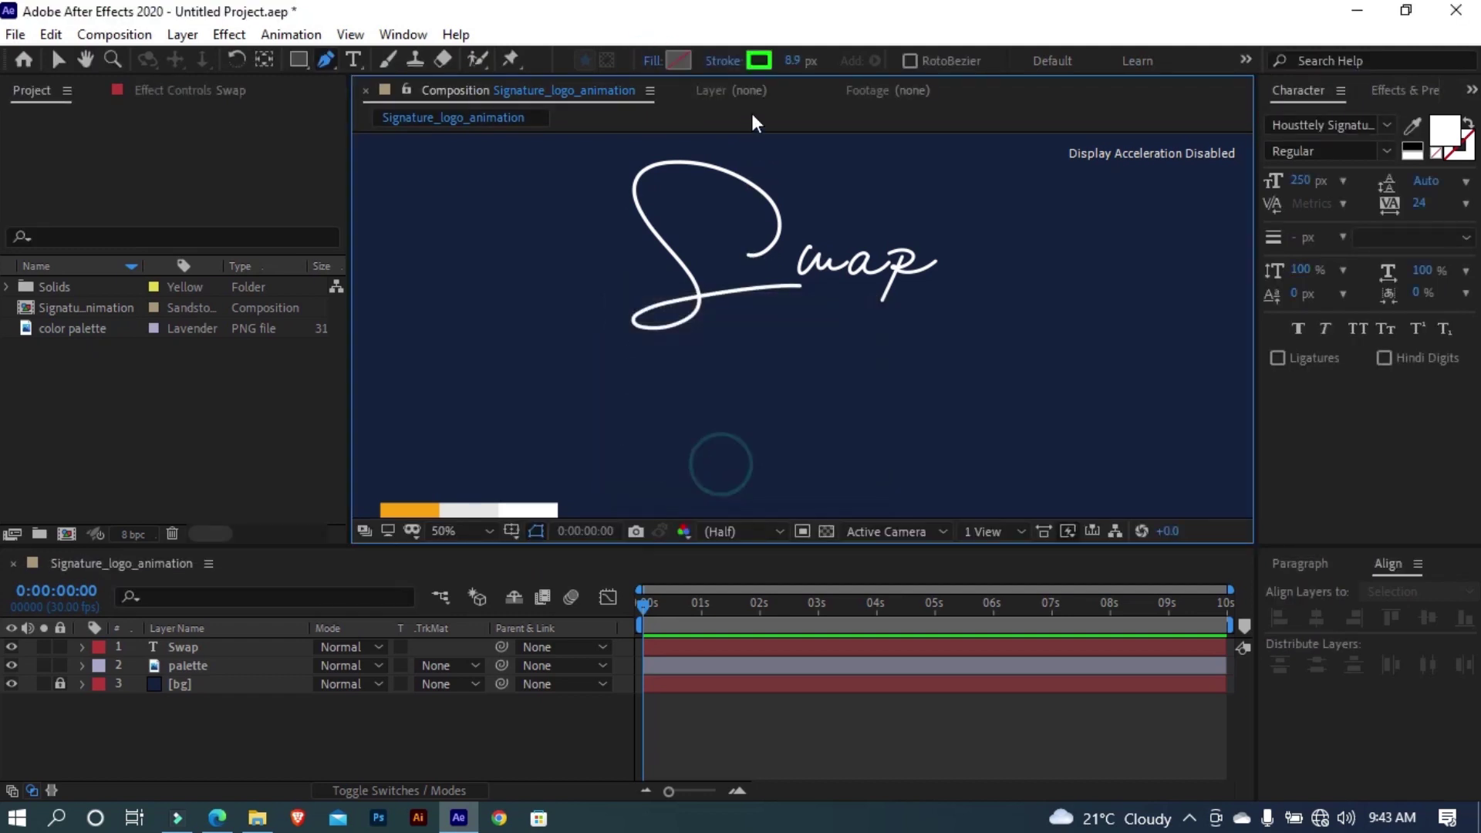
Set the new-shape stroke to white, then place the tail path's first point below the signature
click(761, 61)
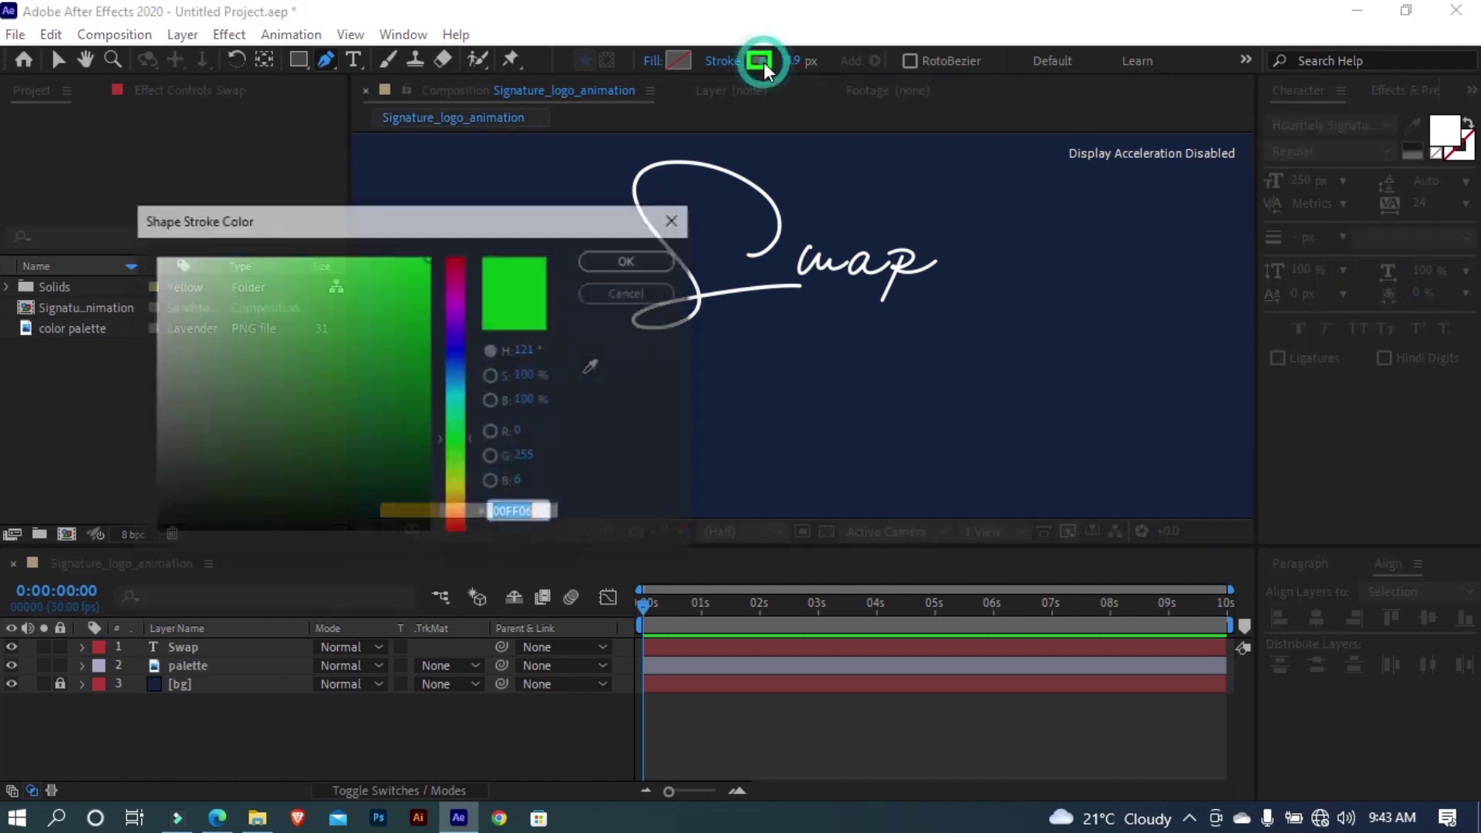
drag(275, 279, 222, 258)
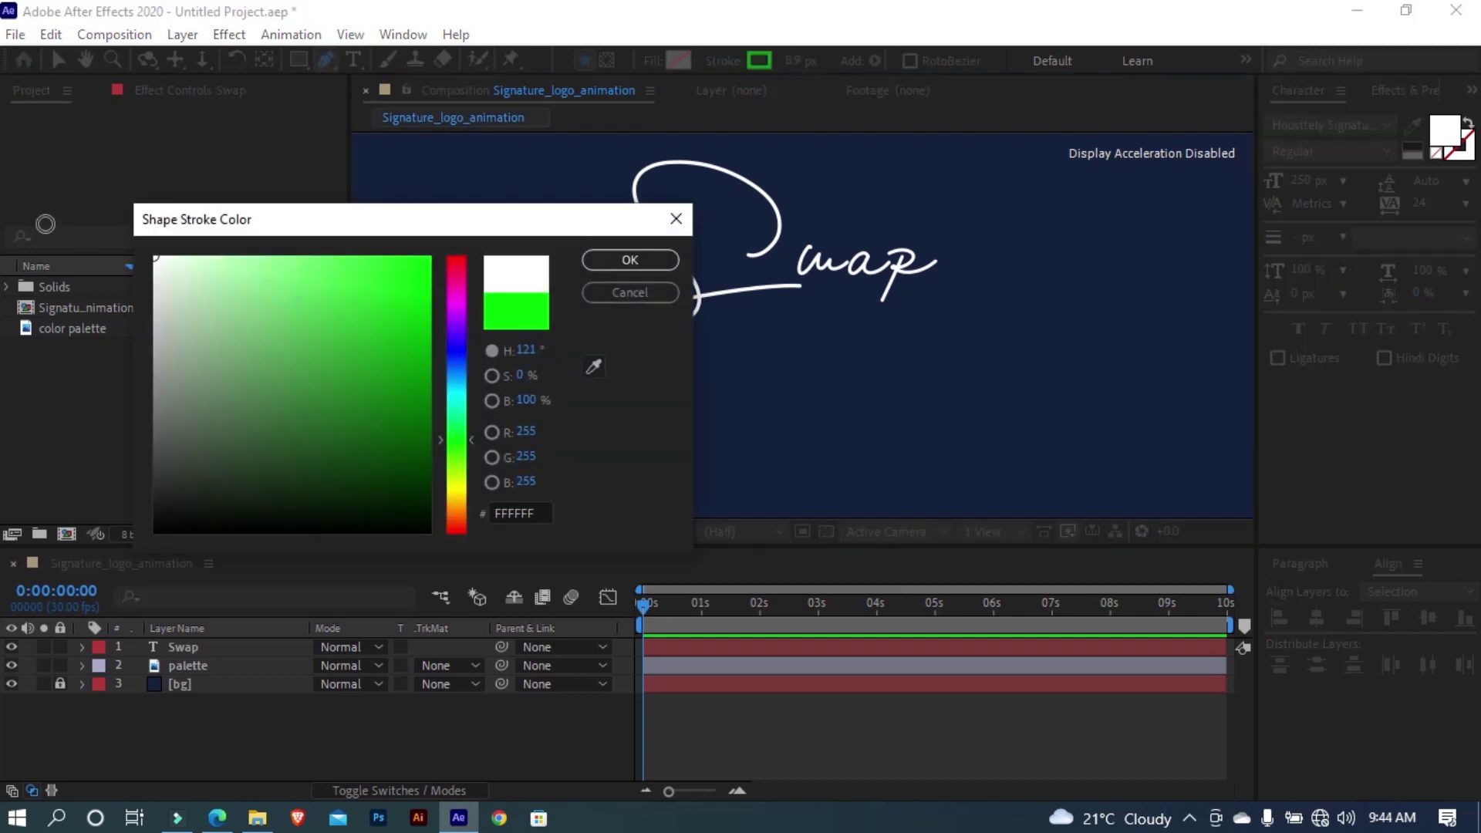
click(629, 260)
scroll(785, 319, down, 1)
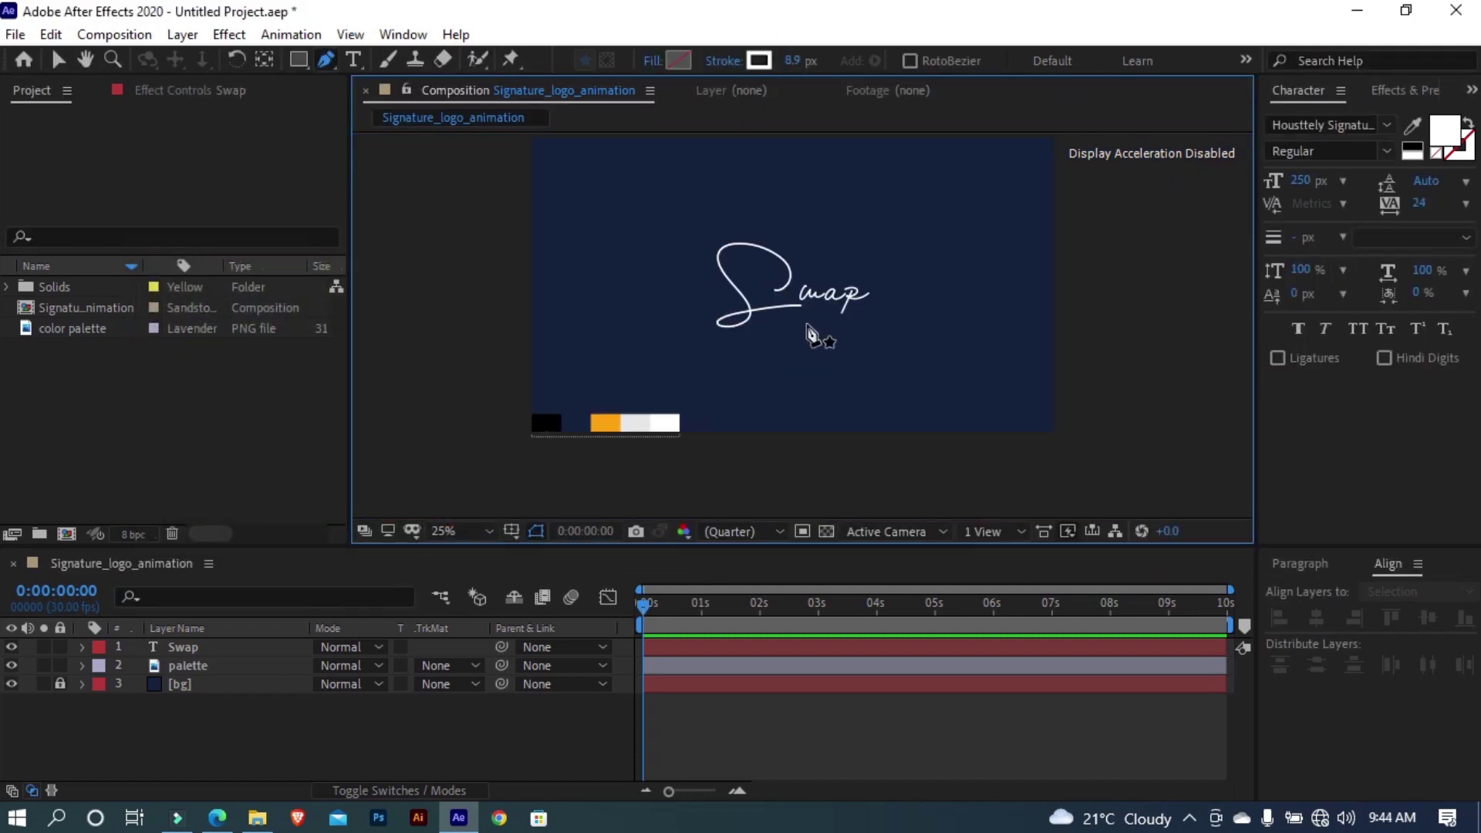
click(743, 351)
Draw the tail path's curved points along the letter p and underline stroke
scroll(840, 365, up, 1)
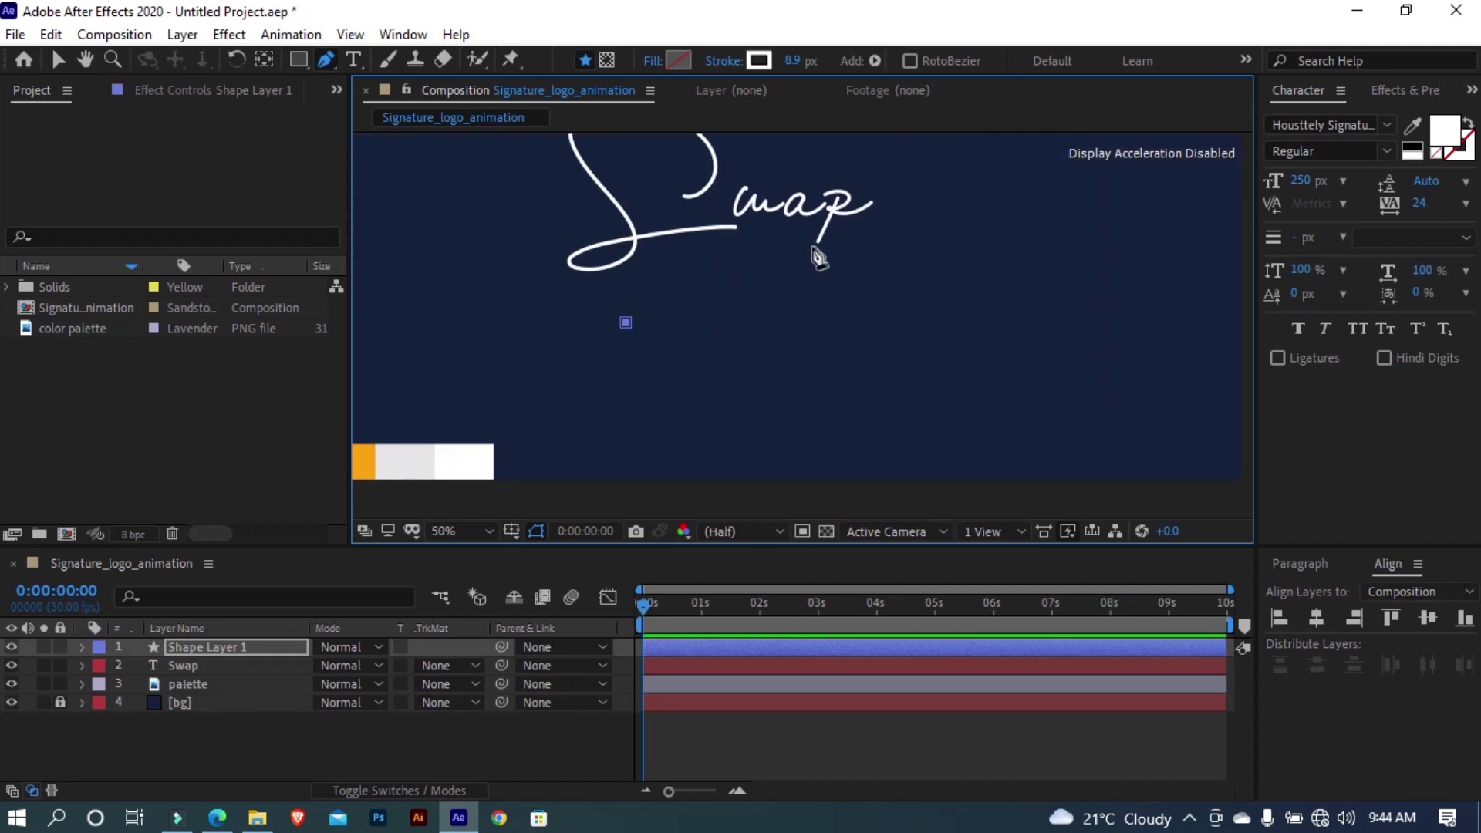
drag(804, 269, 909, 327)
scroll(810, 262, up, 2)
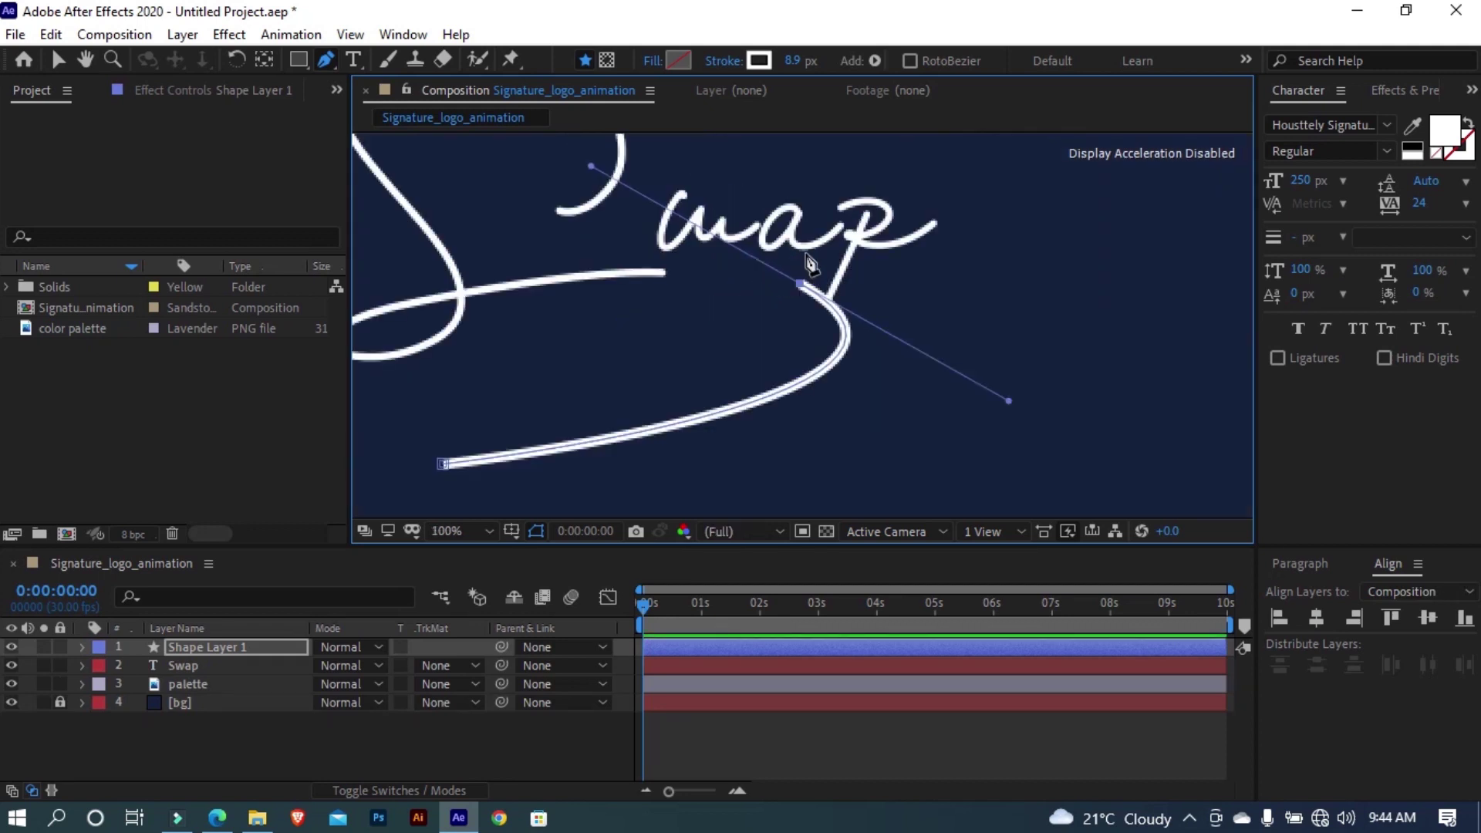
drag(800, 285, 816, 293)
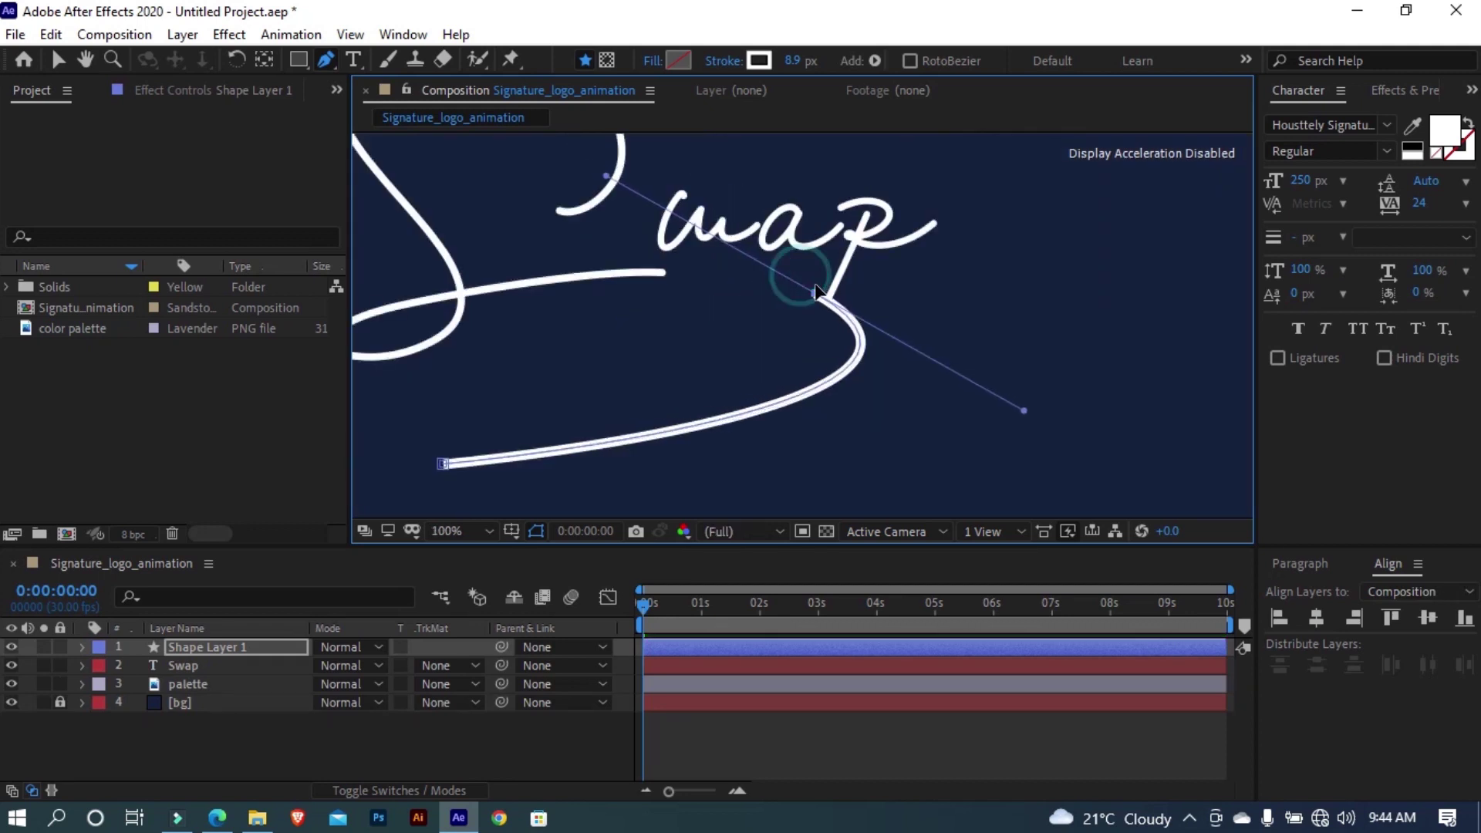
click(635, 271)
drag(610, 179, 697, 270)
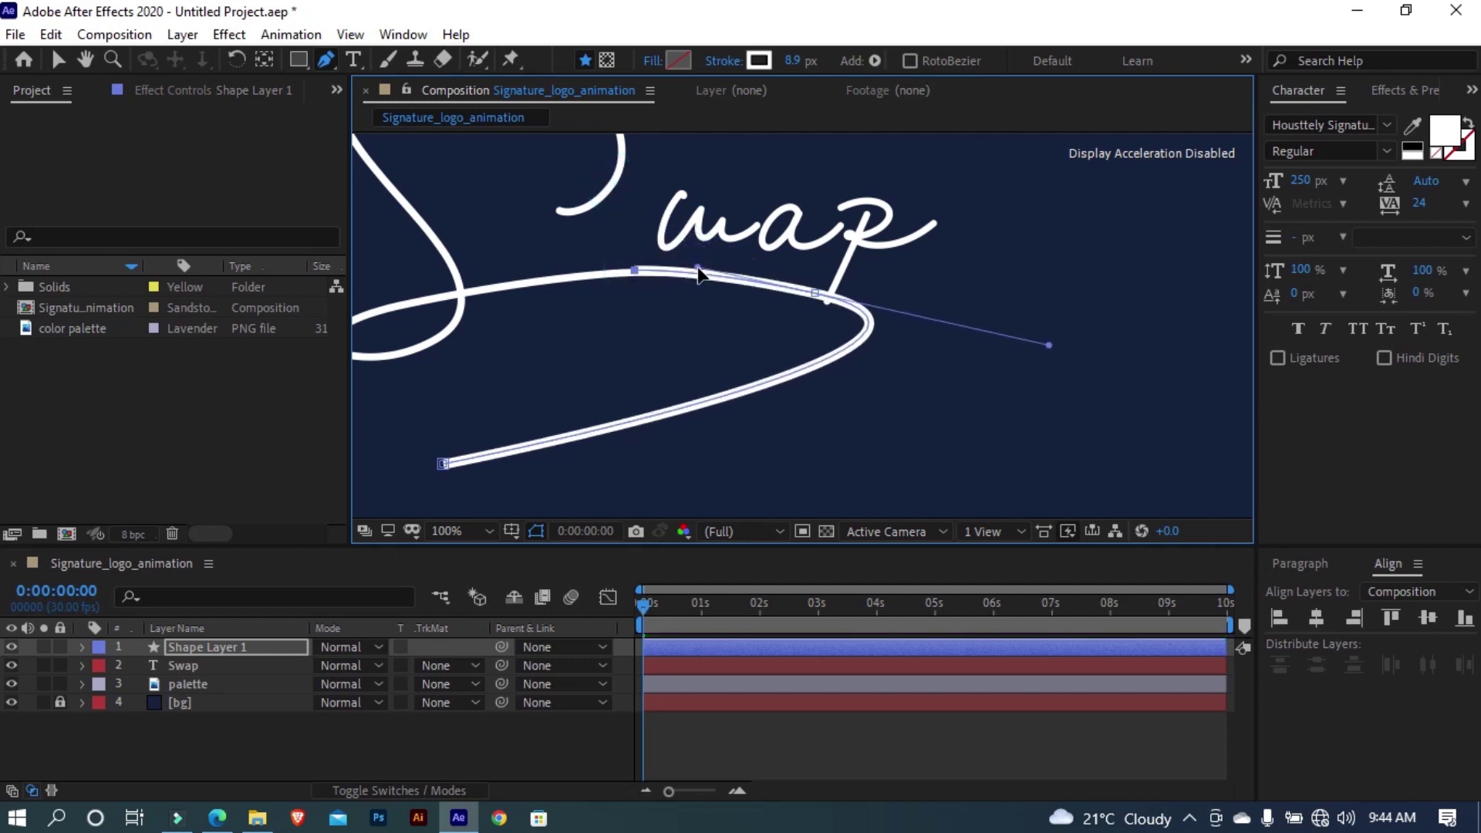
Rename the shape layer to 'tail'
click(228, 651)
text(tail)
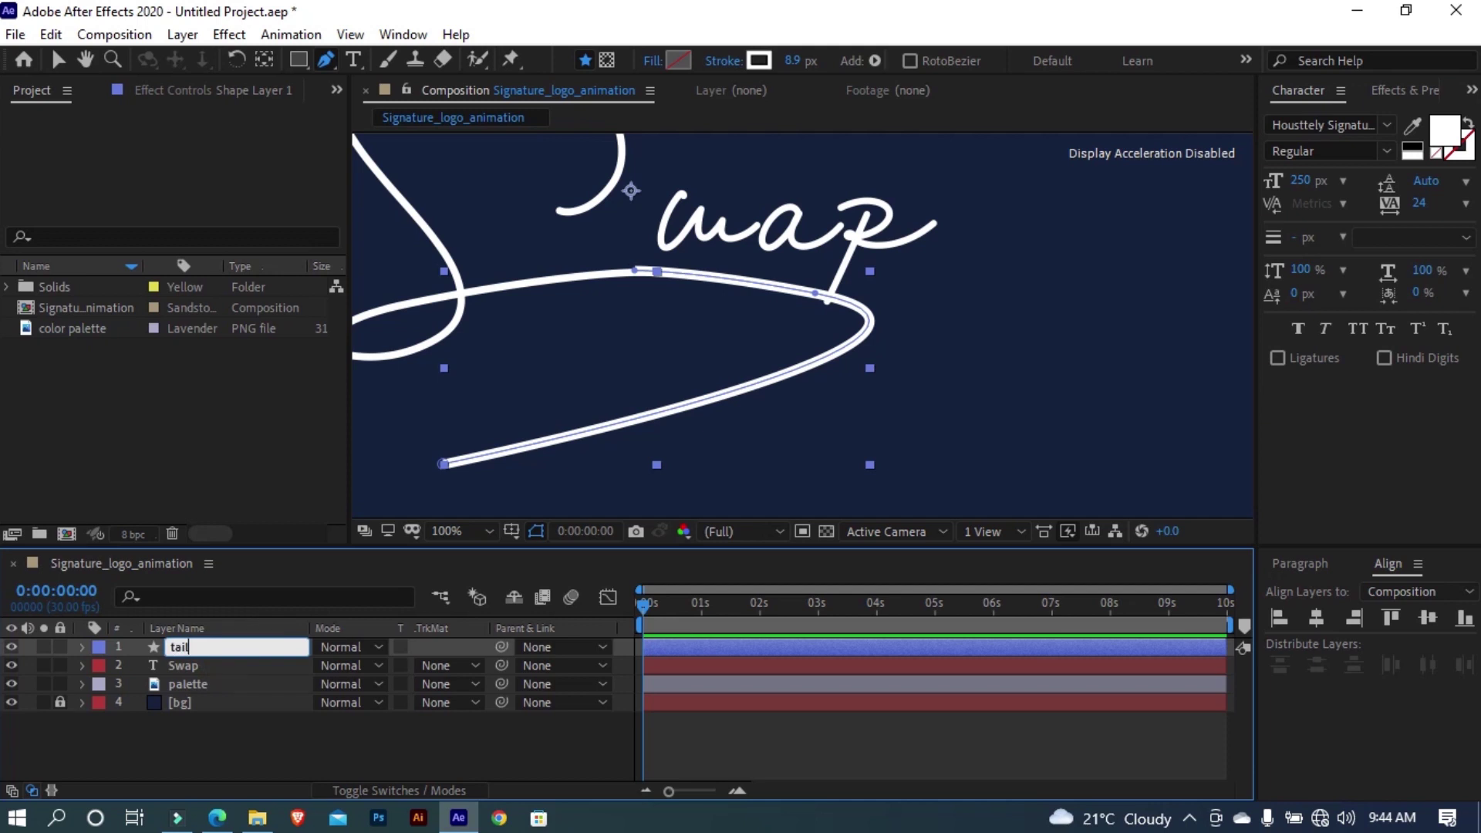
key(Return)
click(252, 780)
key(comma)
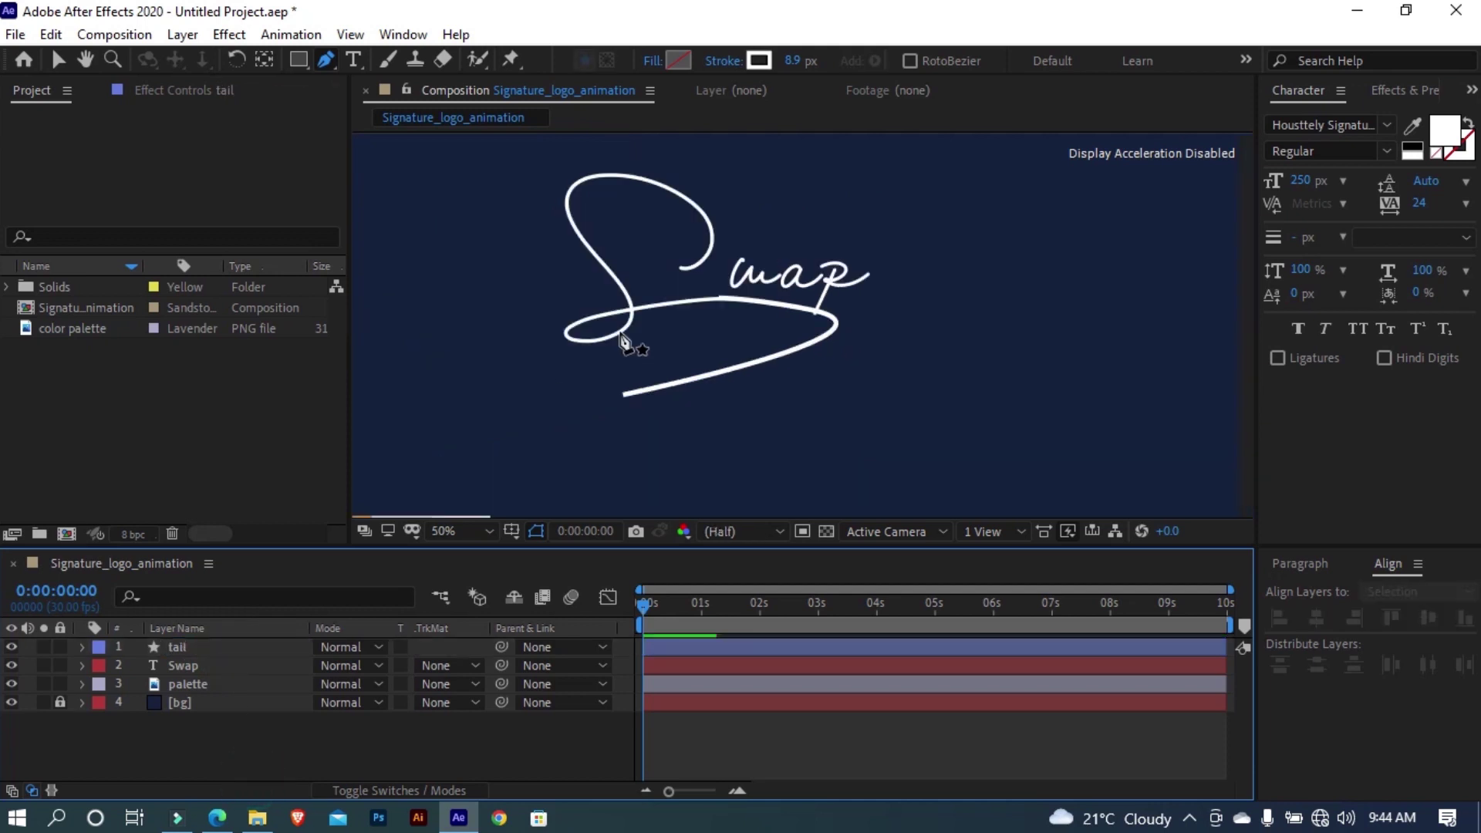
Add a vertex to the tail path and reshape it into a wide loop under Swap
click(236, 653)
key(period)
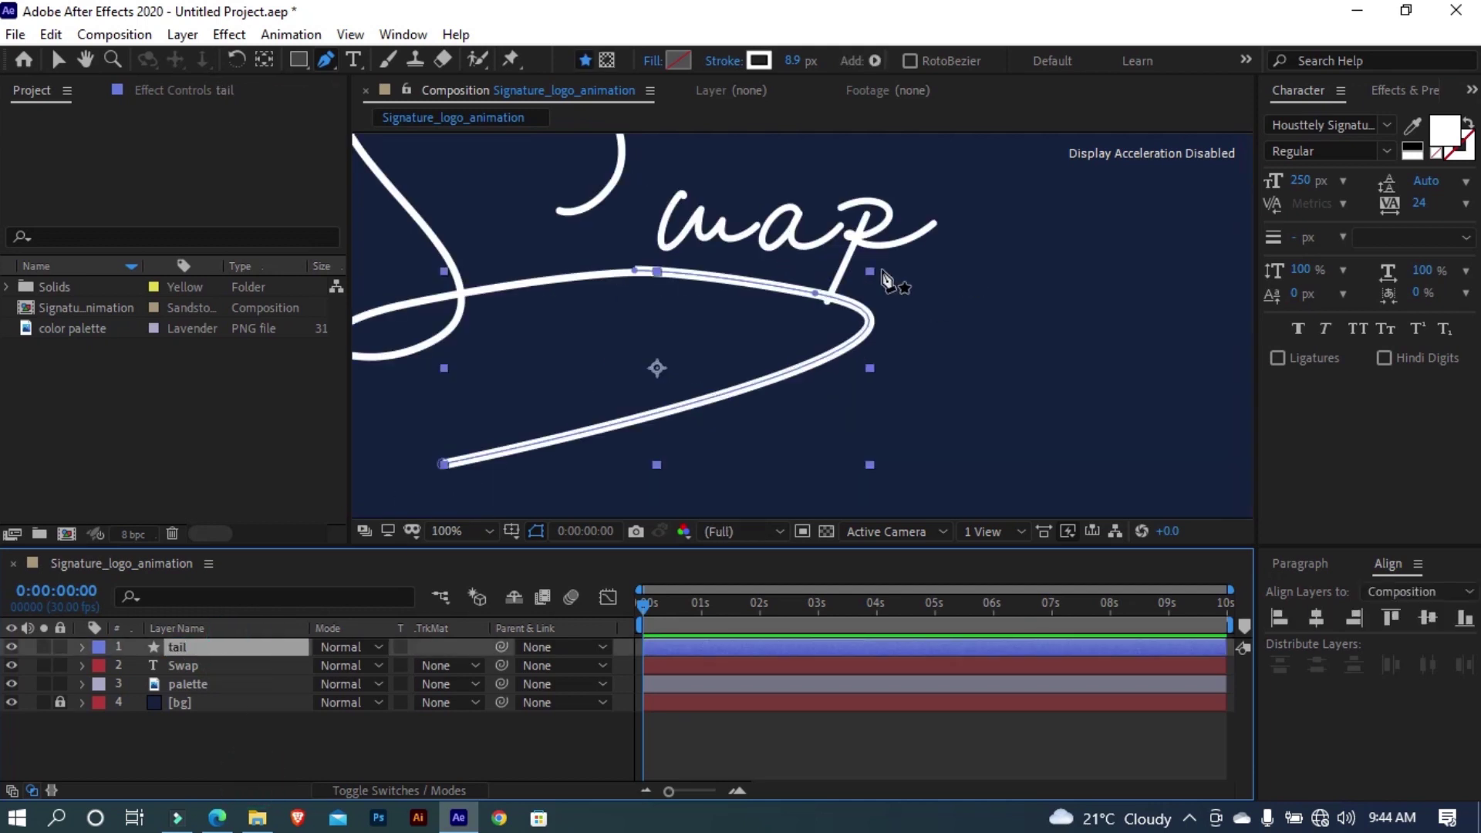
click(632, 272)
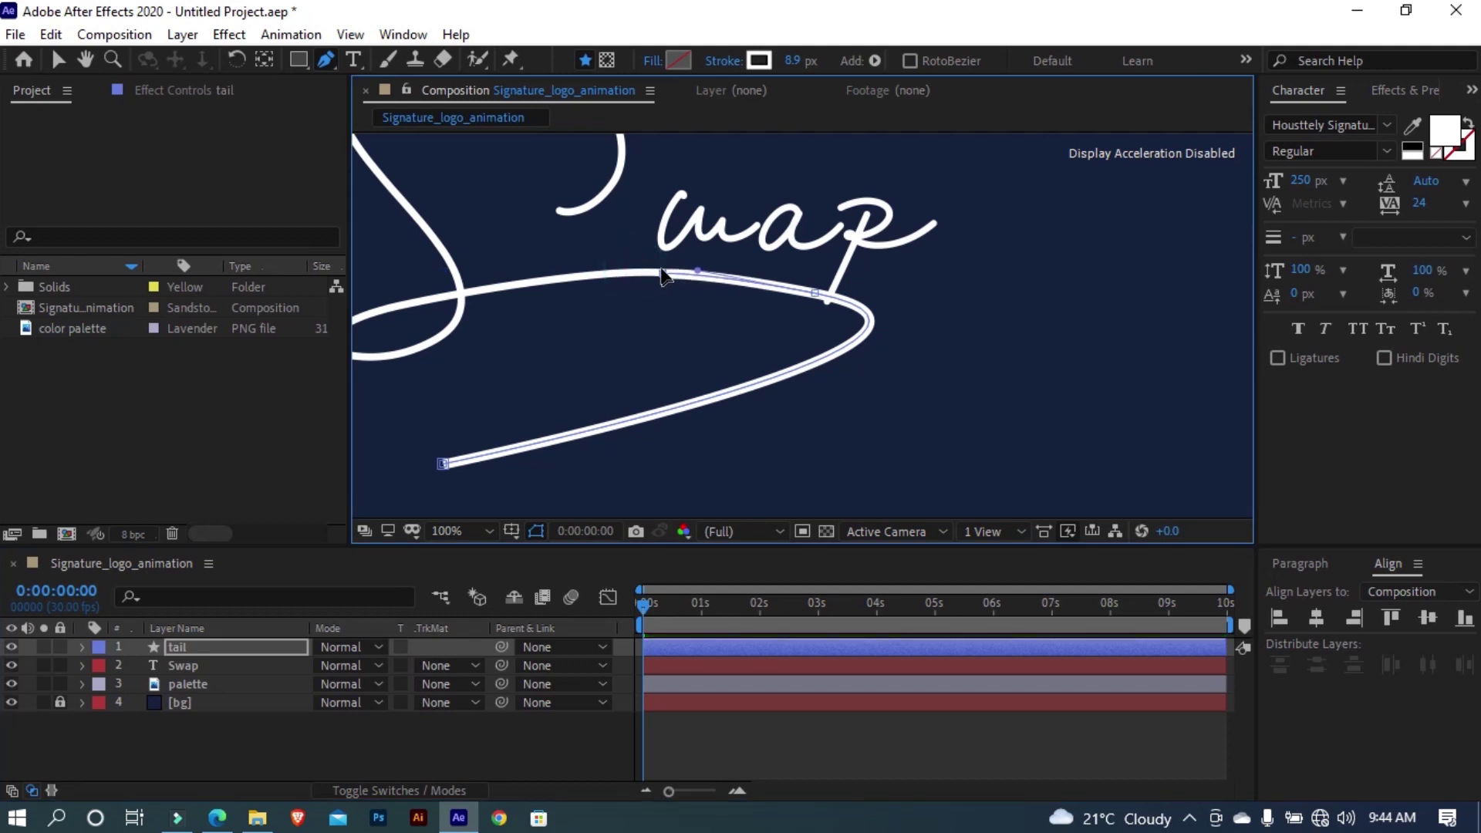
click(665, 273)
drag(815, 293, 838, 343)
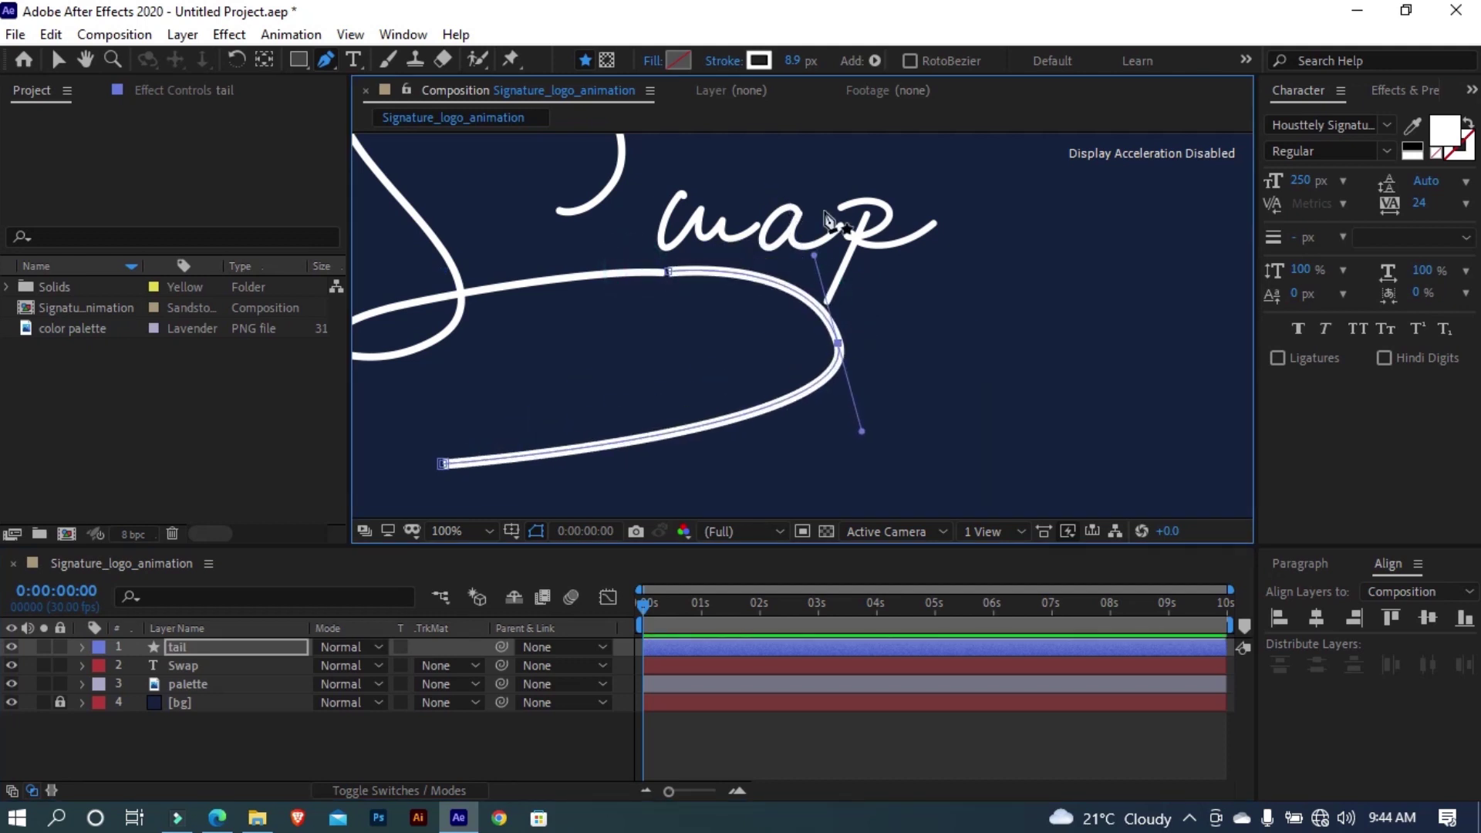
scroll(733, 259, up, 4)
Thin the tail stroke to 6.2 px and smooth its starting curve
key(v)
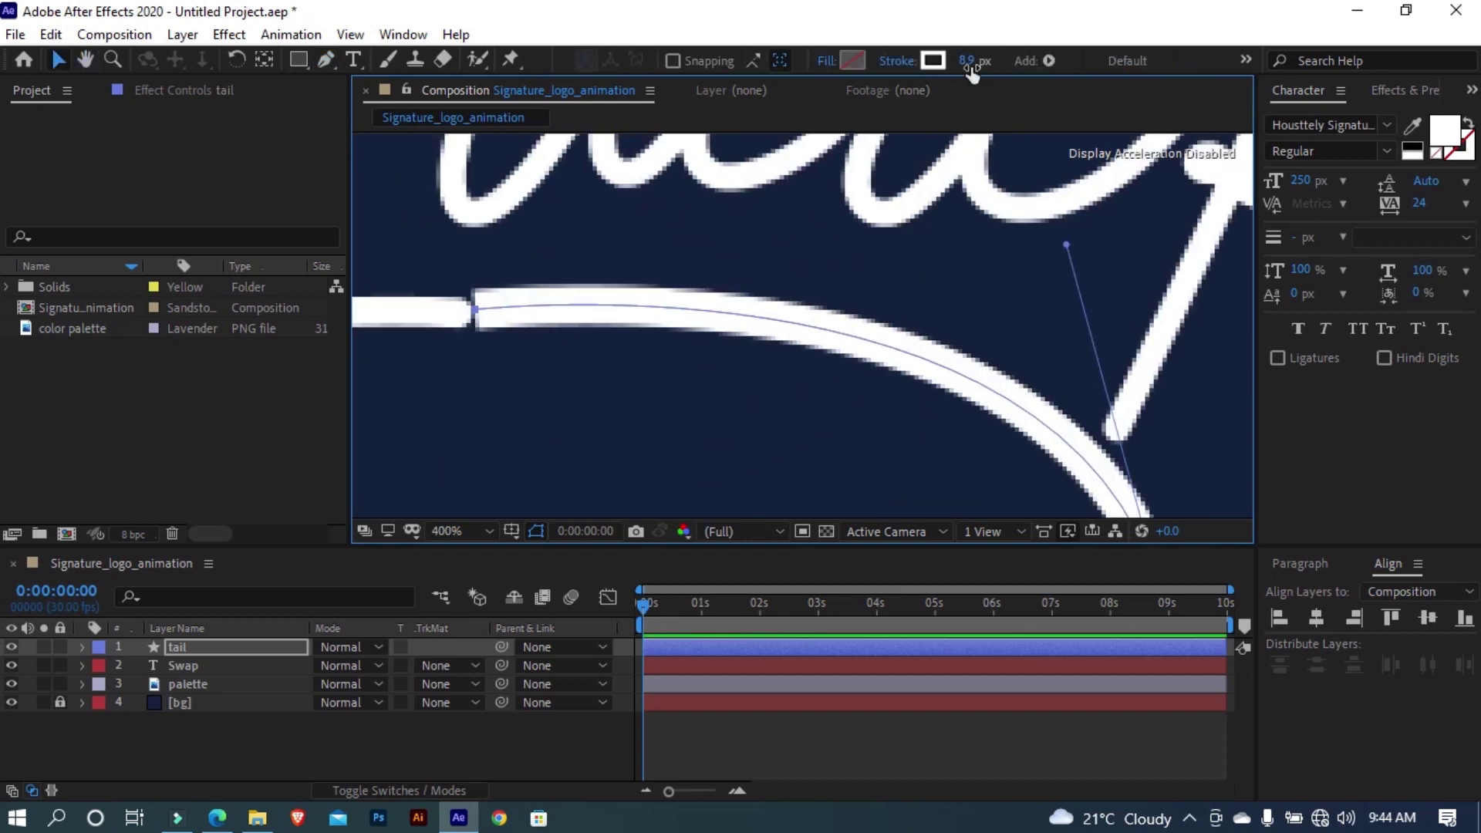
mouse_move(968, 62)
mouse_down()
mouse_move(929, 70)
mouse_move(945, 71)
mouse_up()
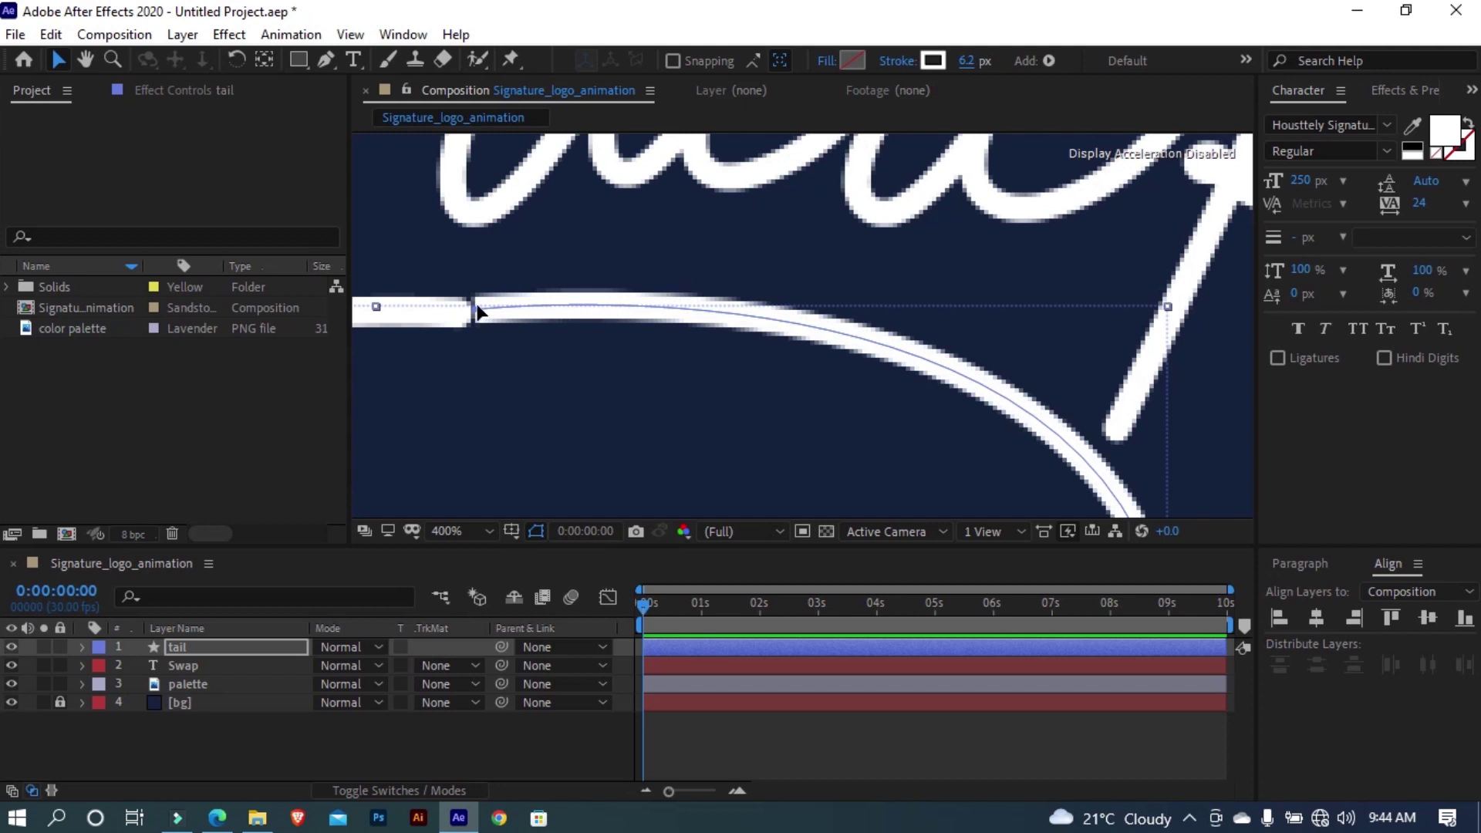
drag(479, 311, 458, 312)
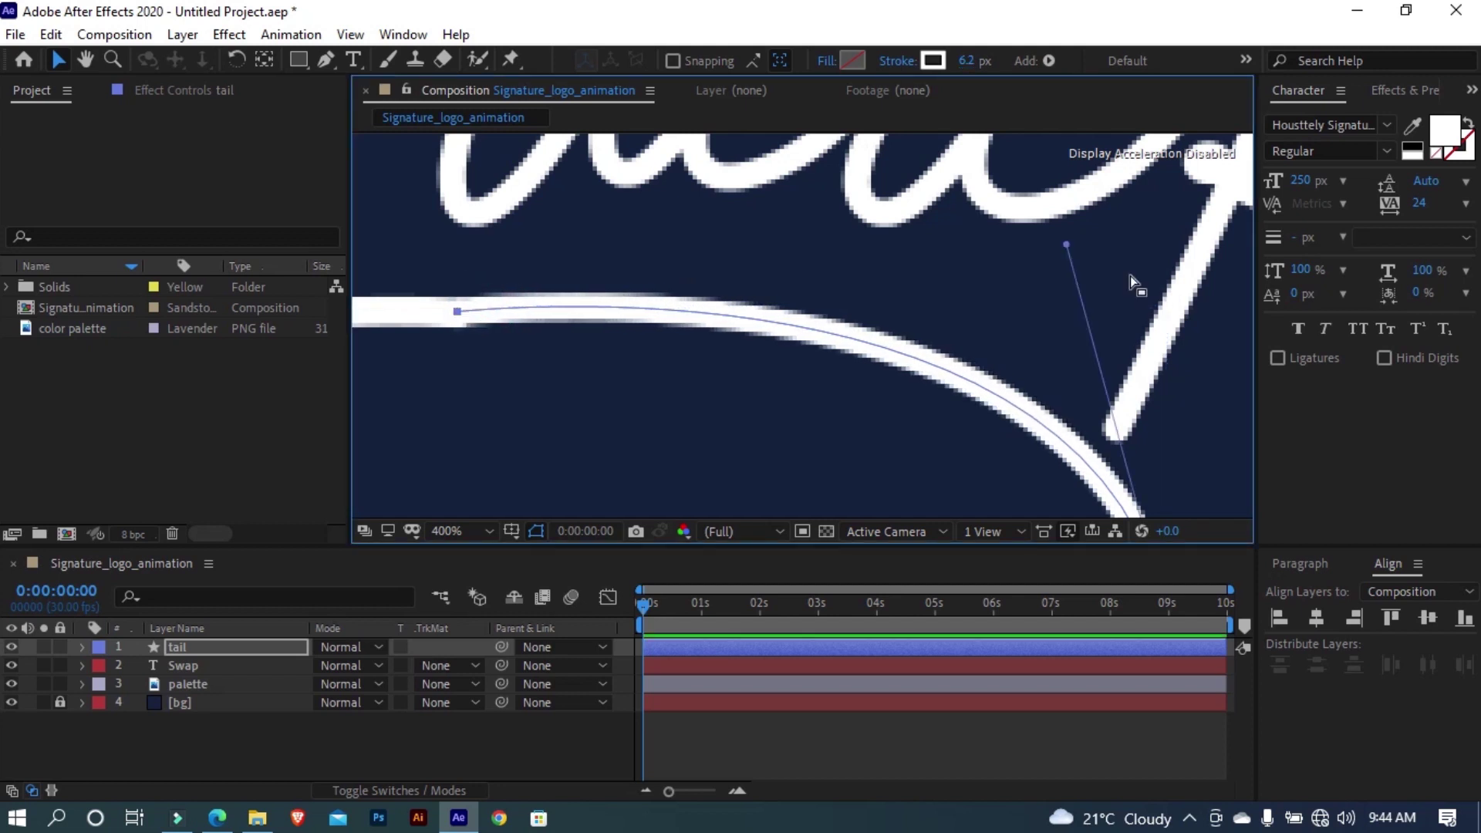
drag(1067, 246, 1074, 279)
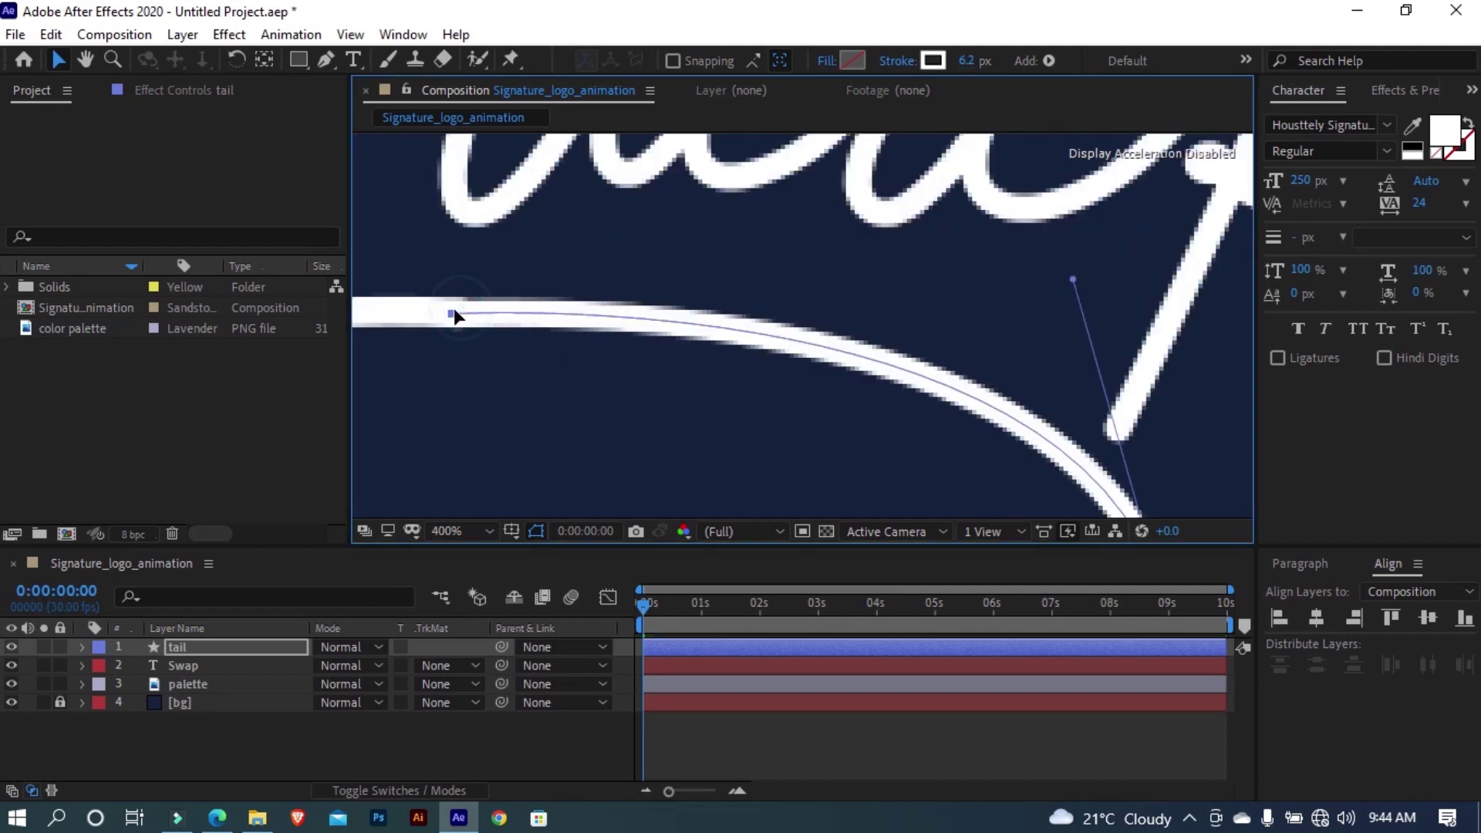
drag(458, 312, 454, 313)
Set Stroke 1 to Round Cap line cap and Round Join line join
click(83, 648)
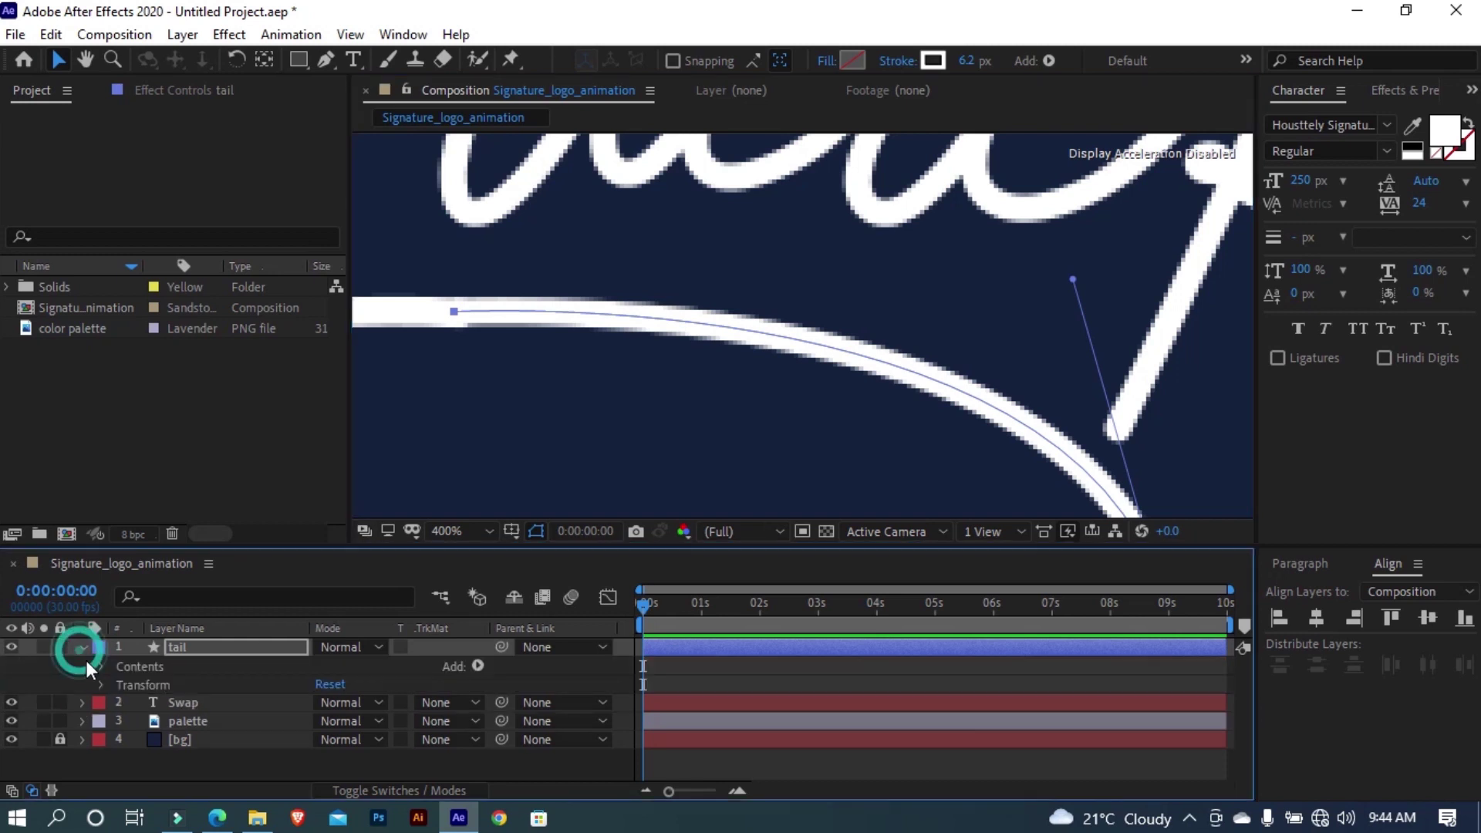
click(99, 667)
click(120, 685)
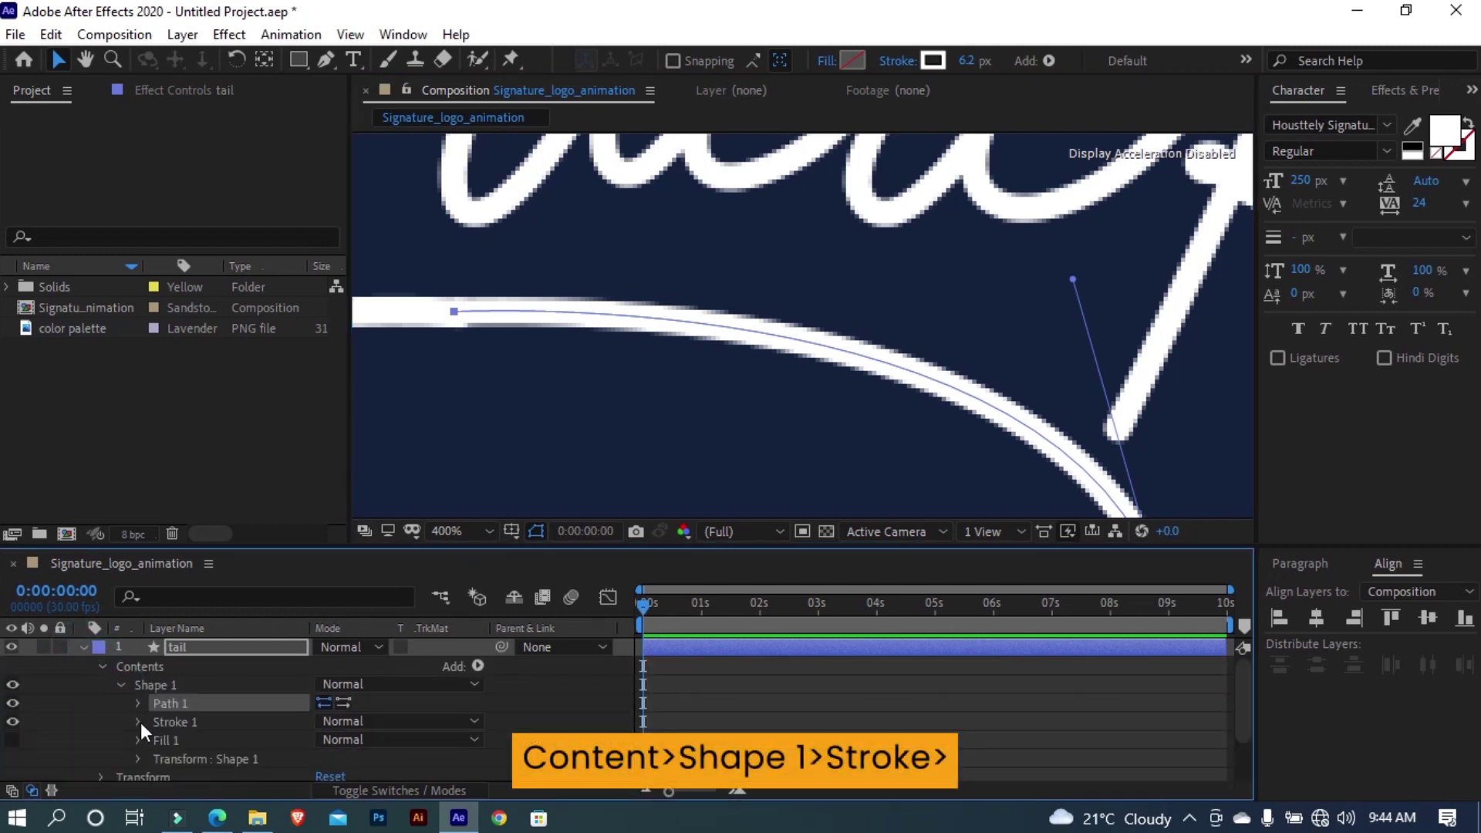
click(137, 722)
click(378, 740)
click(376, 692)
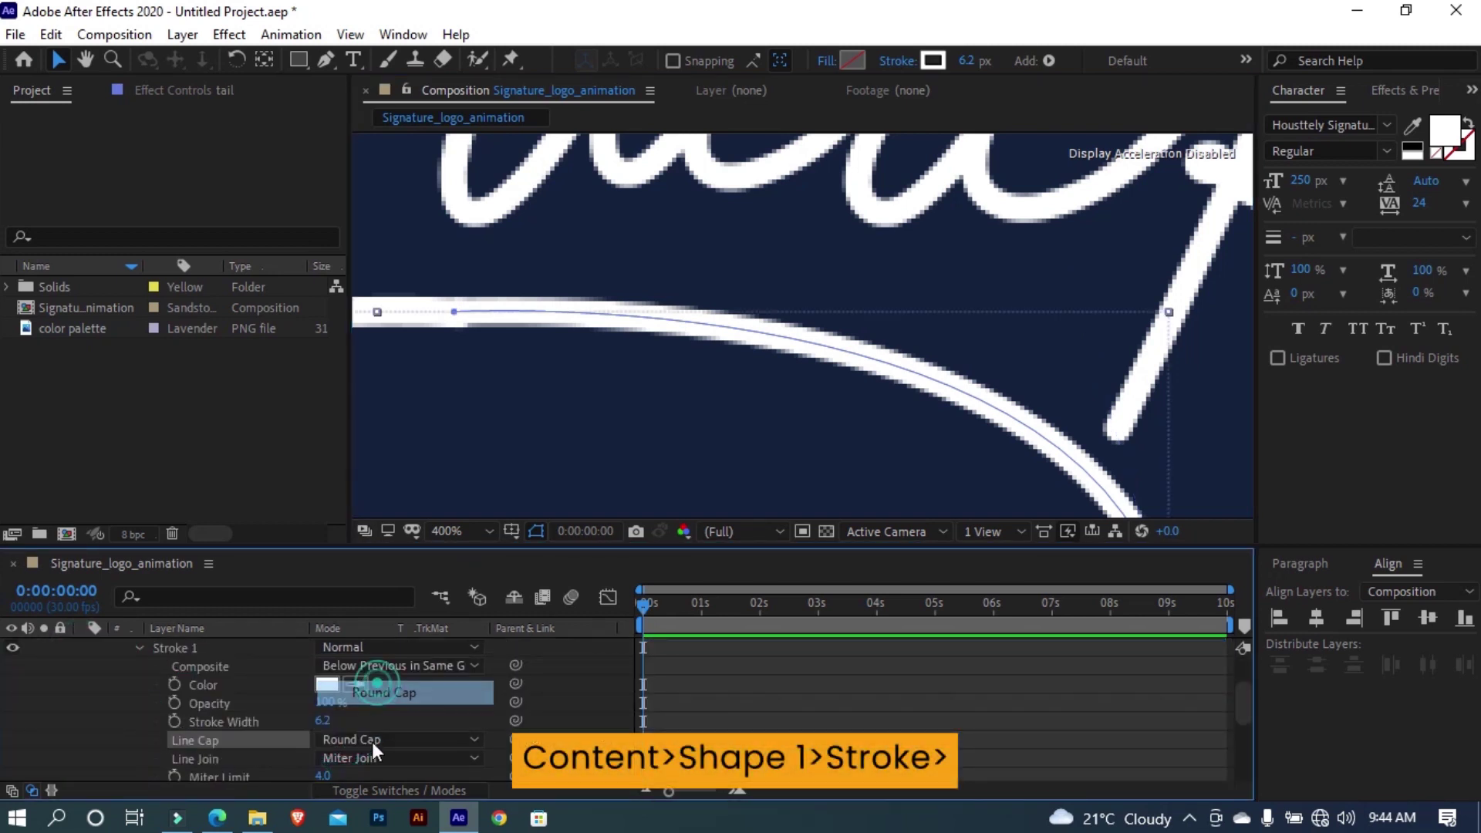
click(374, 757)
click(380, 709)
scroll(131, 686, up, 2)
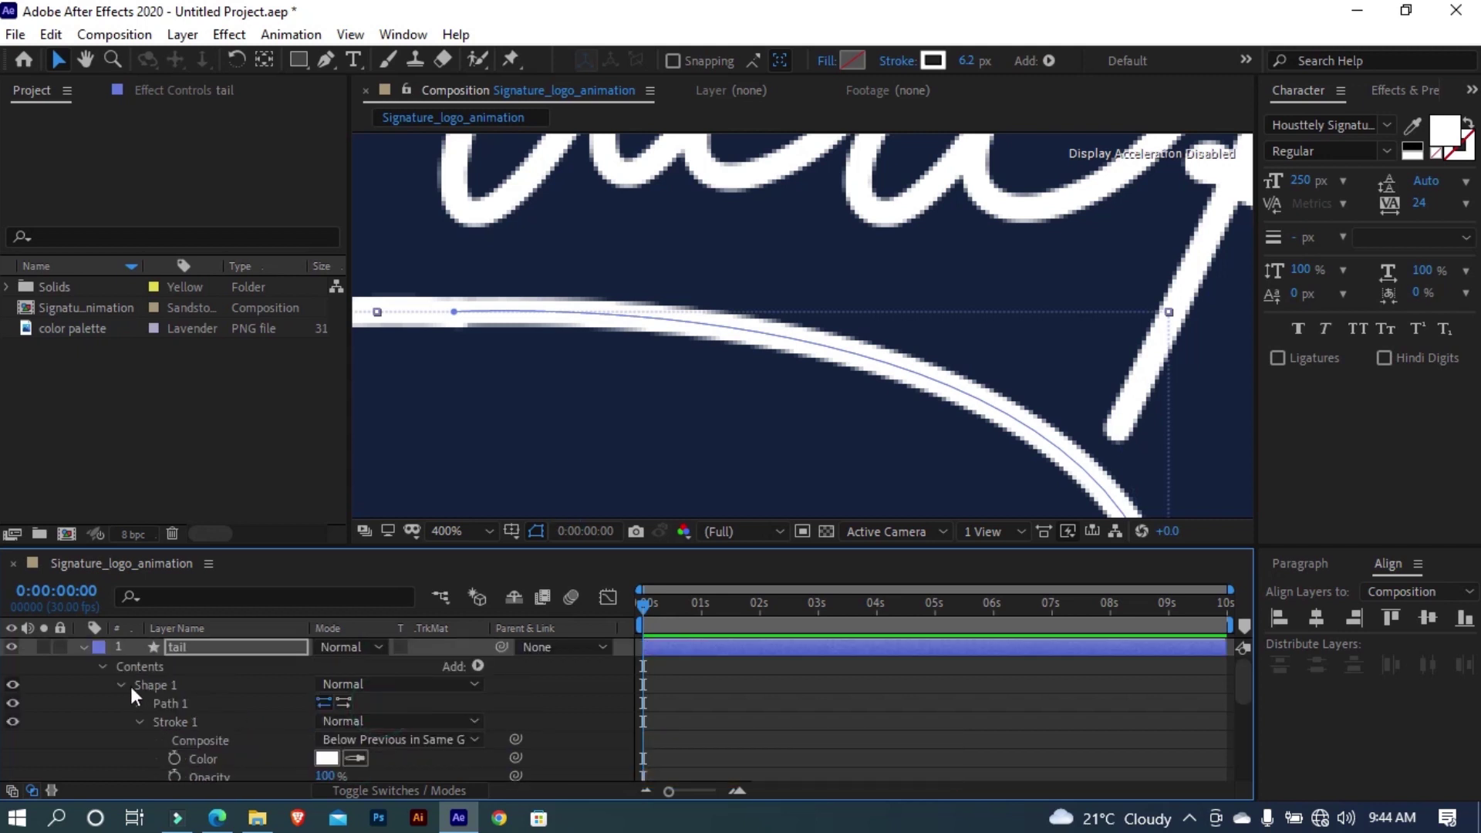
click(83, 648)
click(238, 745)
Add another vertex on the tail curve with the Pen tool
scroll(636, 400, down, 4)
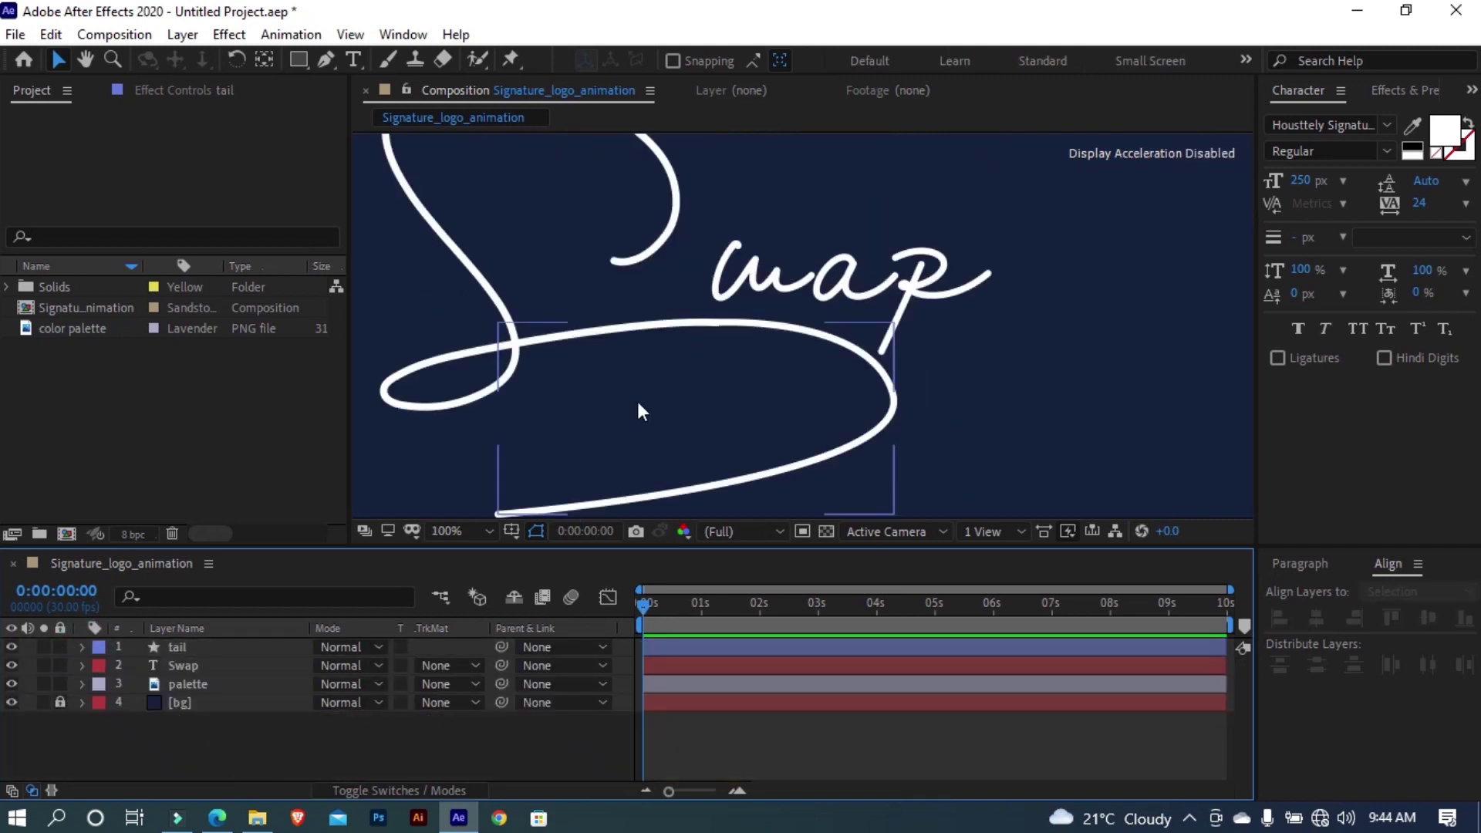
scroll(637, 401, down, 2)
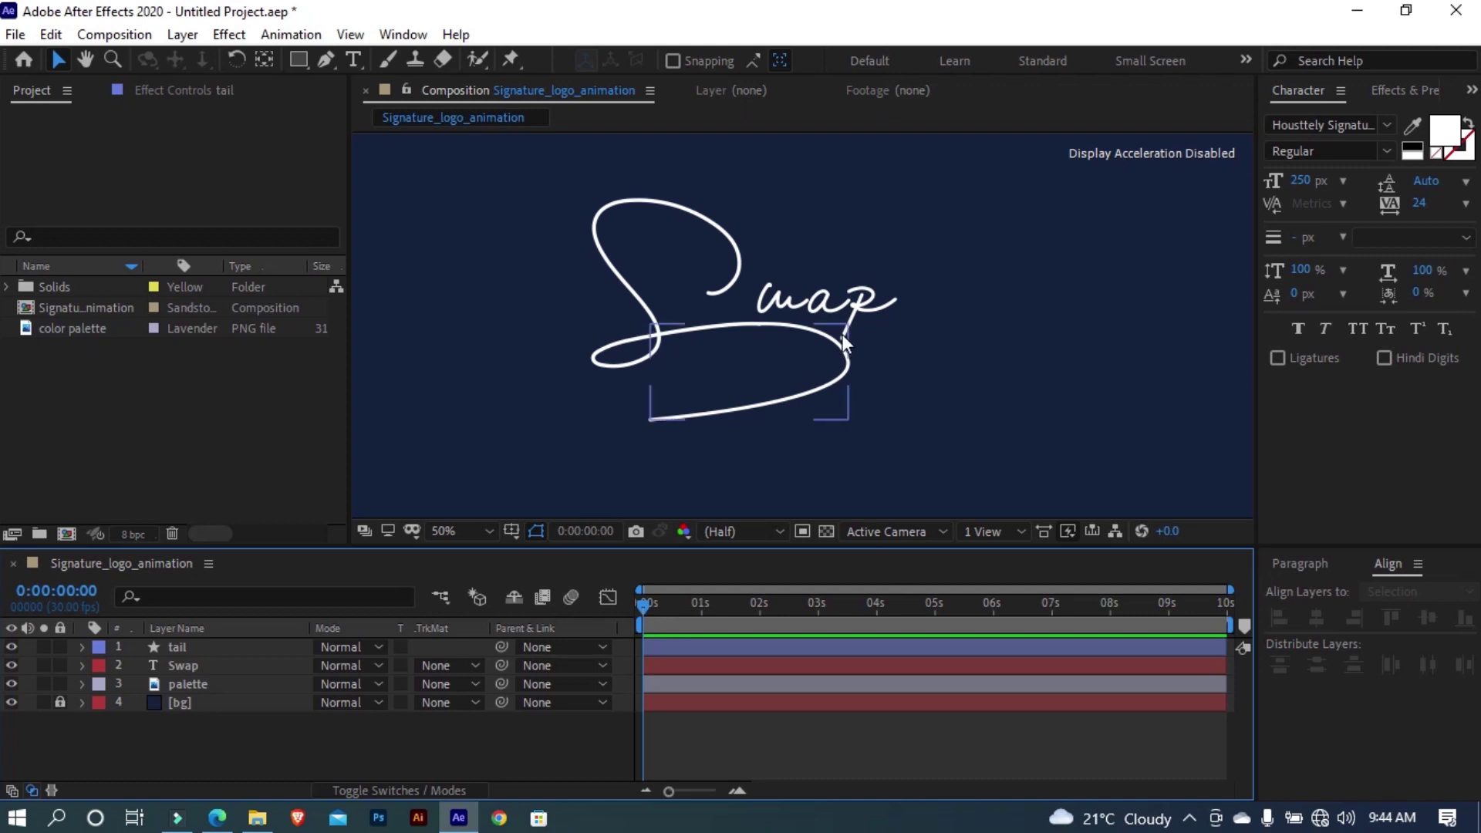
scroll(841, 335, up, 2)
click(160, 647)
scroll(741, 366, up, 2)
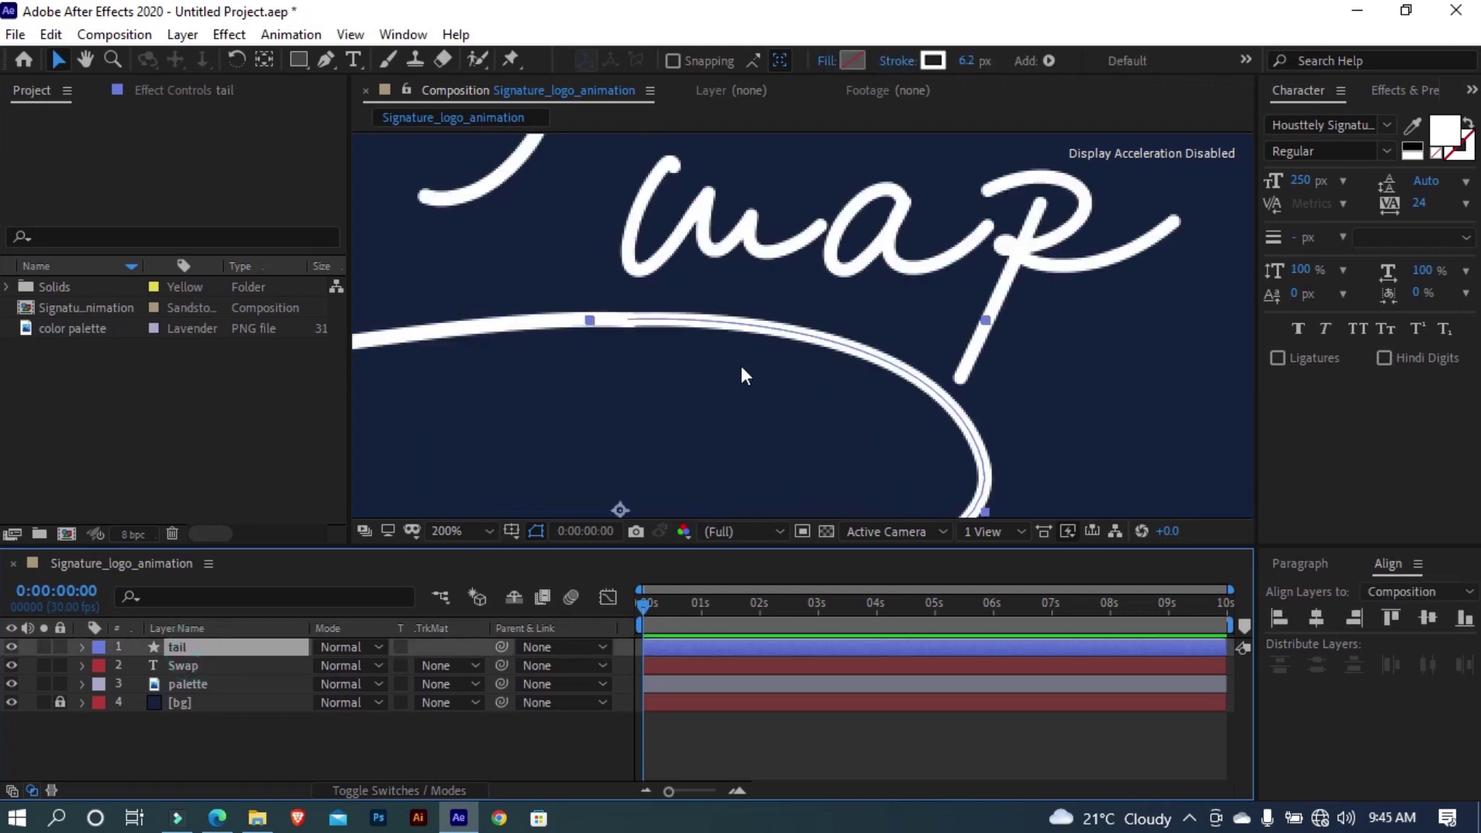
key(g)
click(629, 319)
scroll(803, 325, up, 2)
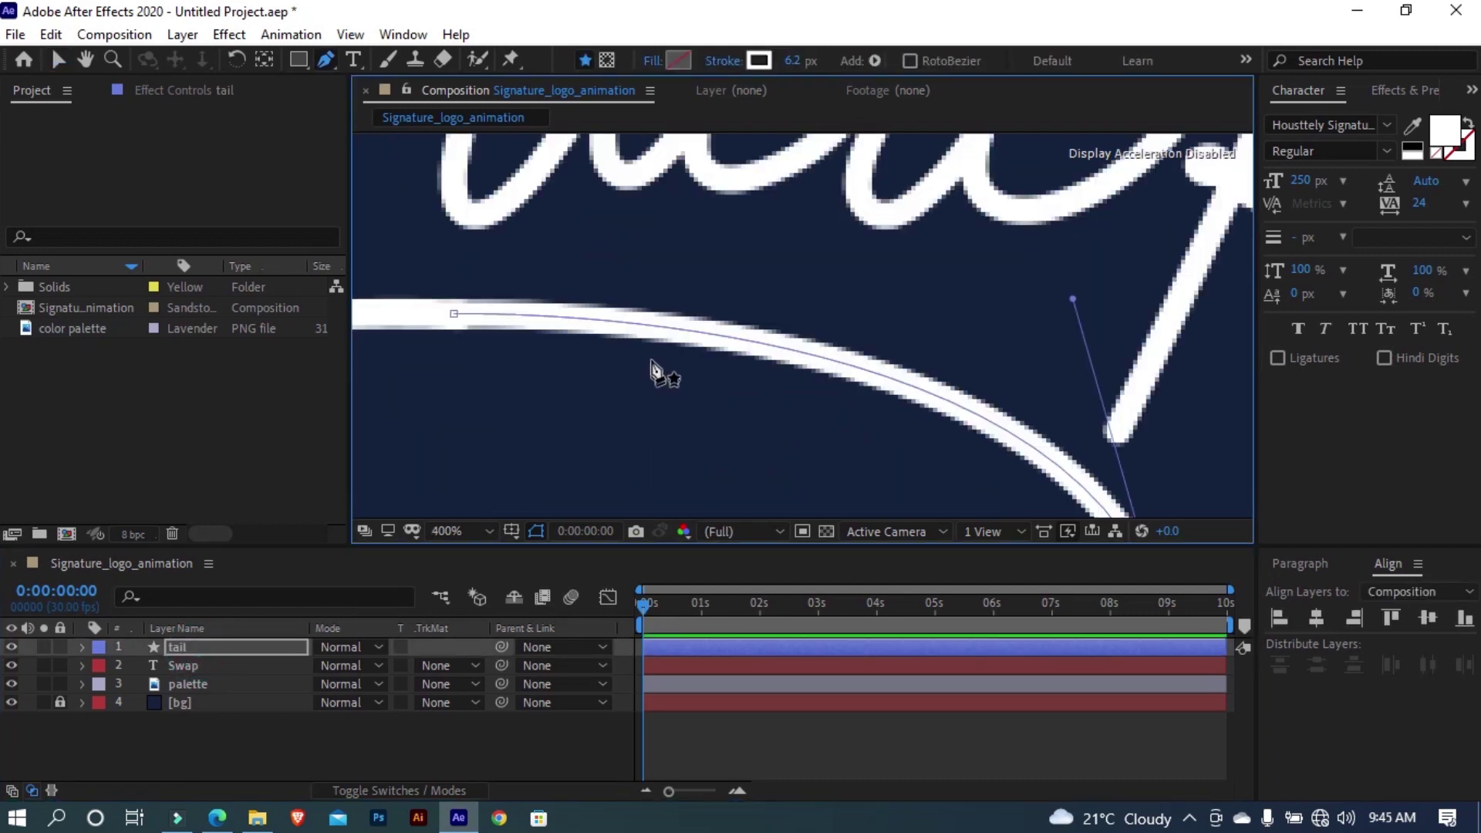
Set the tail stroke width to 6.7 px
drag(803, 63, 796, 63)
scroll(836, 450, down, 3)
scroll(836, 449, down, 1)
key(F2)
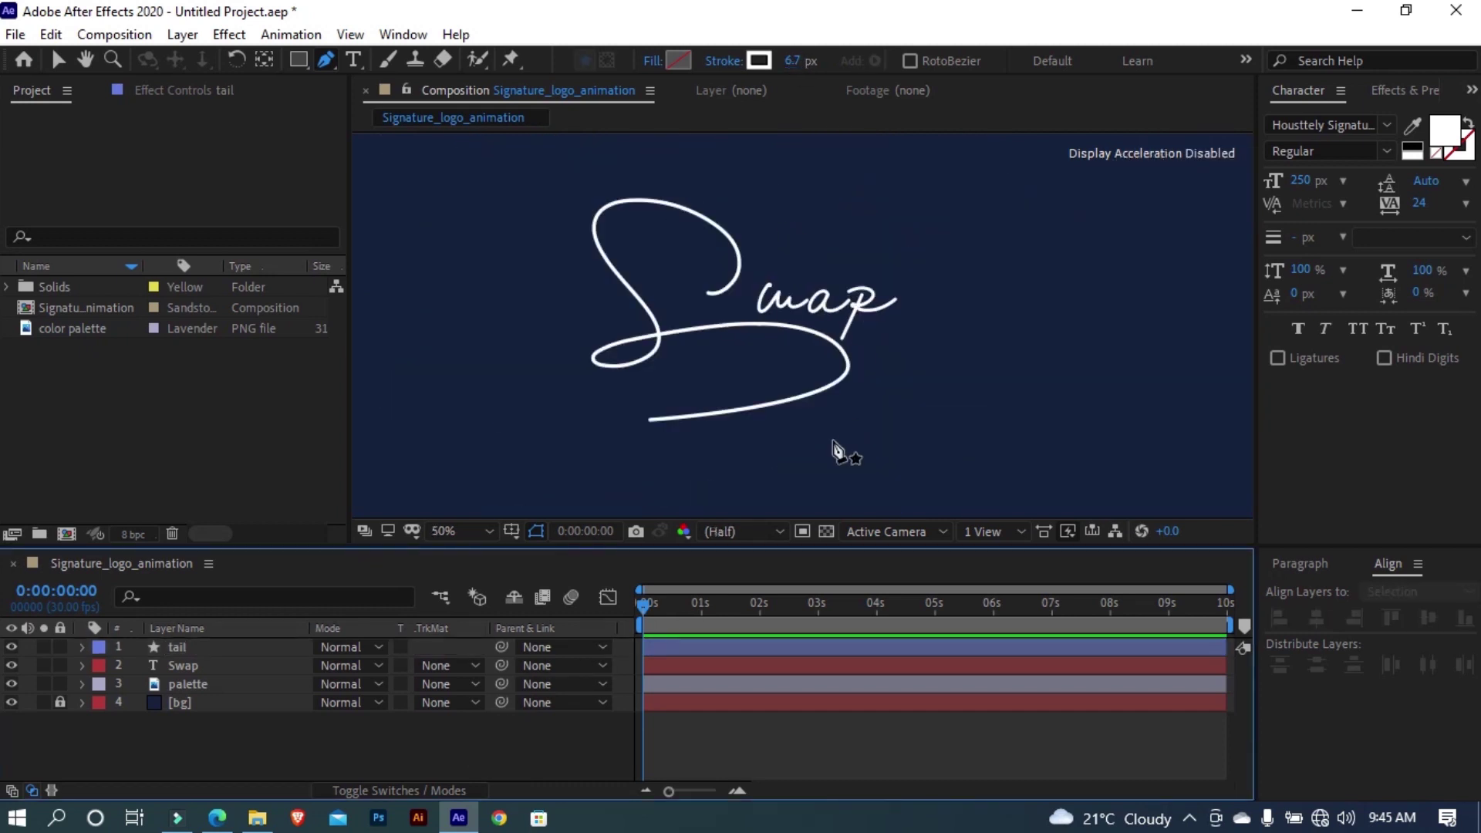
Add a Trim Paths operator to the tail's Shape 1
click(189, 651)
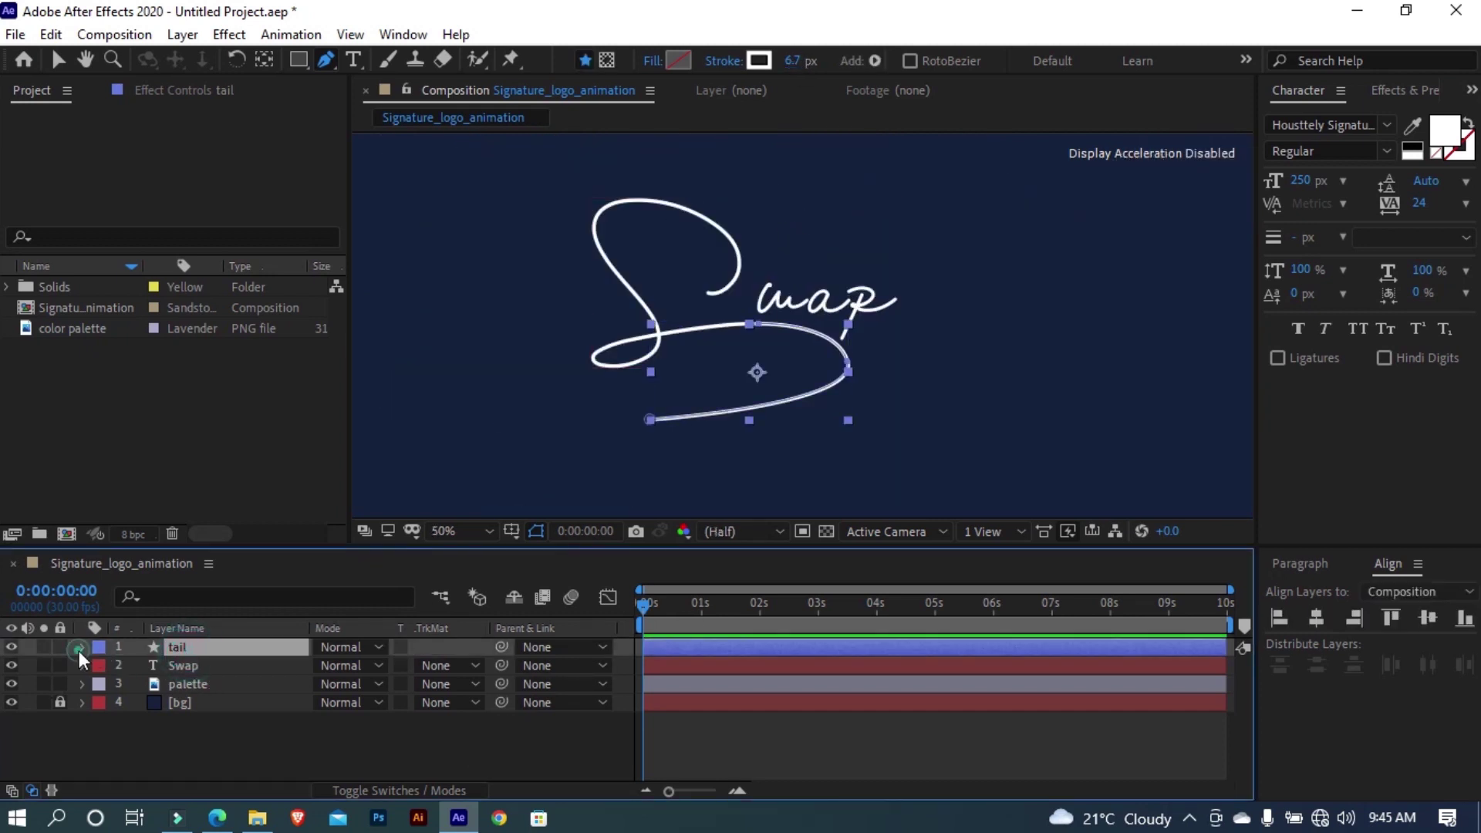
click(80, 648)
click(119, 685)
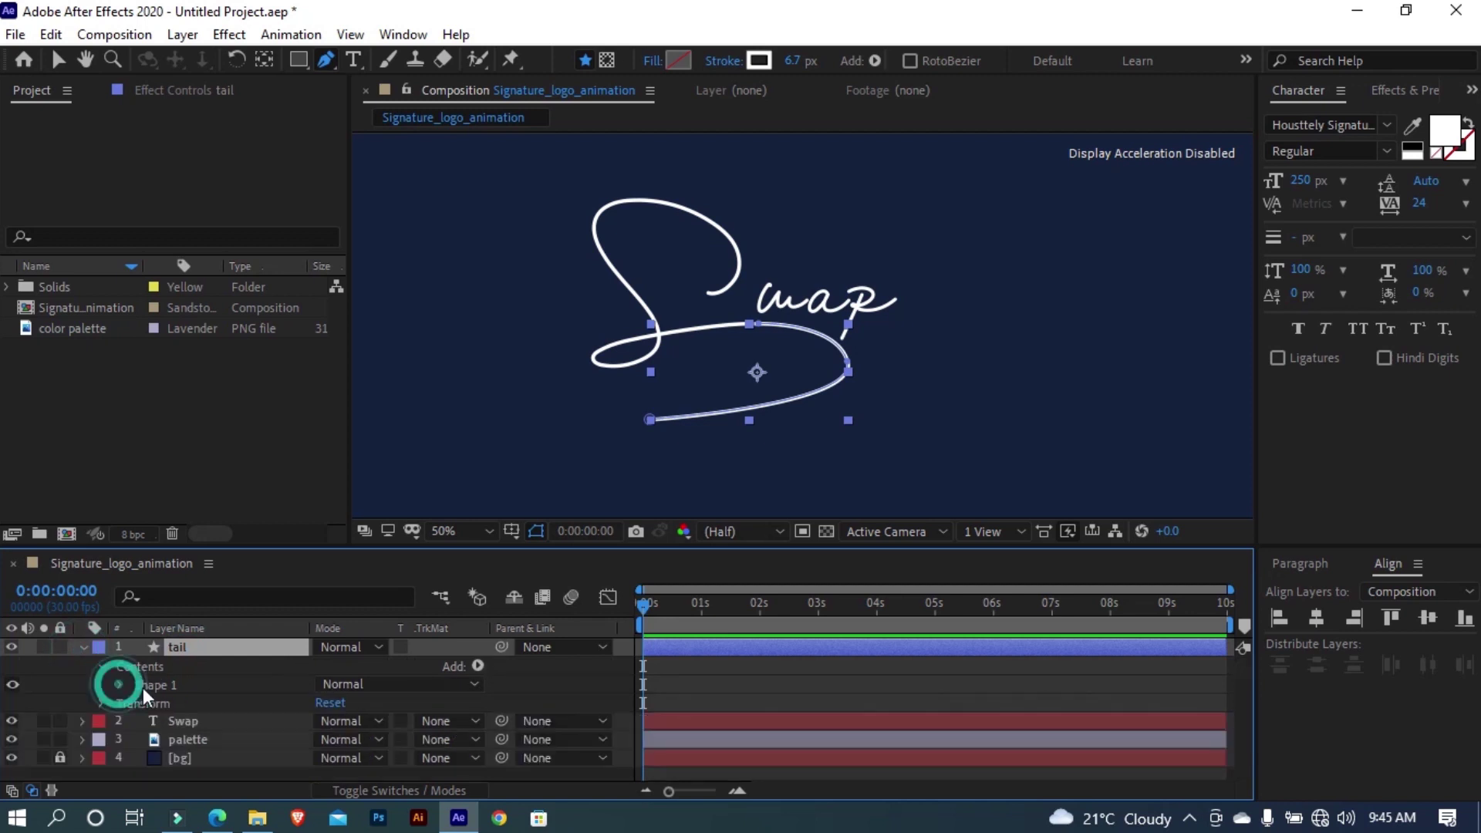
click(158, 685)
click(478, 666)
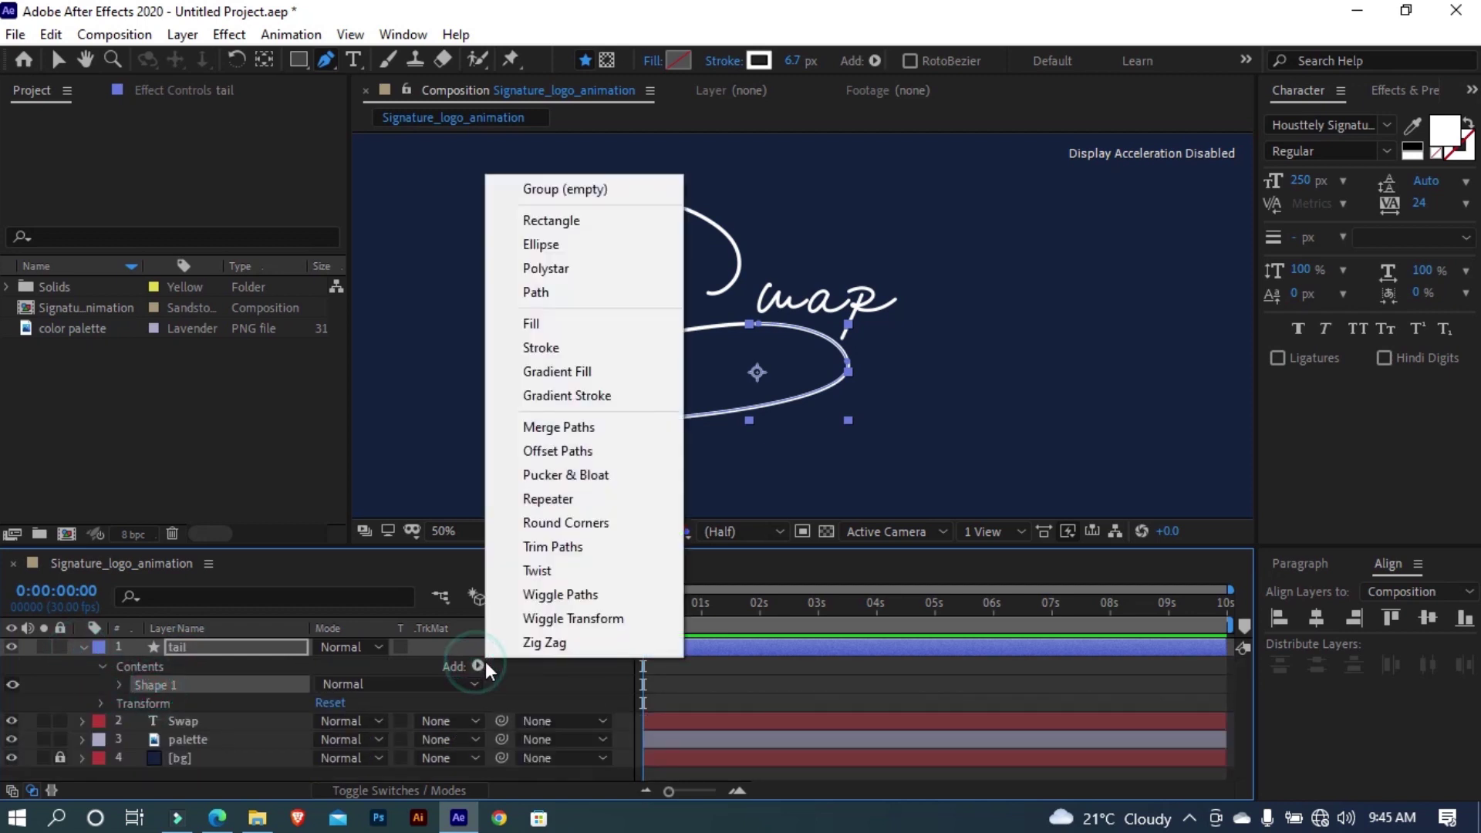
click(490, 543)
Keyframe Trim Paths End from 0% at frame 0 to 100% at frame 14
scroll(155, 711, down, 2)
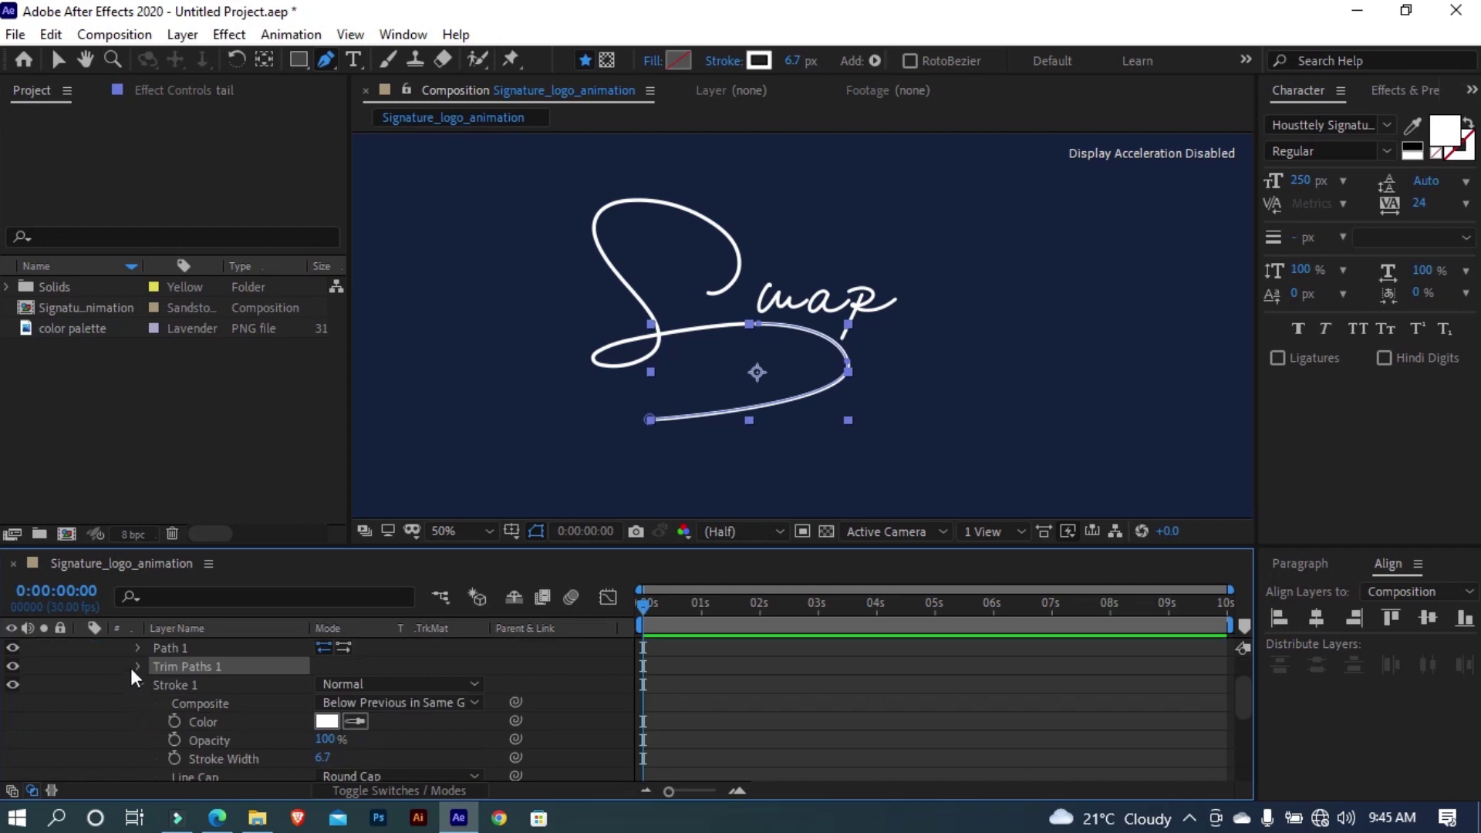
click(134, 665)
click(332, 702)
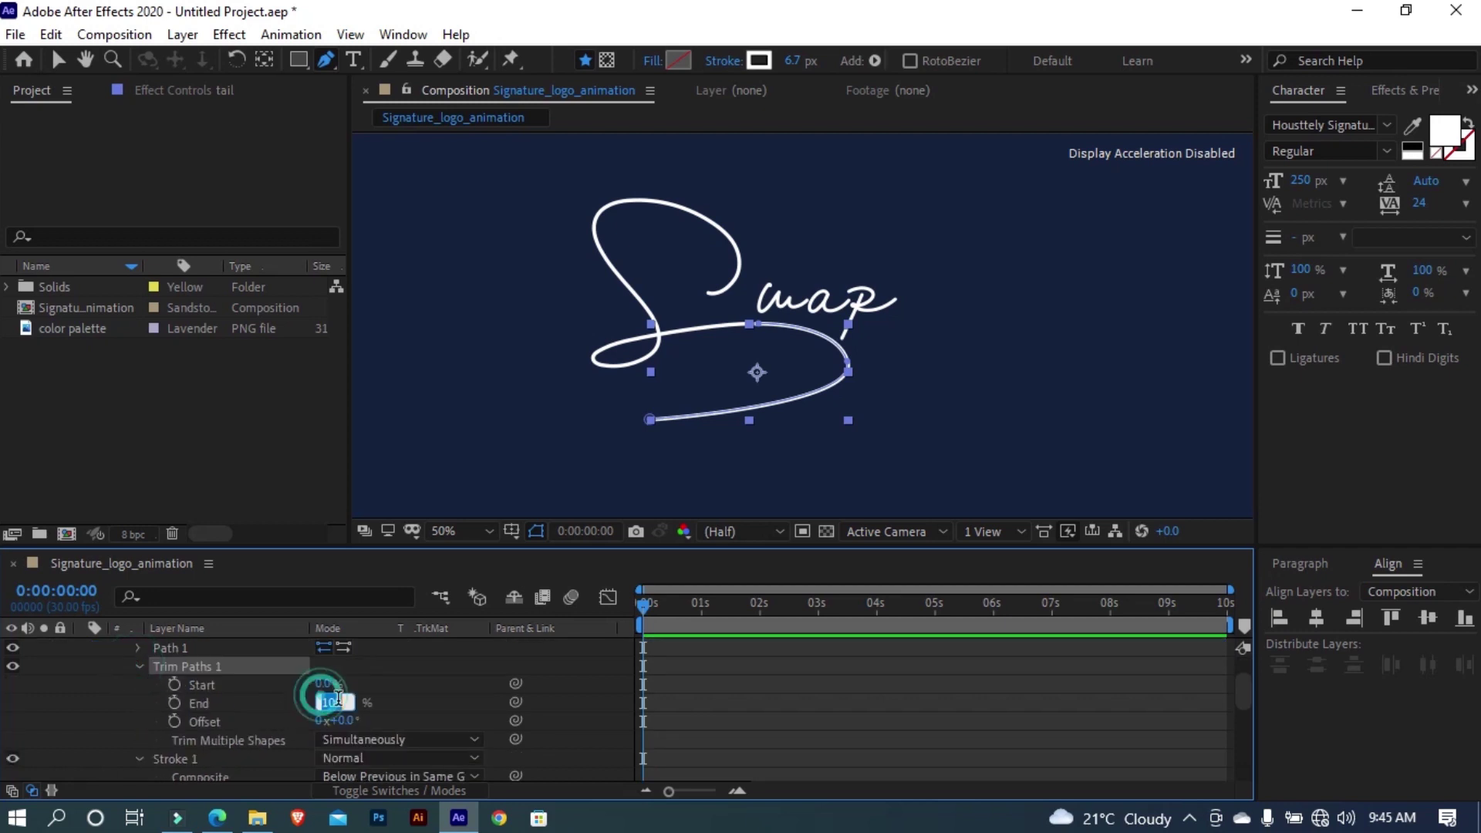
text(0)
key(Return)
click(176, 704)
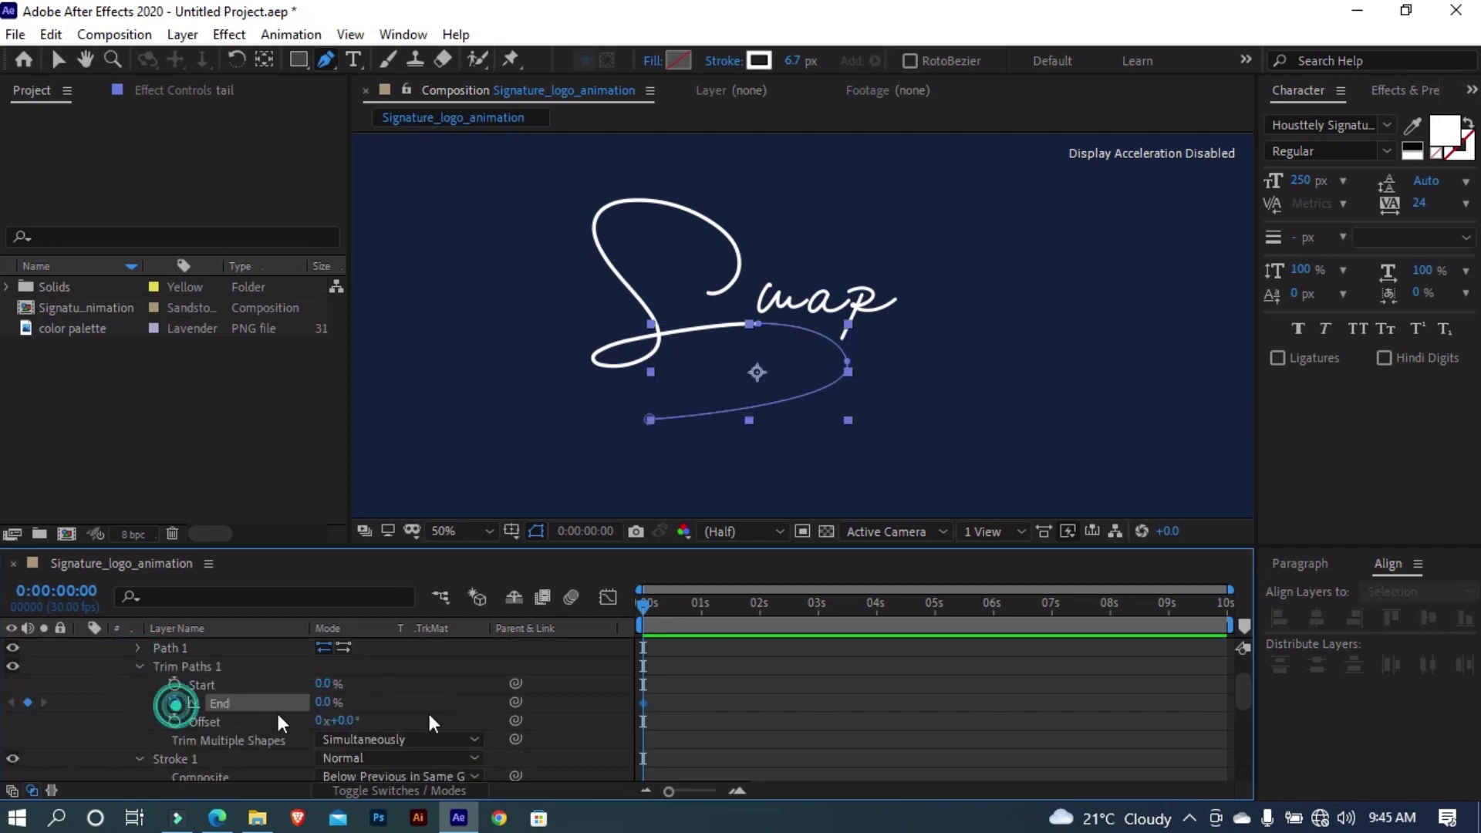
drag(668, 793, 702, 793)
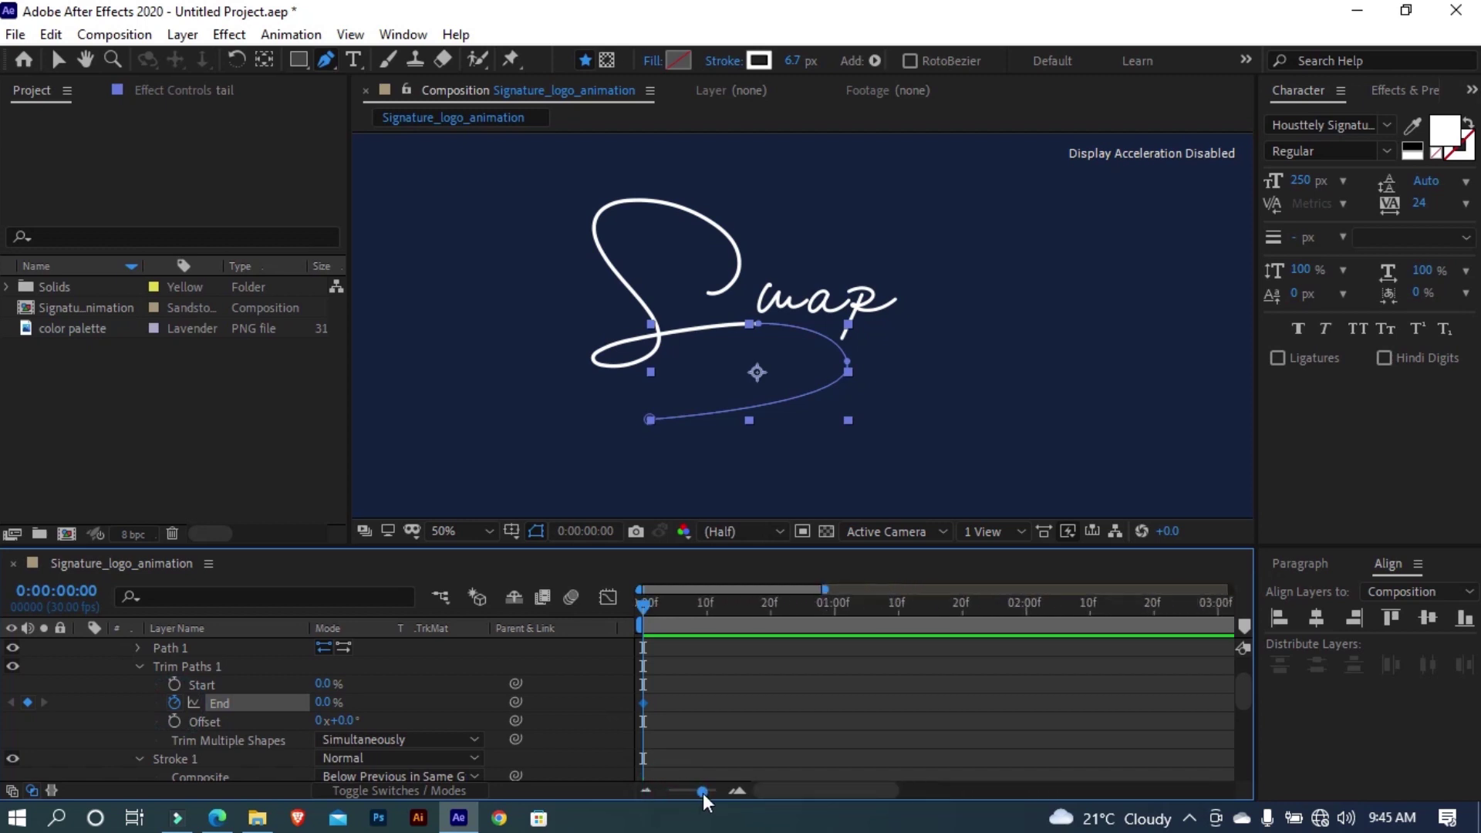
drag(706, 618, 733, 623)
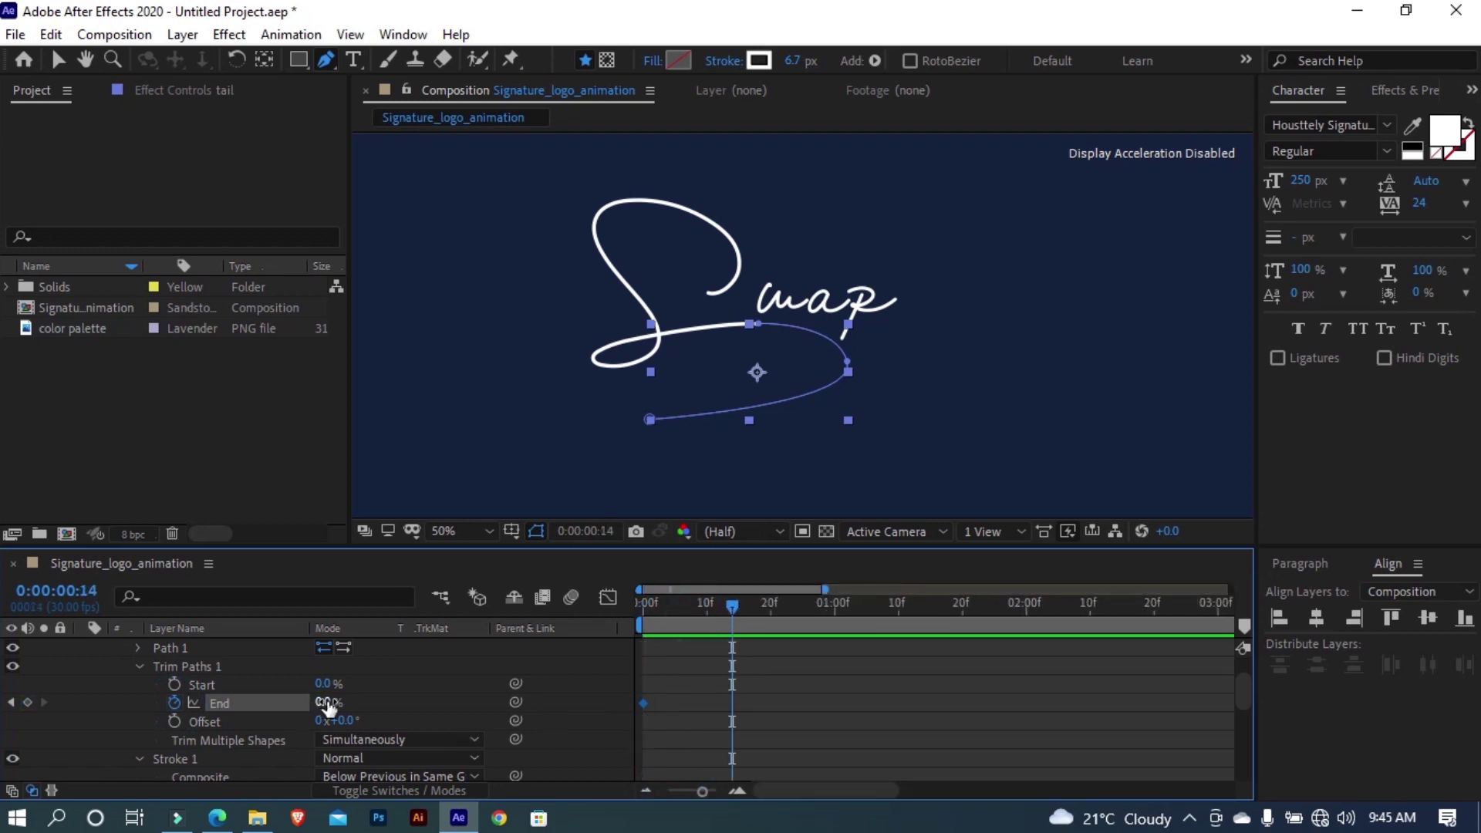
click(326, 703)
text(100)
key(Return)
Keyframe Trim Paths Start from 0% at frame 0 to 100% at frame 14
click(174, 684)
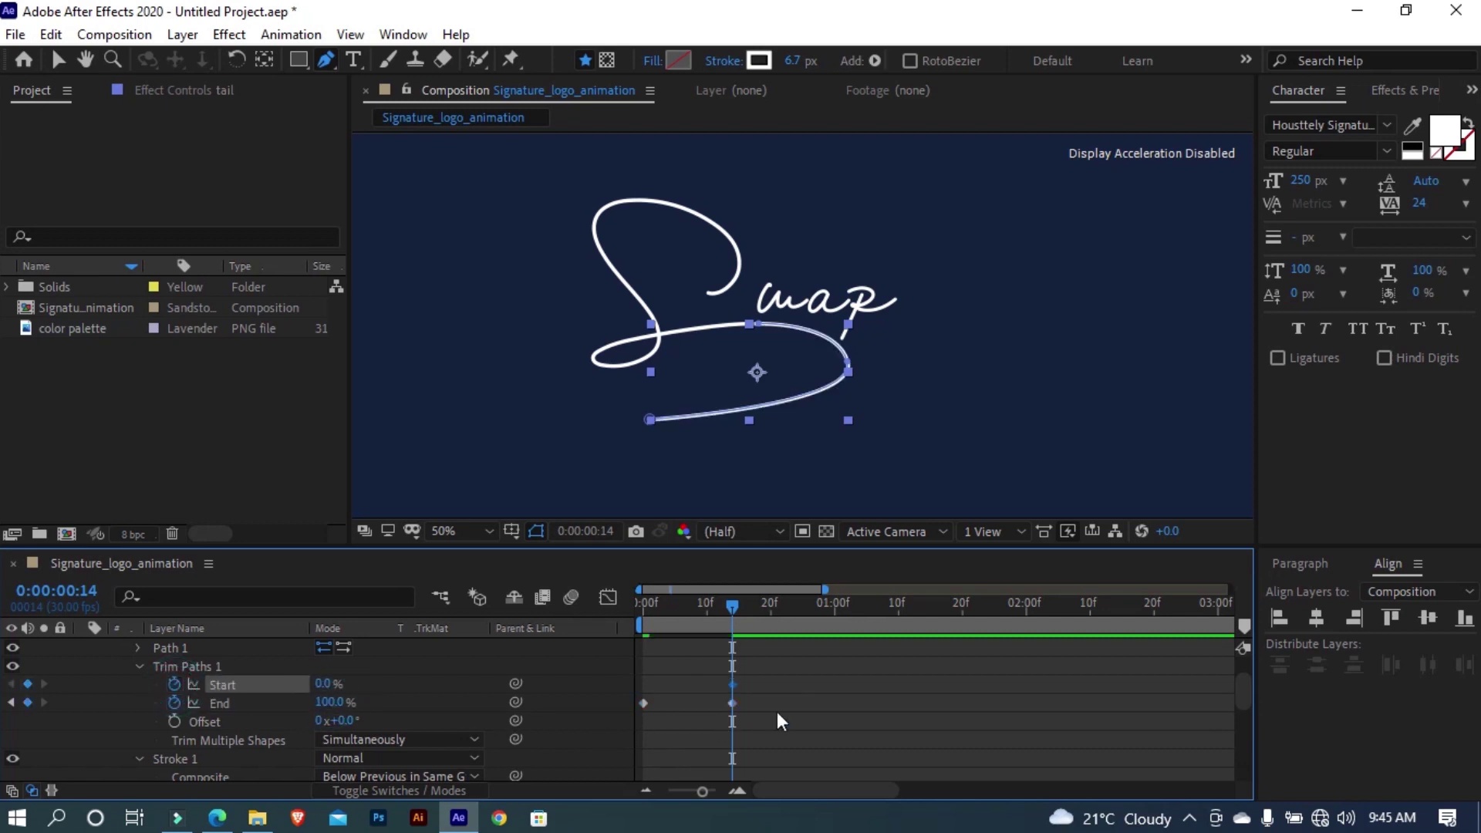
drag(732, 685, 644, 685)
drag(326, 685, 493, 679)
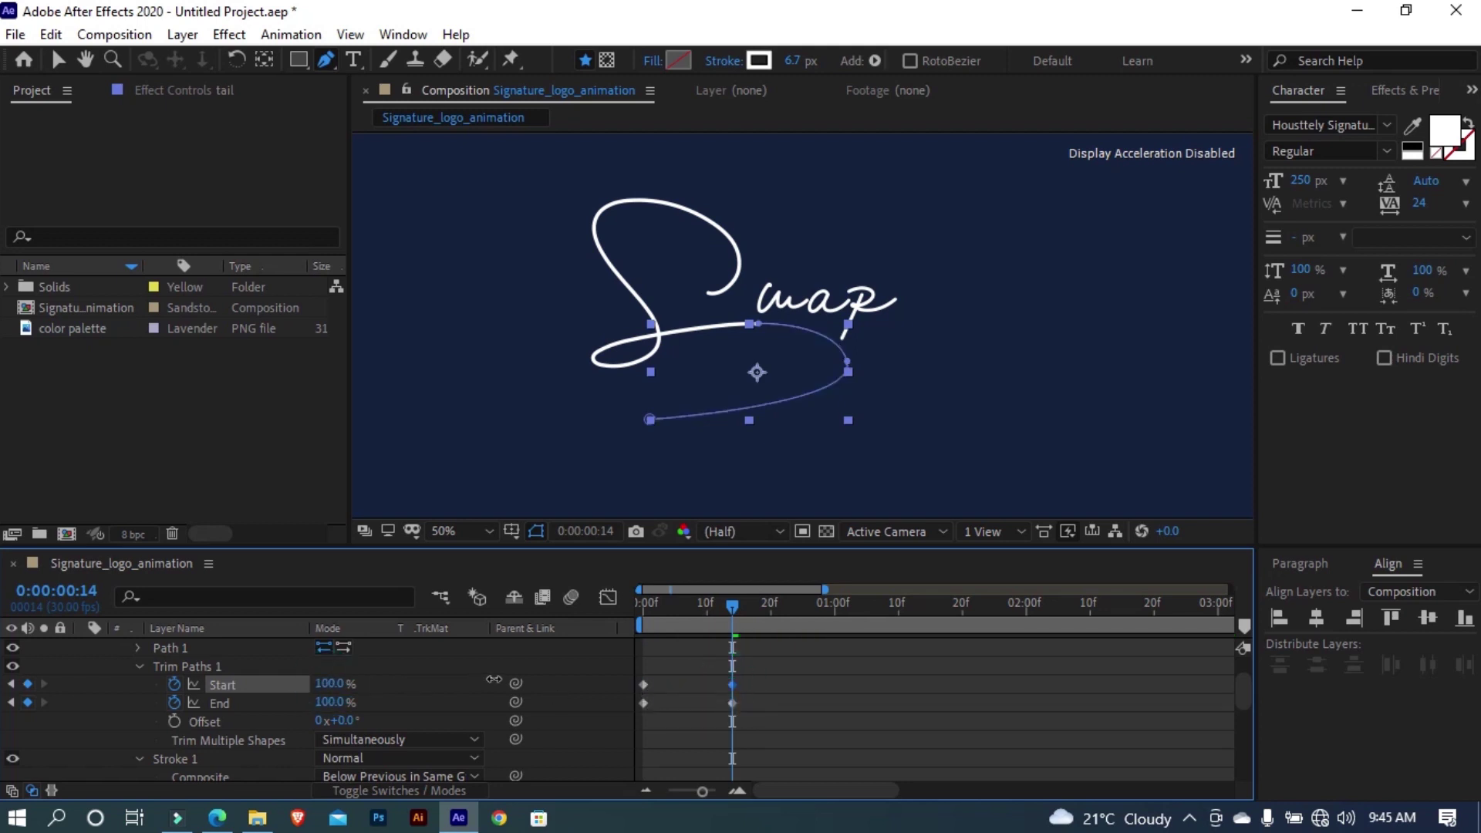
drag(764, 656, 631, 721)
Apply Easy Ease to the Trim Paths keyframes and shift the Start keyframes about two frames later
right_click(642, 706)
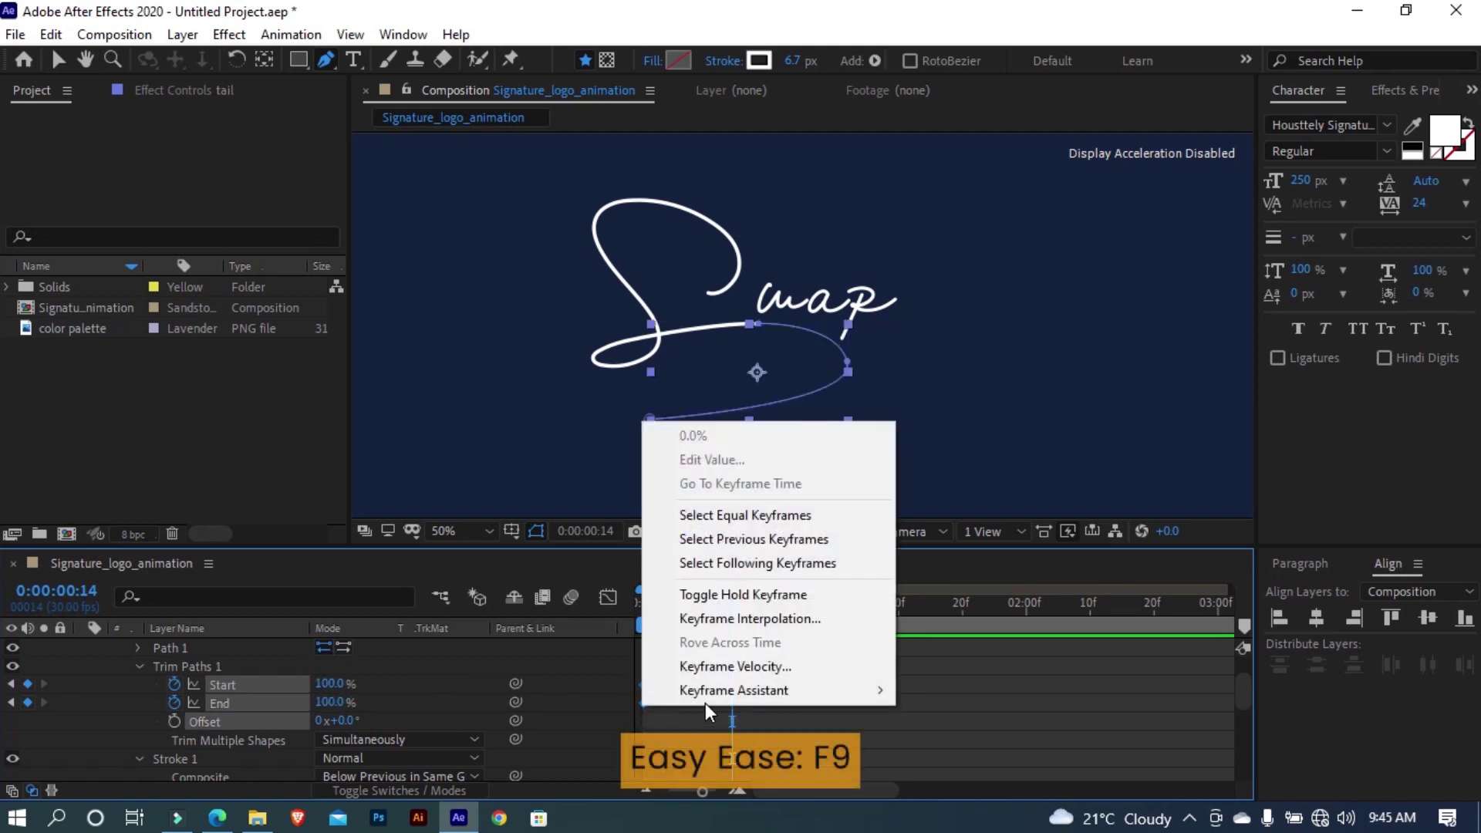
mouse_move(705, 690)
click(965, 523)
mouse_move(803, 659)
mouse_down()
mouse_move(642, 688)
mouse_move(654, 684)
mouse_up()
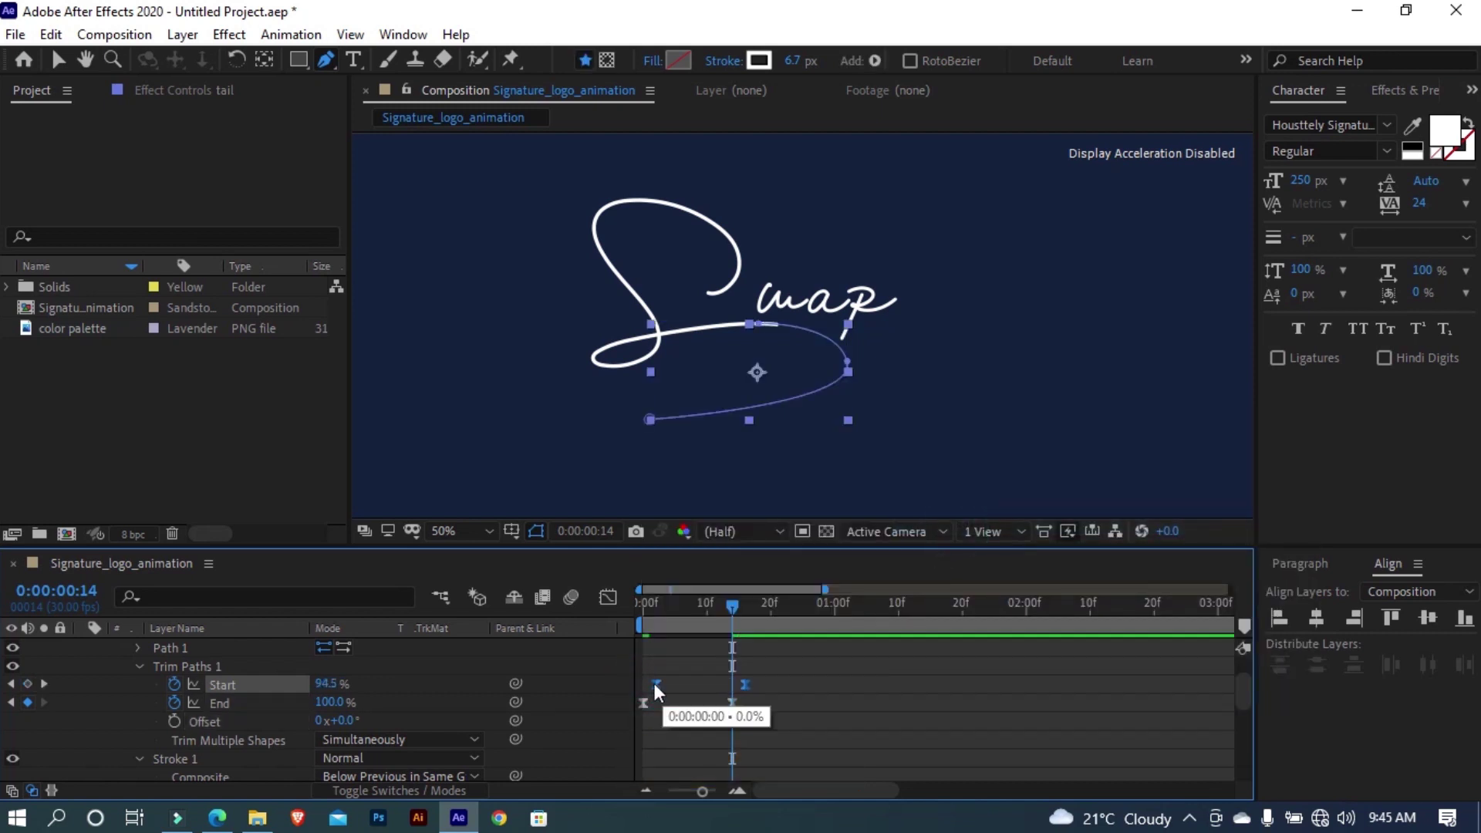
drag(654, 683, 668, 684)
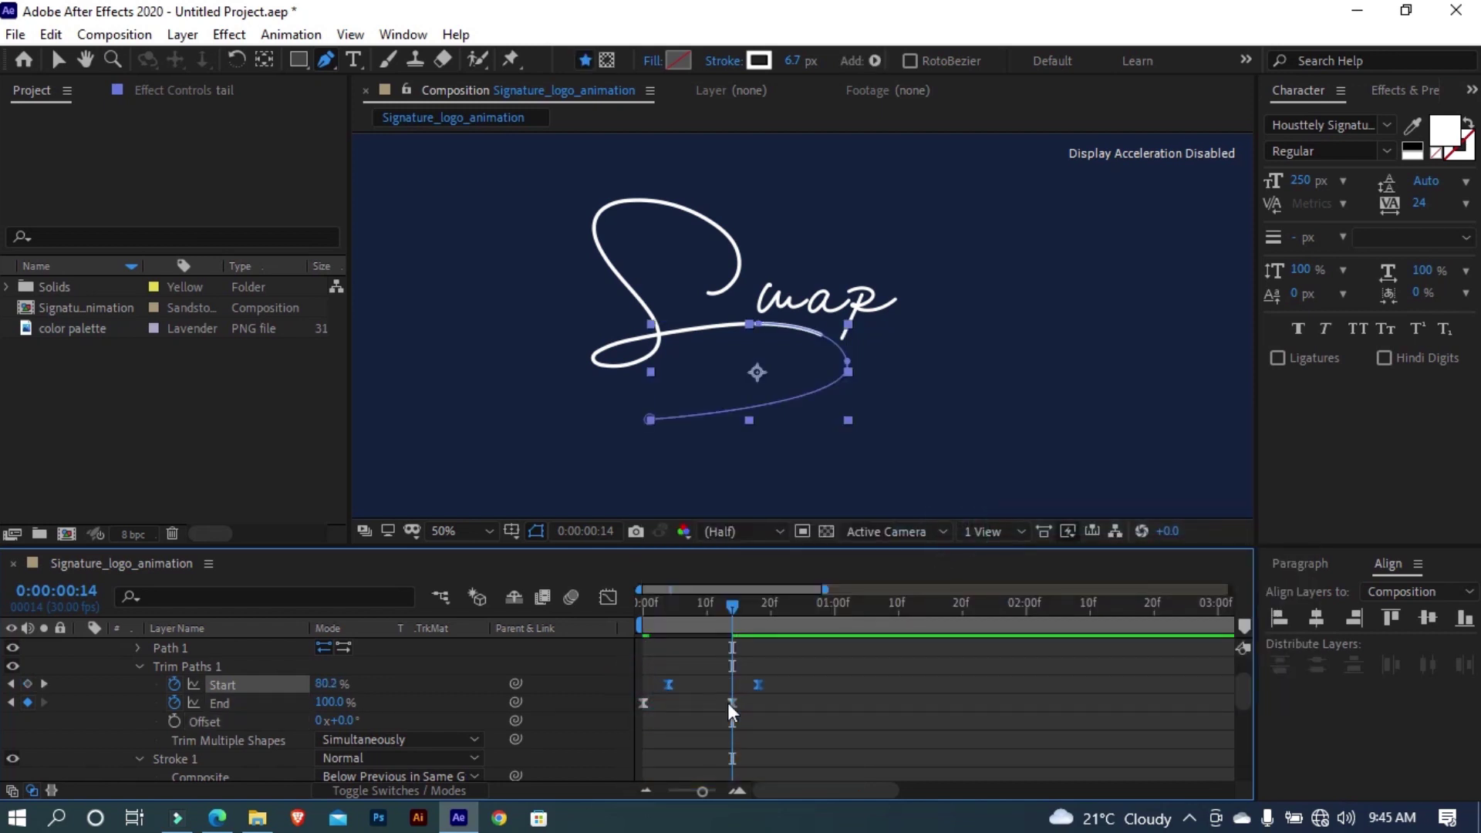
drag(770, 679, 628, 720)
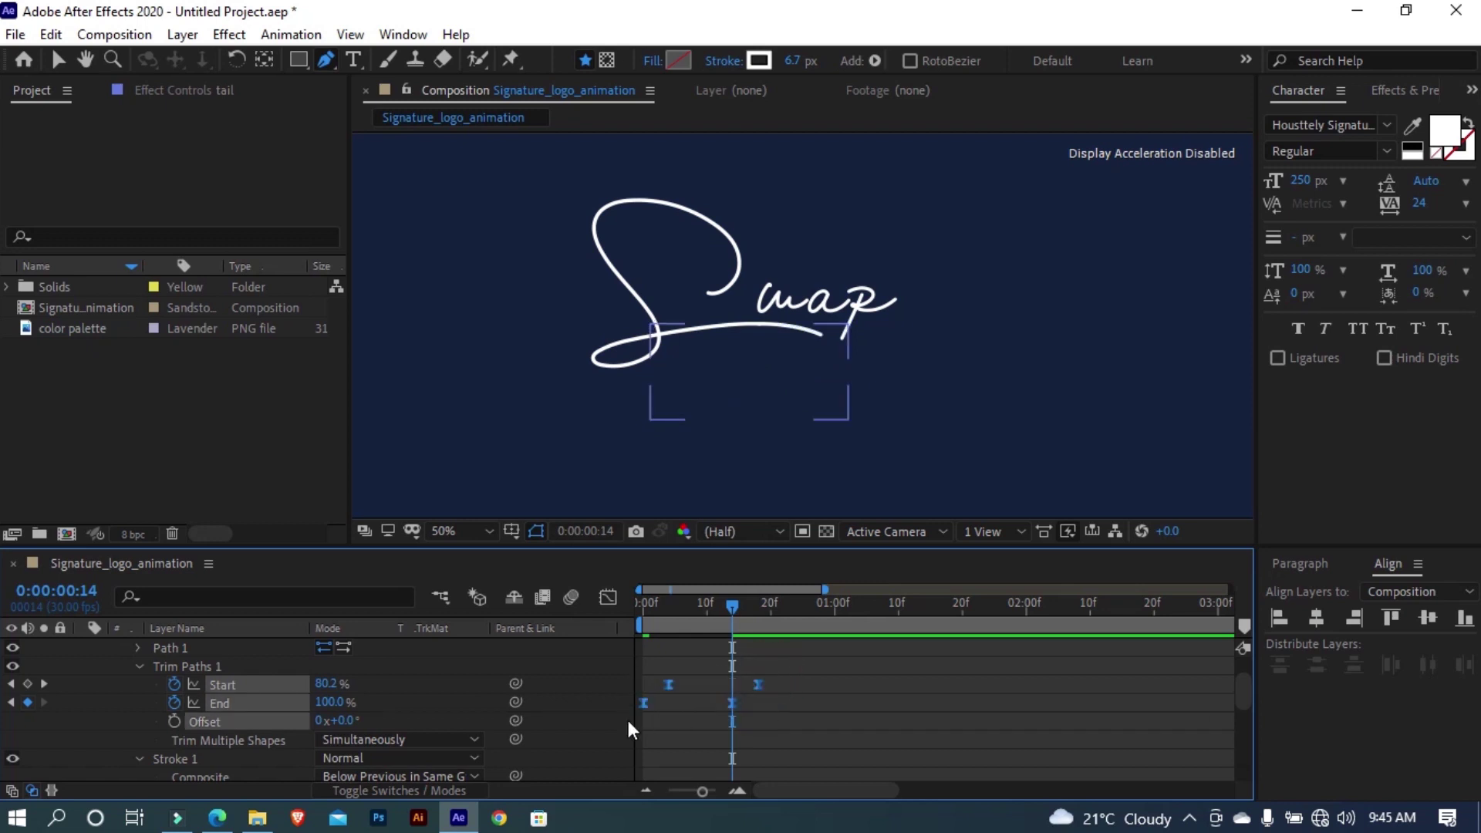
click(608, 597)
Drag the Start and End influence handles in the speed graph so each surges early, then tapers
click(715, 768)
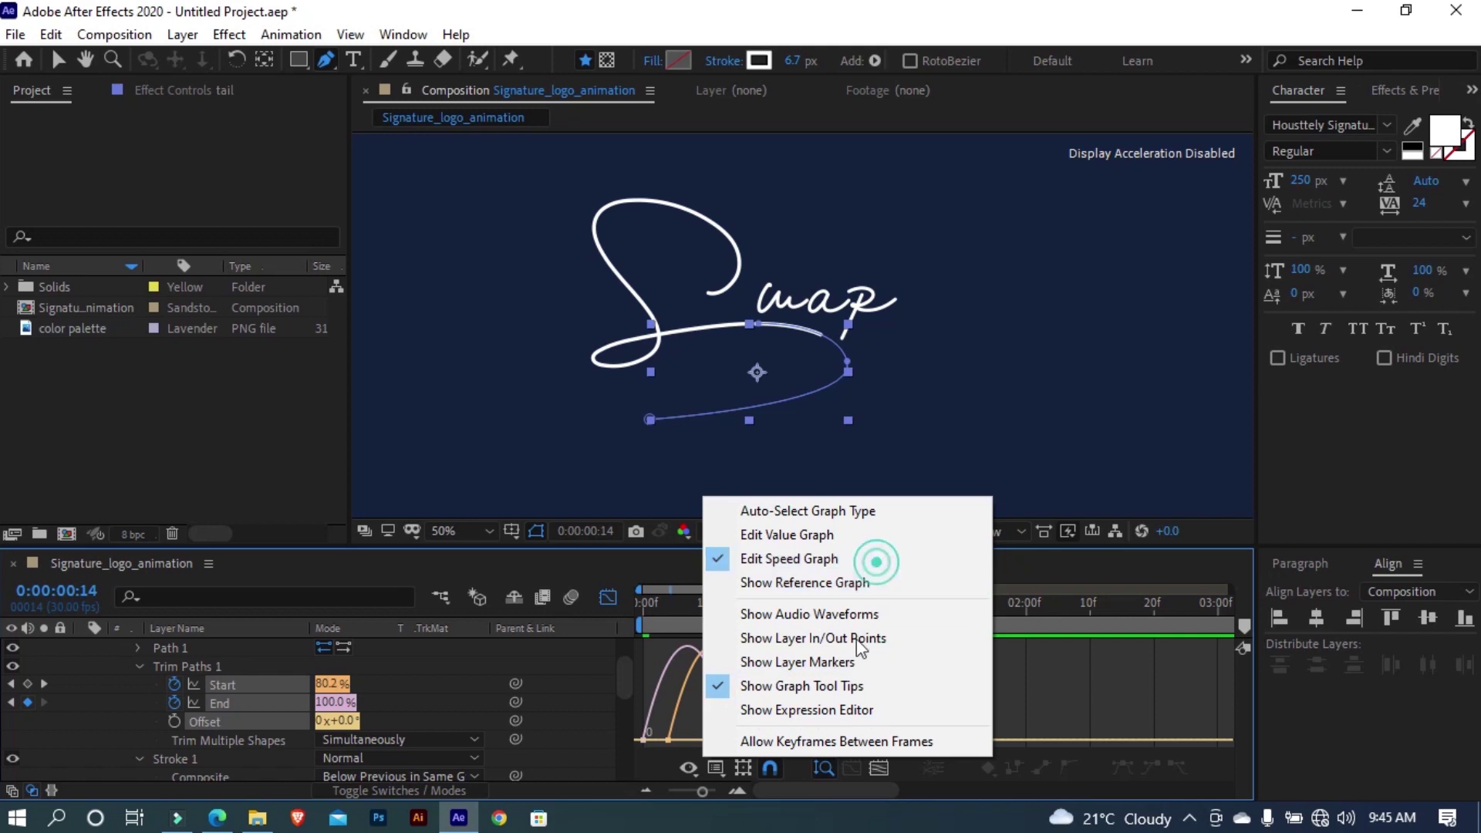
click(1059, 688)
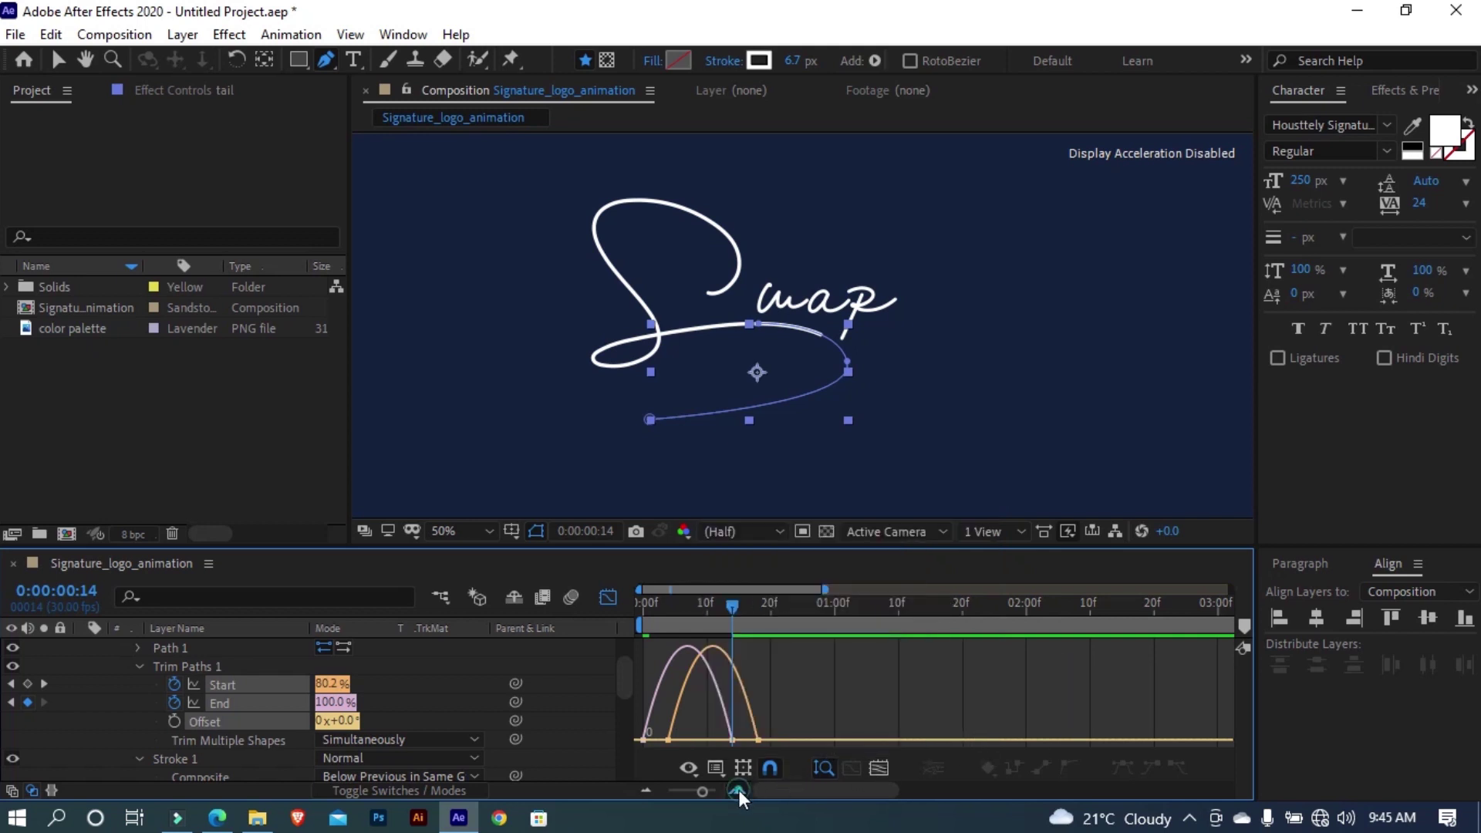
click(739, 790)
click(837, 722)
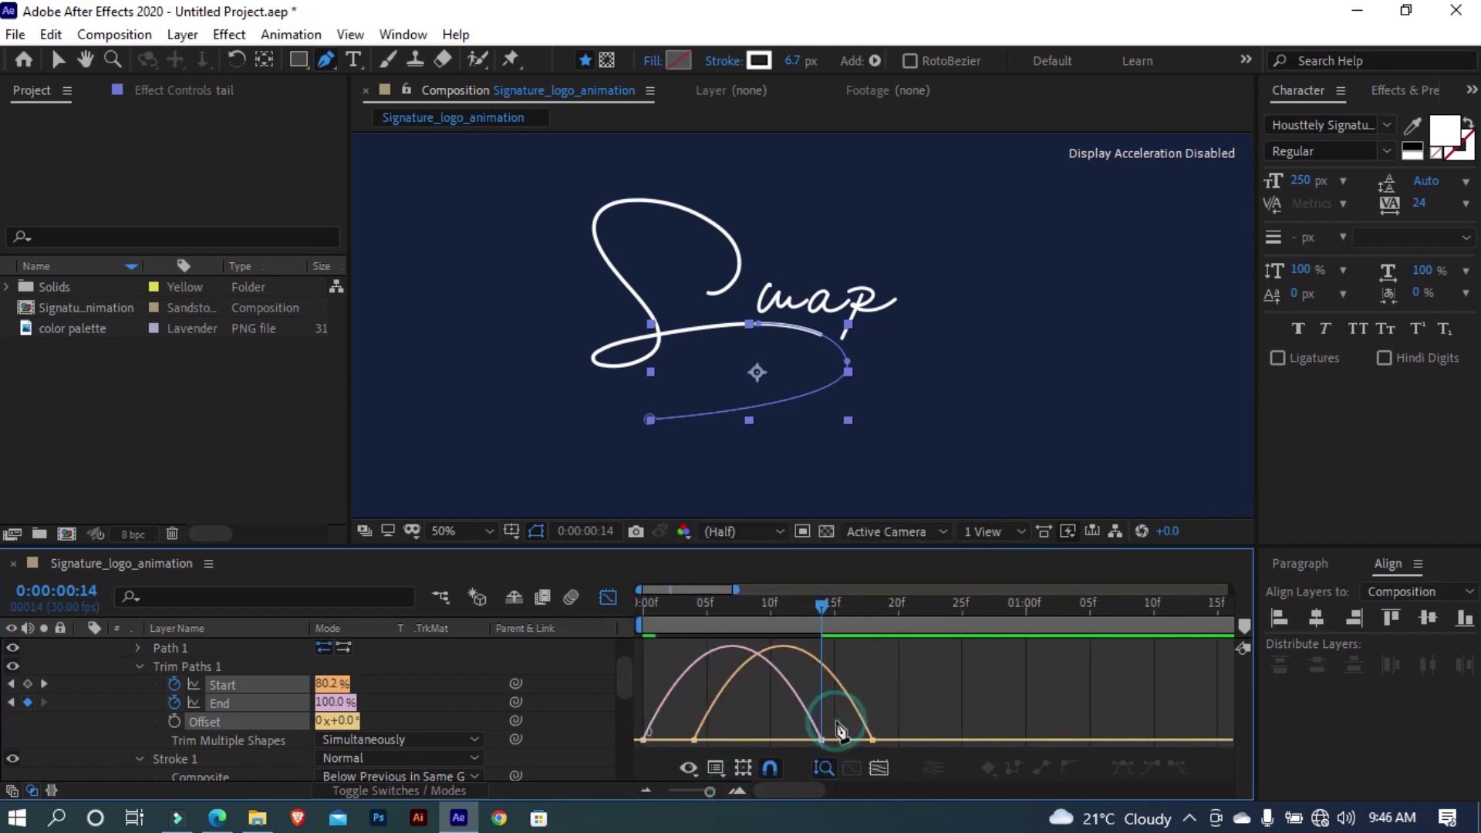
key(v)
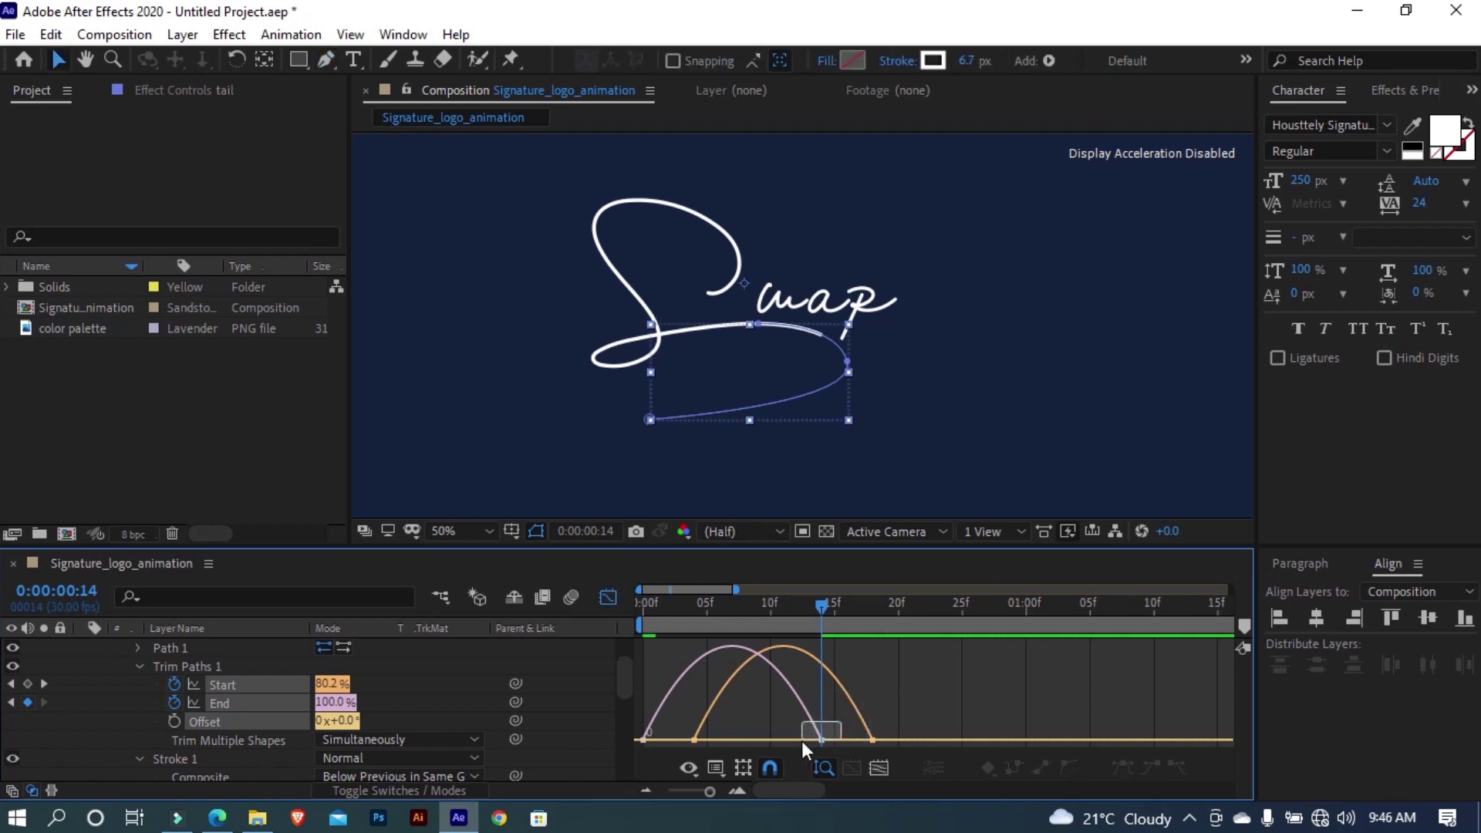
mouse_move(803, 740)
mouse_down()
mouse_move(738, 740)
mouse_move(855, 742)
mouse_up()
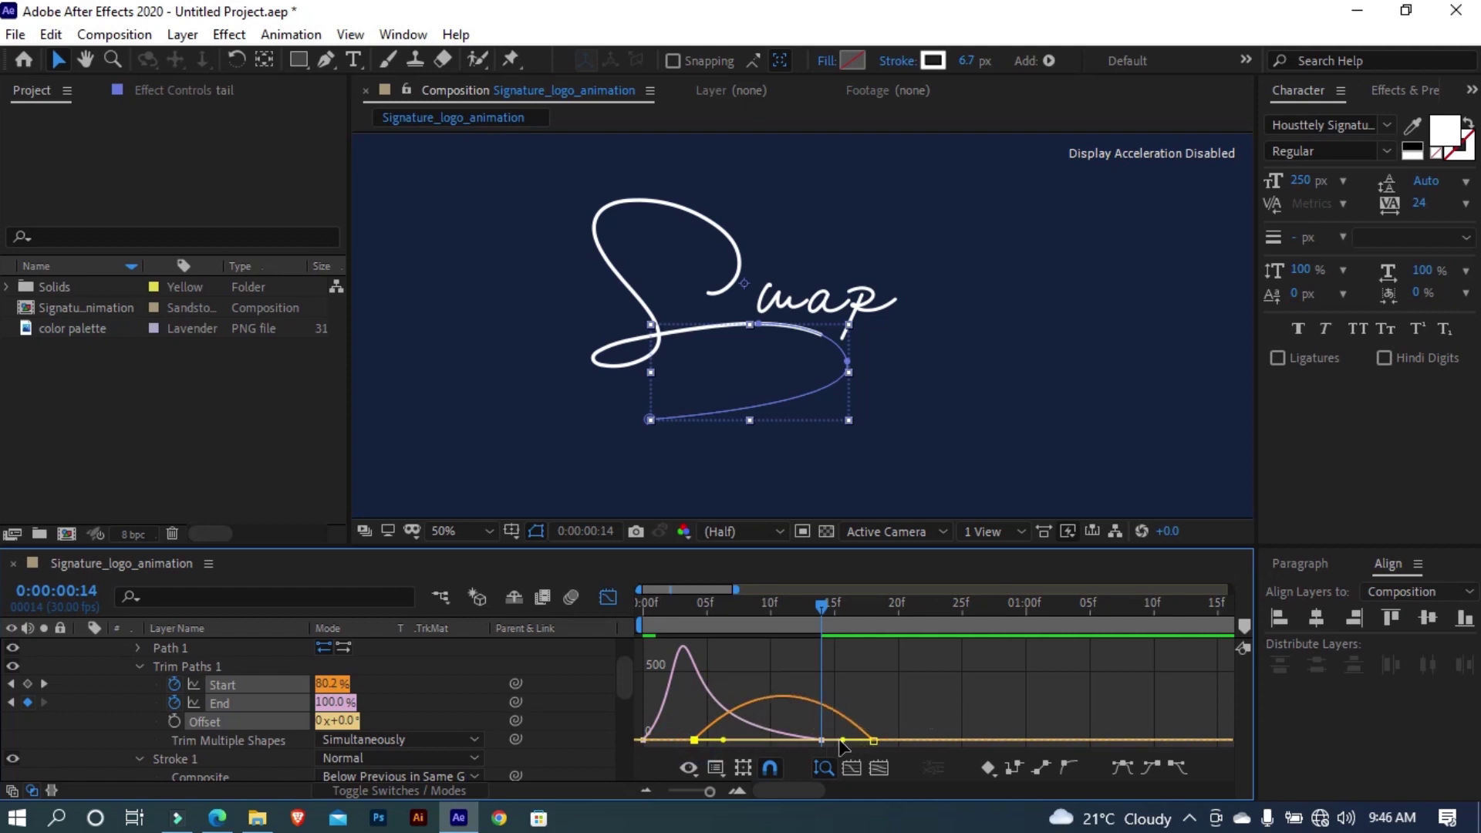
drag(839, 740, 820, 742)
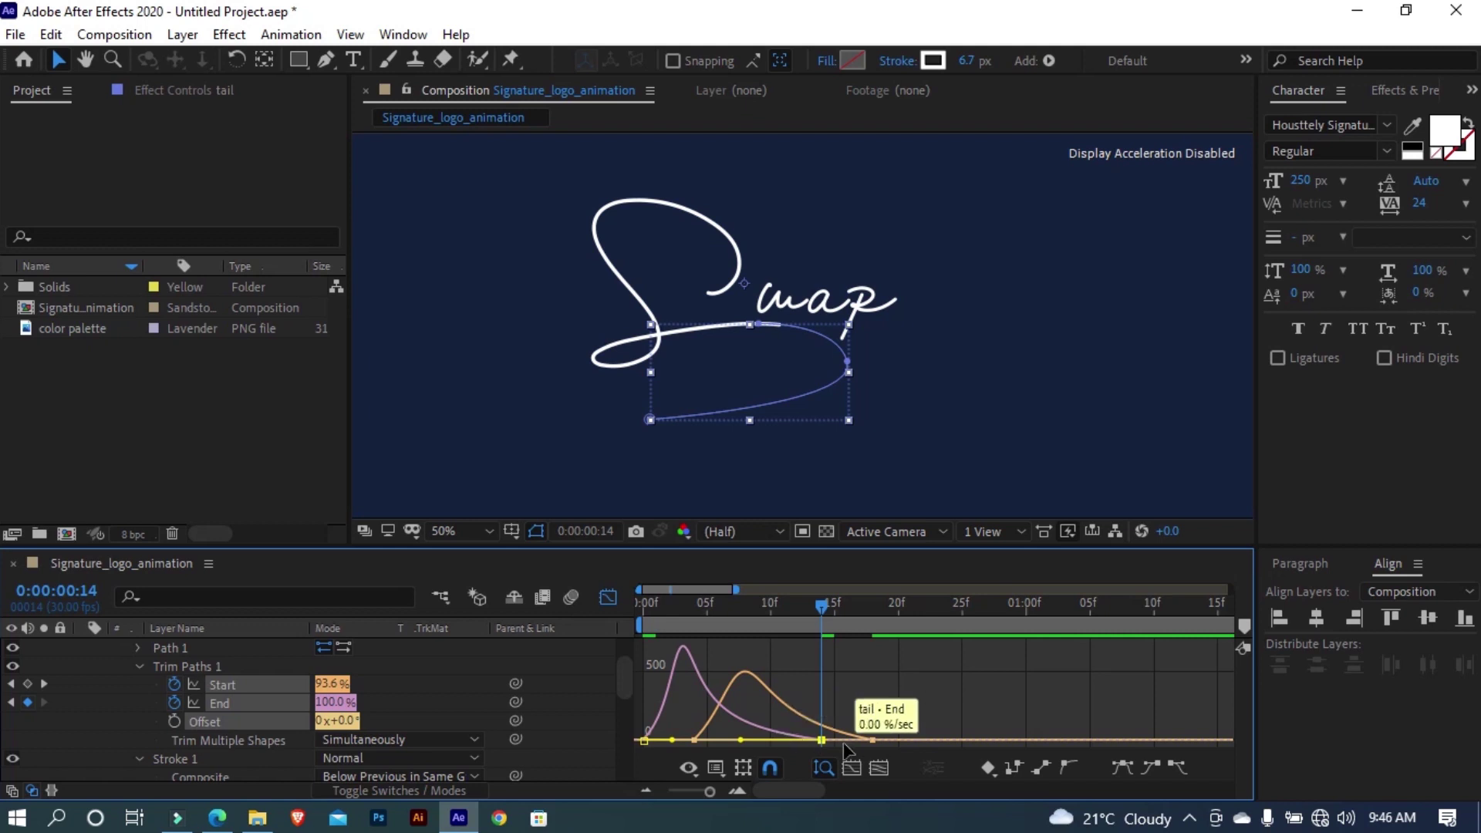
drag(821, 739, 818, 722)
Preview the eased stroke animation from the first frame
click(641, 601)
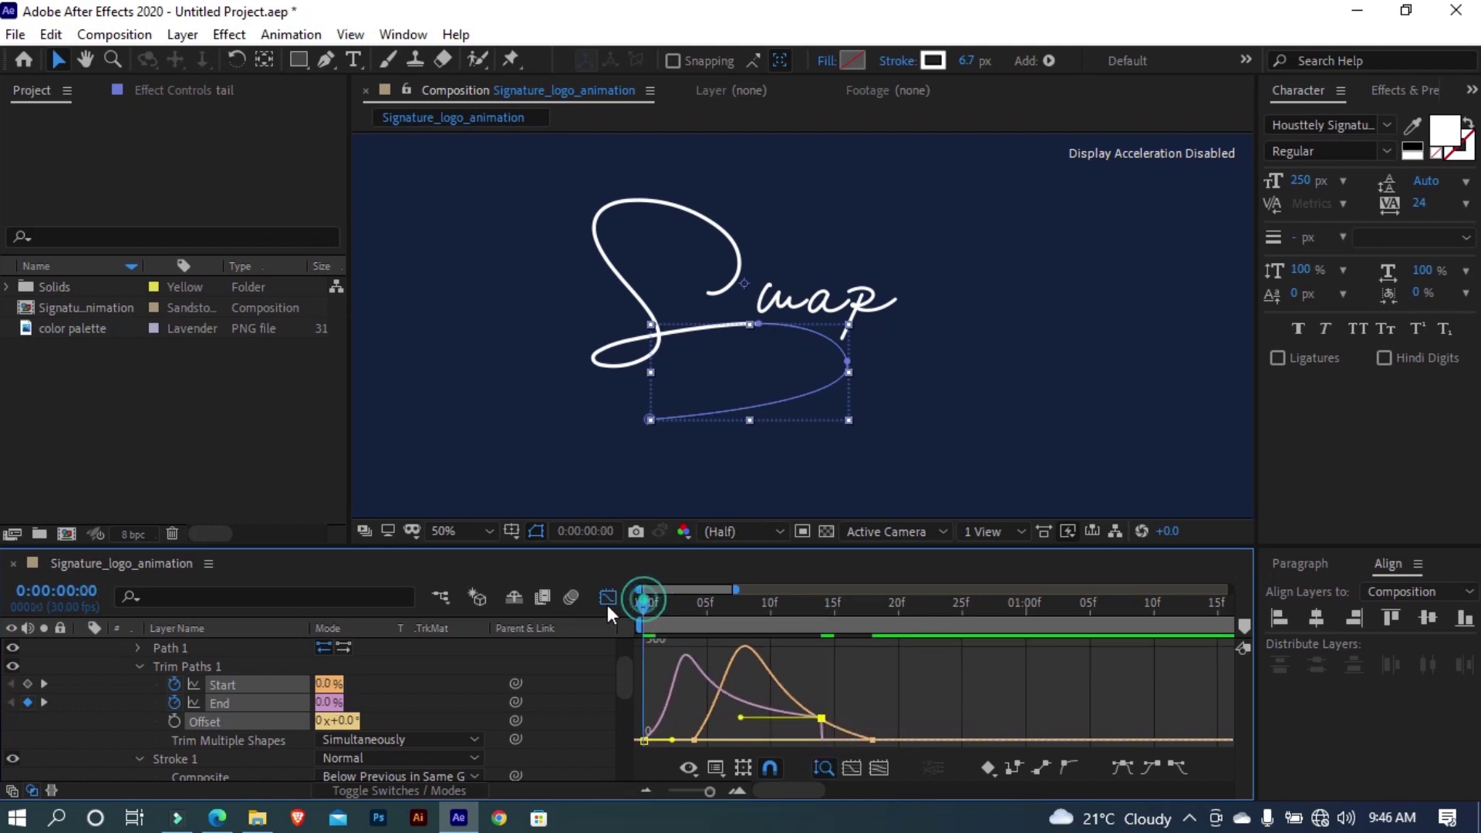
key(space)
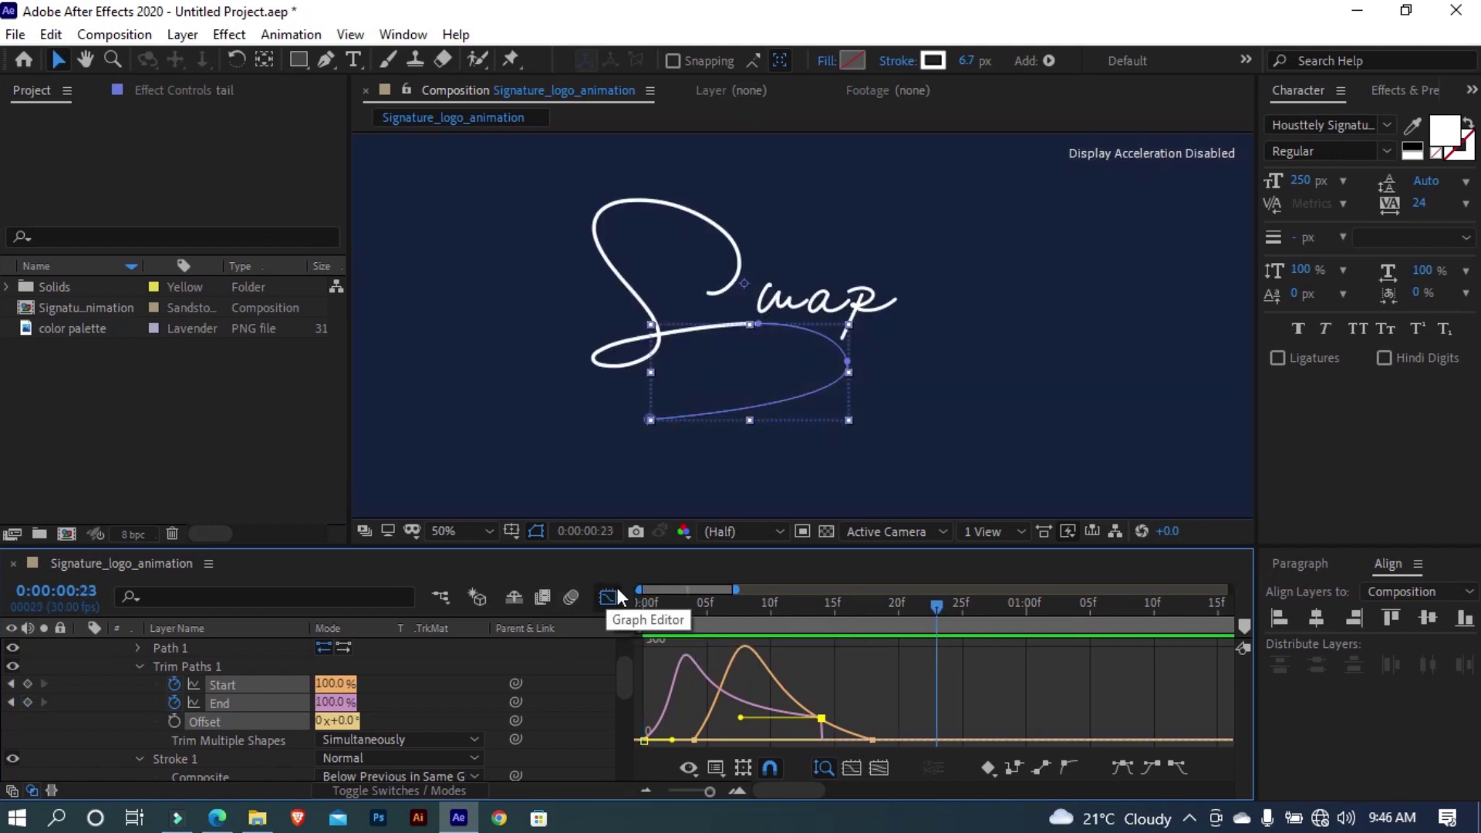
click(608, 597)
Move both Start keyframes a few frames later to finish near frame 20, and preview
scroll(168, 671, up, 3)
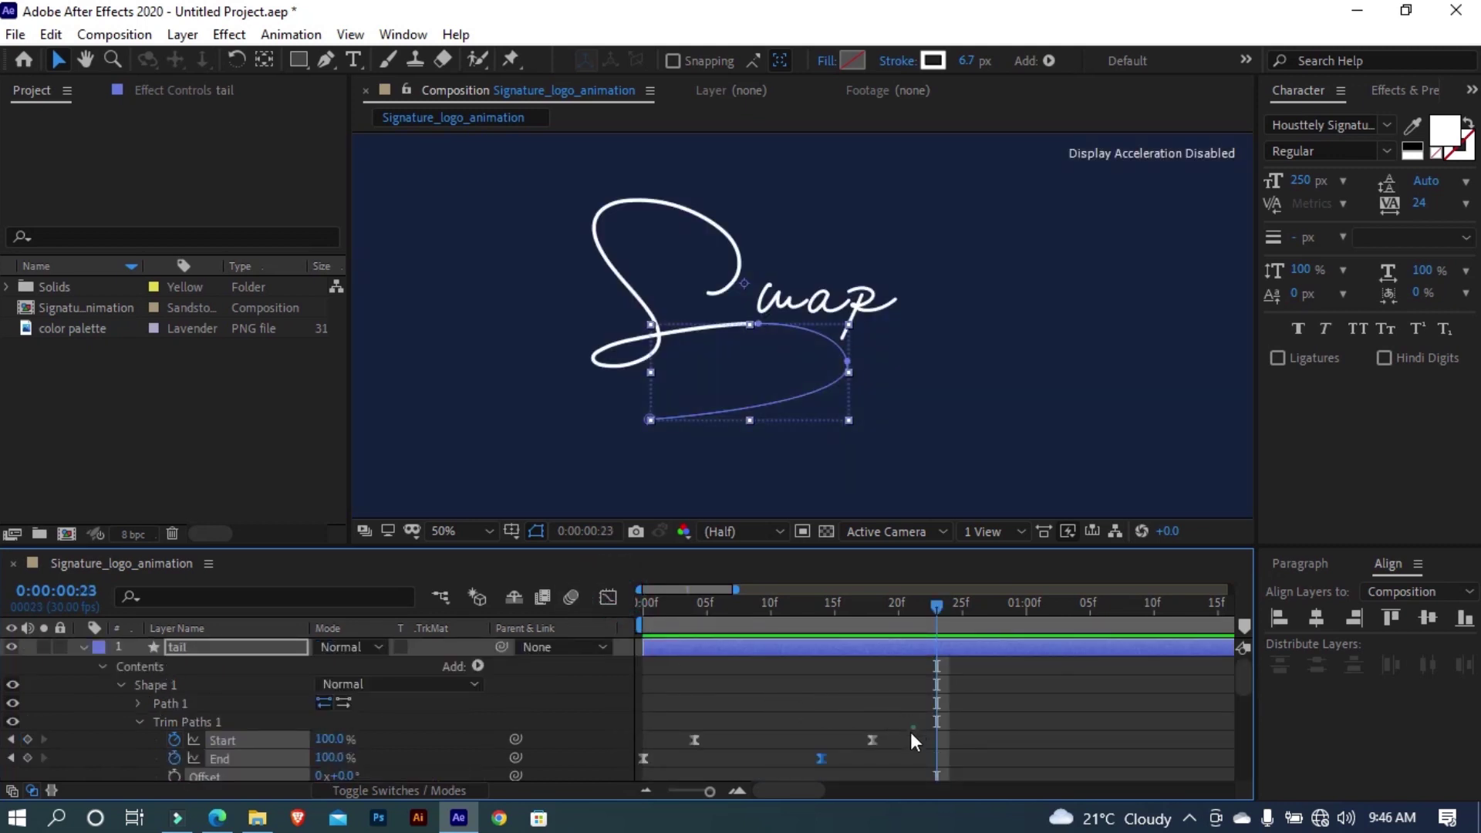
mouse_move(911, 733)
mouse_down()
mouse_move(694, 747)
mouse_move(719, 741)
mouse_up()
click(647, 603)
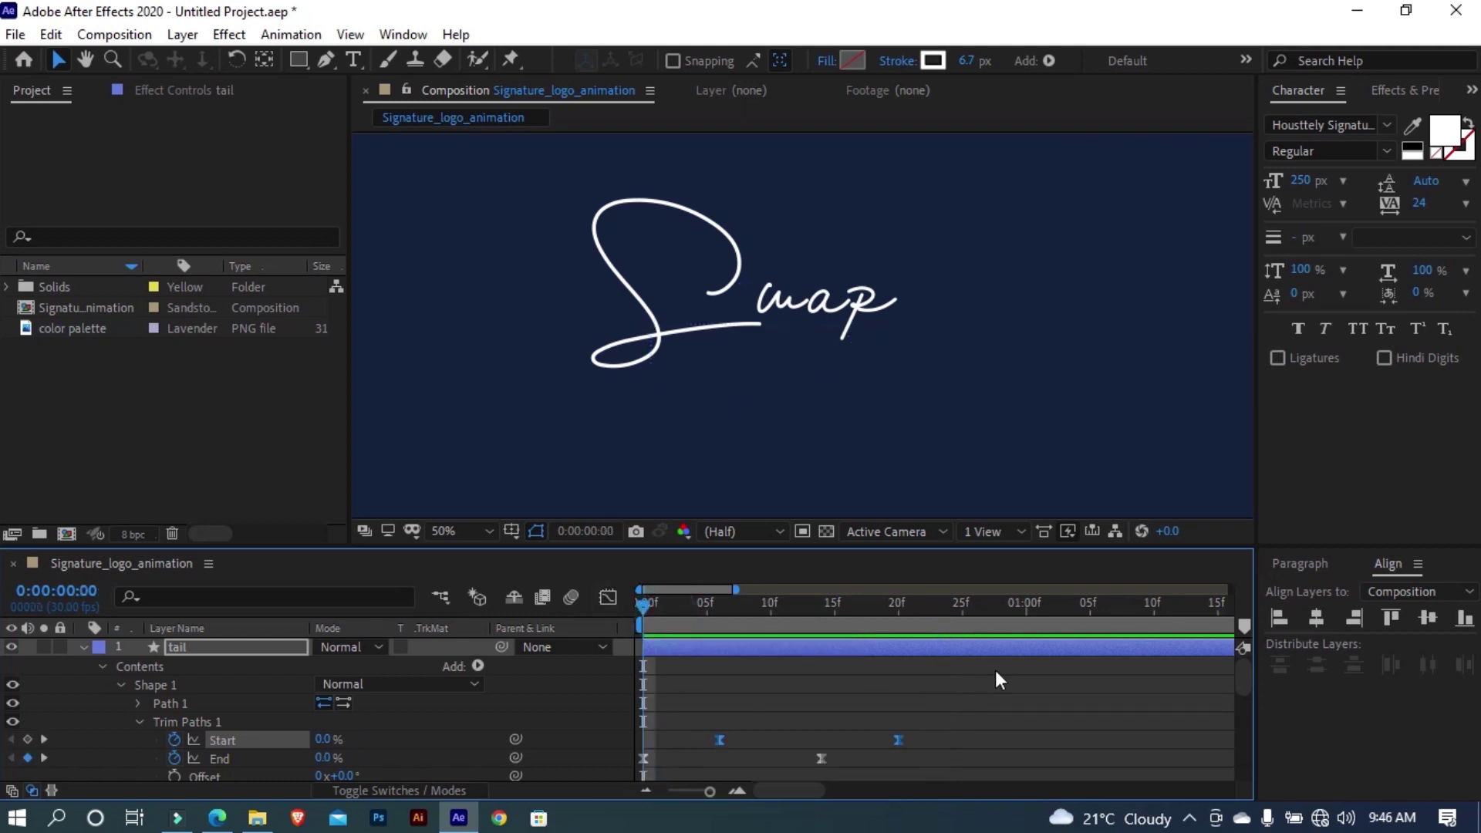
key(space)
key(space)
click(83, 647)
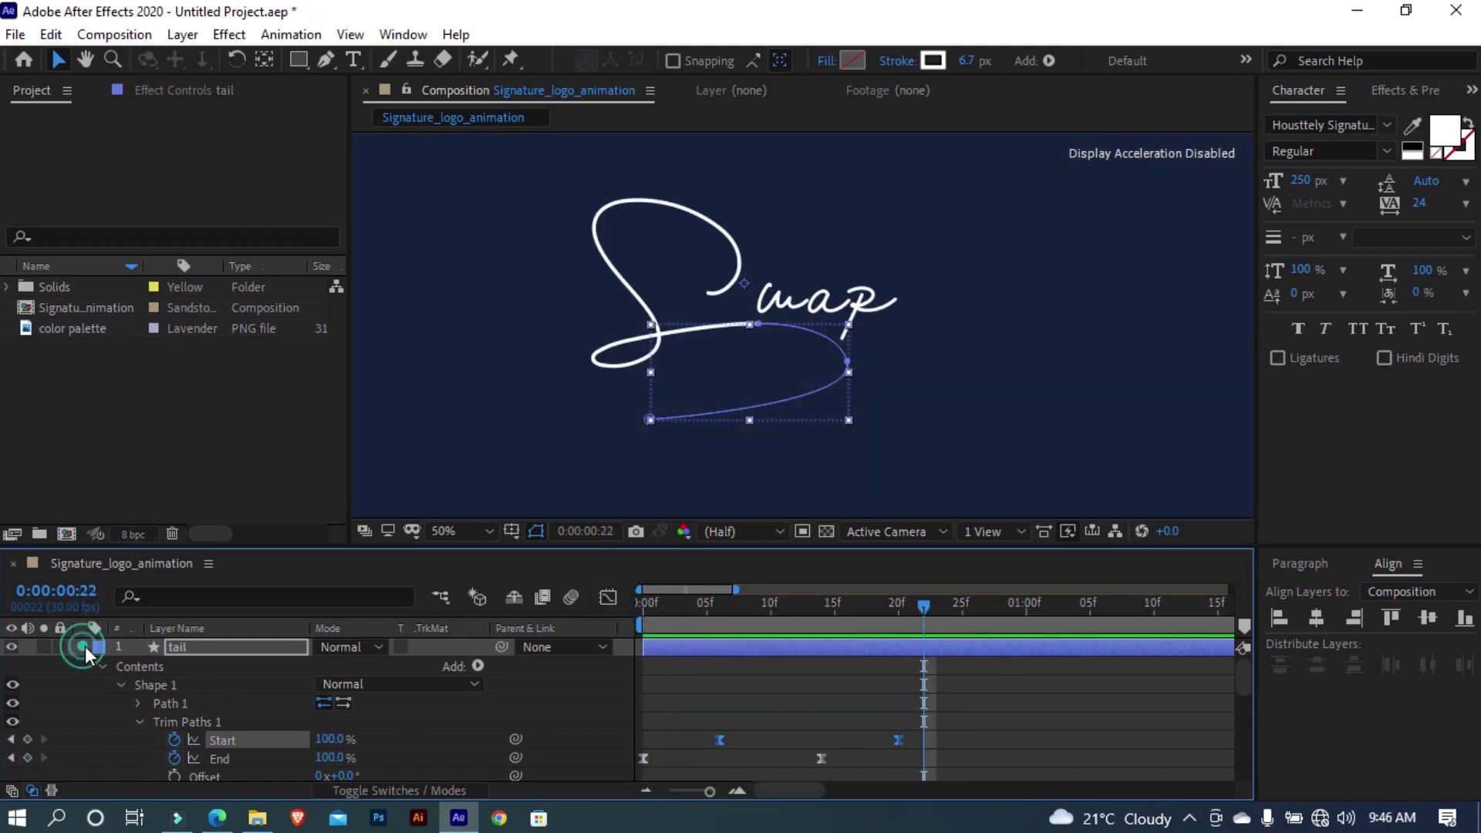
click(225, 734)
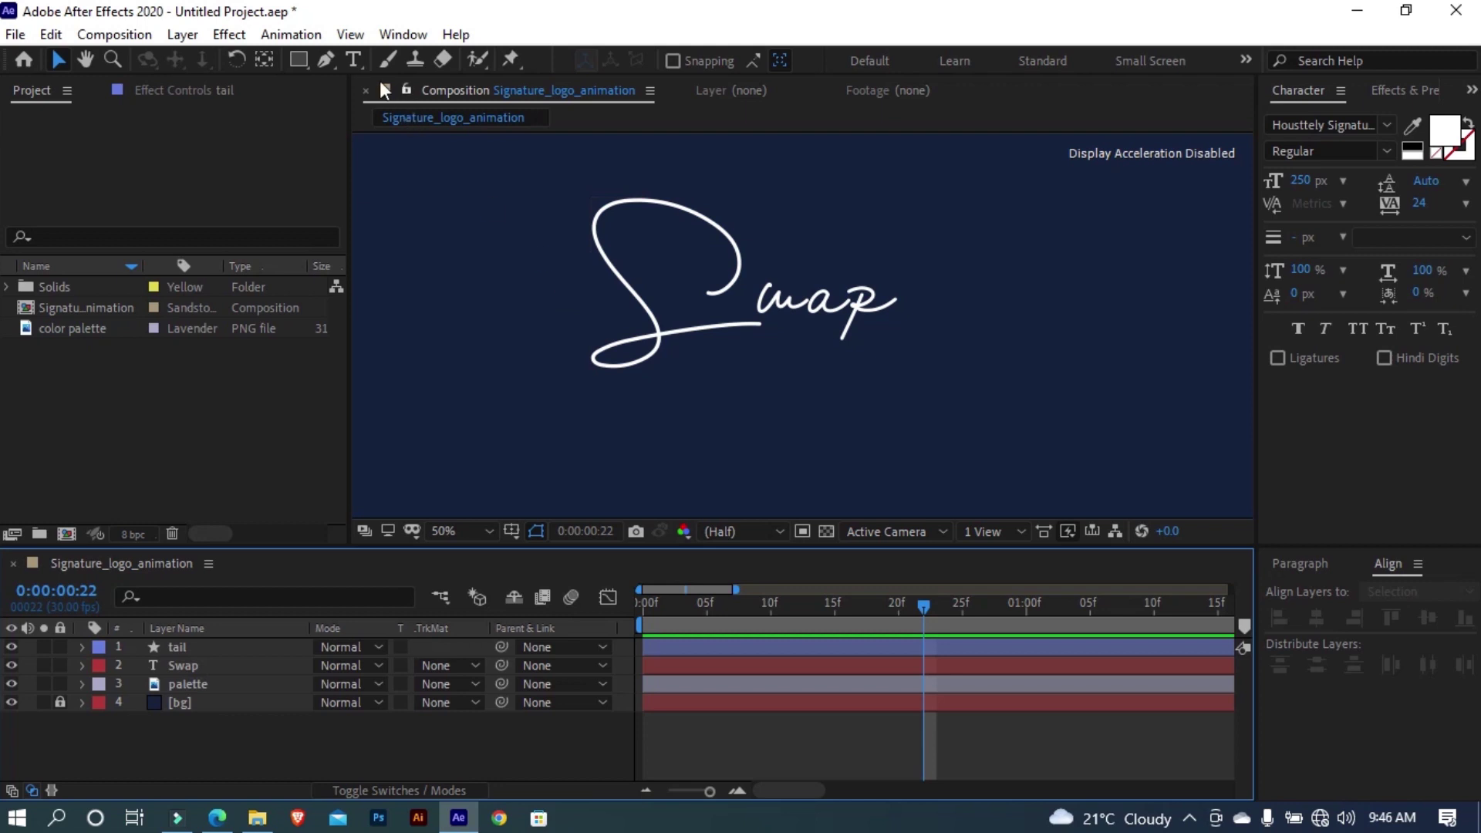
click(328, 60)
Set the new-shape stroke colour to bright green 00FF54
click(759, 58)
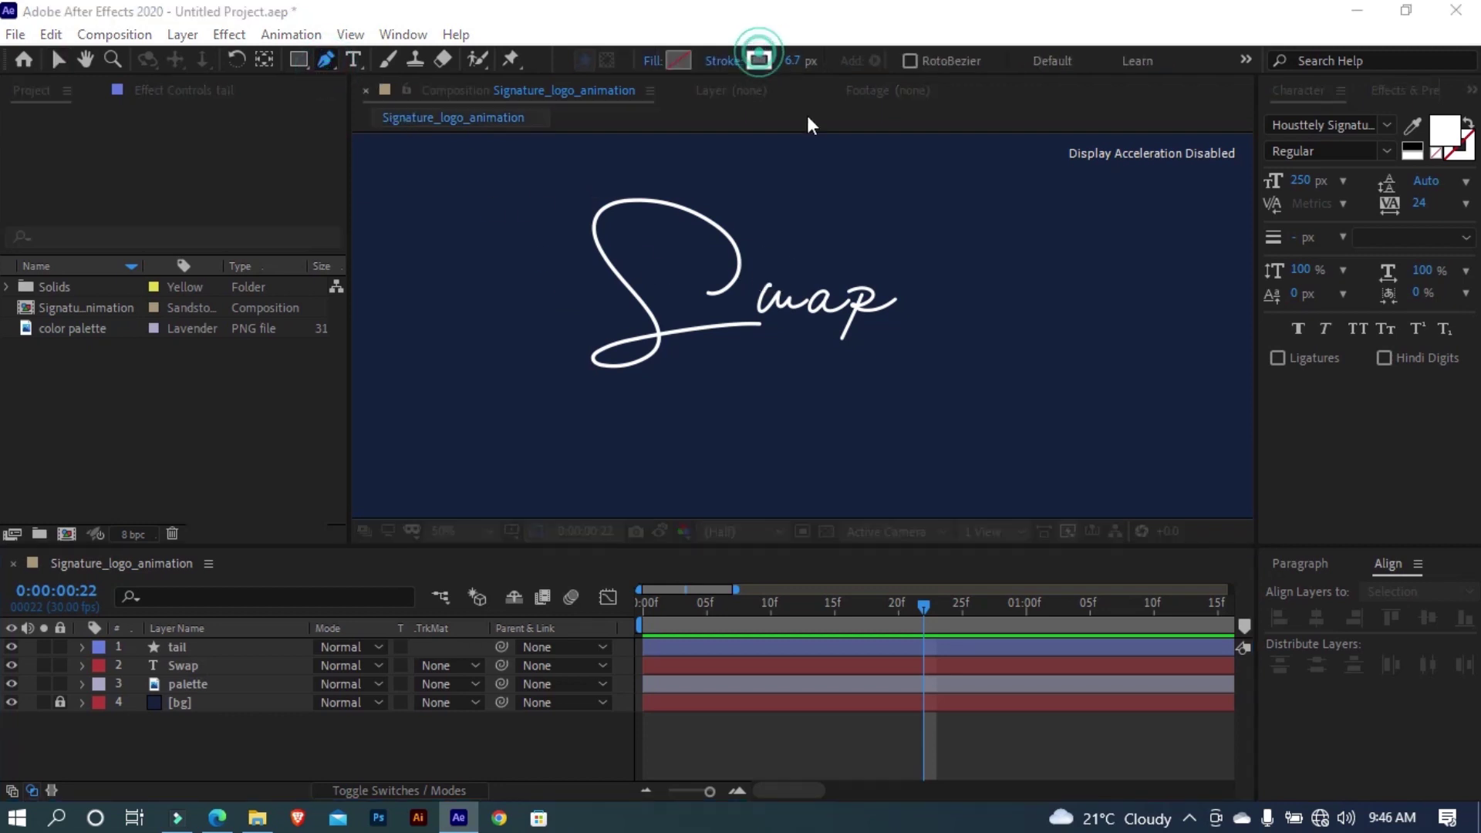
text(00FF54)
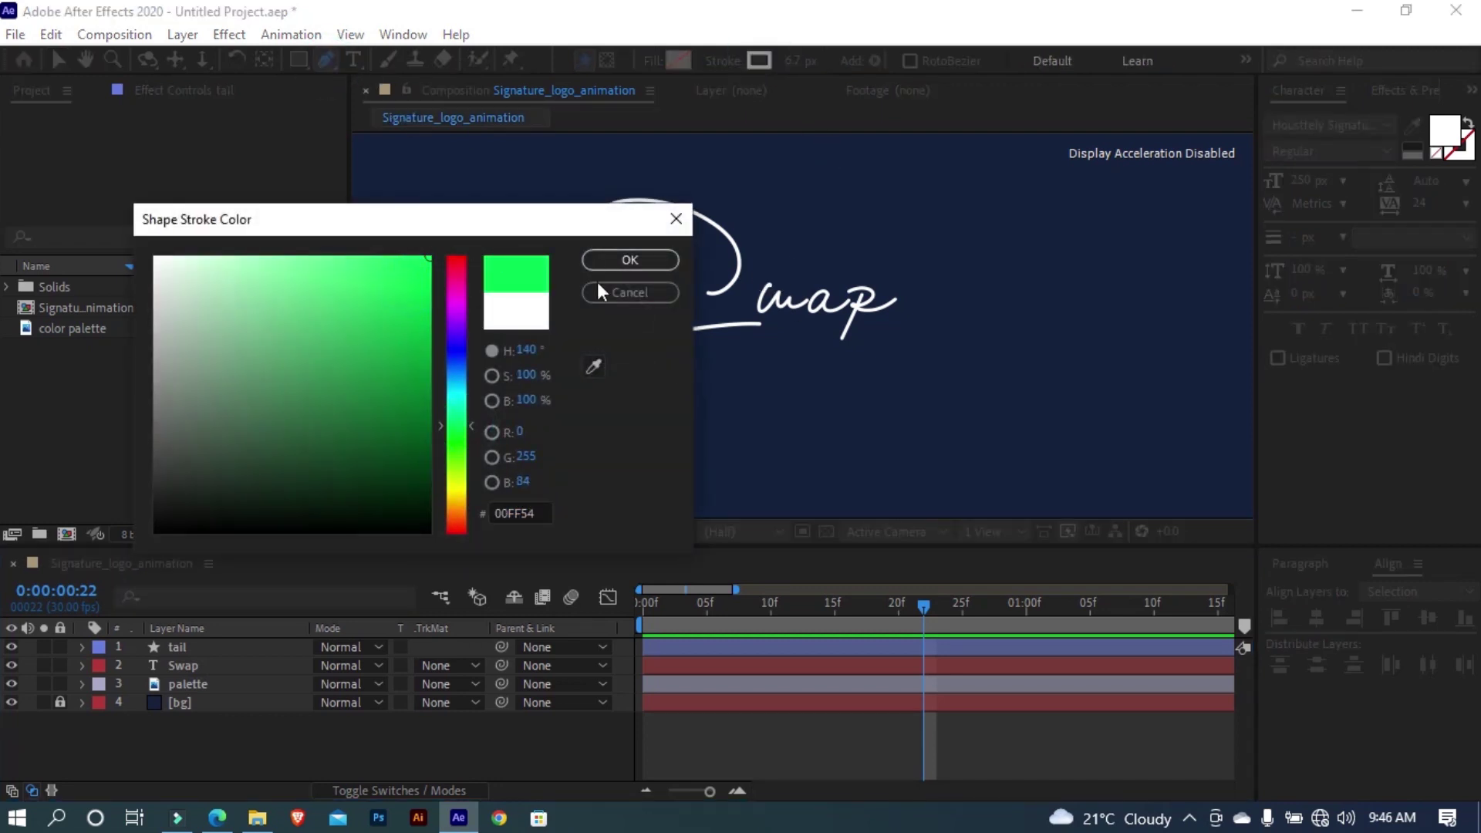
click(630, 260)
scroll(753, 320, up, 2)
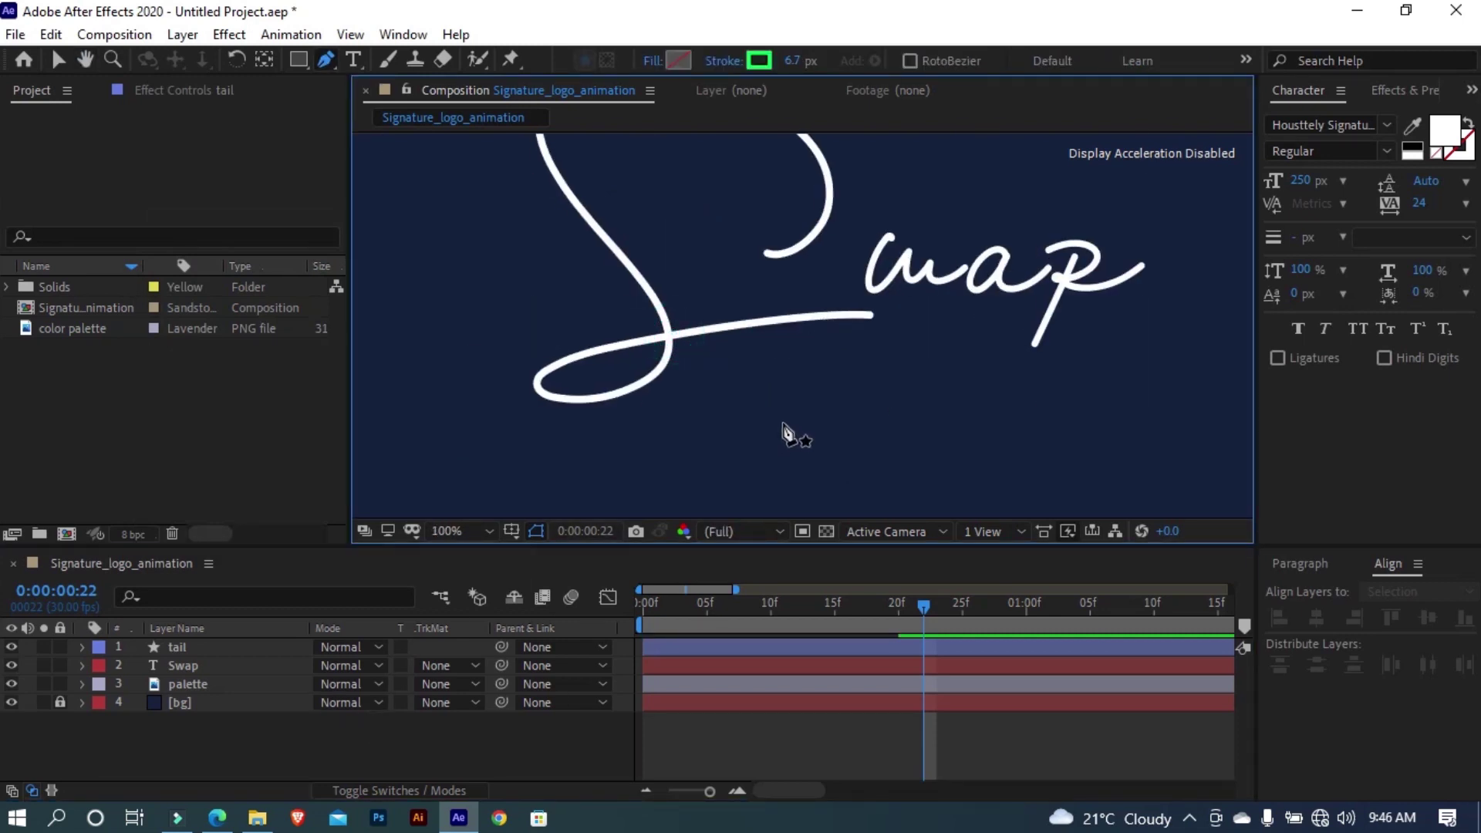
Add a new shape layer to the composition and name it 'Mask'
right_click(417, 746)
mouse_move(589, 517)
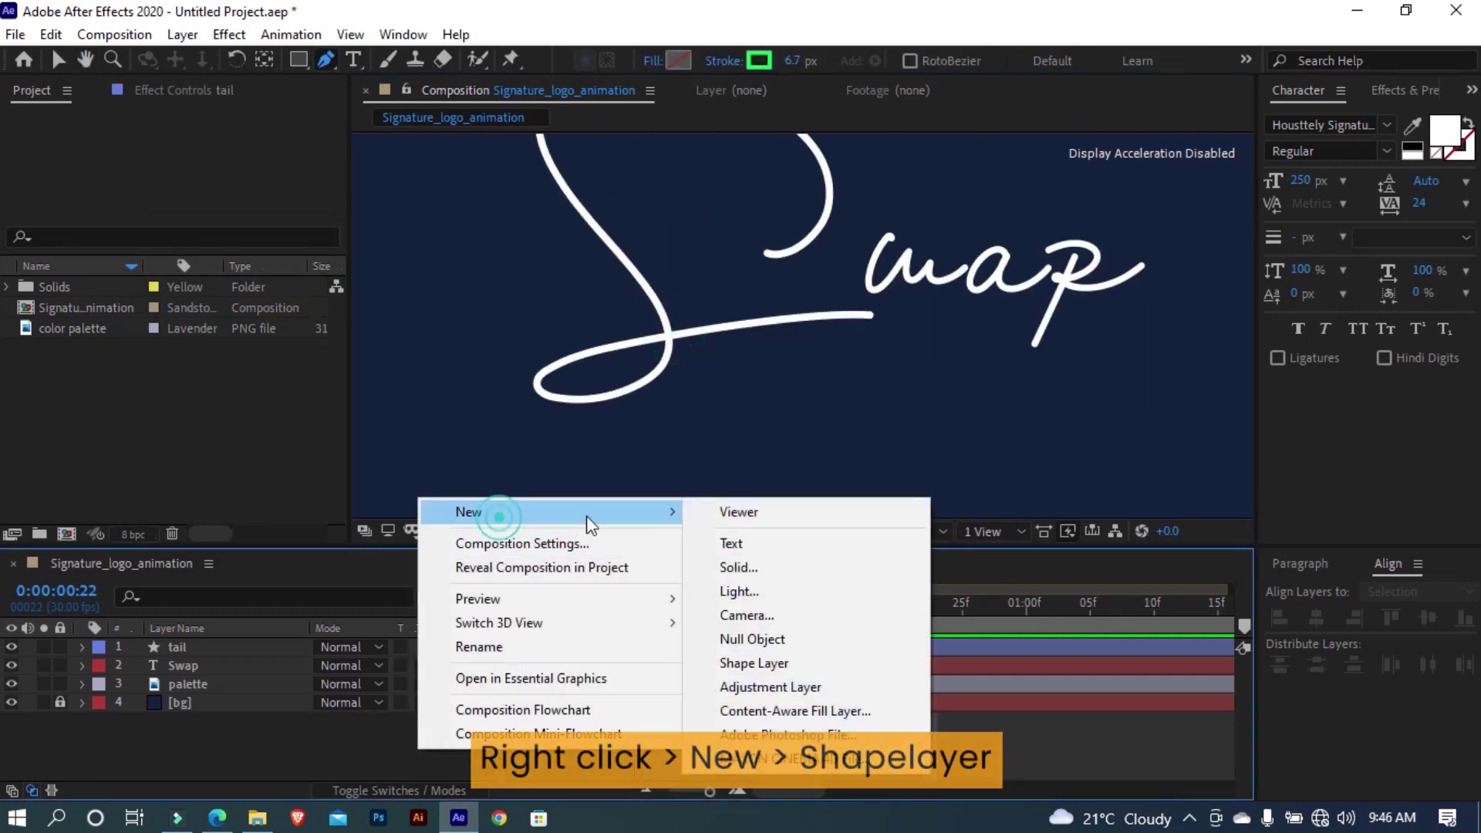
click(767, 663)
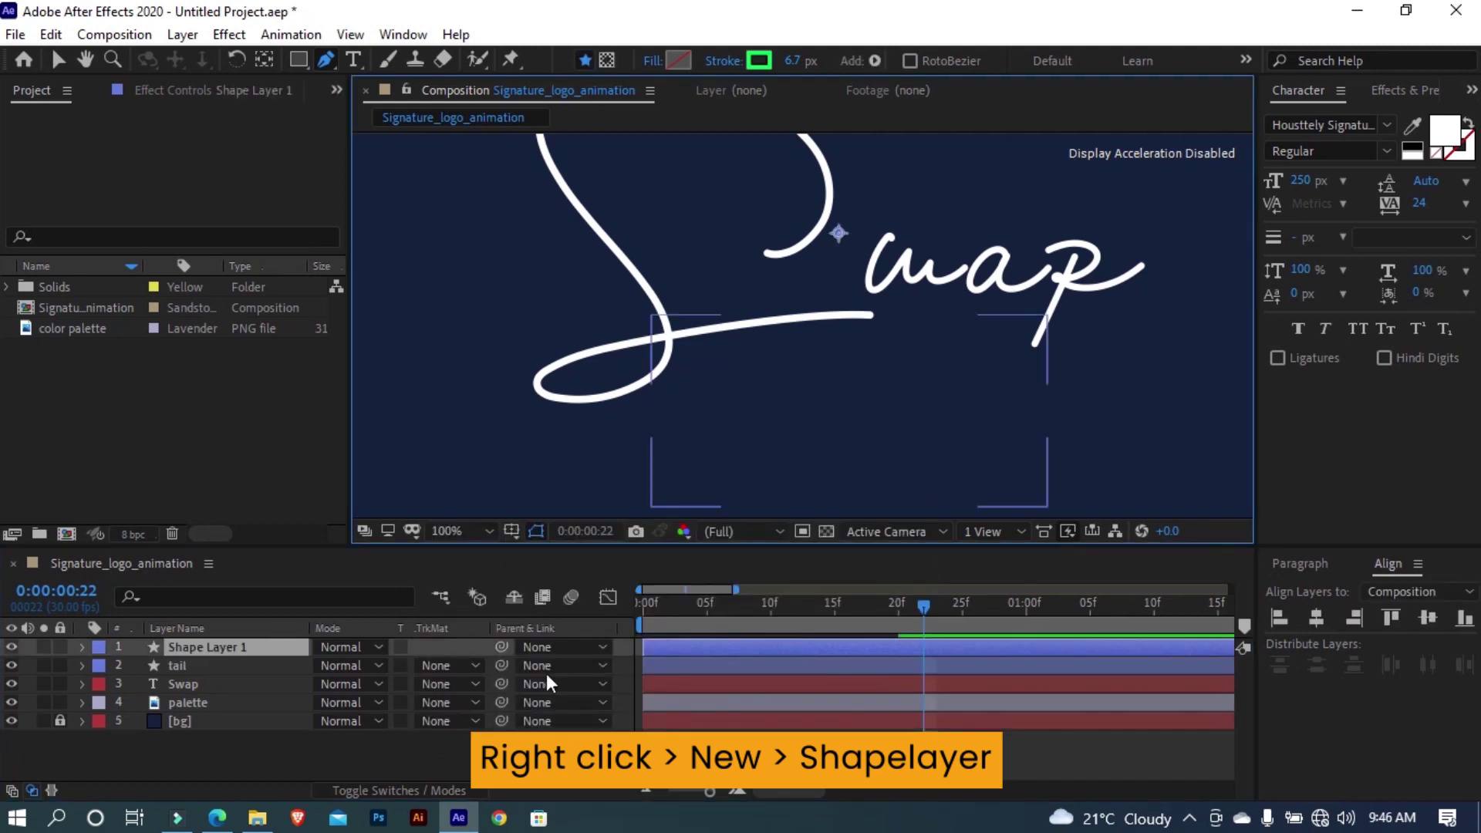
key(Return)
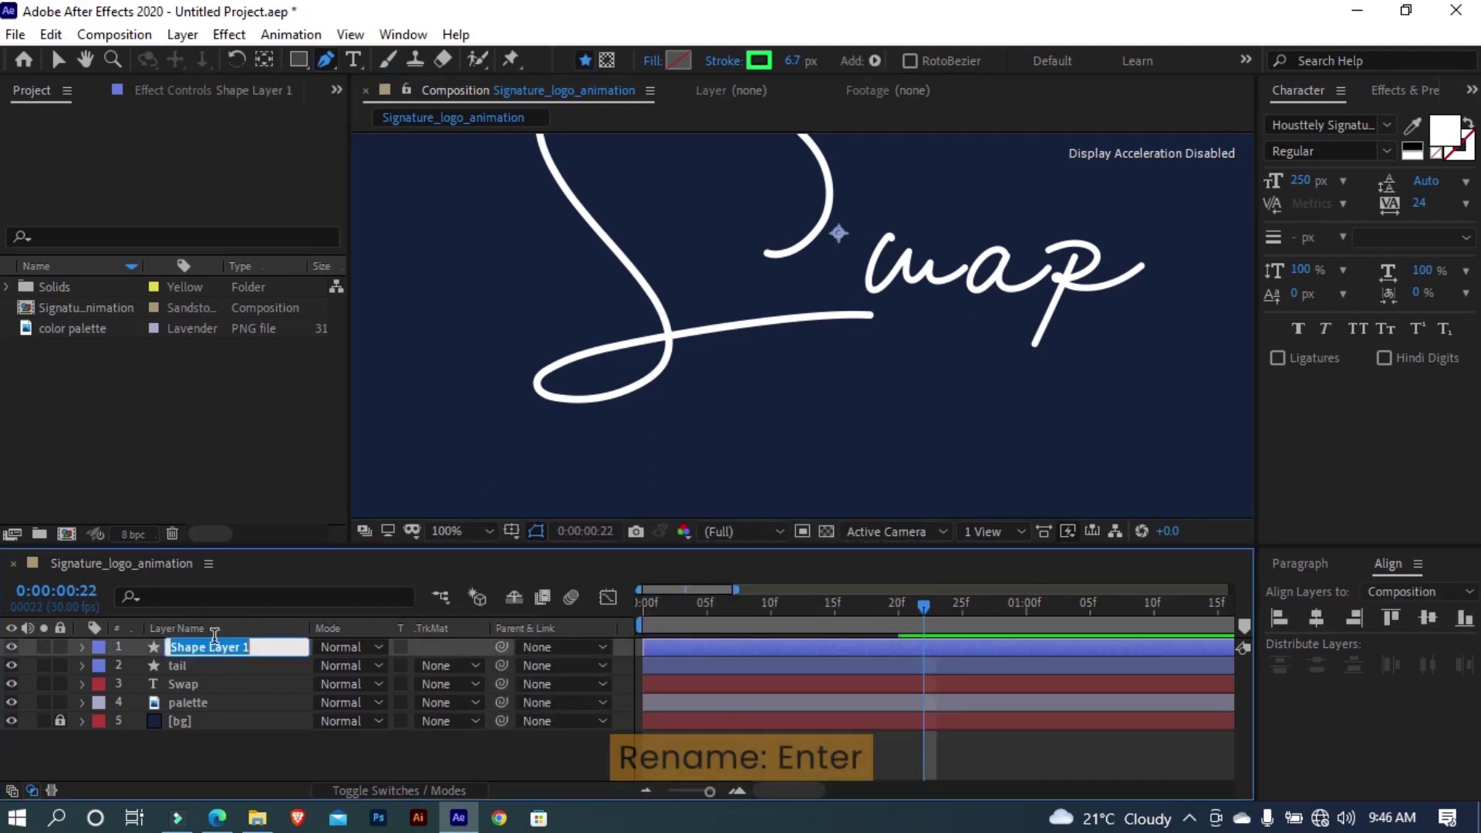
text(Mask)
key(Return)
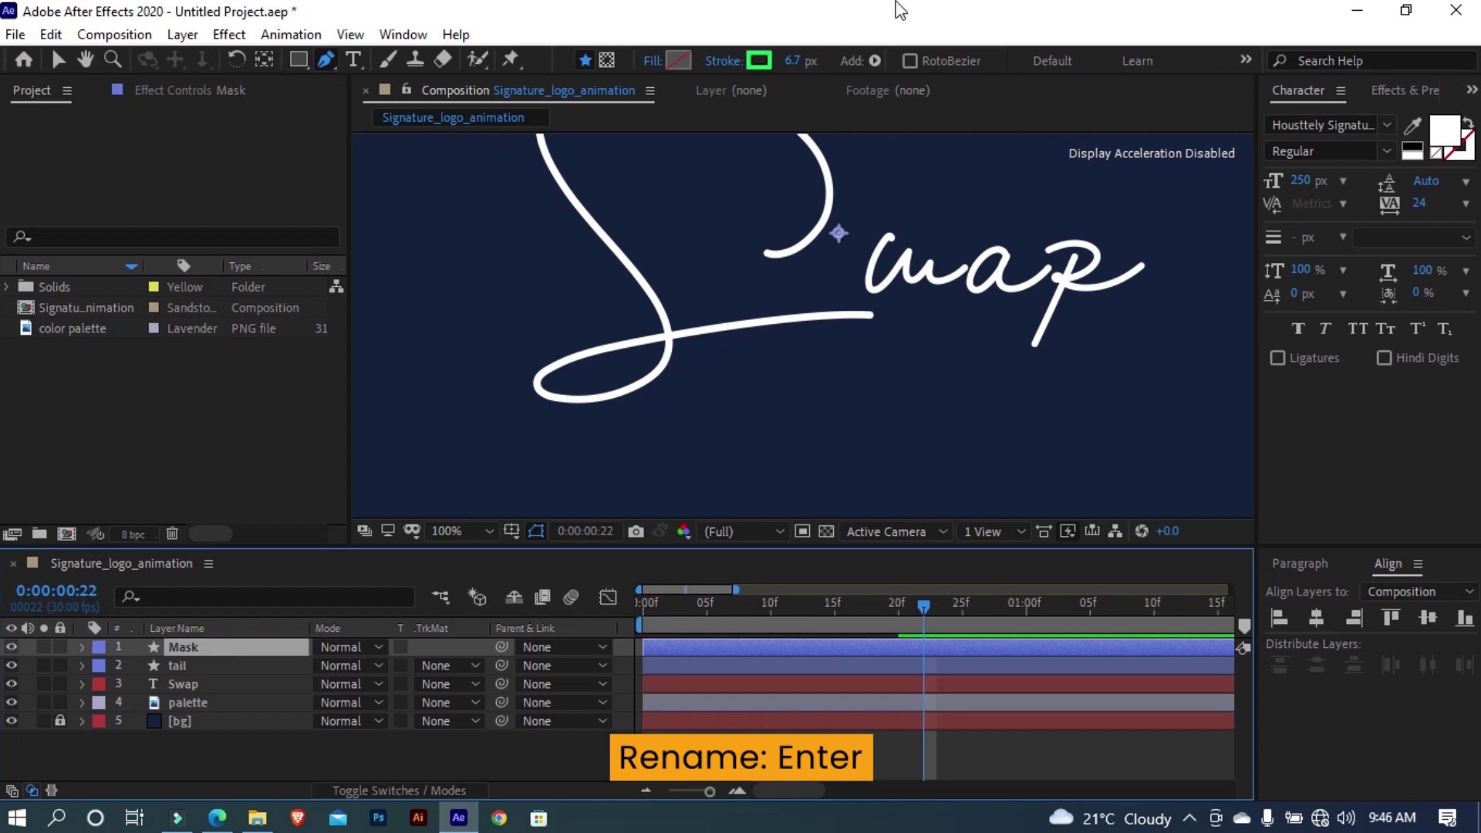
key(period)
Trace a Mask path along the right end of the horizontal crossing stroke
click(935, 305)
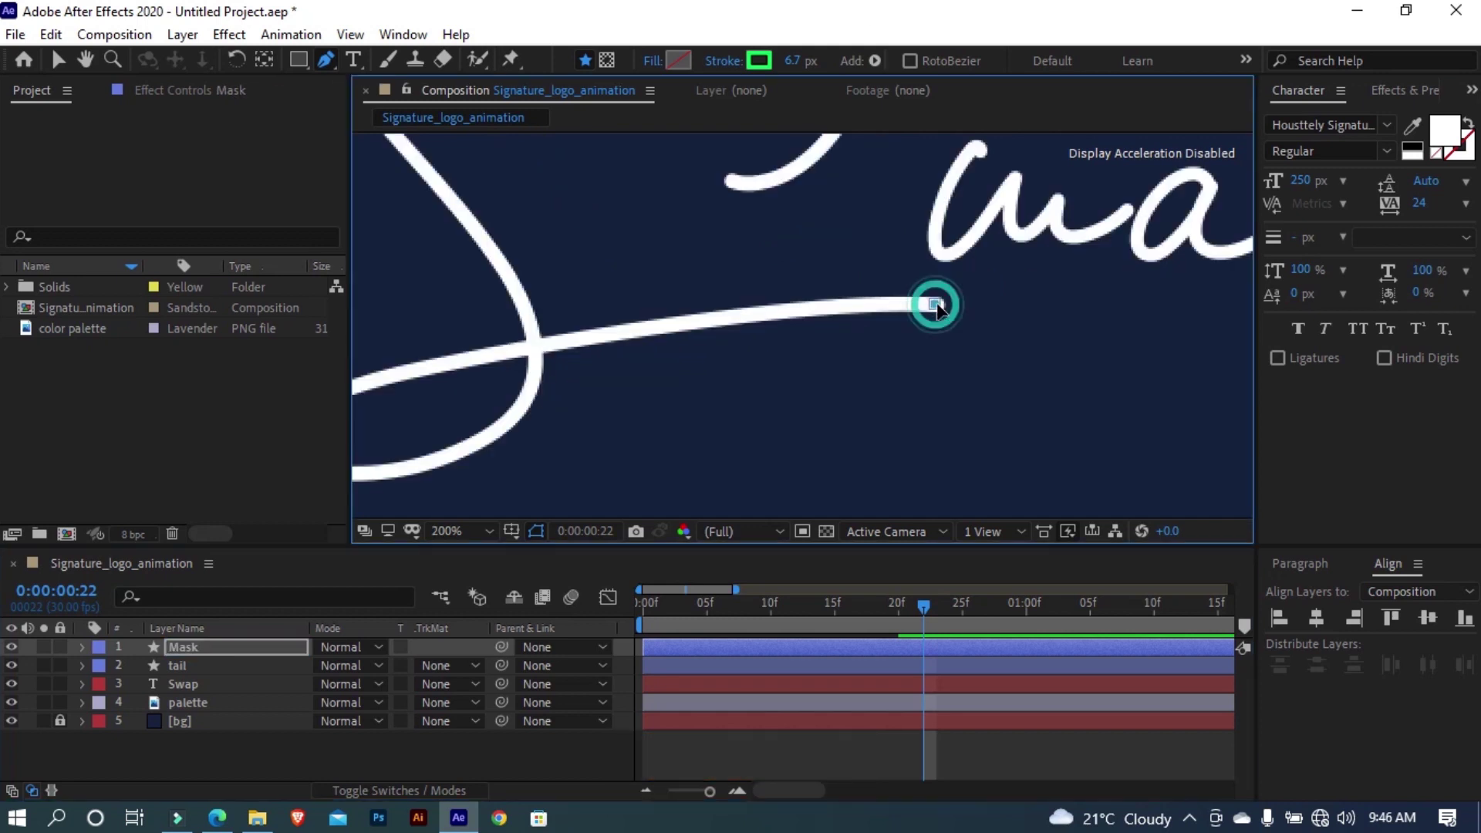
click(662, 324)
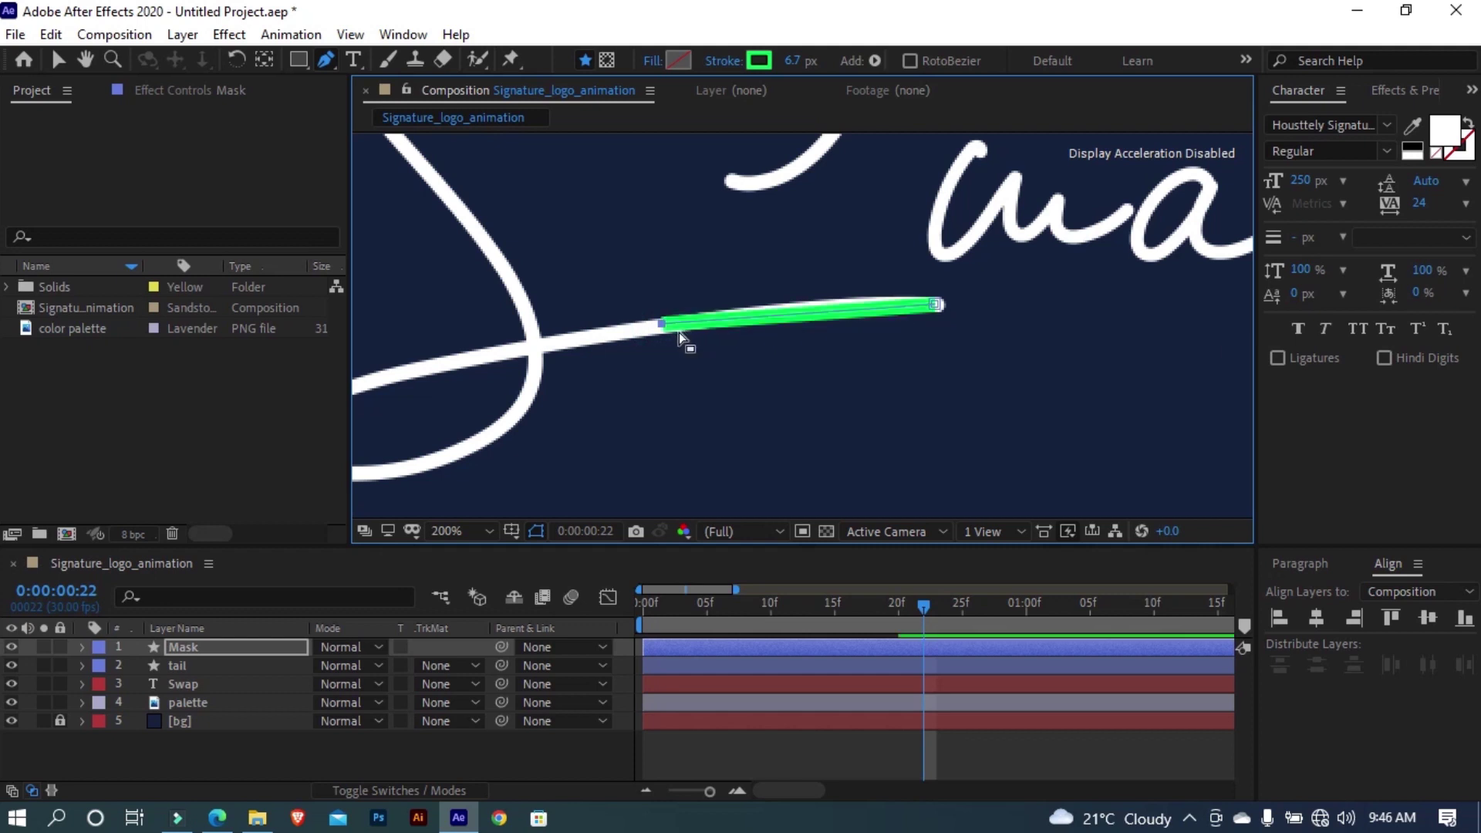
click(562, 340)
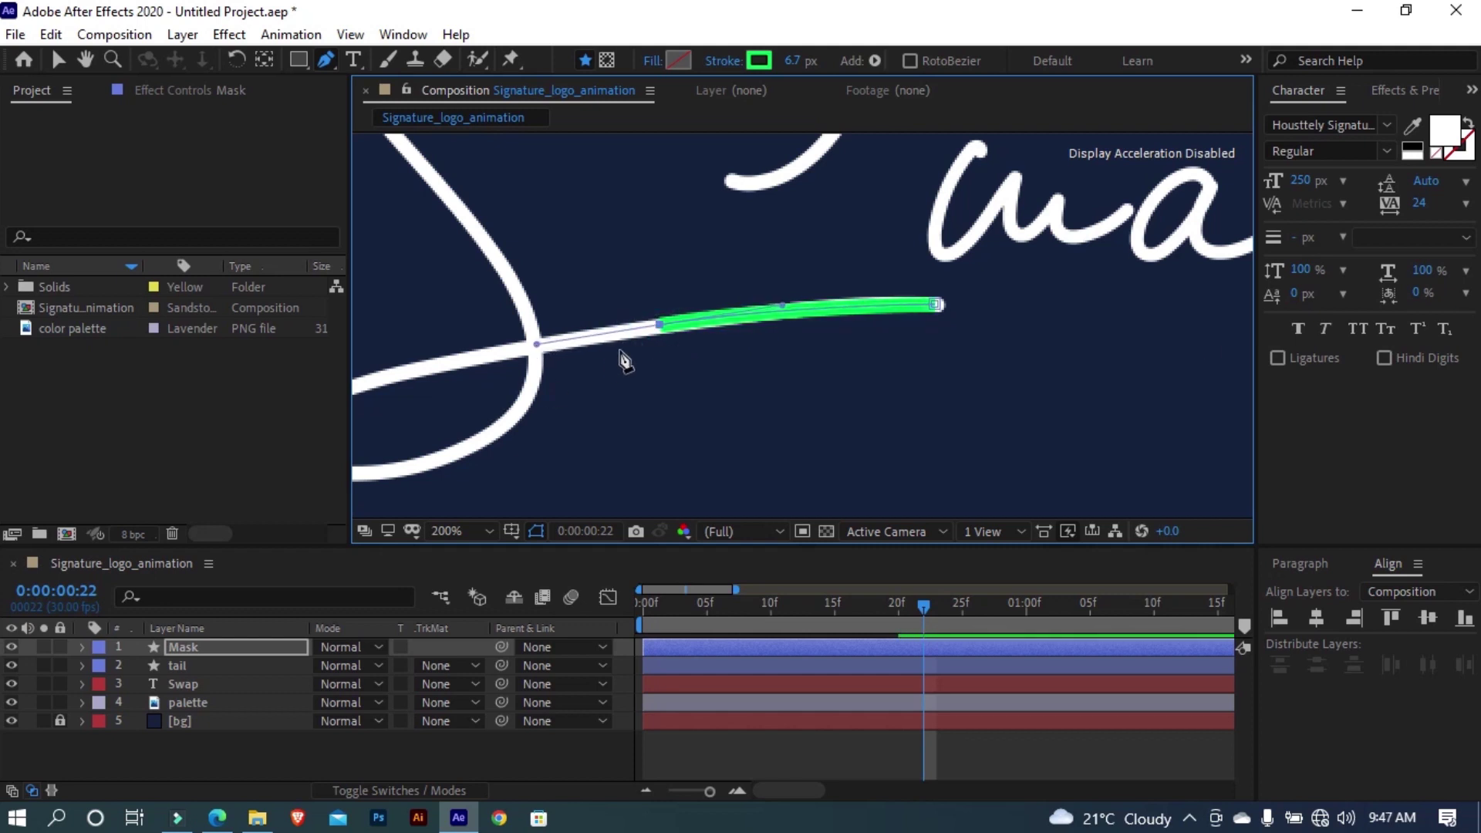
drag(659, 322, 653, 327)
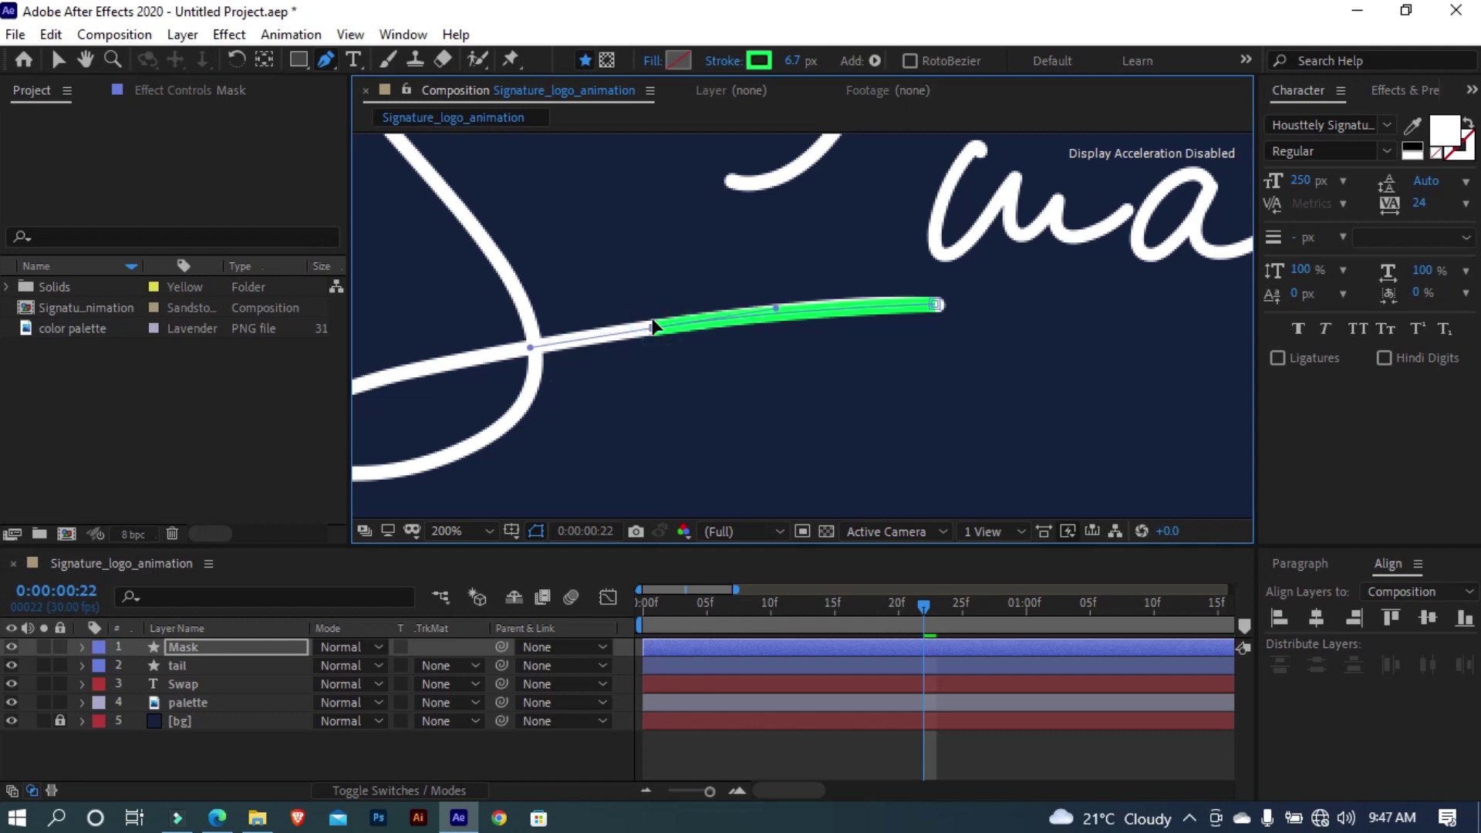
Set Shape 1's Stroke 1 Line Cap and Line Join to Round
click(80, 648)
click(82, 648)
click(82, 648)
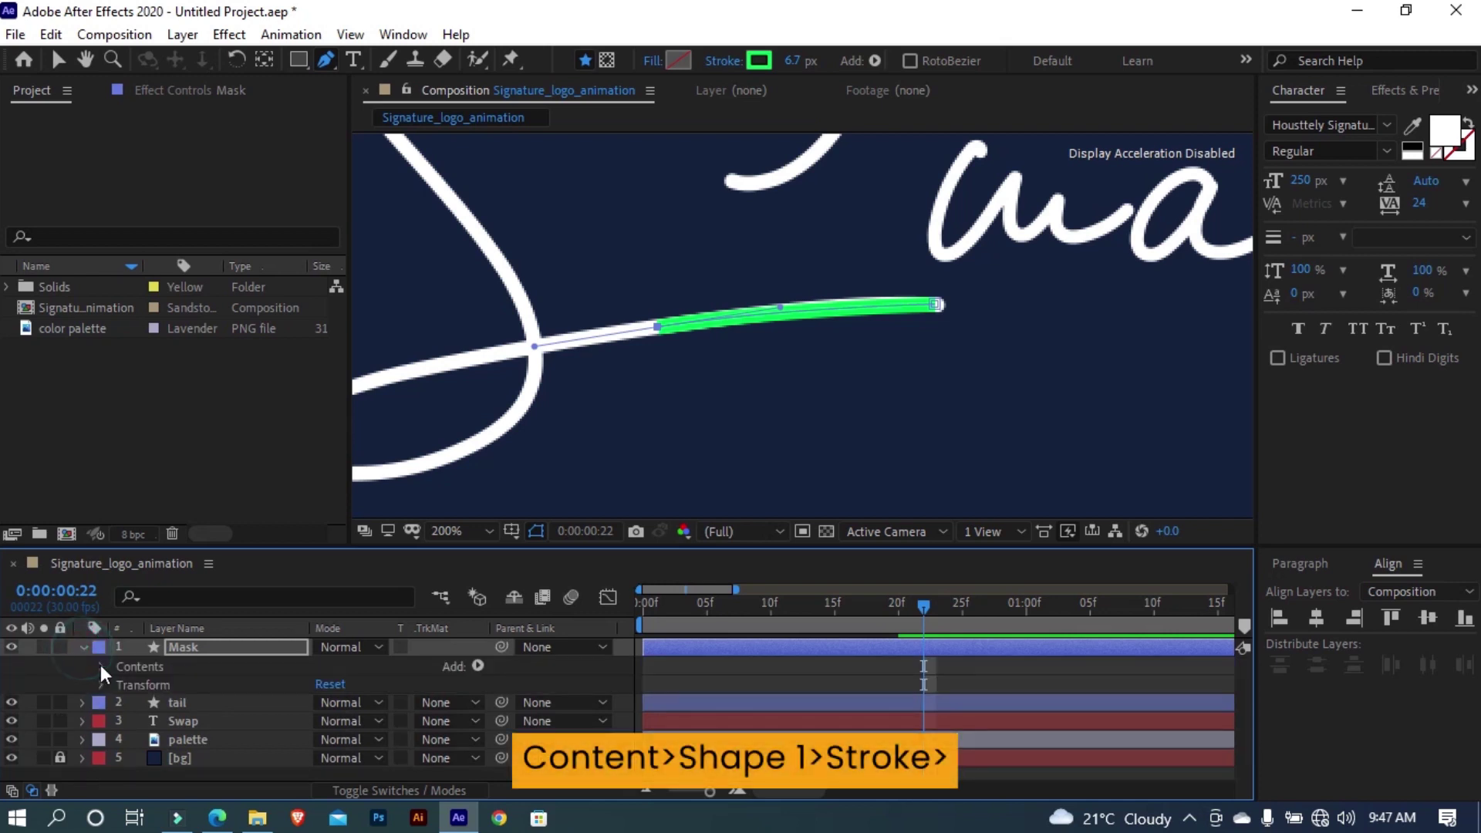
click(101, 667)
click(119, 686)
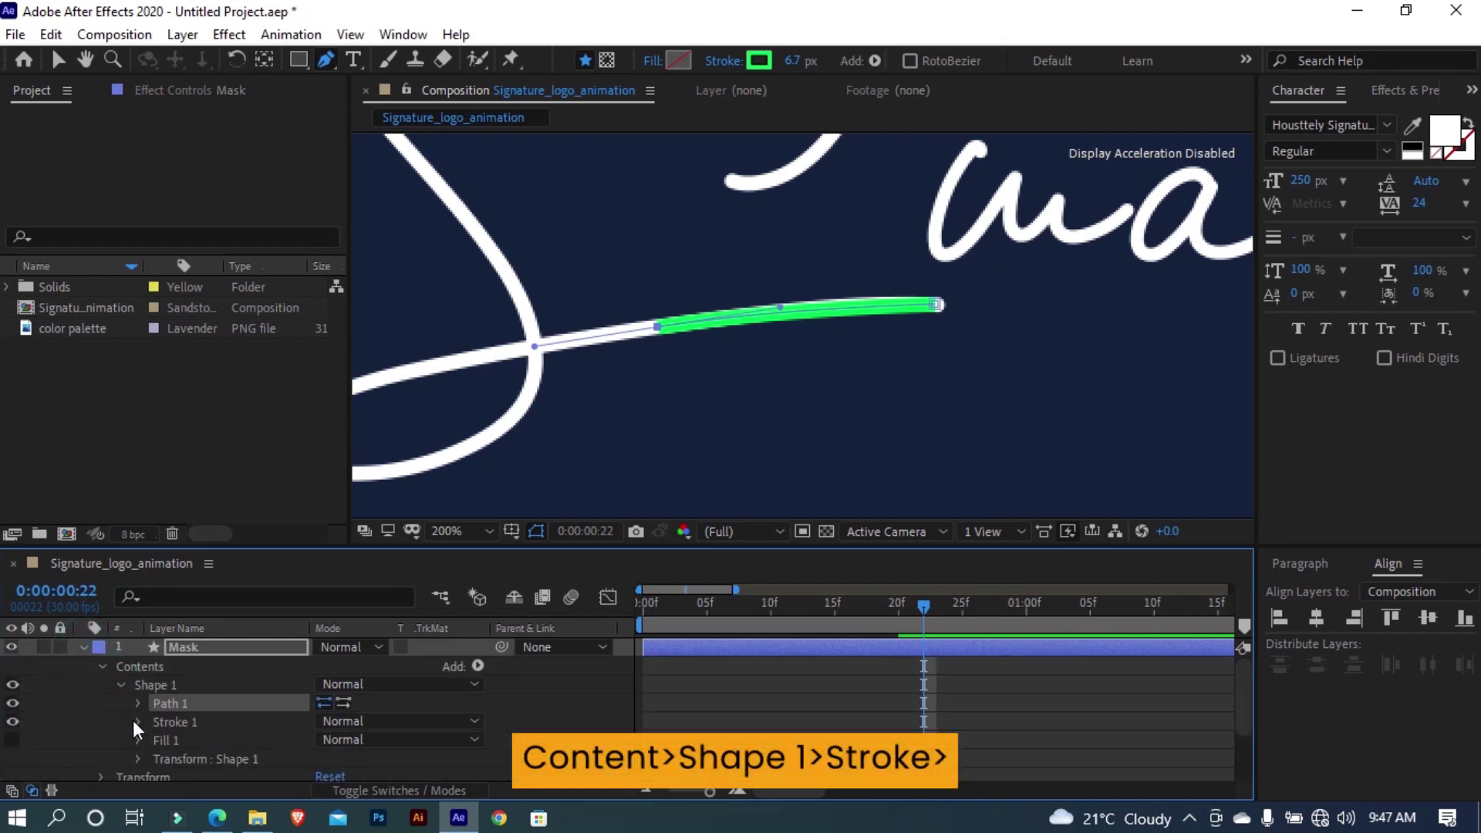
click(137, 723)
click(347, 739)
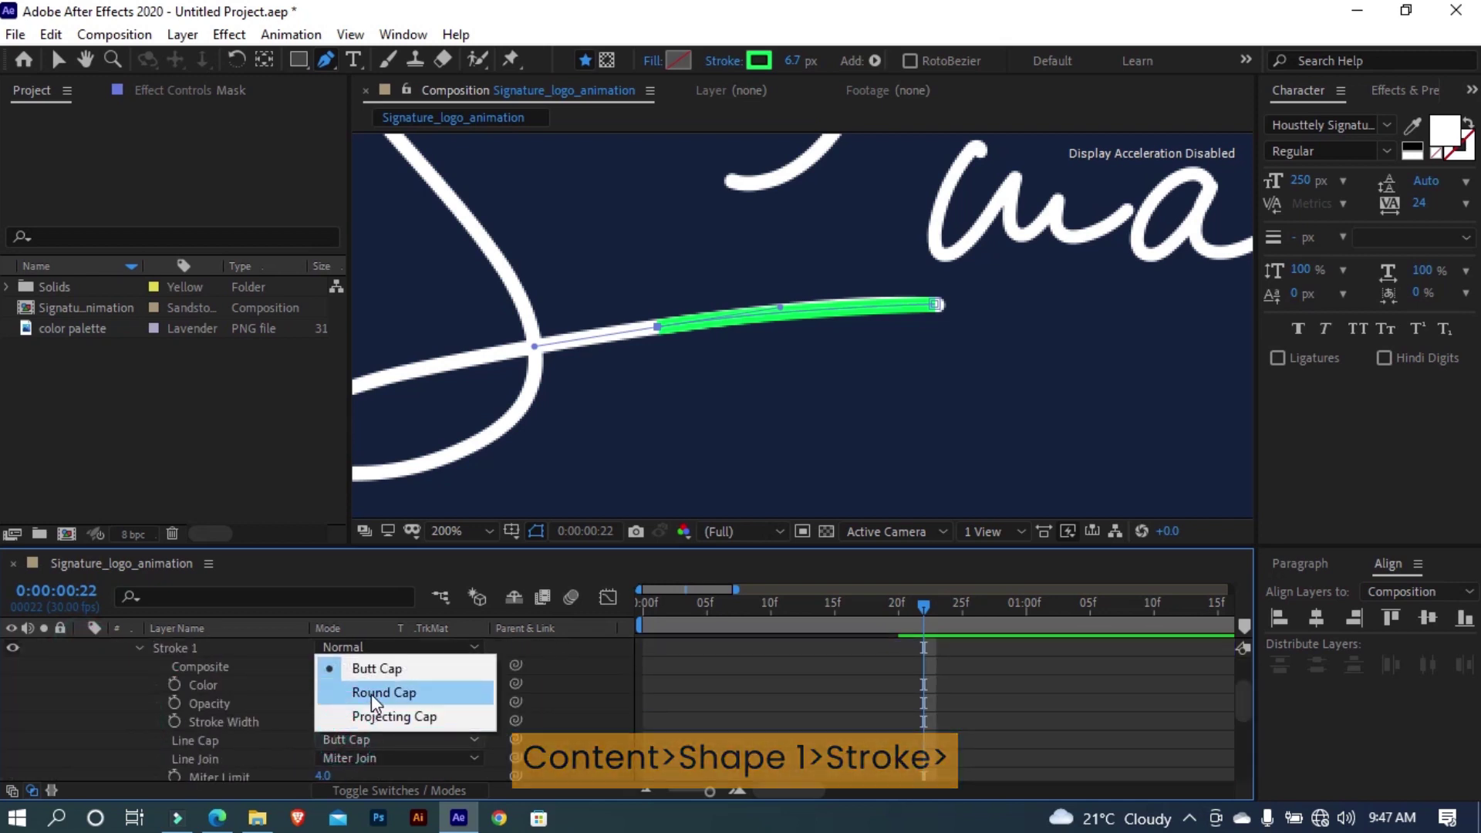
click(372, 694)
click(347, 758)
click(390, 706)
scroll(366, 729, up, 3)
scroll(231, 694, up, 1)
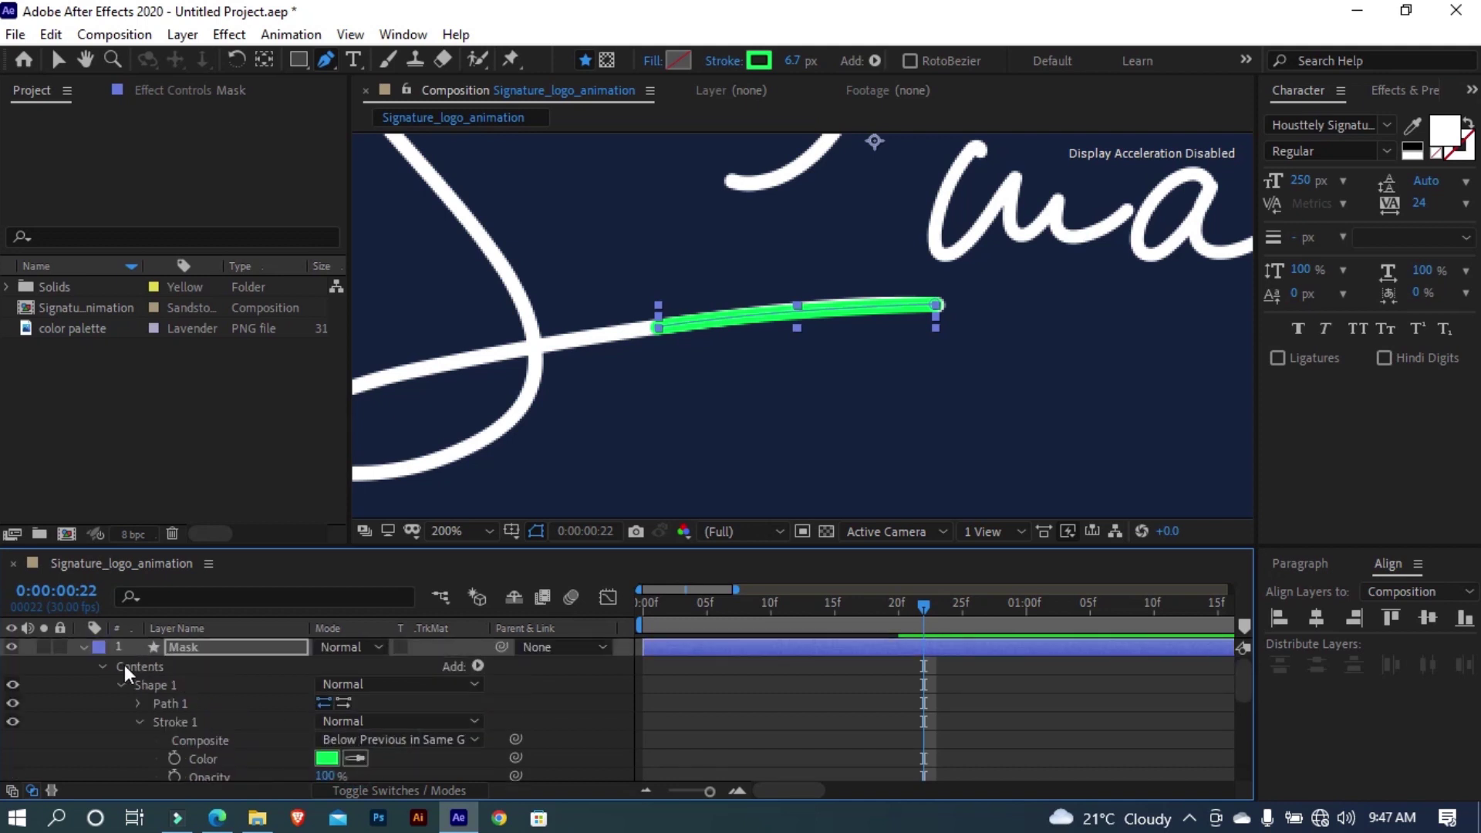
click(81, 646)
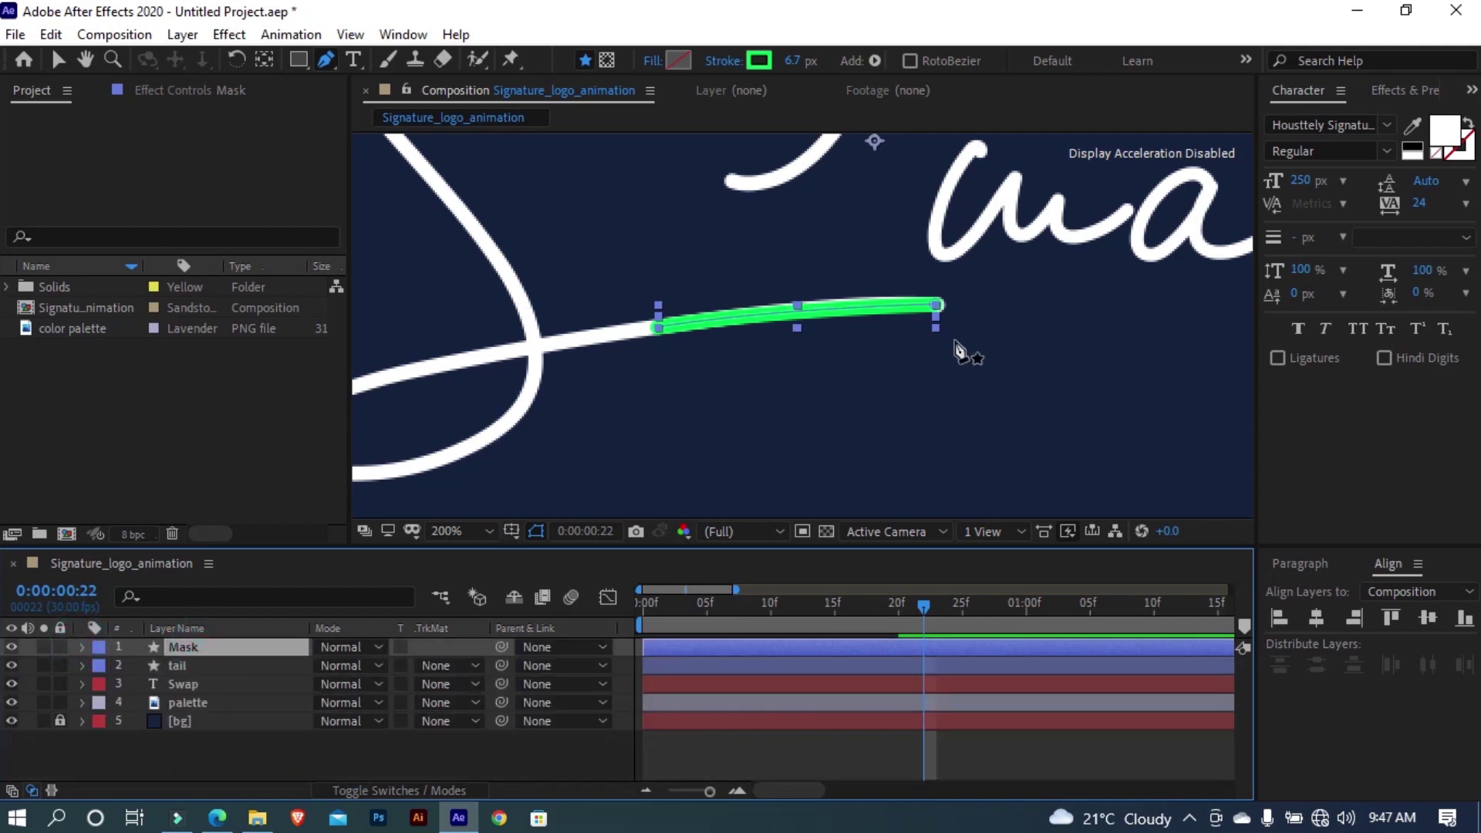
Set the mask path's stroke width to 8 px
click(795, 60)
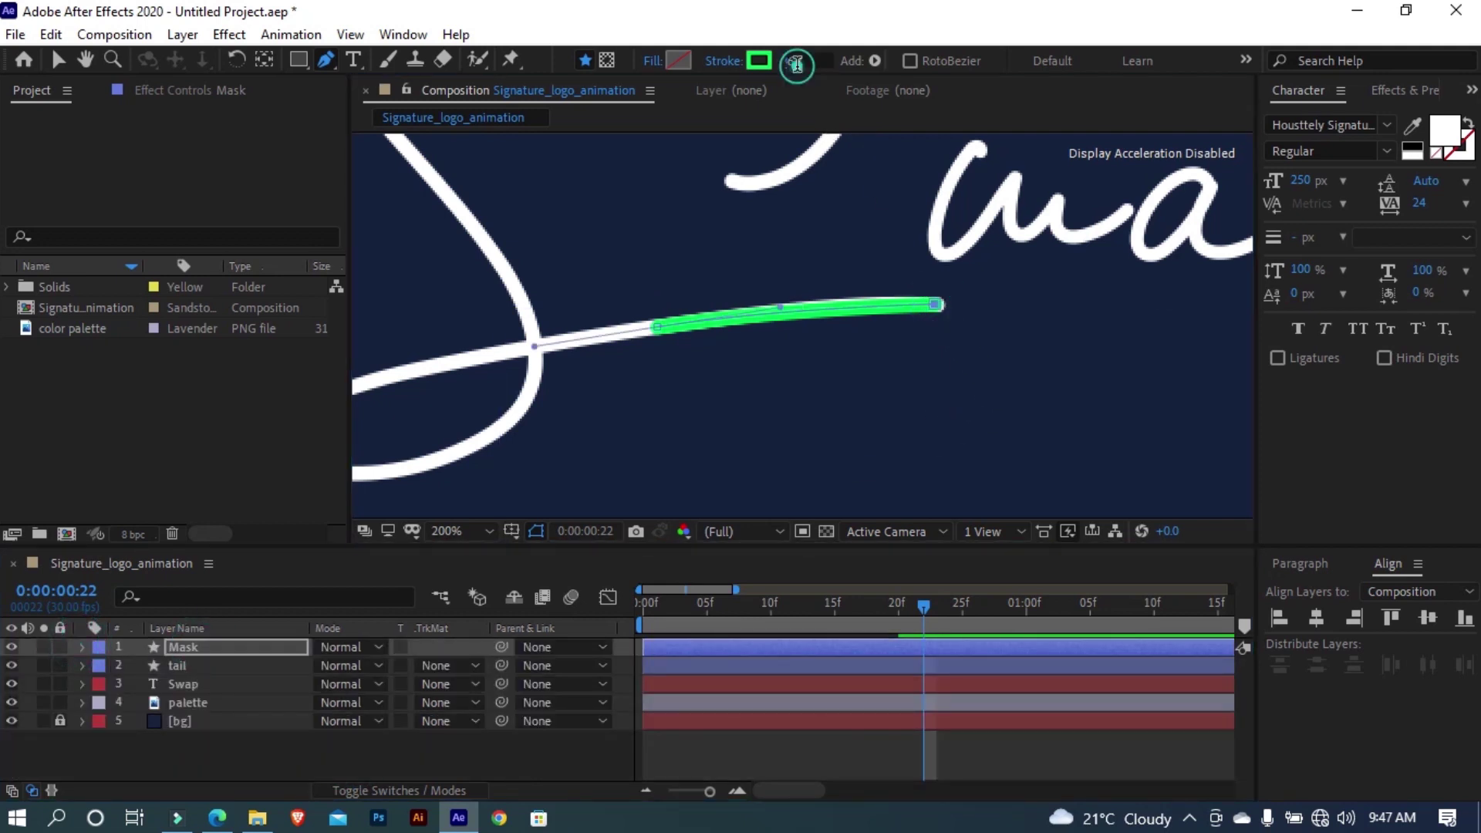
text(7)
click(936, 303)
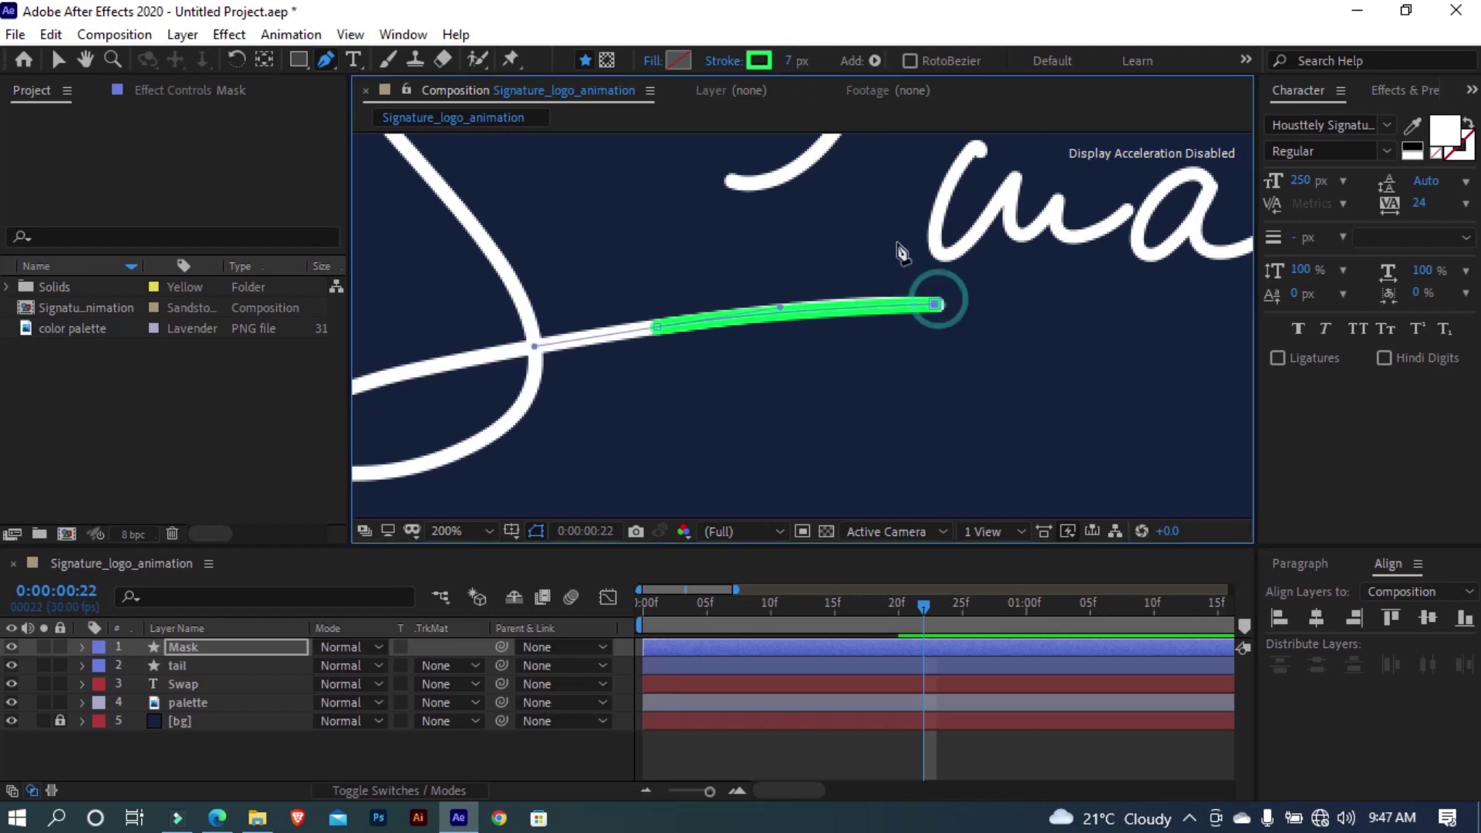
click(793, 62)
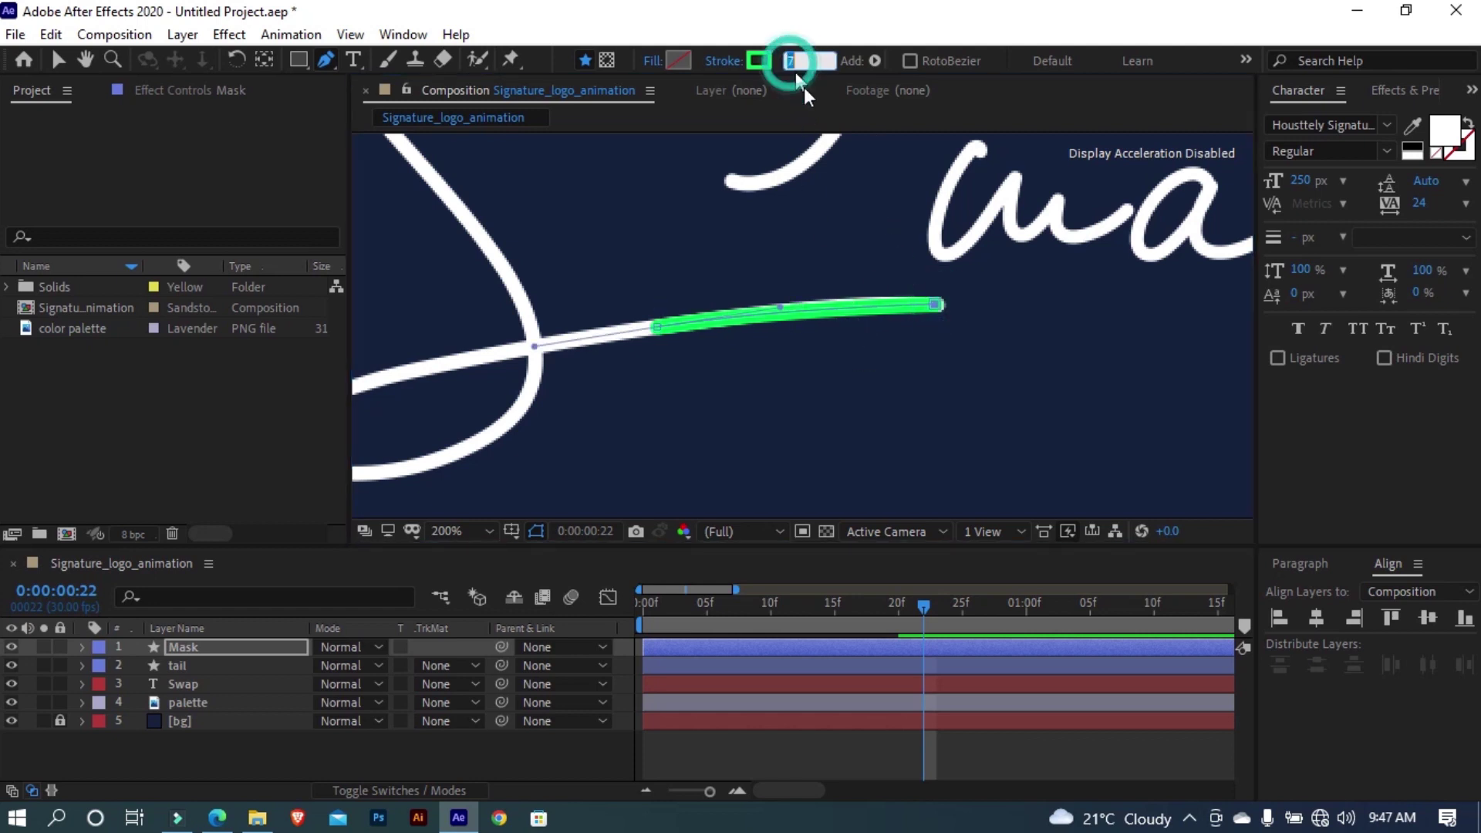
text(8)
key(Return)
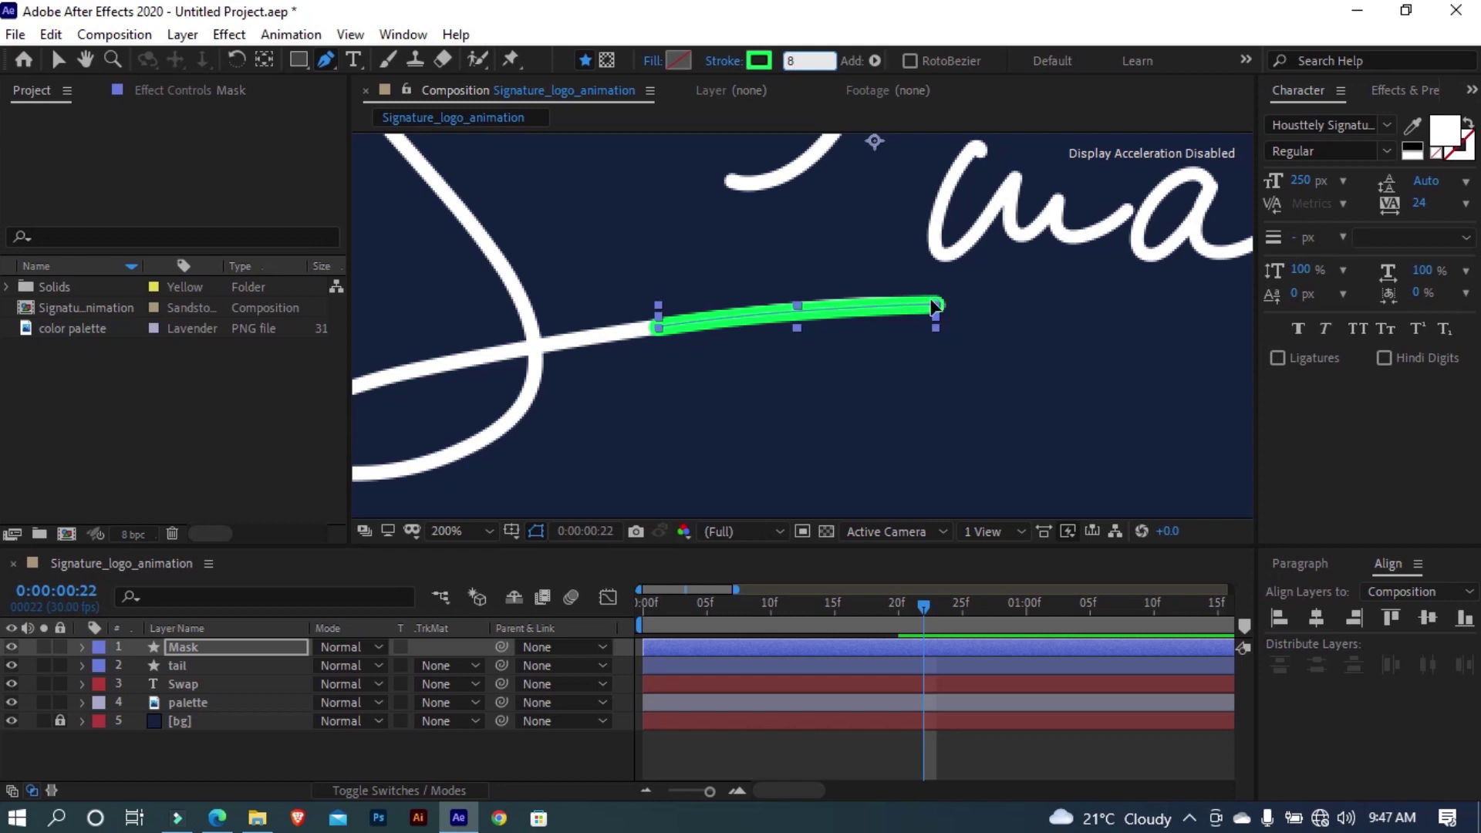
click(936, 305)
Extend the path left along the white tail and curve it up into the S's loop
key(v)
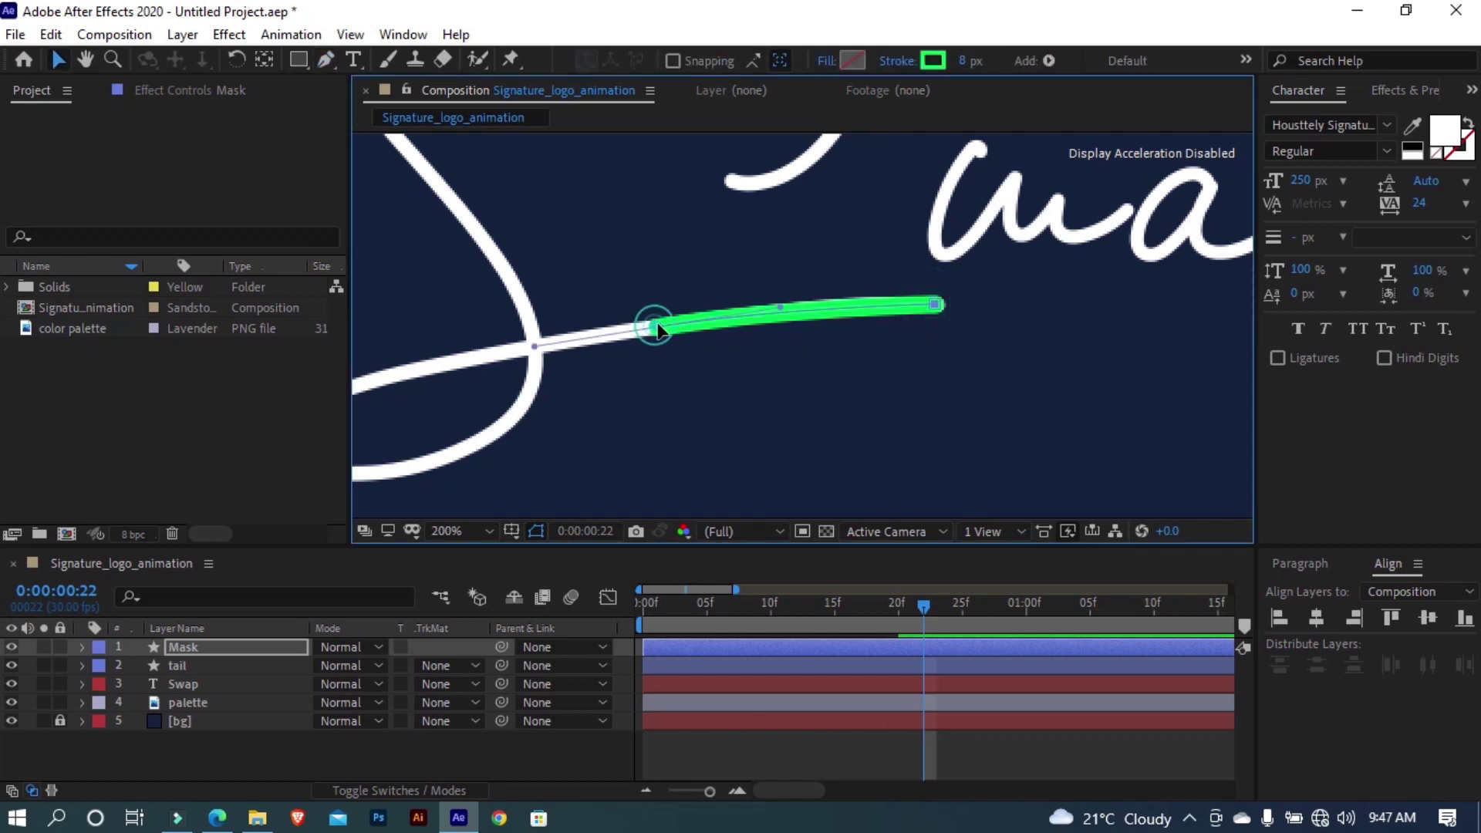
drag(654, 327, 663, 323)
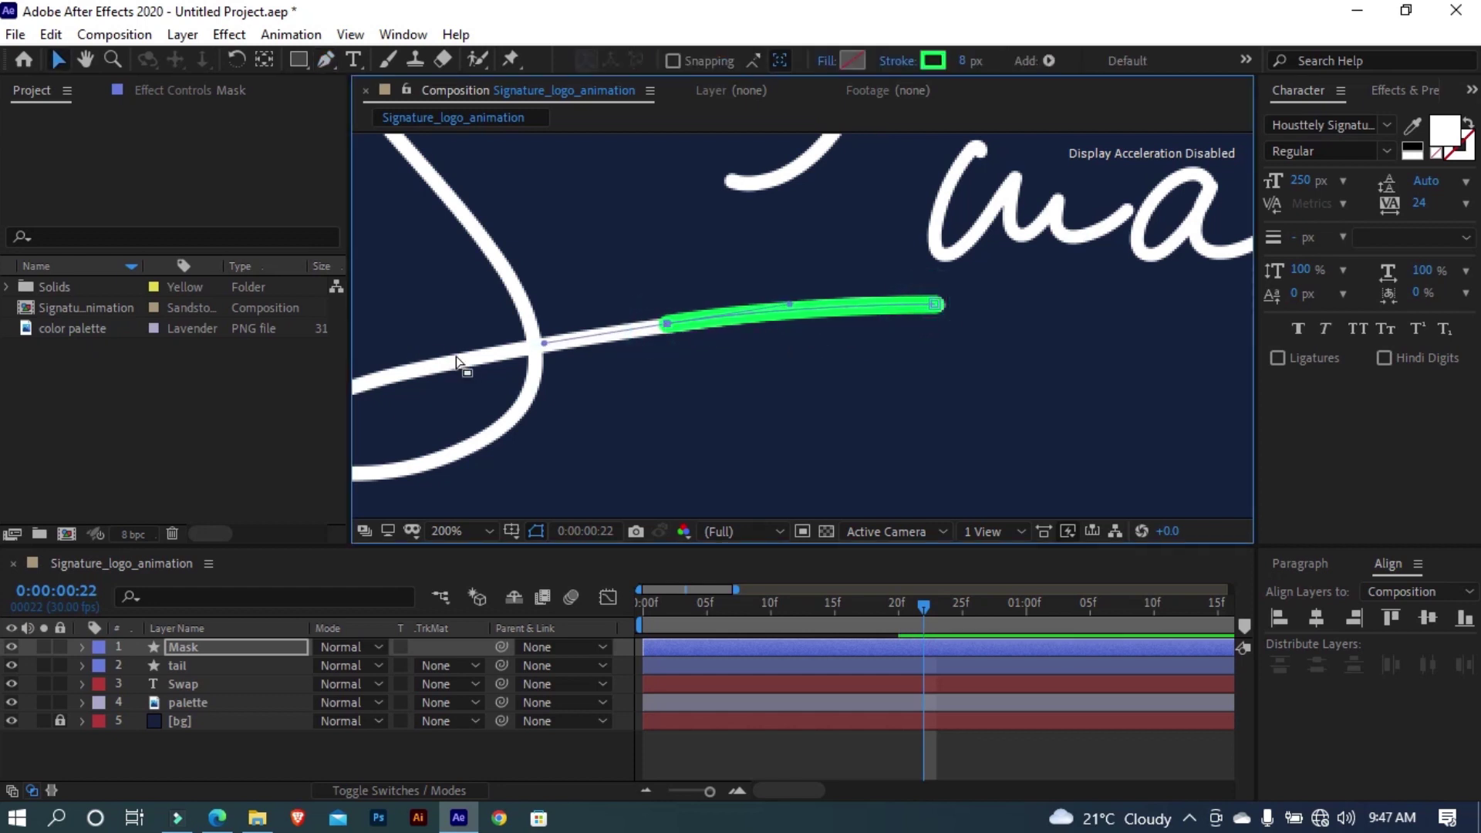
key(g)
click(428, 357)
click(370, 382)
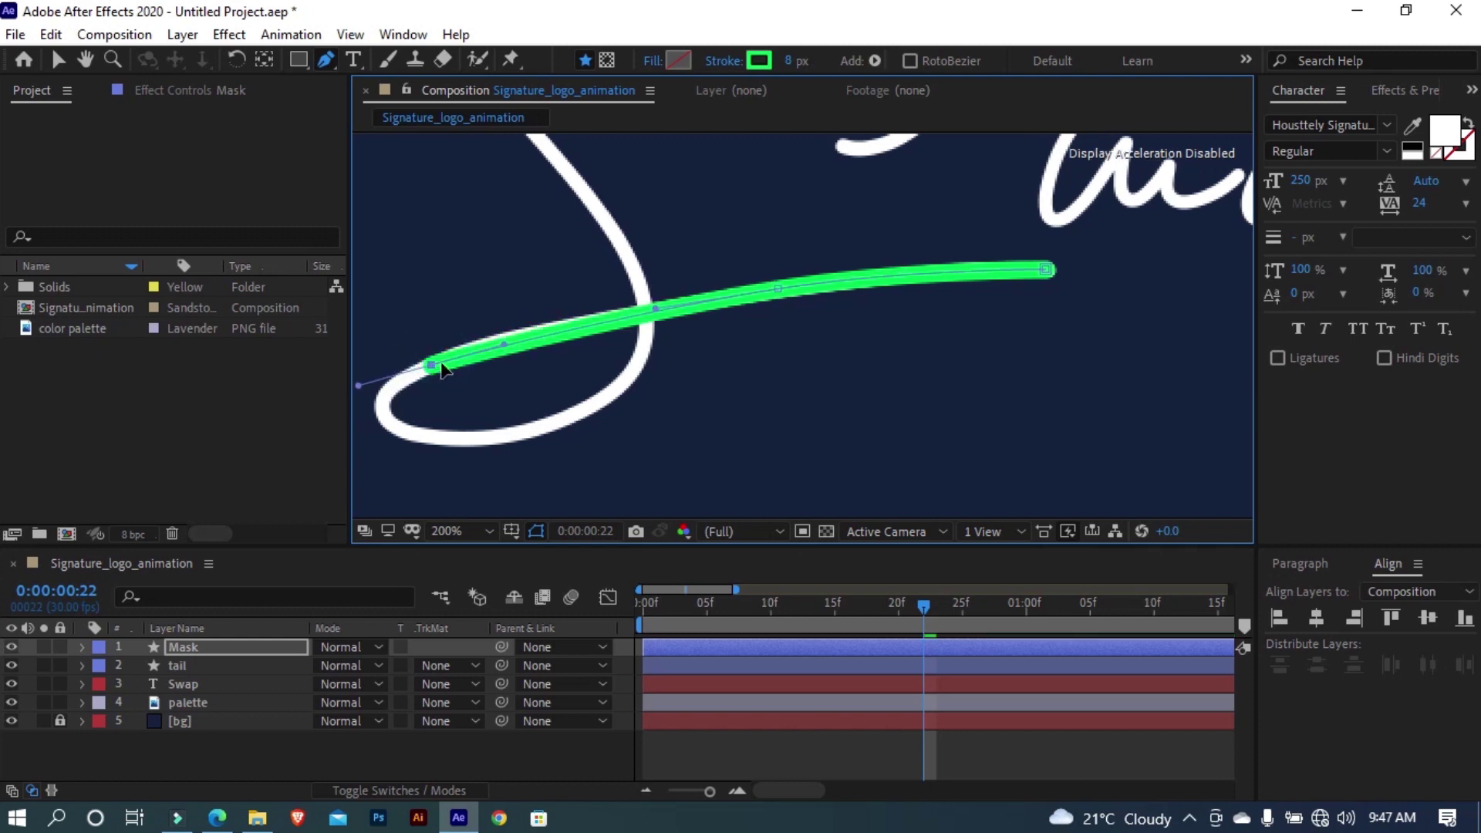
drag(417, 438, 478, 450)
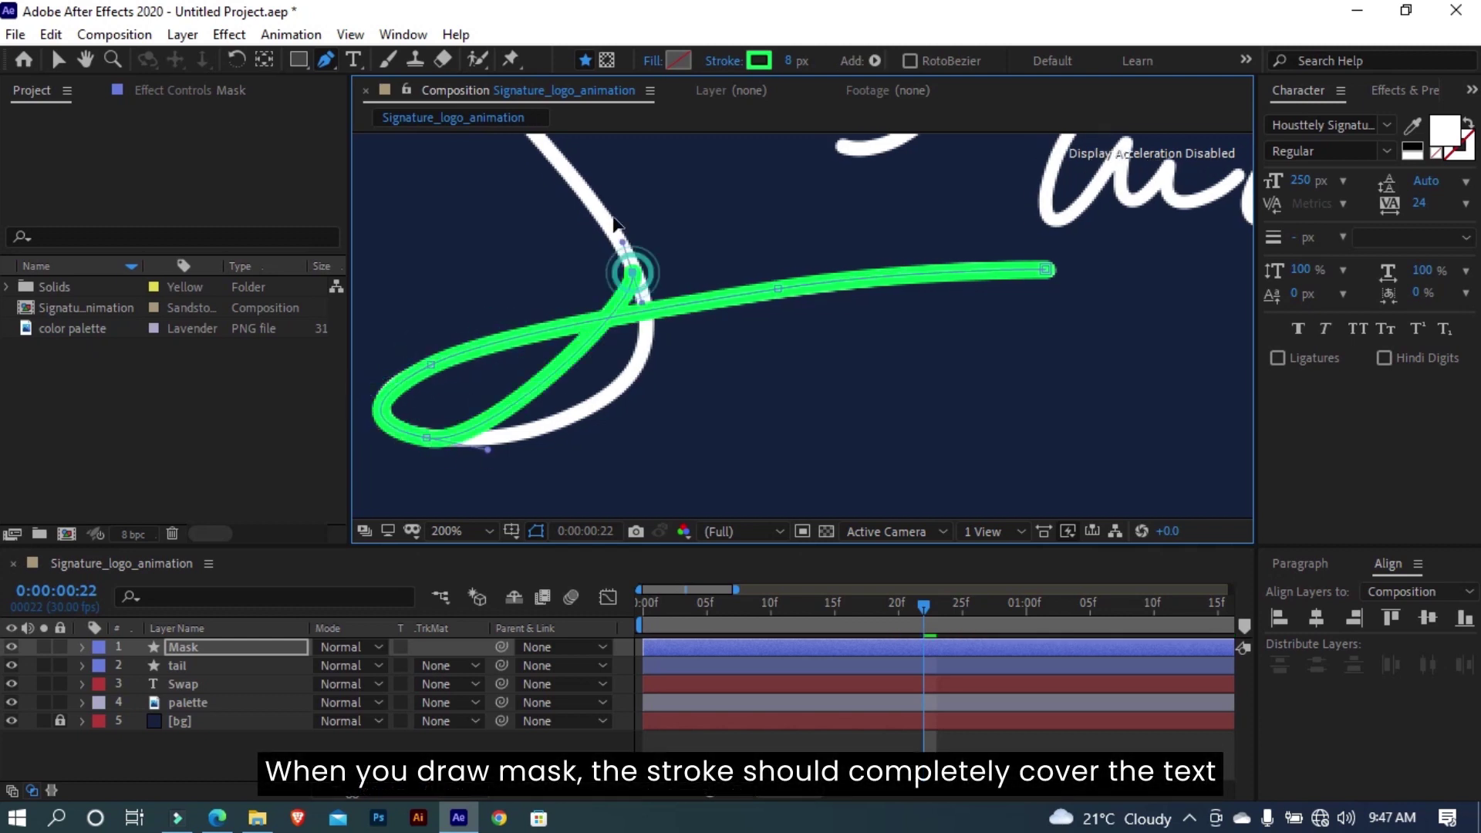
drag(629, 272, 568, 133)
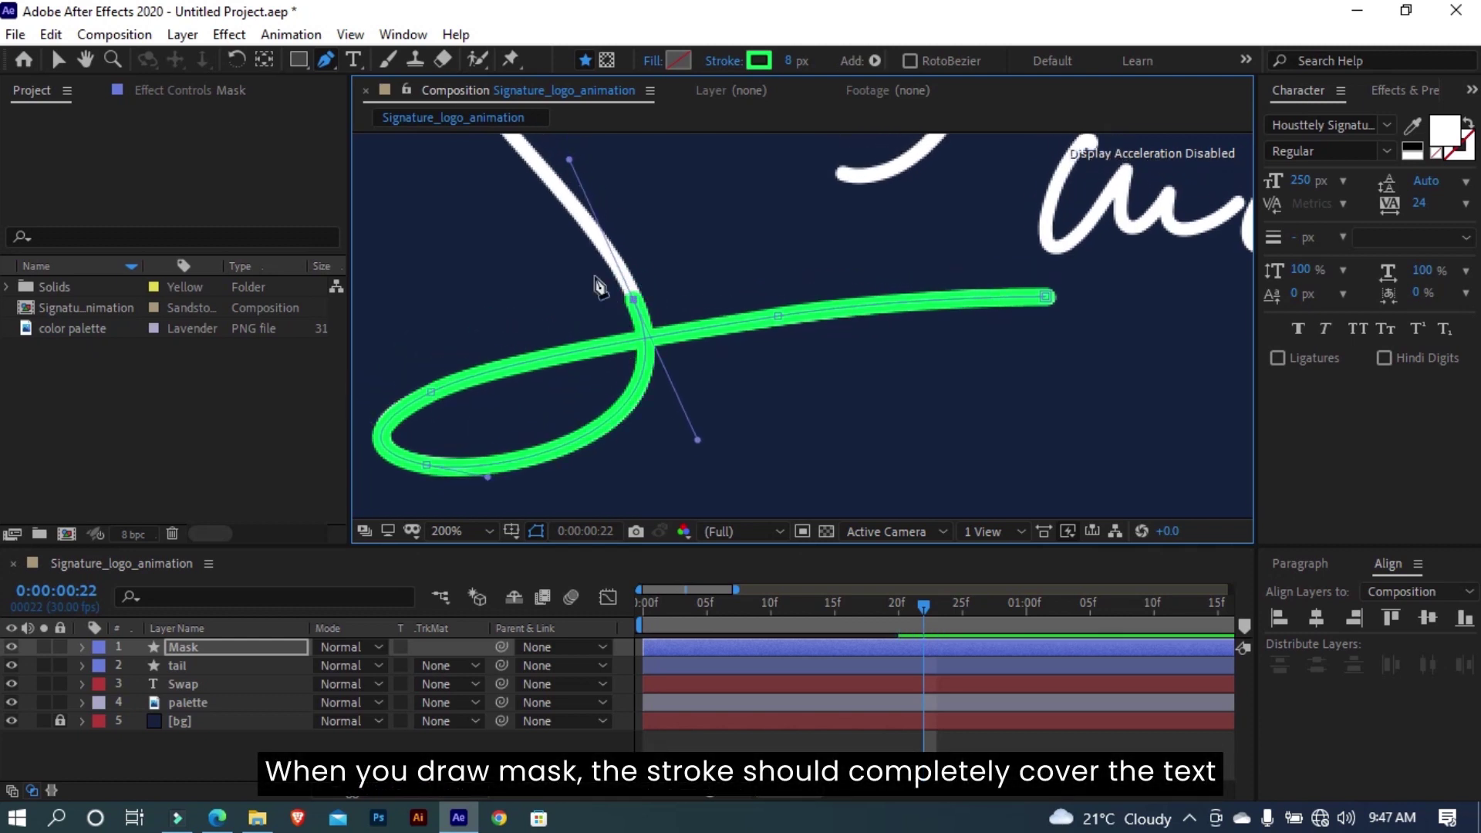
scroll(599, 291, up, 3)
drag(517, 231, 482, 166)
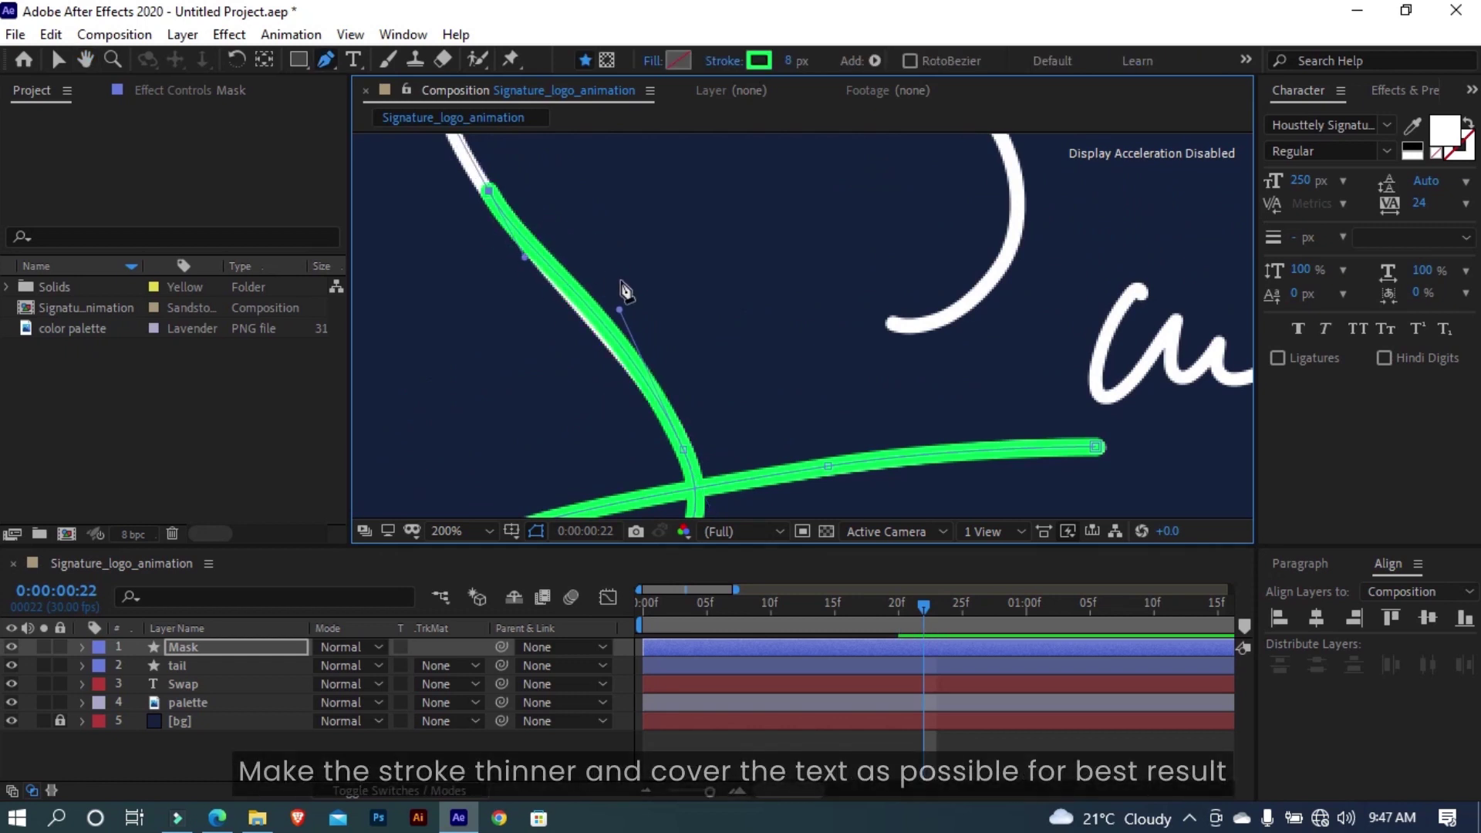
scroll(552, 320, up, 3)
scroll(550, 318, up, 2)
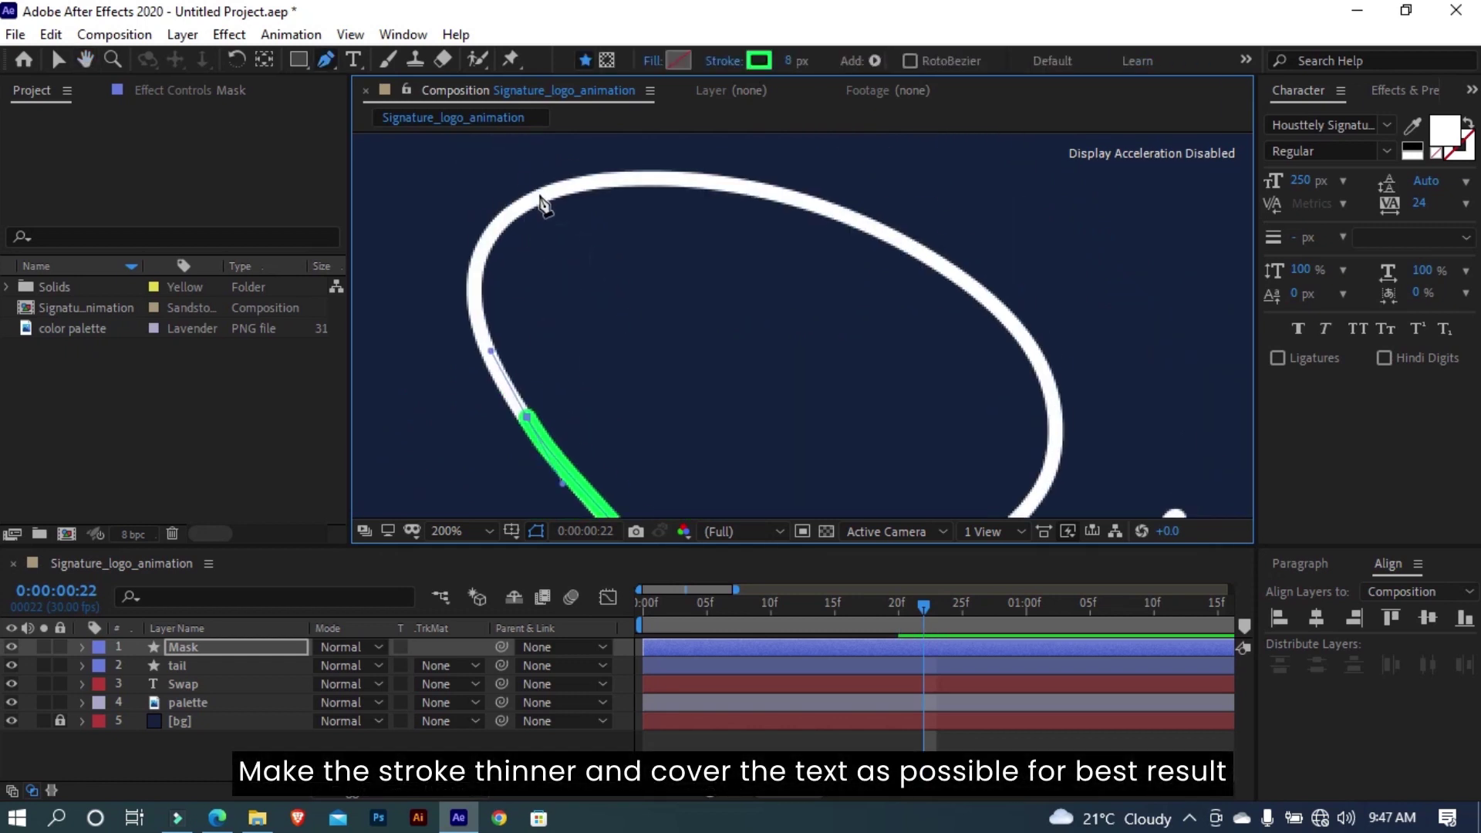
drag(552, 194, 676, 153)
drag(478, 369, 482, 353)
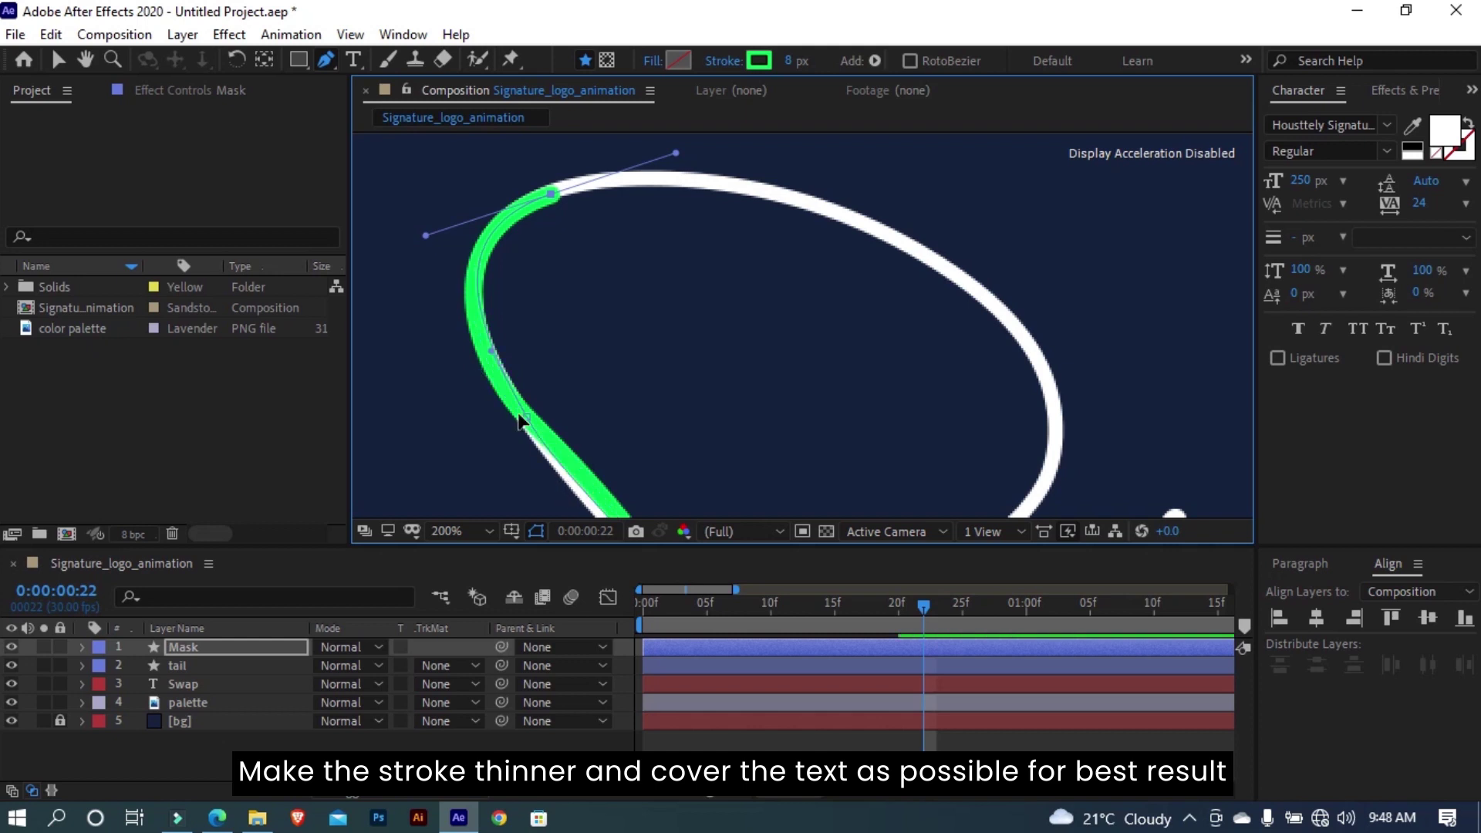
Continue the stroke over the loop's top and down its right side, reshaping the lower curve
scroll(507, 340, up, 2)
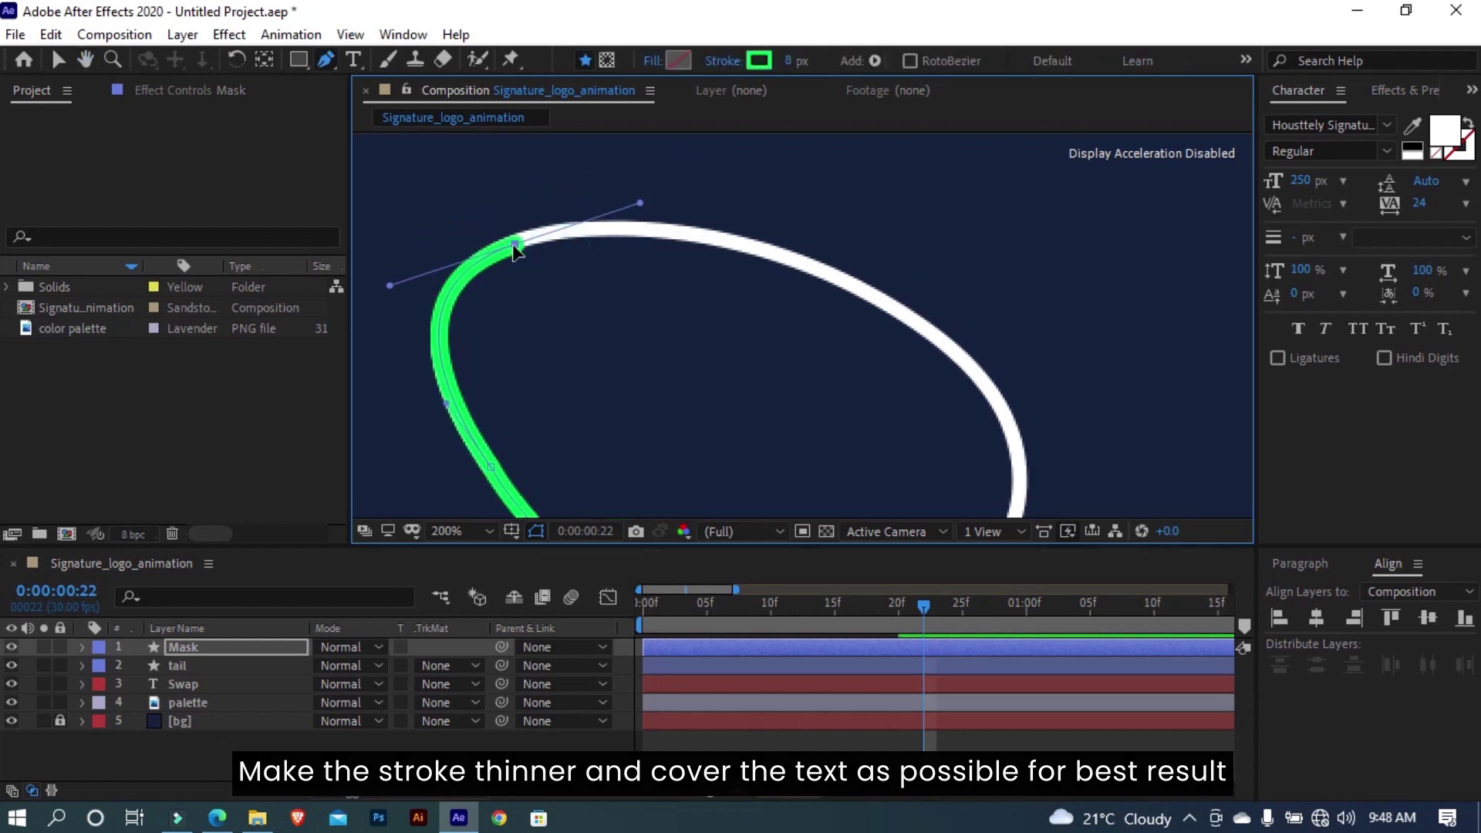
click(775, 247)
click(839, 276)
scroll(926, 340, down, 2)
scroll(926, 340, right, 2)
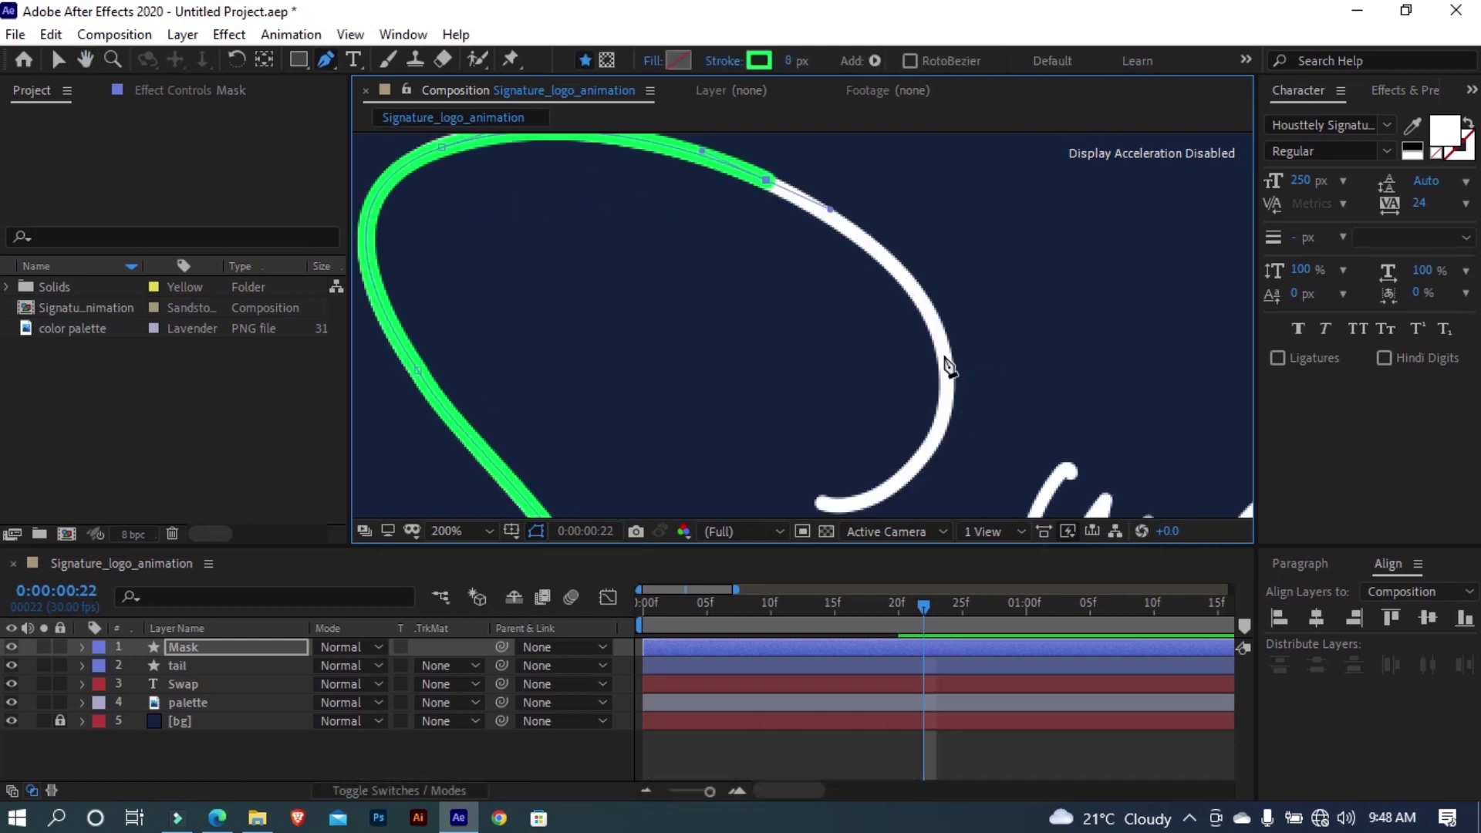
drag(943, 355, 941, 423)
drag(822, 502, 723, 491)
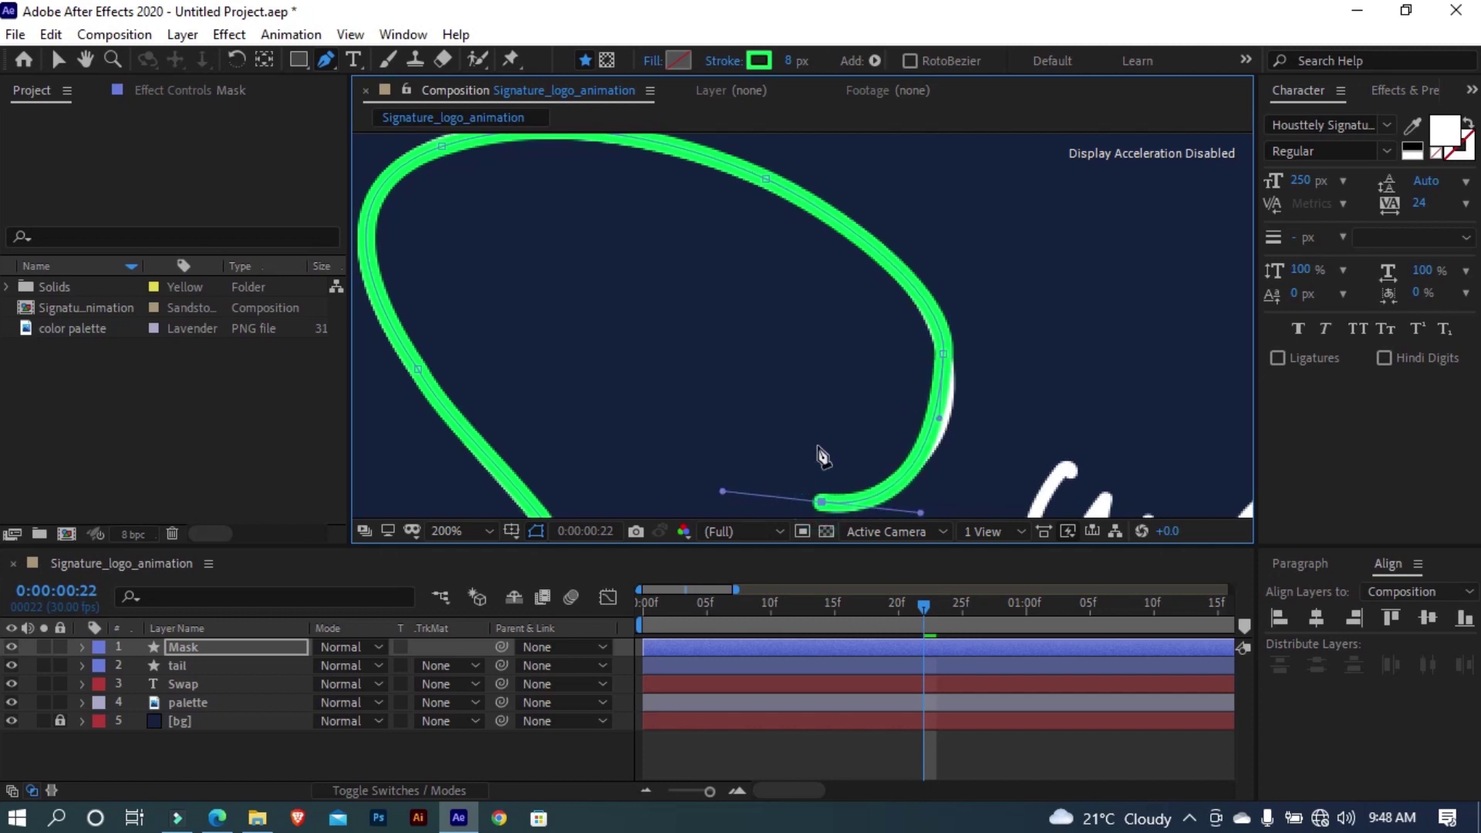
drag(950, 401, 954, 412)
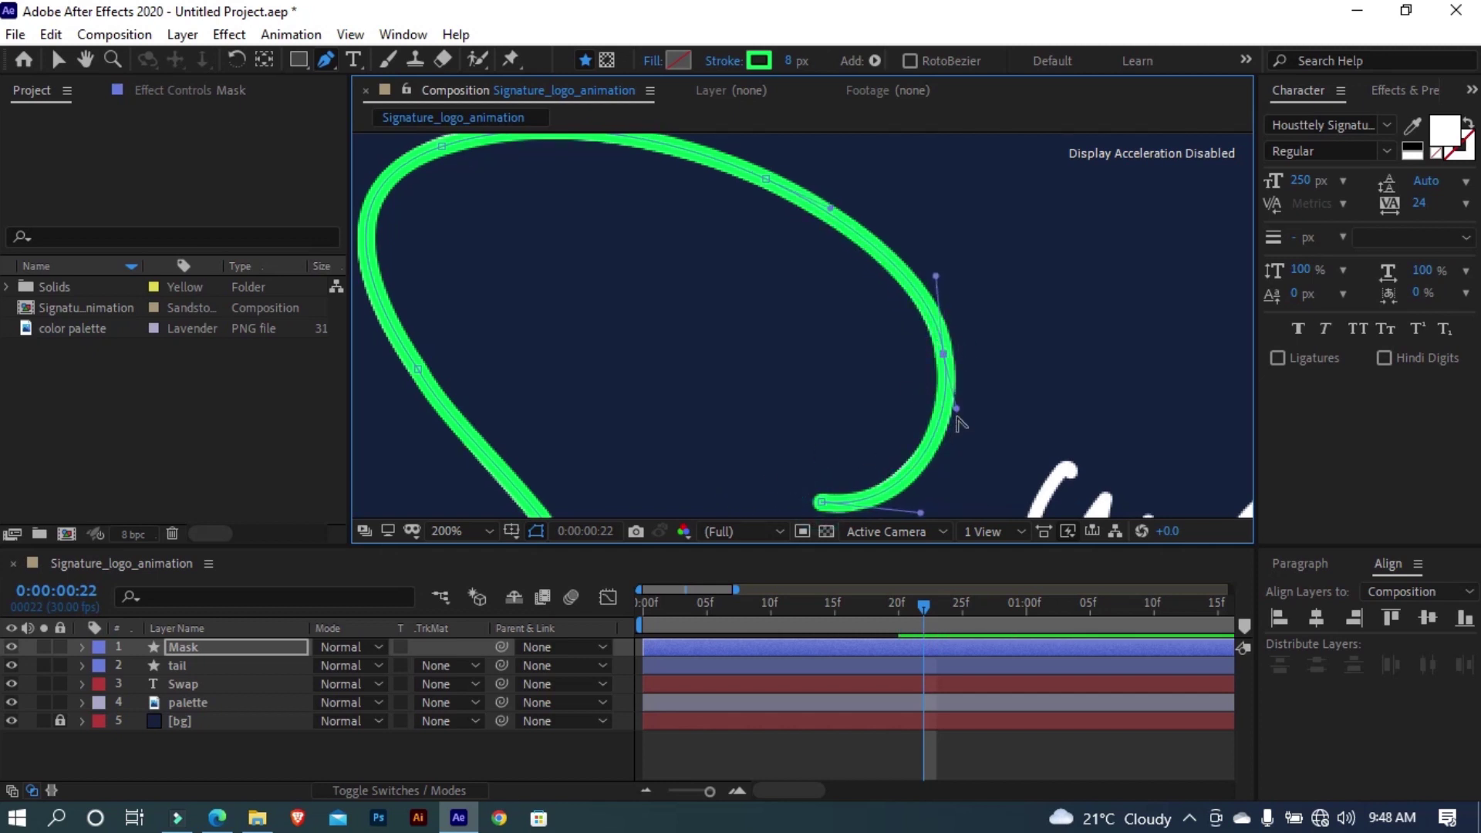
key(comma)
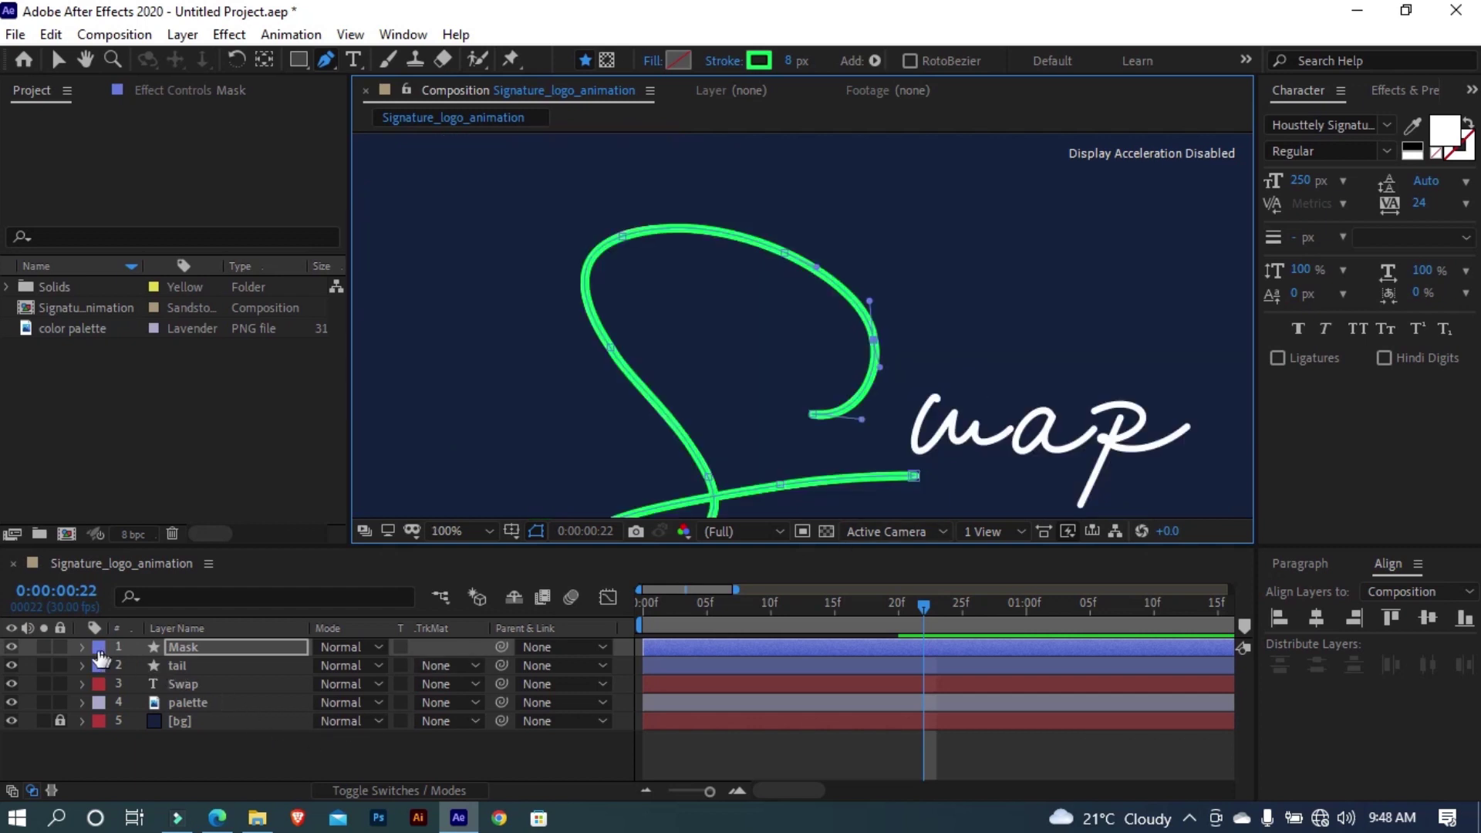
Rename the Mask layer's Shape 1 group to 'S'
click(82, 647)
click(120, 685)
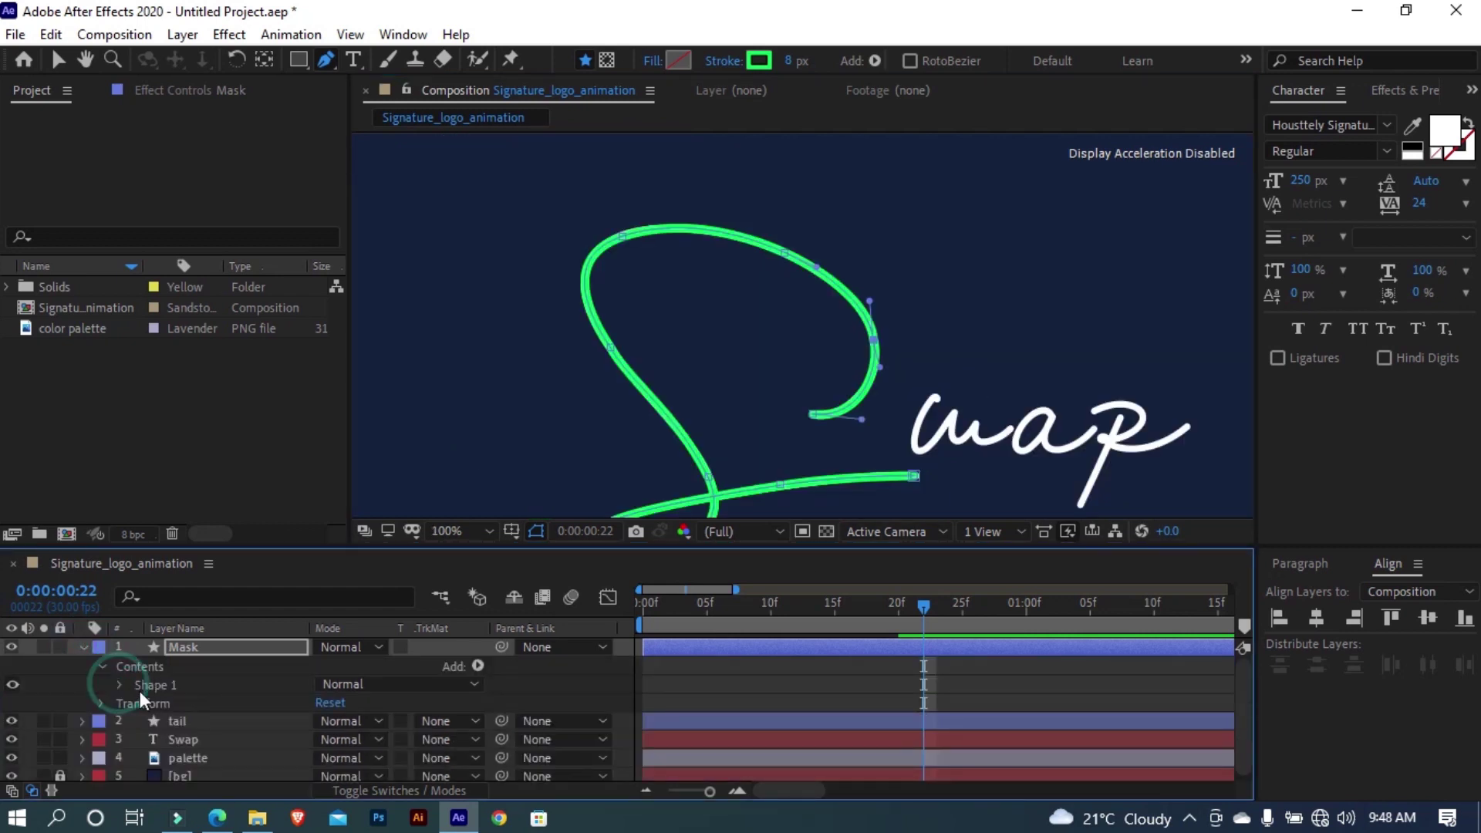
click(154, 687)
key(Return)
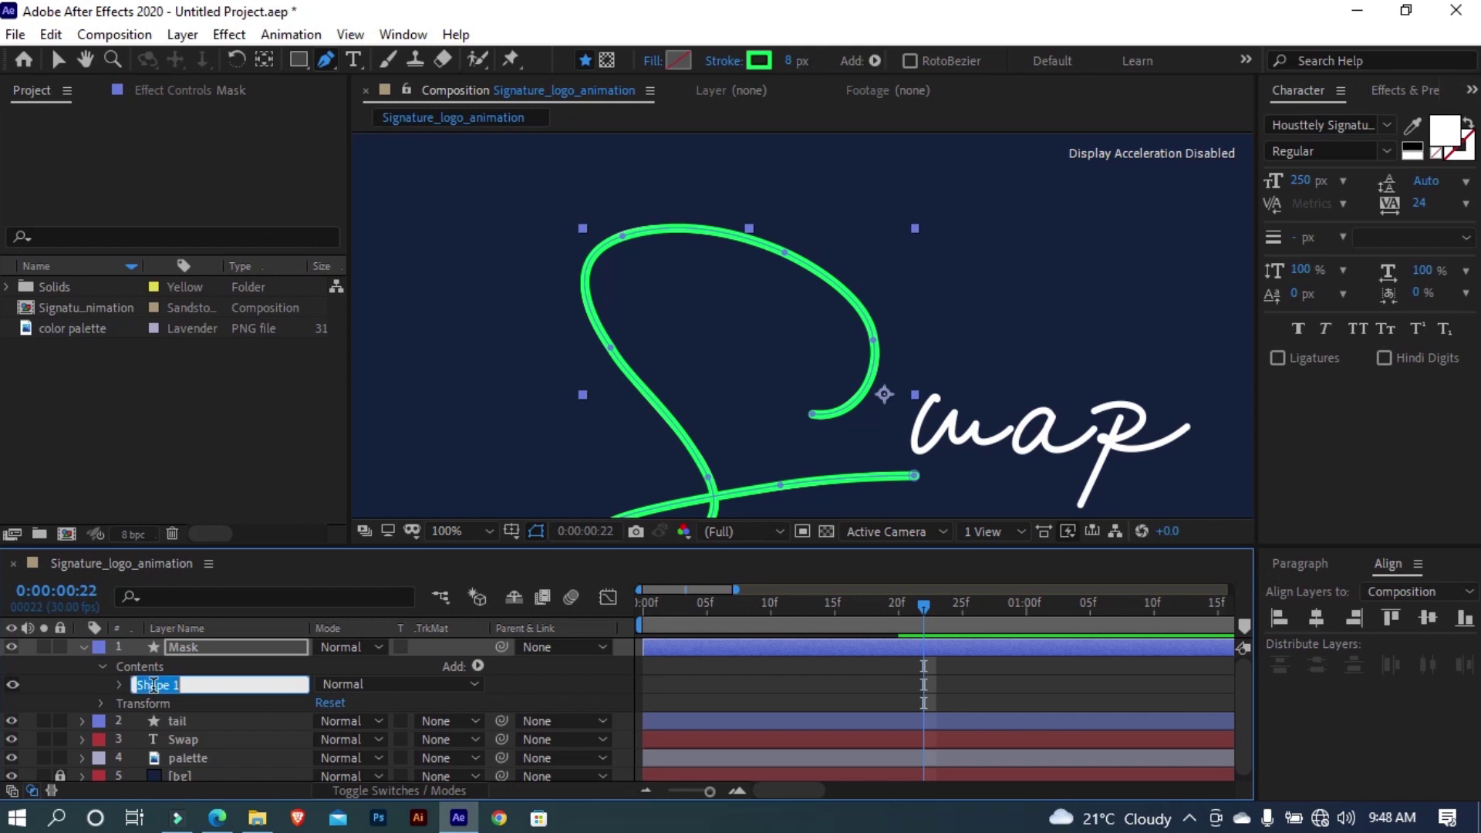
text(S)
key(Return)
click(206, 646)
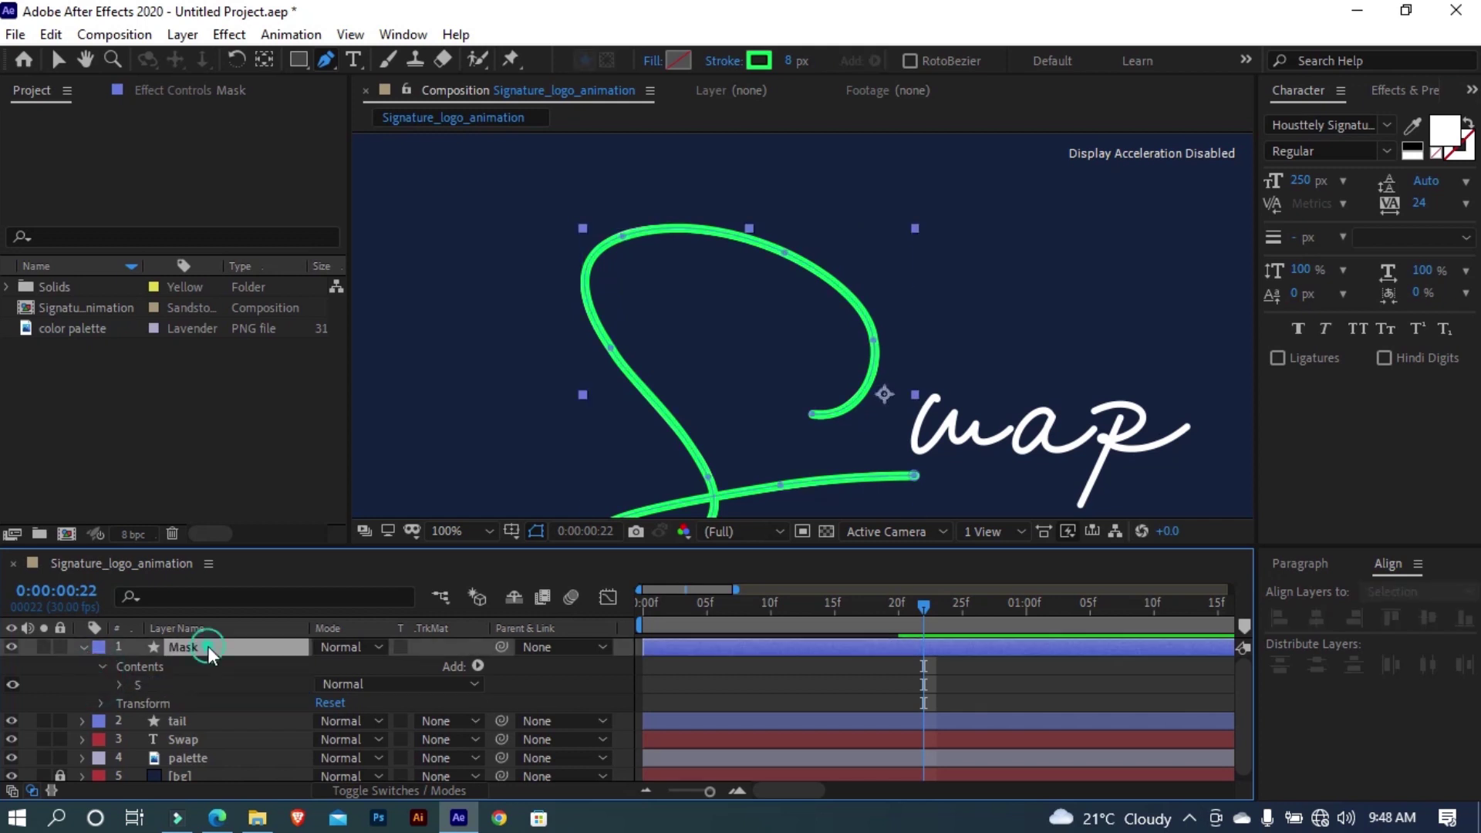
scroll(783, 327, down, 1)
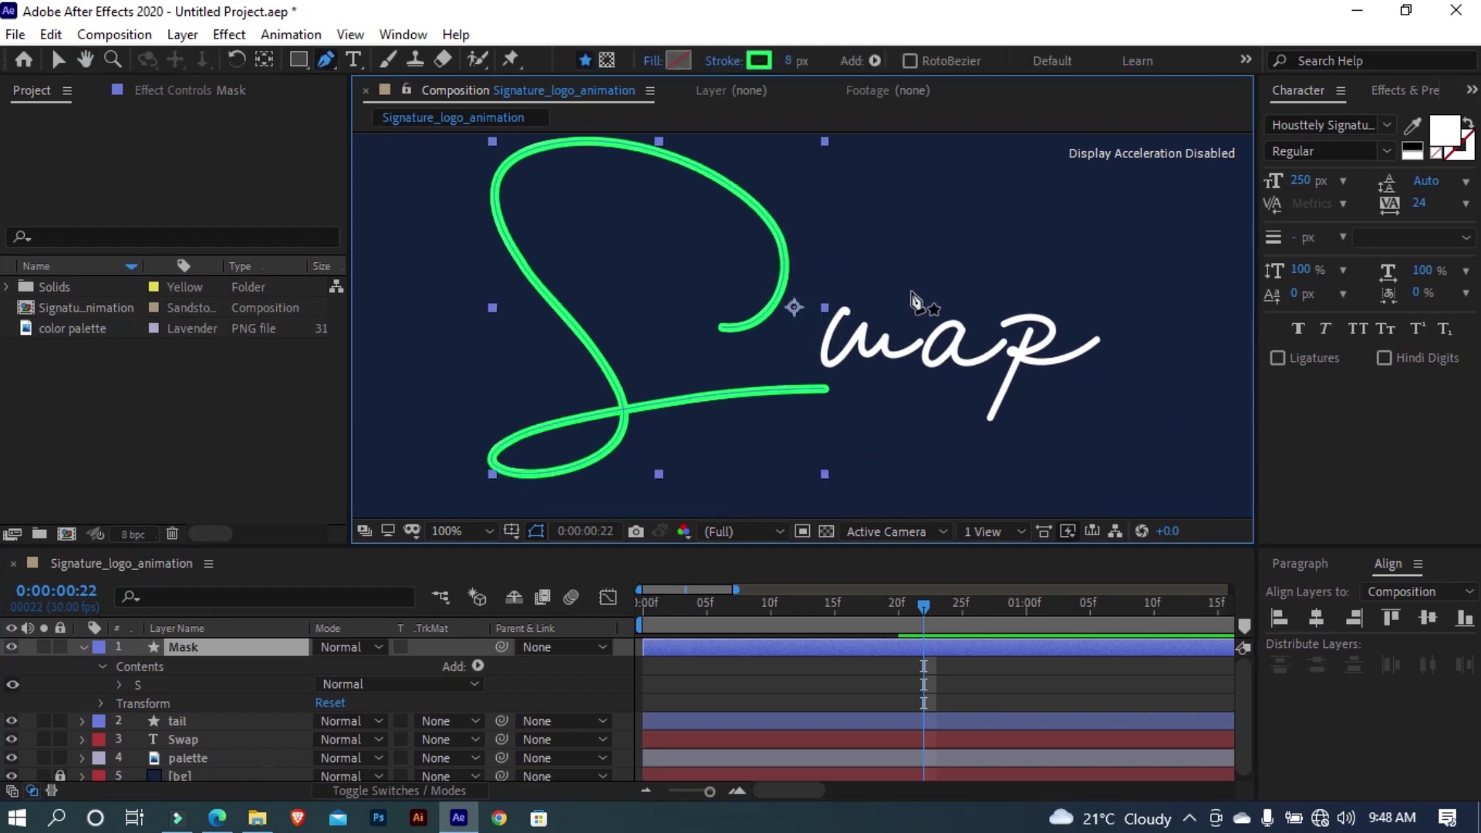
scroll(864, 332, up, 3)
scroll(864, 331, up, 2)
scroll(709, 287, down, 2)
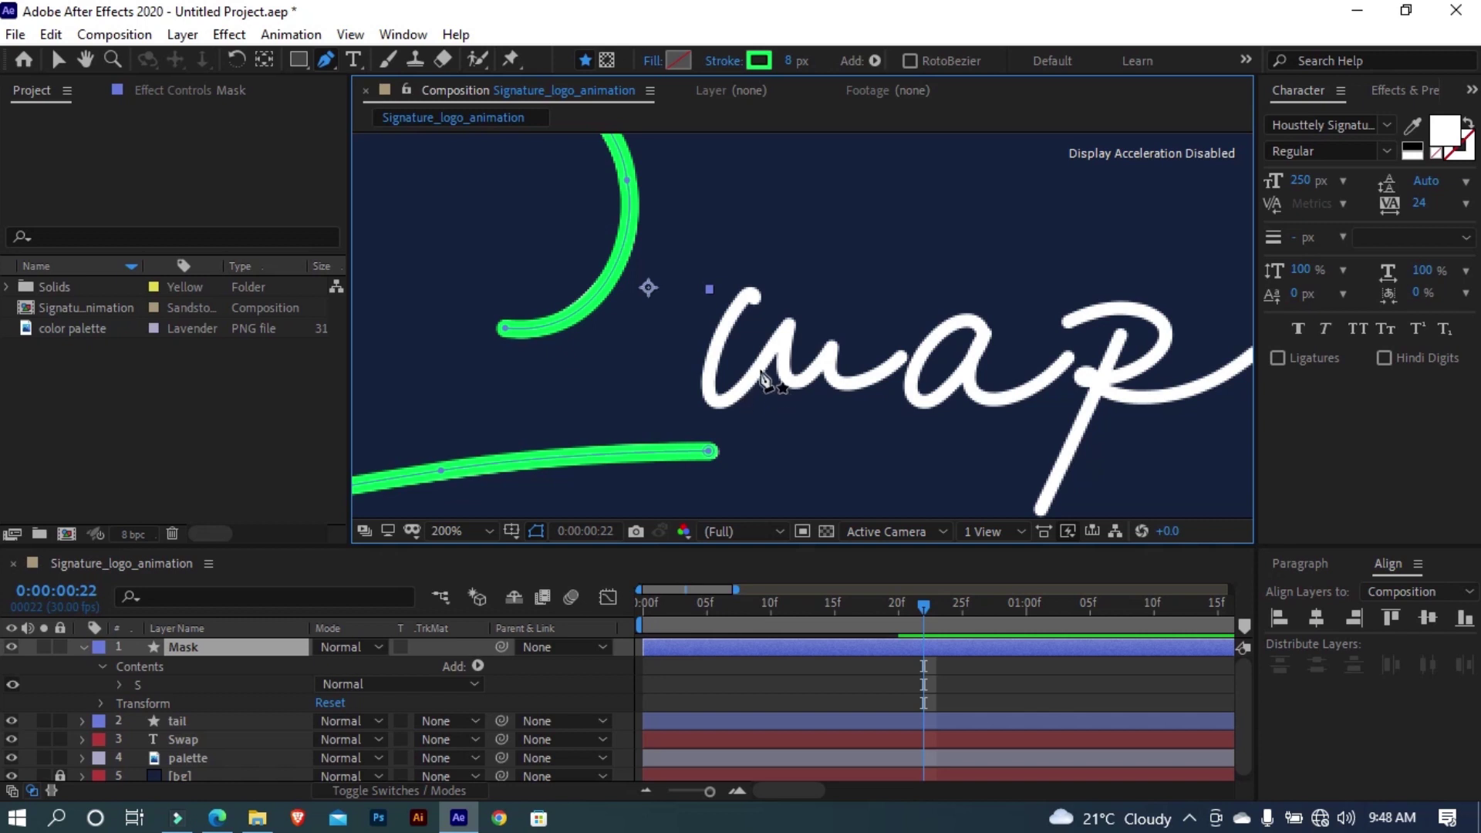
scroll(747, 295, up, 2)
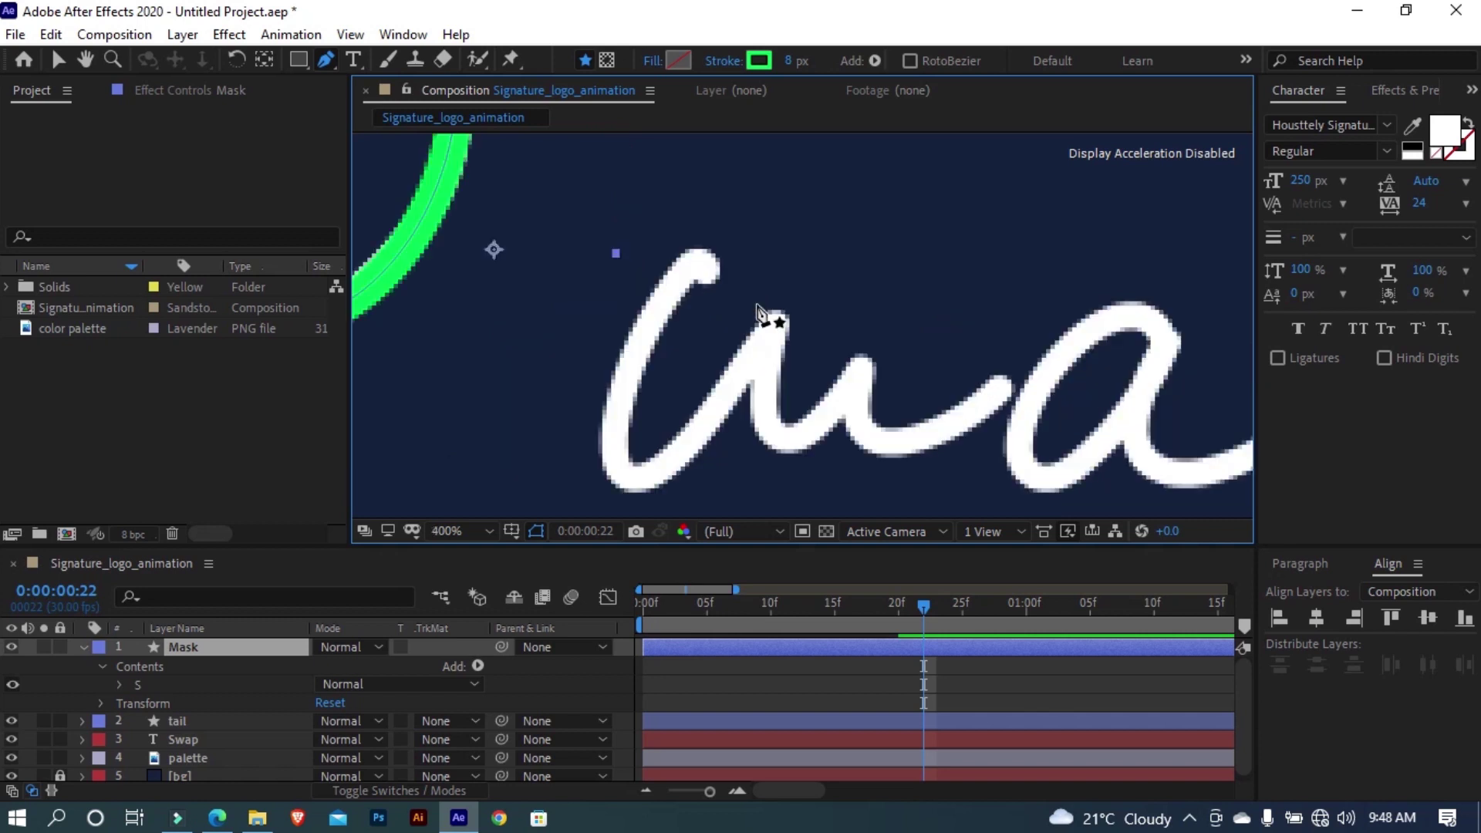
Start a new green stroke at the top of the w, curving down through the letter
click(702, 270)
drag(642, 347, 601, 438)
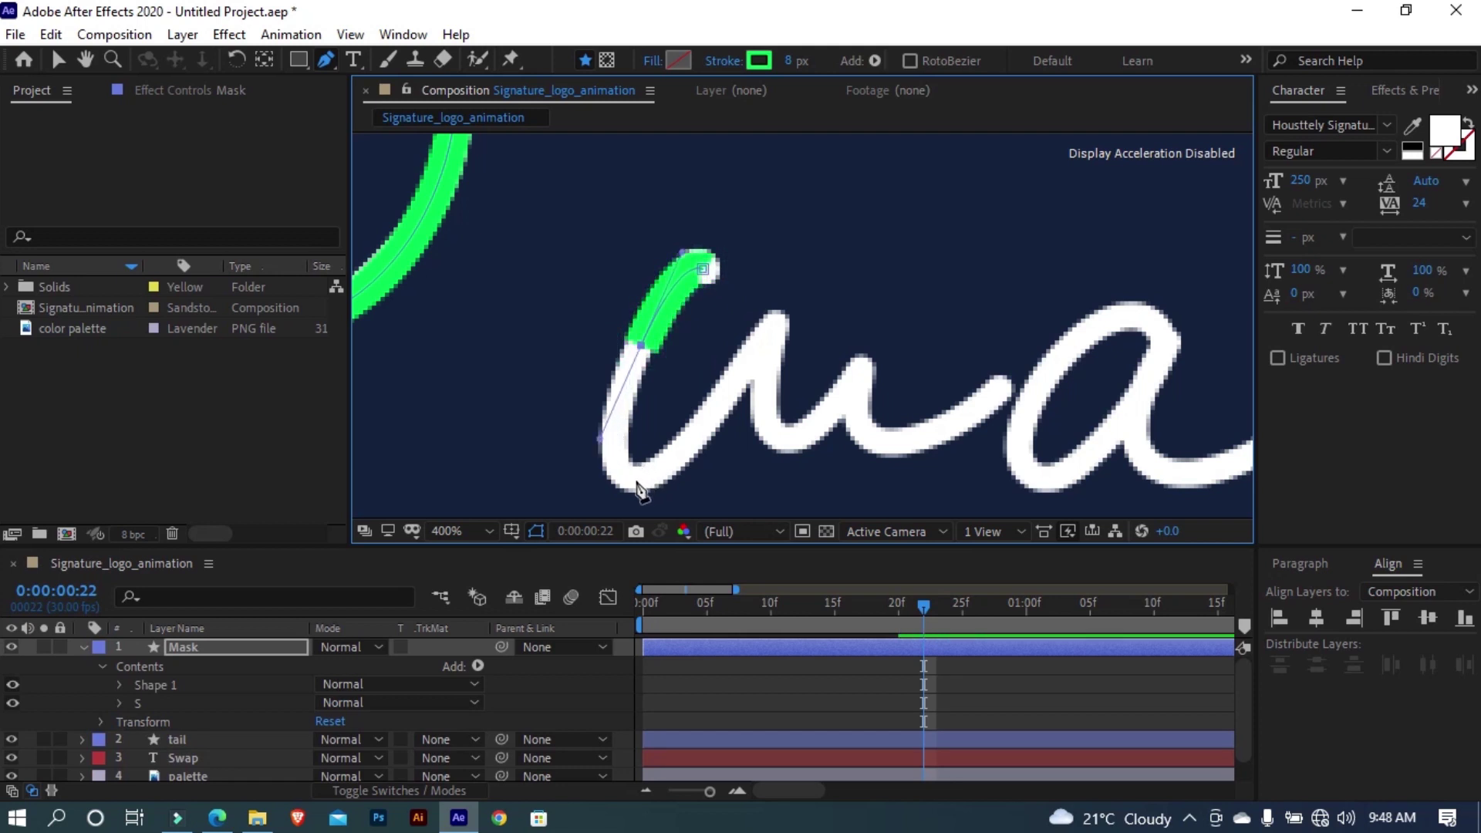
drag(663, 466, 721, 434)
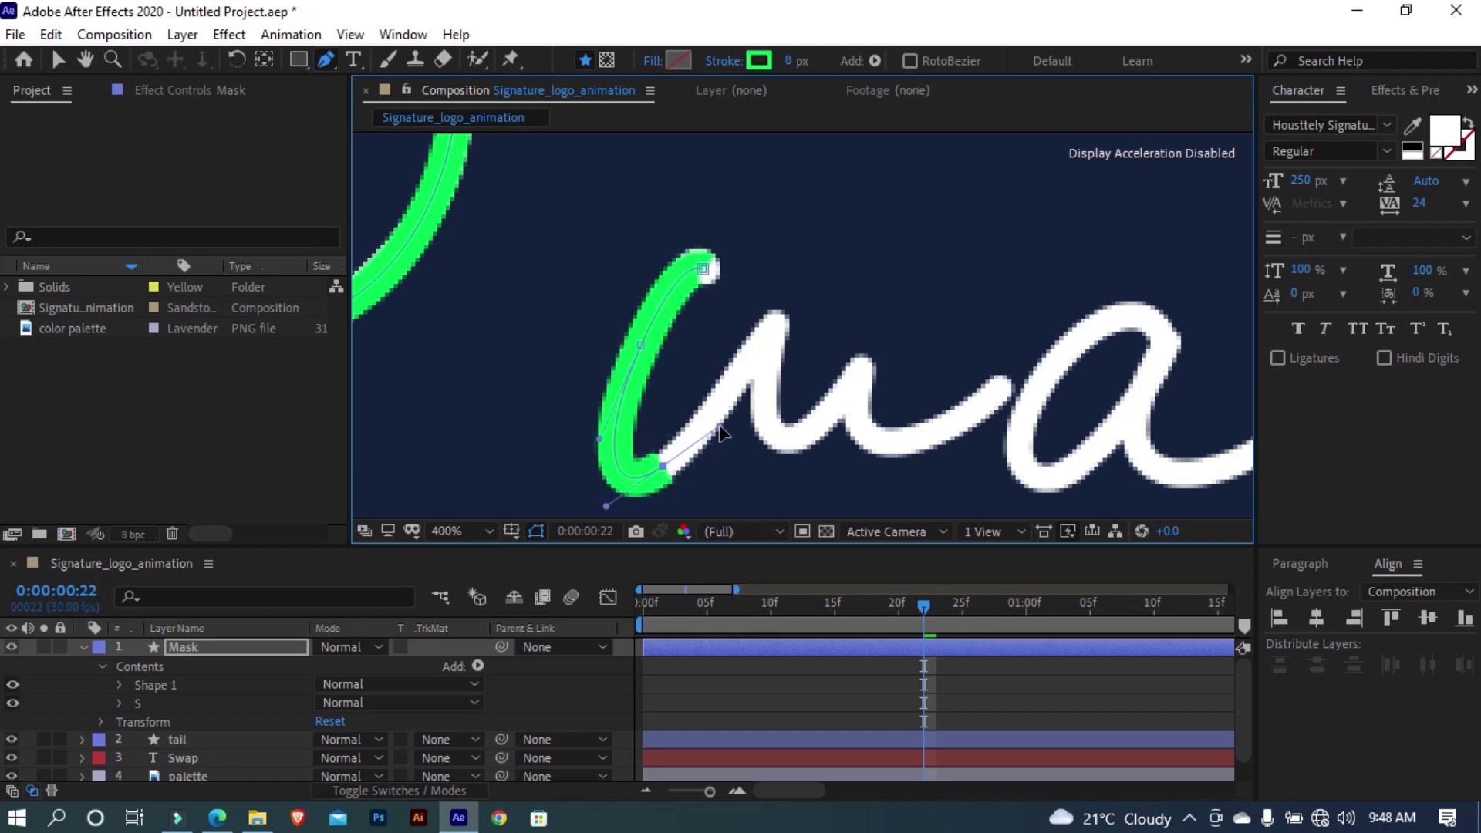
Rename the new shape group 'wap' and give its stroke round caps and joins
click(152, 683)
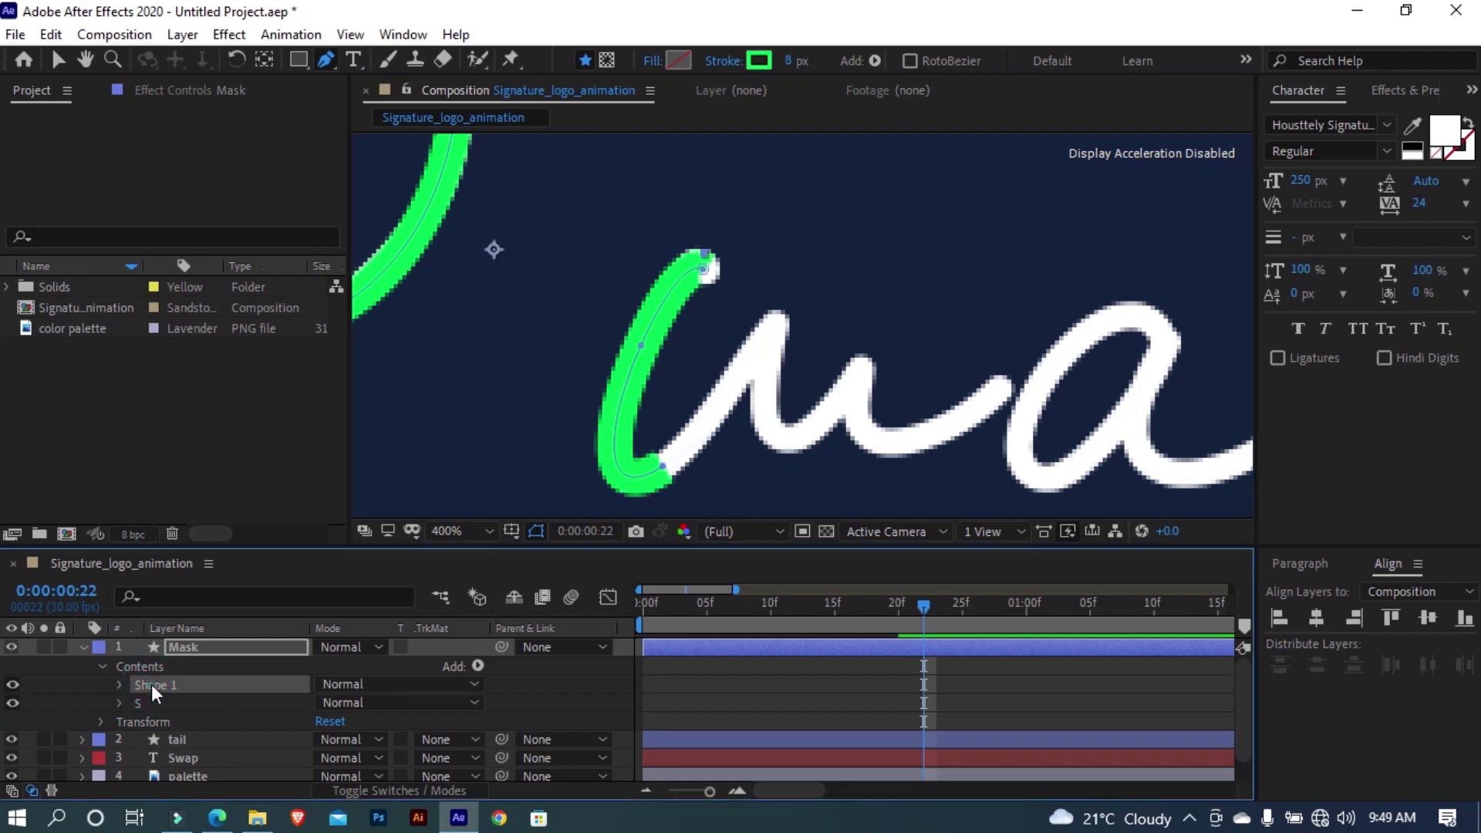
key(Return)
text(wap)
key(Return)
click(120, 685)
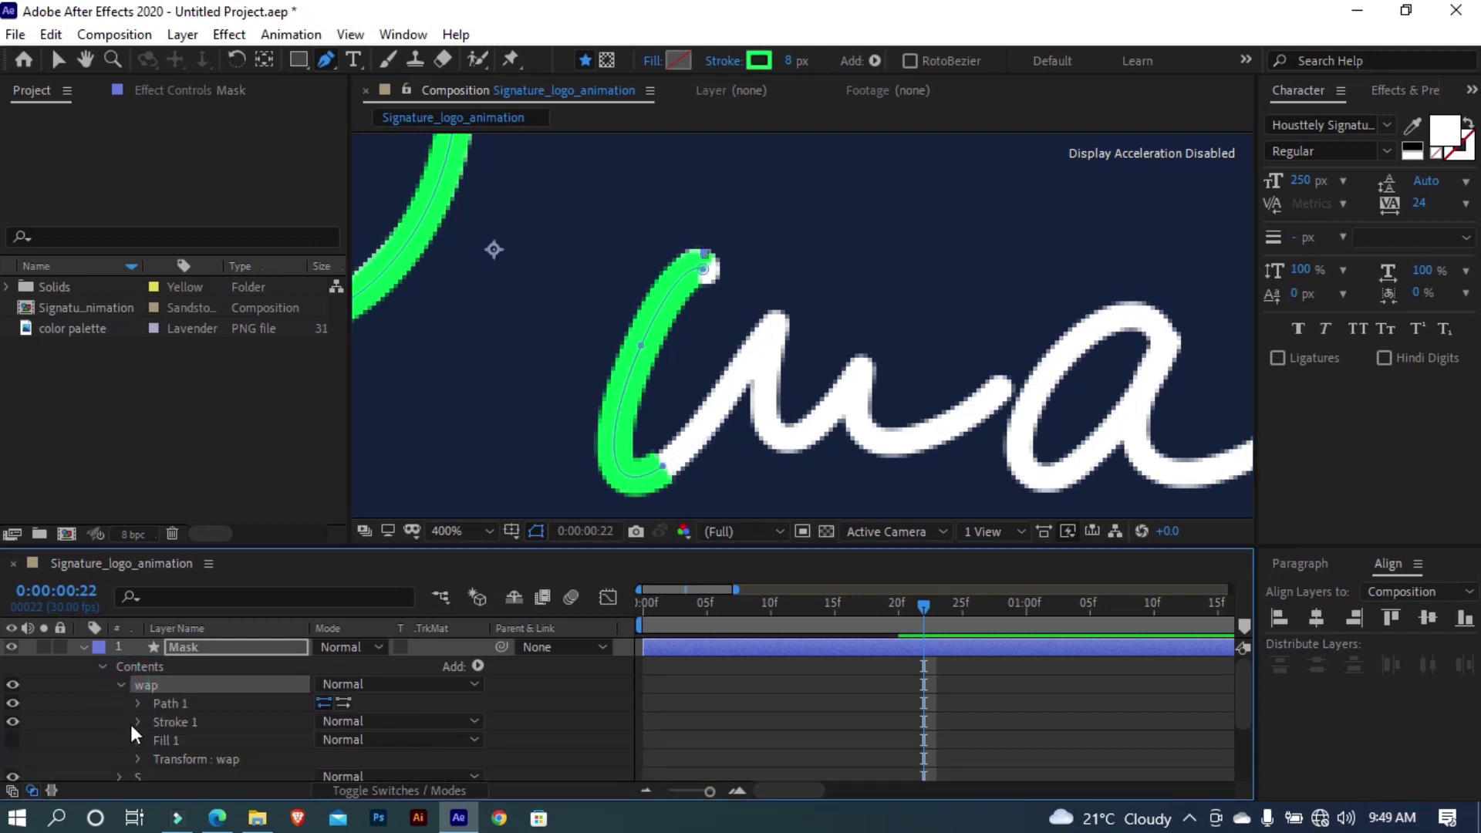
click(133, 724)
click(350, 741)
click(367, 705)
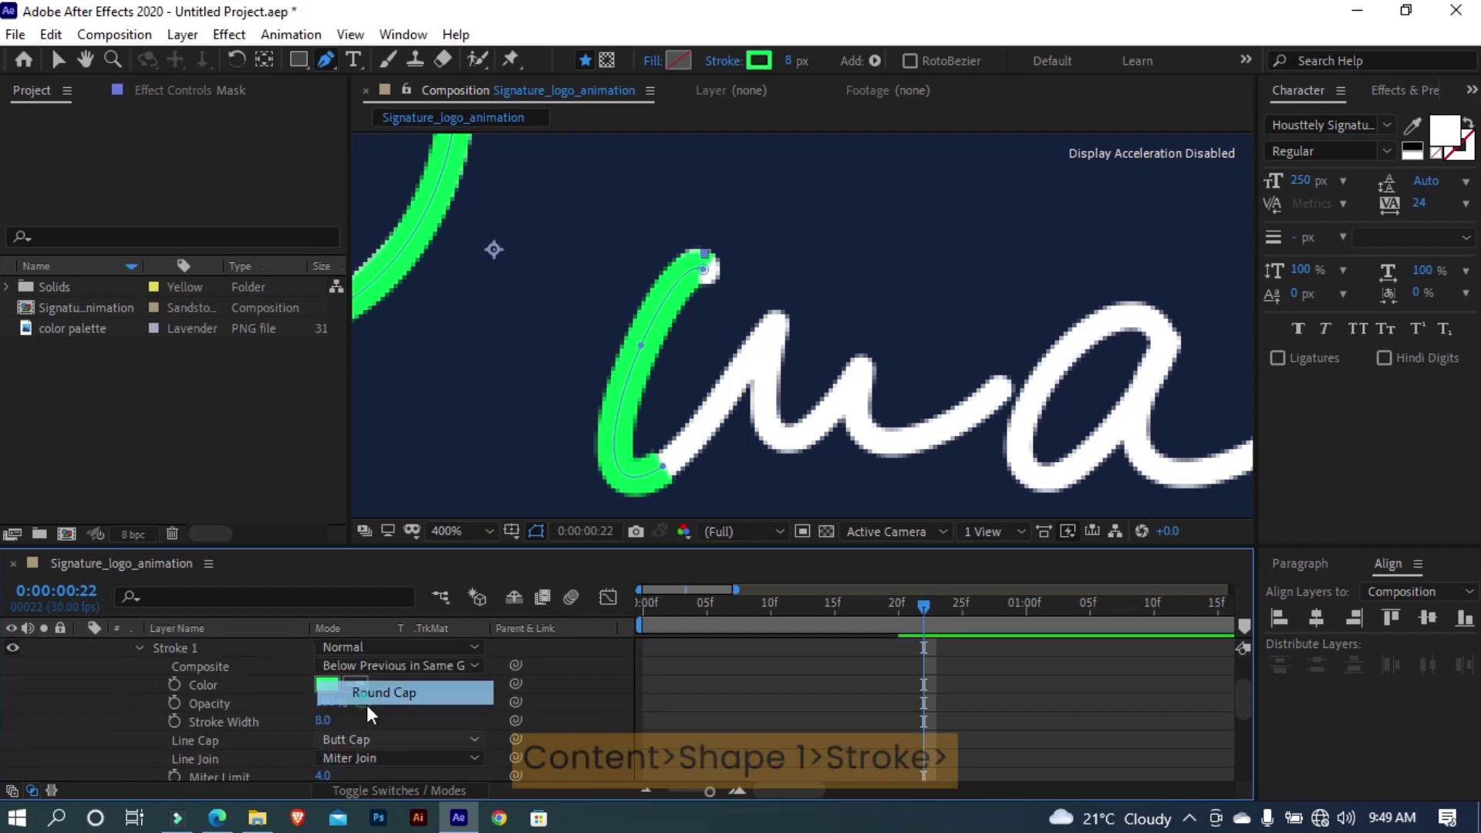
click(371, 758)
click(381, 720)
scroll(131, 645, up, 5)
key(u)
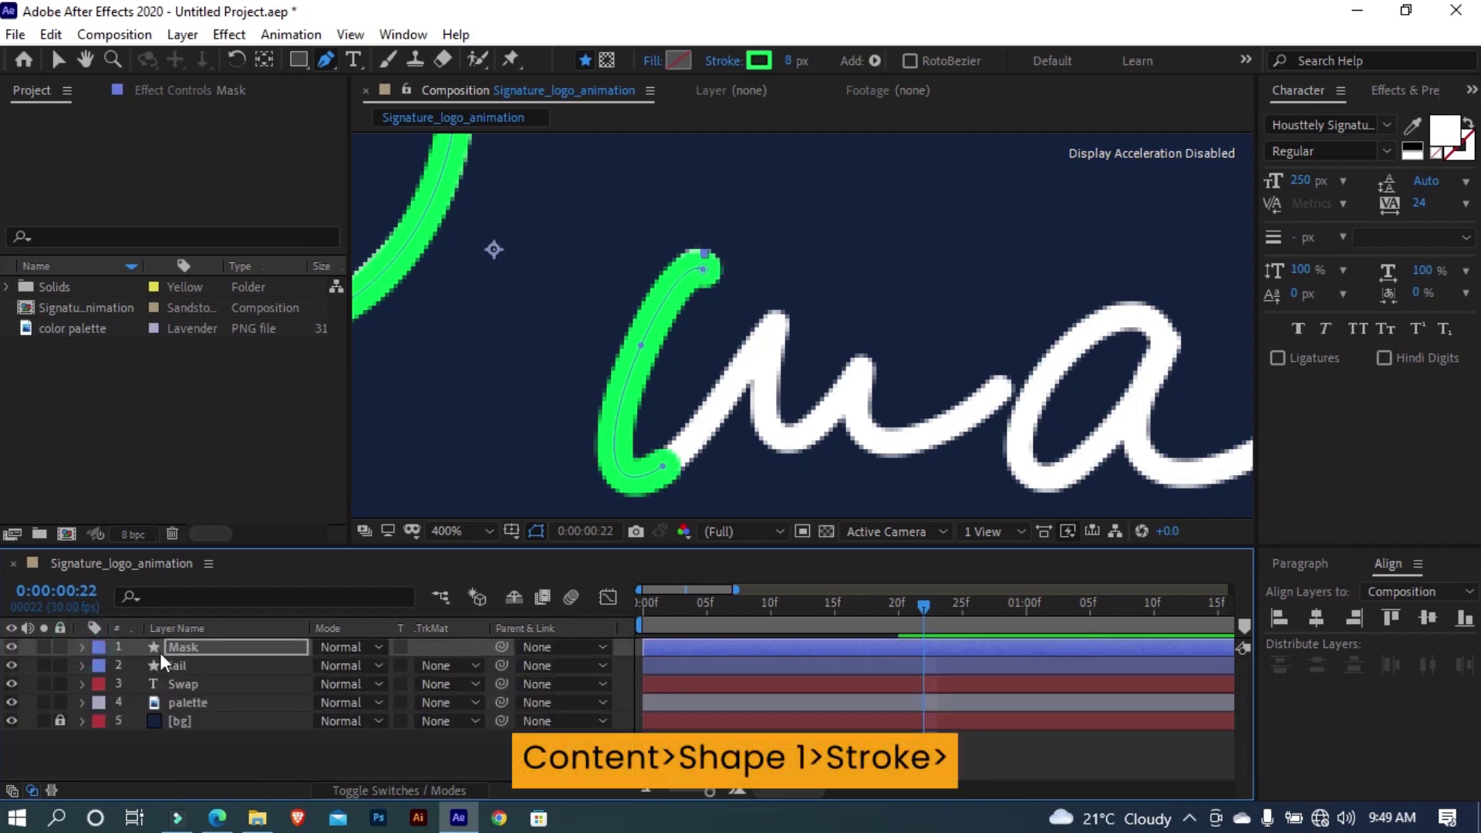
Continue the stroke through the rest of the w's up-and-down strokes
click(664, 463)
click(770, 330)
key(v)
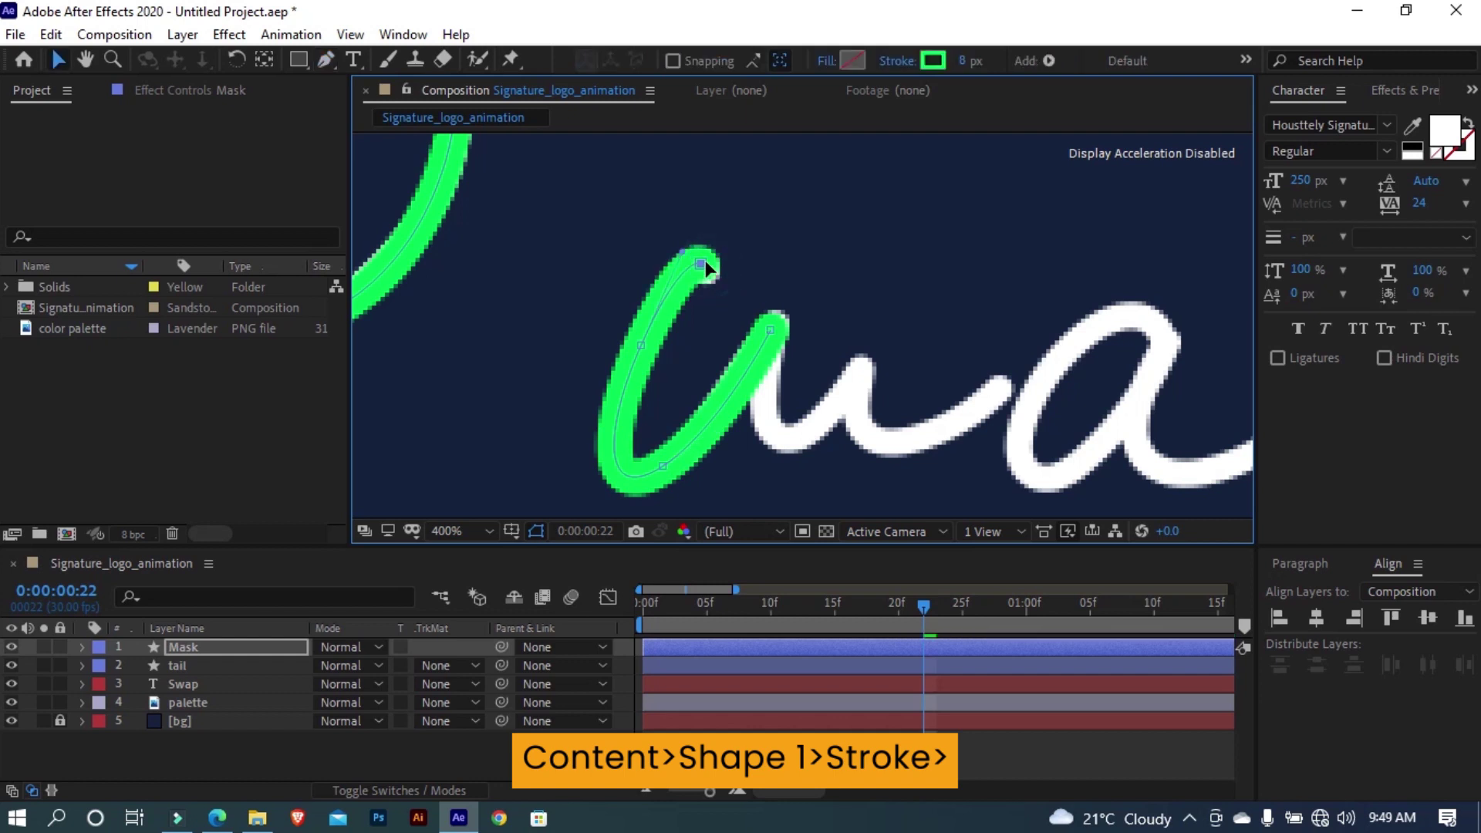
key(g)
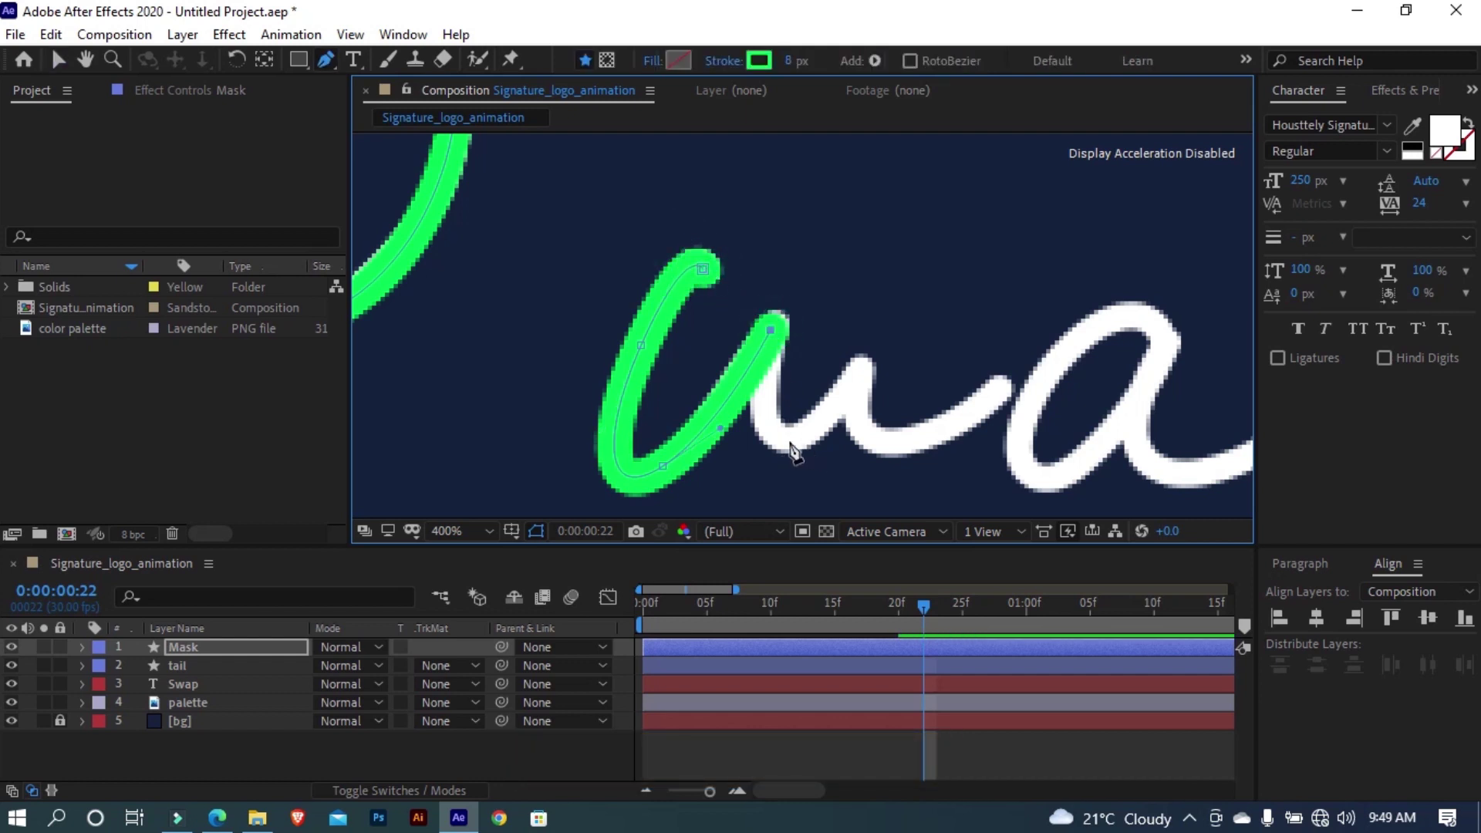
click(788, 441)
click(853, 371)
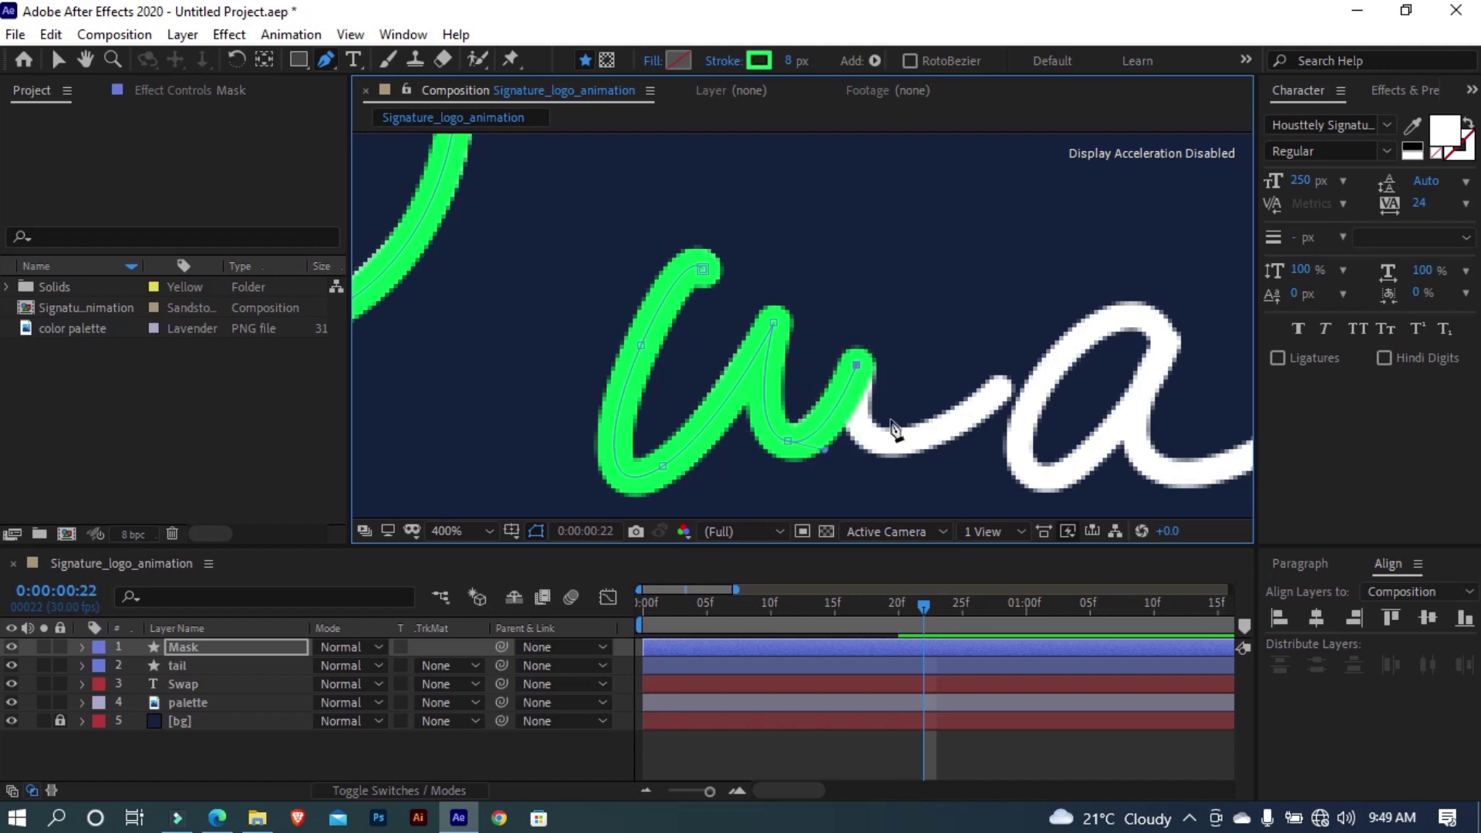
mouse_move(908, 445)
mouse_down()
mouse_move(968, 434)
mouse_move(737, 407)
mouse_move(707, 360)
mouse_up()
key(h)
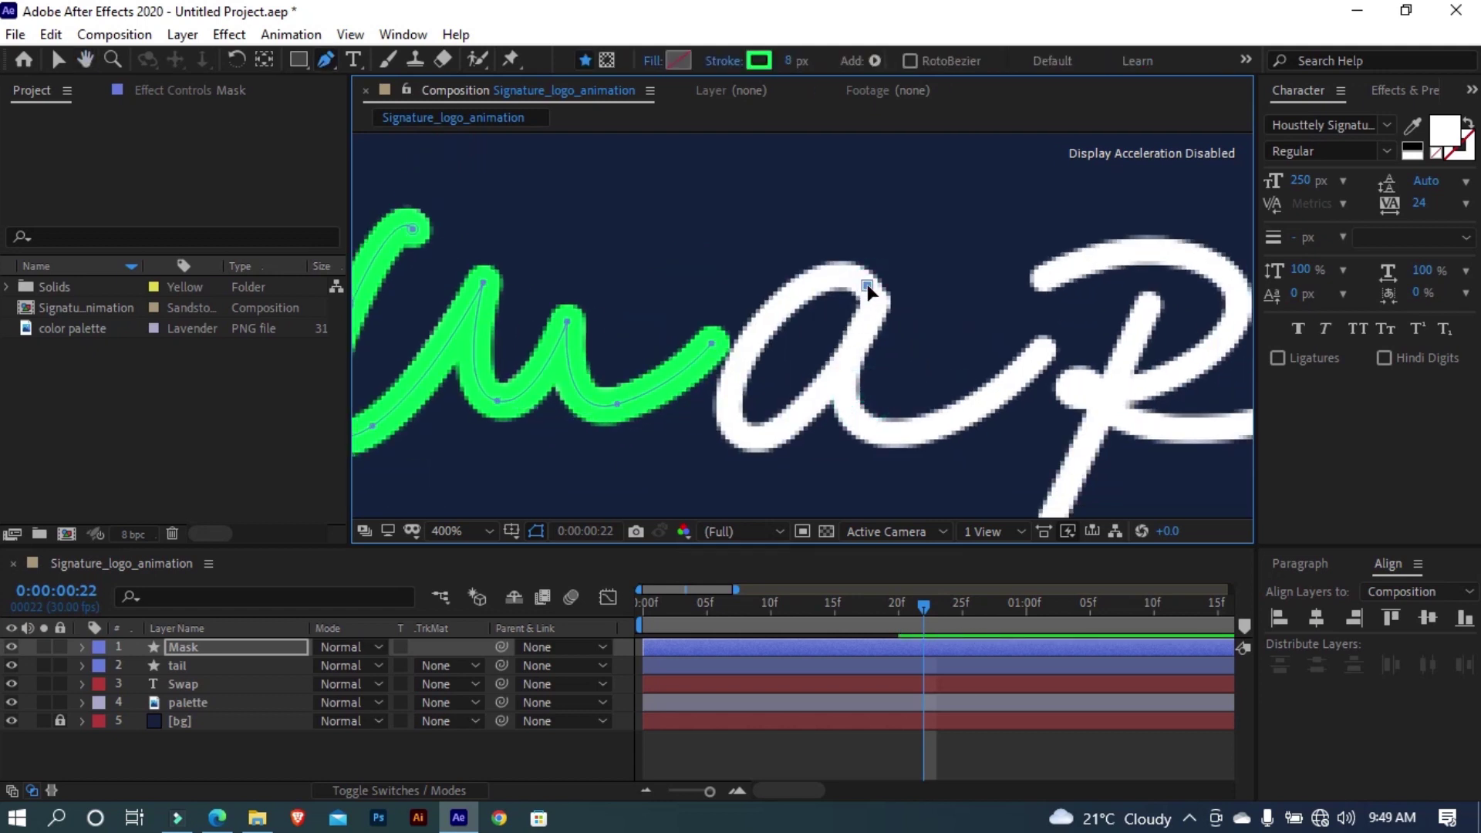
key(comma)
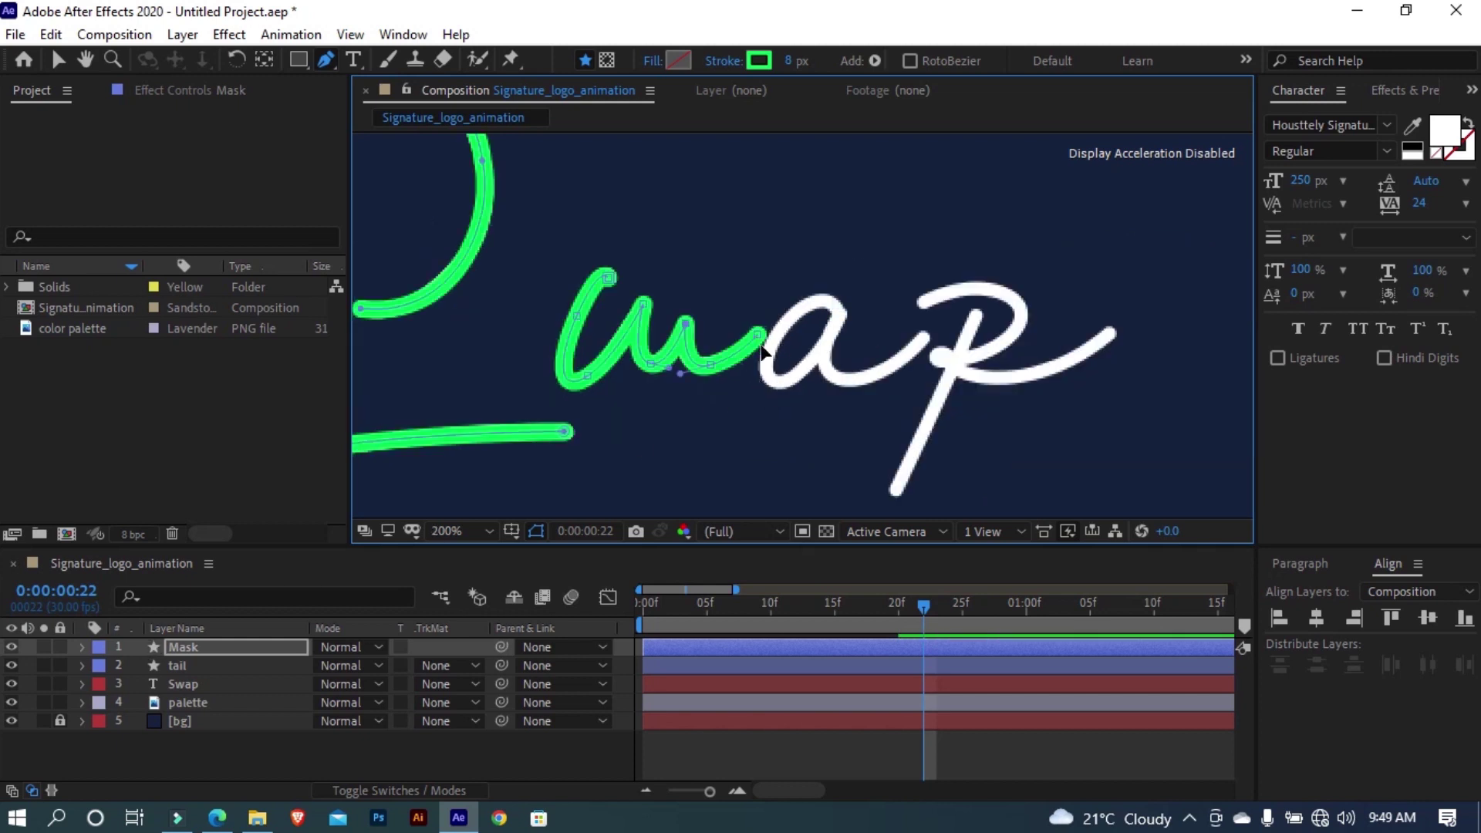
Trace the stroke around the a, redoing misplaced points, up to where the p begins
scroll(822, 347, up, 2)
click(779, 246)
drag(717, 417, 767, 422)
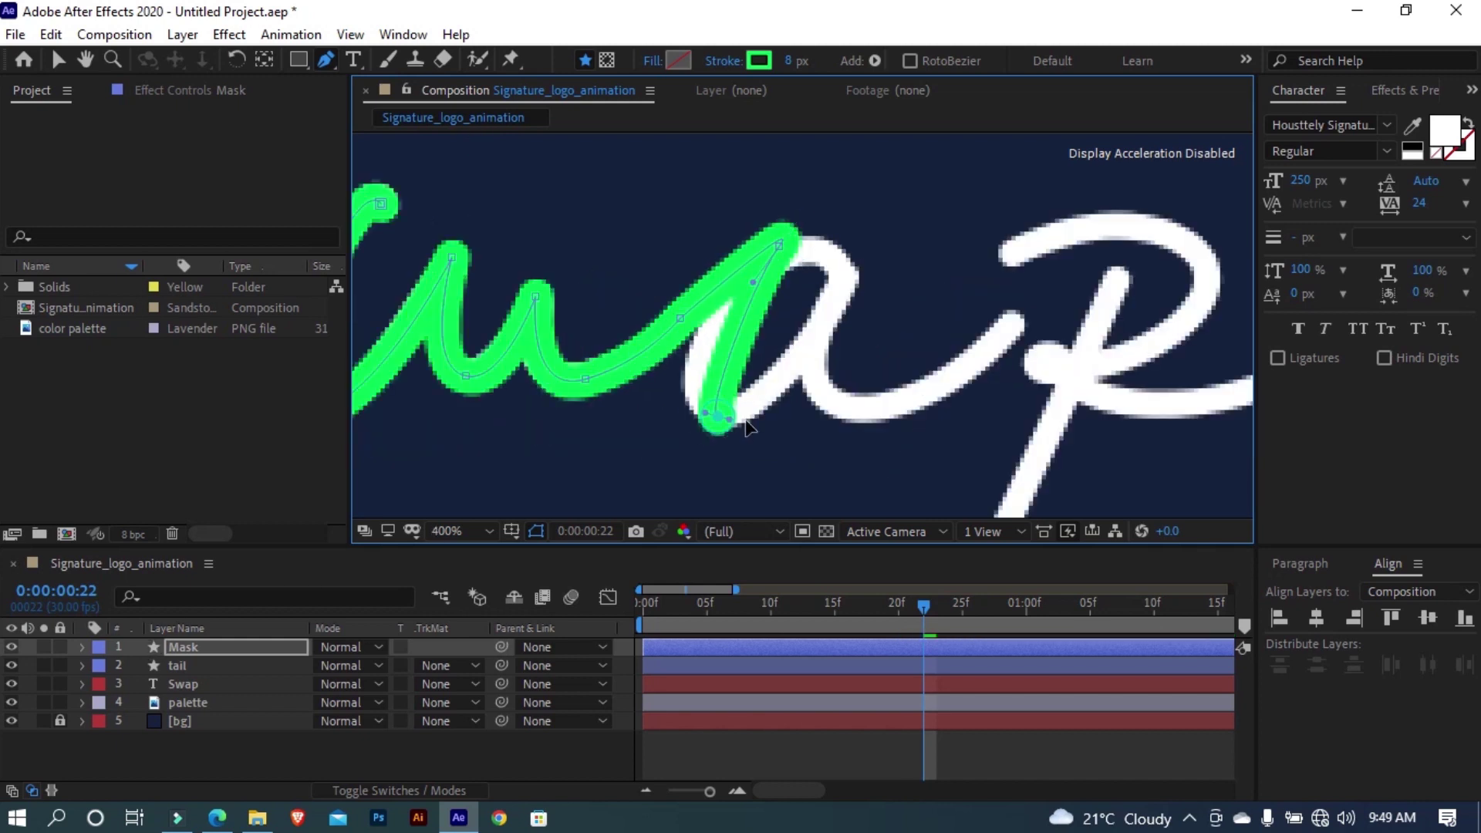
key(ctrl+z)
drag(826, 232, 864, 316)
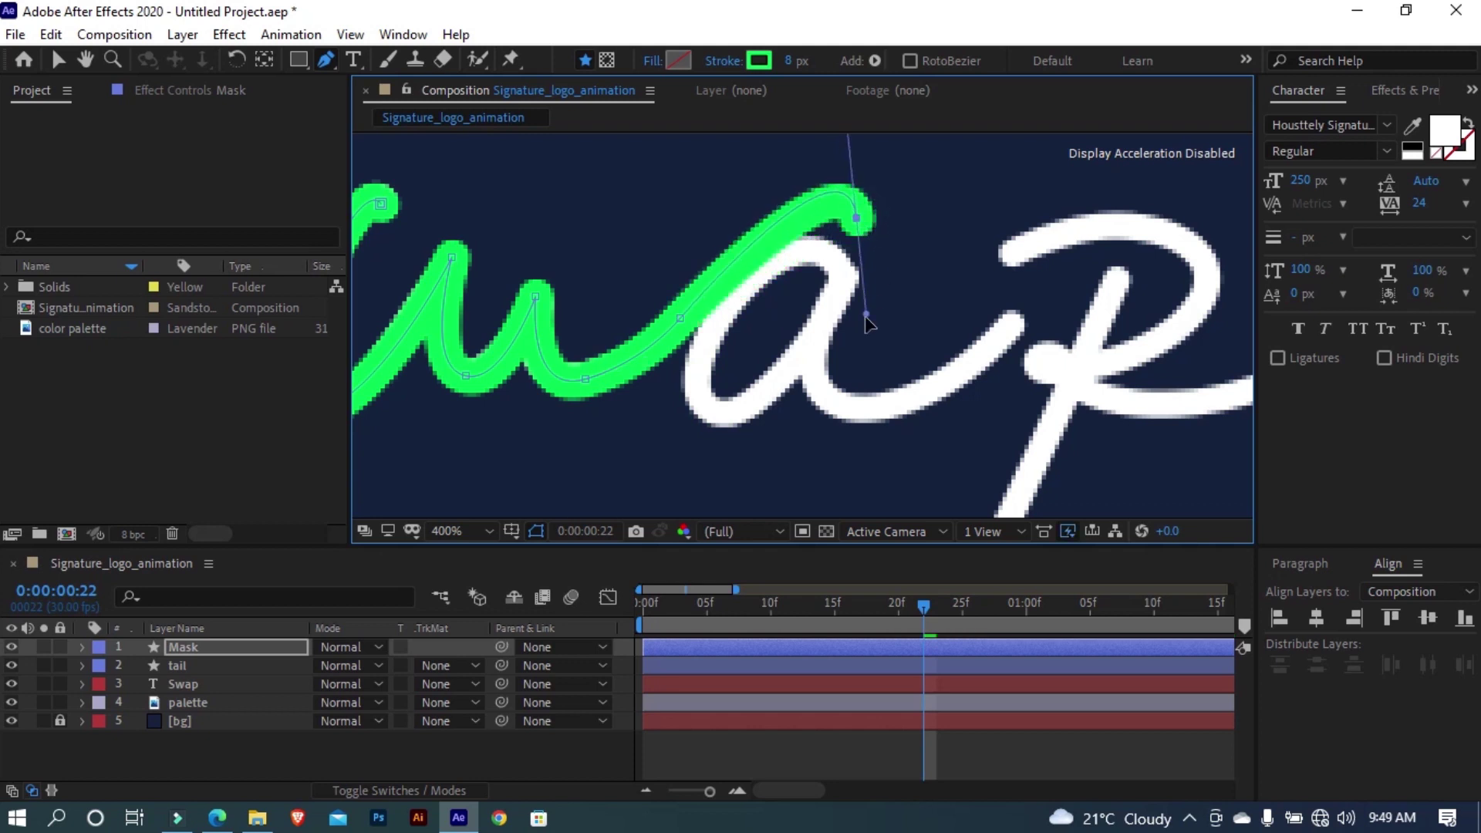
key(ctrl+z)
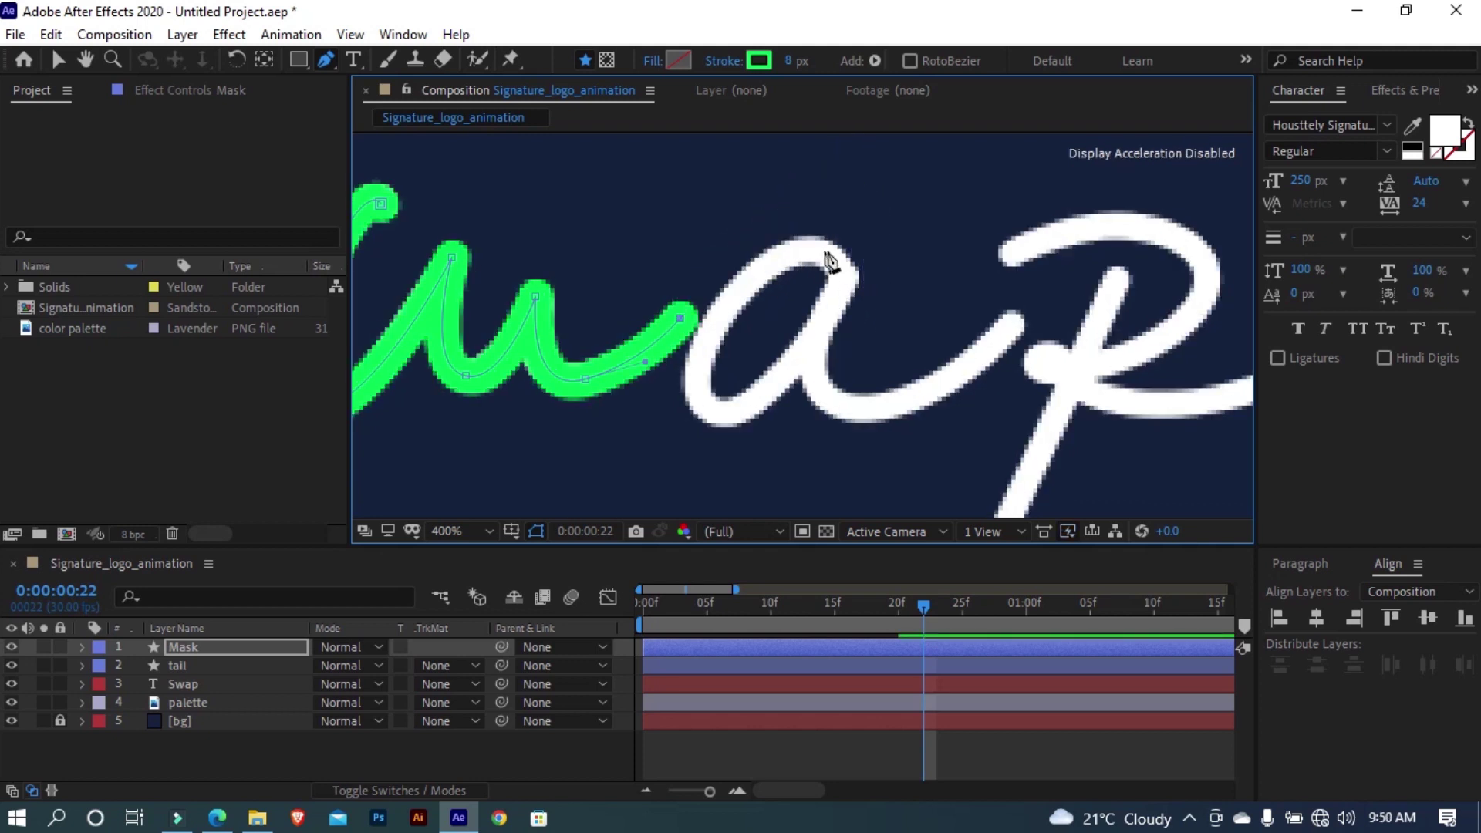
drag(832, 258, 893, 297)
mouse_move(699, 347)
mouse_down()
mouse_move(679, 447)
mouse_move(691, 440)
mouse_up()
drag(779, 375, 844, 290)
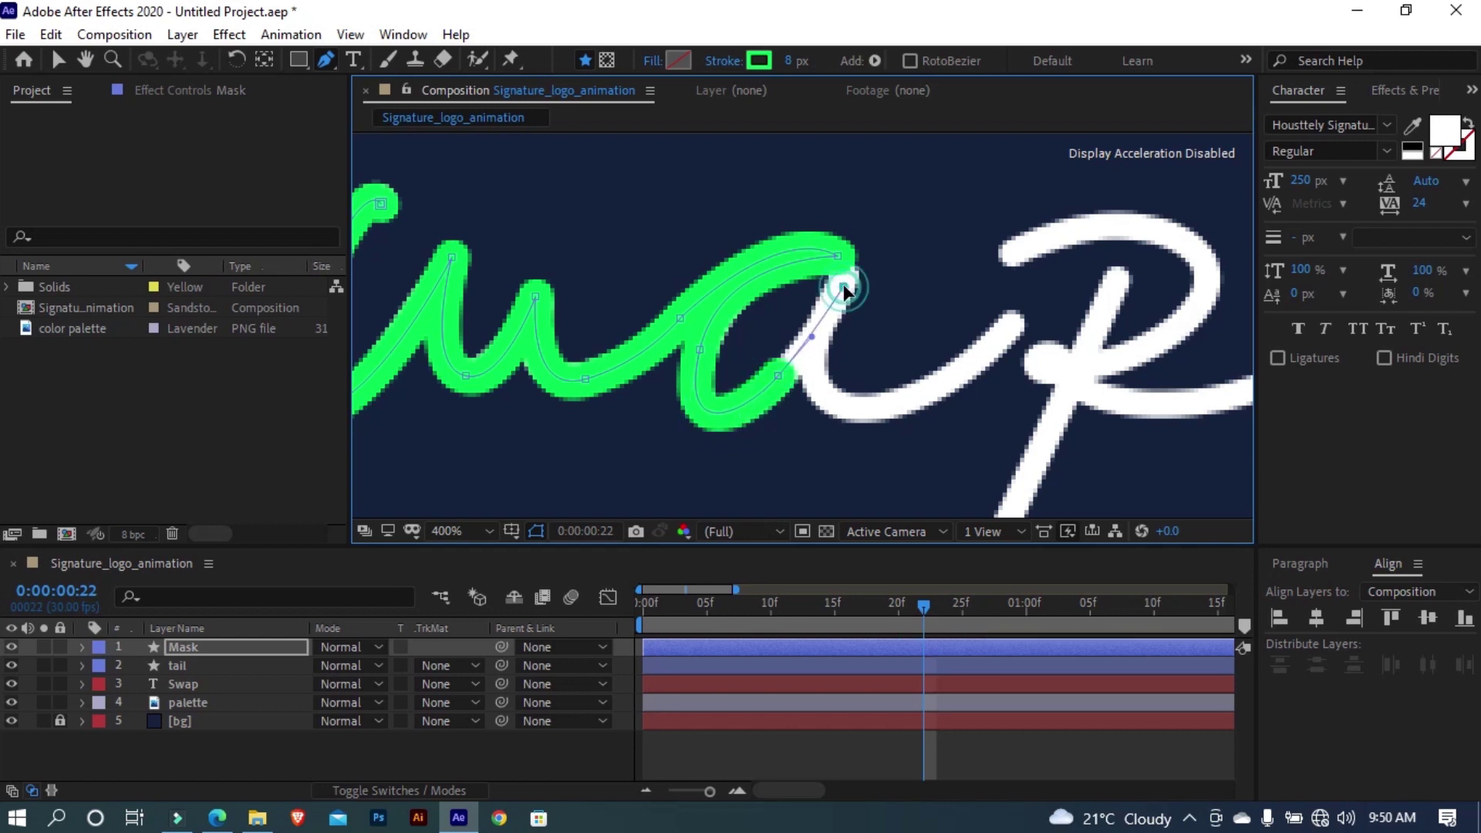
drag(855, 406, 949, 419)
click(1014, 318)
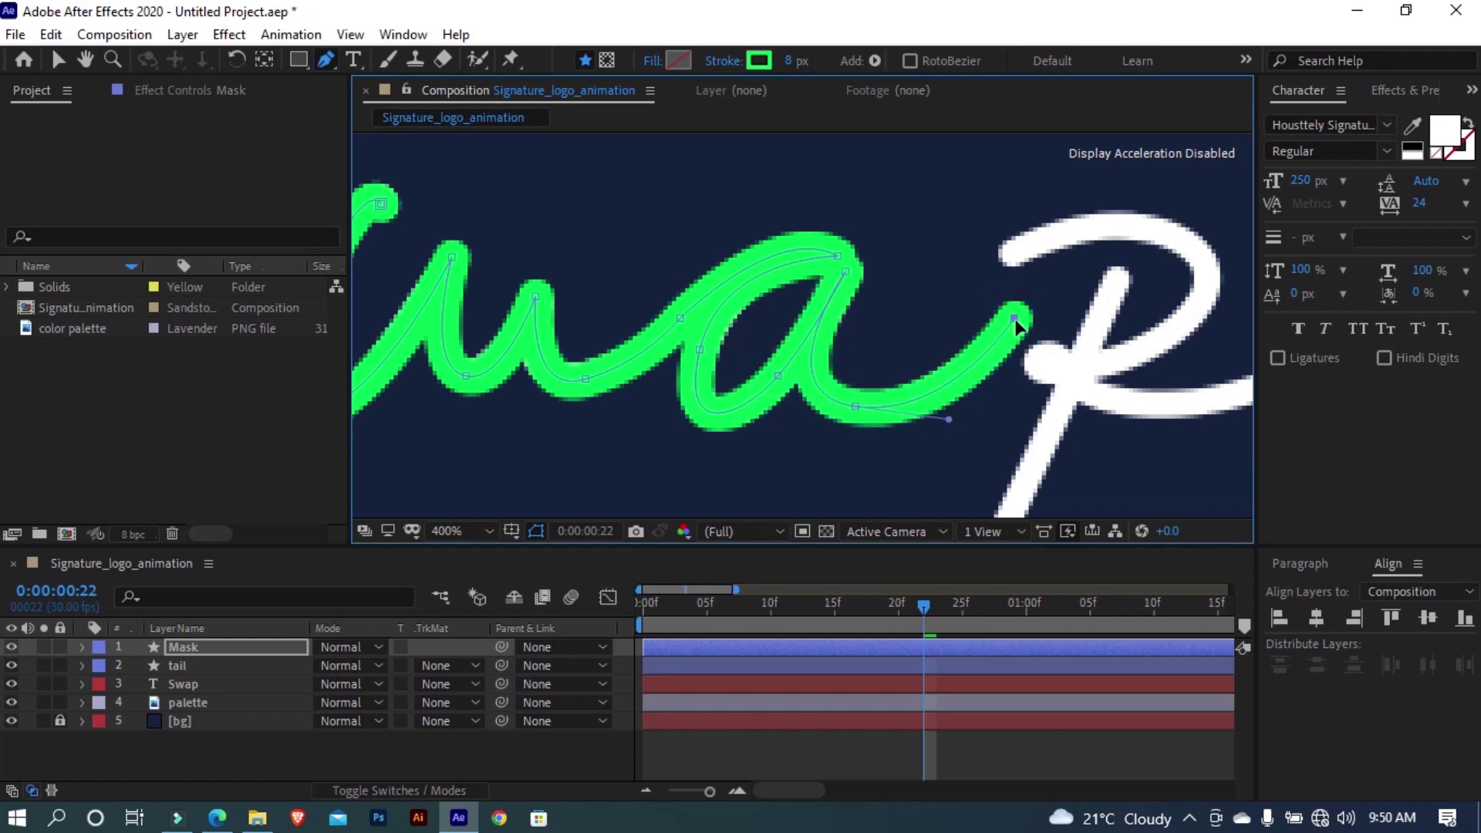
Carry the stroke around the p's loop and out to the end of its tail
key(comma)
key(period)
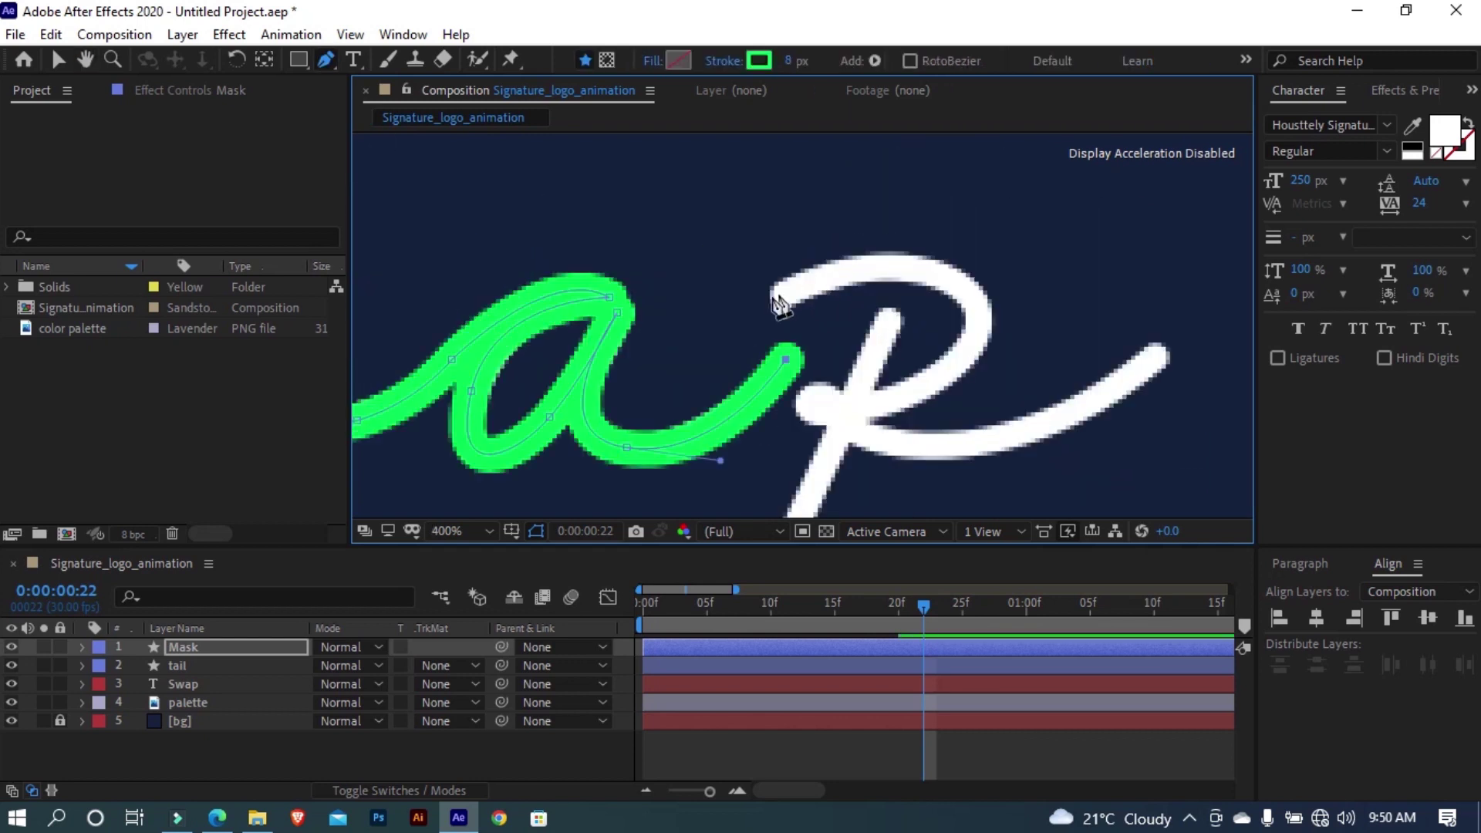
click(767, 306)
drag(932, 271, 1003, 293)
mouse_move(830, 417)
mouse_down()
mouse_move(946, 421)
mouse_move(929, 460)
mouse_move(954, 488)
mouse_up()
drag(820, 394, 810, 395)
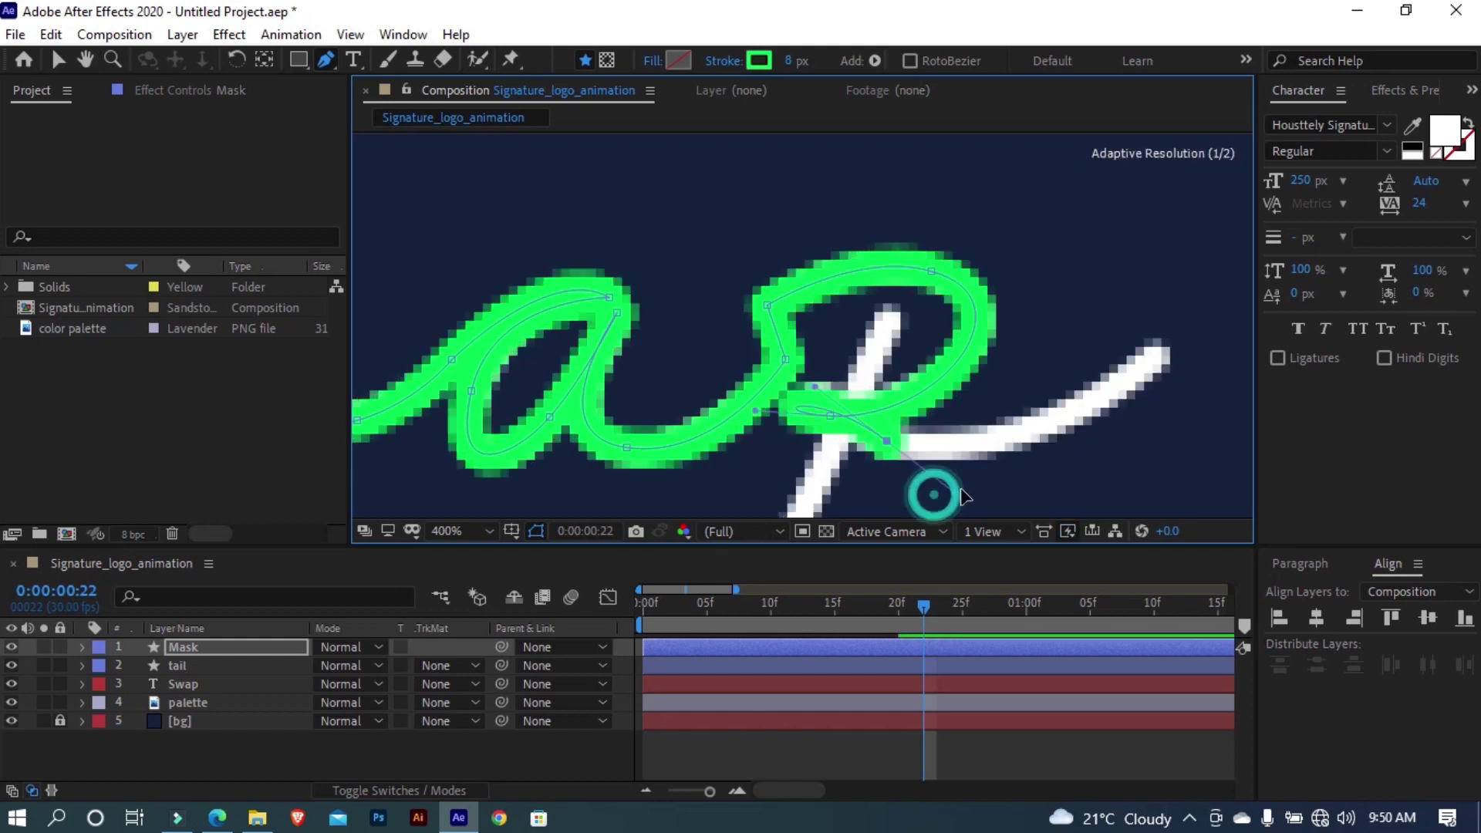
mouse_move(1140, 357)
mouse_down()
mouse_move(1165, 345)
mouse_move(1063, 399)
mouse_up()
Start a new stroke in the Mask layer down the p's descender
click(191, 757)
click(206, 645)
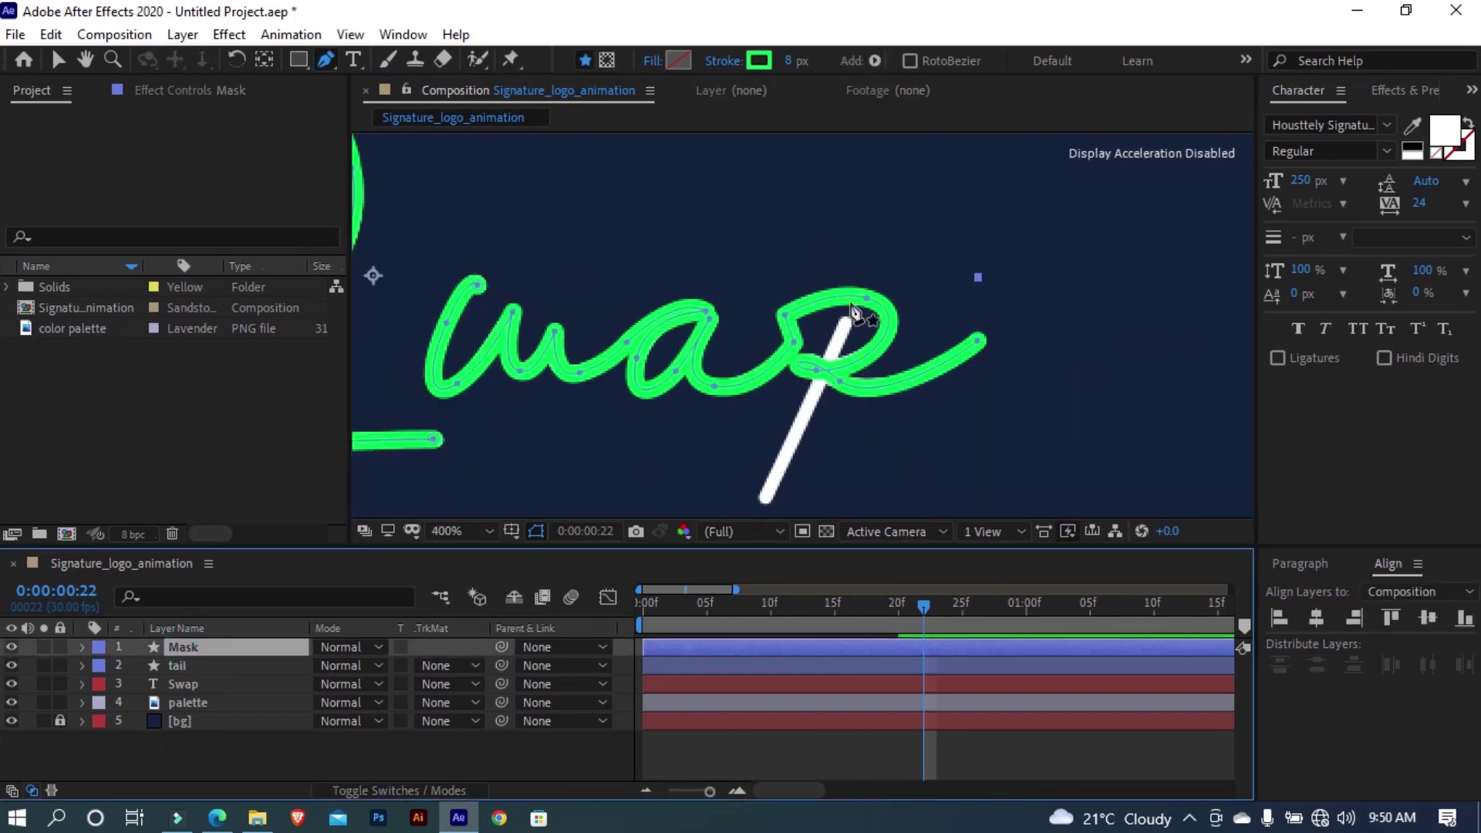
scroll(849, 324, down, 5)
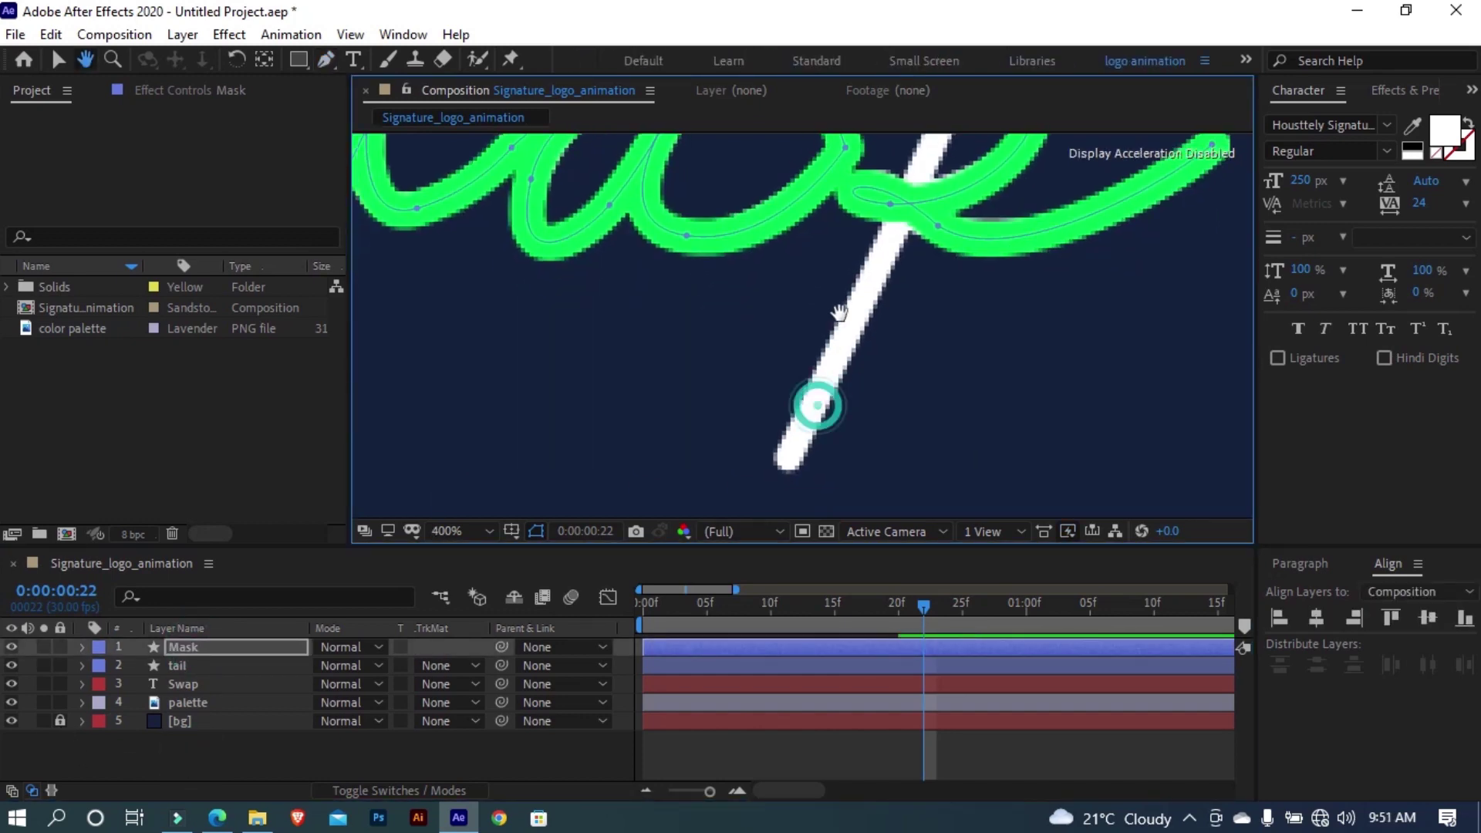
click(784, 463)
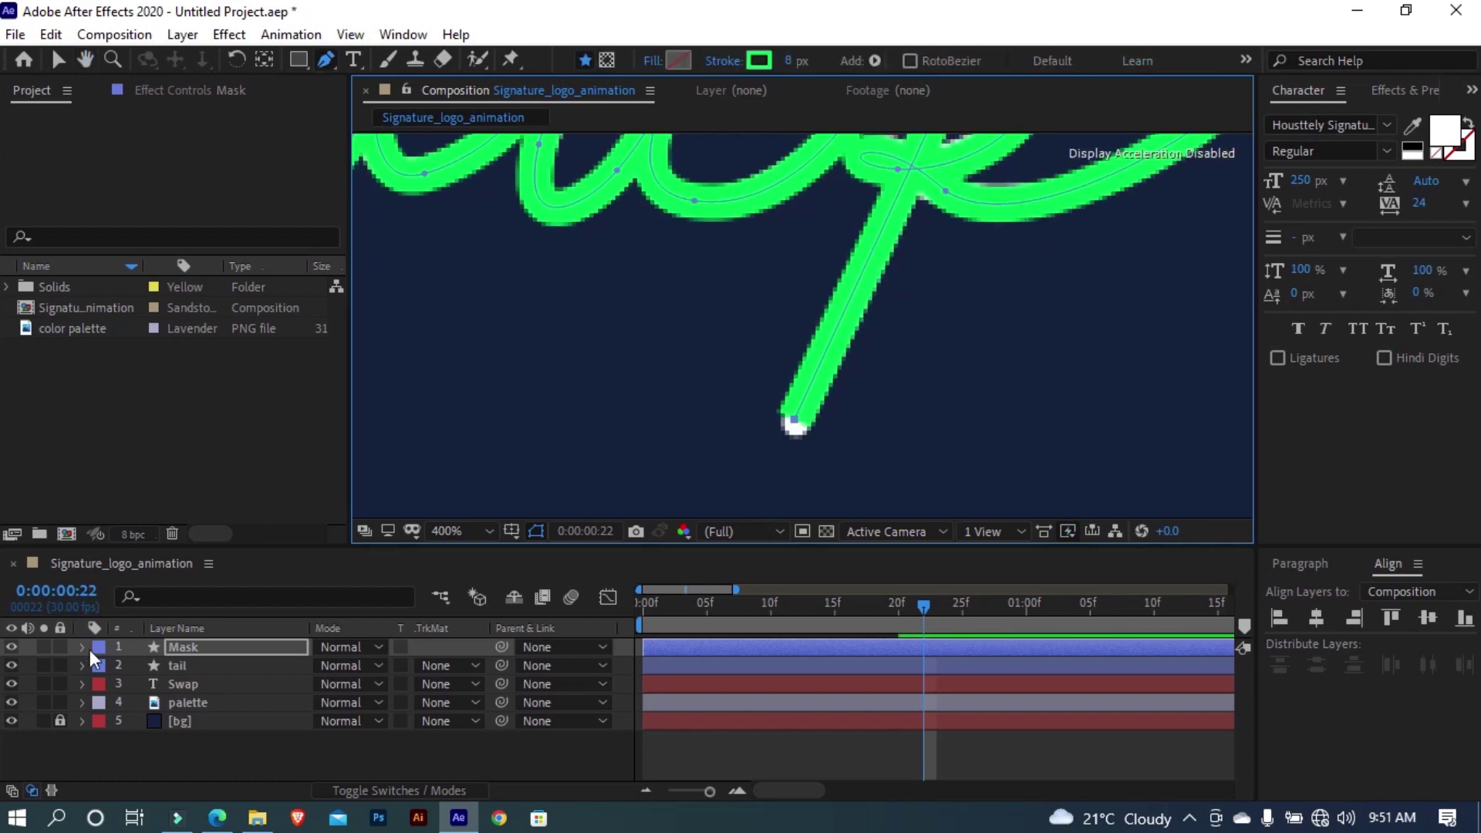
click(83, 647)
click(119, 704)
click(166, 685)
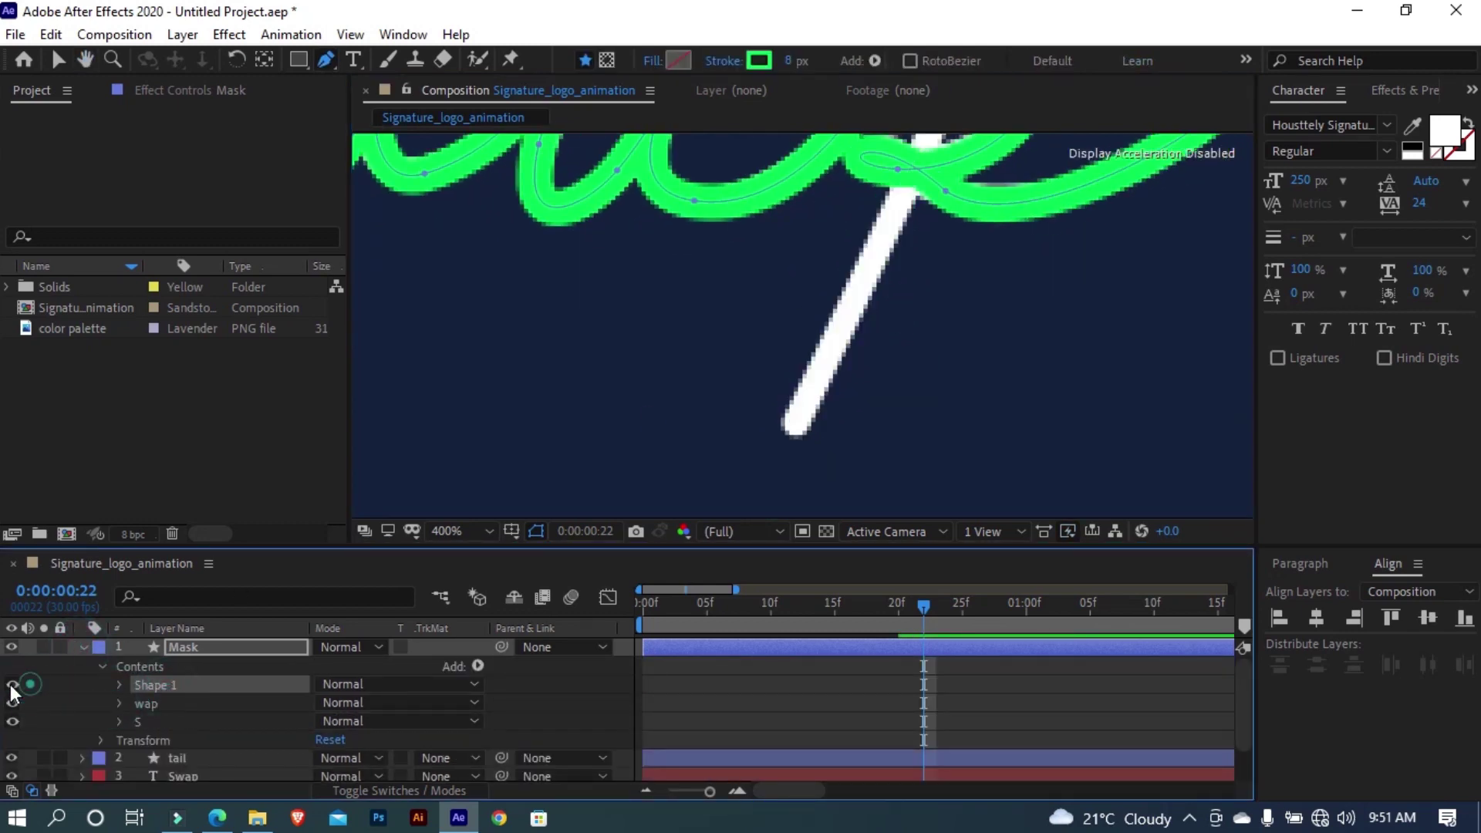
drag(715, 333, 641, 425)
Set the new shape's stroke Line Join to Round Join
click(119, 685)
click(130, 721)
scroll(268, 727, down, 2)
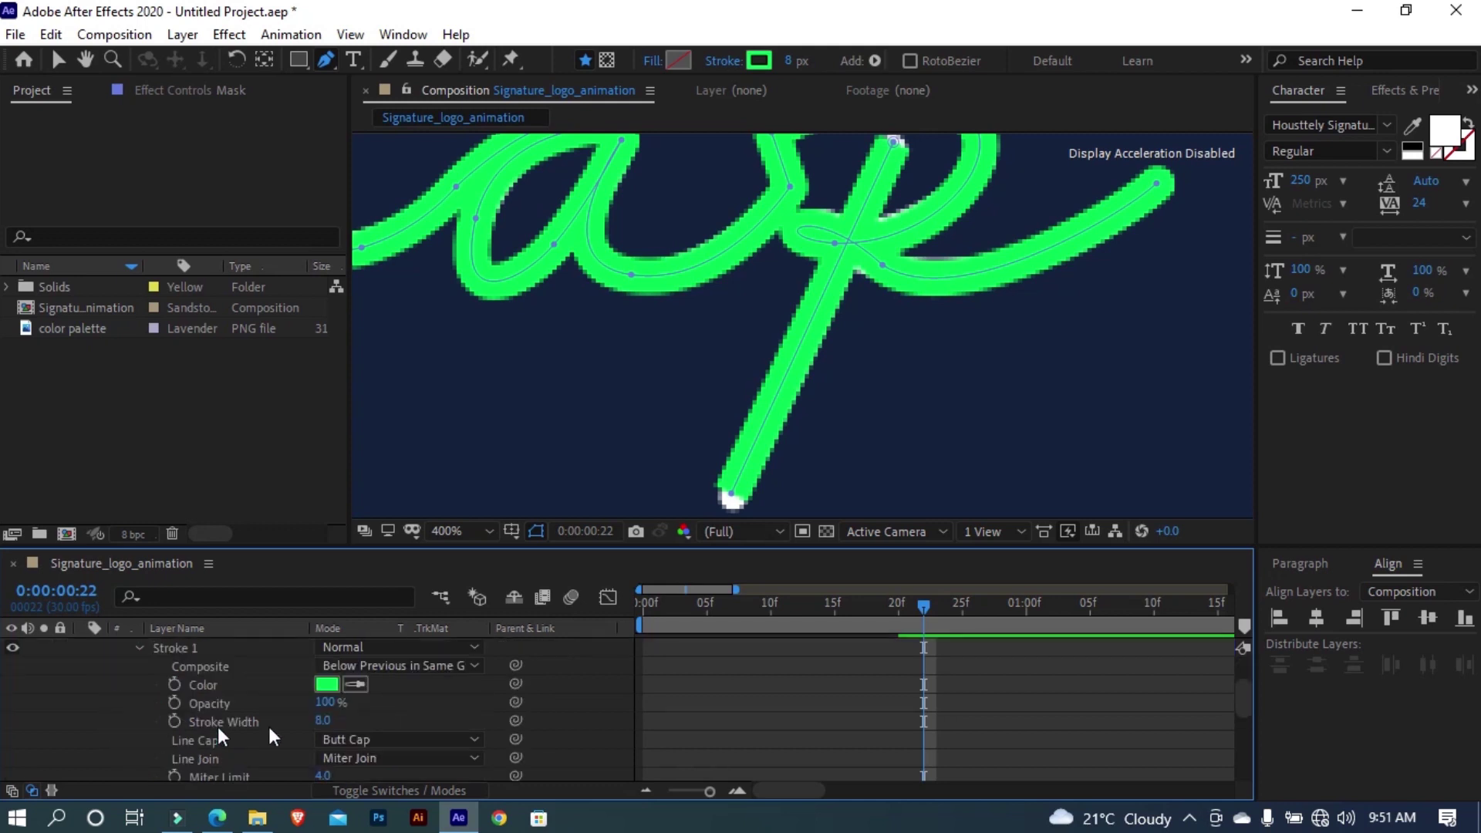
click(355, 740)
click(359, 692)
click(347, 758)
click(367, 714)
scroll(201, 702, up, 2)
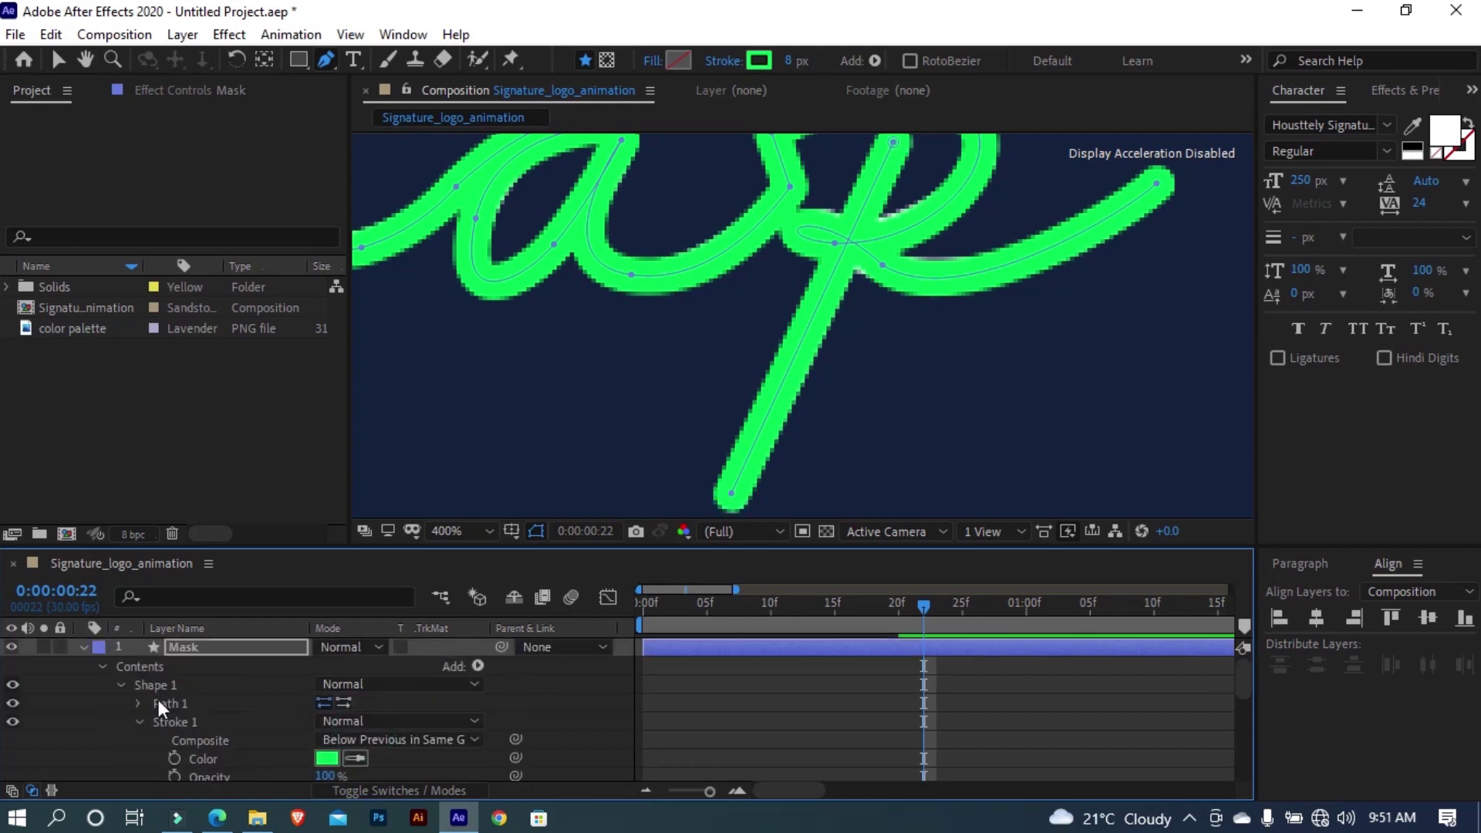
click(121, 685)
Rename the new shape group 'P line'
click(178, 685)
key(Return)
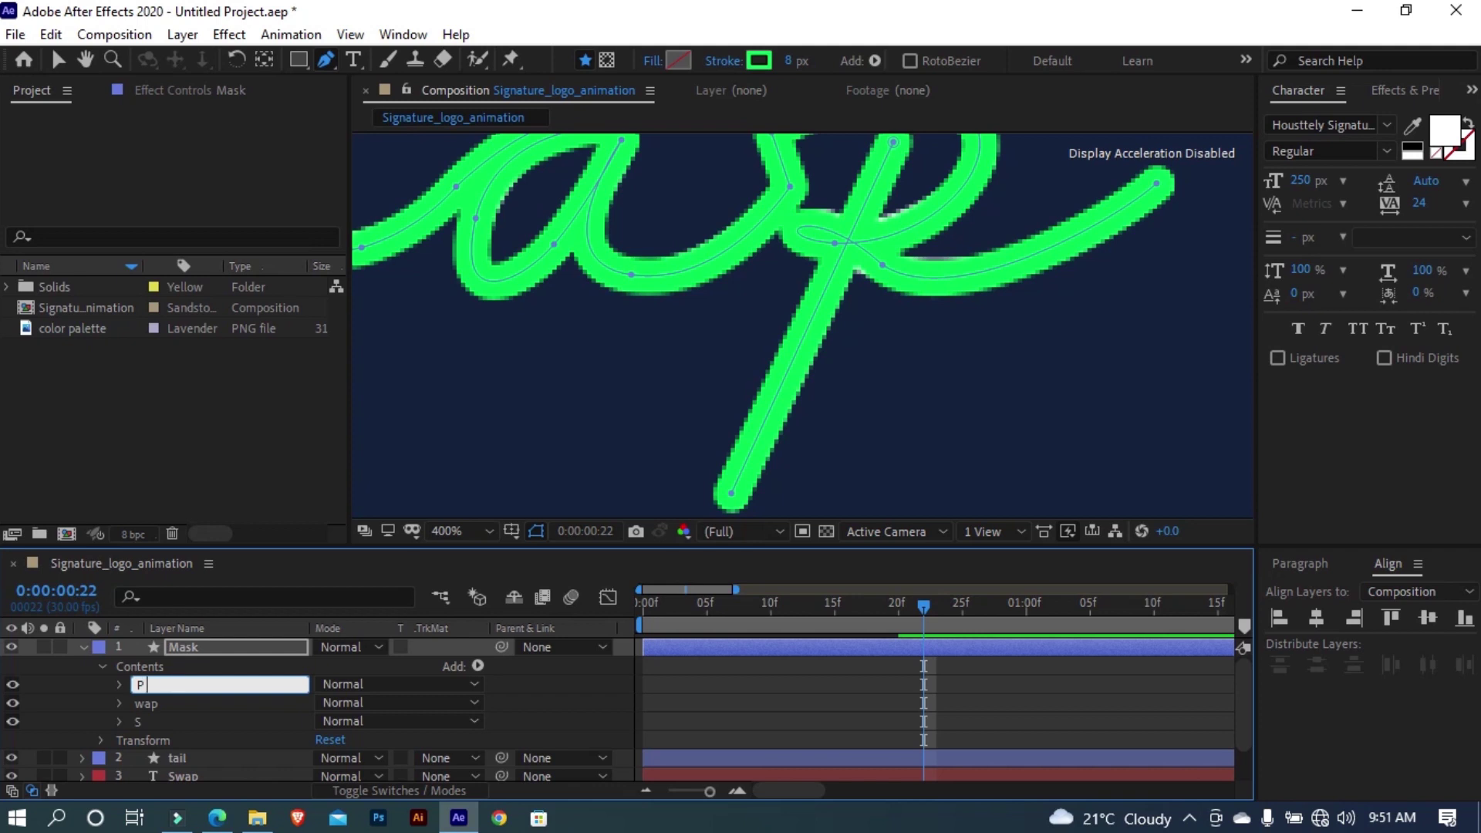
text( line)
key(Return)
key(comma)
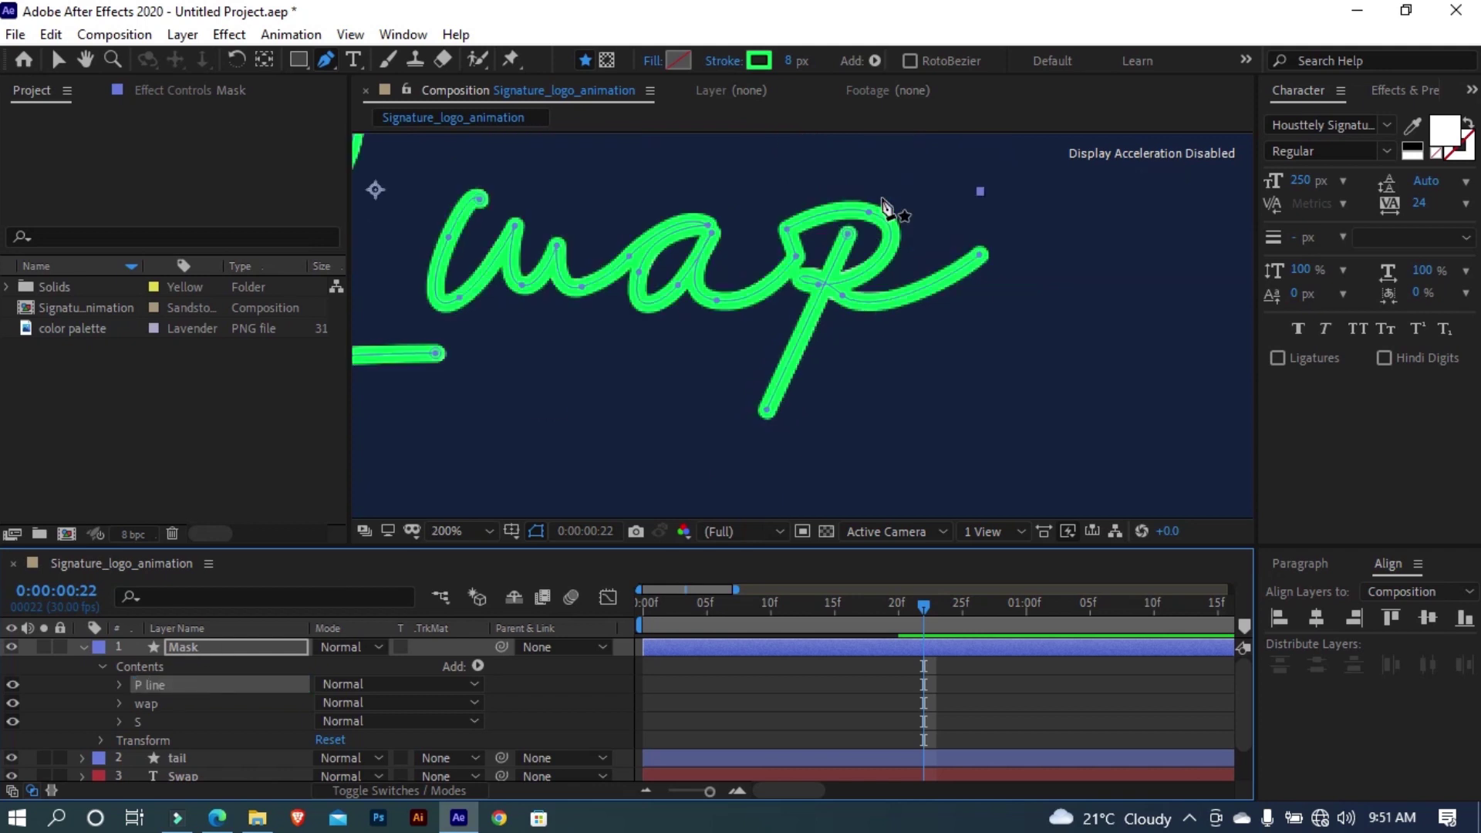
key(period)
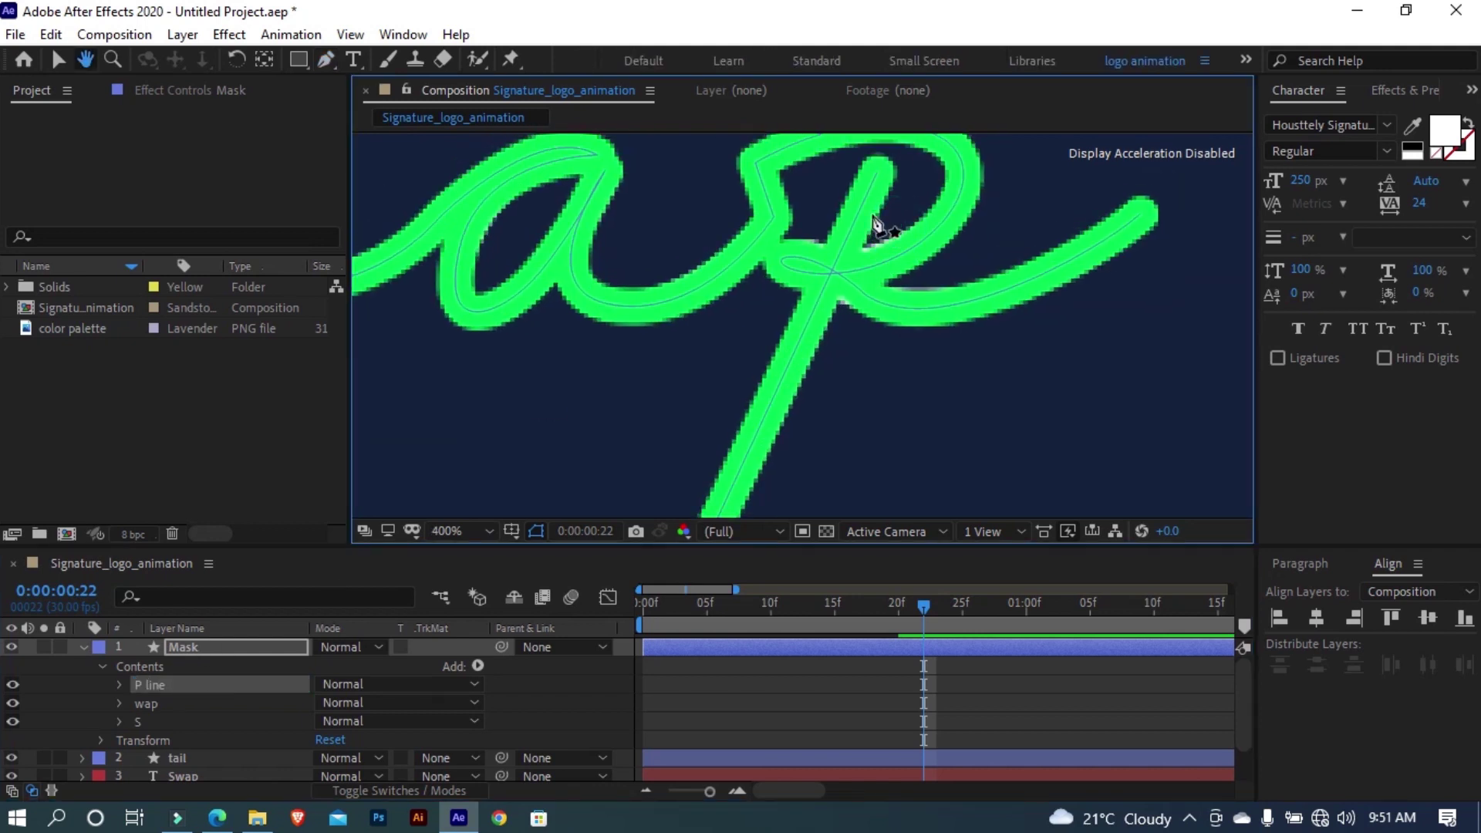
In the wap group, drag out a Bezier handle on the vertex where it crosses the p
click(158, 703)
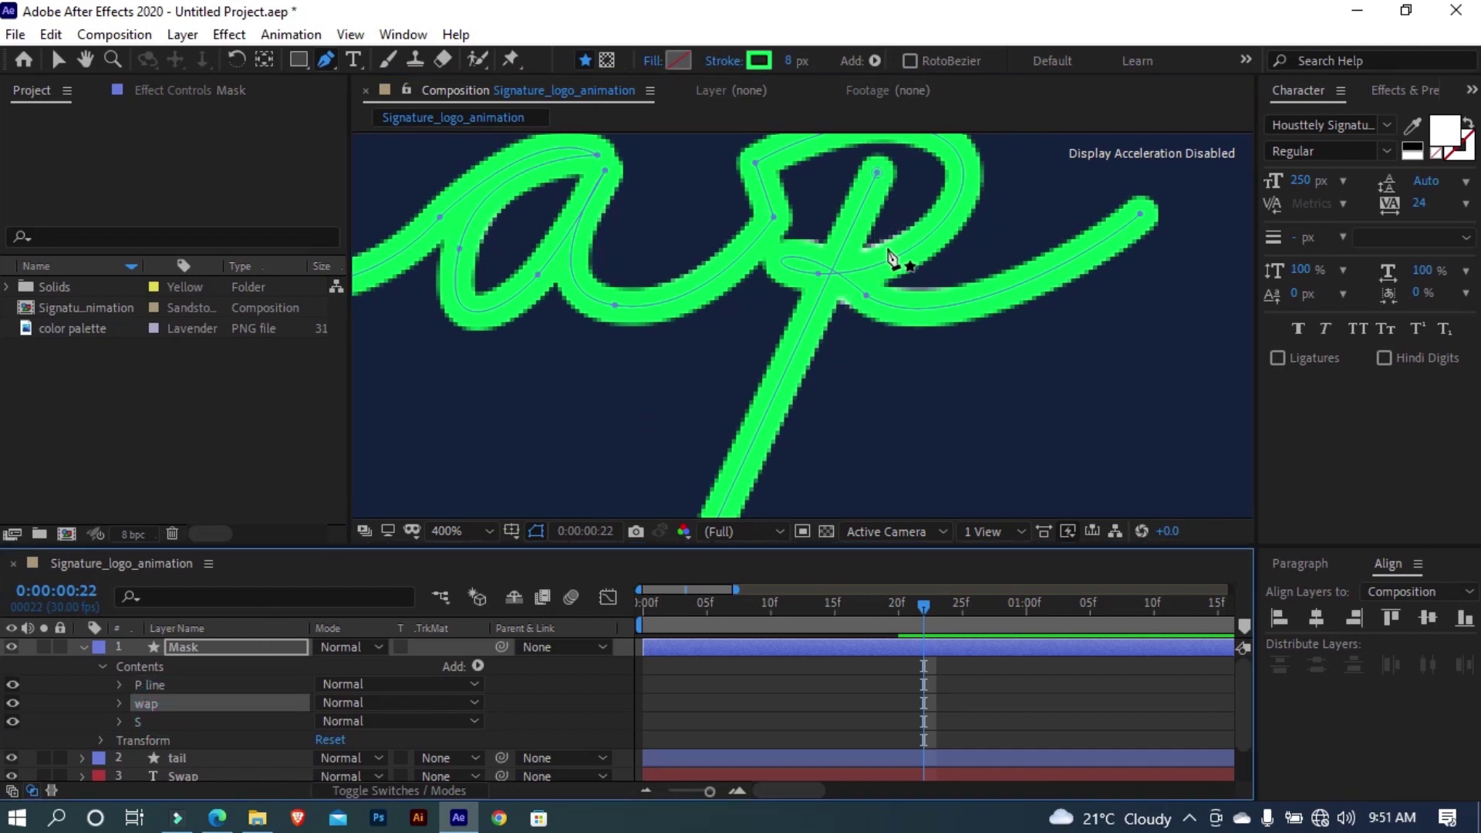
key(period)
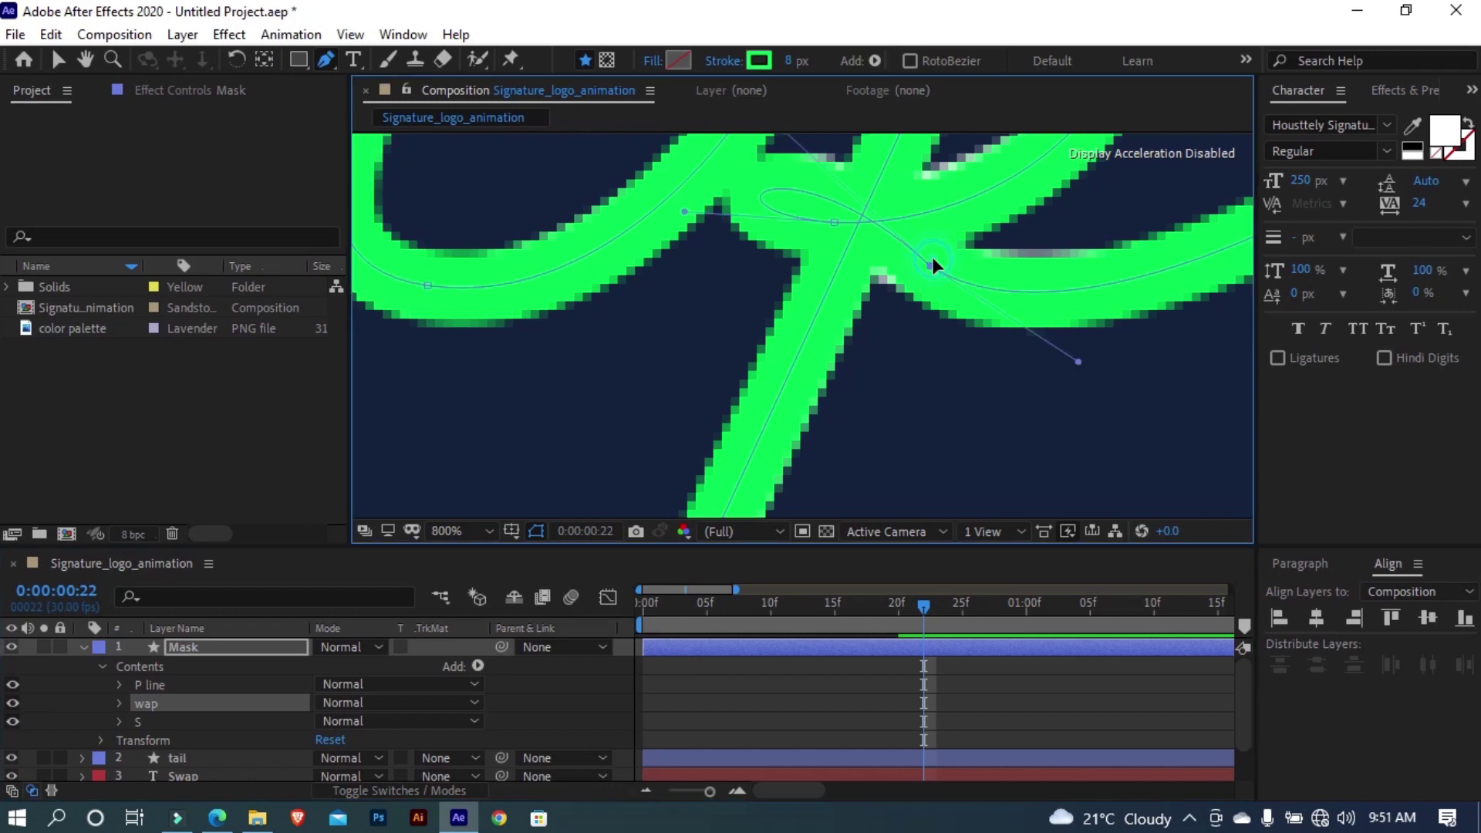
drag(929, 261, 976, 307)
key(comma)
key(g)
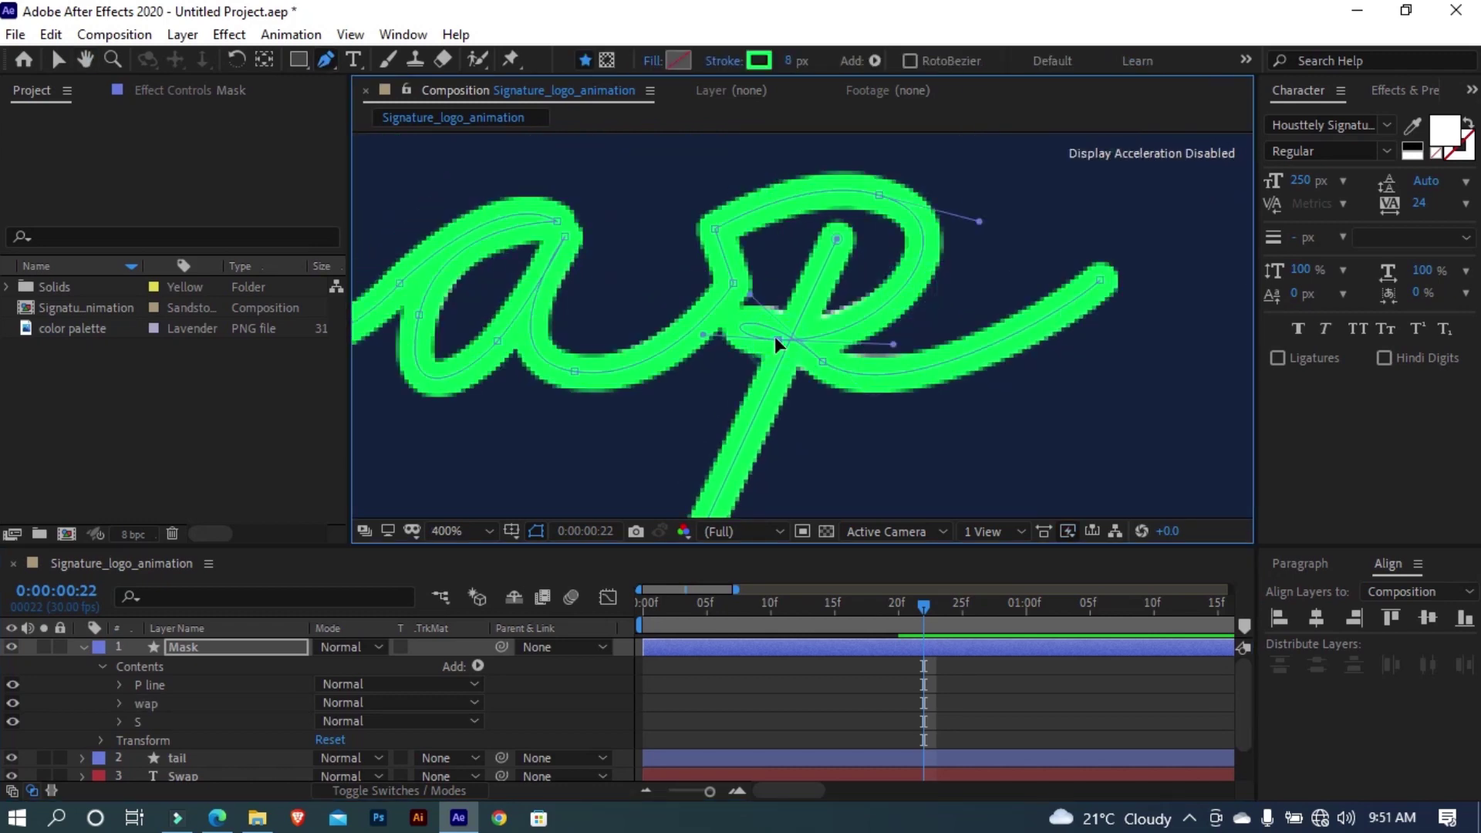
click(775, 336)
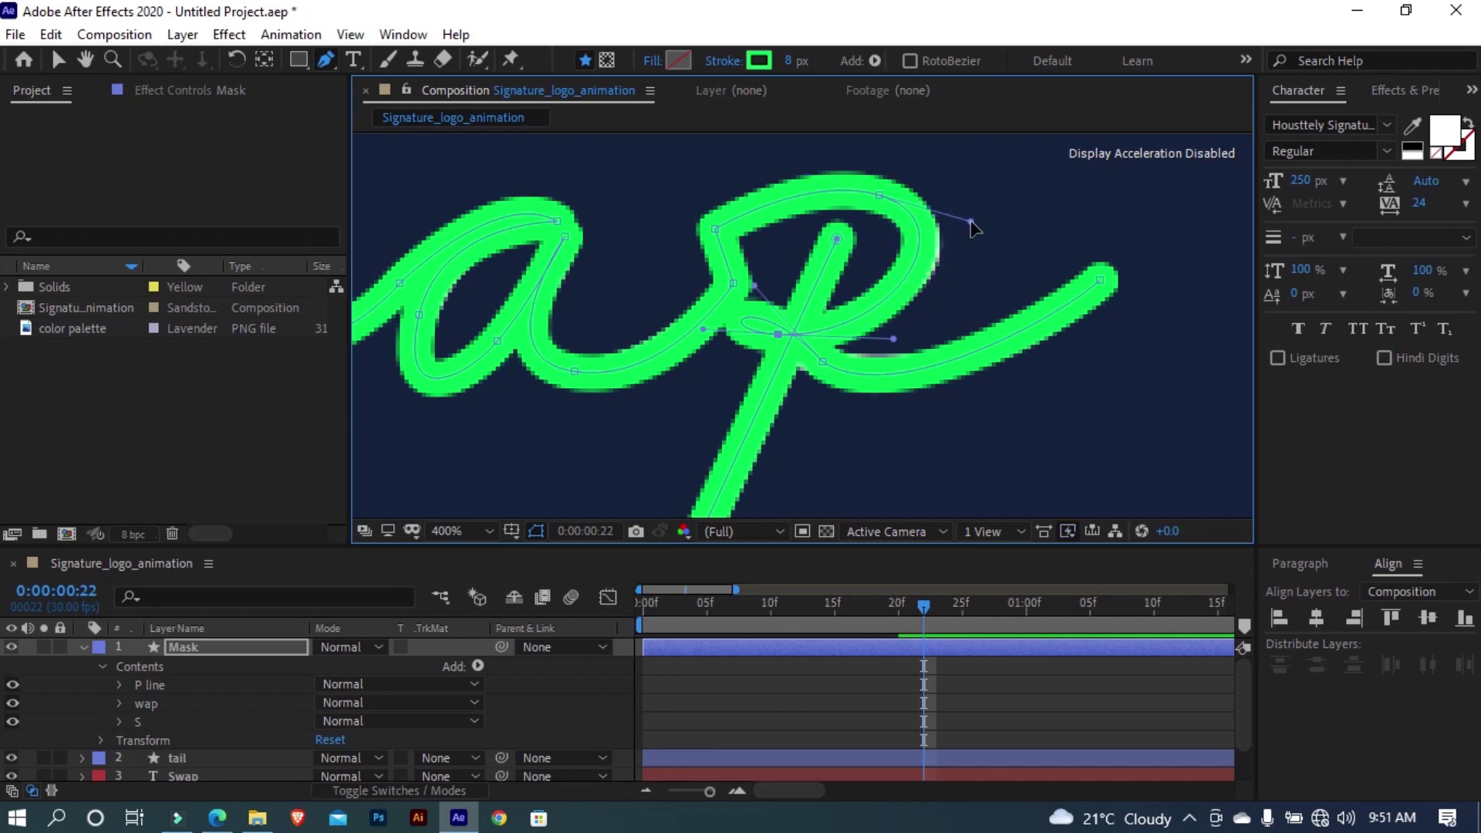
key(period)
drag(831, 394, 978, 476)
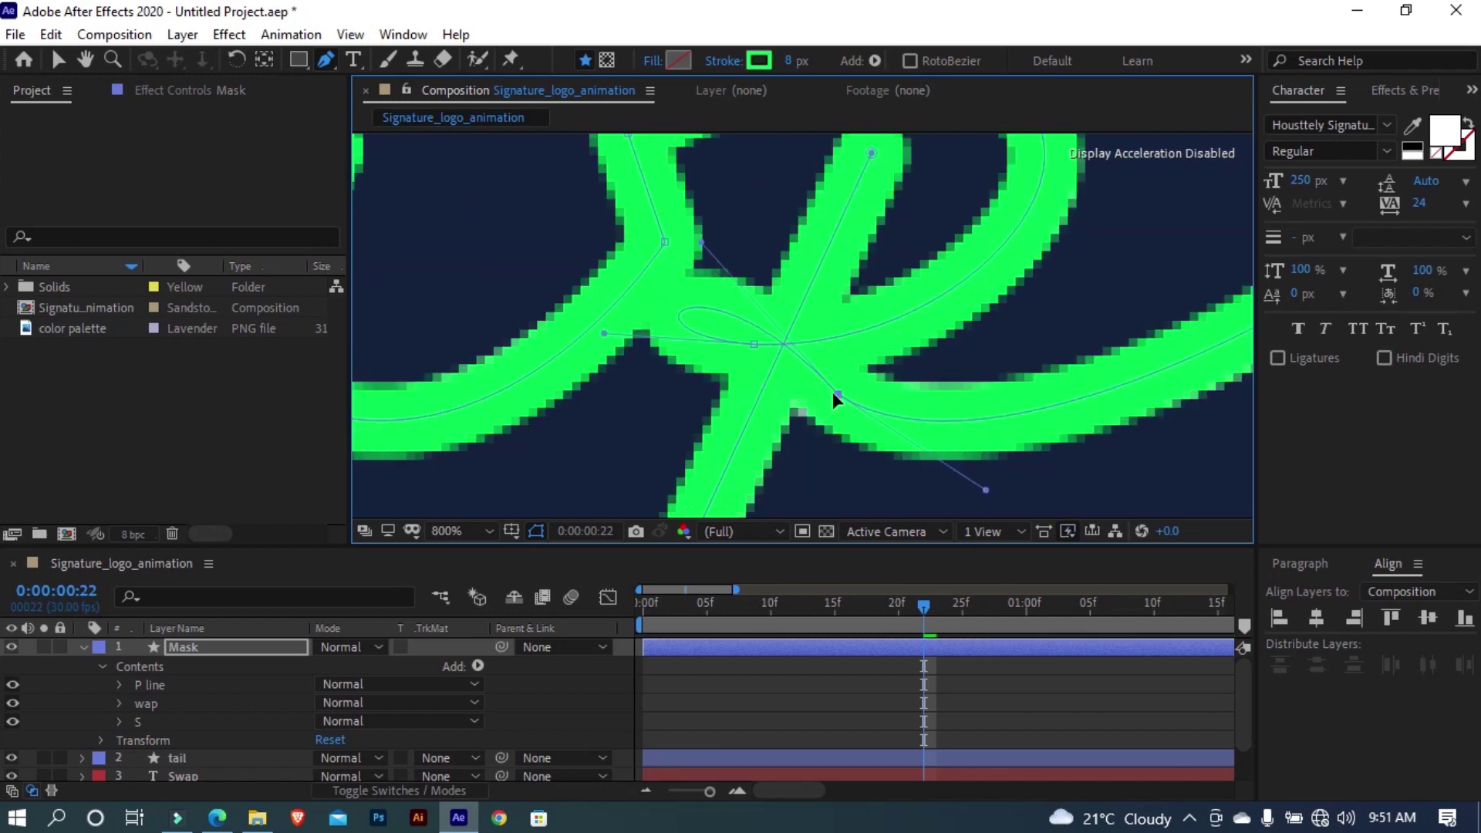
key(comma)
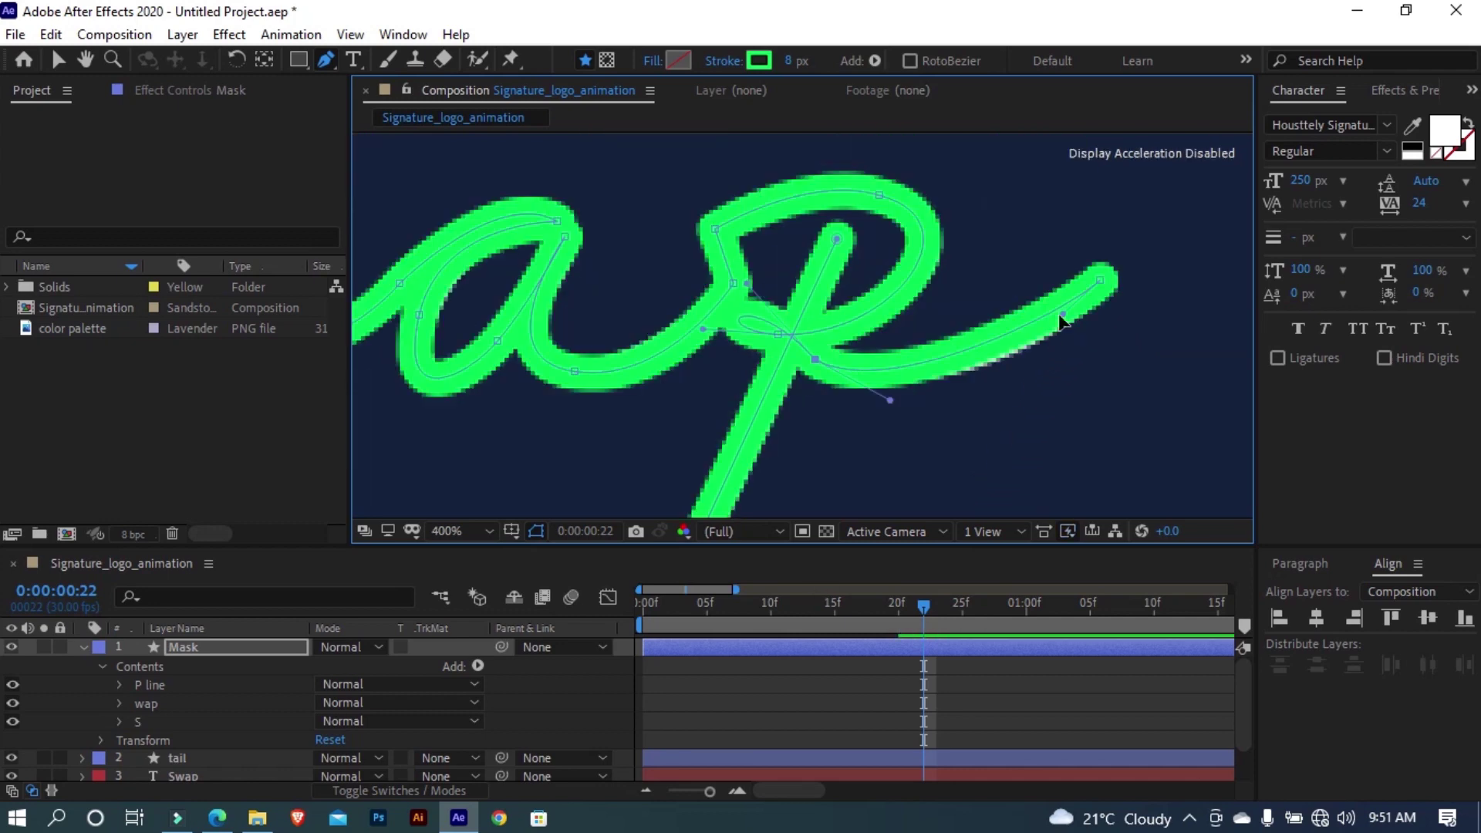
key(comma)
key(comma)
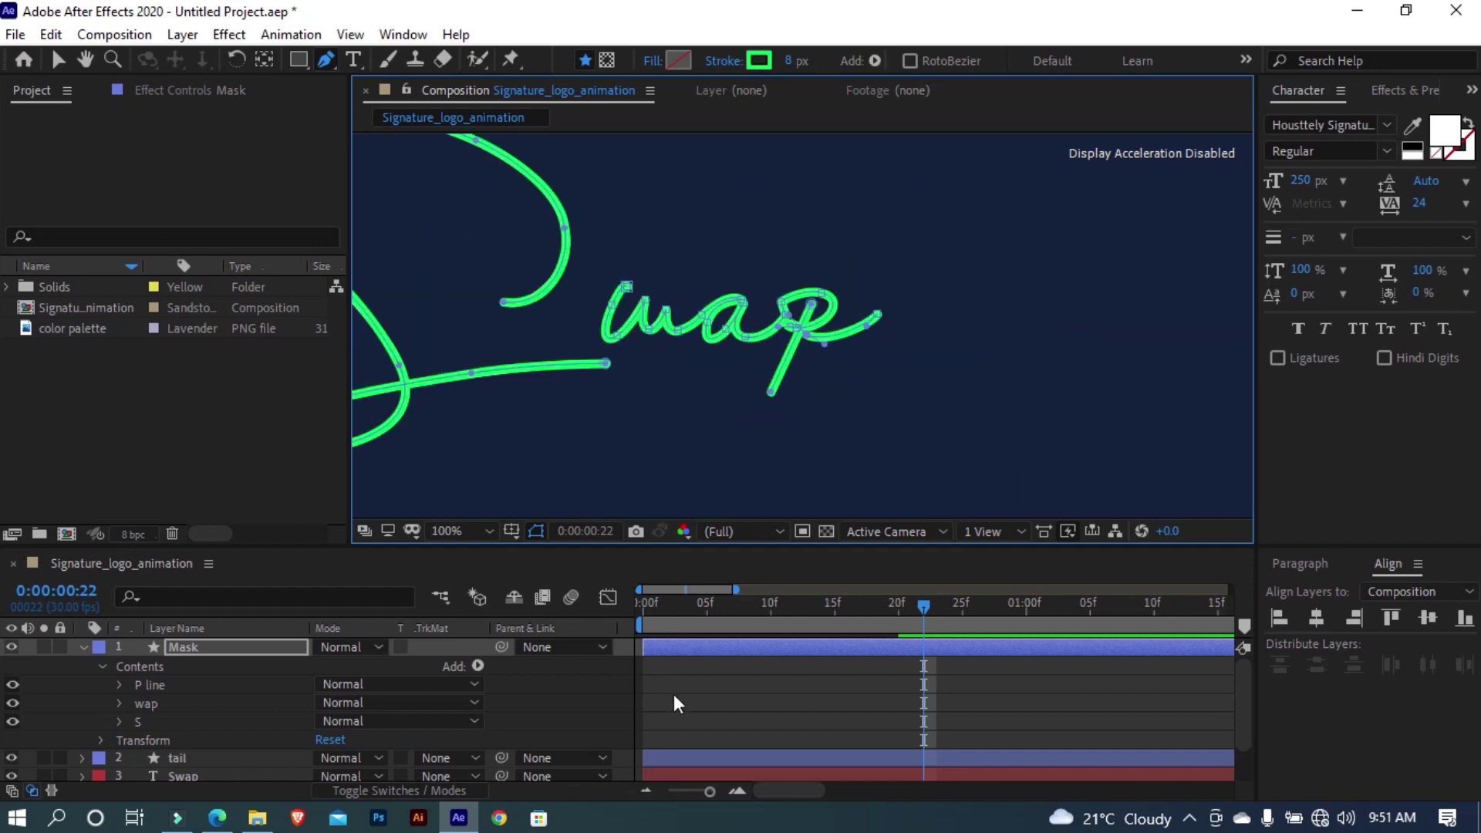
Add Trim Paths to the Mask layer's S stroke group and expand its Start, End and Offset
click(677, 704)
key(comma)
key(comma)
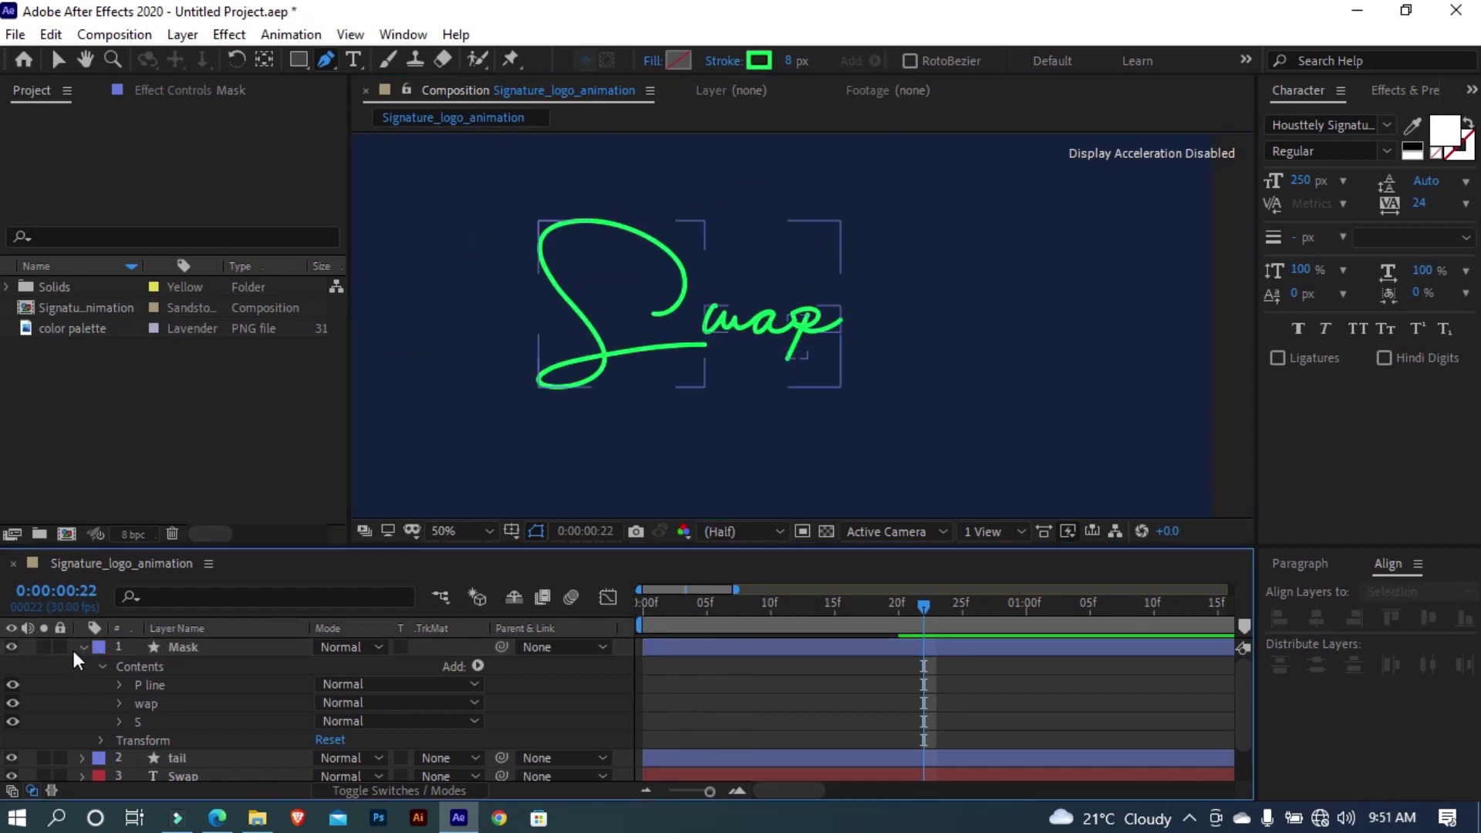
click(150, 721)
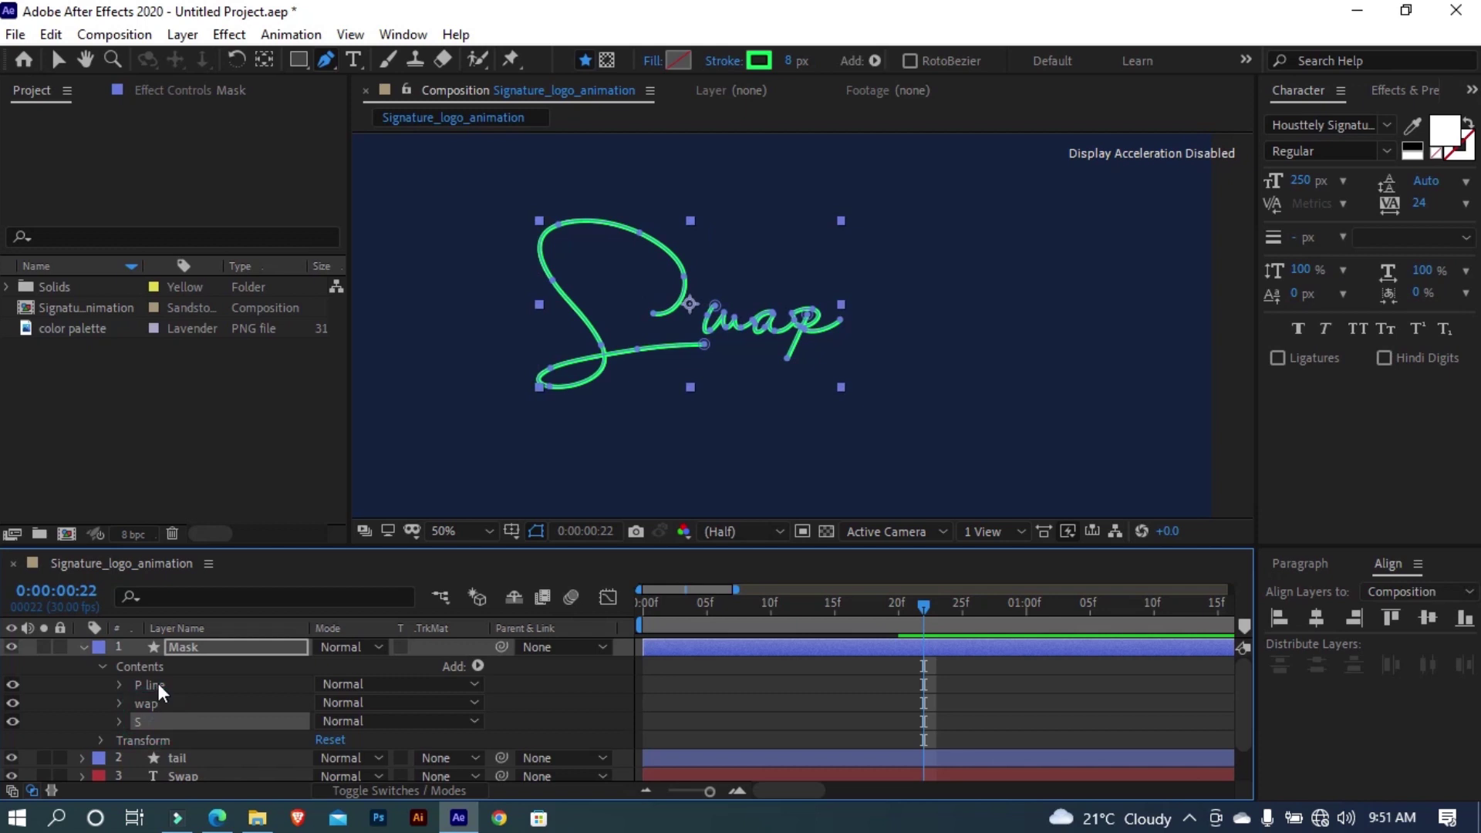
click(119, 721)
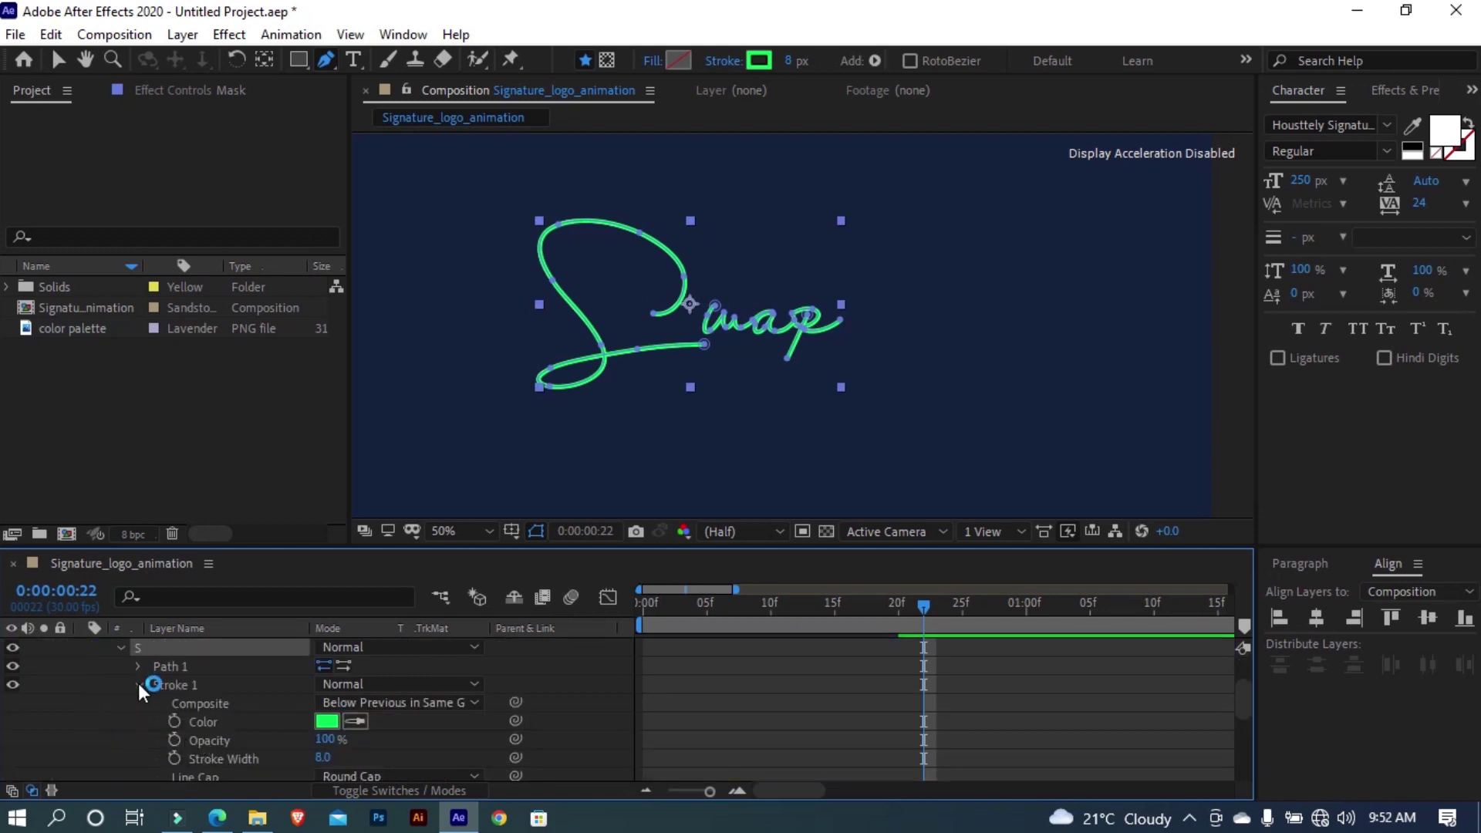
scroll(137, 683, up, 3)
click(119, 702)
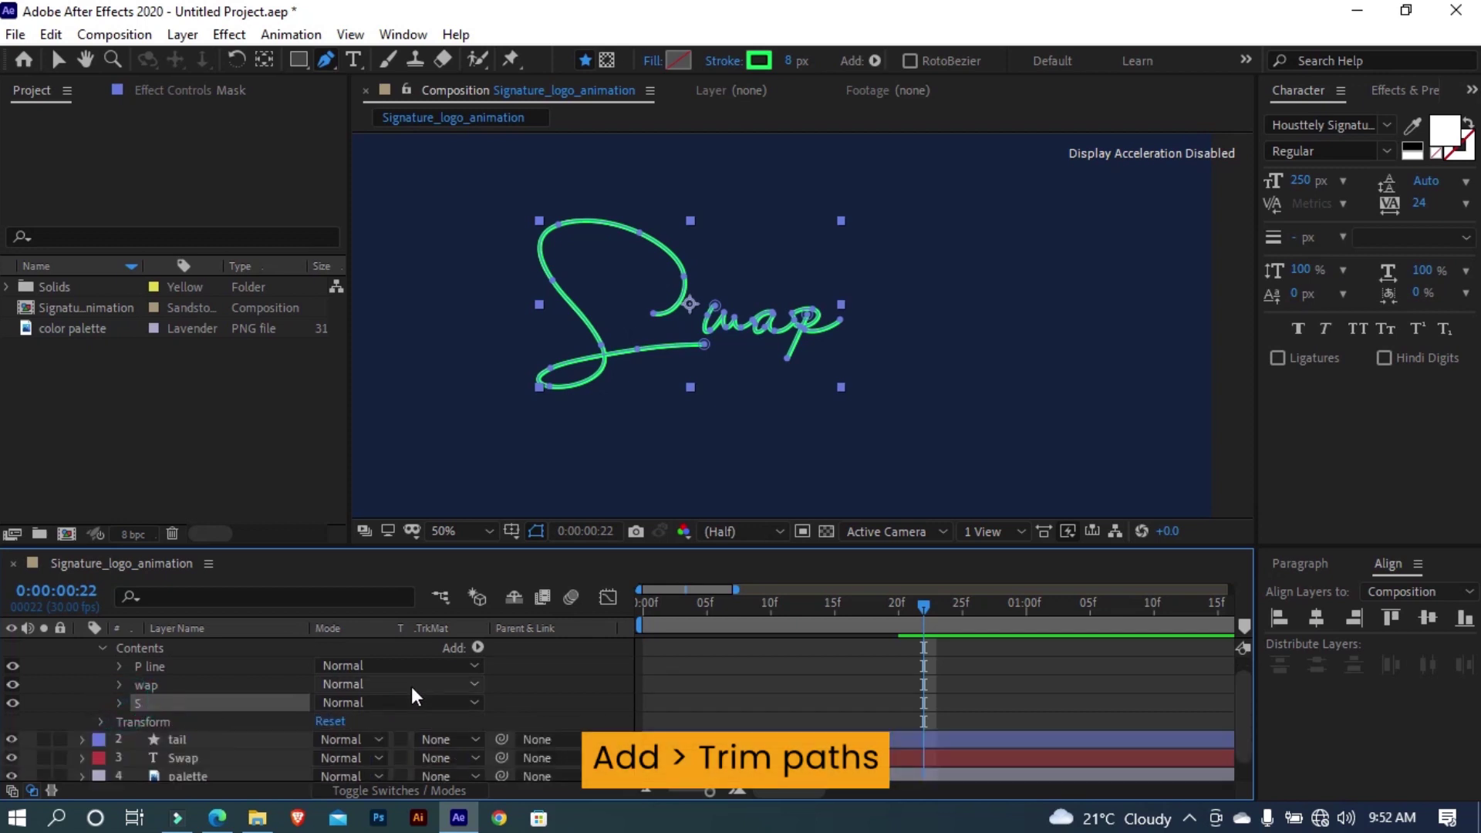
click(477, 646)
click(547, 522)
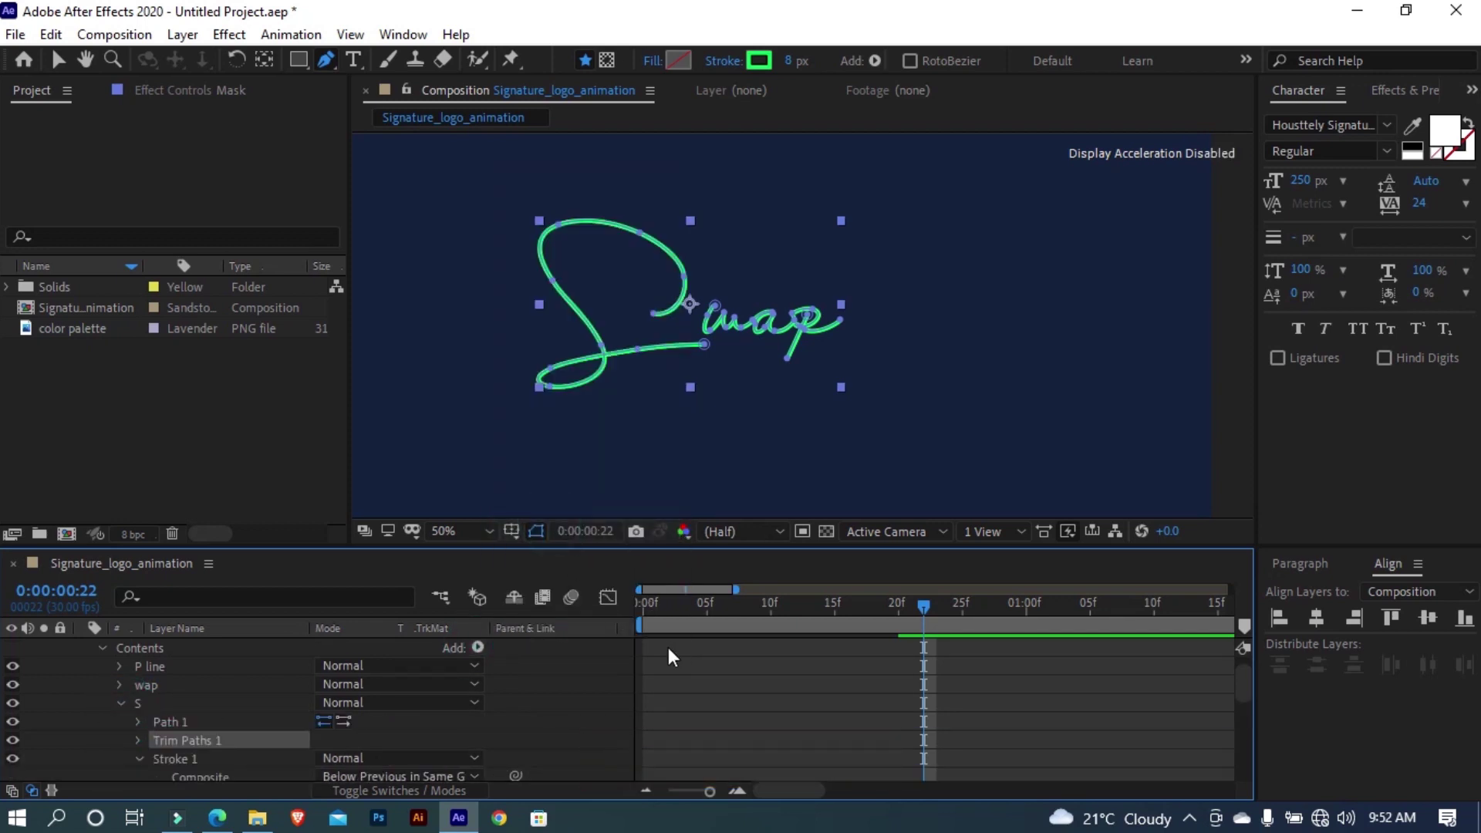
scroll(182, 668, down, 2)
click(138, 704)
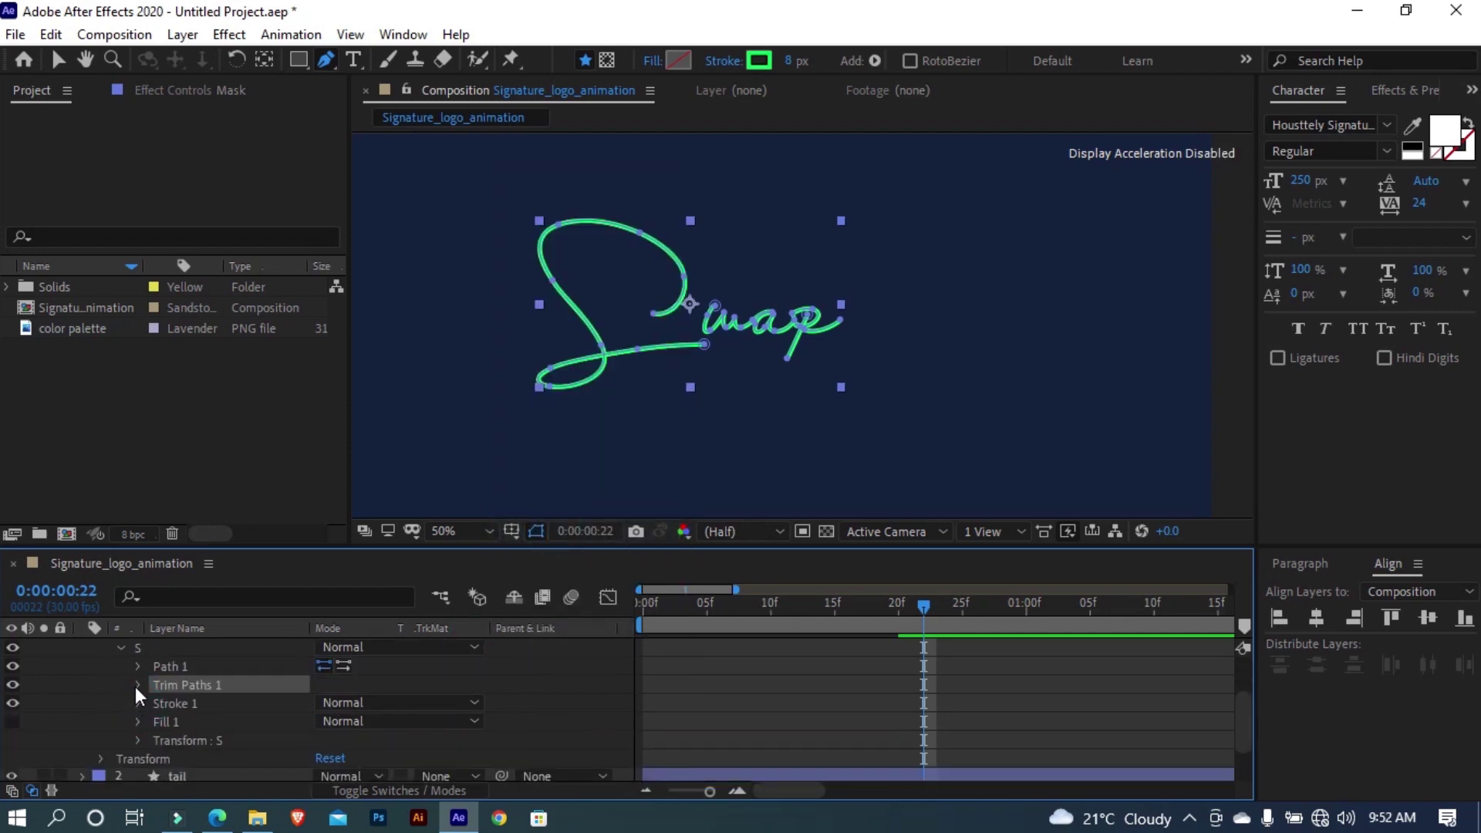
click(137, 685)
Set a Trim Paths End keyframe of 0% at frame 14
drag(747, 611, 821, 603)
click(176, 723)
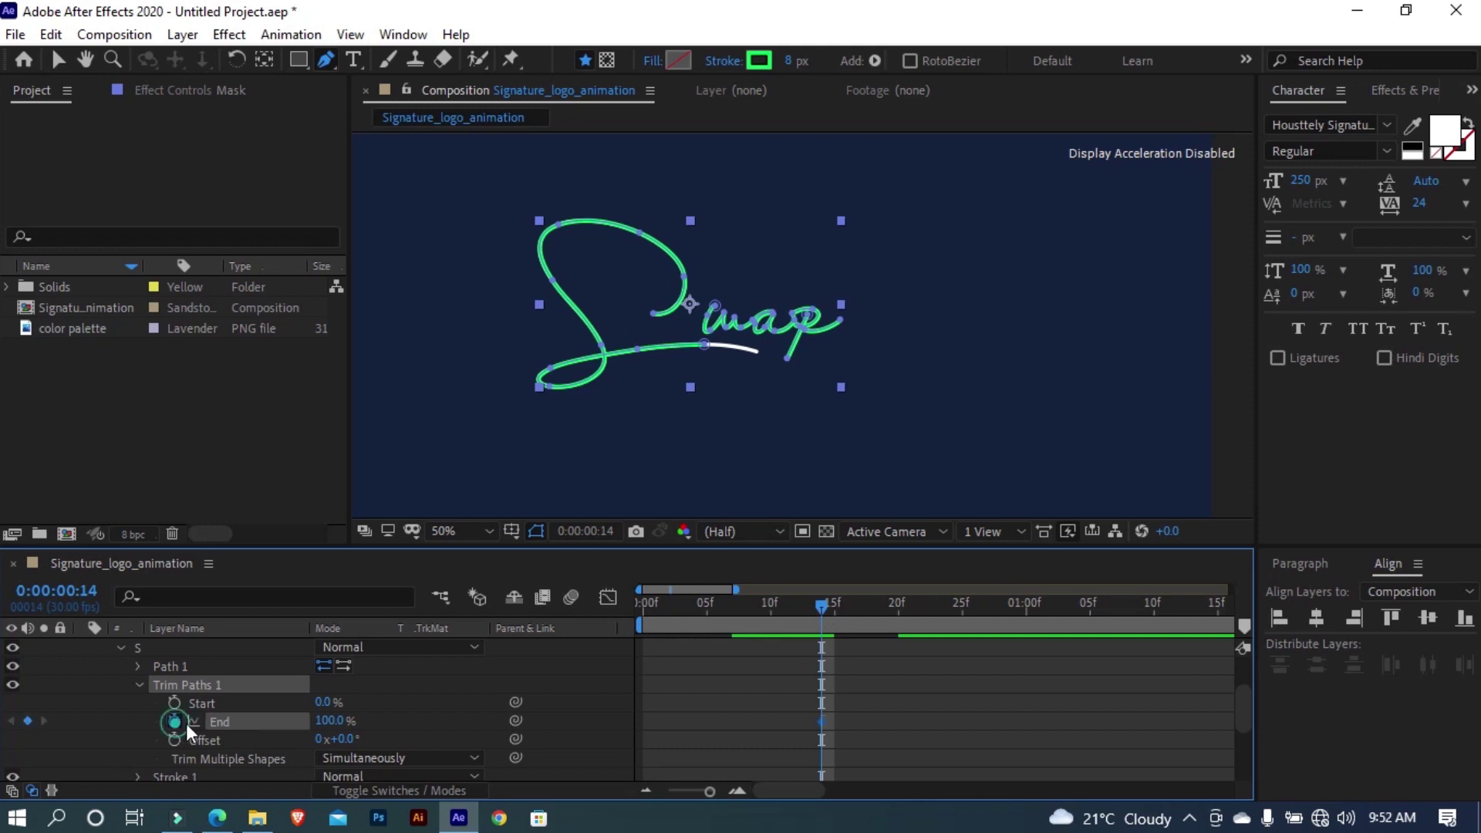
click(332, 720)
text(0)
click(1012, 578)
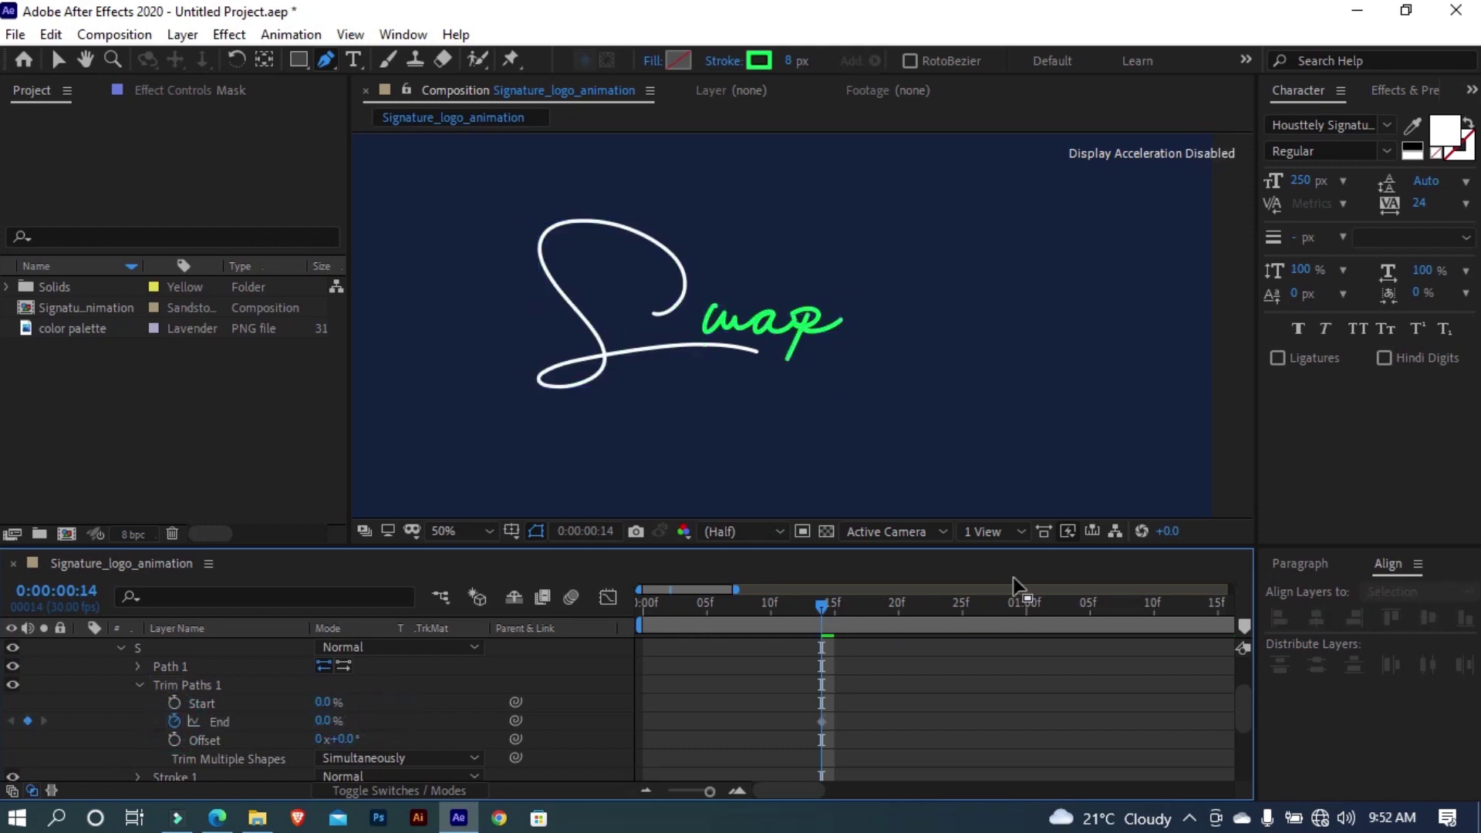
Set End to 100% at frame 25 and select both End keyframes
drag(833, 631, 970, 652)
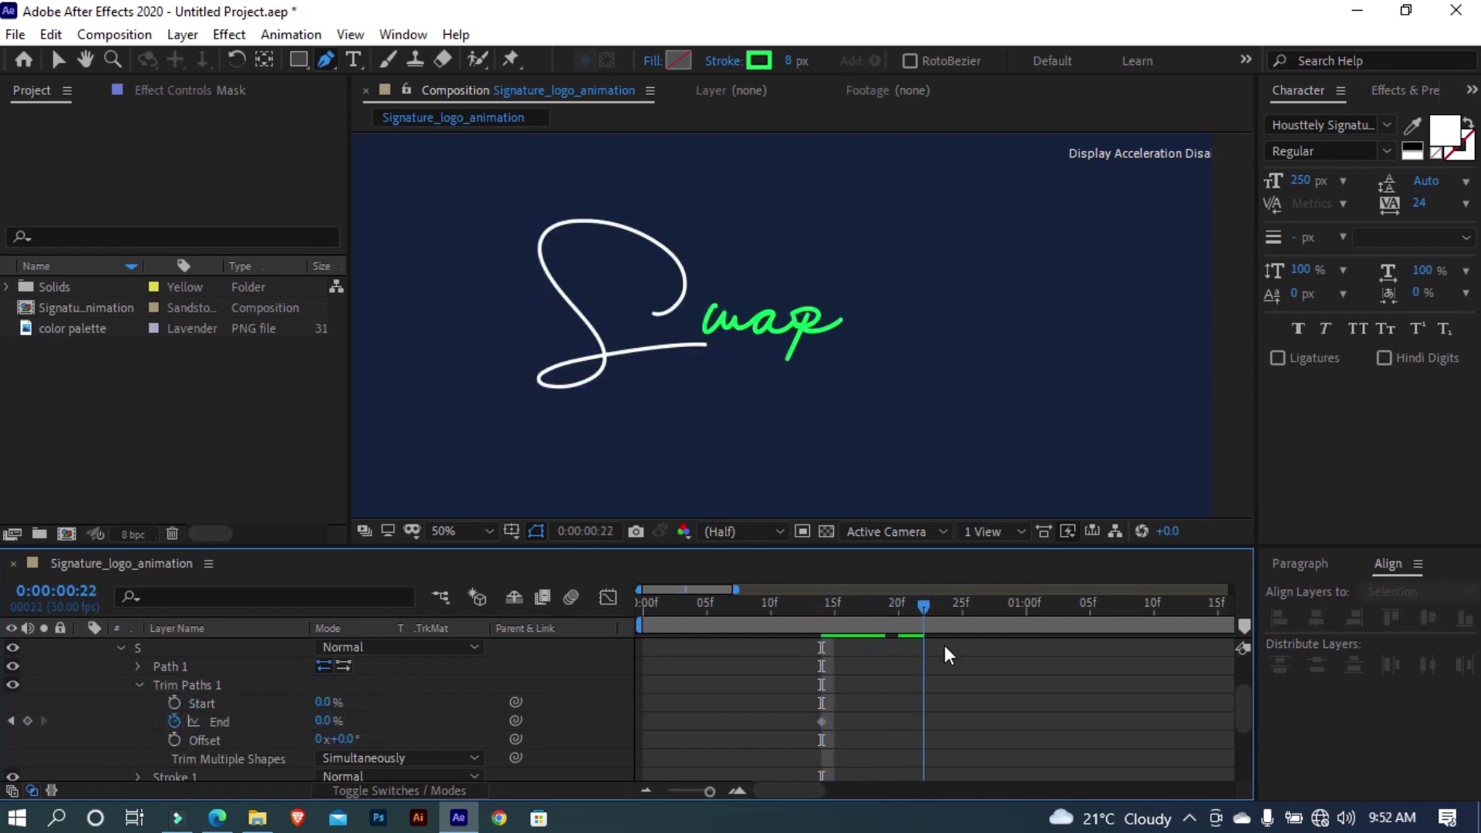
click(905, 720)
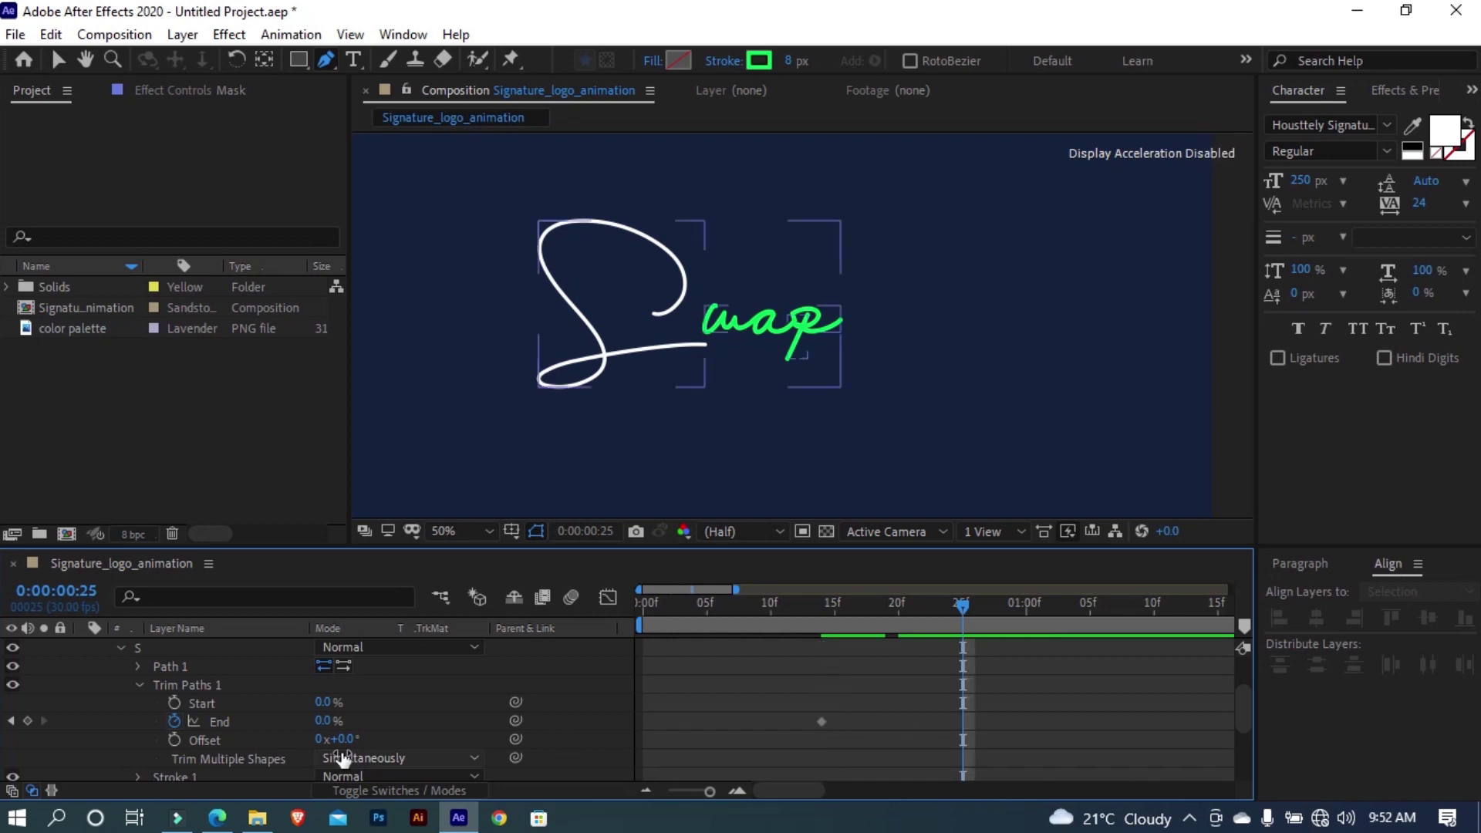
click(328, 721)
text(100)
key(Return)
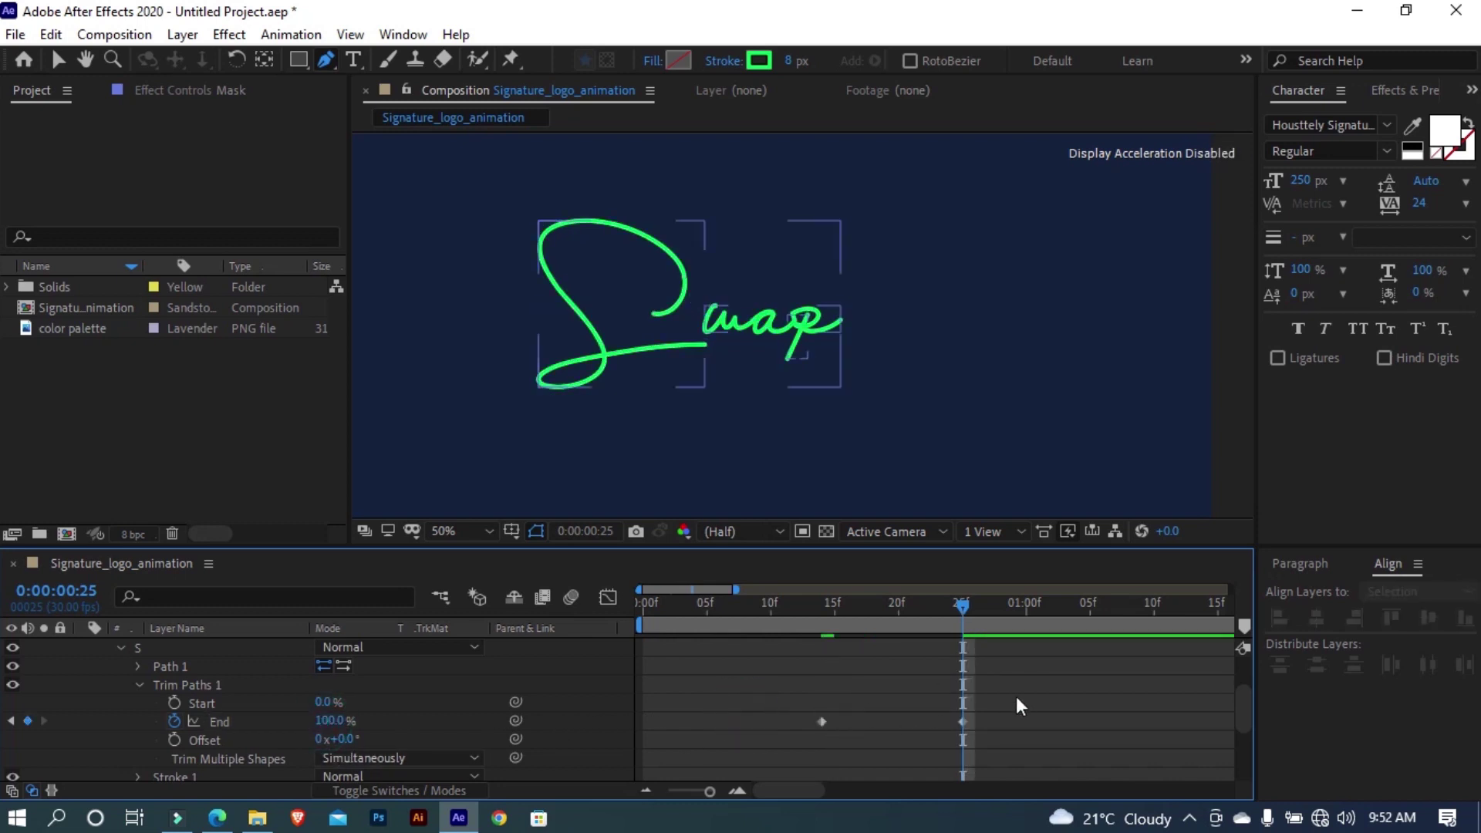
drag(1016, 696, 766, 733)
Apply Easy Ease to both S stroke End keyframes and preview the draw-on
right_click(822, 722)
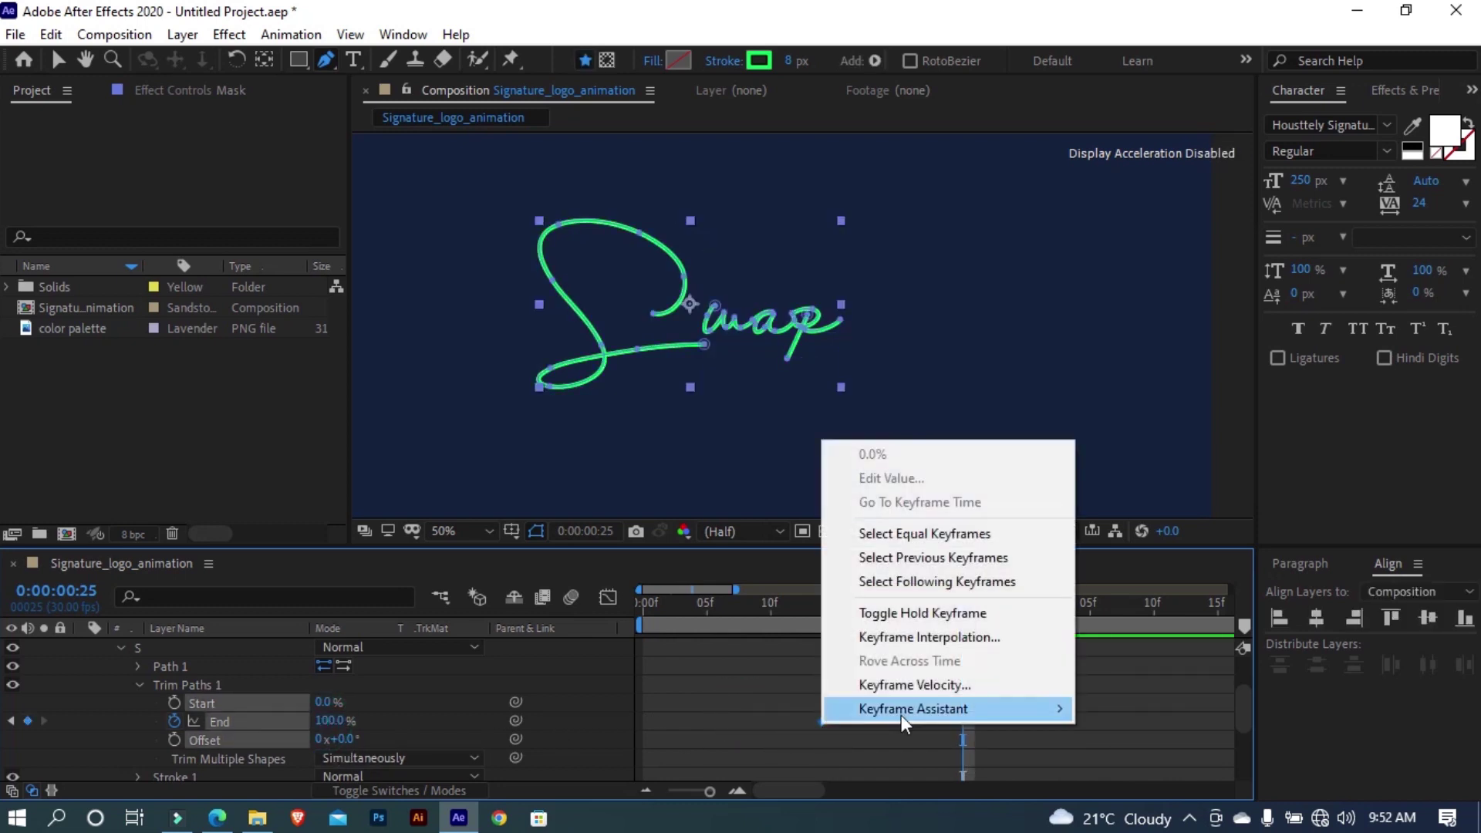
mouse_move(901, 708)
click(622, 541)
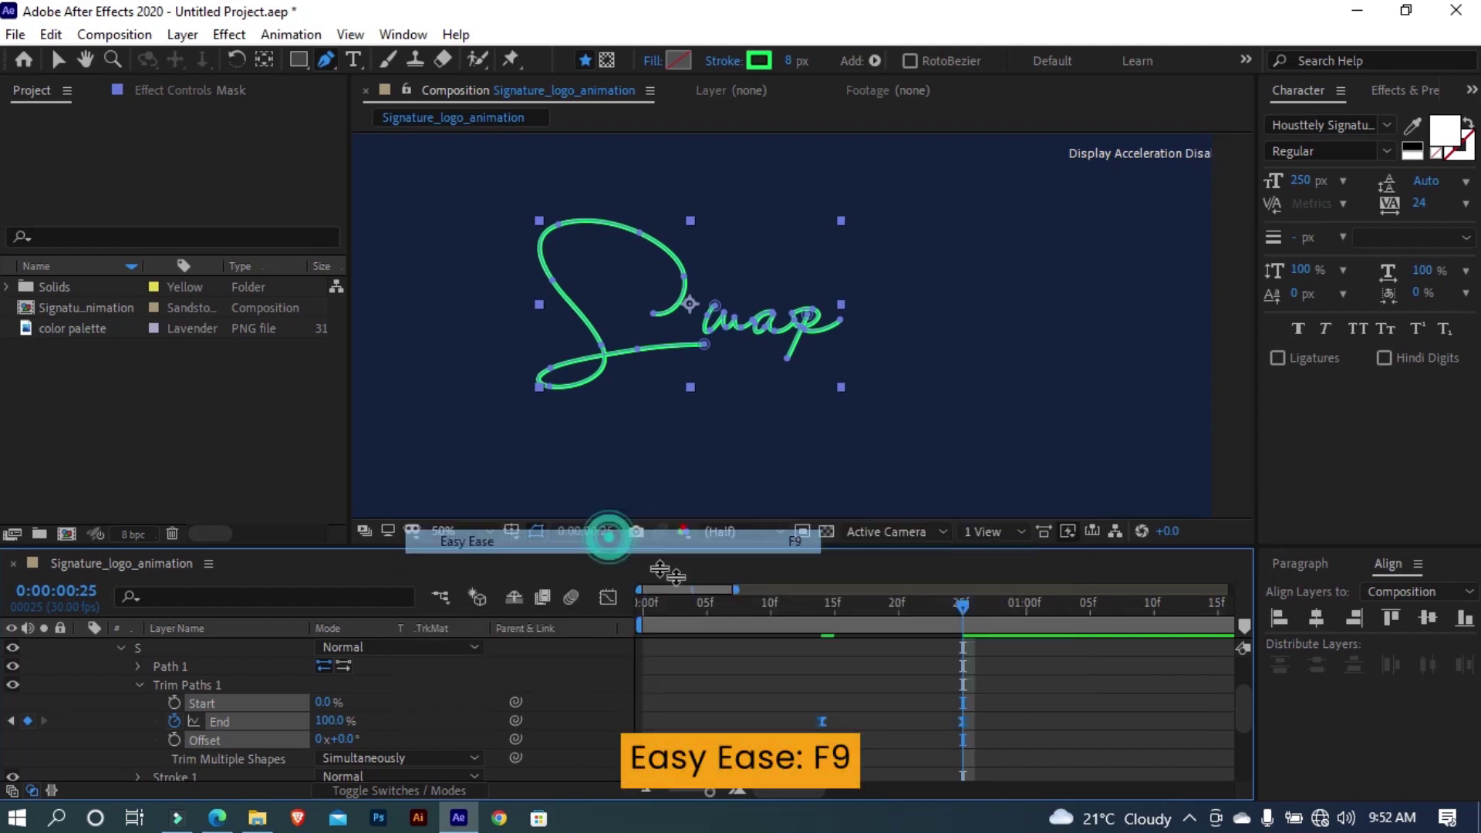
click(810, 626)
key(space)
click(866, 683)
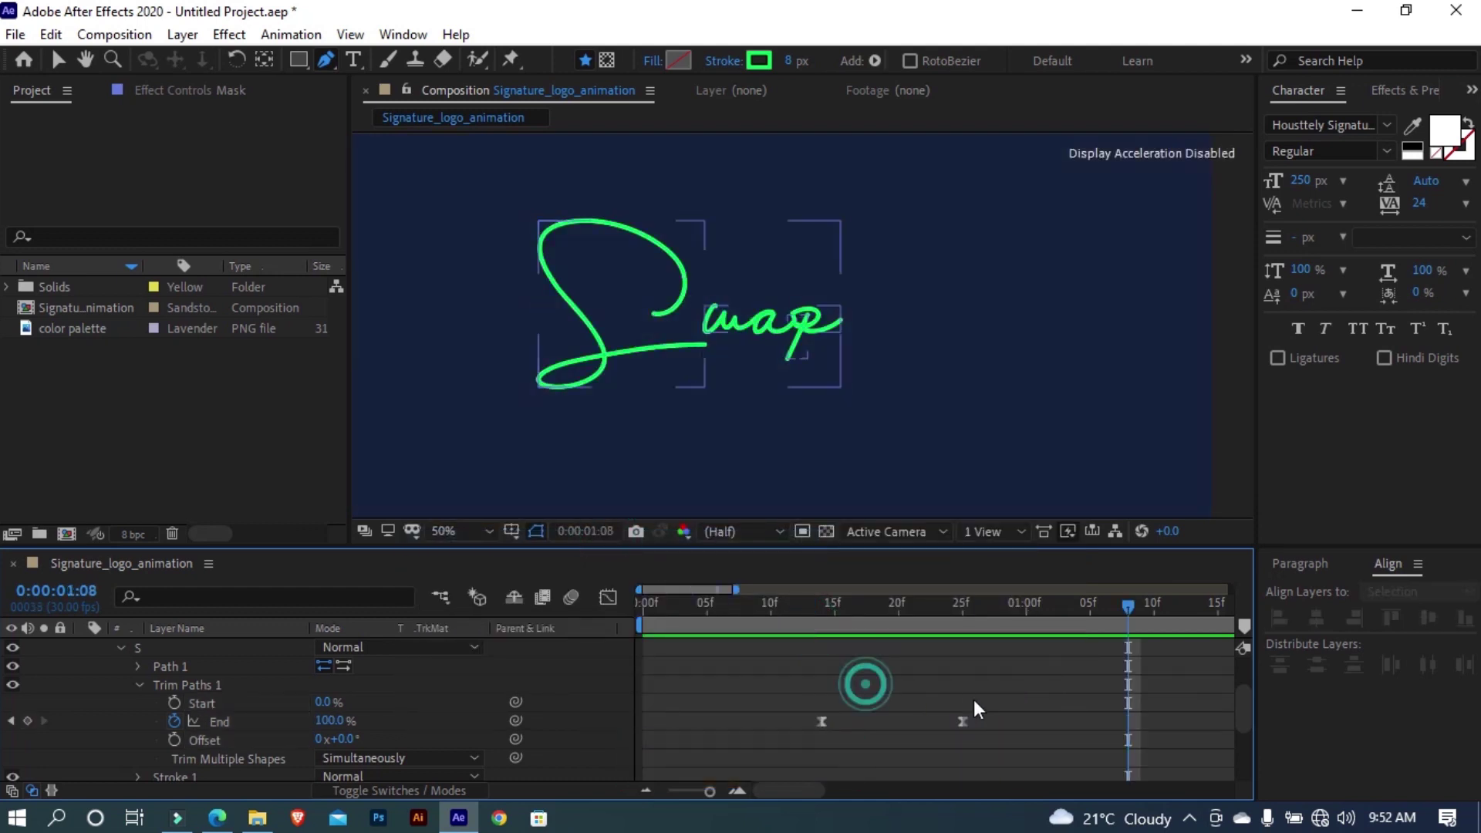
Select the End keyframes and show their speed graph in the Graph Editor
click(962, 722)
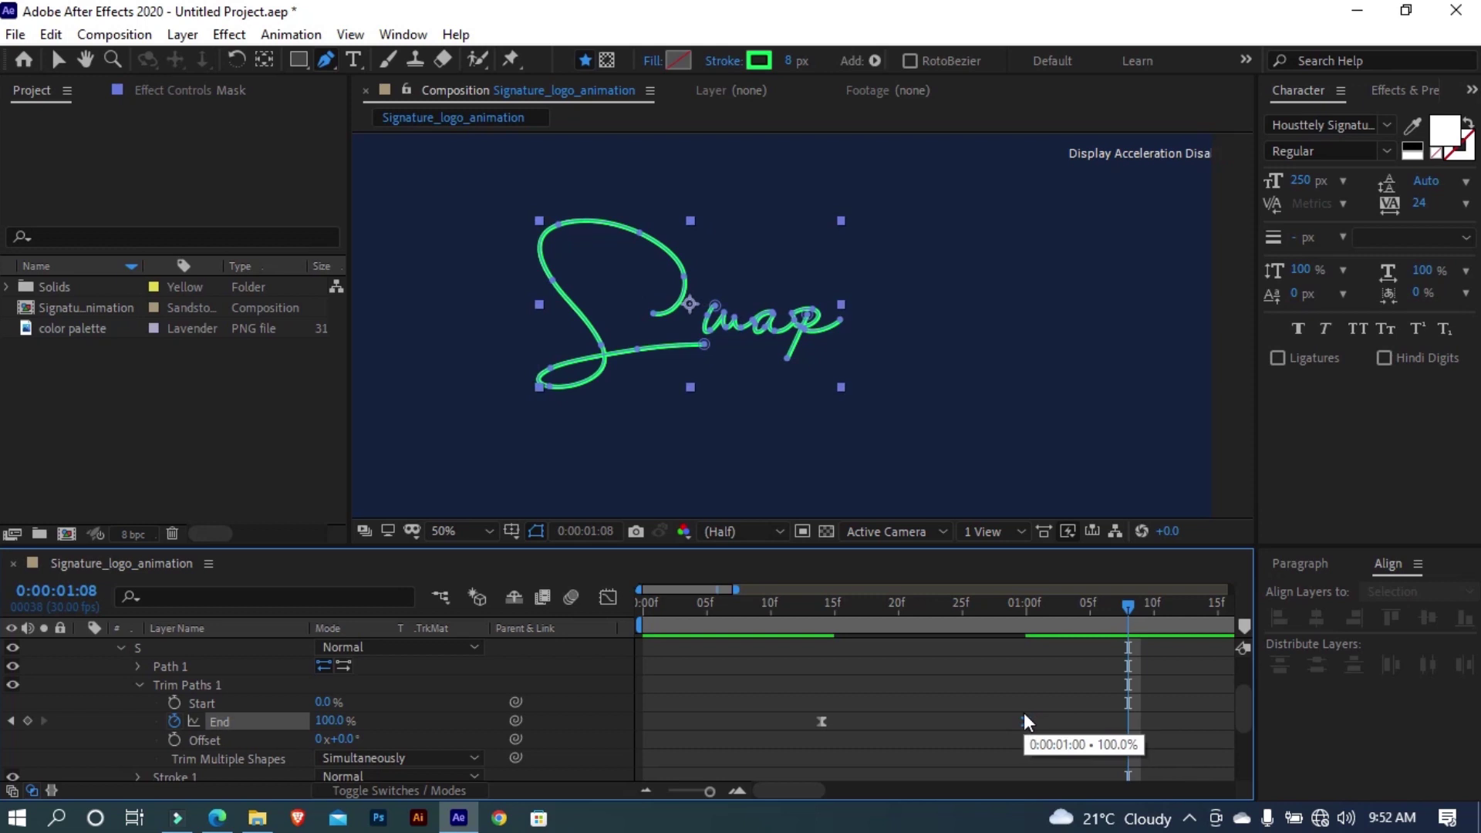
click(810, 625)
click(822, 722)
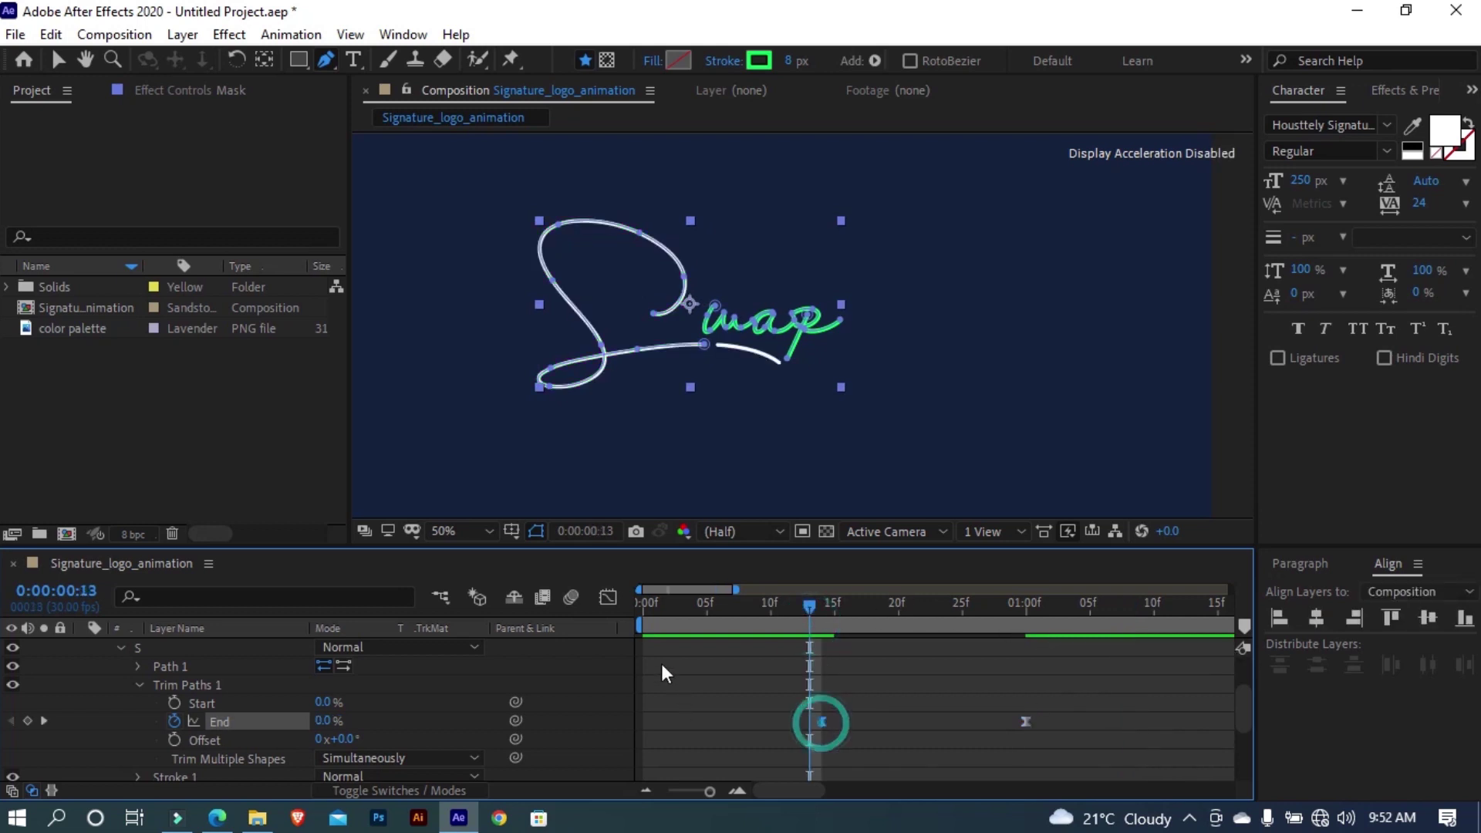
click(608, 598)
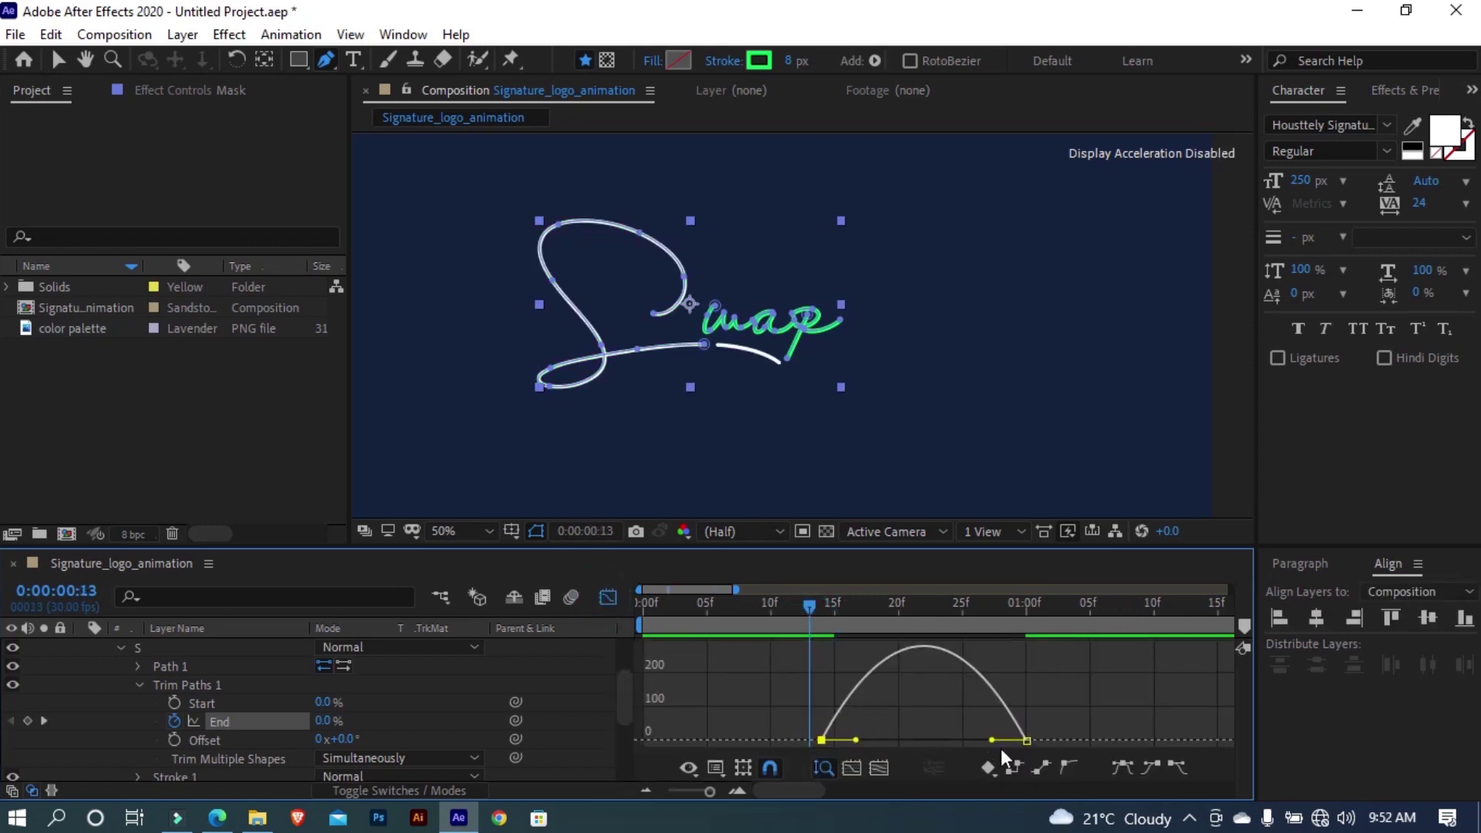
Drag the End speed-curve influence handles inward for a sharp middle peak, then preview
key(v)
drag(993, 740, 964, 742)
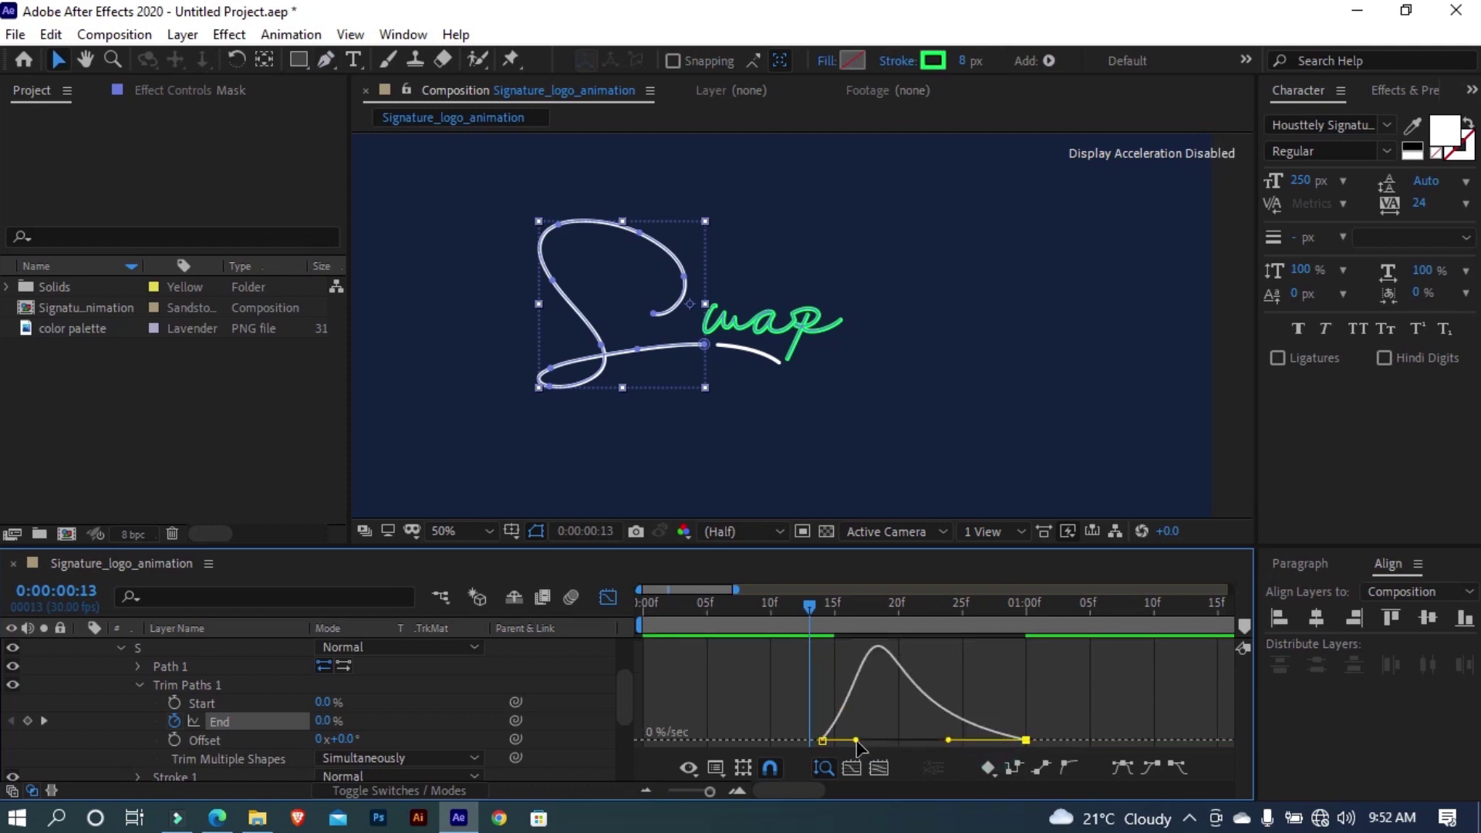
mouse_move(857, 740)
mouse_down()
mouse_move(884, 740)
mouse_move(815, 714)
mouse_up()
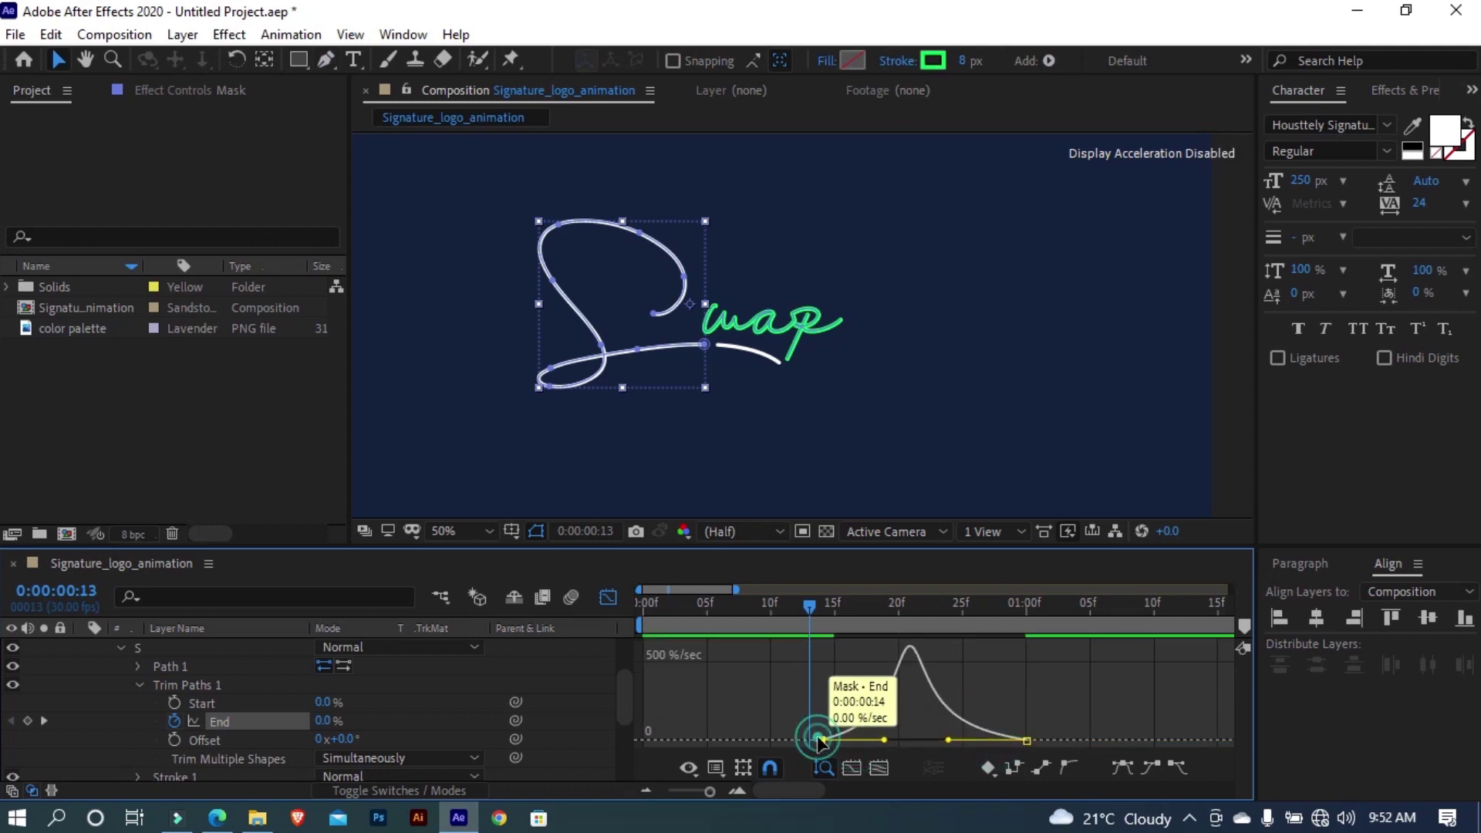
click(810, 695)
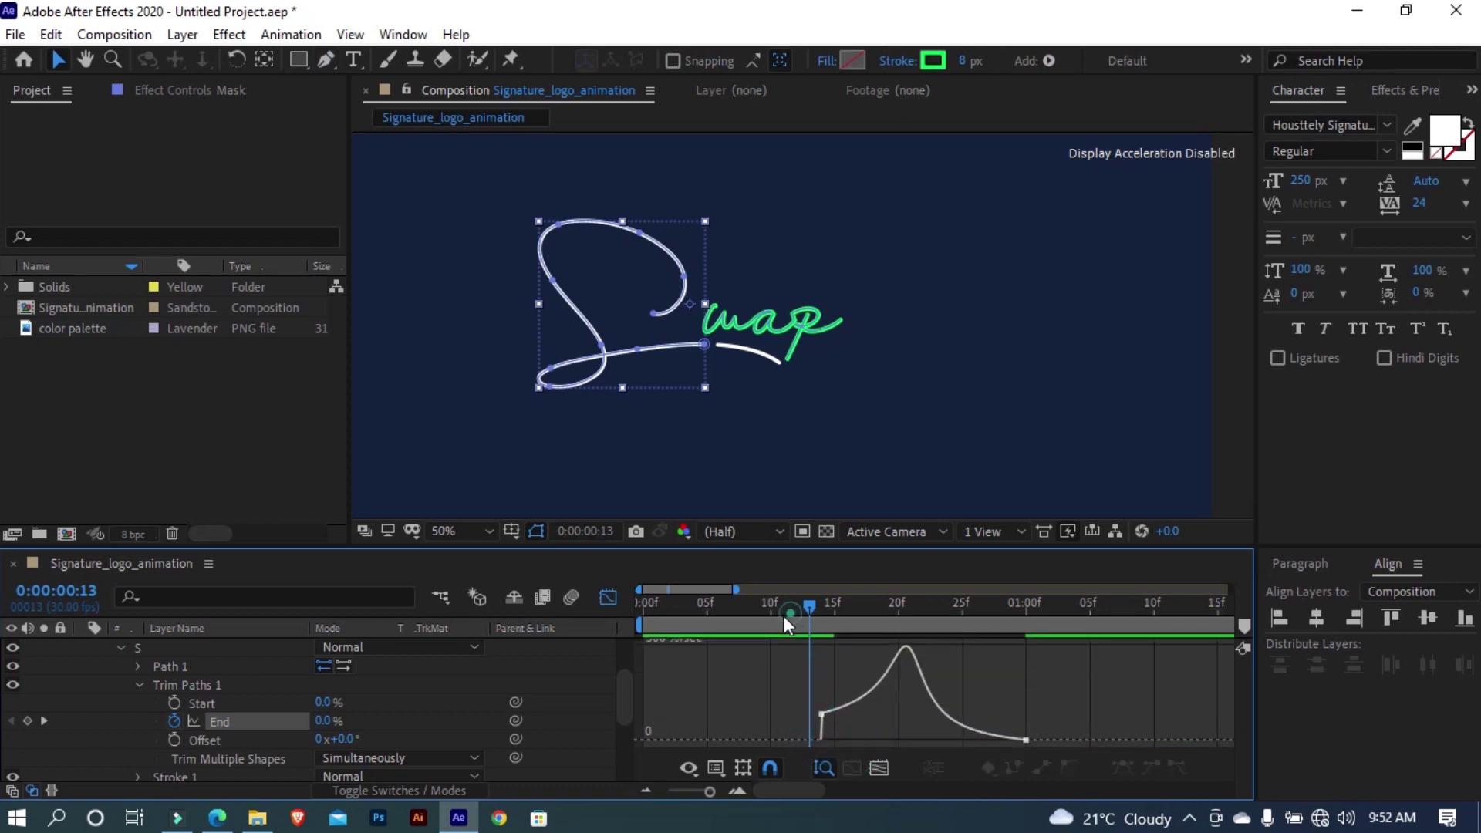
drag(784, 610, 640, 608)
key(space)
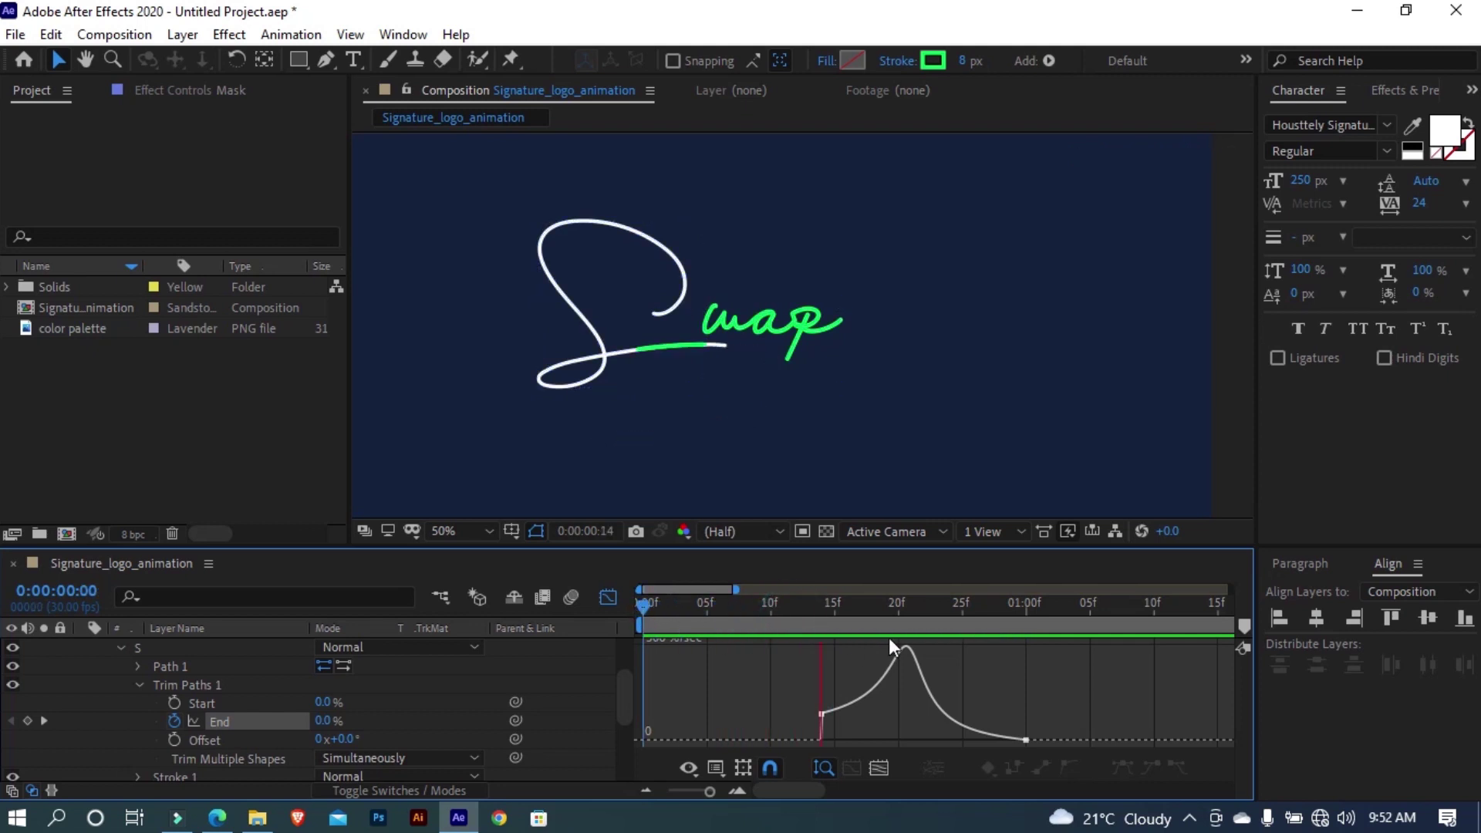
scroll(300, 670, up, 3)
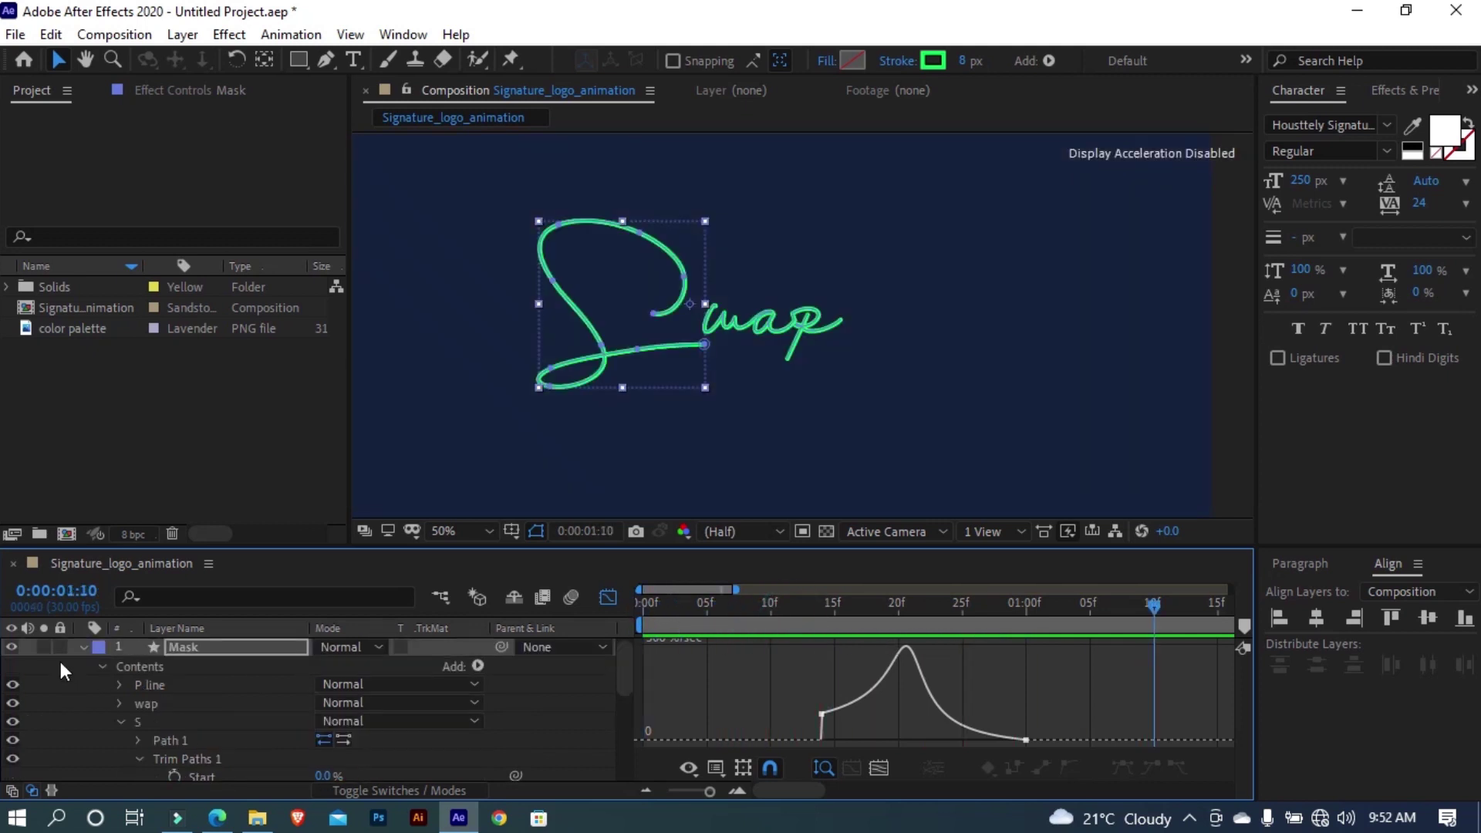
Close the speed graph and move the Mask layer directly above Swap
click(83, 648)
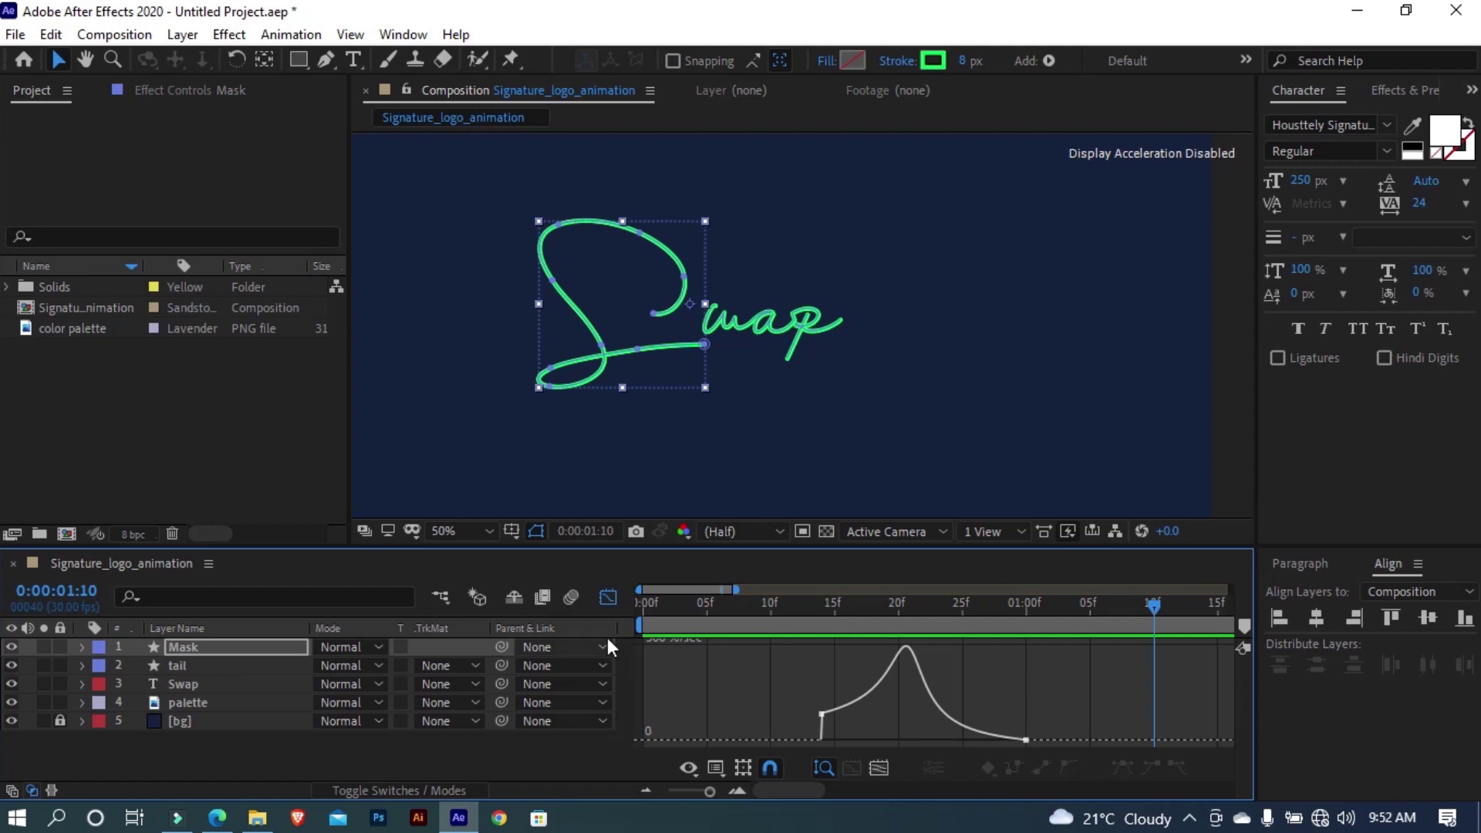
click(608, 598)
click(439, 757)
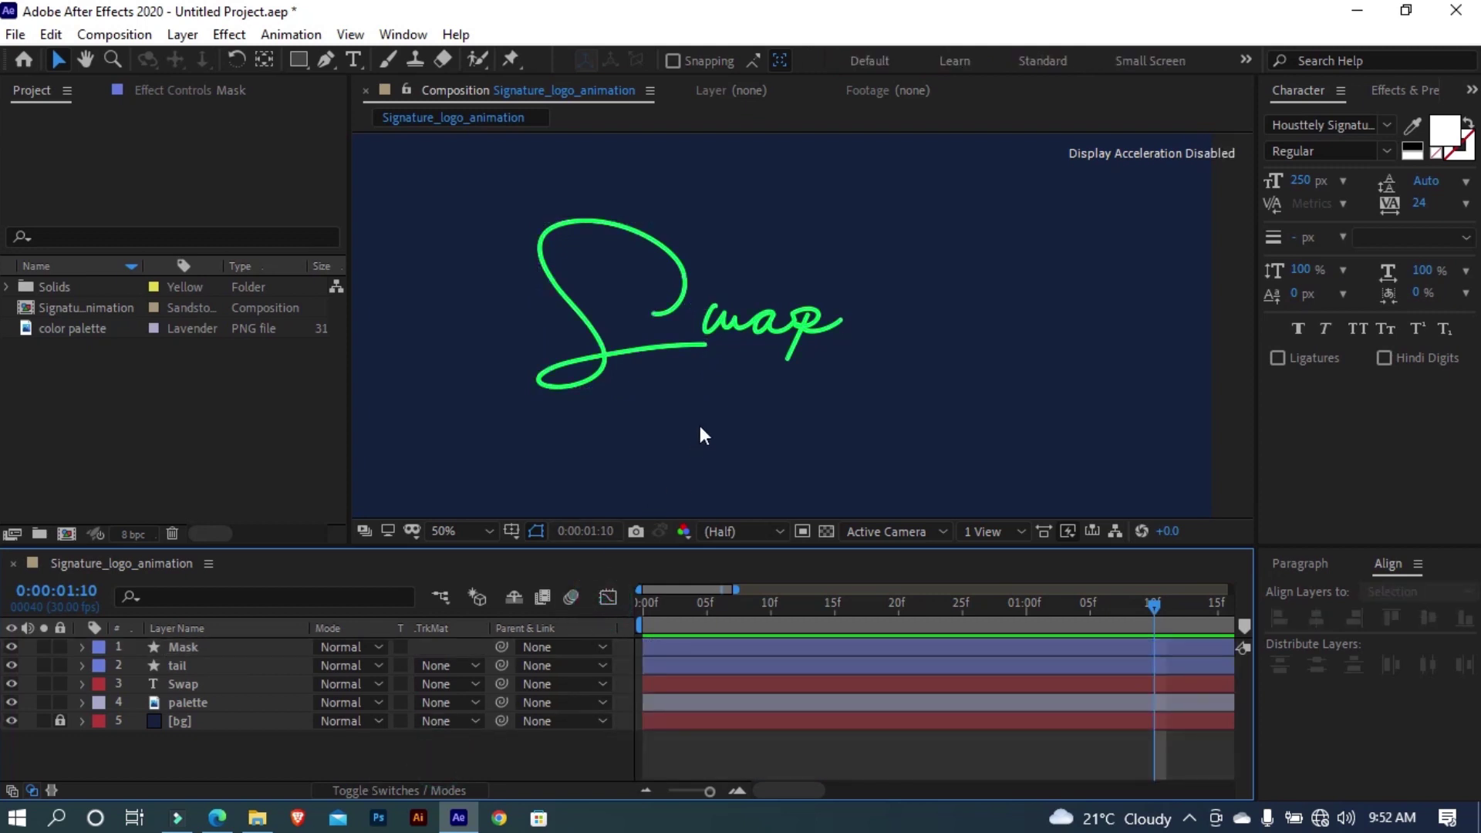
click(202, 647)
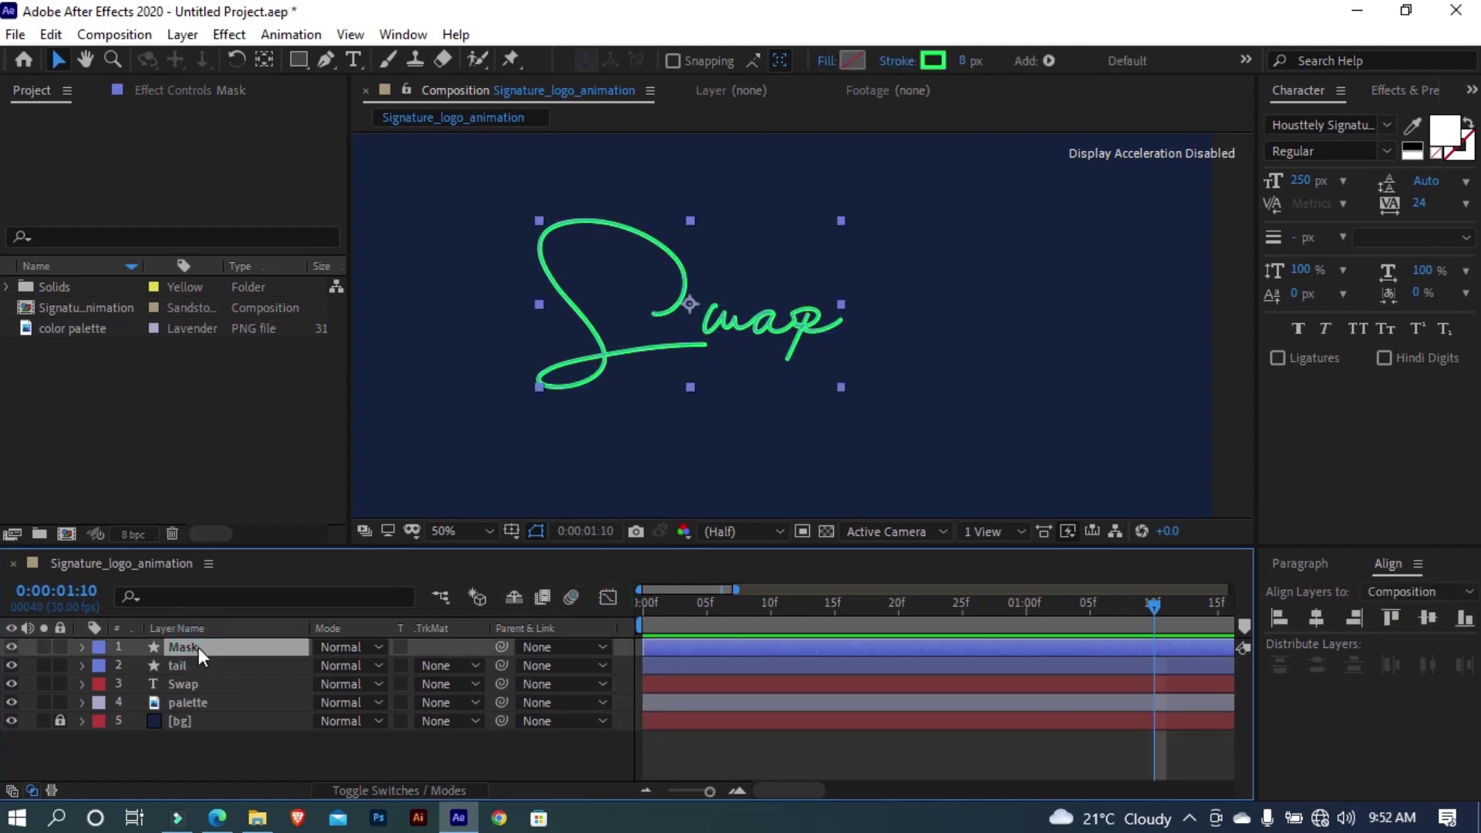
drag(197, 647, 207, 682)
Set Swap's track matte to Alpha Matte "Mask" and preview the reveal
click(196, 687)
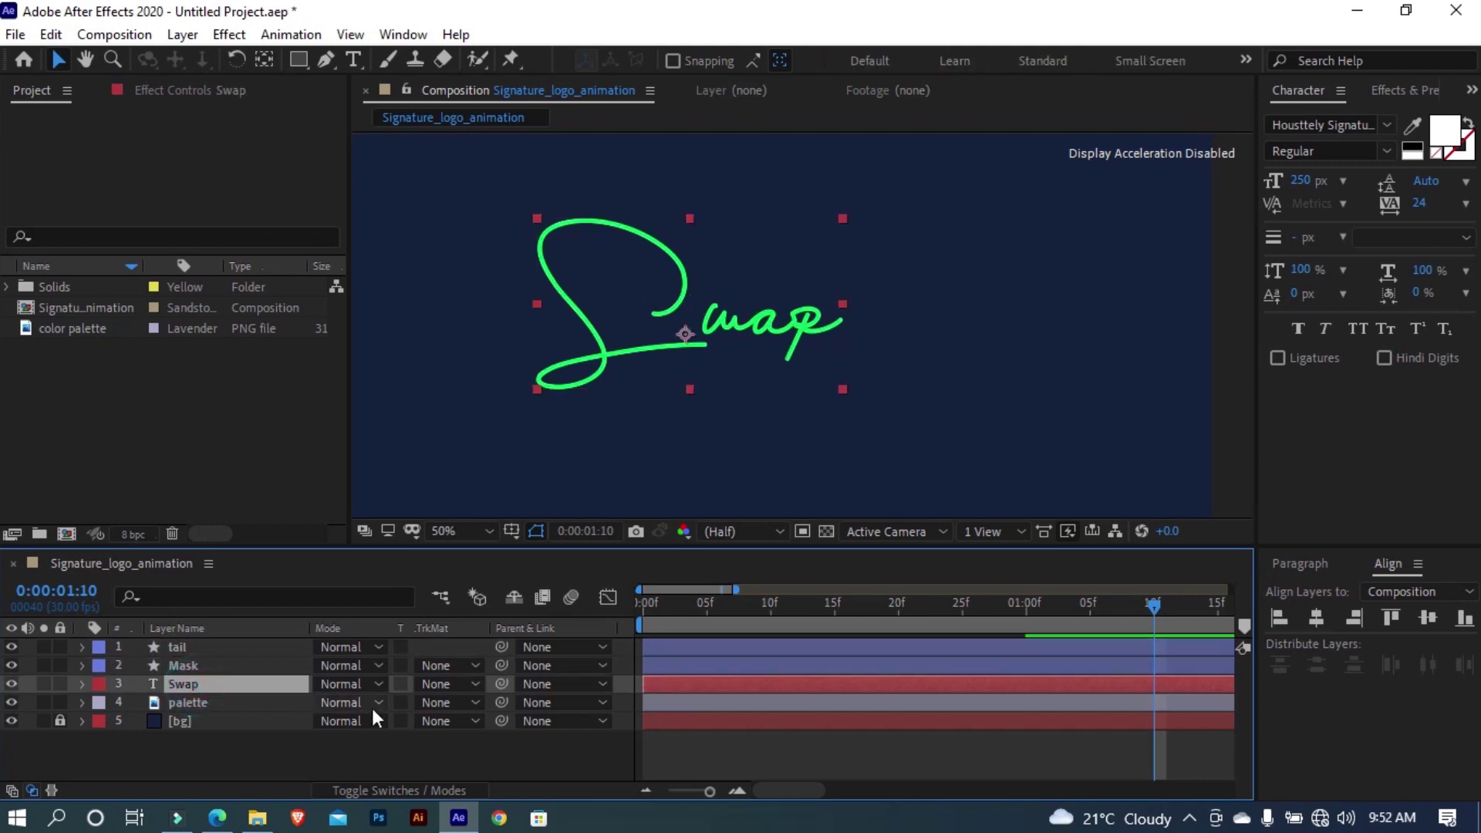
click(375, 791)
click(375, 791)
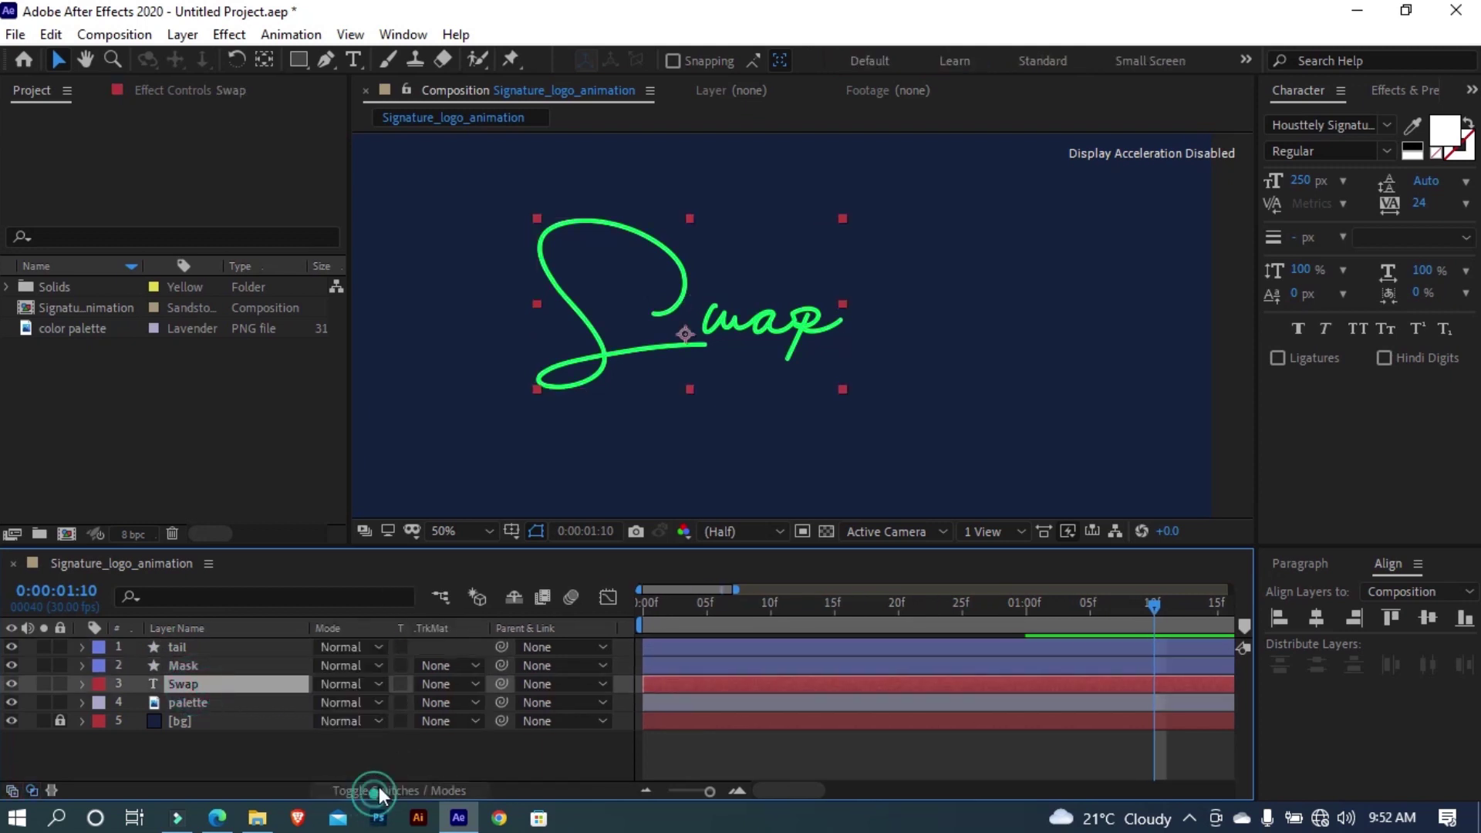
click(438, 687)
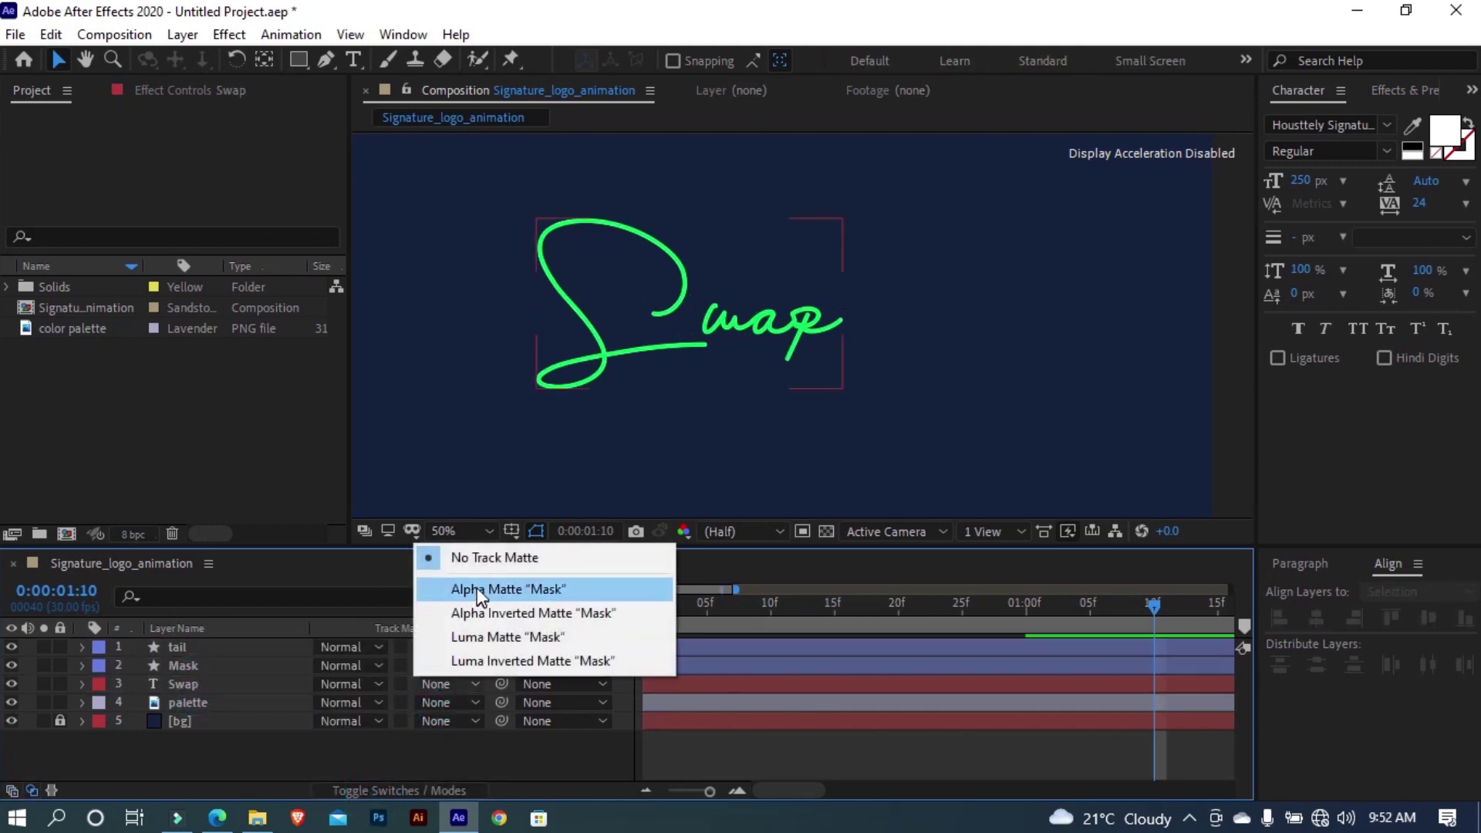
click(477, 589)
drag(664, 610, 608, 614)
key(space)
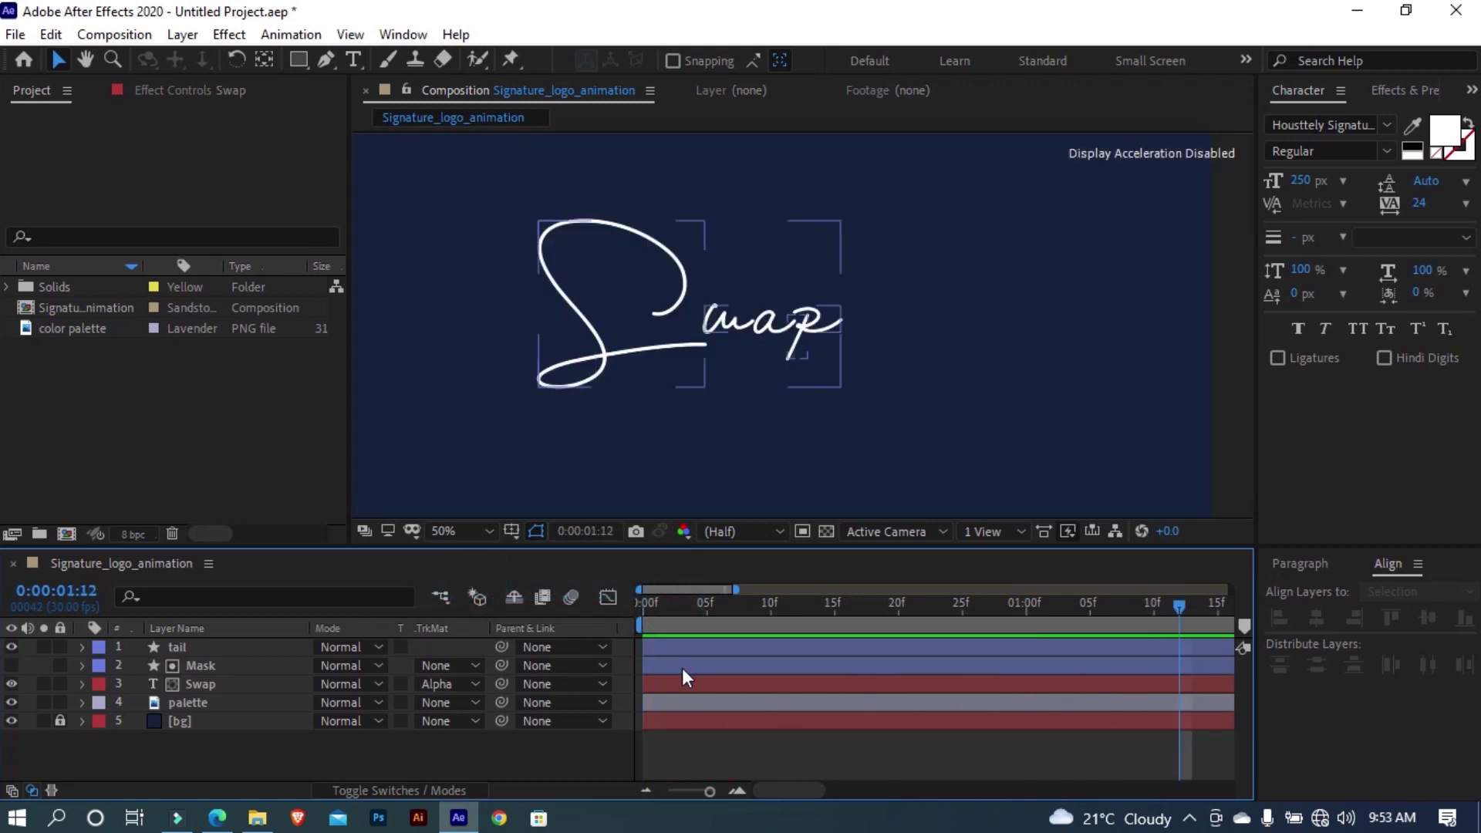
Copy the S group's Trim Paths keyframes and select the wap stroke group
key(period)
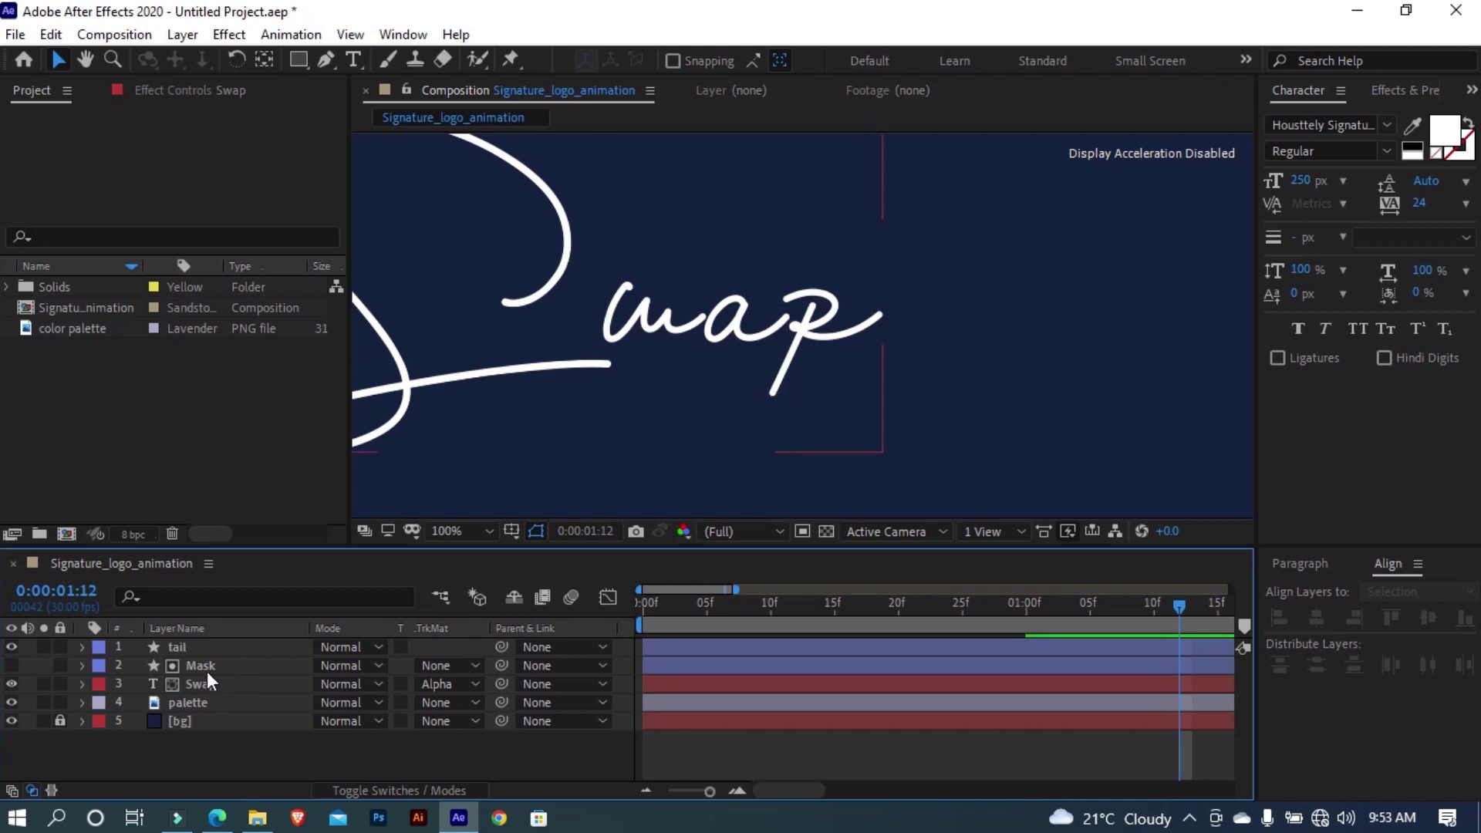
click(204, 667)
click(7, 665)
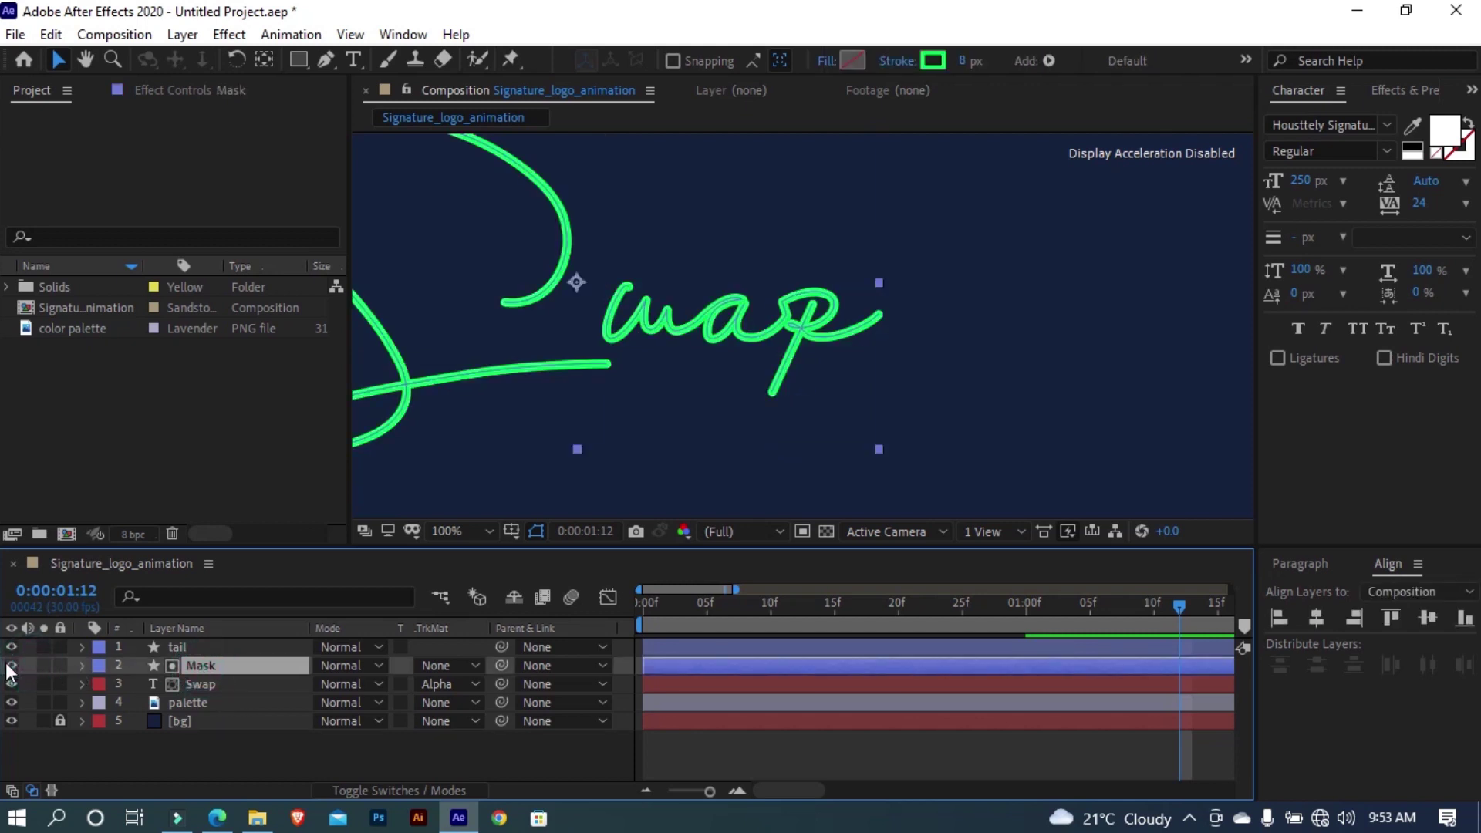
click(82, 665)
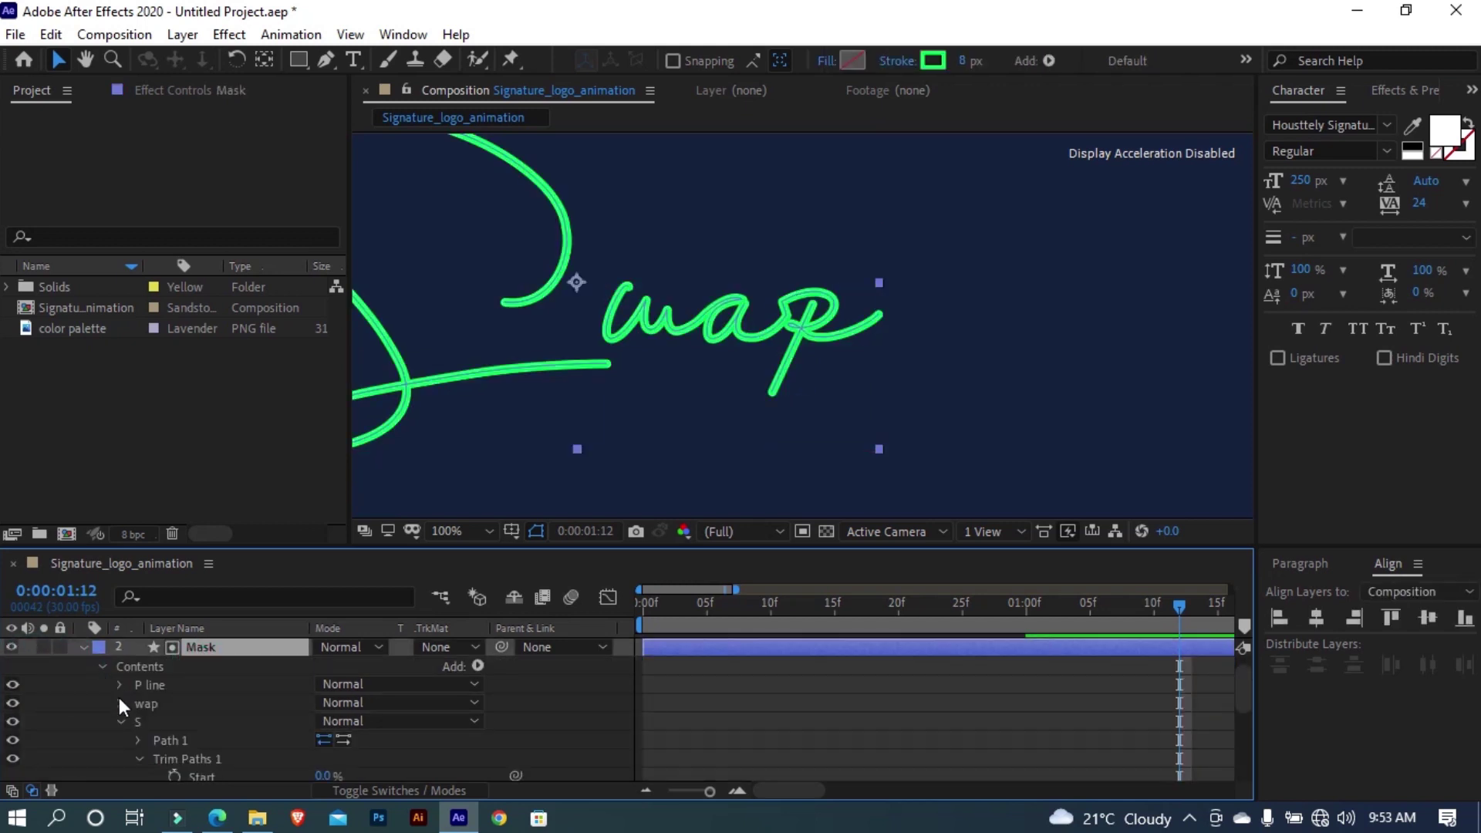
click(114, 723)
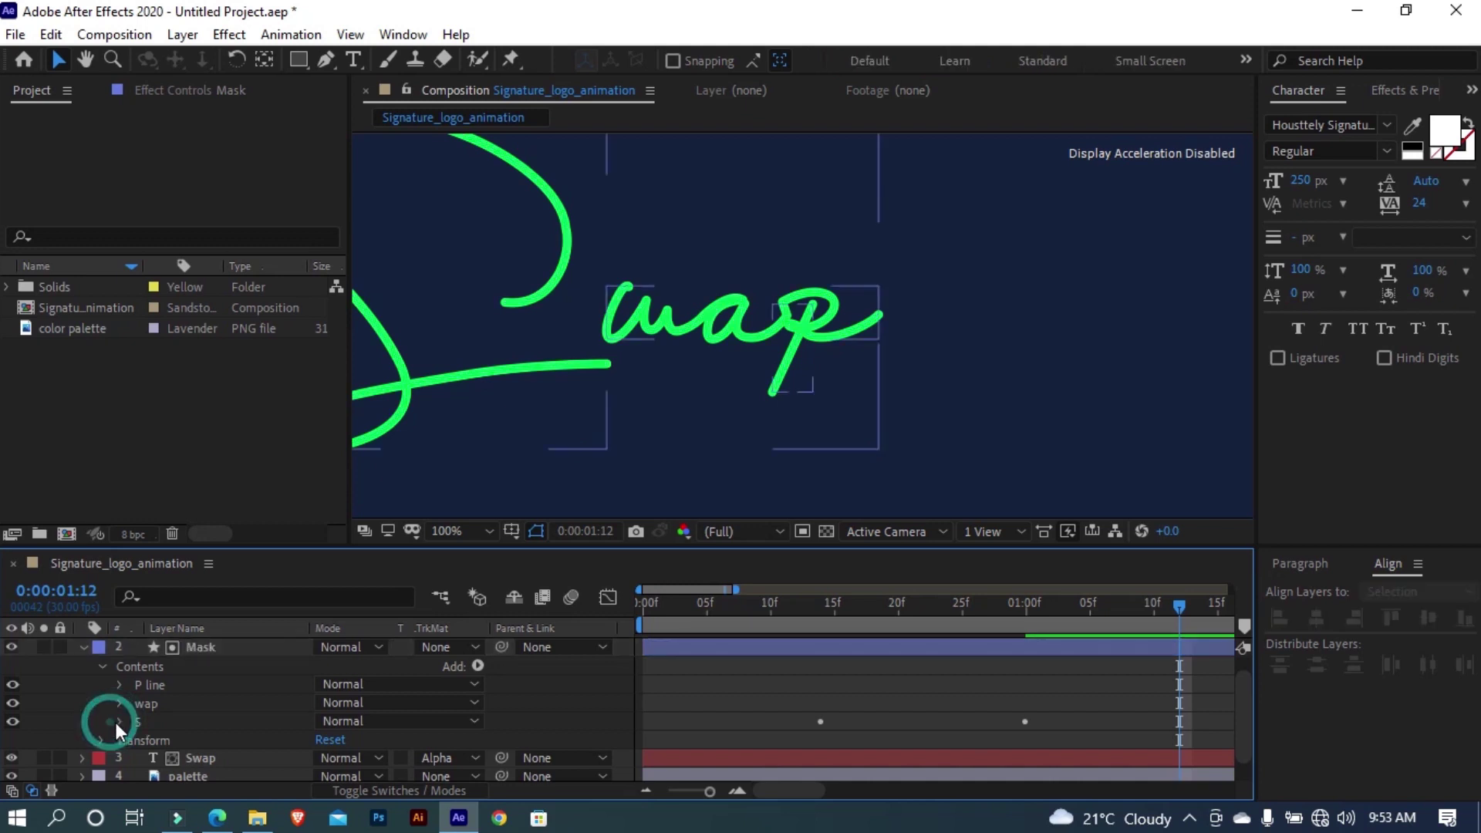
scroll(118, 720, down, 2)
click(188, 685)
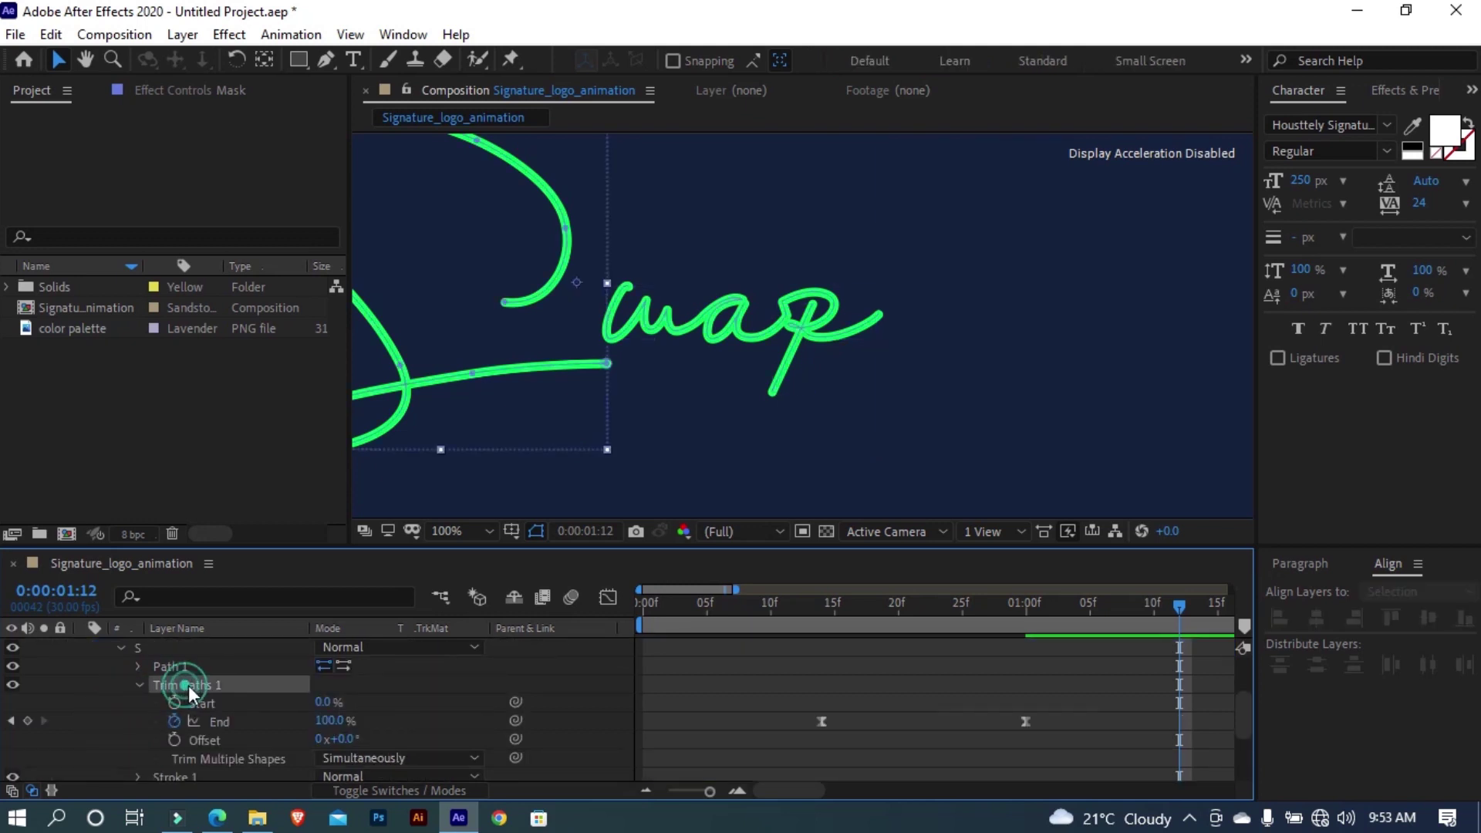
scroll(212, 691, up, 2)
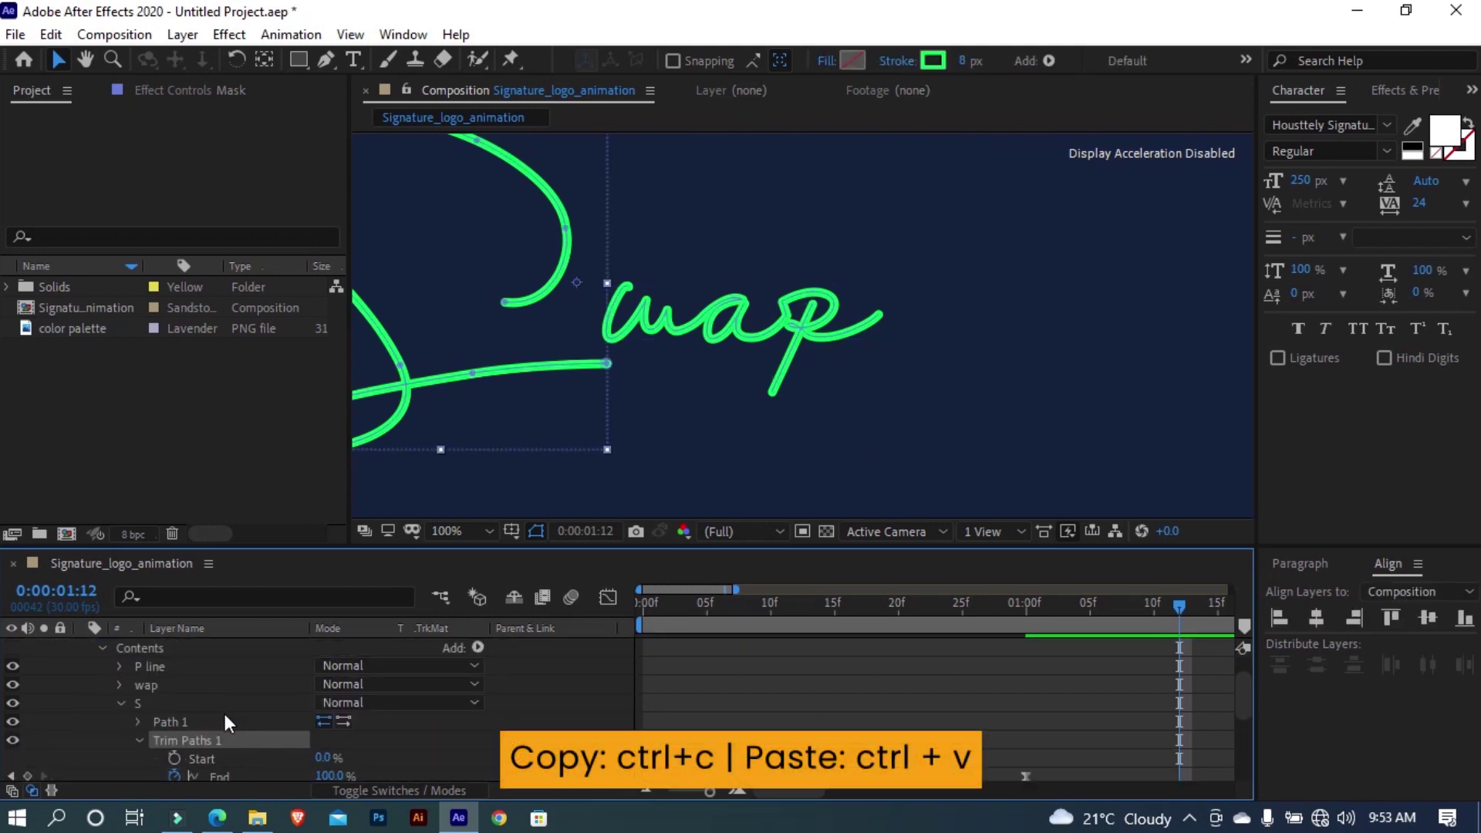
click(119, 703)
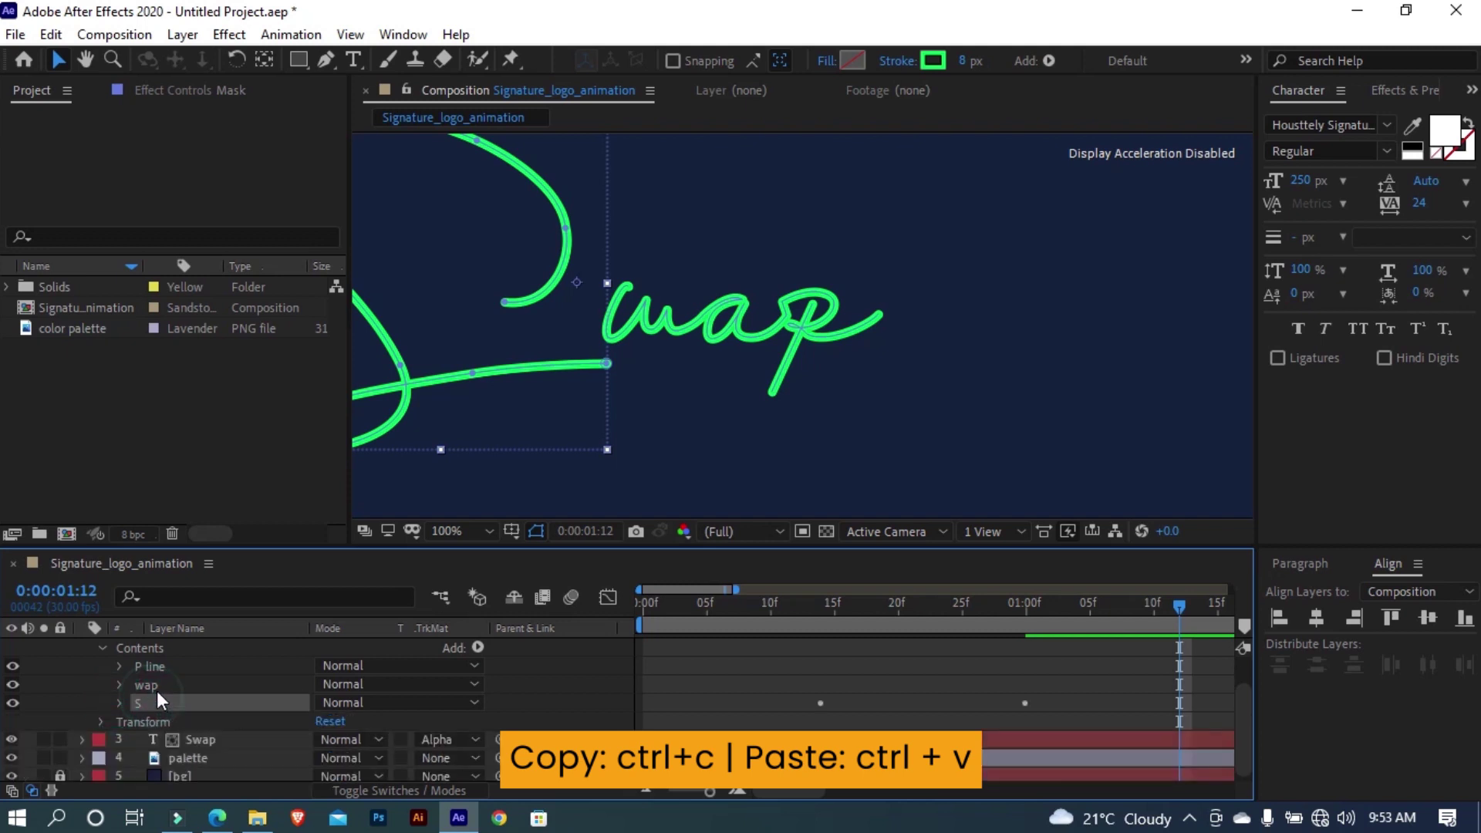
click(146, 685)
Paste the trim keyframes onto the wap group at frame 21 and preview
drag(988, 611, 913, 621)
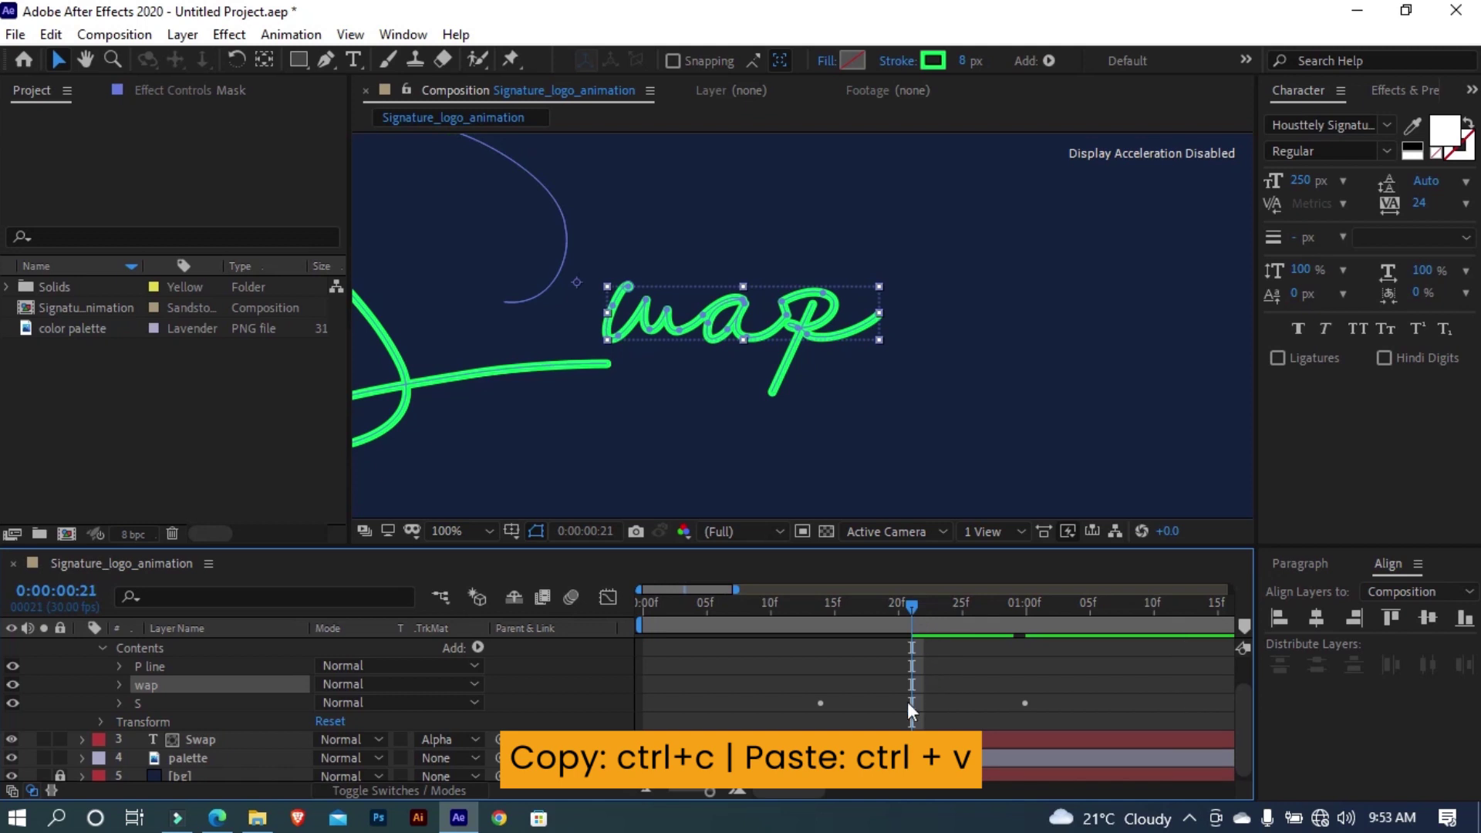
key(ctrl+v)
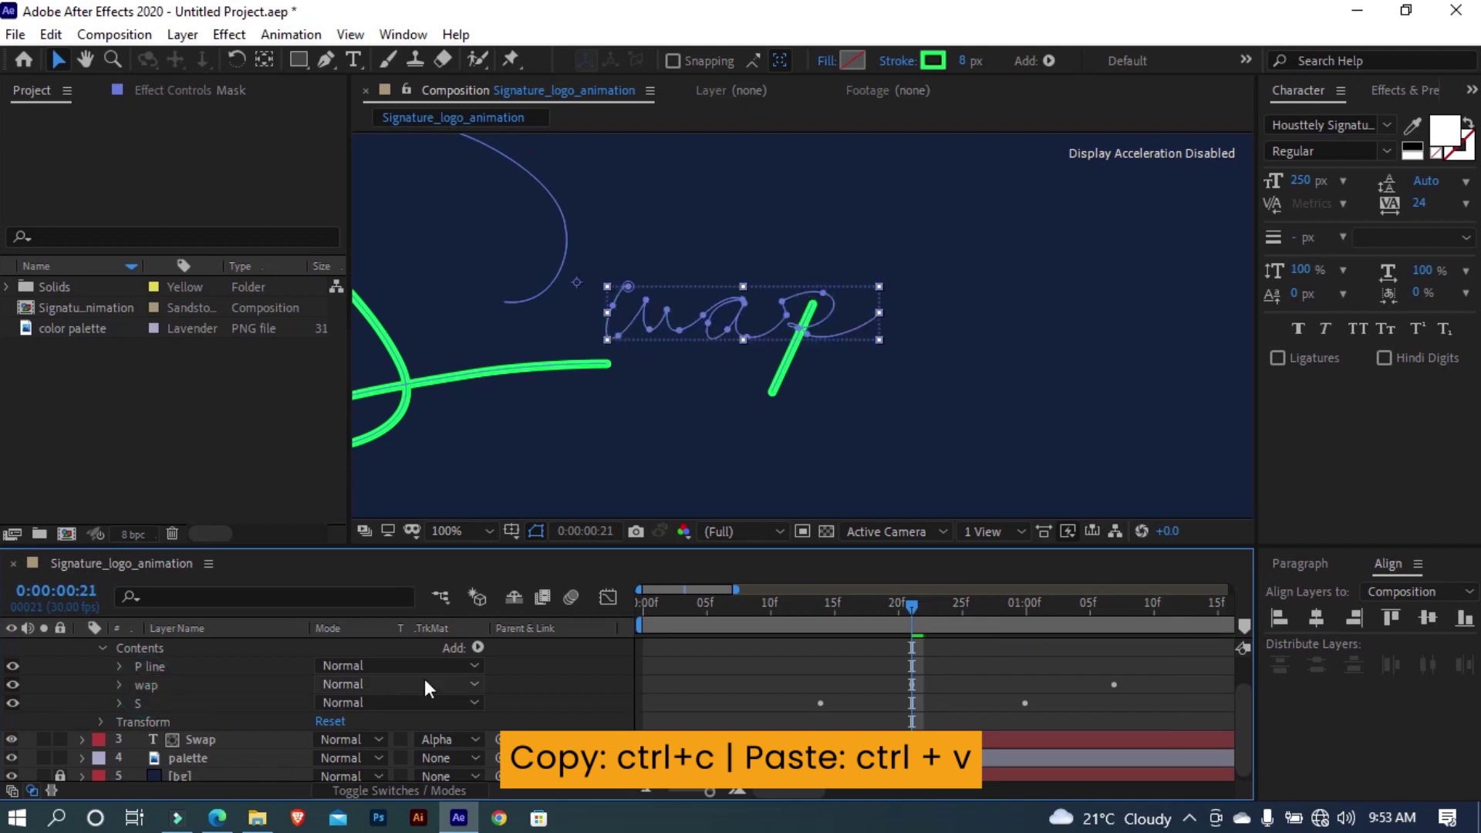
scroll(910, 682, up, 2)
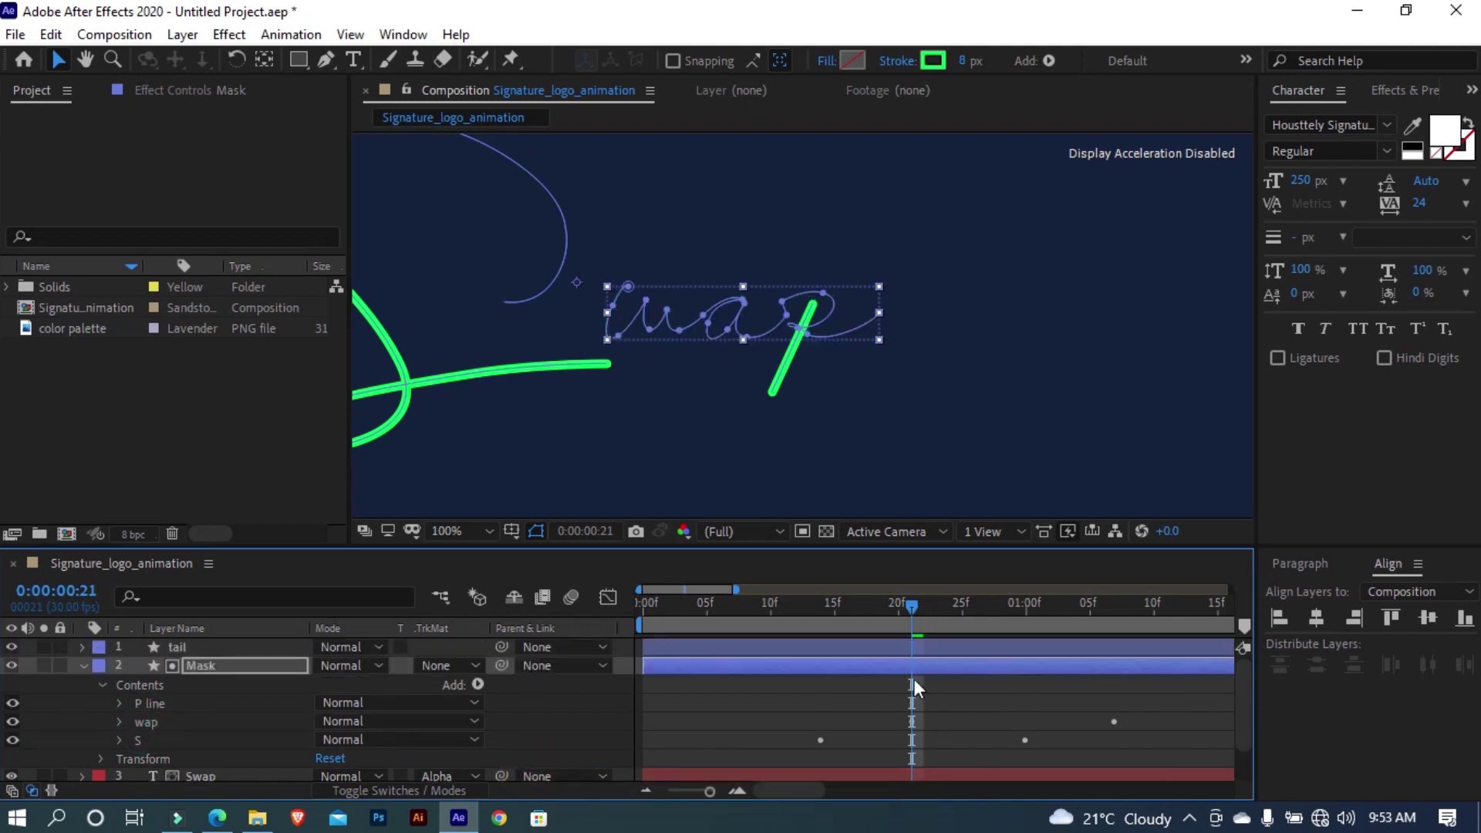
key(u)
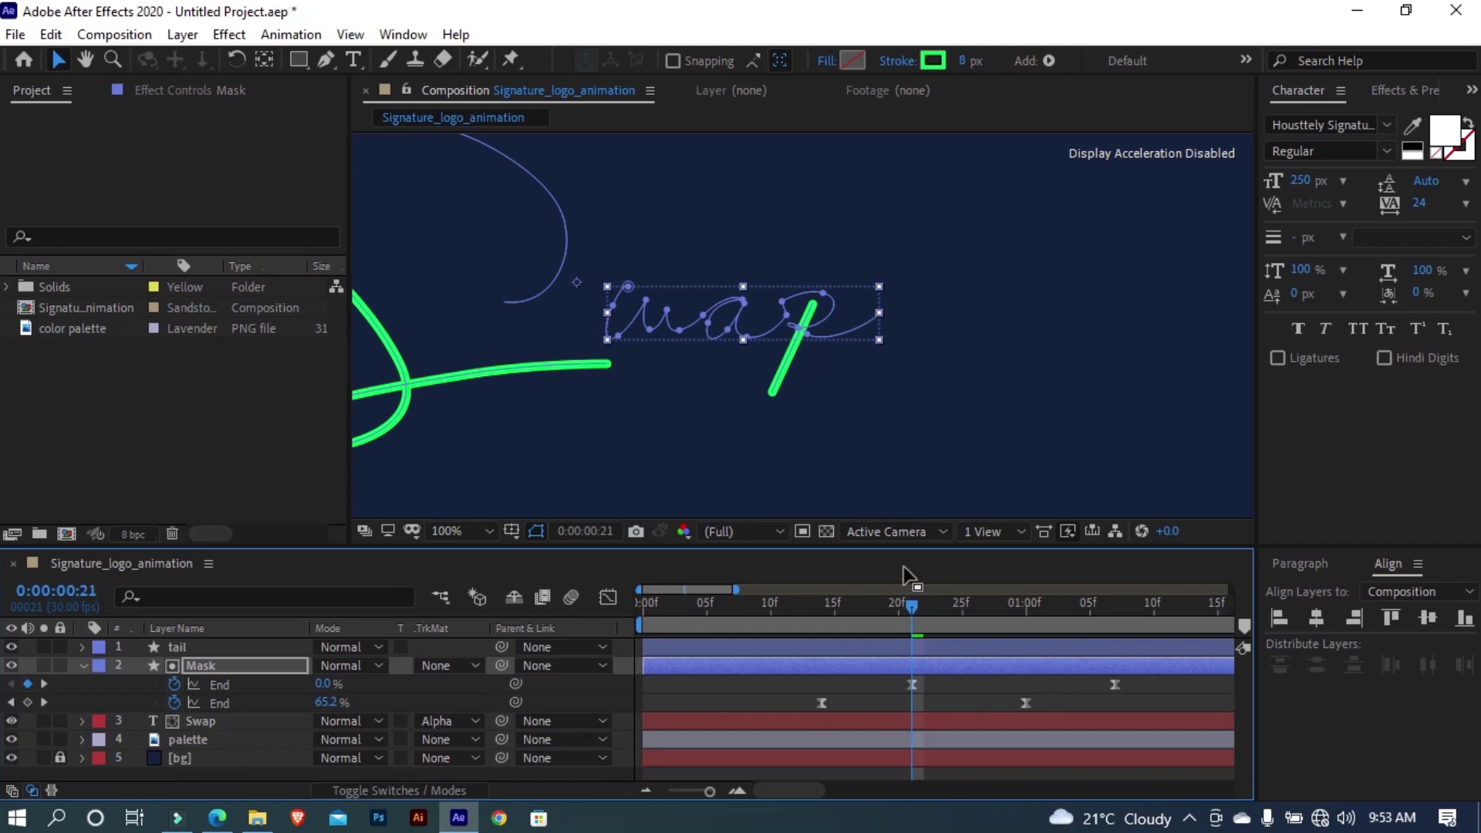
key(space)
key(space)
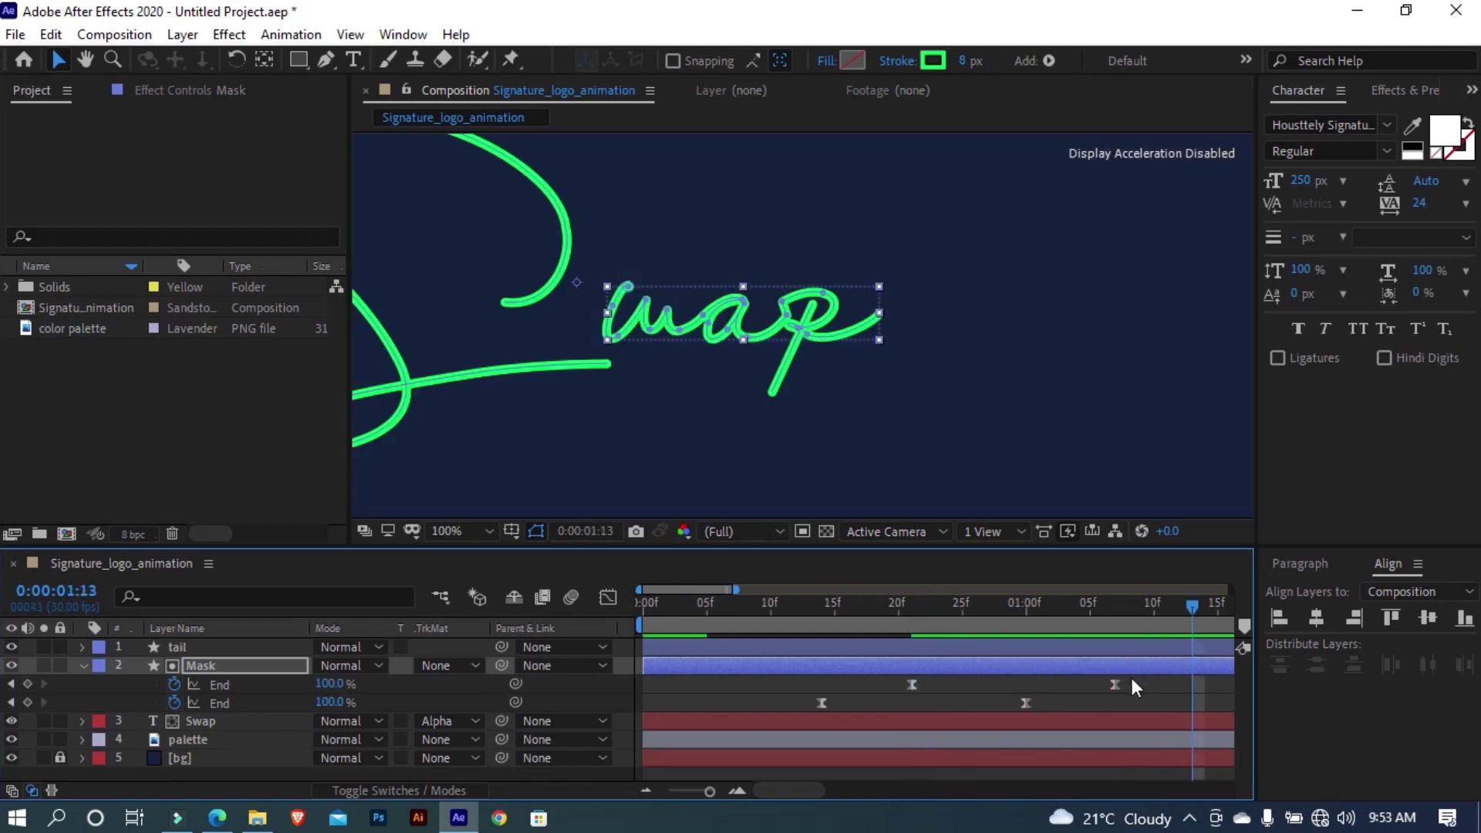
Push the wap's final End keyframe later and apply Easy Ease to its End keyframes
click(690, 792)
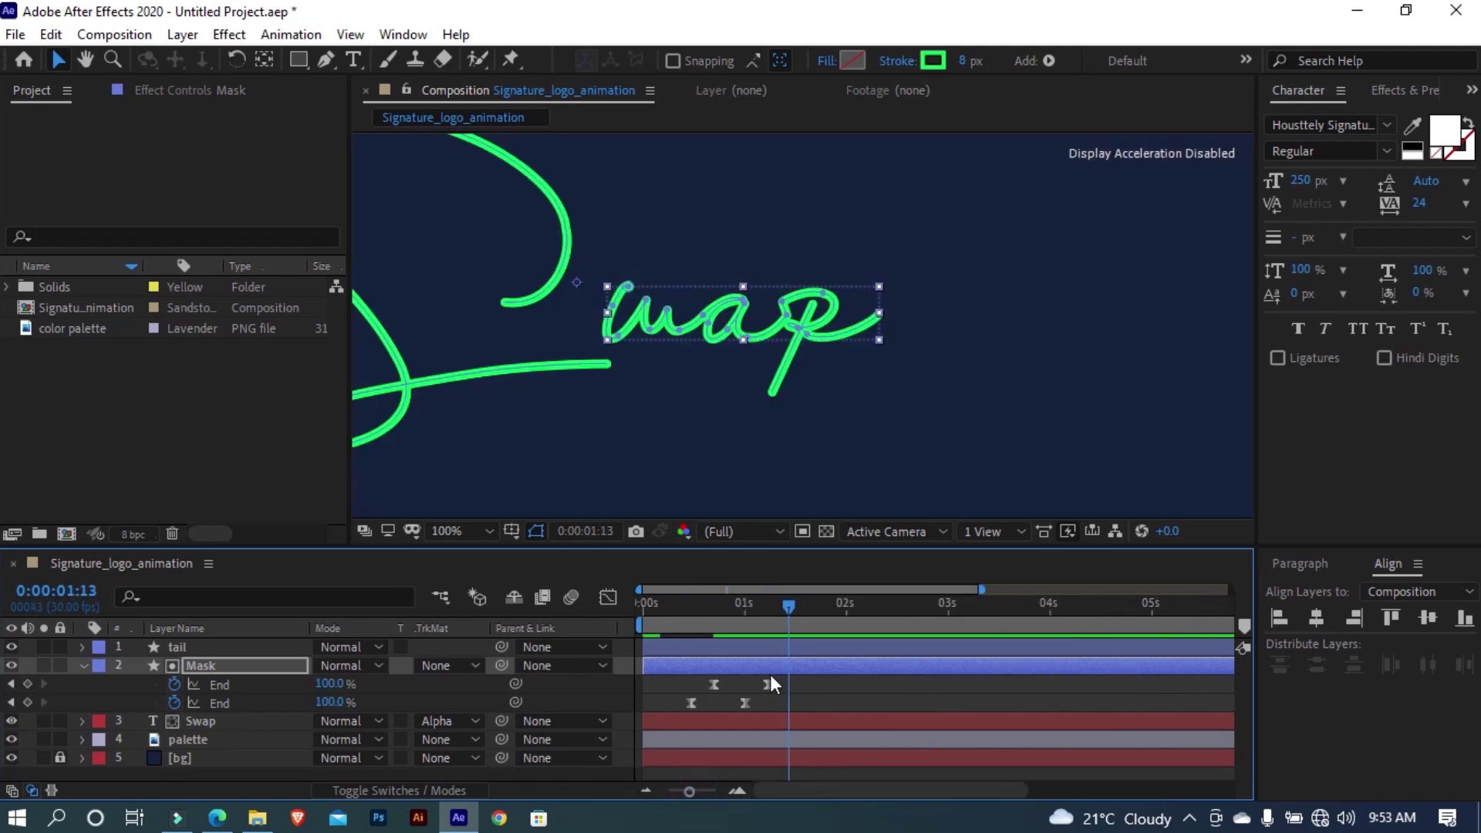
drag(768, 684, 839, 688)
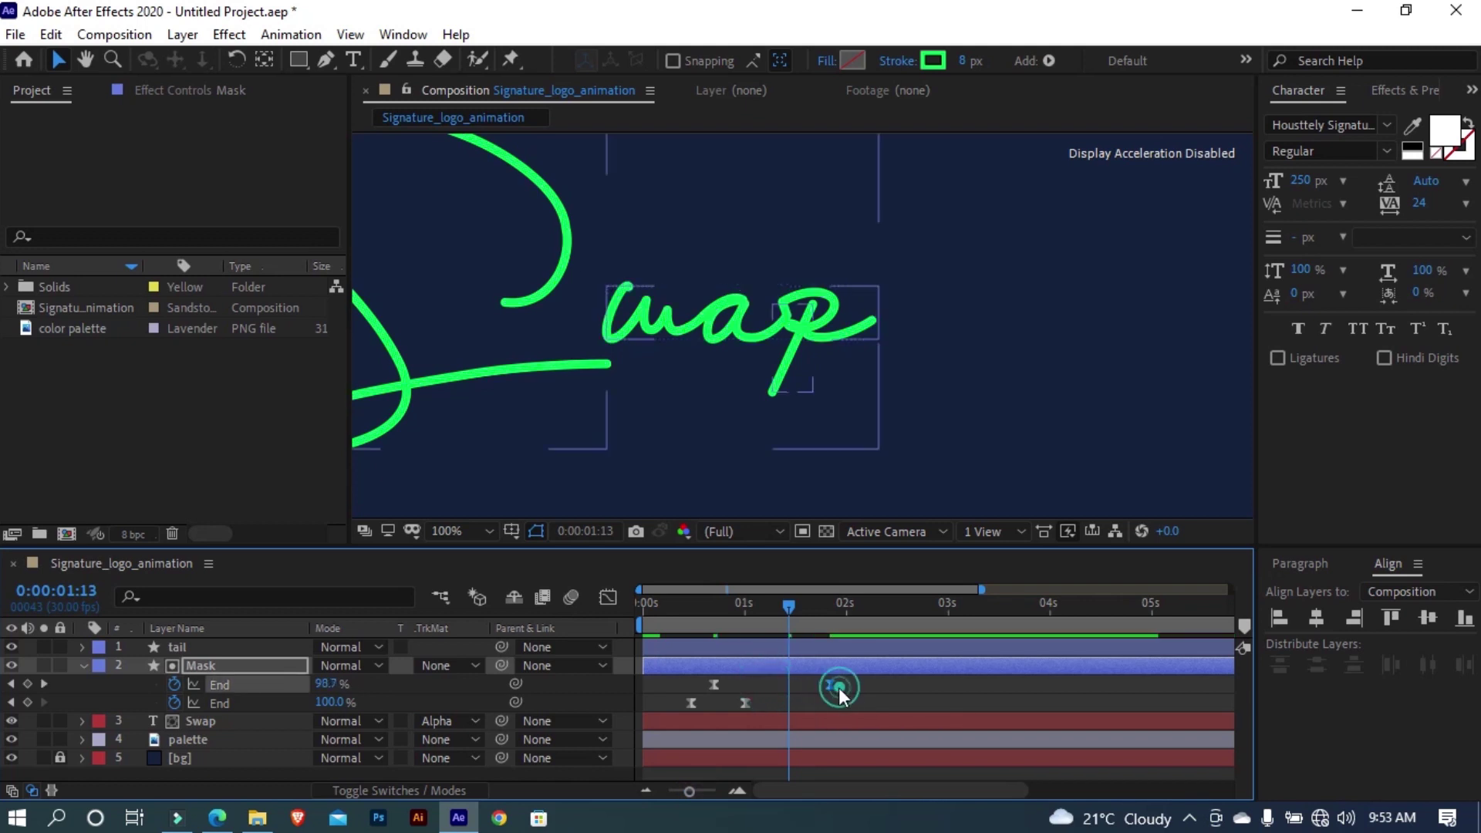
click(709, 688)
right_click(711, 685)
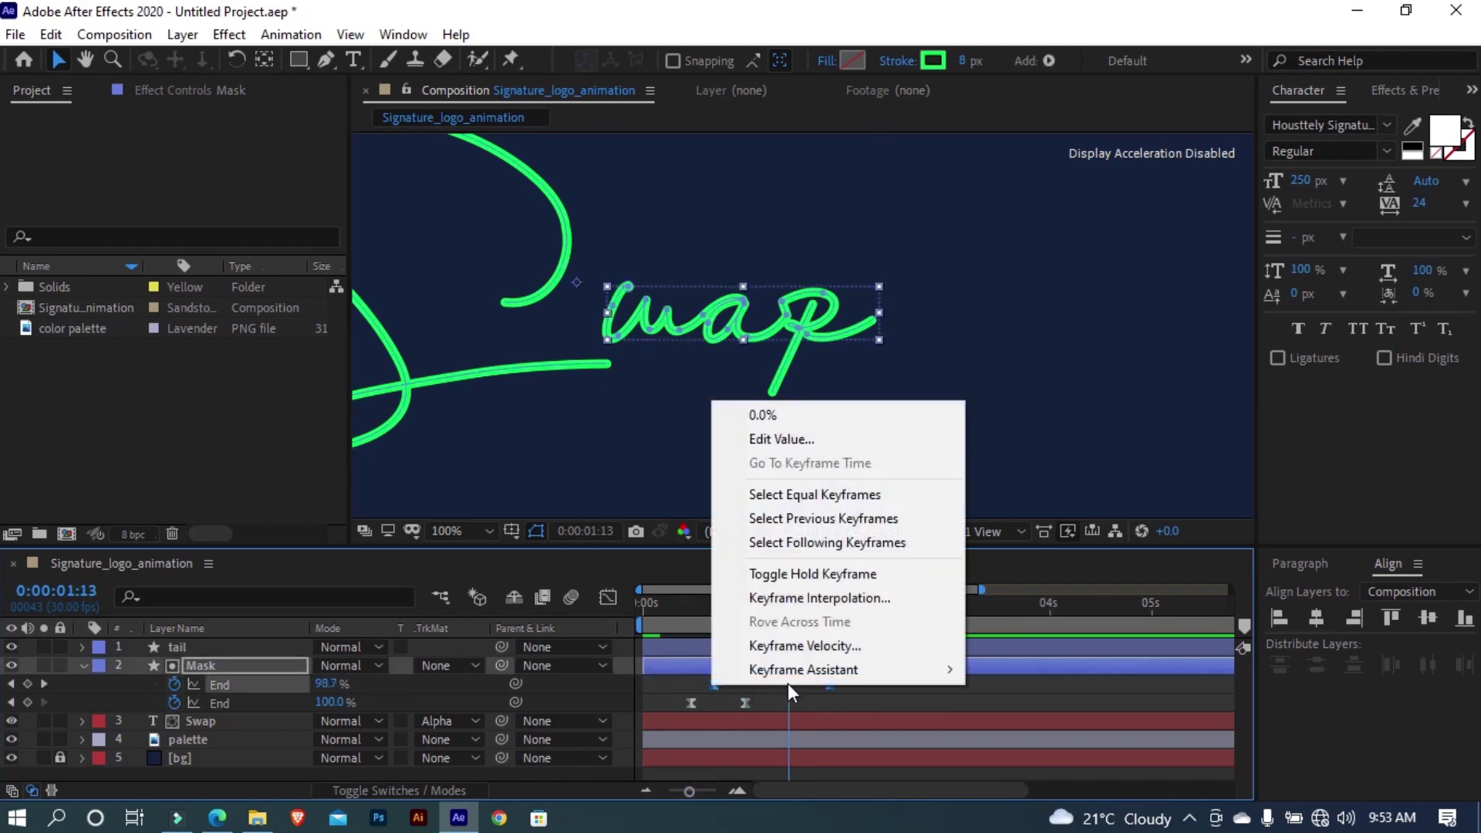
mouse_move(808, 669)
click(1080, 503)
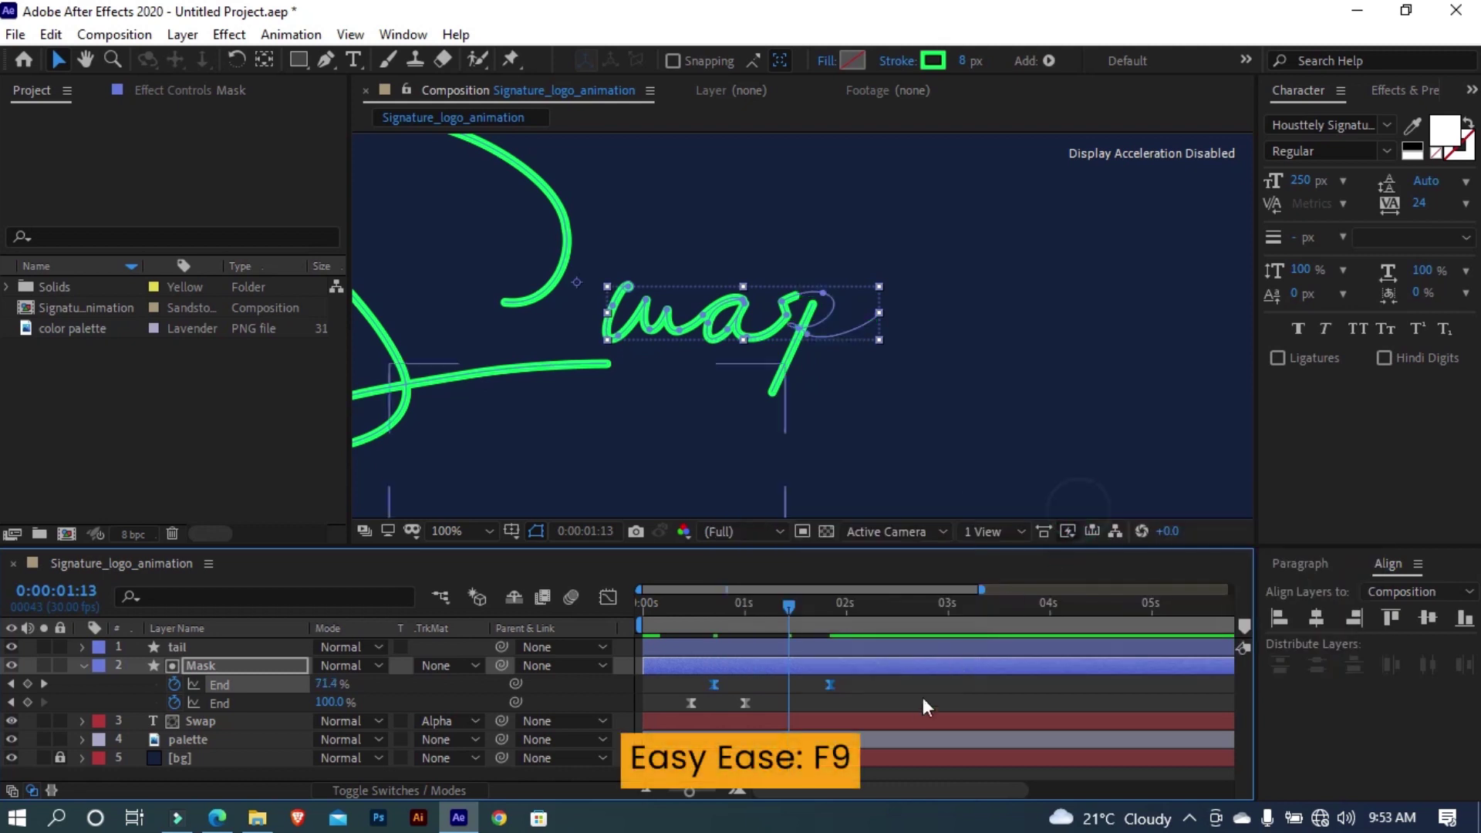
Add wap End keyframes at 1 second and where the u finishes drawing
click(893, 716)
drag(711, 614, 744, 613)
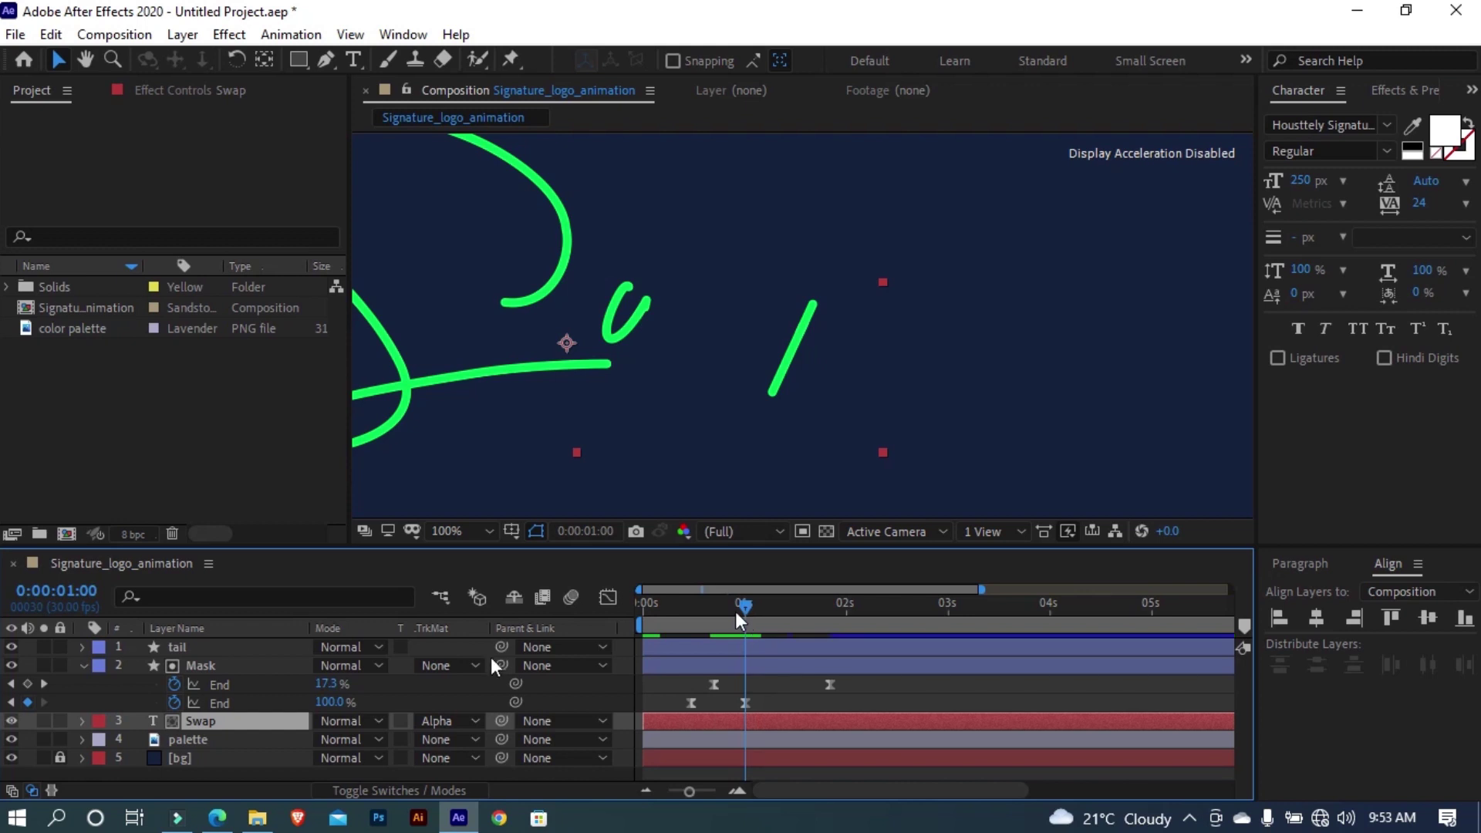
click(28, 685)
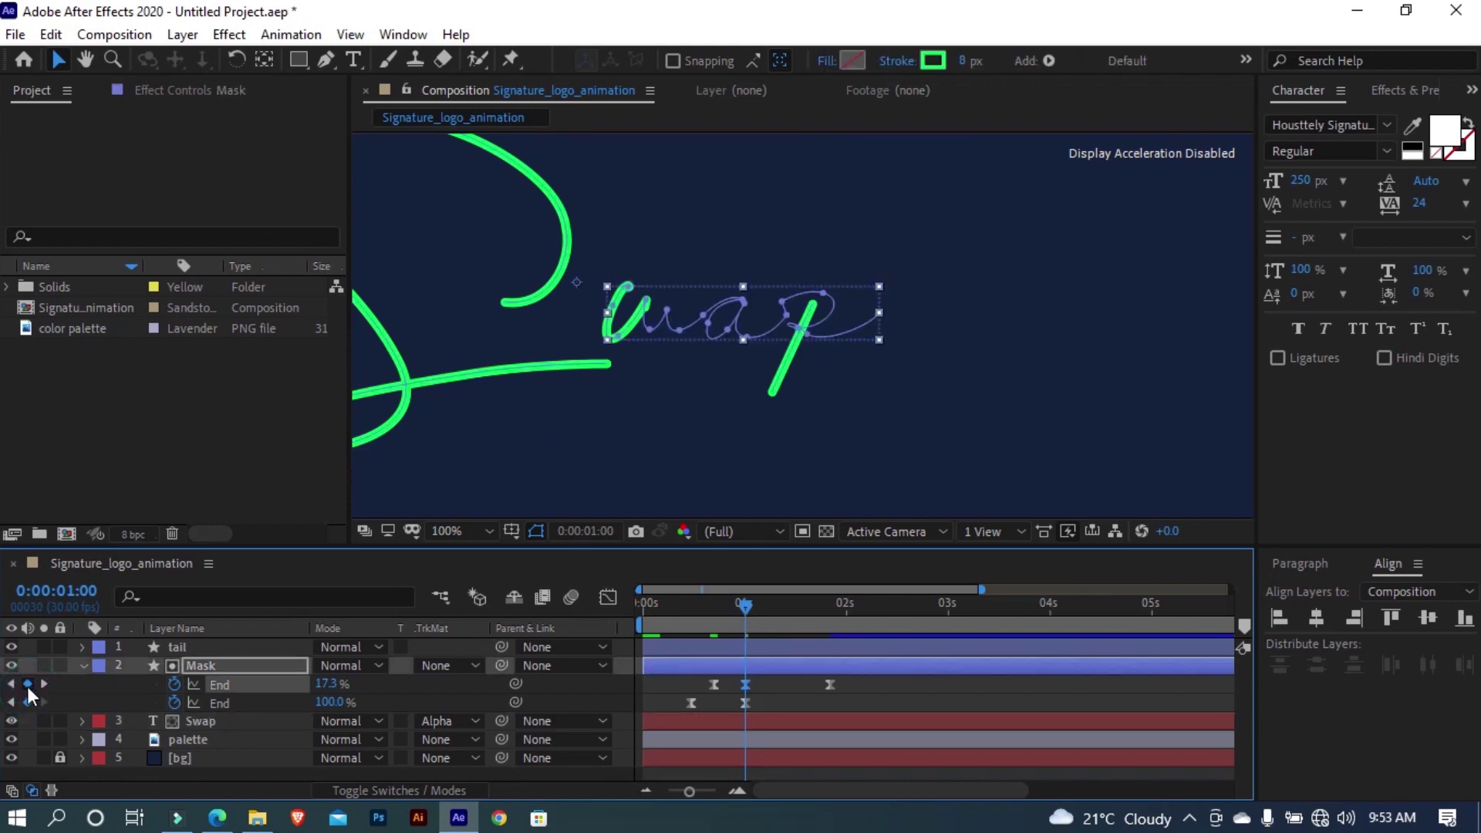
click(776, 693)
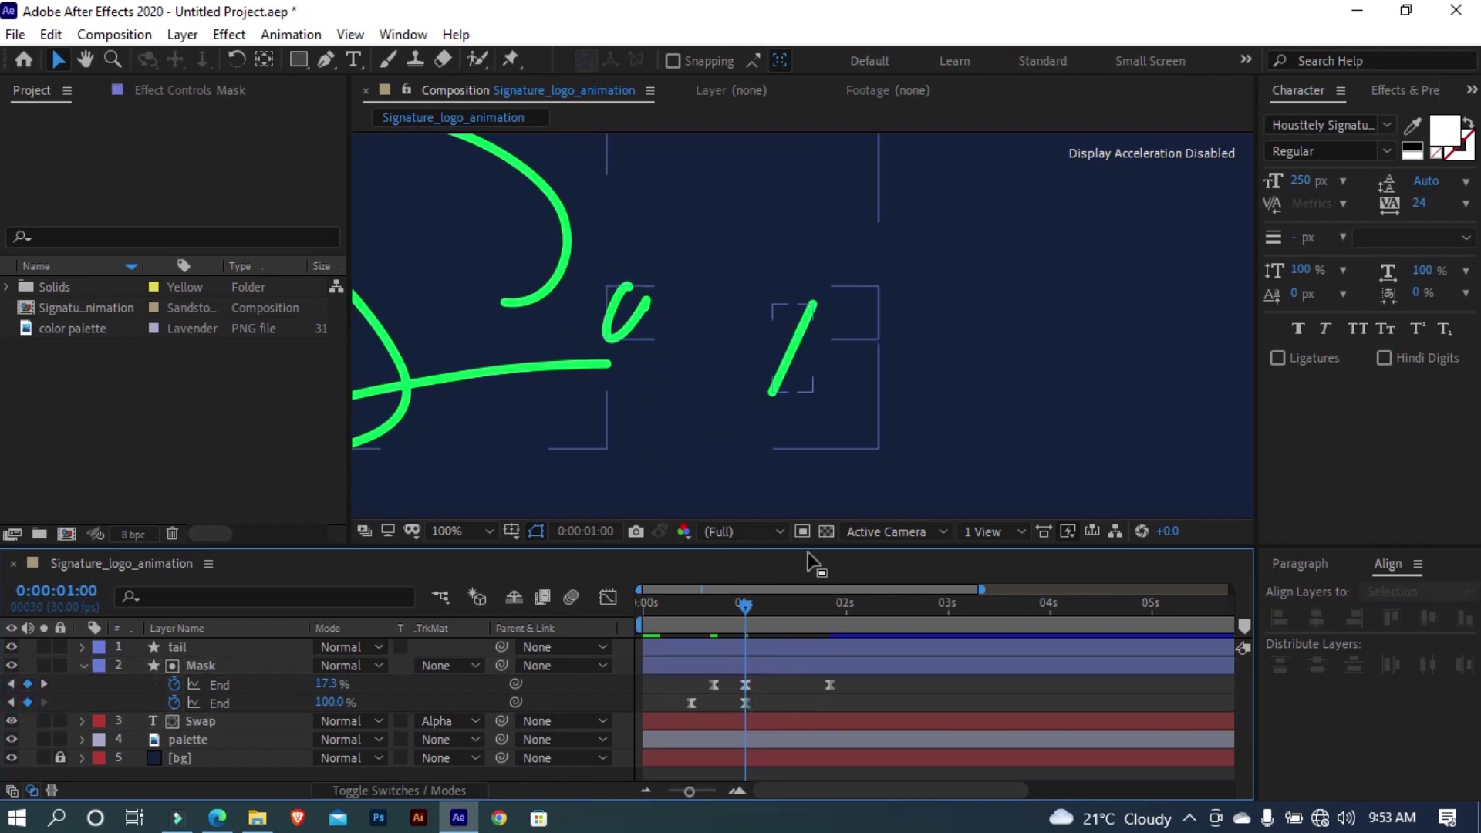
drag(744, 603, 752, 611)
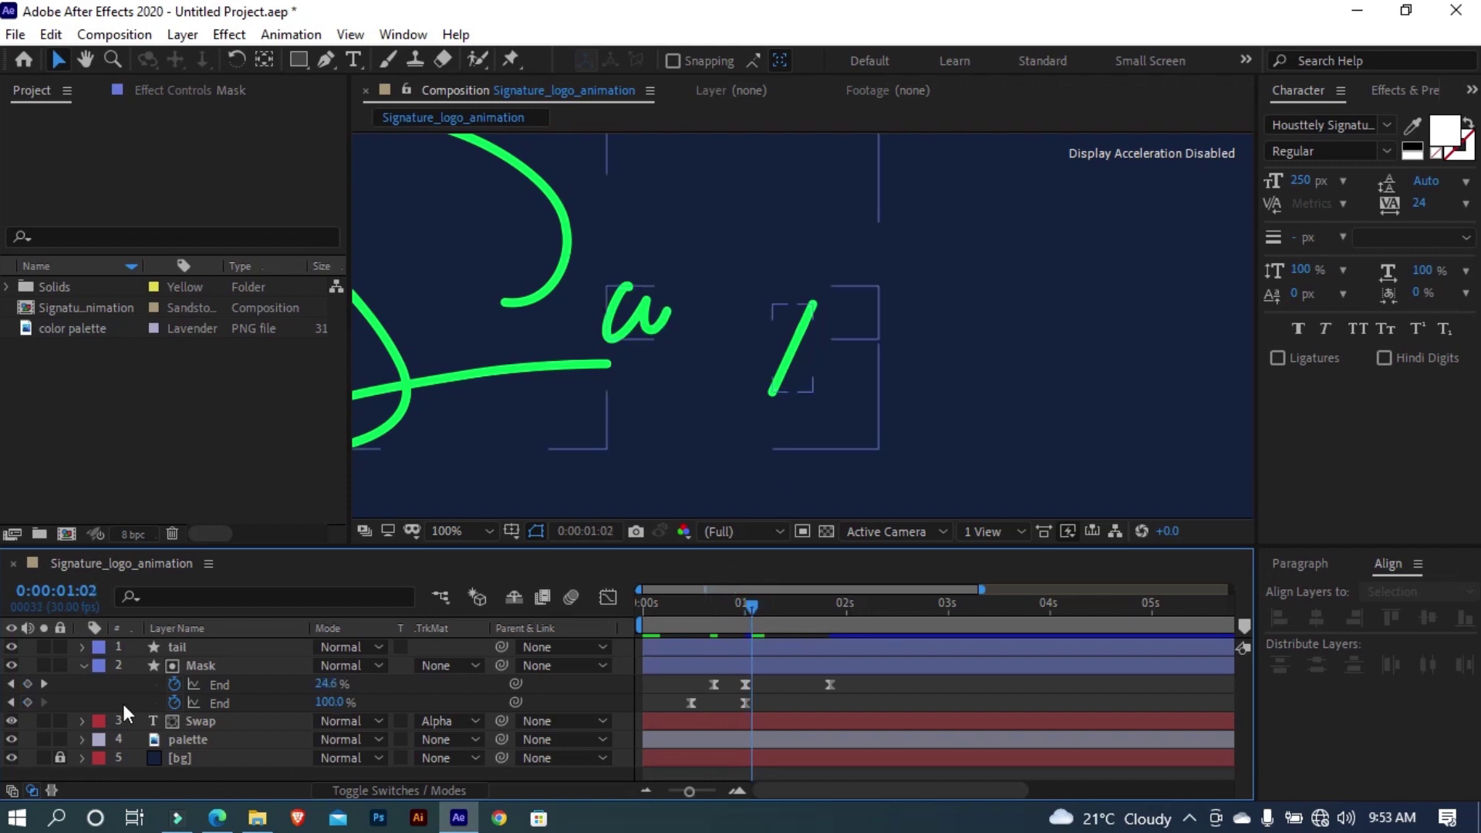
click(29, 683)
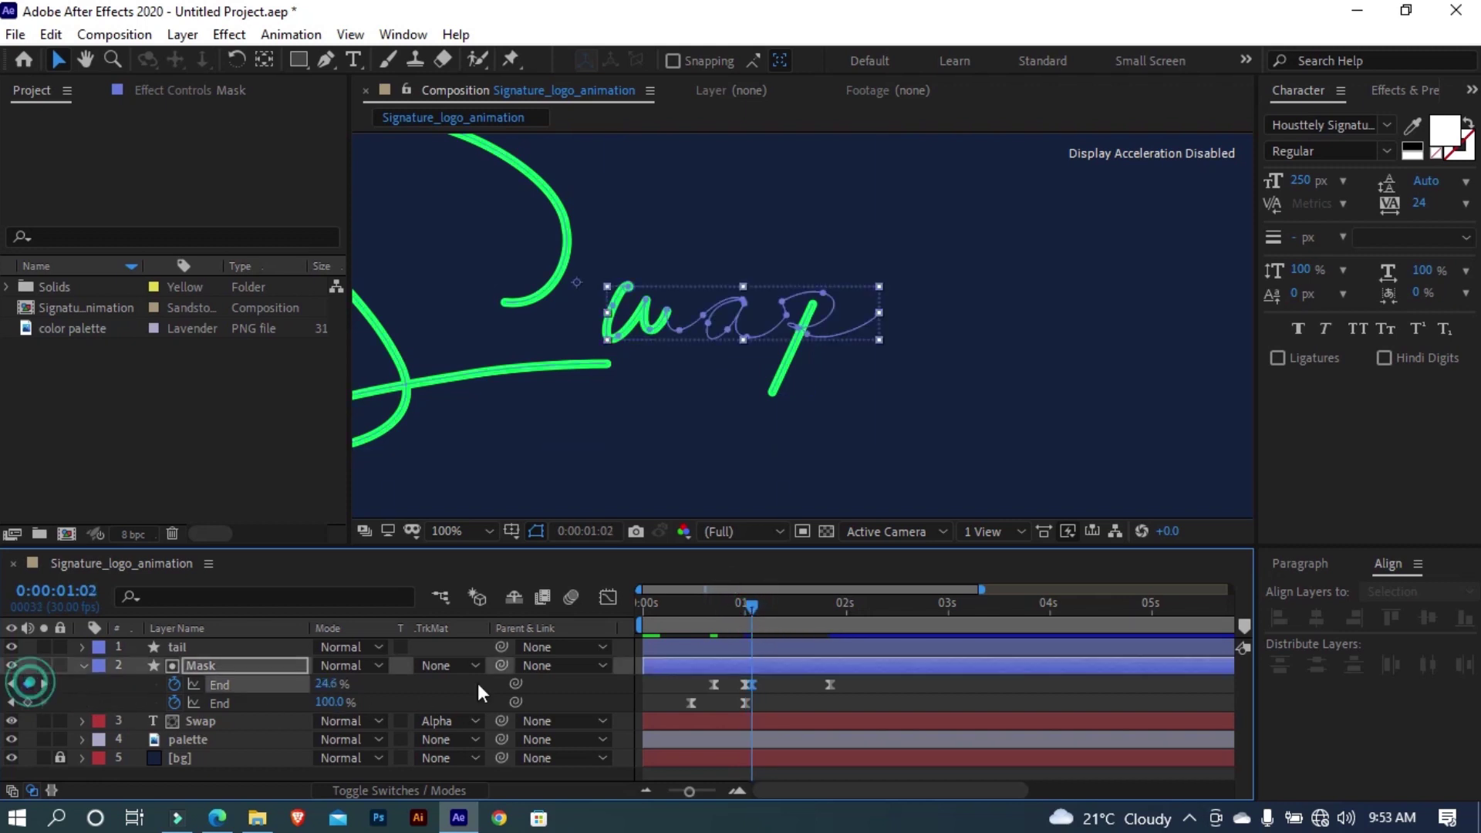
drag(752, 683, 764, 682)
click(765, 678)
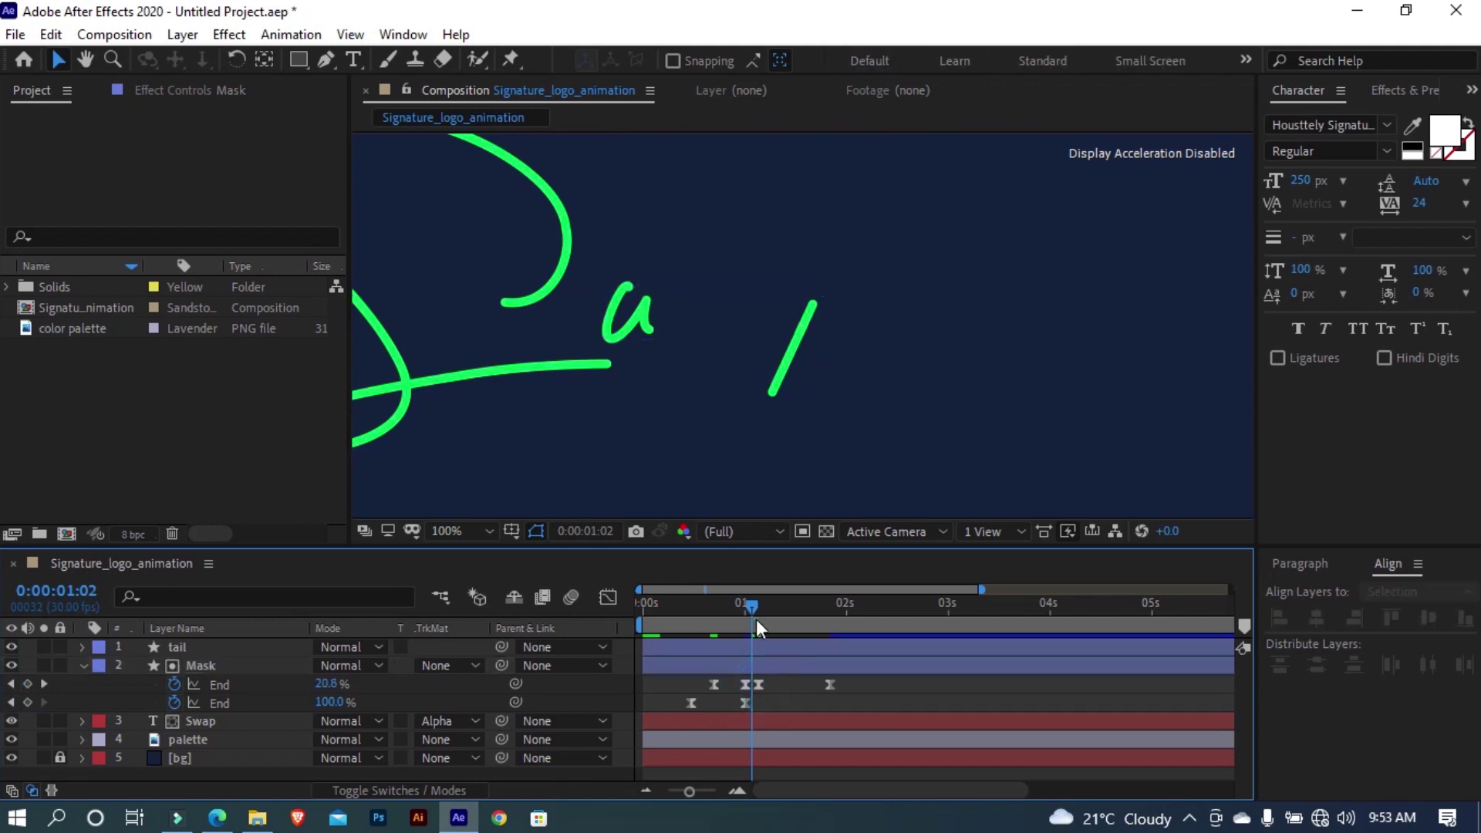
Add two more End keyframes further along the wap stroke and select all of them
drag(757, 620, 772, 627)
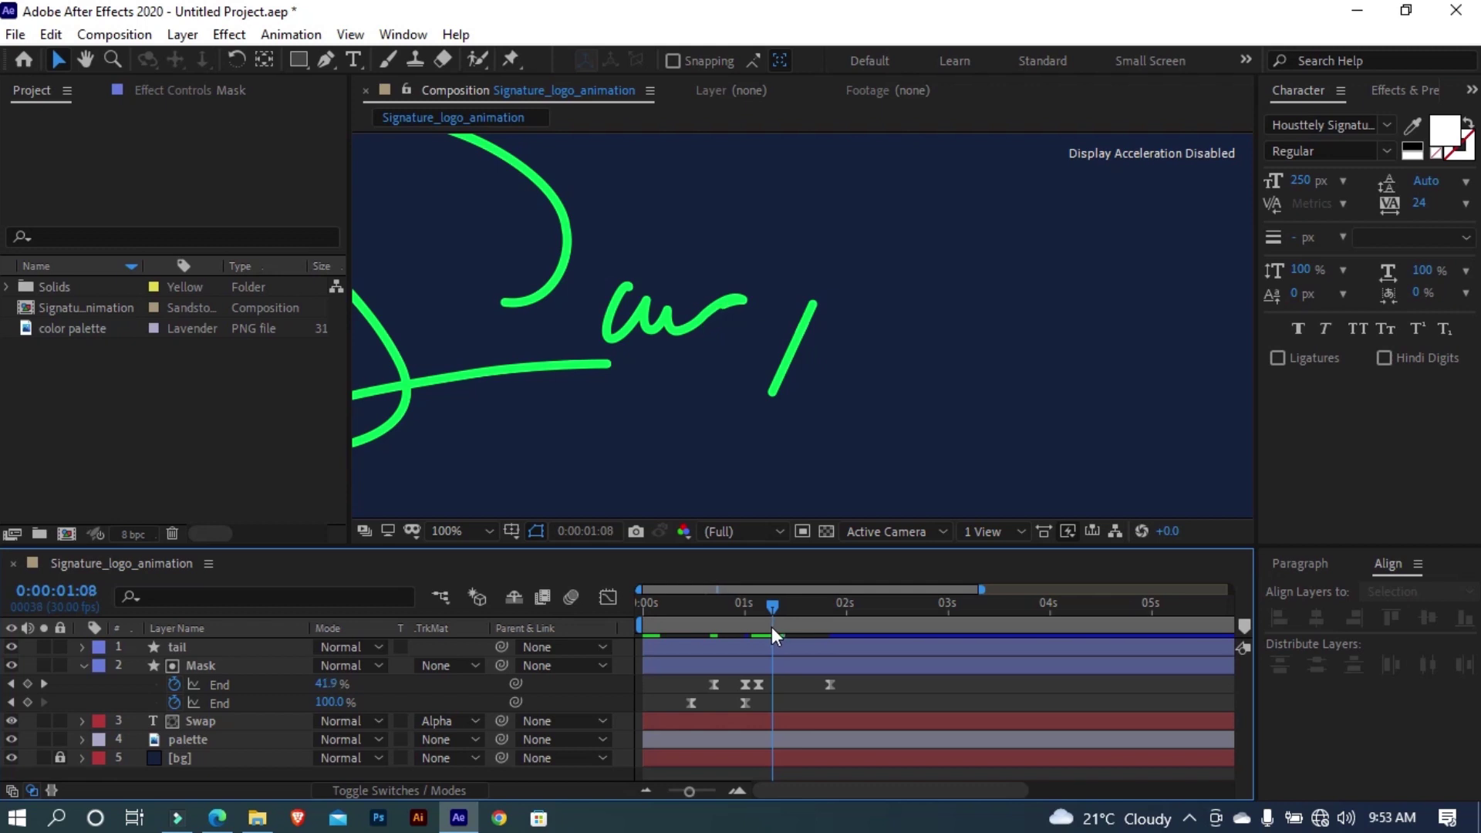
click(27, 684)
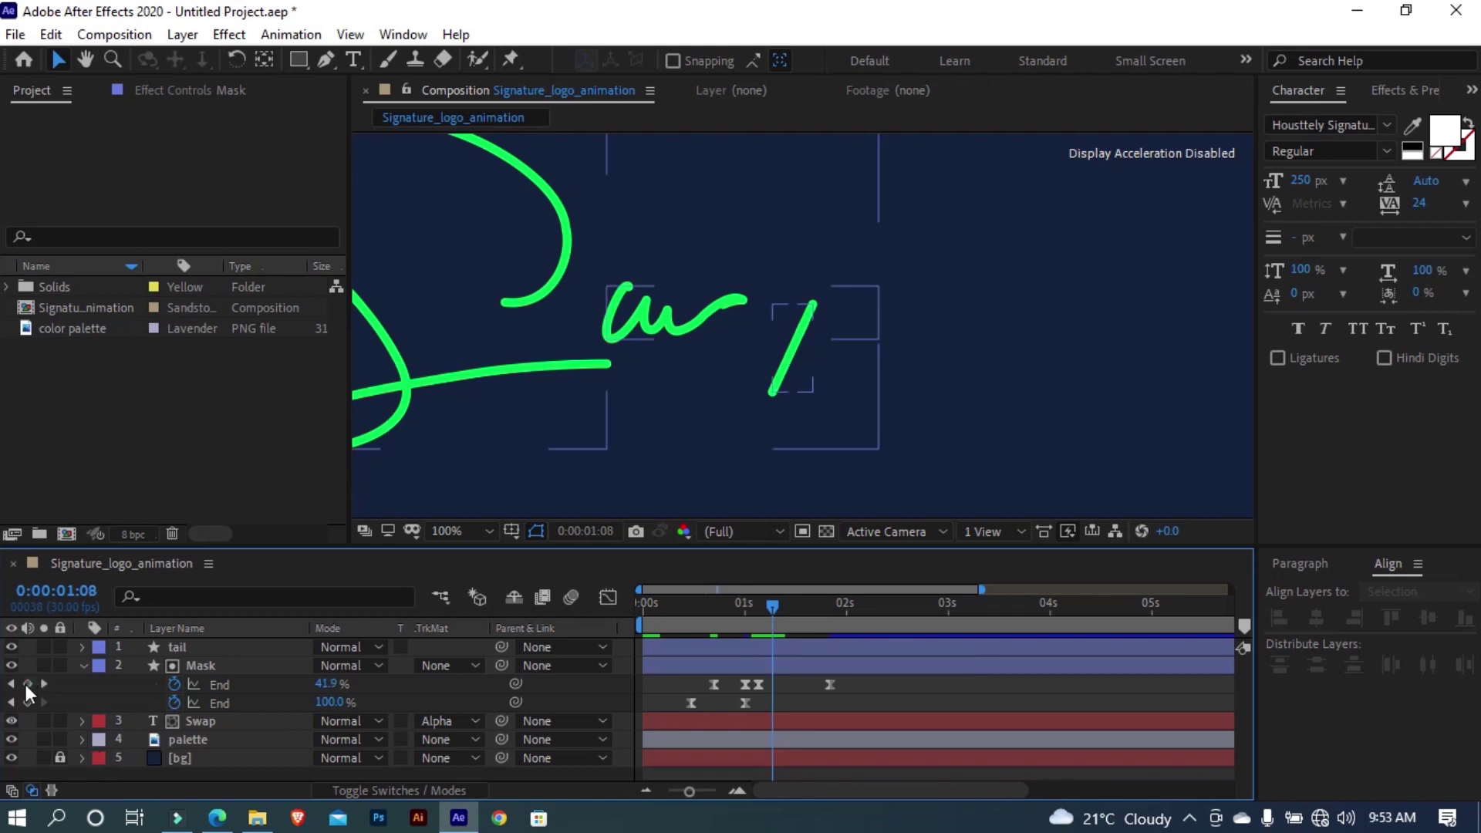
drag(774, 621, 788, 623)
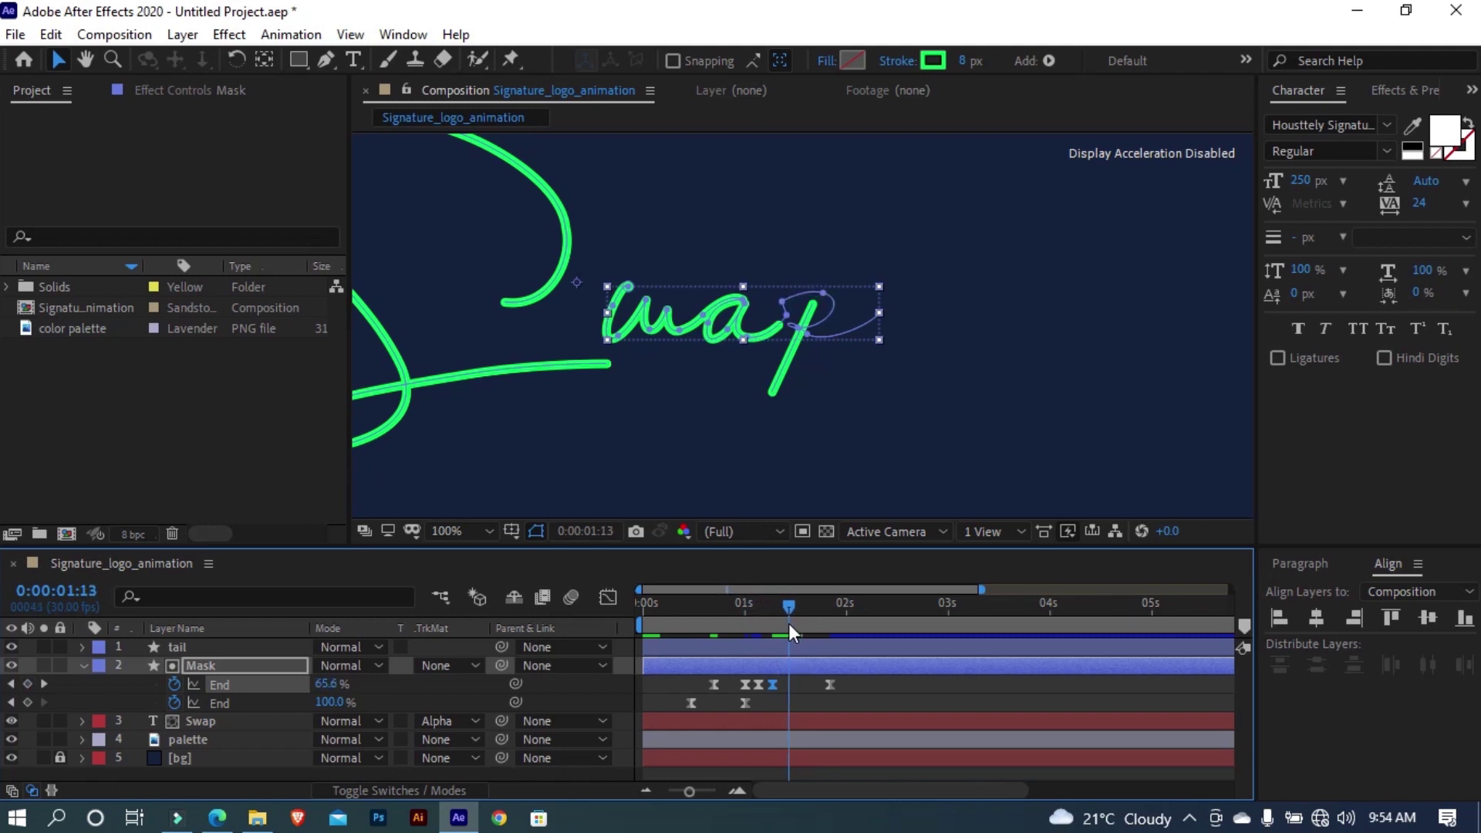
click(28, 684)
drag(790, 611, 834, 622)
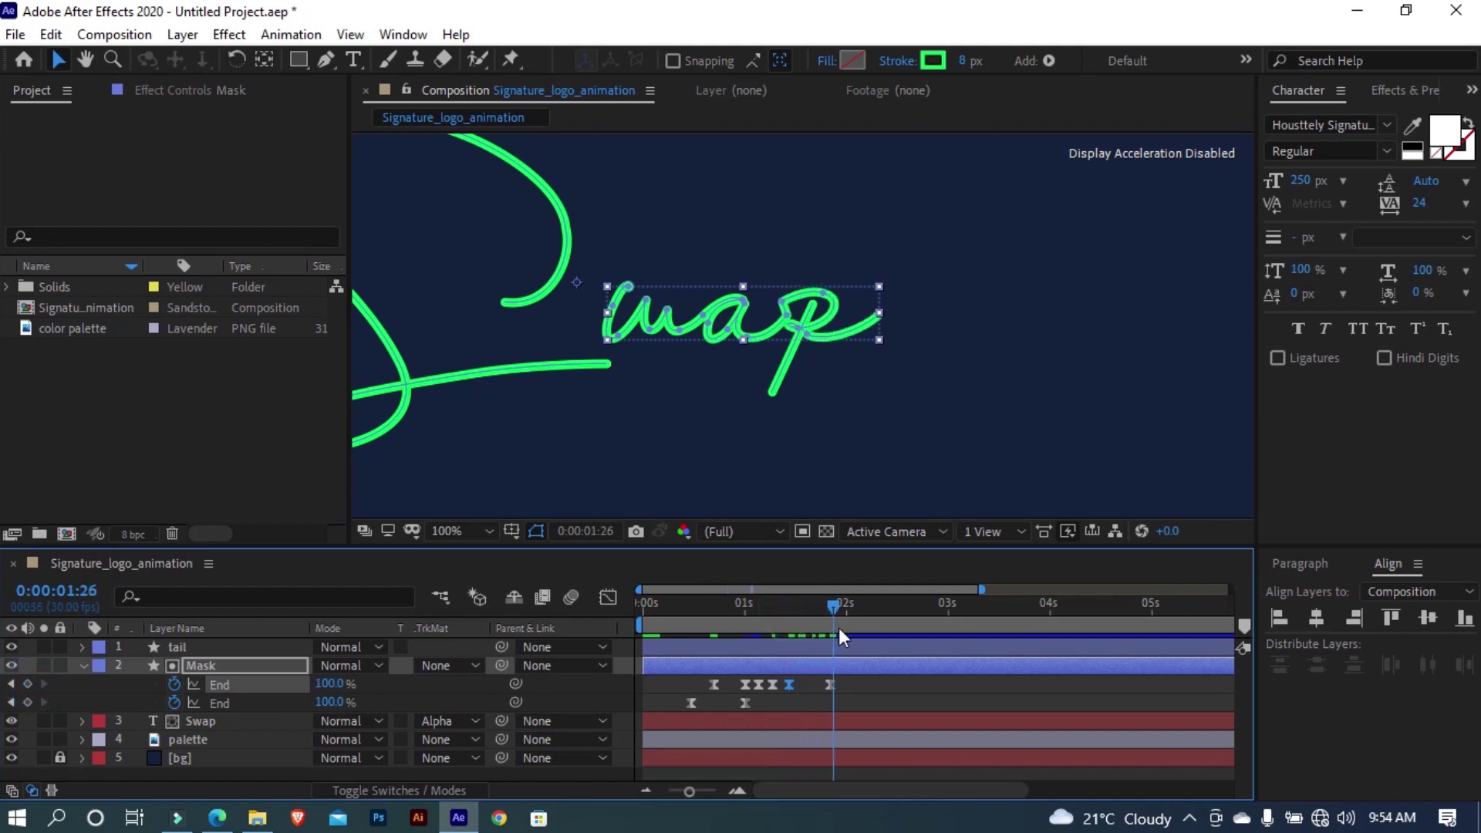
drag(856, 689, 705, 692)
Easy Ease the selected wap End keyframes, preview, and nudge one keyframe slightly later
right_click(710, 688)
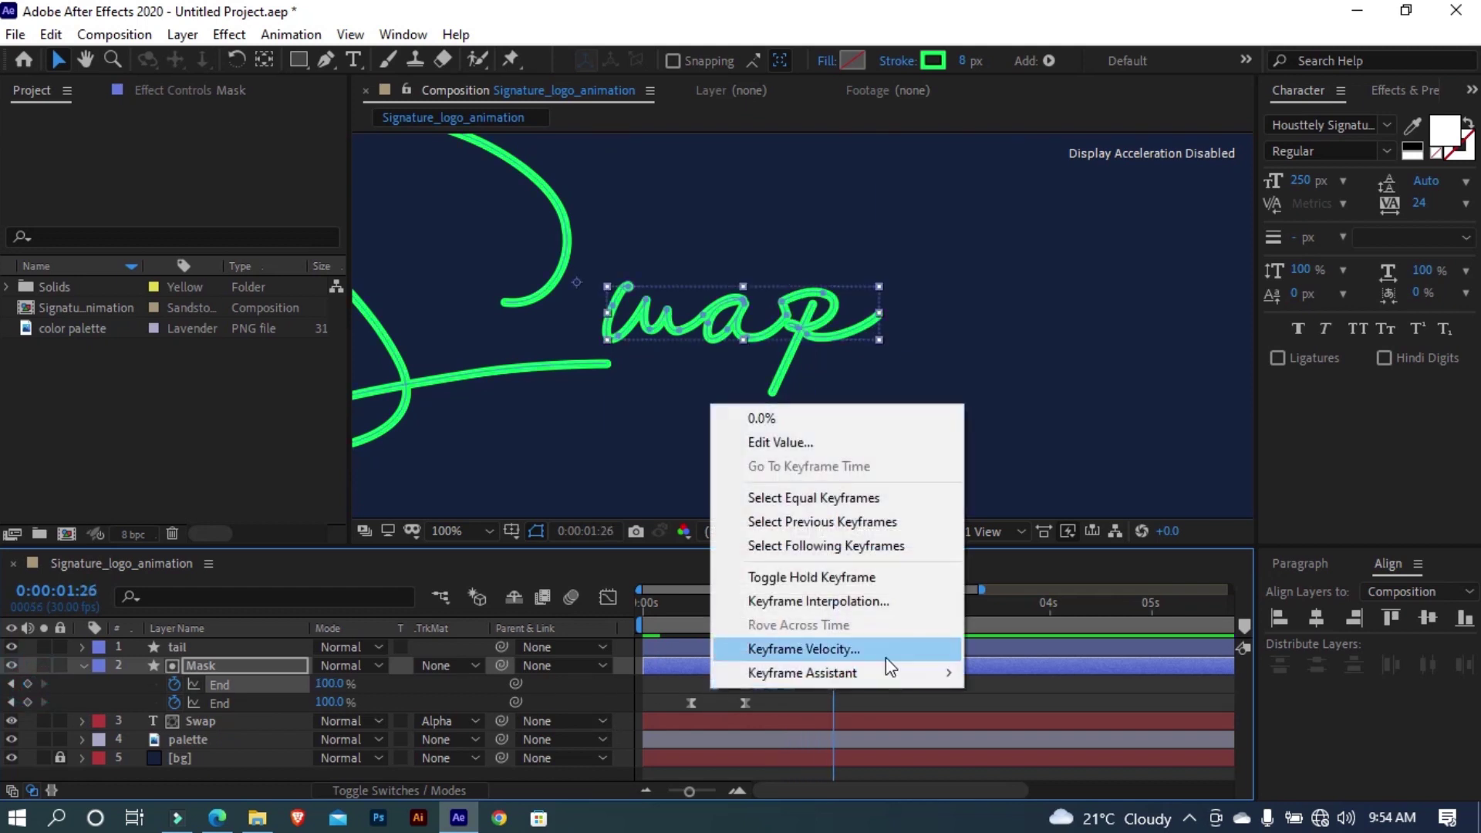
mouse_move(882, 679)
click(1026, 502)
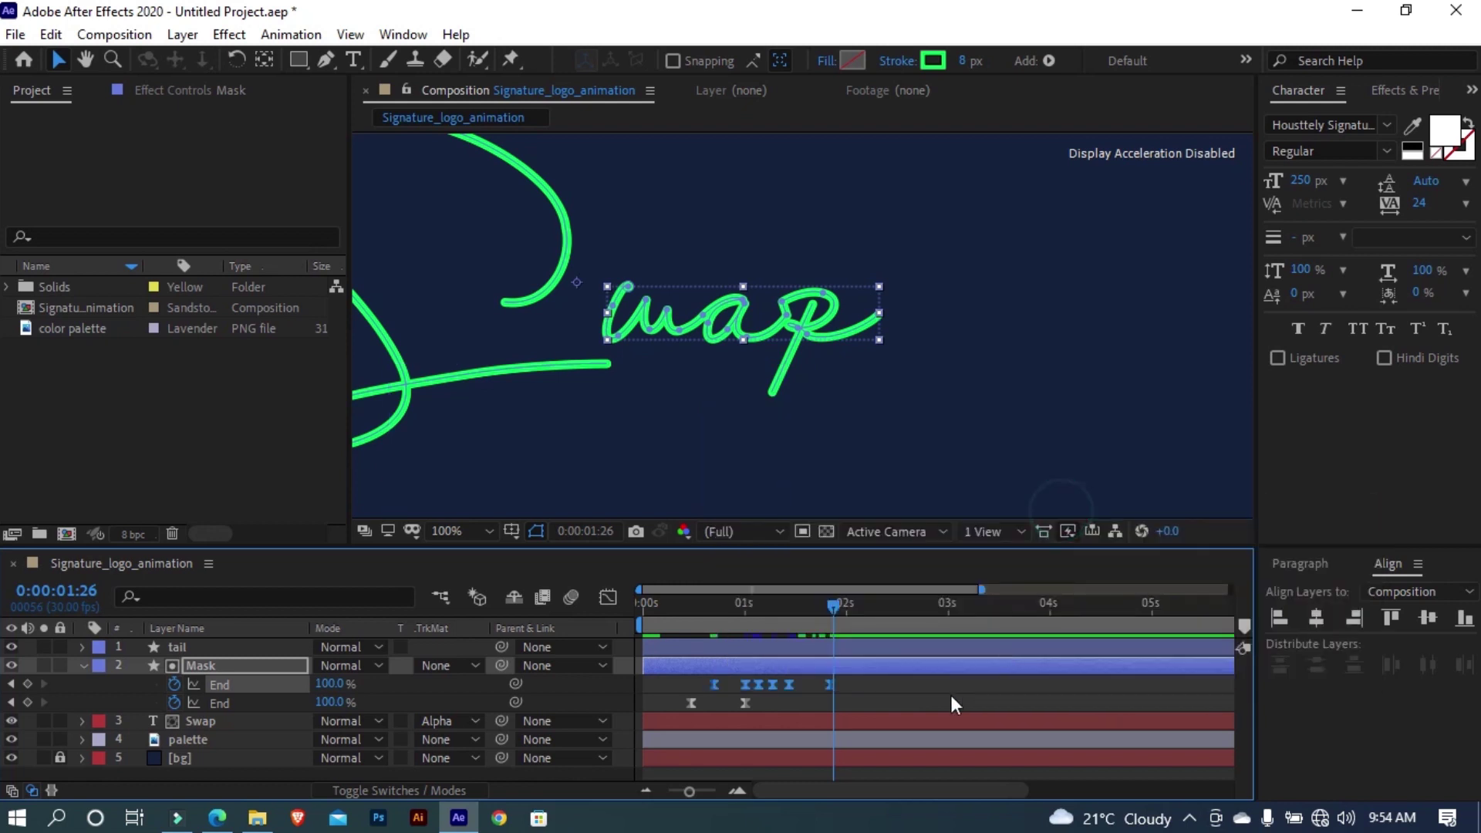
click(709, 618)
key(space)
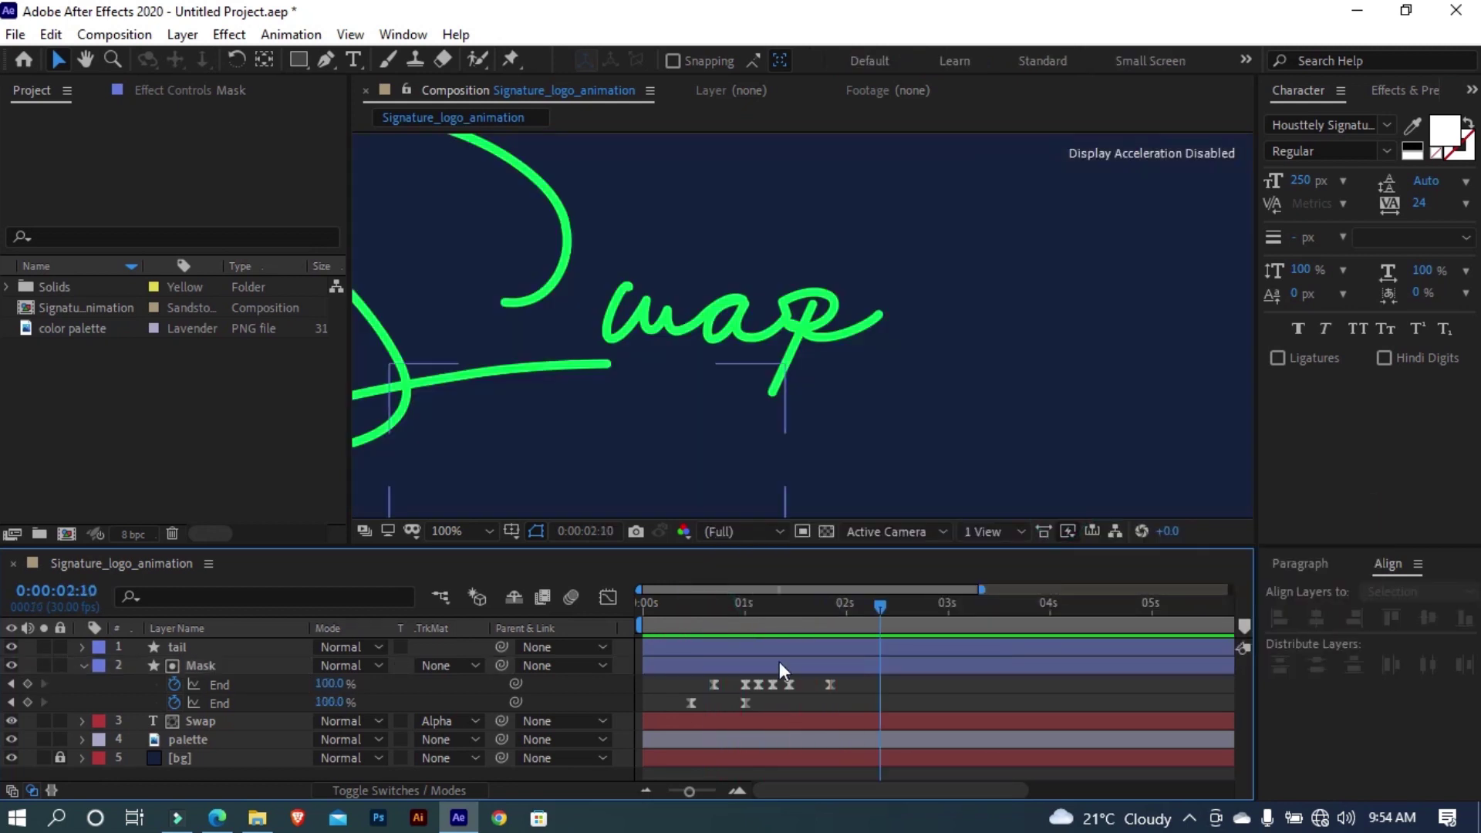
click(715, 684)
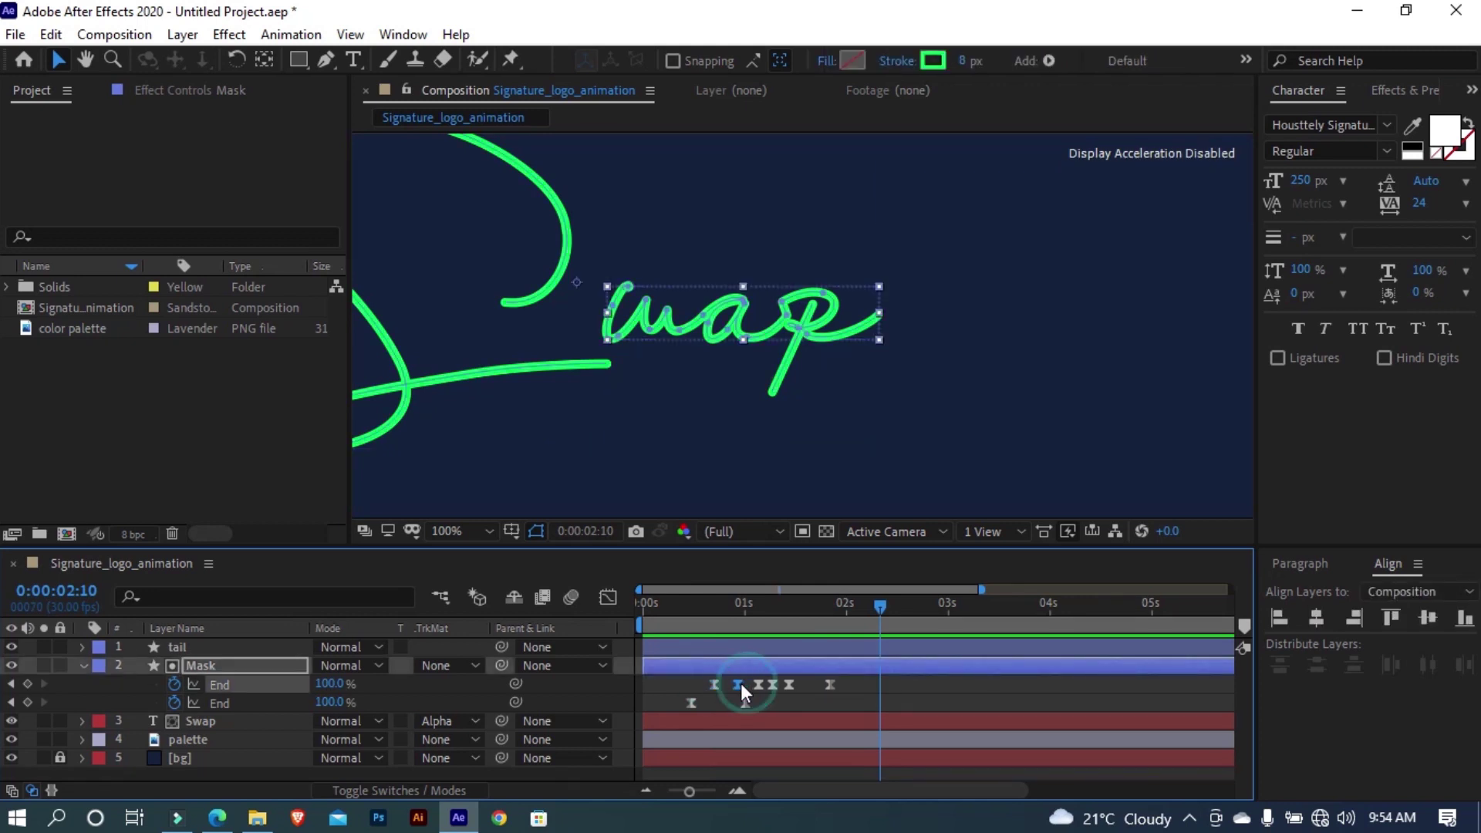
drag(790, 685, 794, 685)
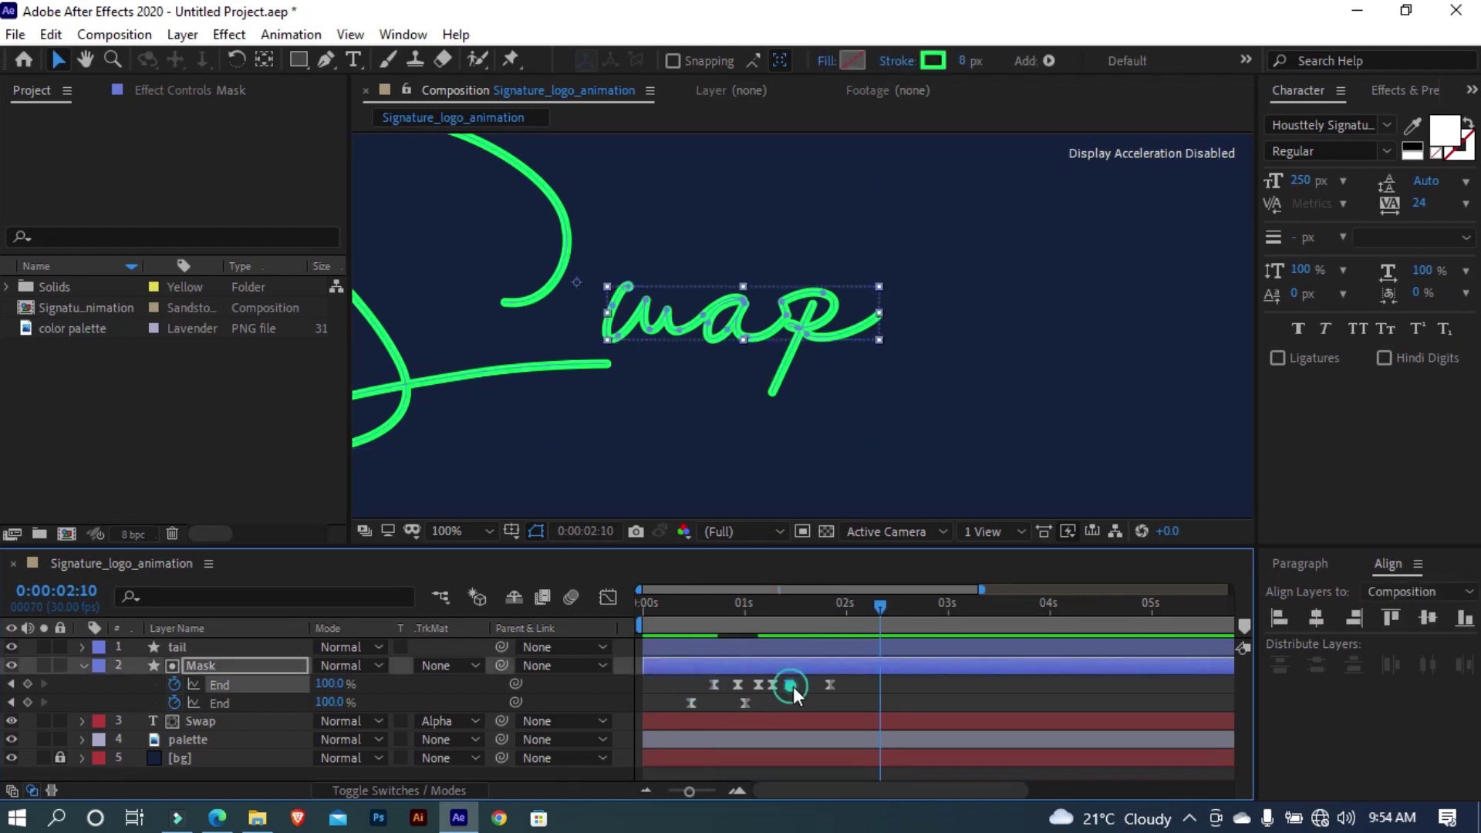
In the speed graph, set the four End keyframes' Keyframe Velocity to Continuous
click(602, 593)
click(737, 791)
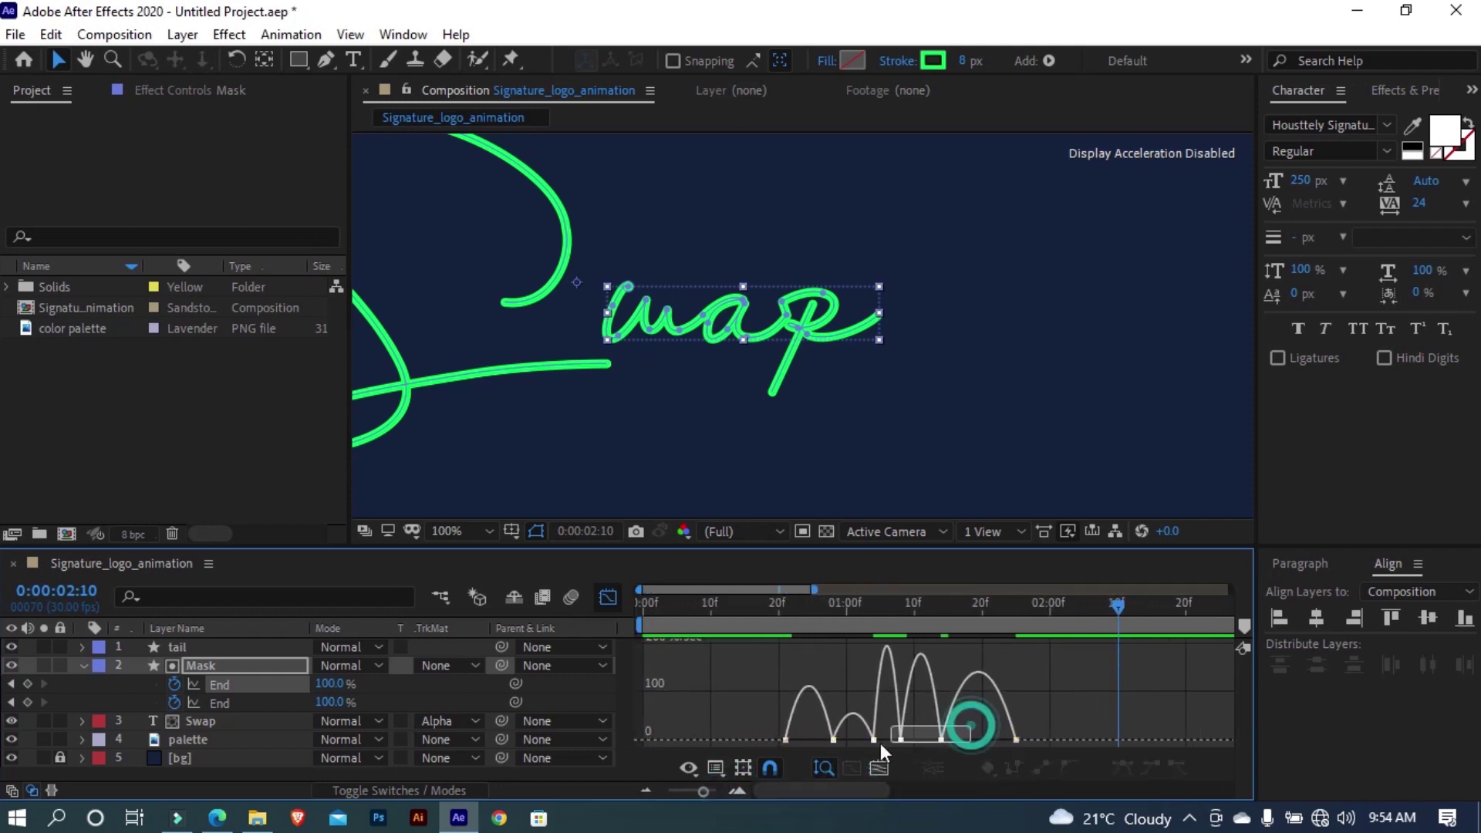
drag(971, 729, 830, 745)
right_click(837, 737)
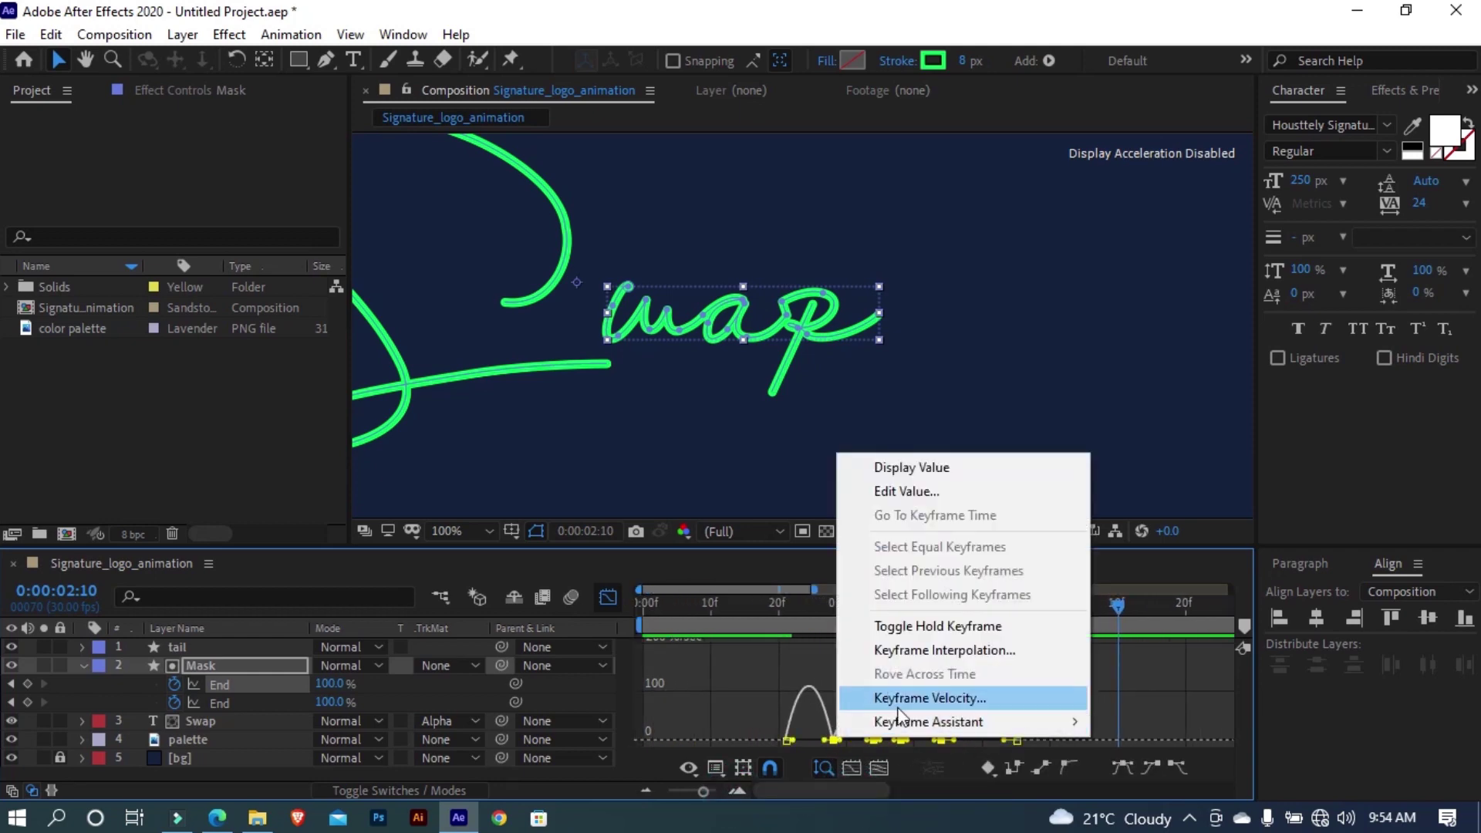
click(926, 698)
click(482, 447)
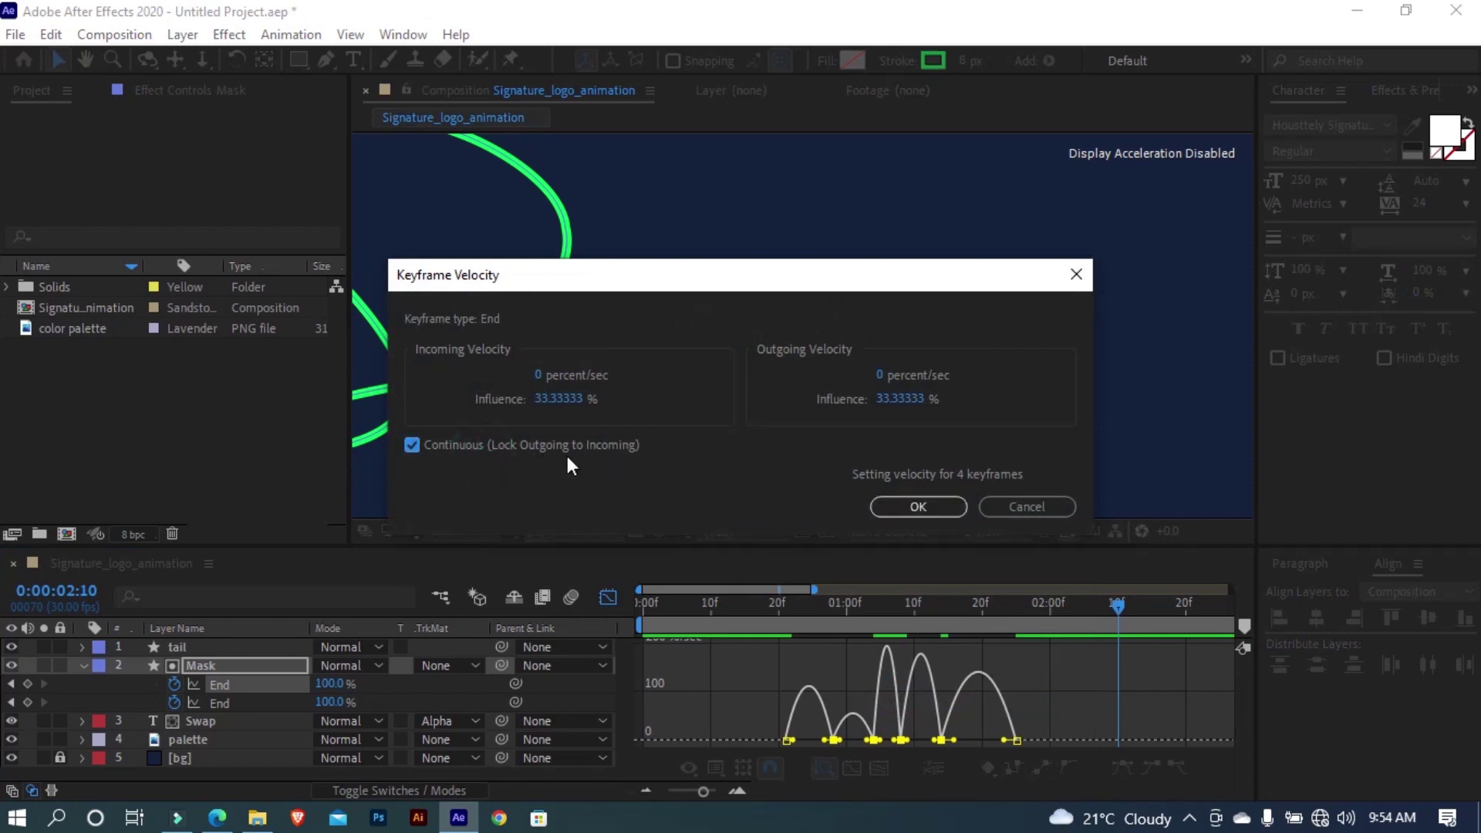
click(922, 508)
Drag the speed-curve keyframes and influence handles into rising peaks, then preview at 50%
click(840, 687)
mouse_move(836, 738)
mouse_down()
mouse_move(833, 721)
mouse_move(940, 719)
mouse_move(995, 740)
mouse_move(958, 716)
mouse_up()
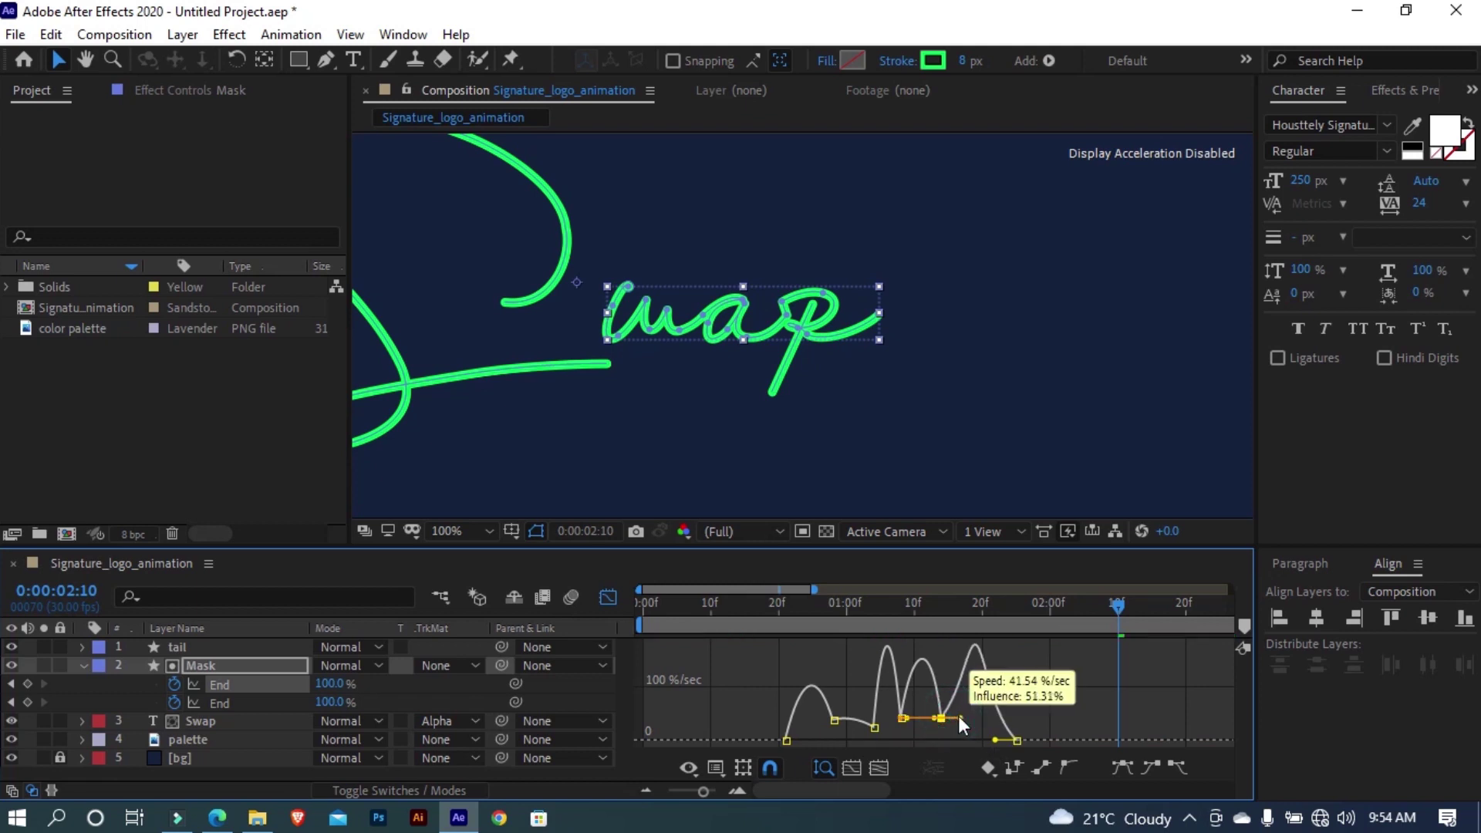
click(834, 721)
drag(823, 724, 932, 721)
click(858, 727)
click(938, 722)
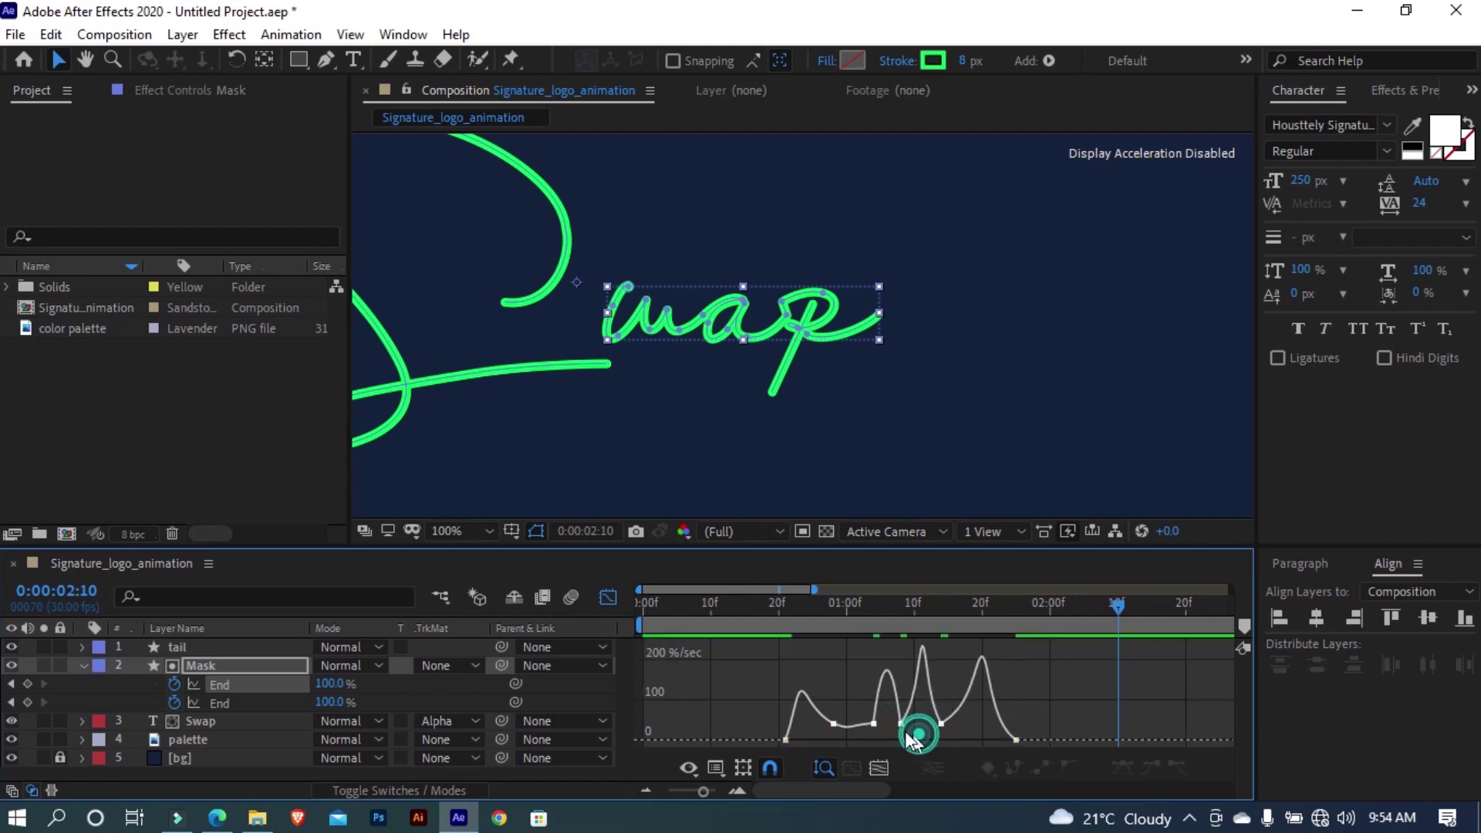
click(758, 603)
key(comma)
key(comma)
key(space)
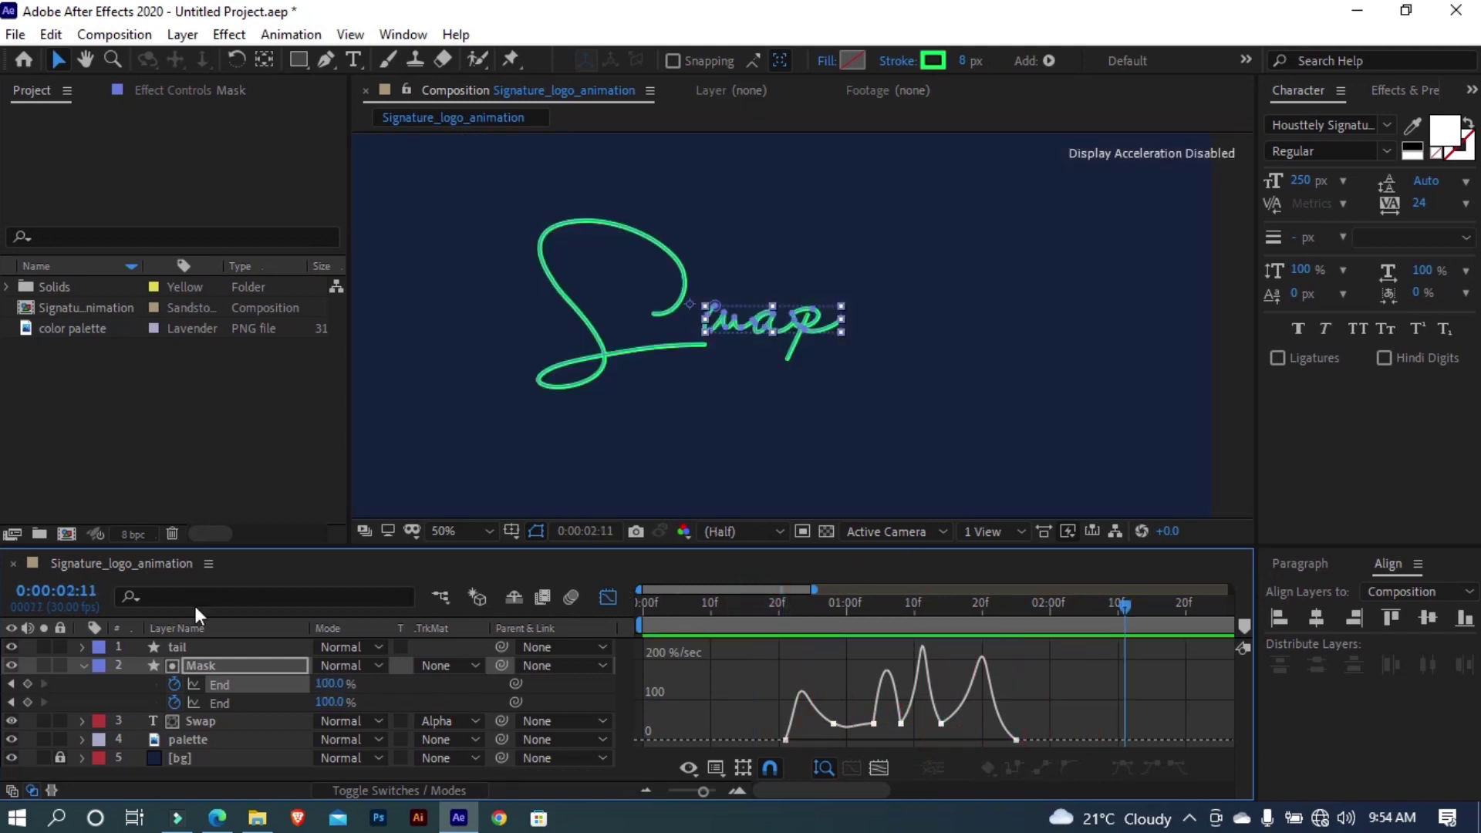
Select the S group's Trim Paths 1 keyframes to copy, then select the P line group
click(83, 665)
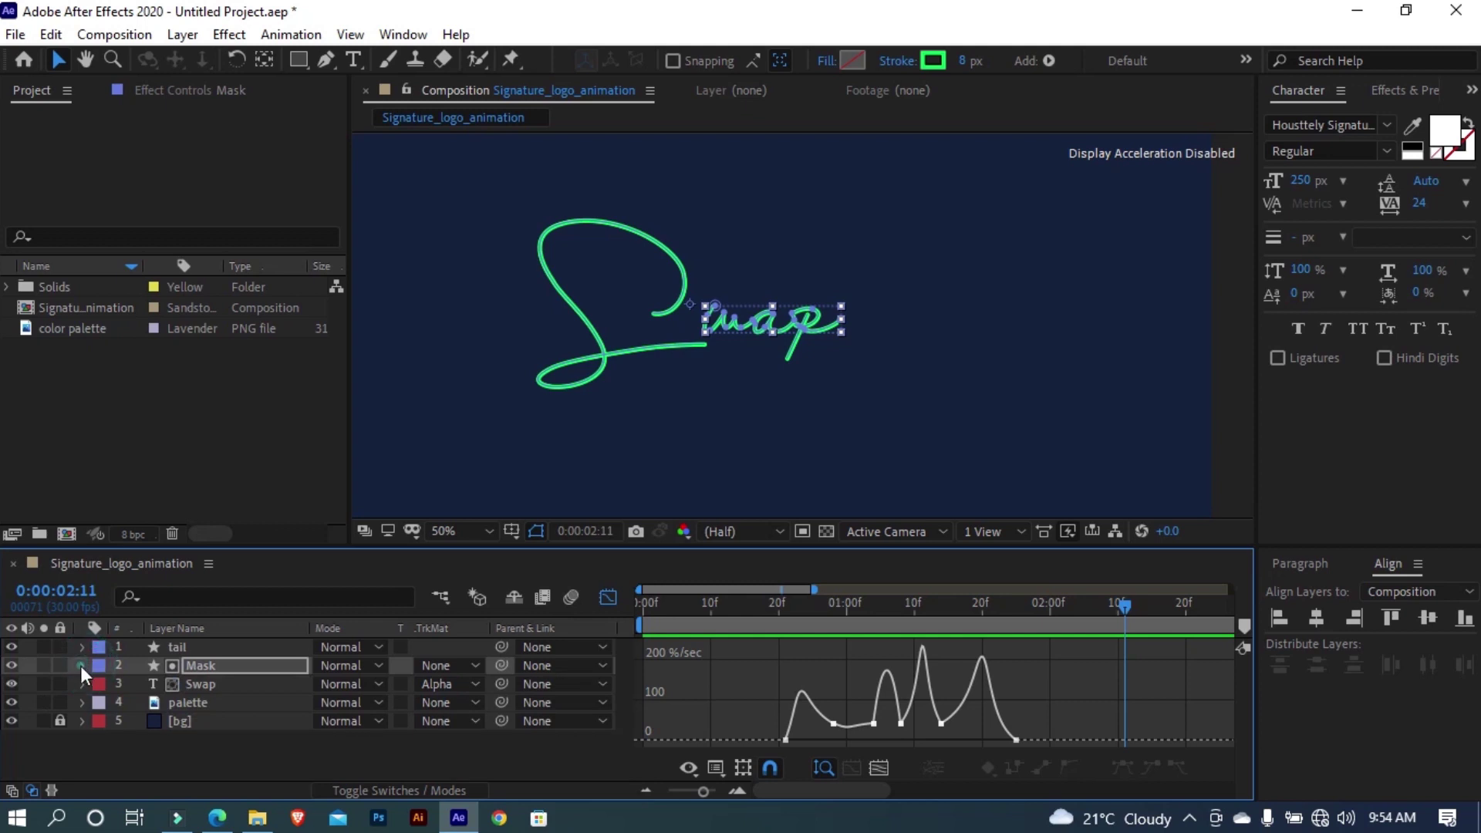
click(82, 665)
click(118, 704)
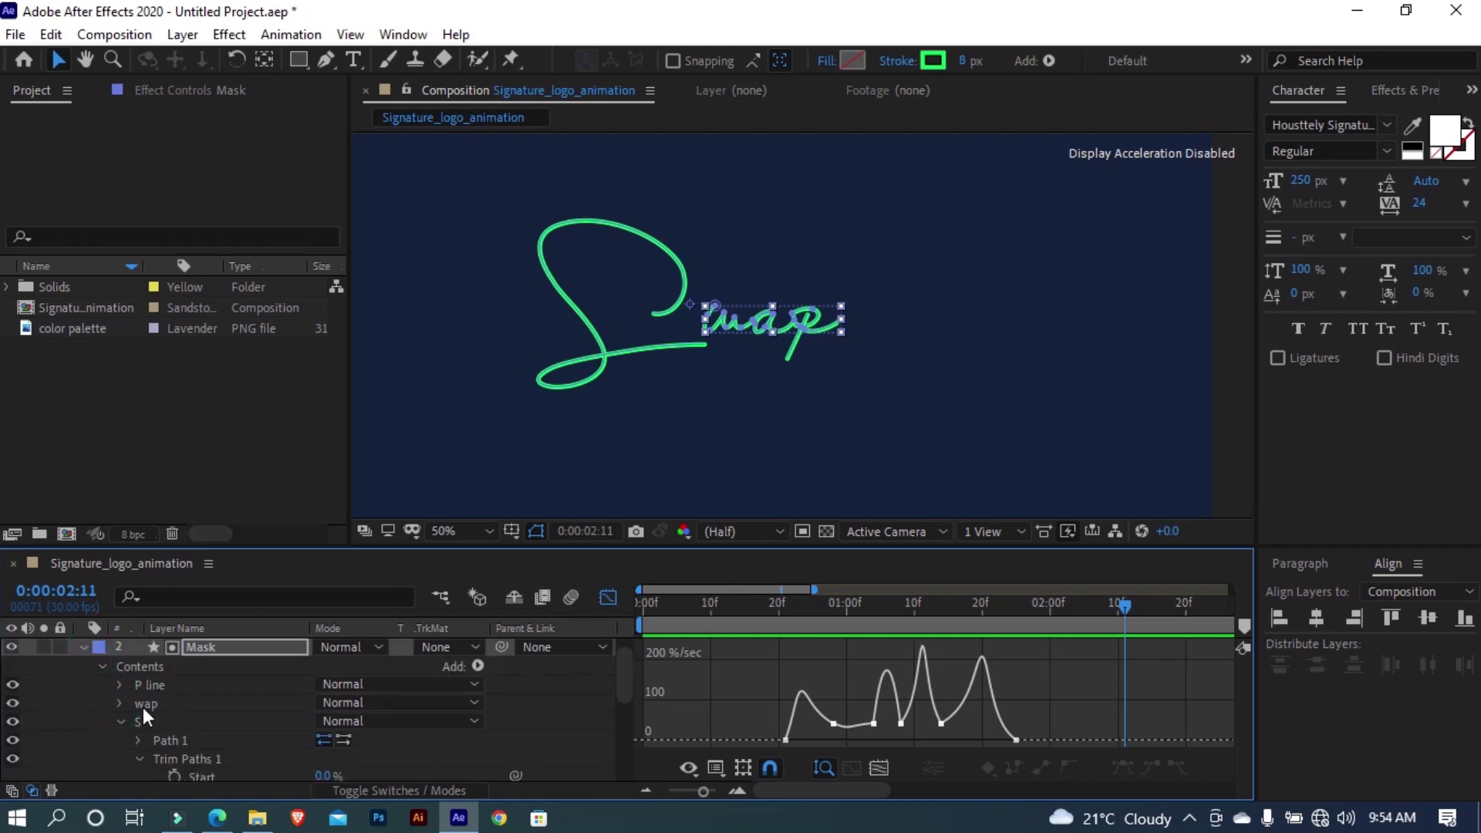
click(114, 718)
scroll(128, 724, down, 2)
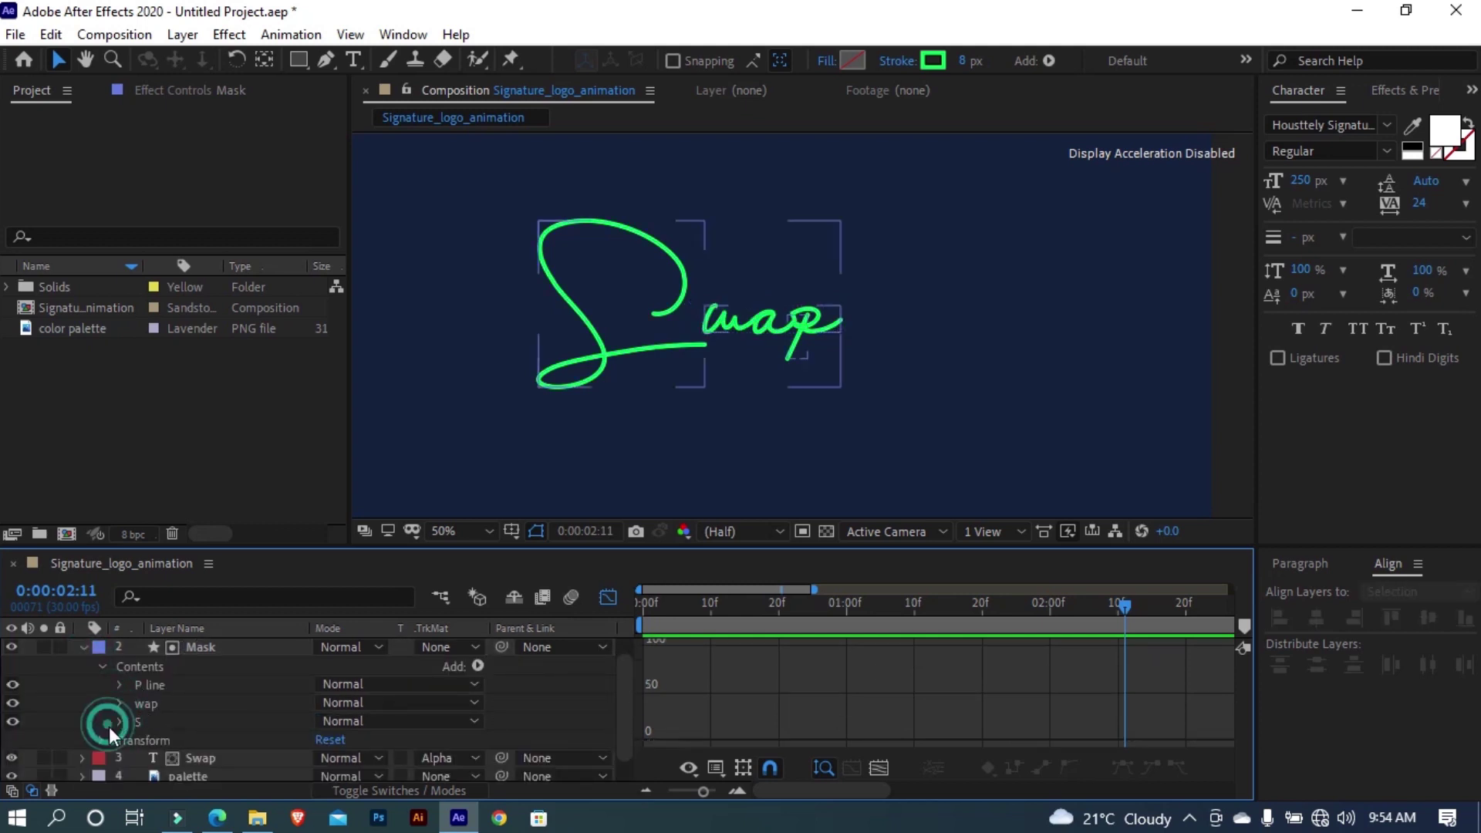
click(116, 727)
click(192, 683)
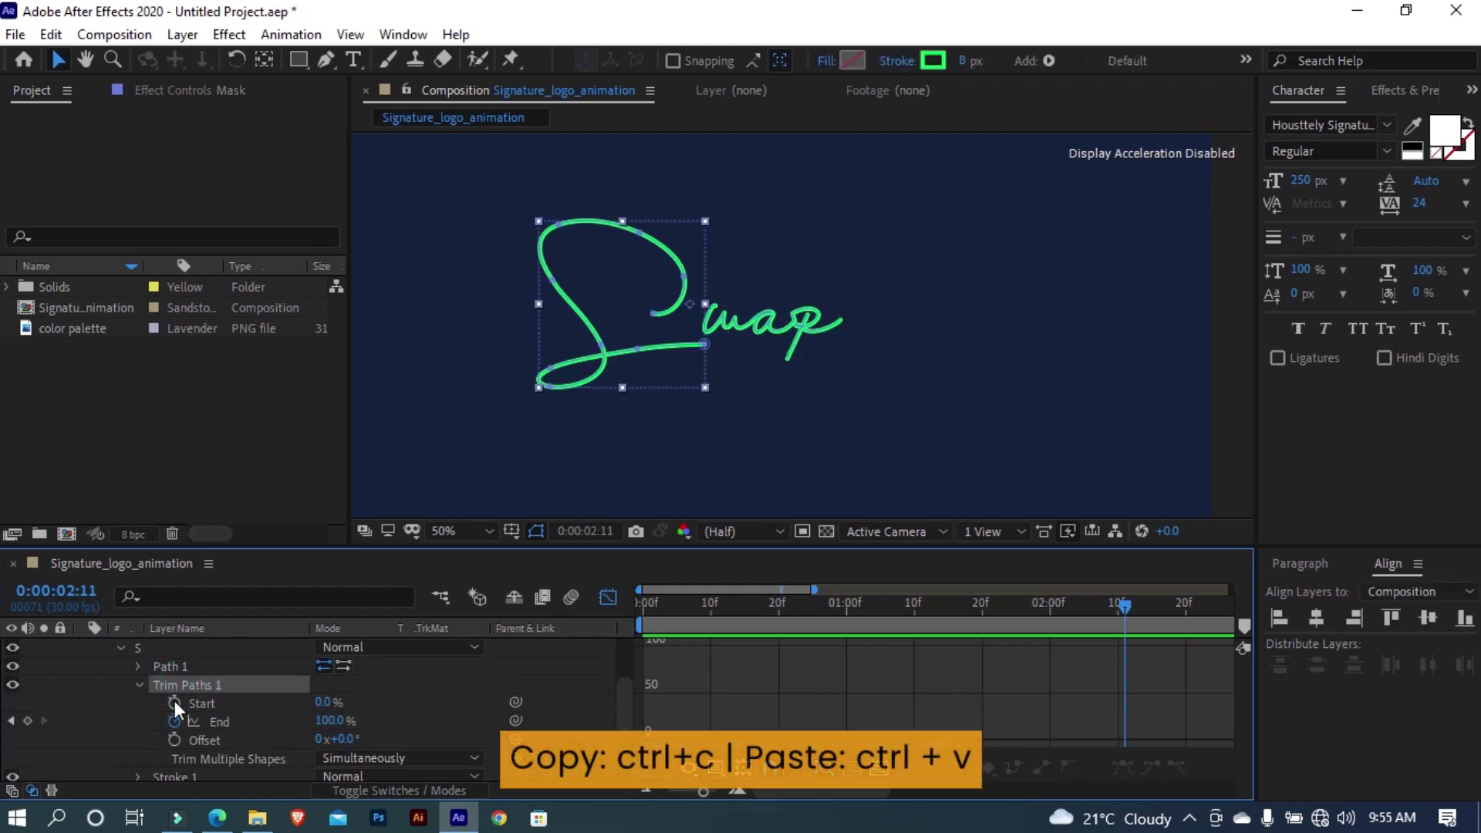
scroll(148, 702, up, 2)
click(121, 703)
click(158, 666)
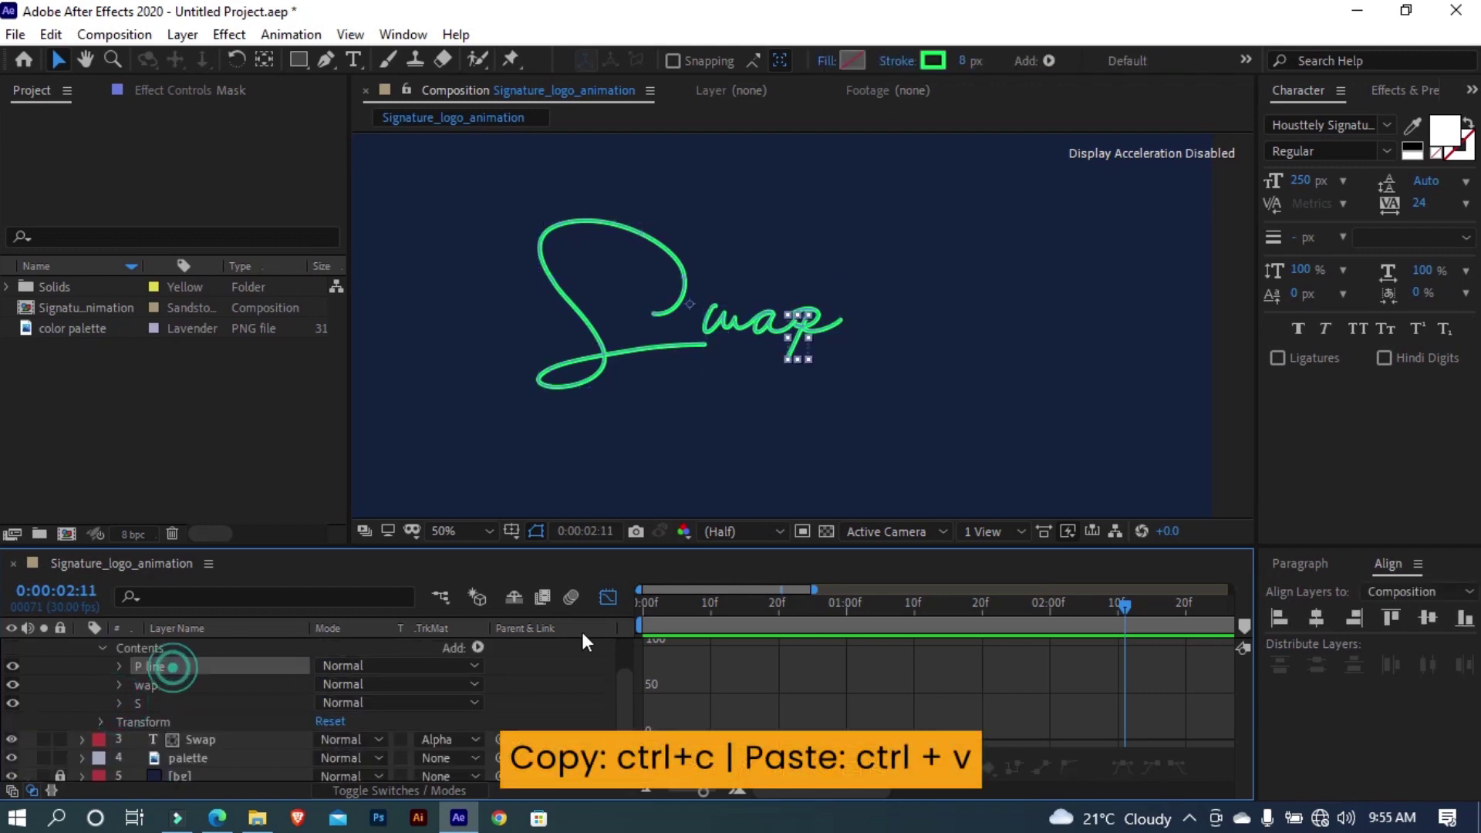
Paste the End keyframes onto P line at 0:00:01:20 and preview
click(608, 598)
scroll(838, 669, up, 2)
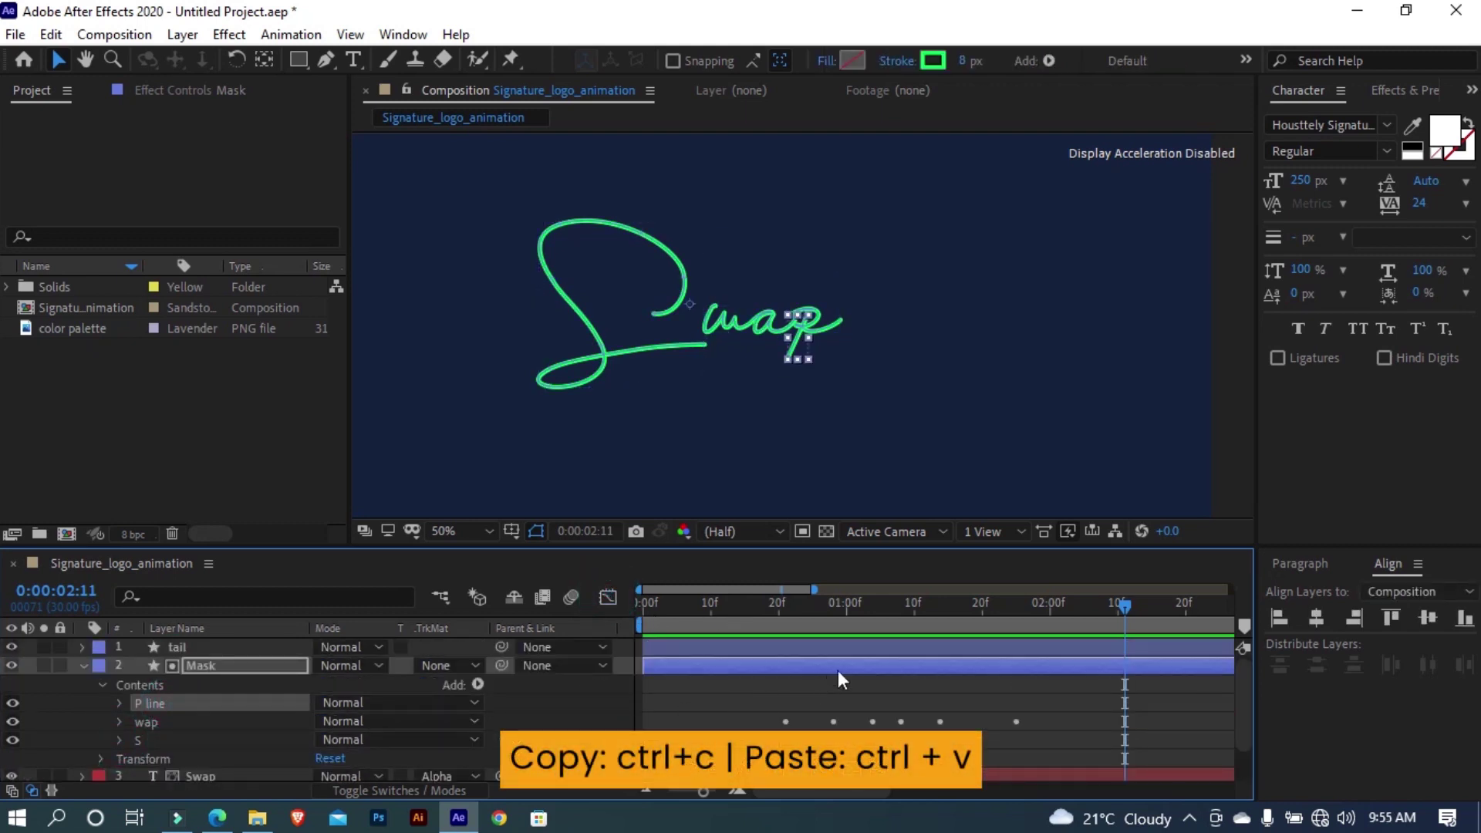
drag(974, 600, 984, 605)
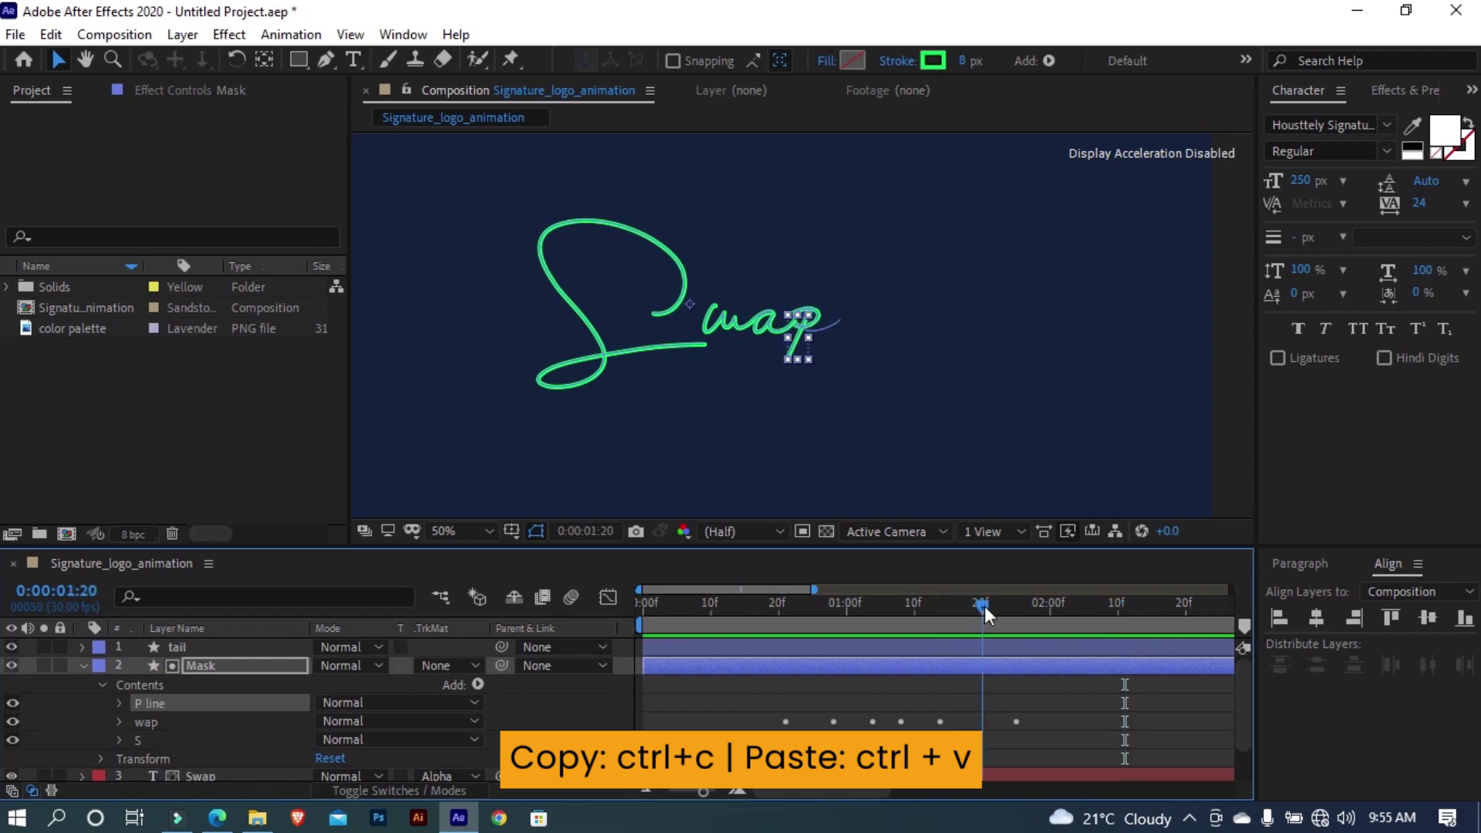
key(ctrl+x)
key(ctrl+v)
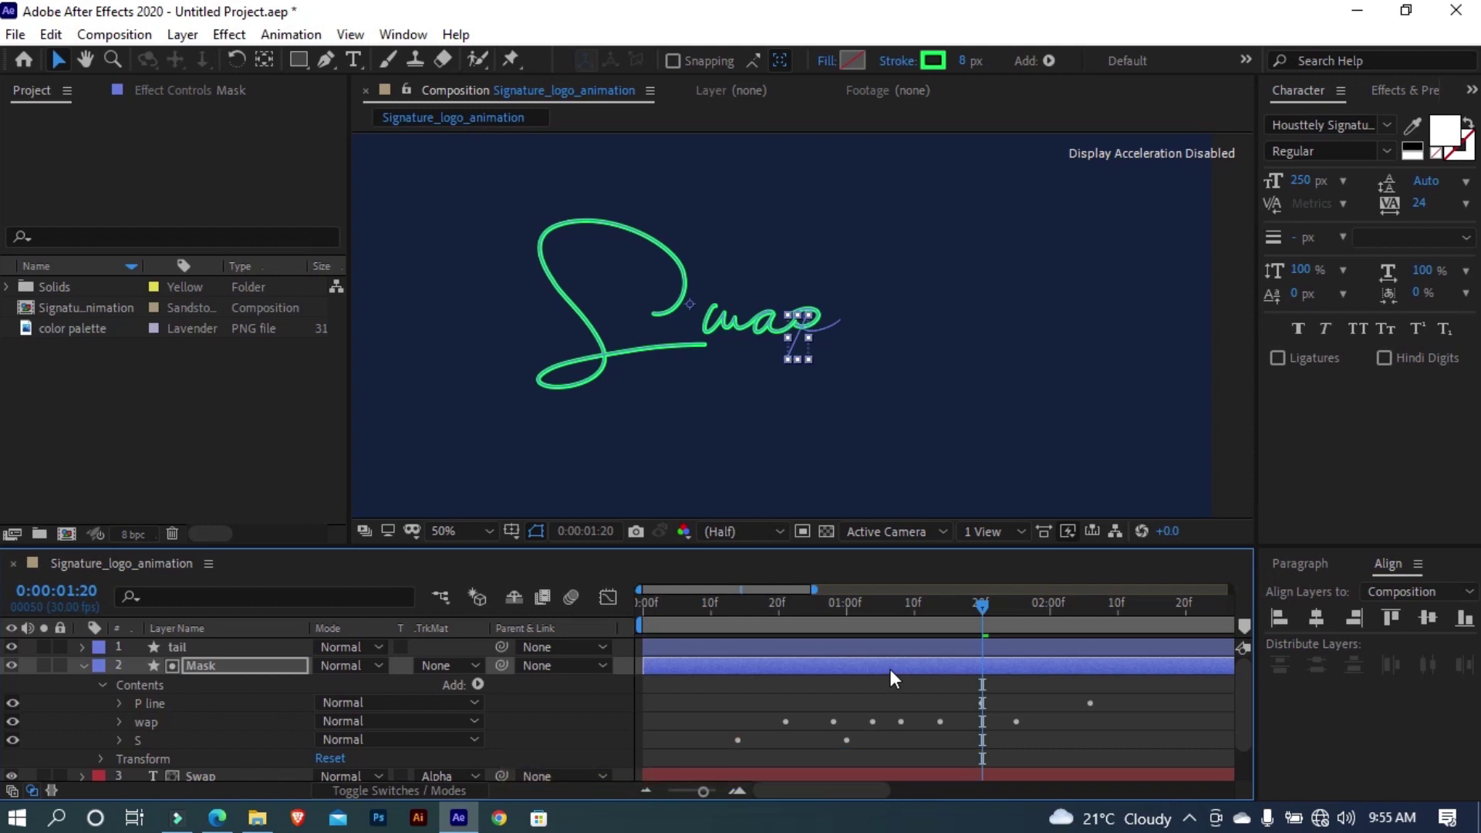
key(u)
key(space)
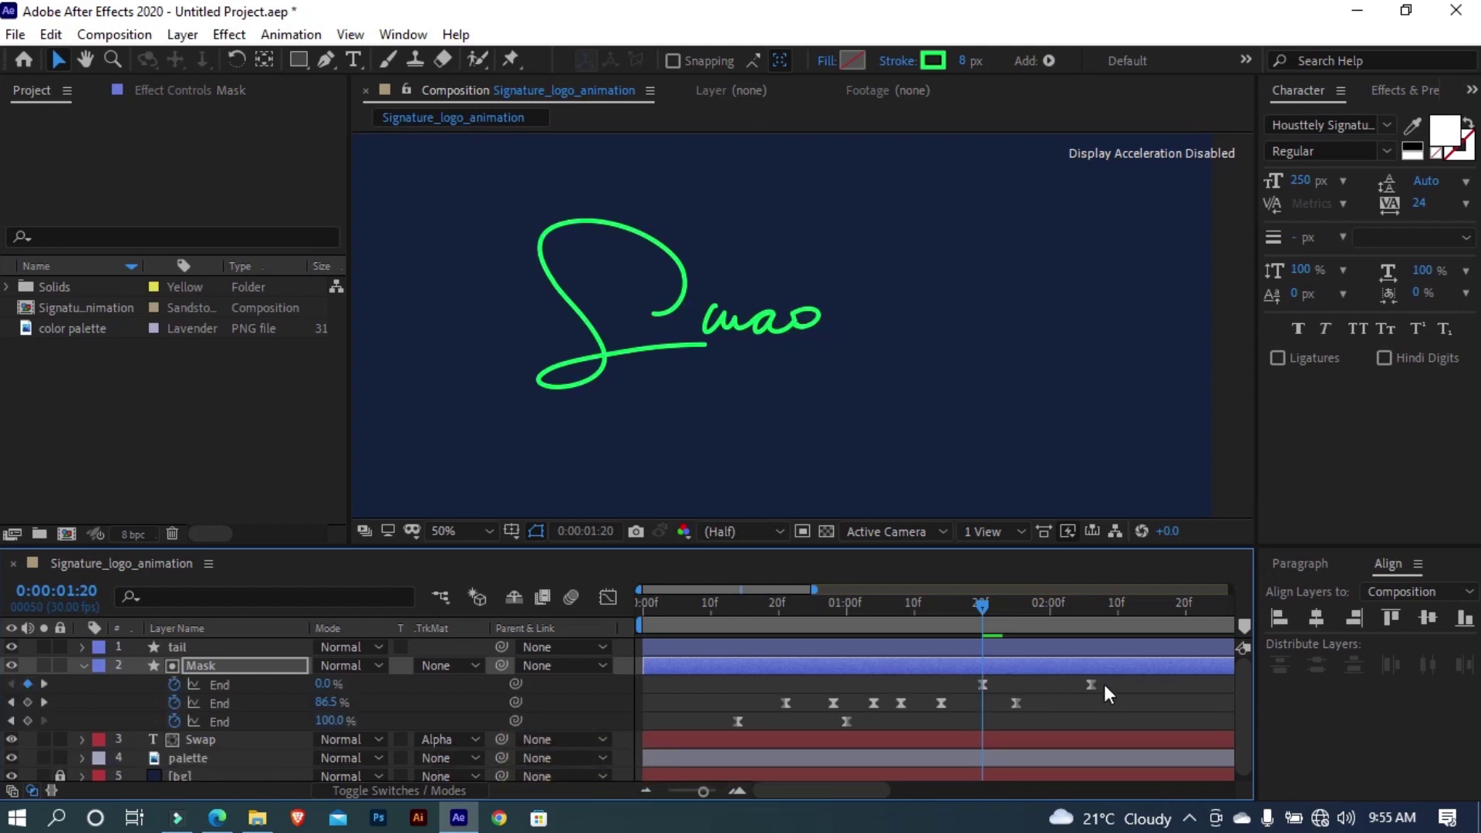
Ease the P line End speed curve in the Graph Editor, preview, and collapse the Mask layer
click(1088, 682)
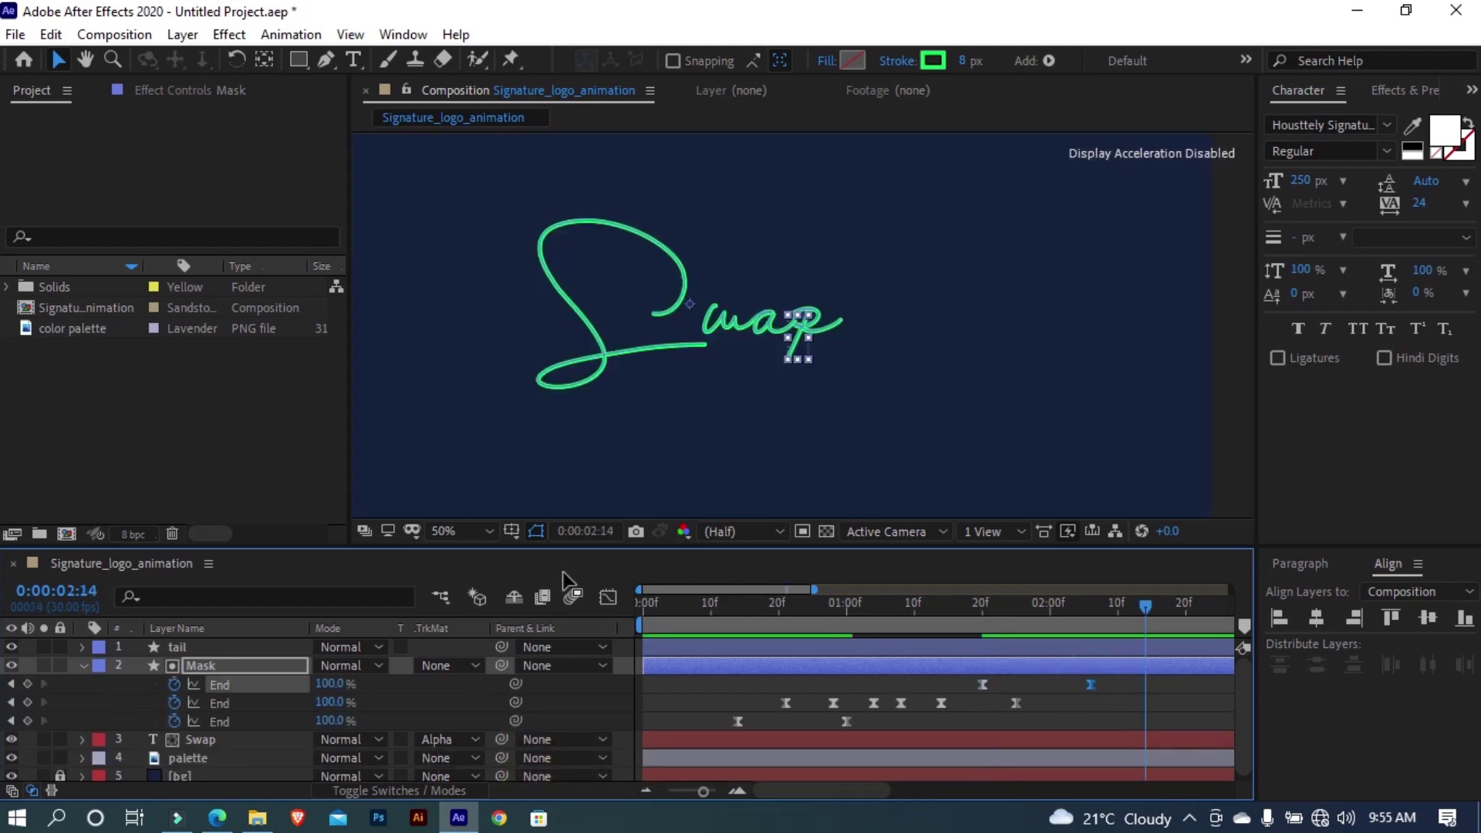
click(608, 597)
mouse_move(986, 718)
mouse_down()
mouse_move(984, 735)
mouse_move(1008, 739)
mouse_up()
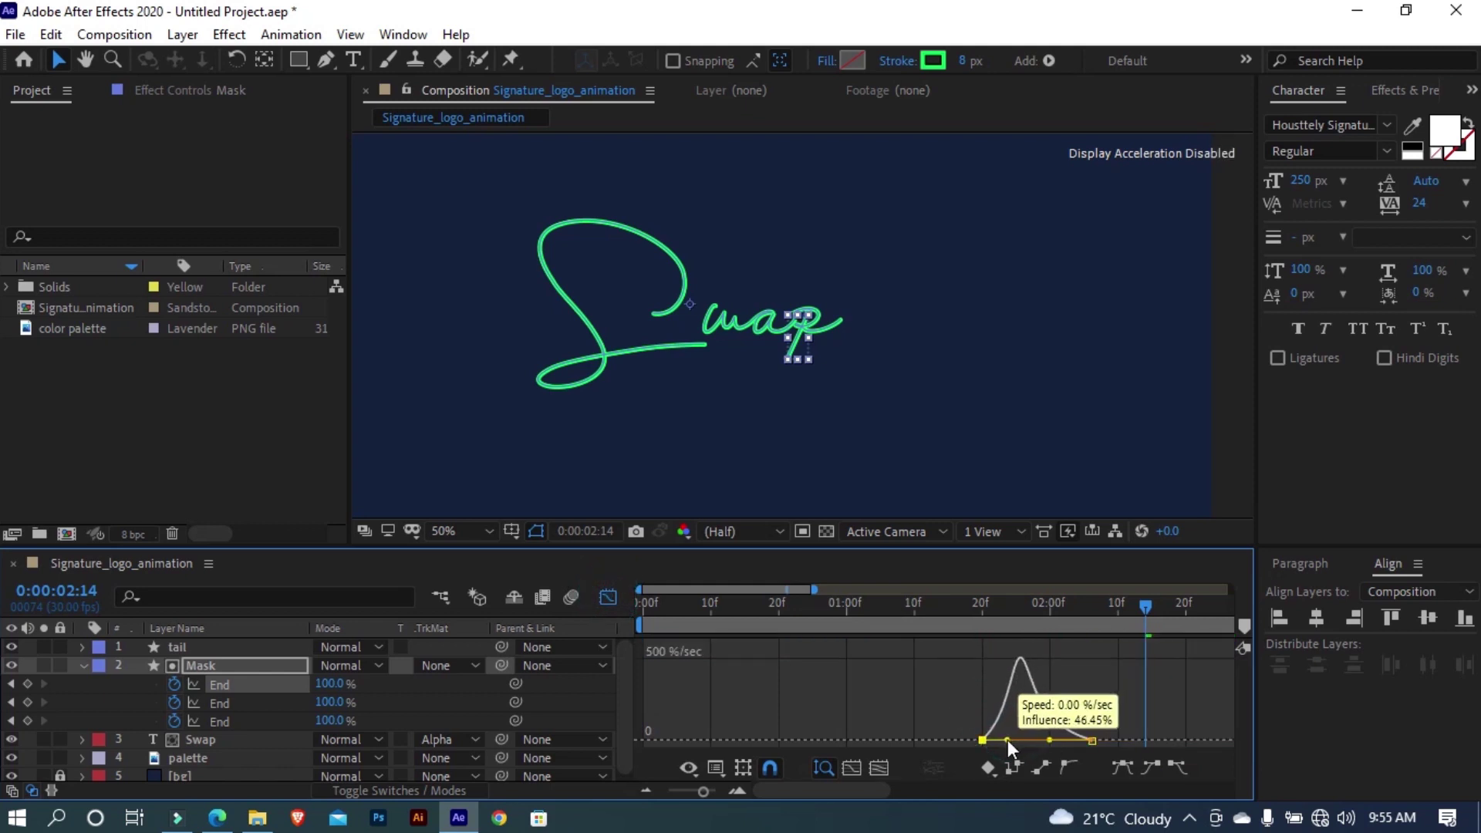
click(973, 628)
key(space)
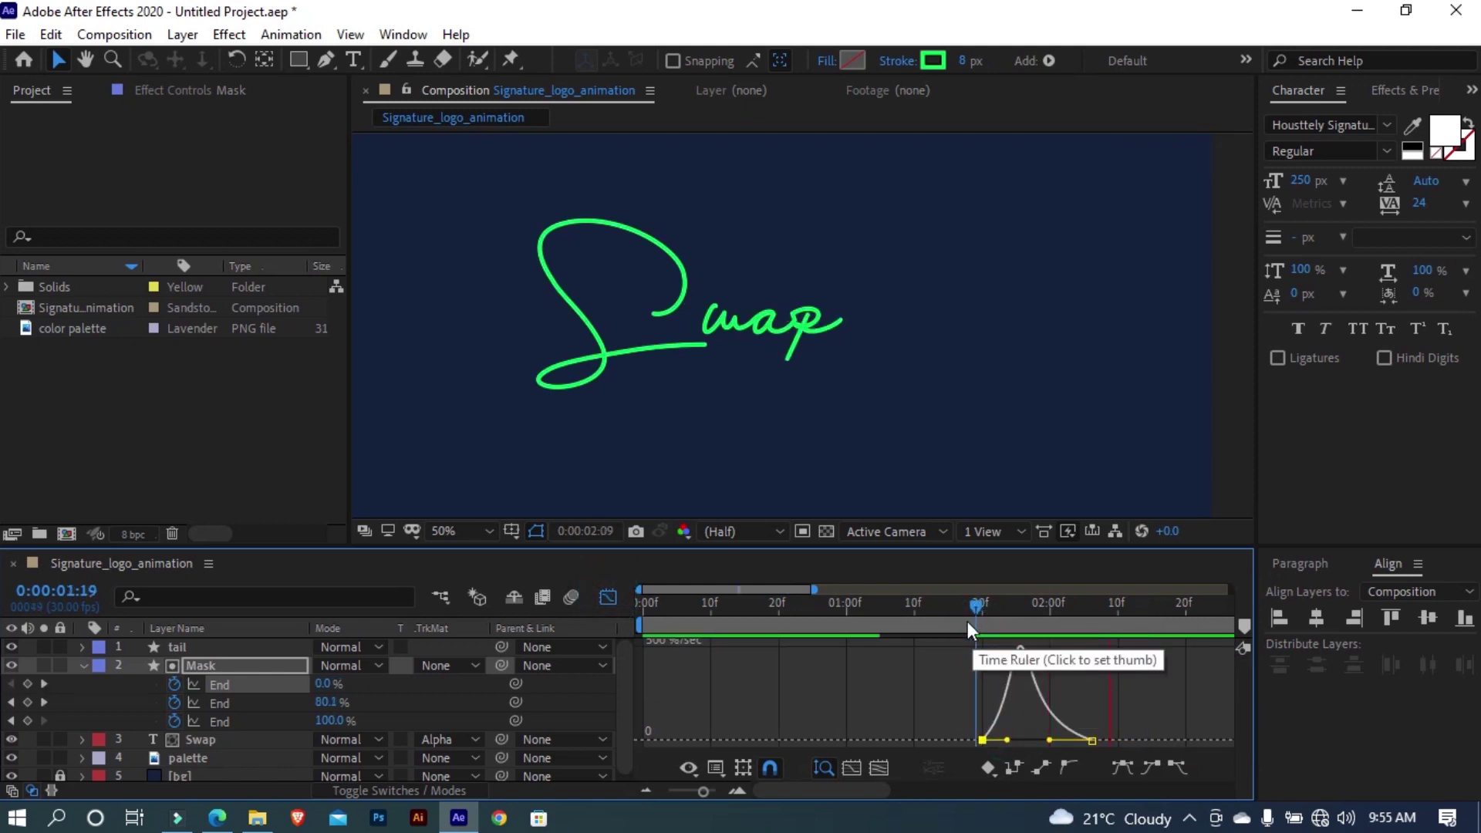
click(608, 598)
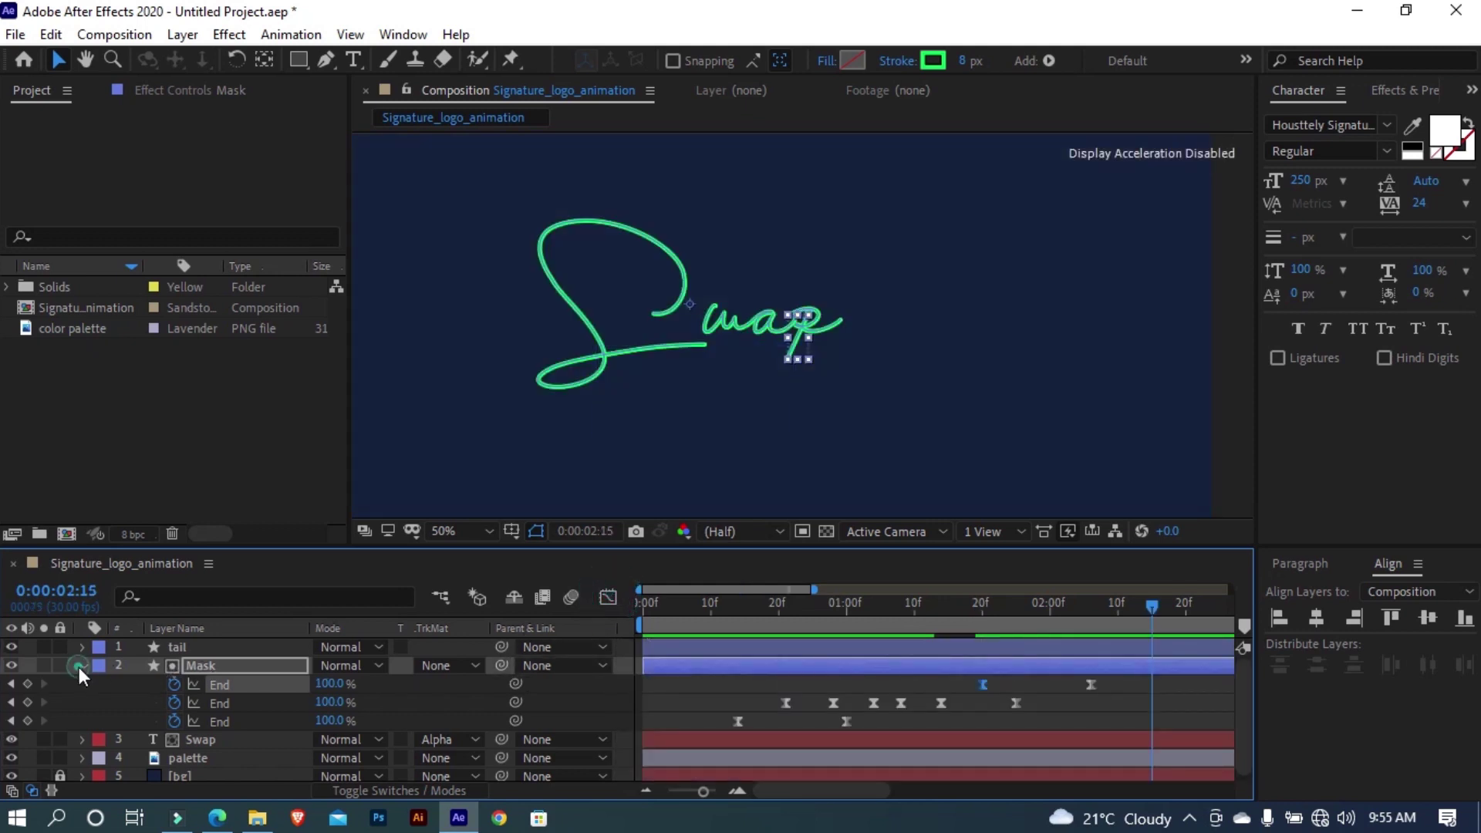
click(80, 665)
click(244, 668)
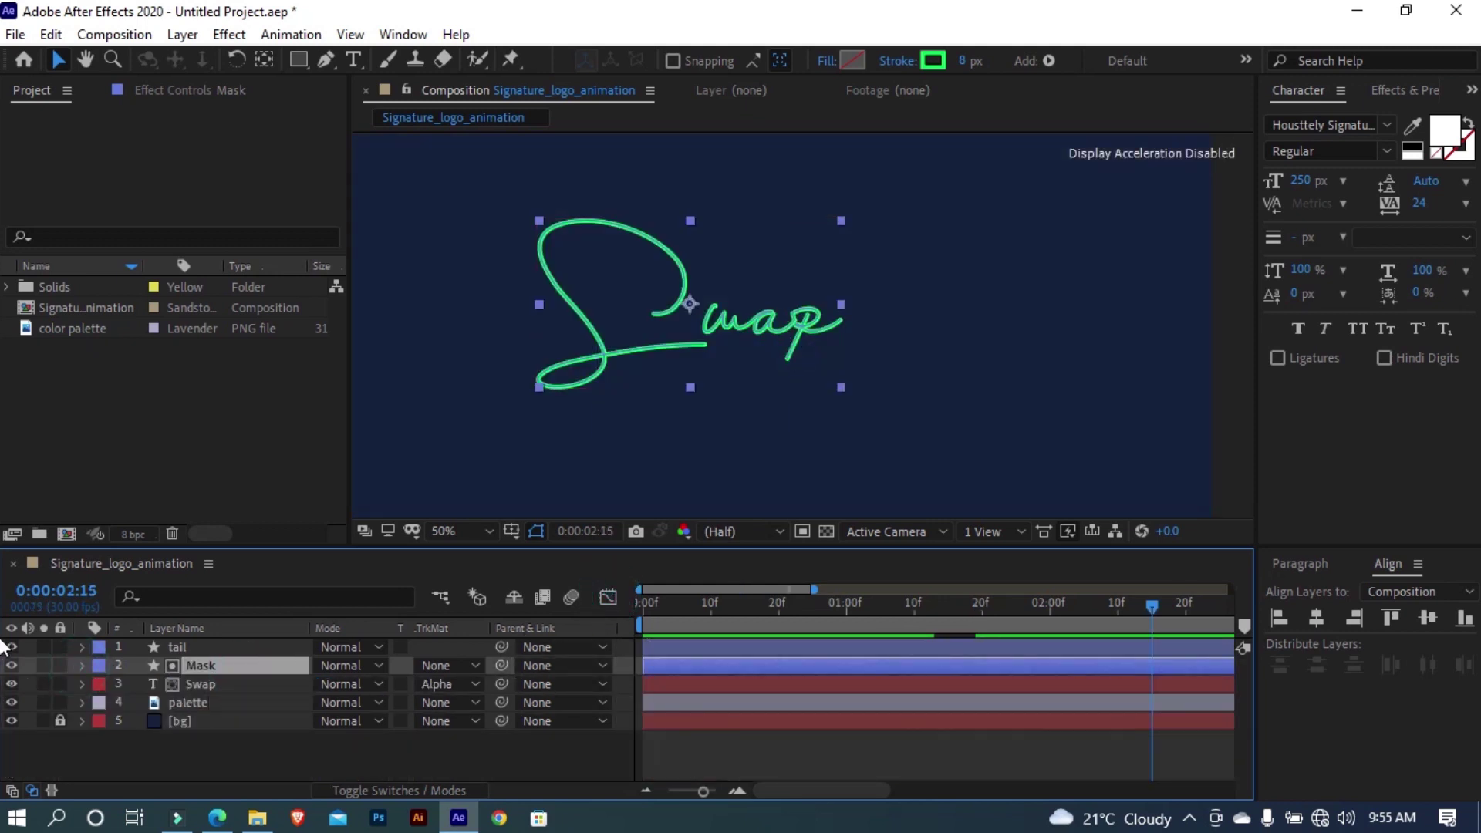
Hide the Mask layer, preview the Swap script reveal from the start, then check frame 0:00:02:09
click(11, 665)
click(648, 613)
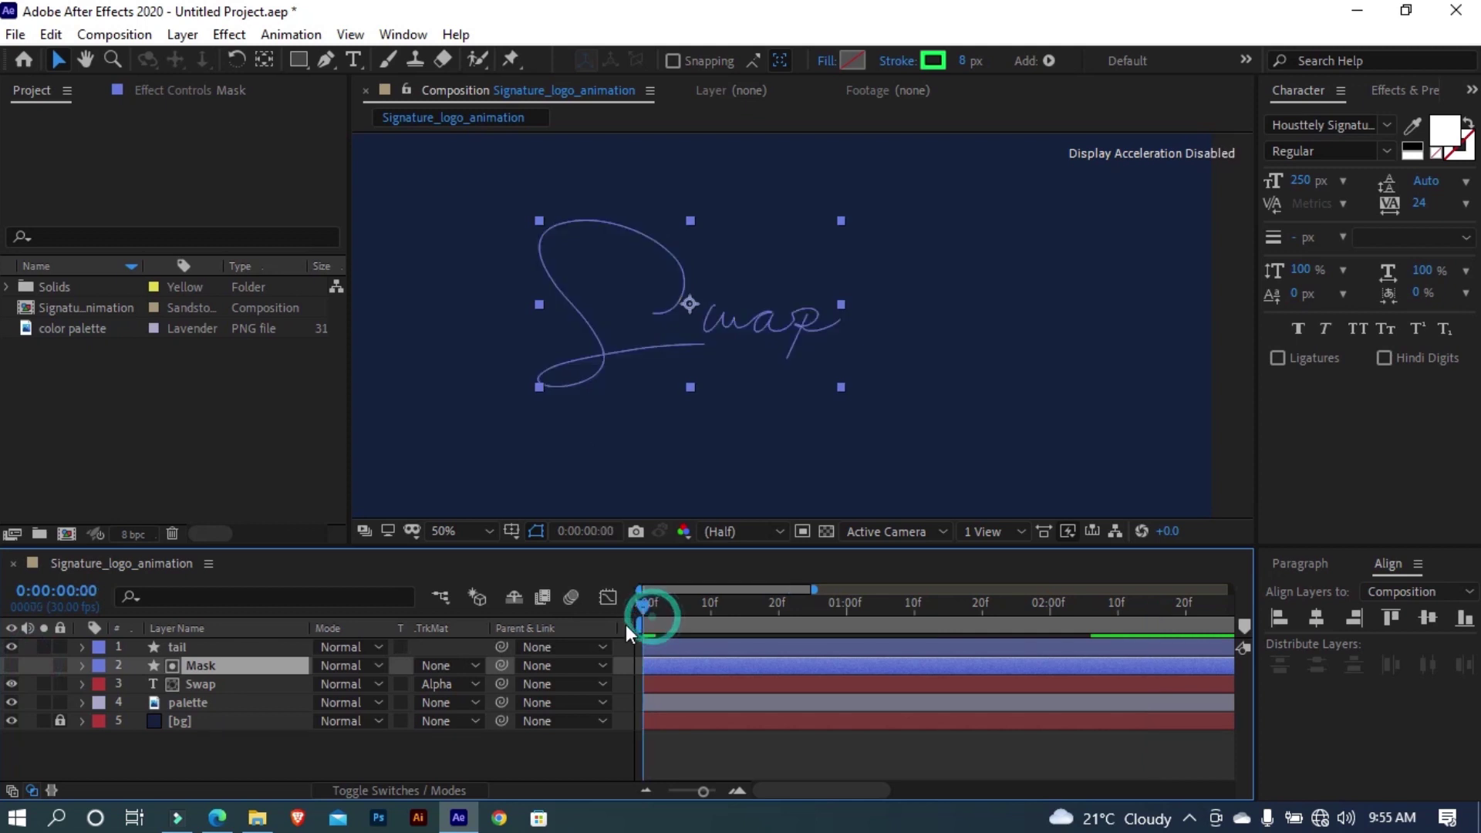
key(comma)
key(comma)
key(space)
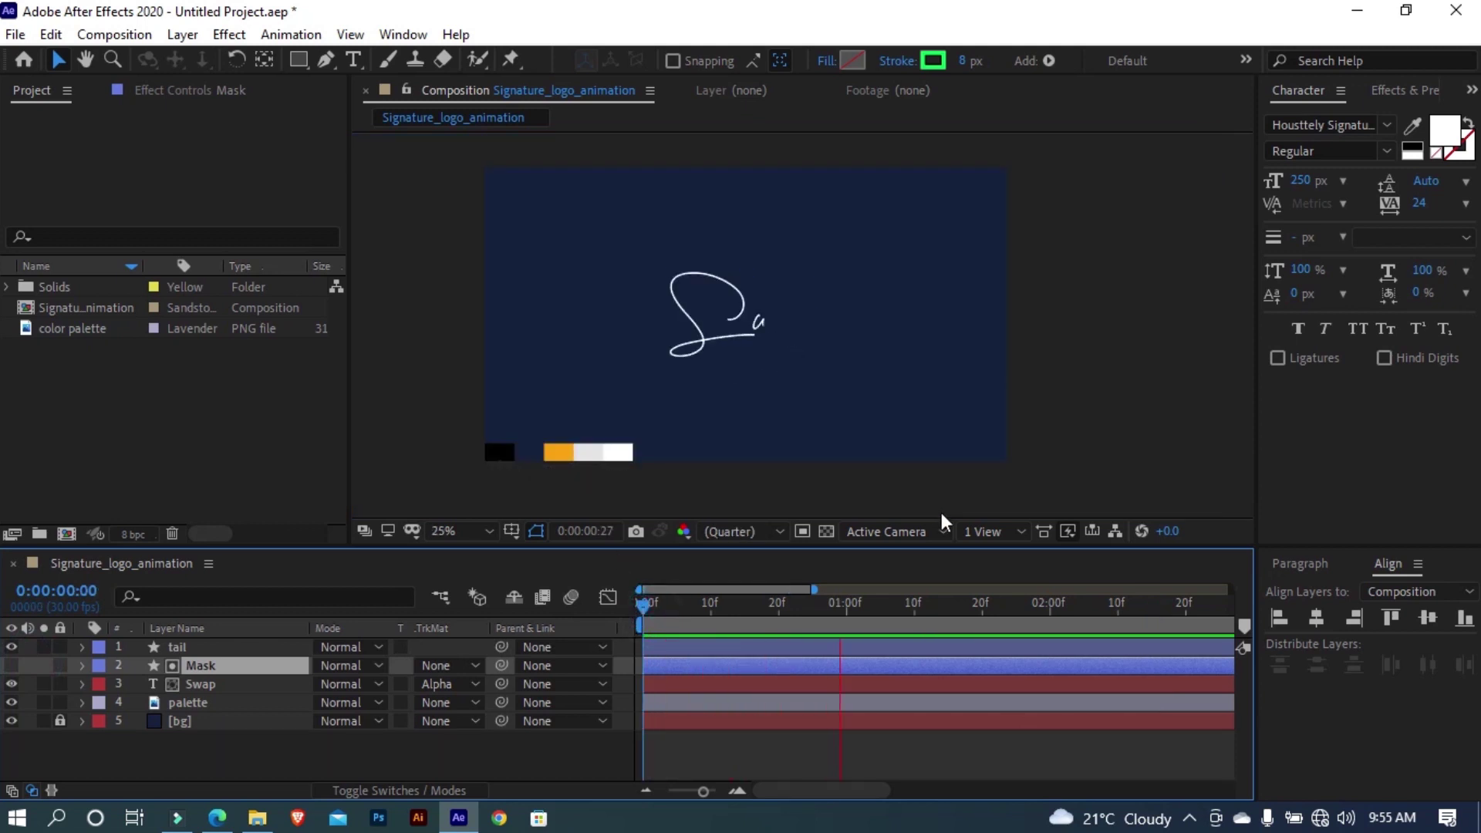
key(space)
key(period)
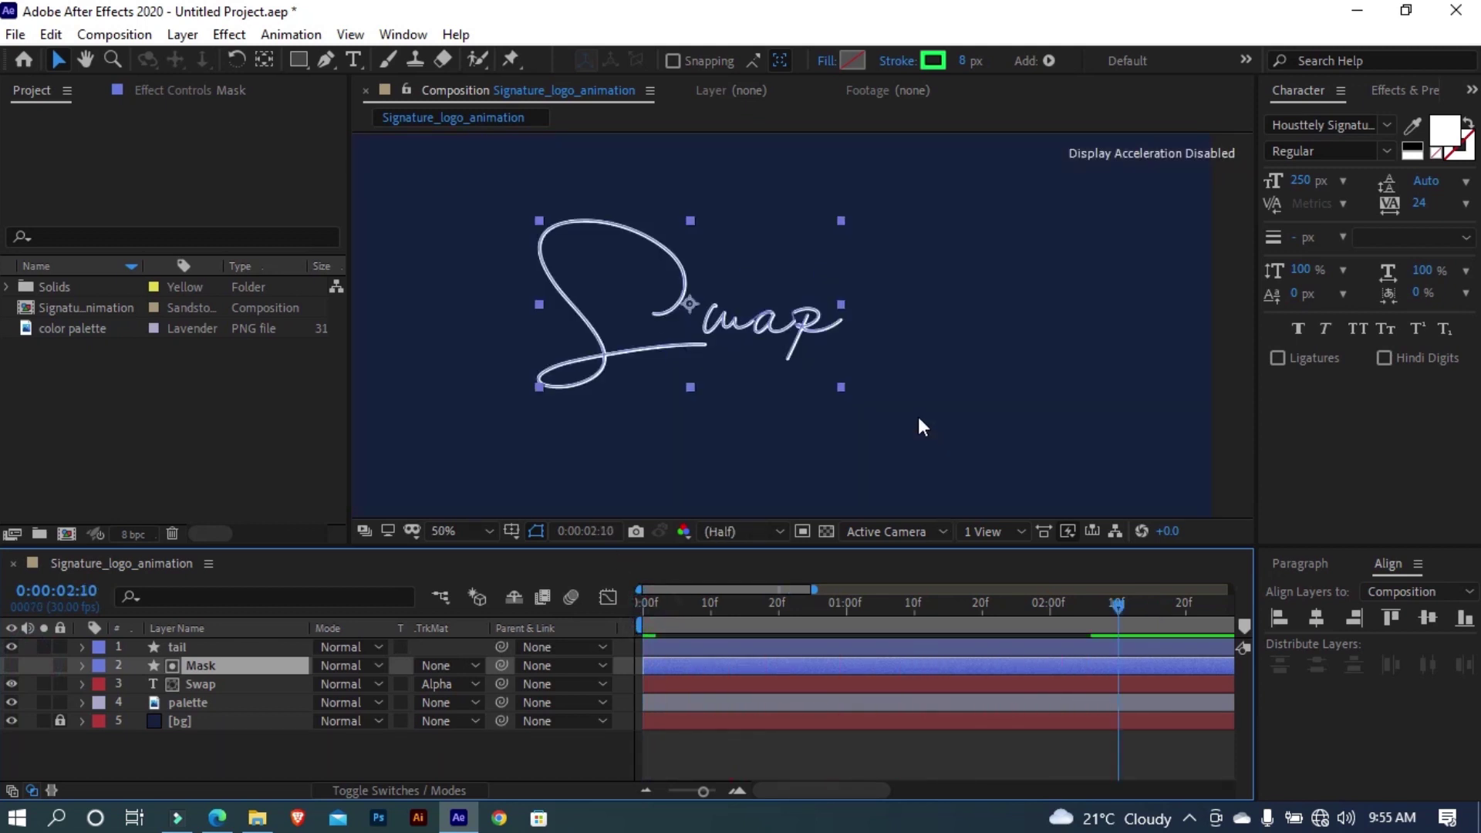
click(961, 620)
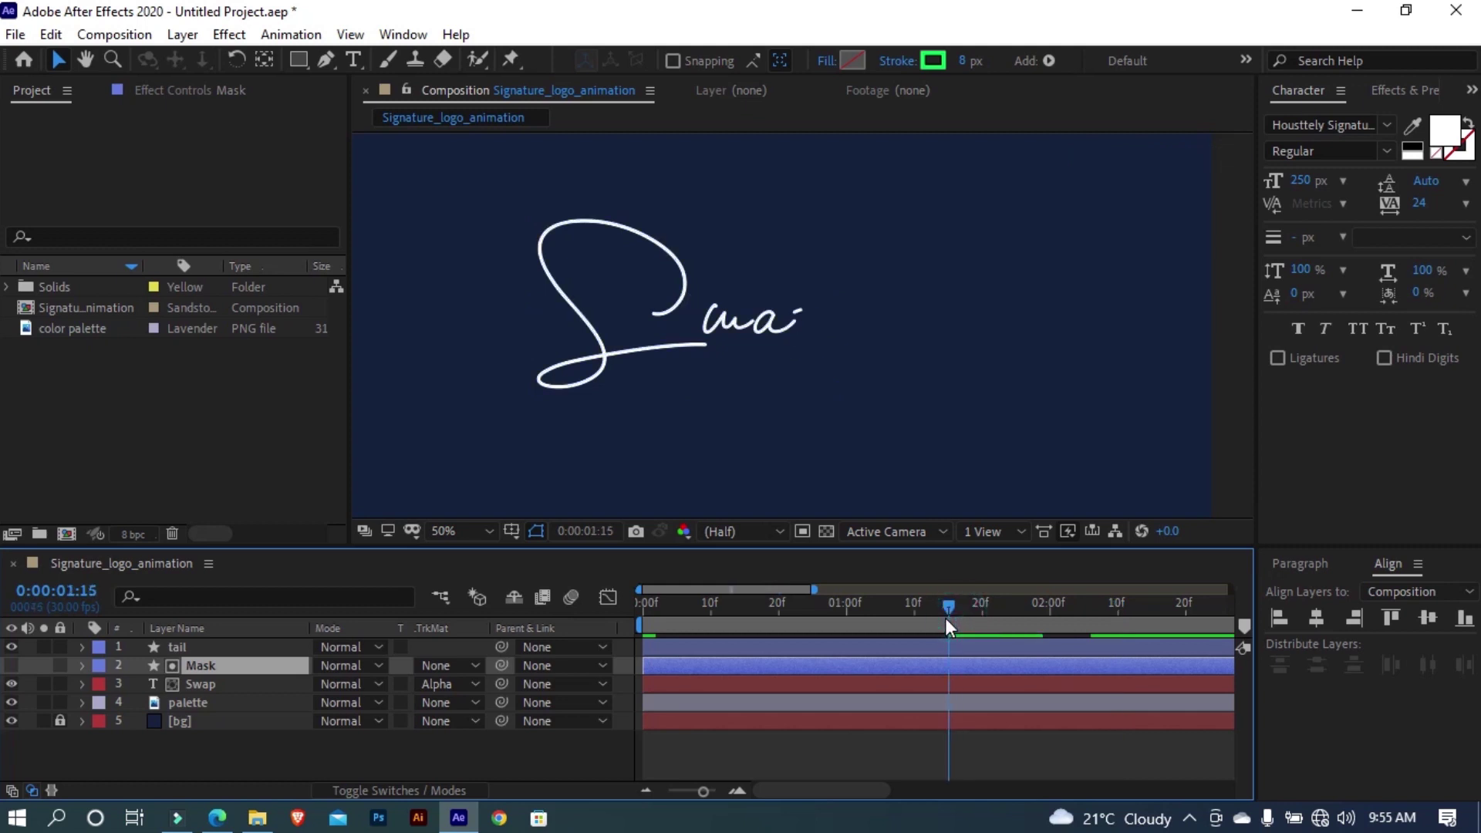
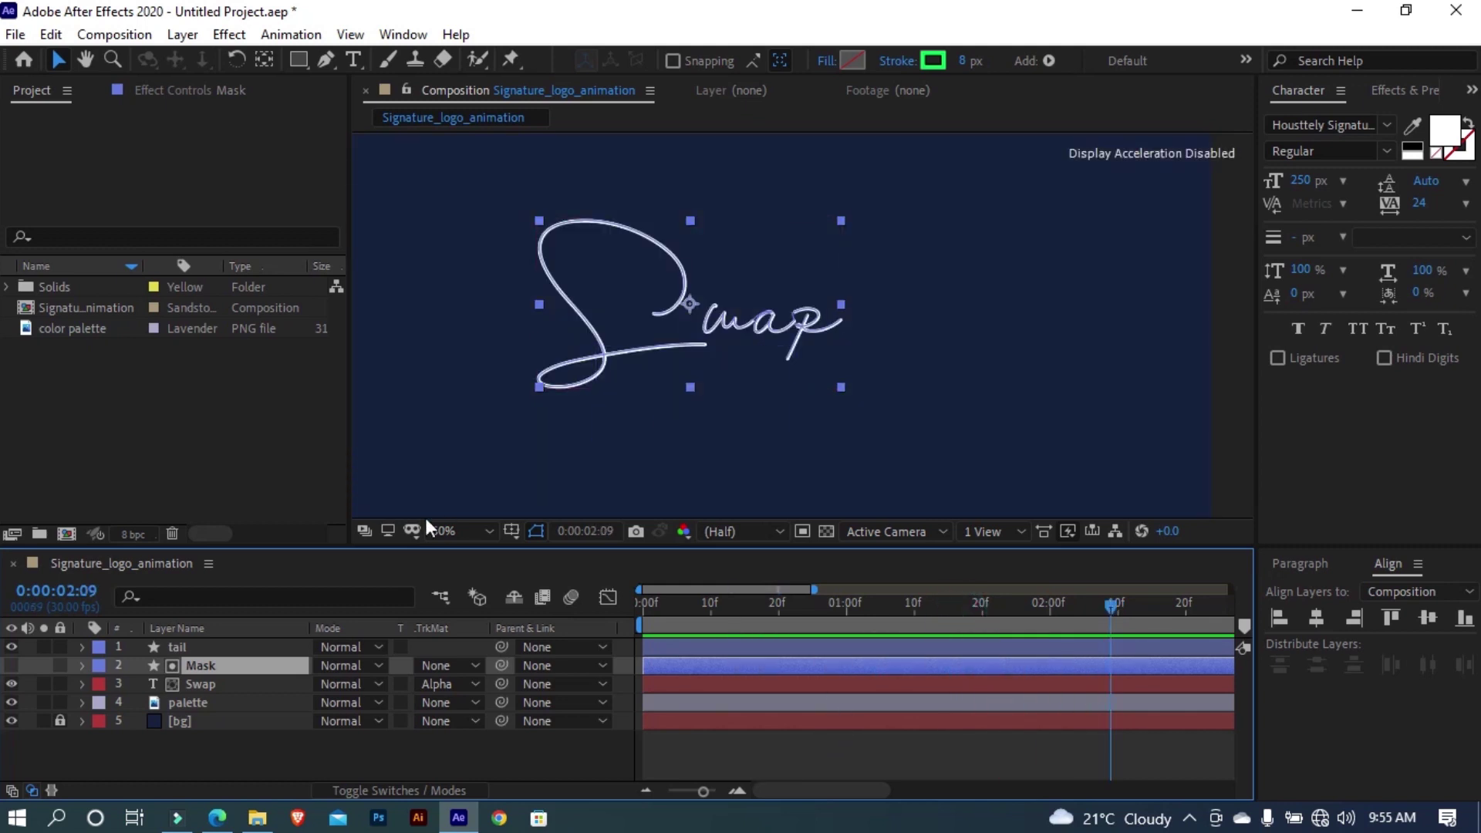
Zoom in on the p's tail and draw a curved pen path sweeping up to the right
click(461, 533)
click(449, 146)
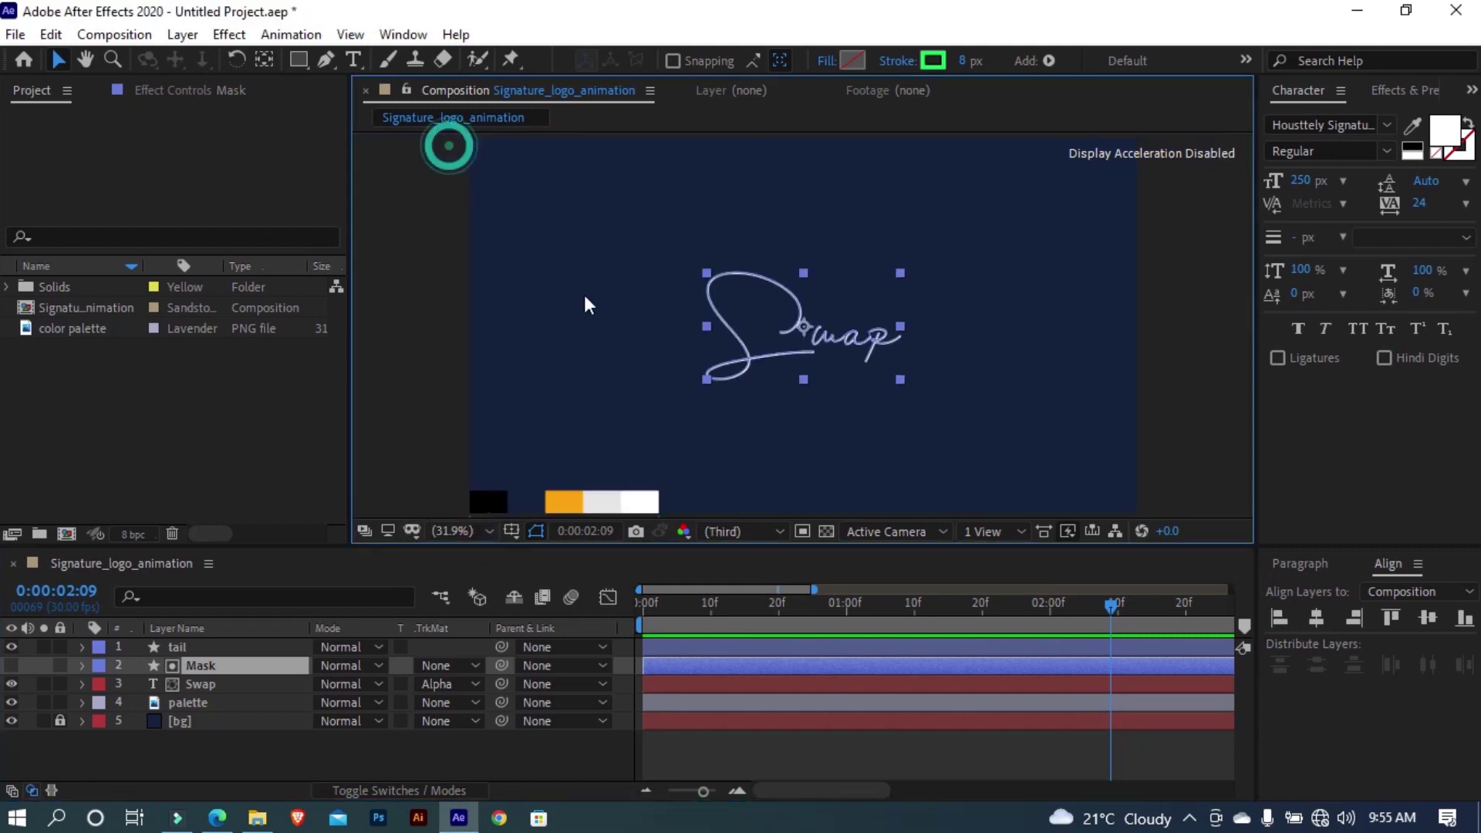
click(558, 767)
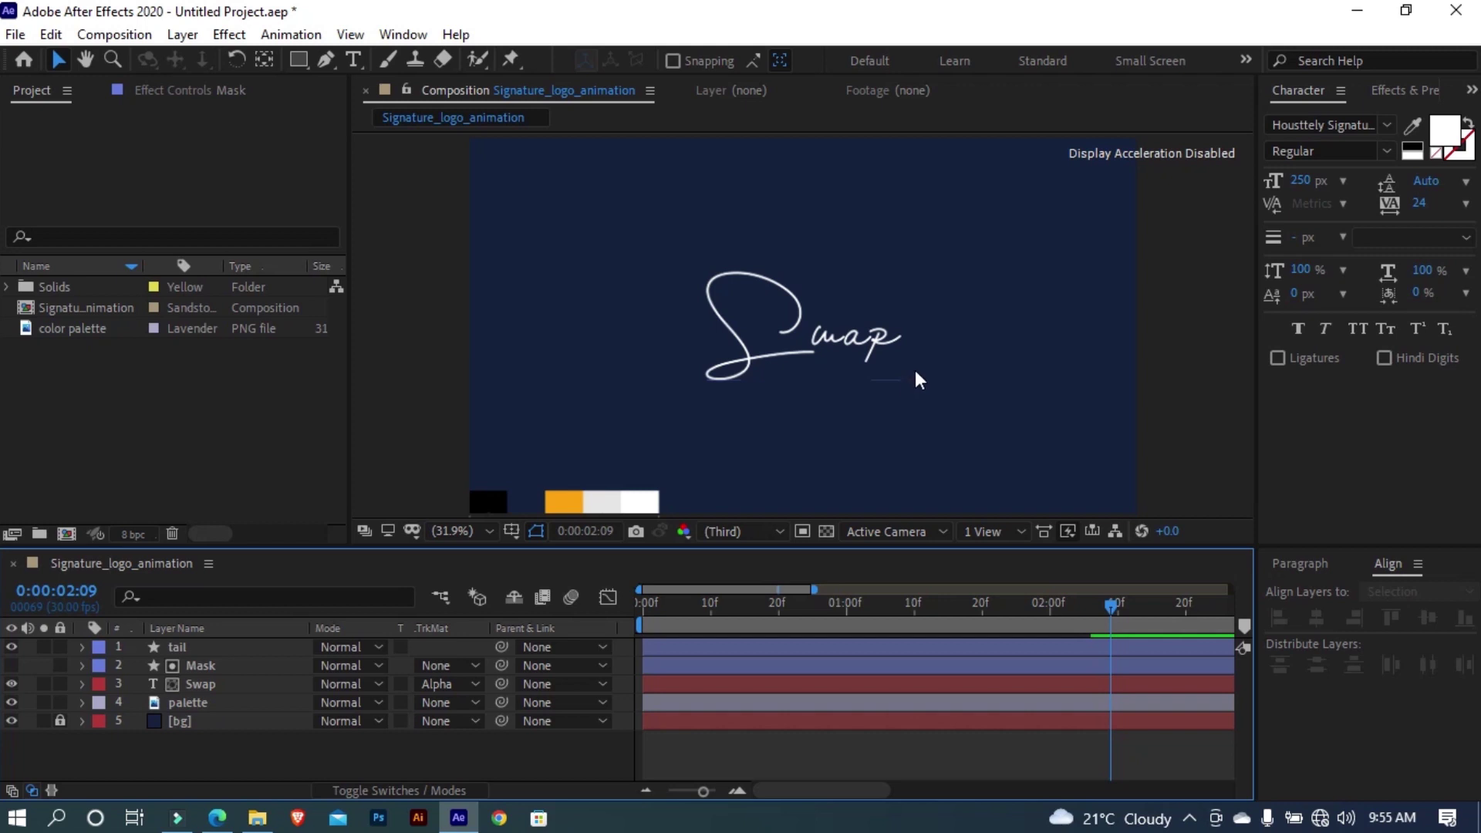
scroll(915, 370, up, 1)
key(h)
drag(932, 363, 827, 349)
key(period)
key(period)
key(period)
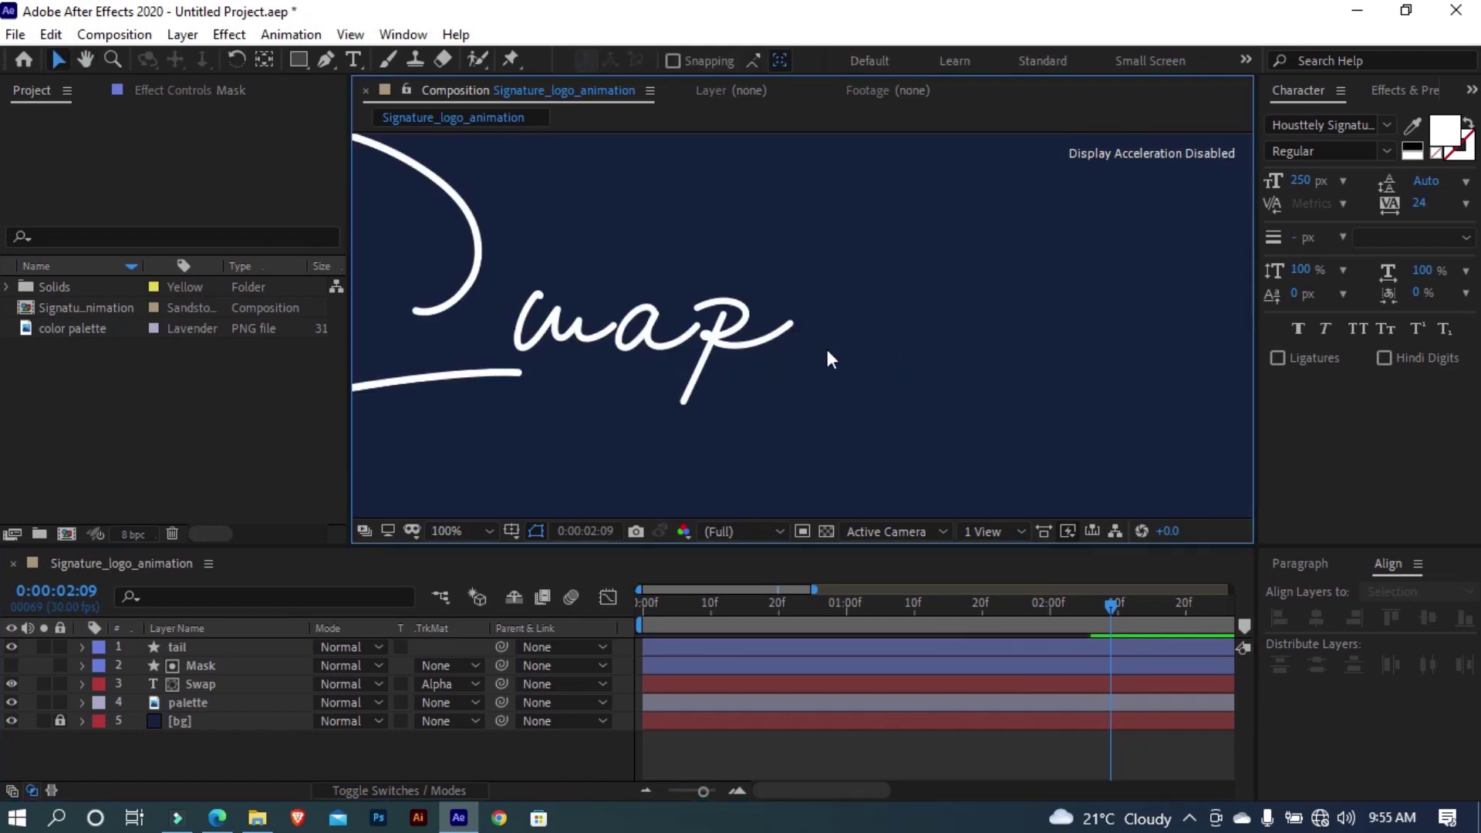
key(period)
key(period)
click(326, 62)
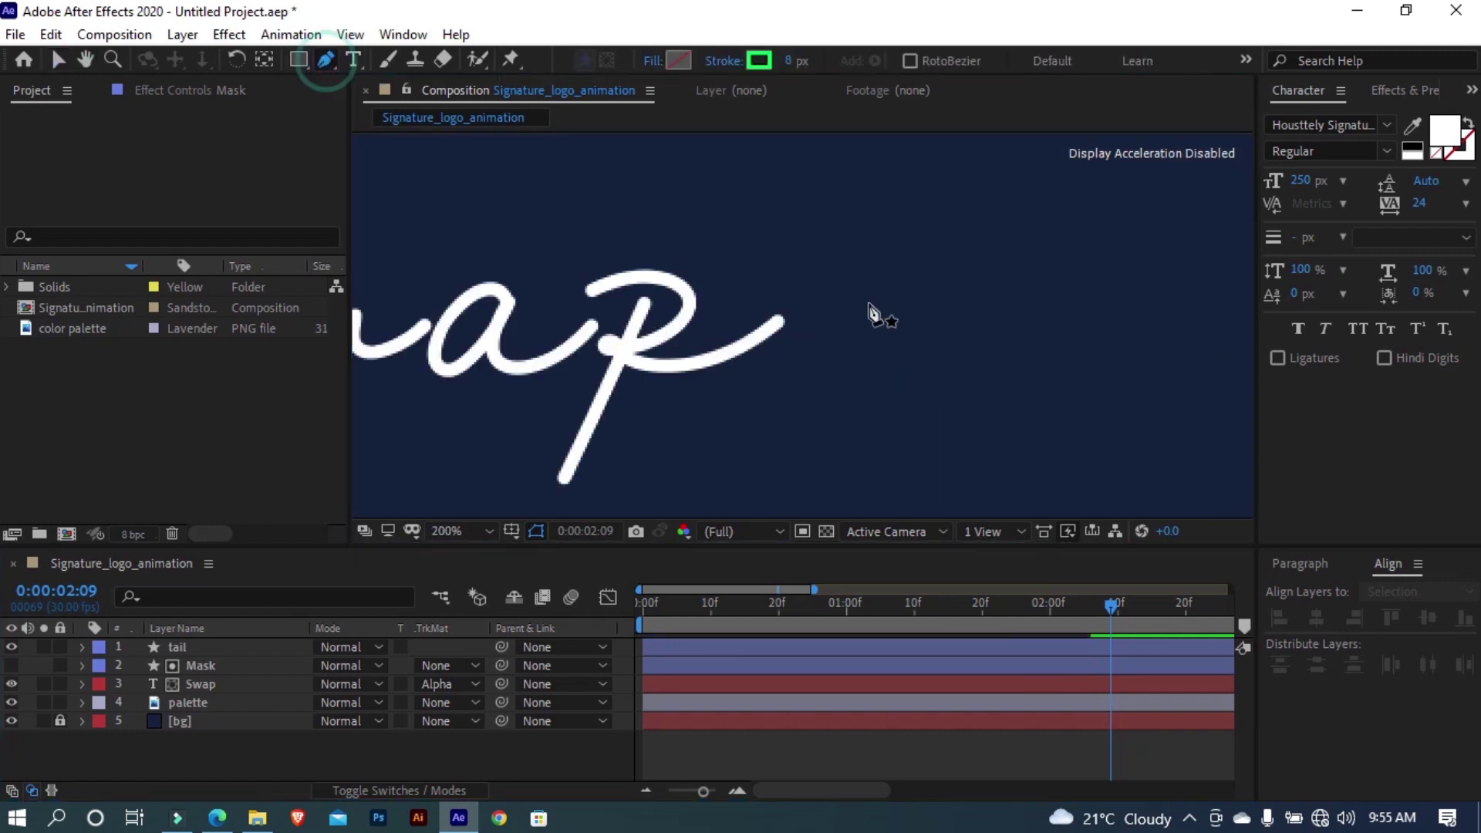
click(725, 351)
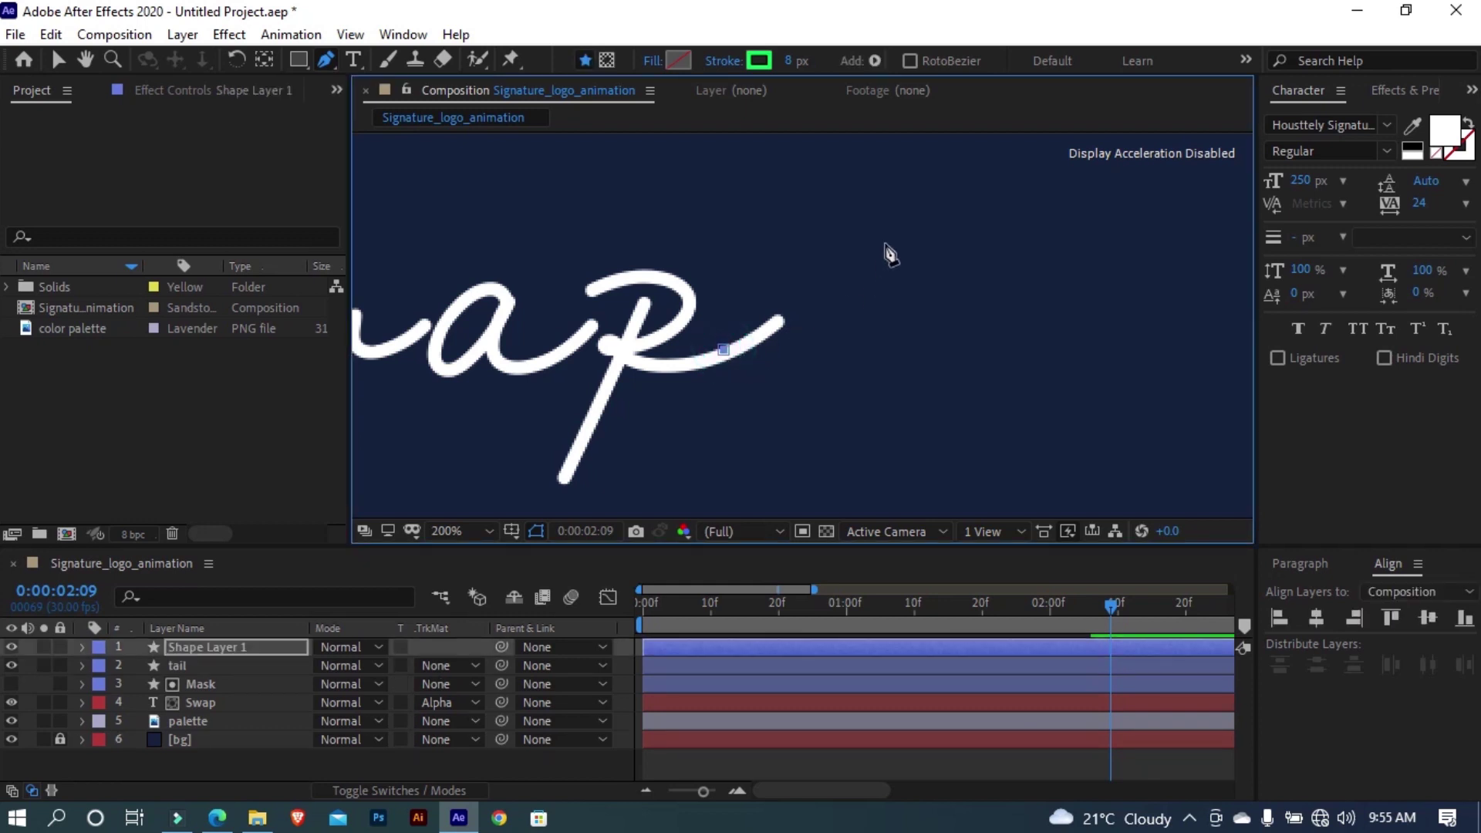
drag(891, 228, 918, 169)
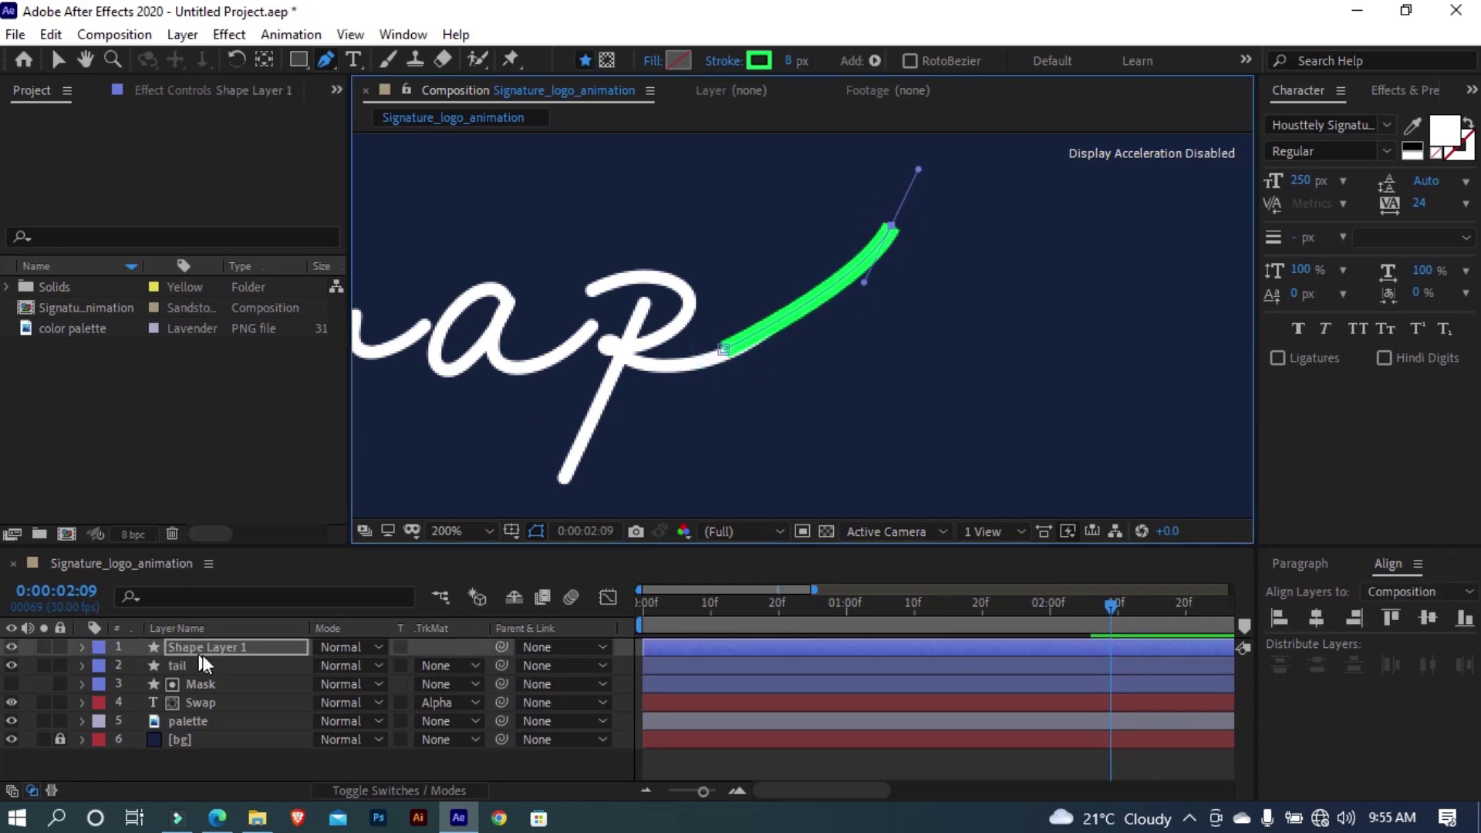
Reshape the curve so it starts on the p's tail, thin the stroke to 6 px, and begin renaming the layer
key(v)
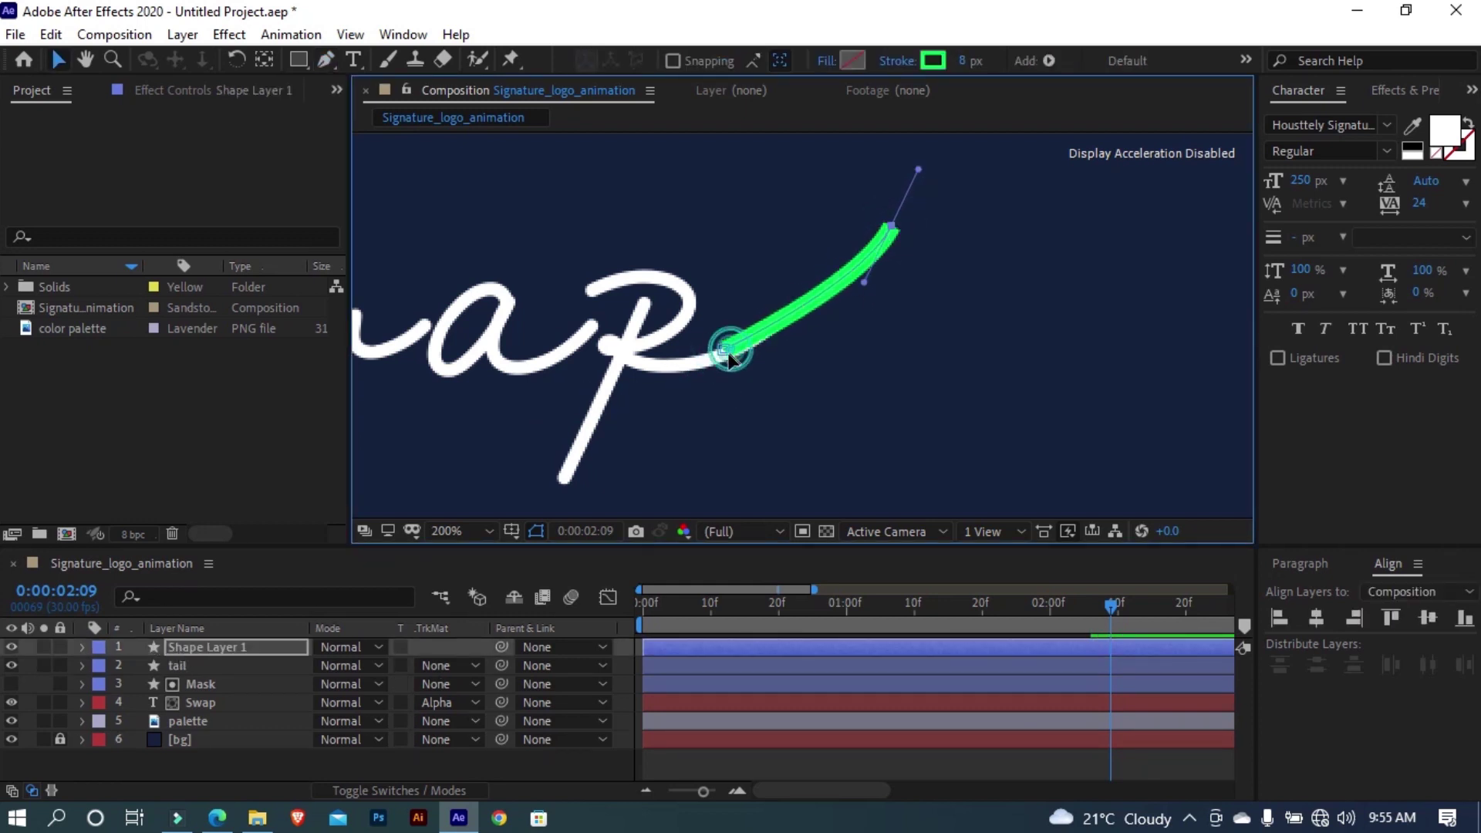
drag(864, 283, 853, 307)
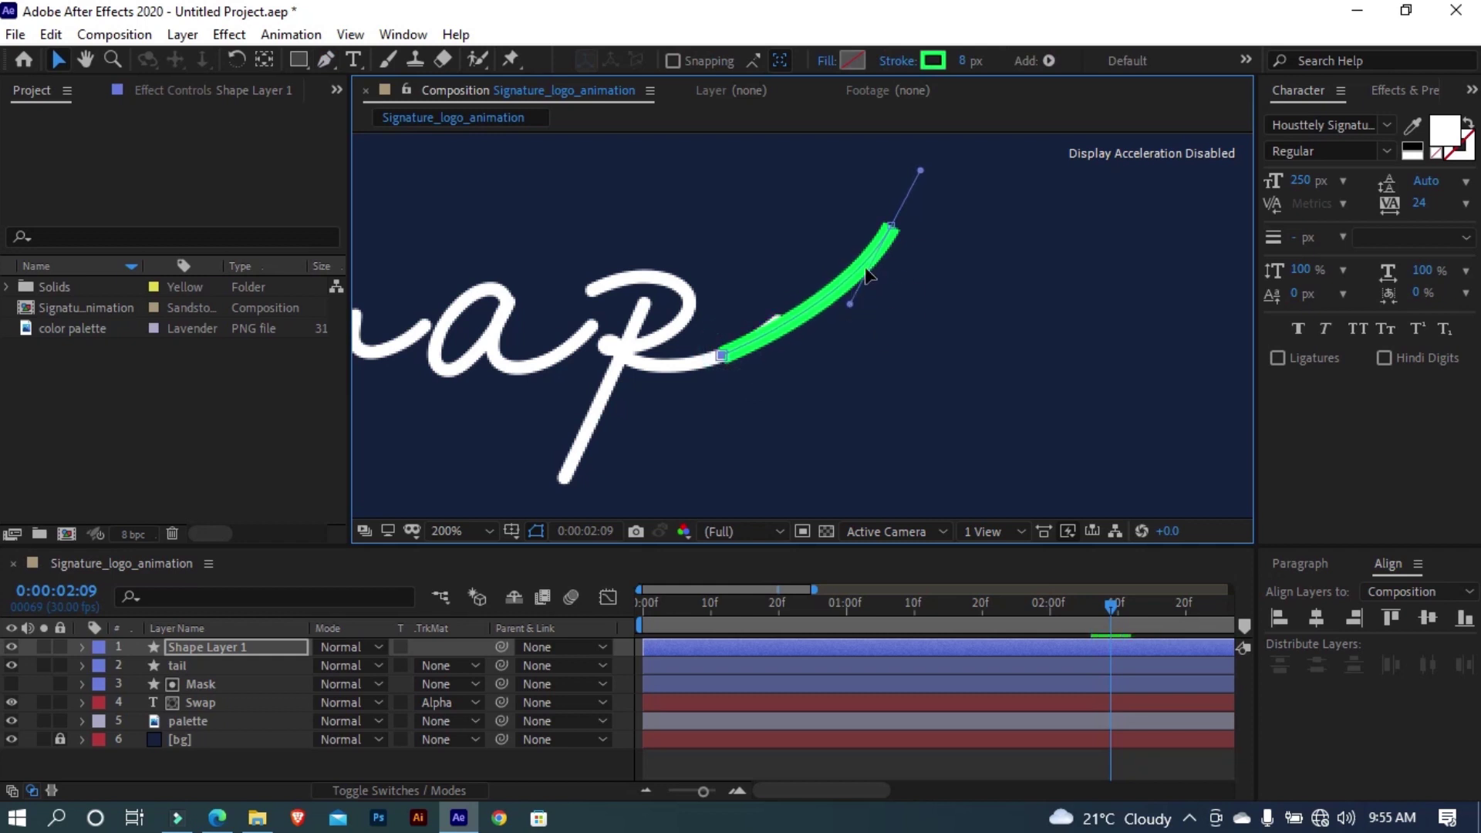
drag(891, 227, 880, 198)
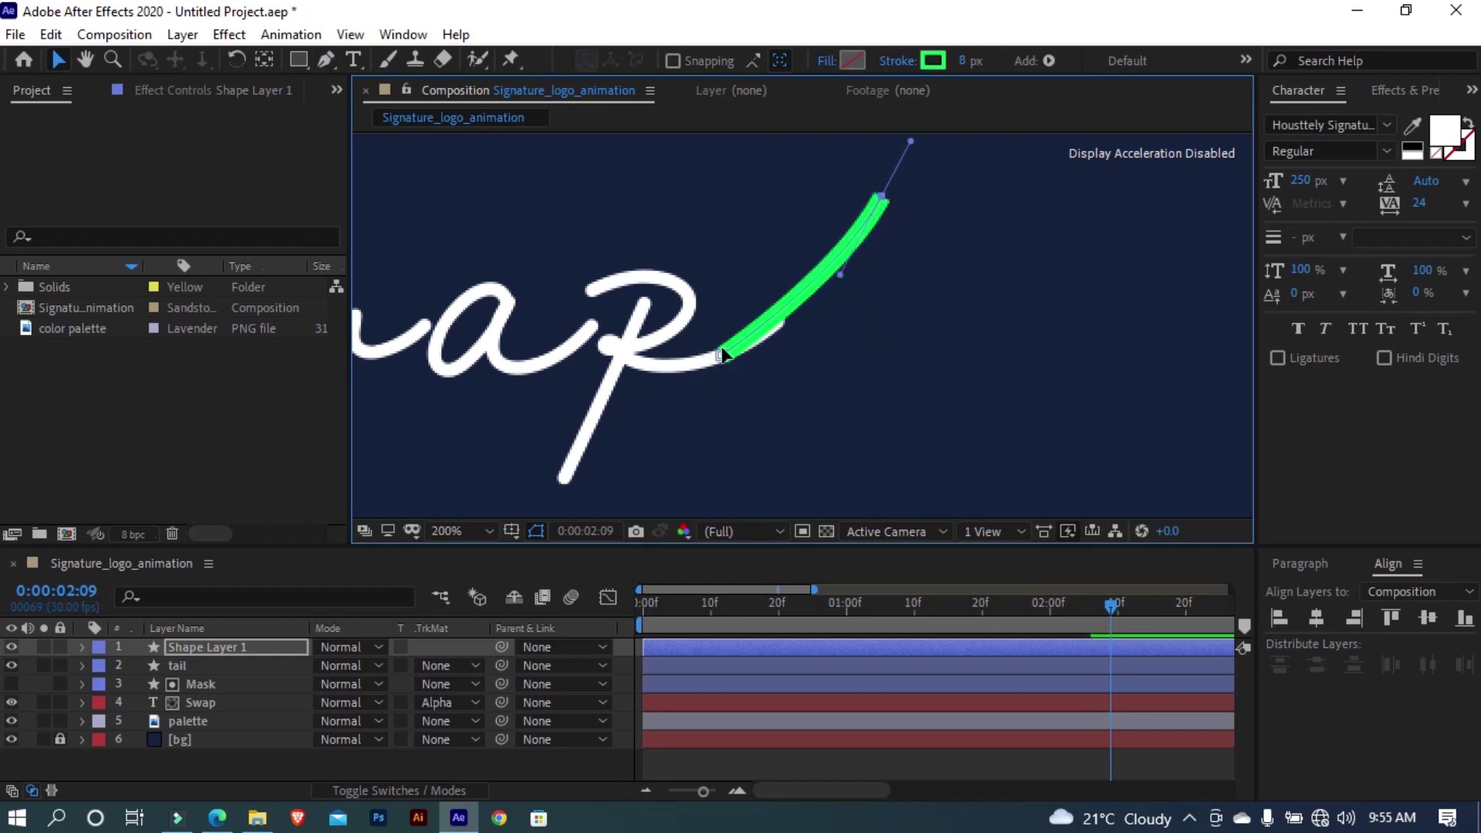
drag(723, 354, 772, 326)
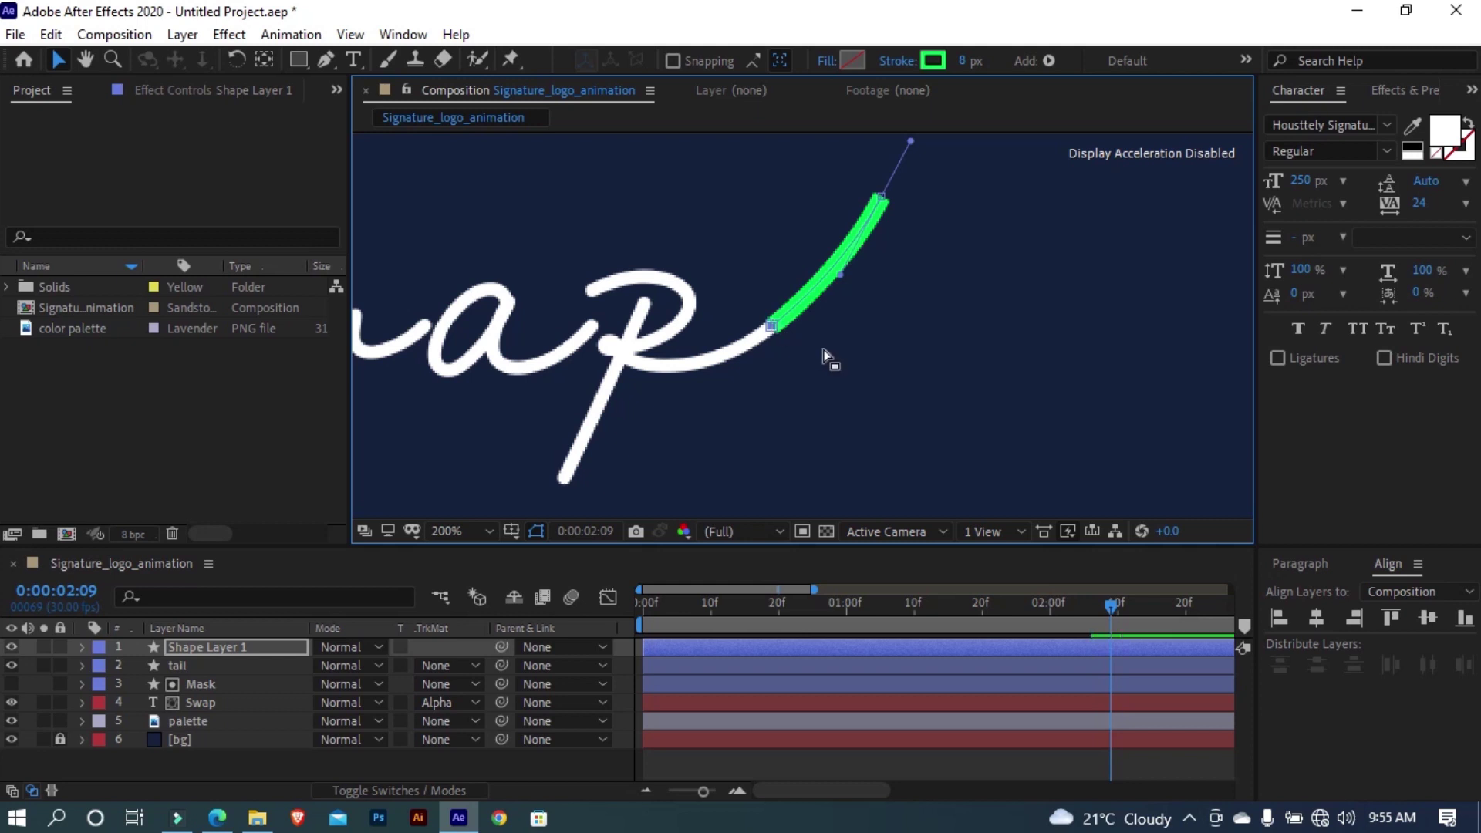
key(period)
drag(971, 63, 960, 78)
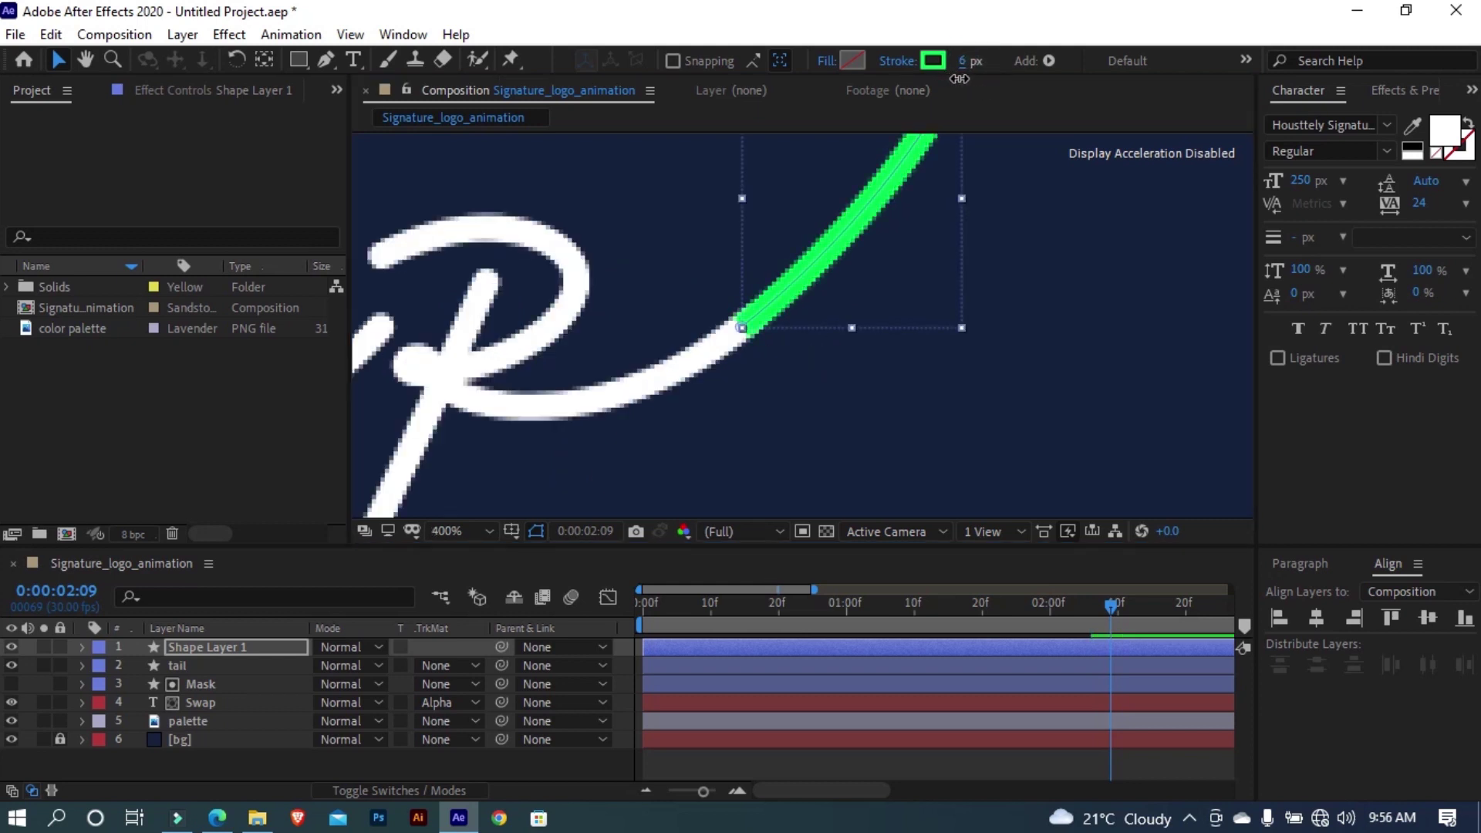
key(comma)
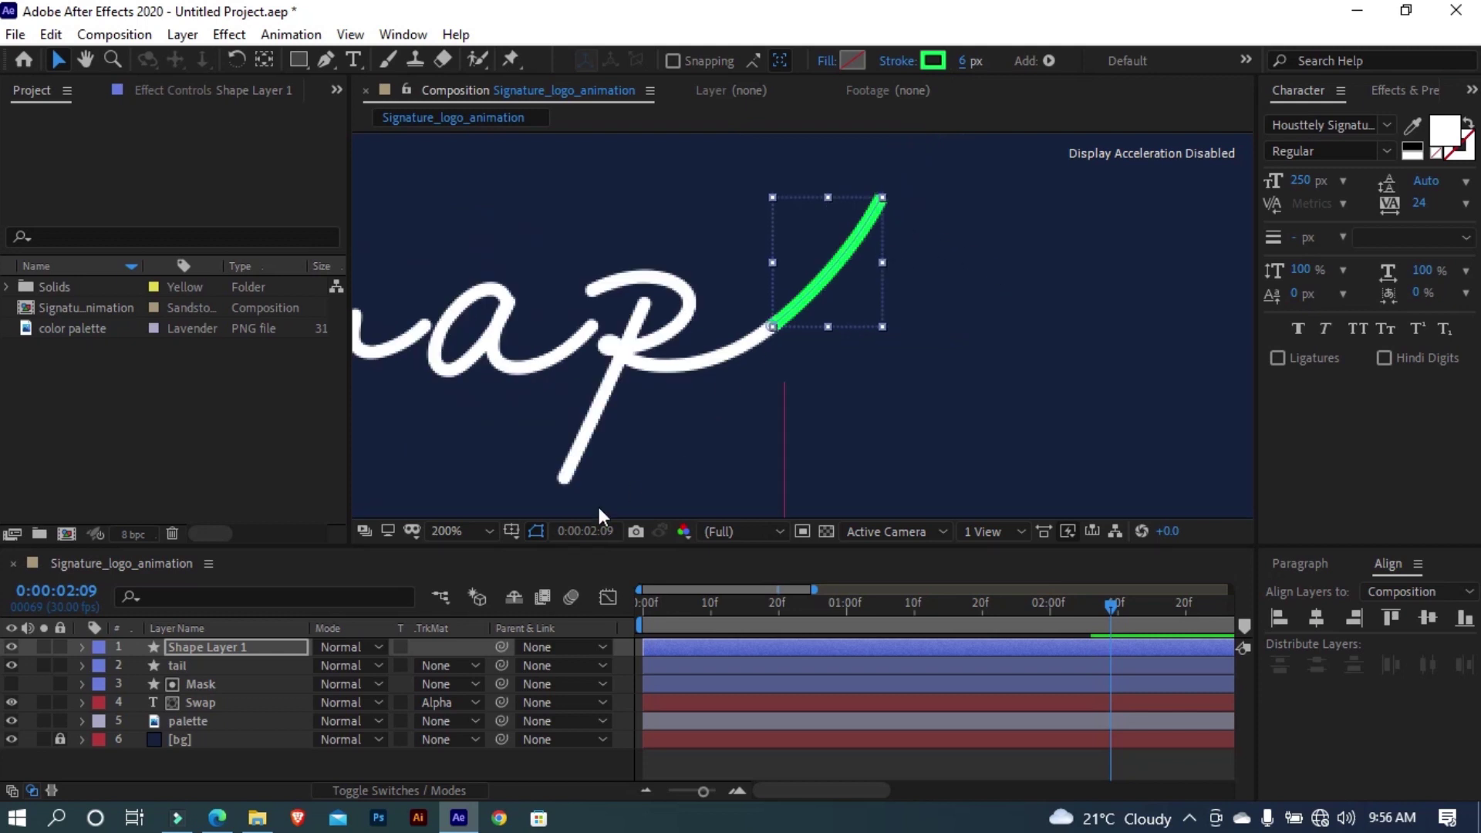
click(183, 645)
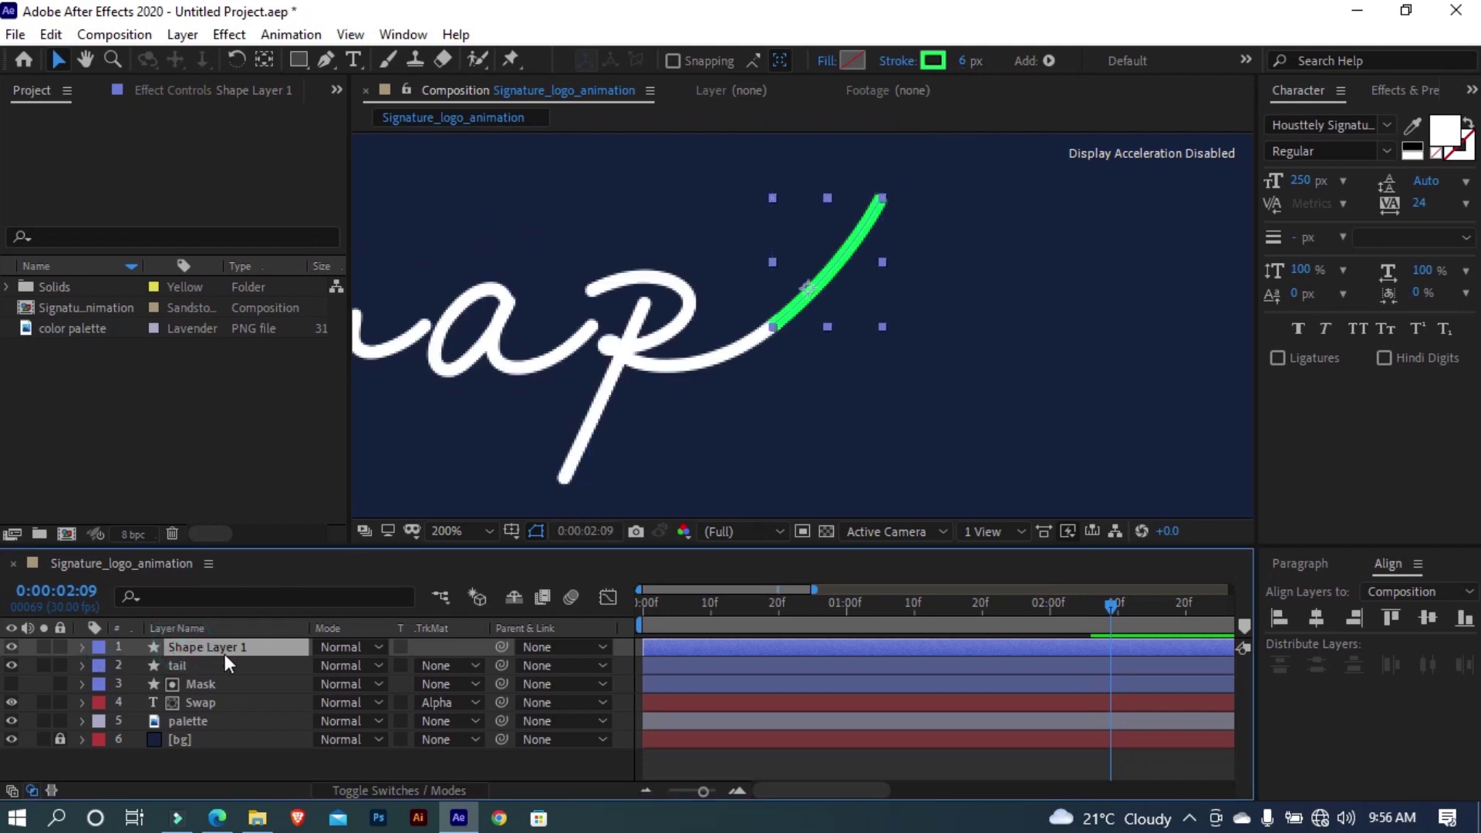
key(Return)
Rename the layer 'tail 2' and give its Stroke 1 a Round Cap and Round Join
text(tail)
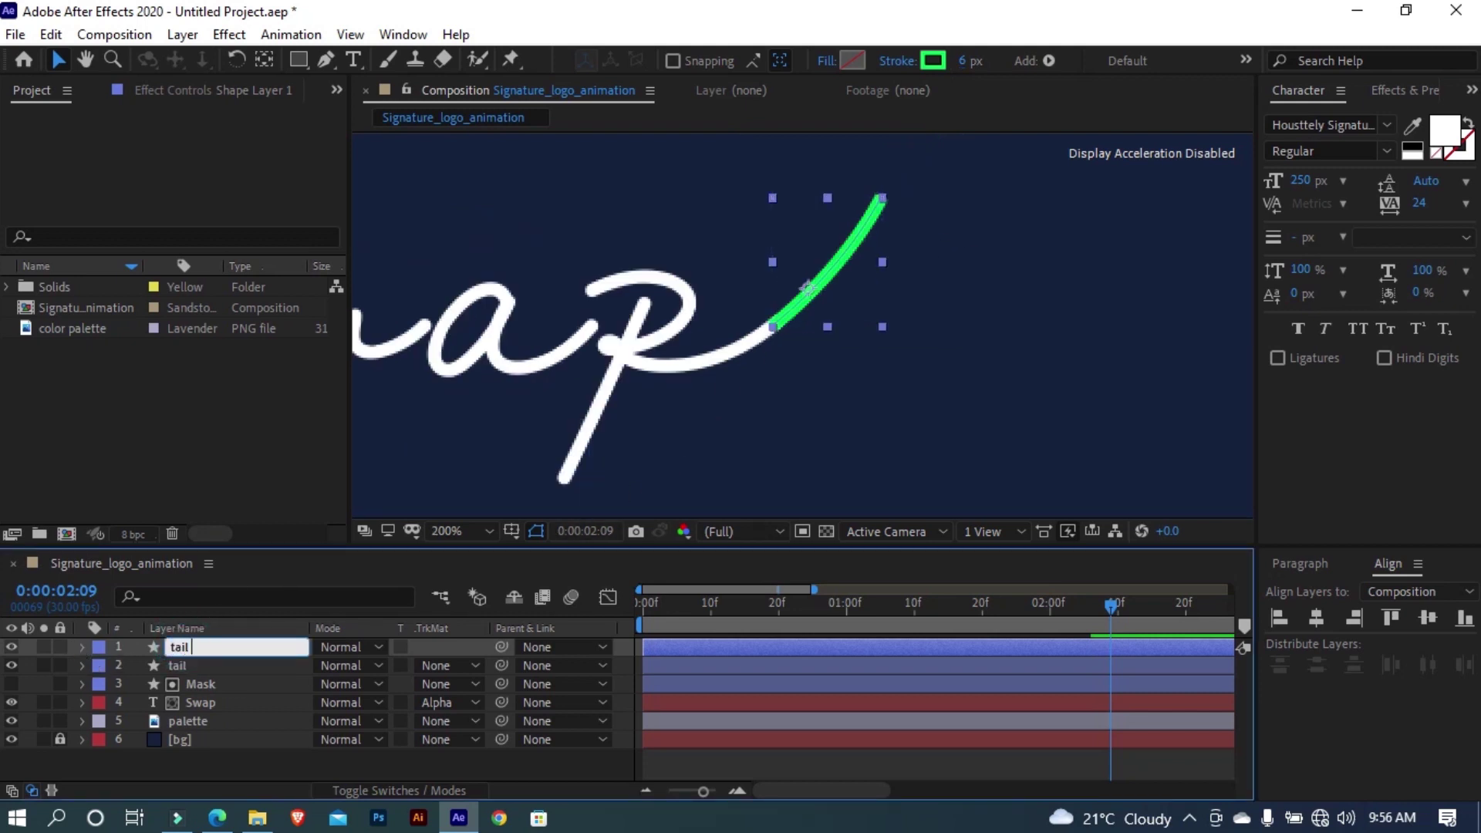
text( 2)
key(Return)
click(81, 646)
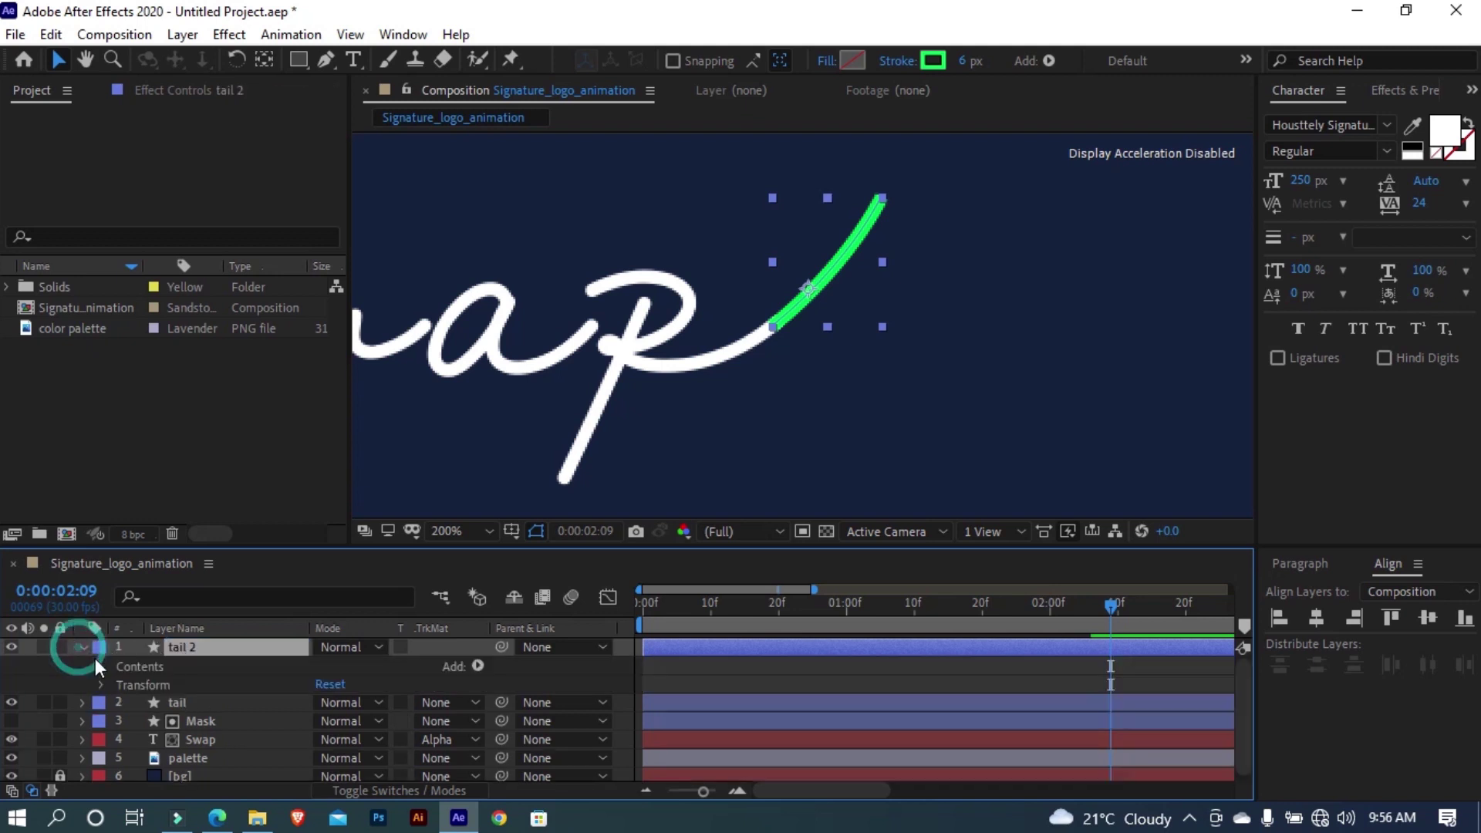
click(118, 685)
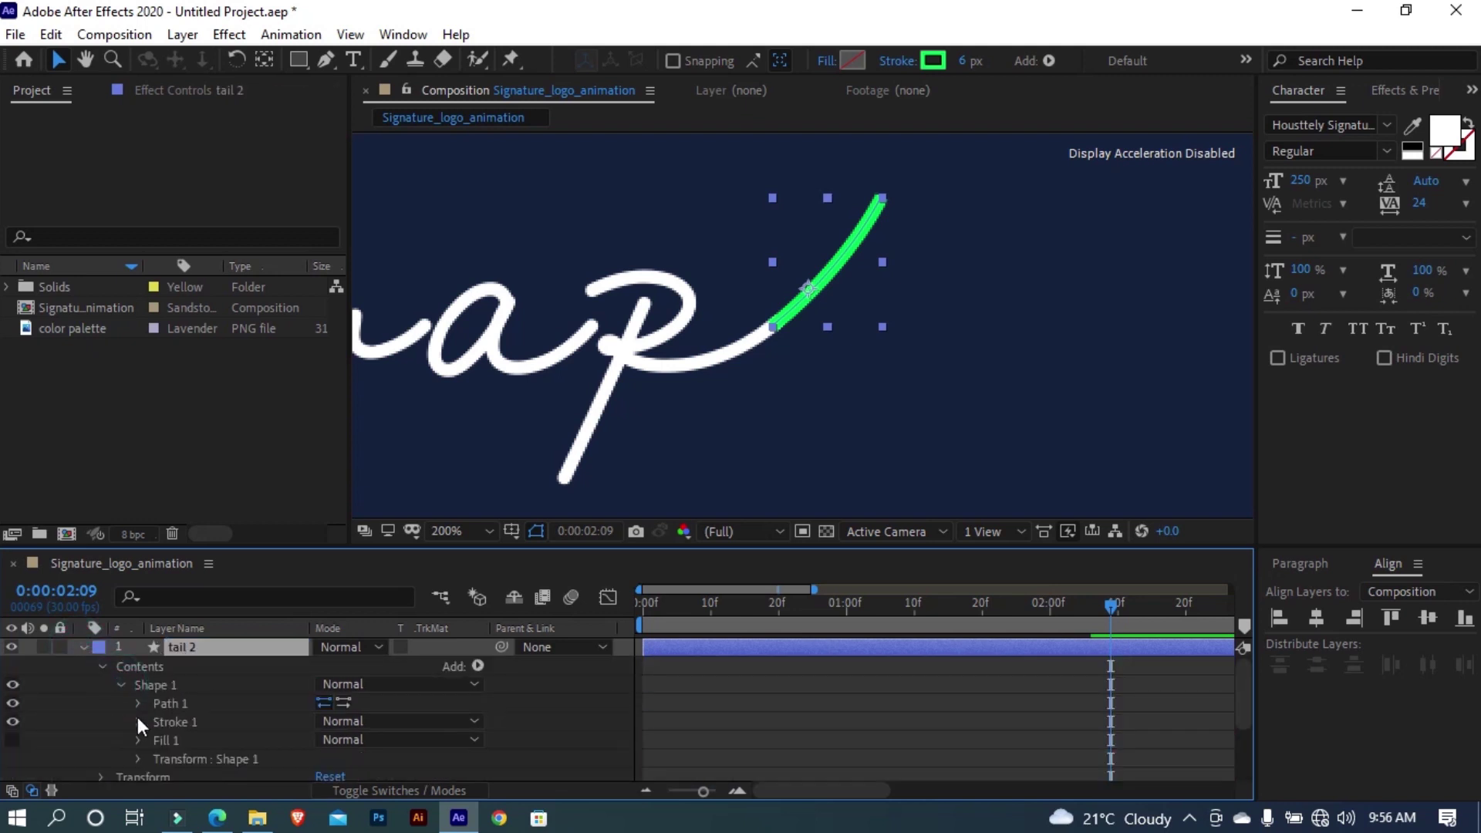
click(135, 729)
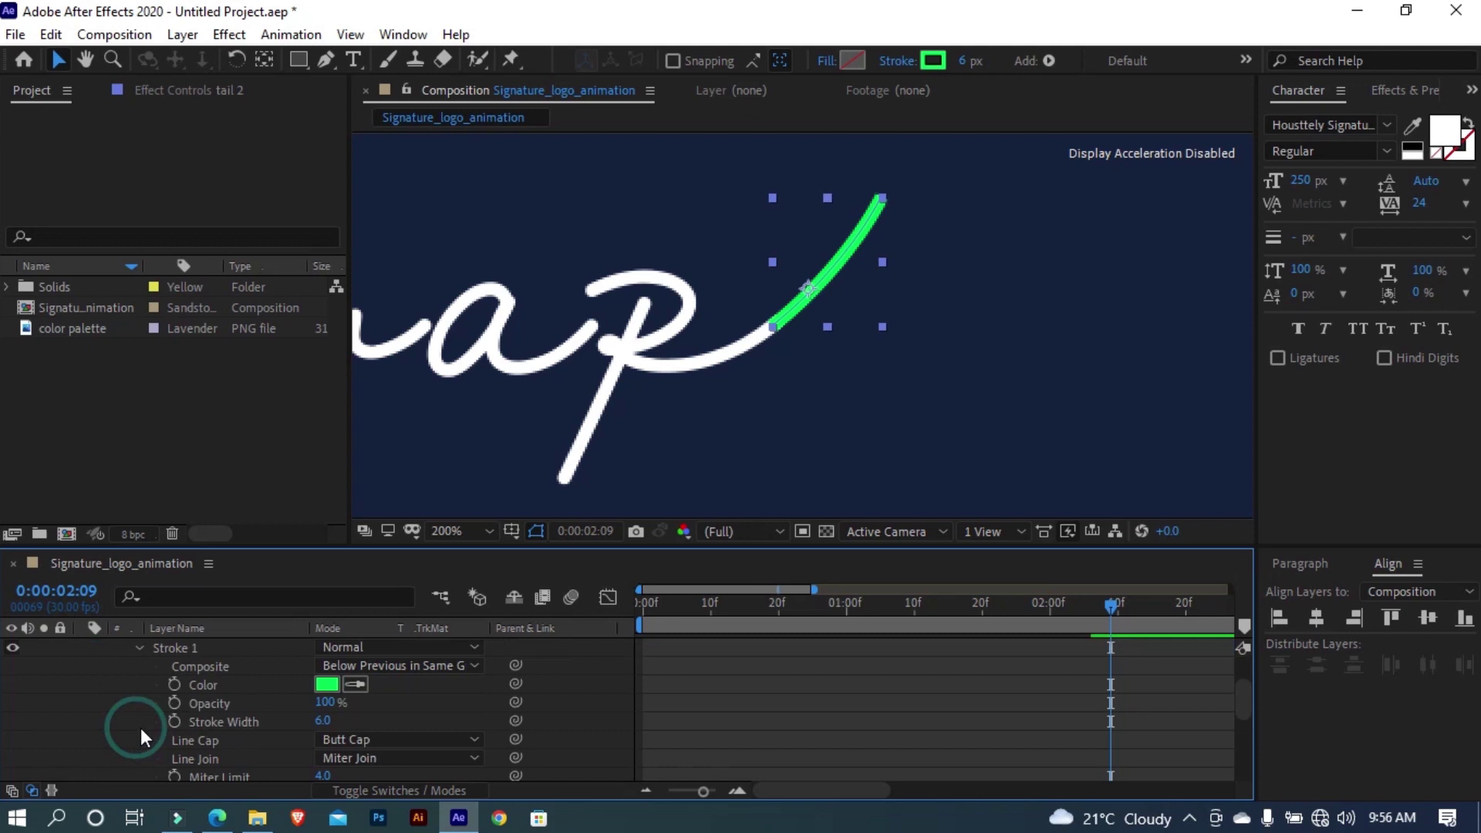
click(359, 740)
click(369, 693)
click(359, 756)
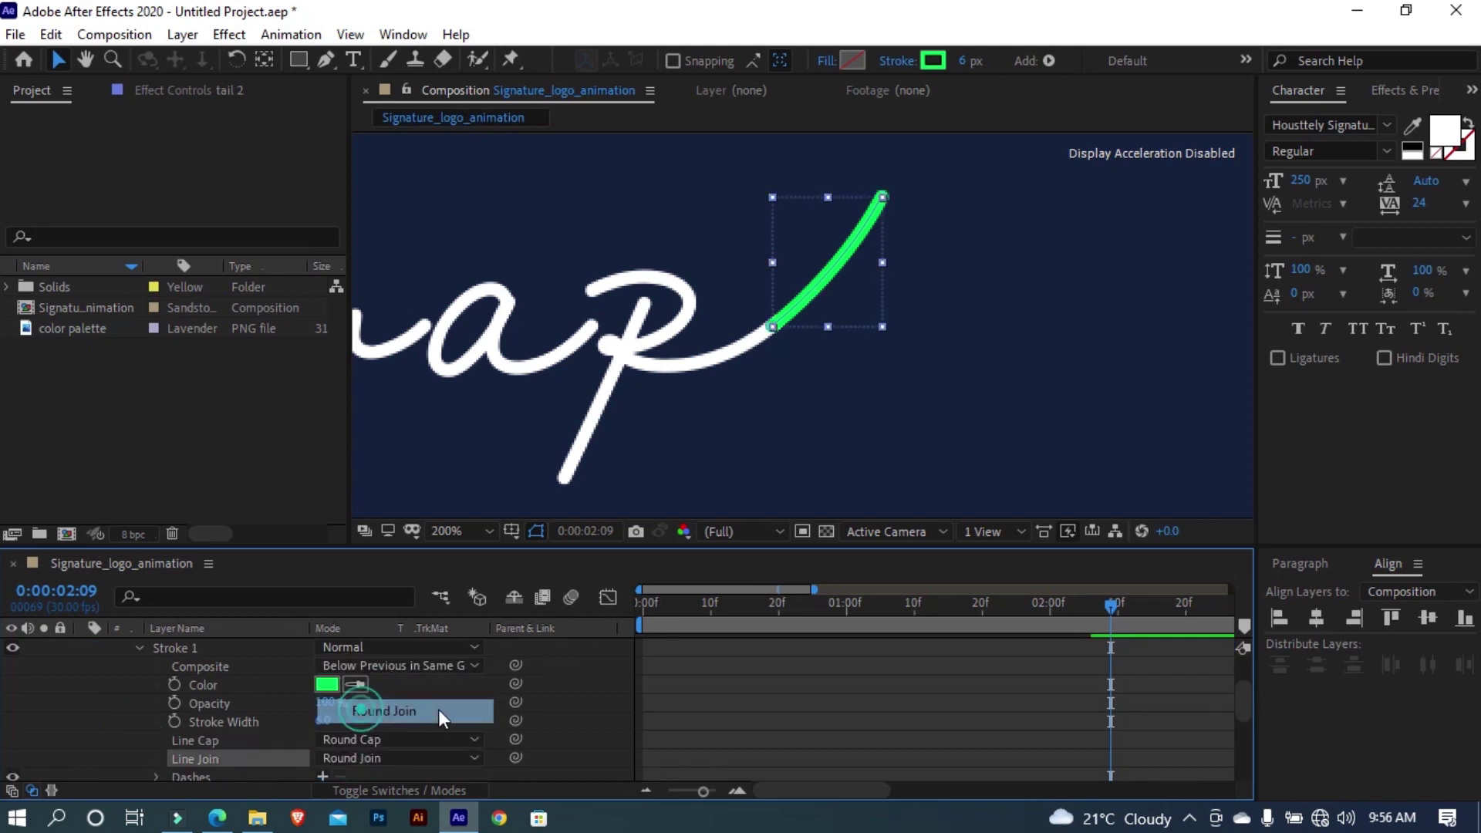
click(439, 710)
Set the tail 2 stroke colour to white (FFFFFF)
scroll(524, 722, up, 2)
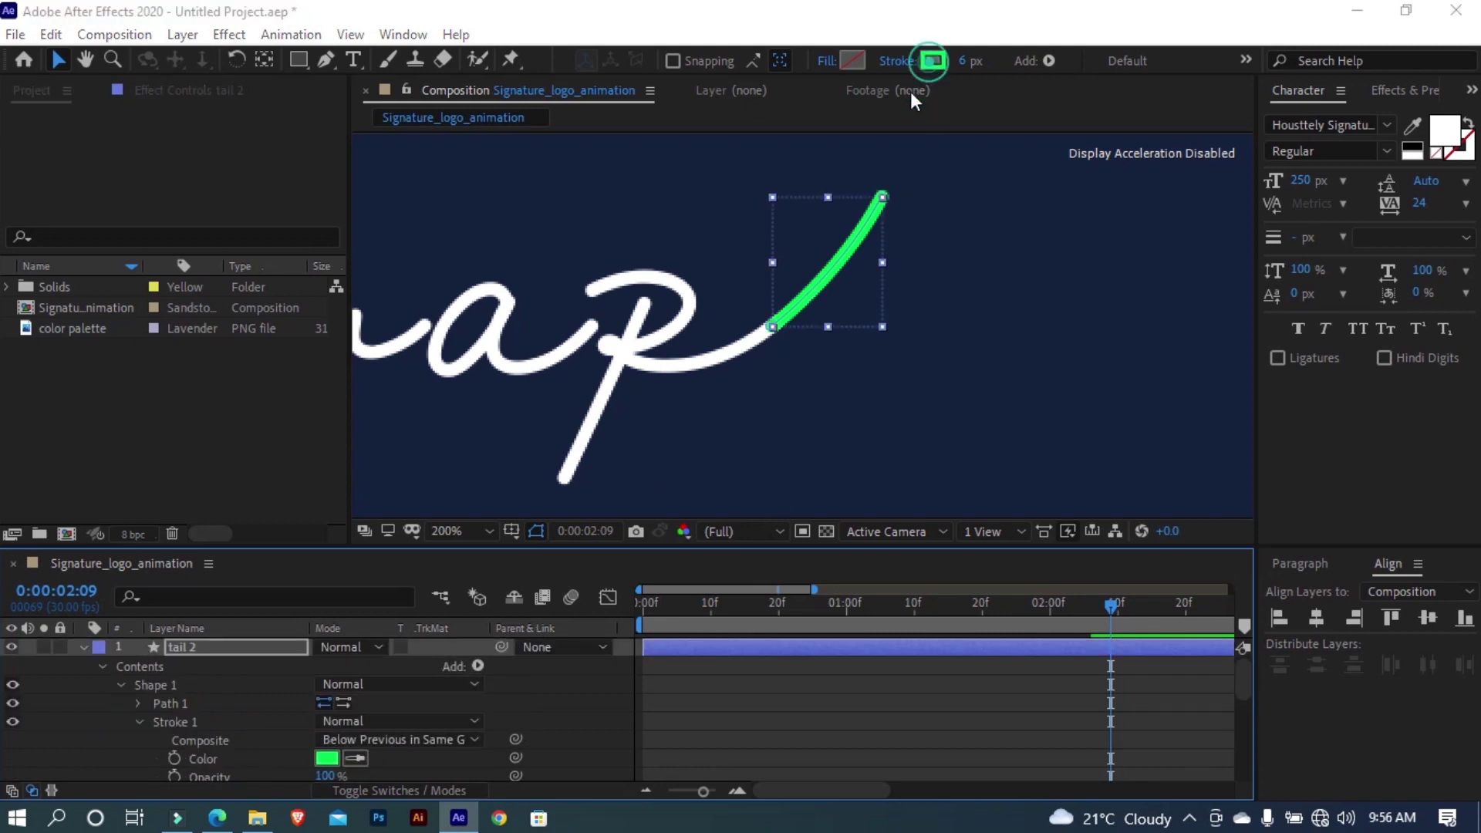
click(930, 61)
text(ffffff)
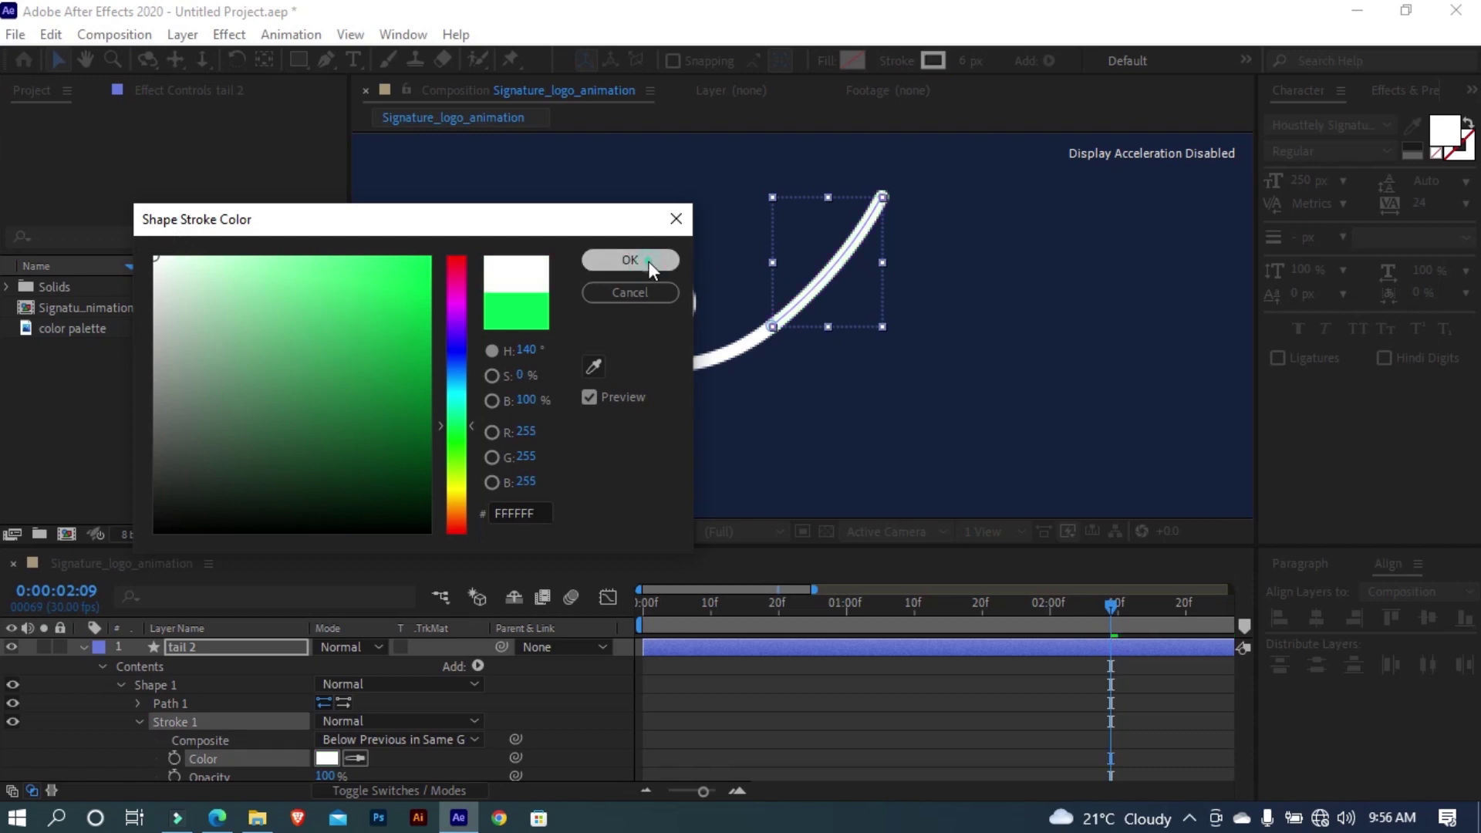
click(648, 260)
click(571, 696)
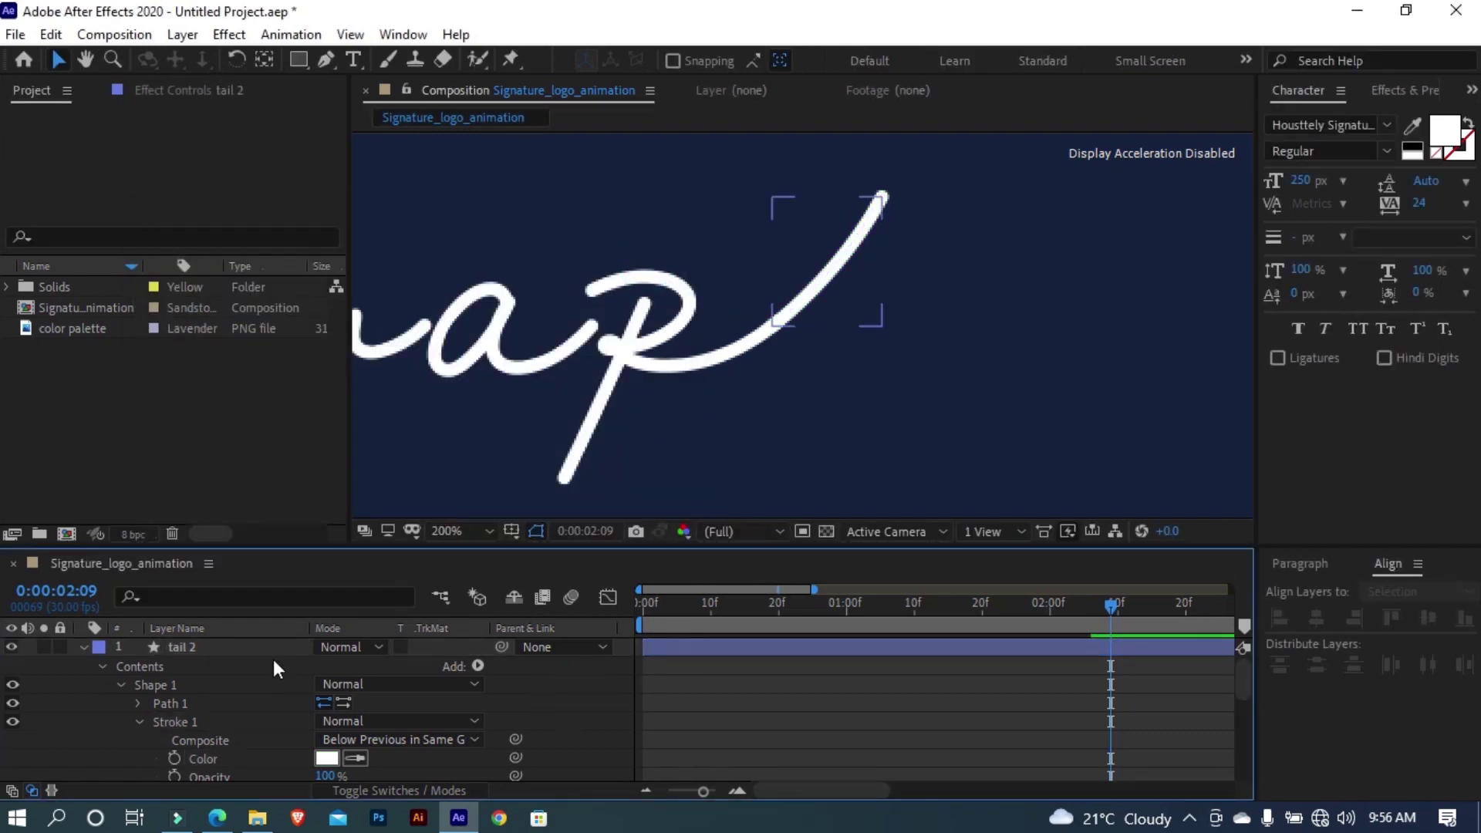
click(247, 647)
Add a point partway along the tail 2 path and nudge it to smooth the curve
key(g)
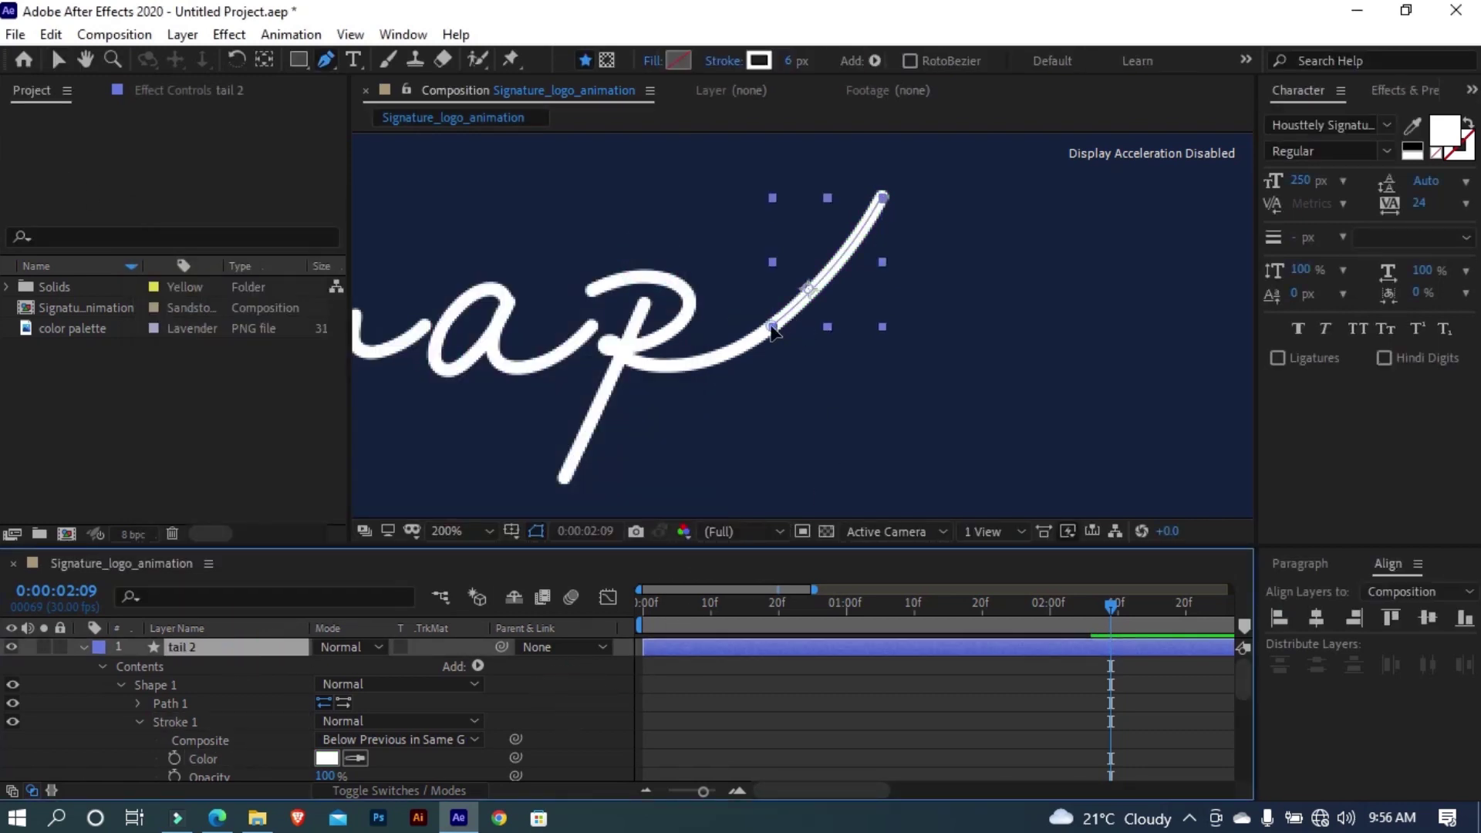
click(772, 325)
click(838, 272)
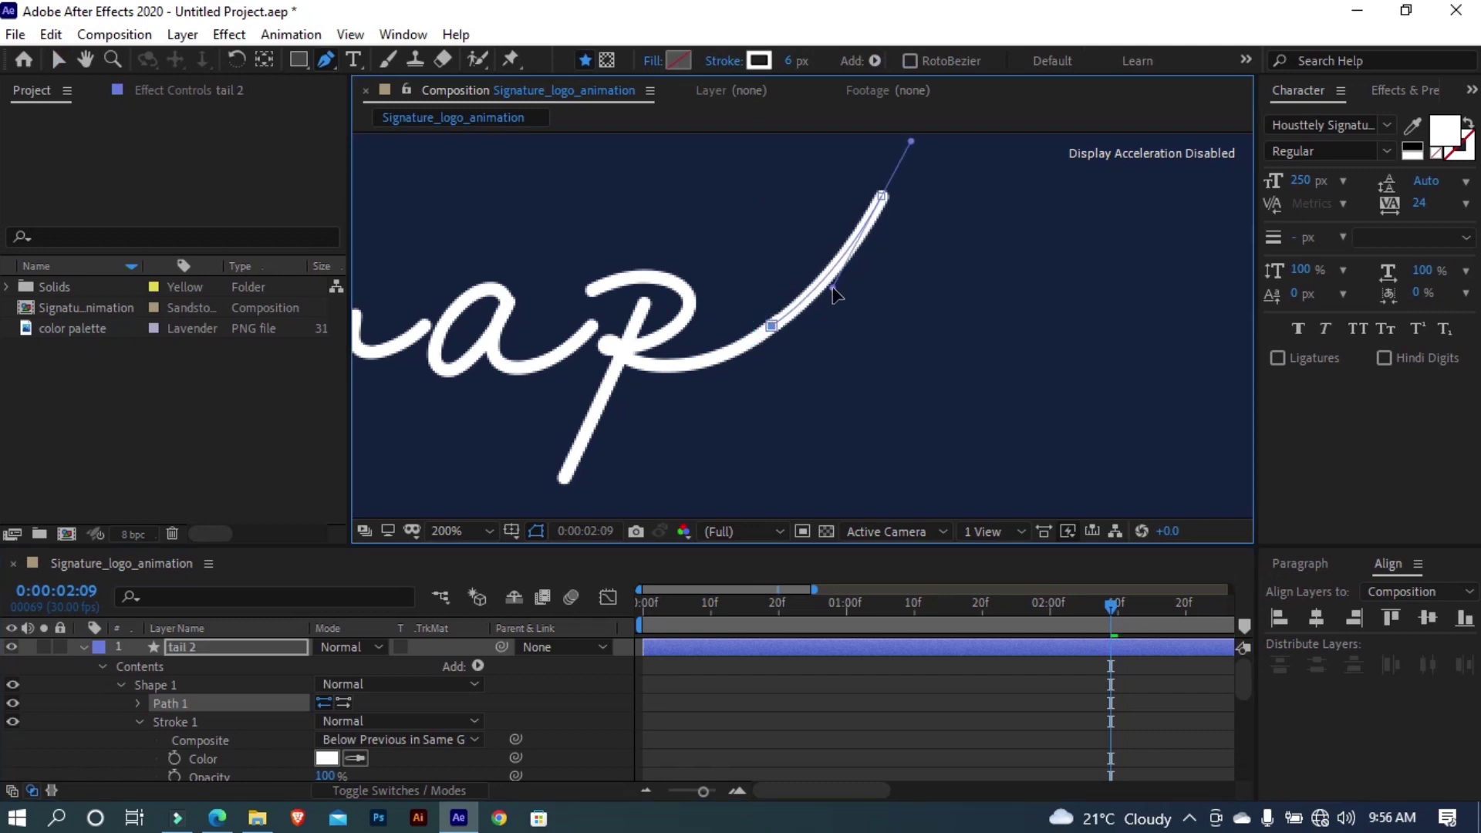
scroll(816, 369, up, 2)
drag(733, 263, 718, 272)
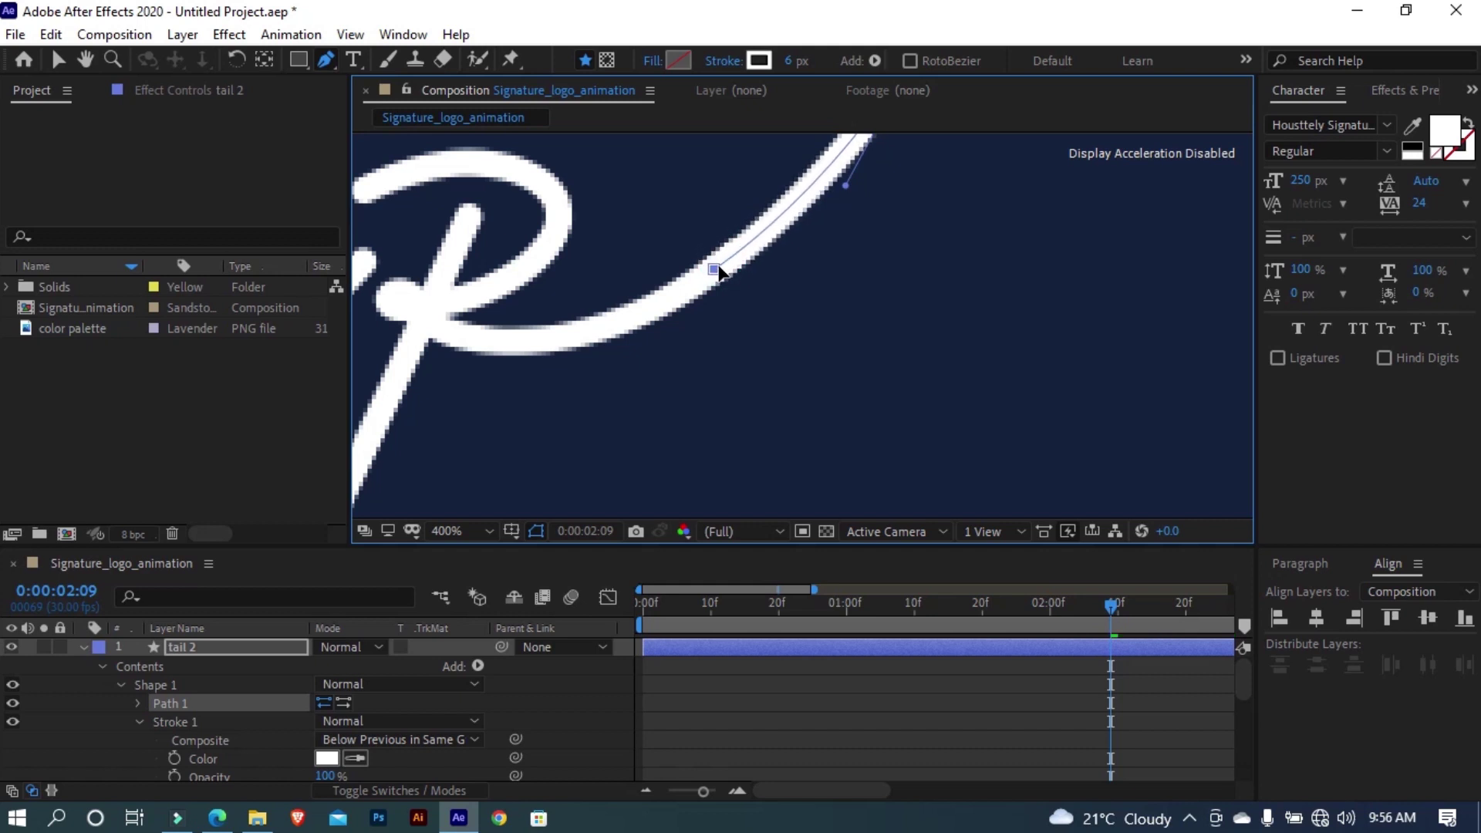
scroll(787, 318, down, 2)
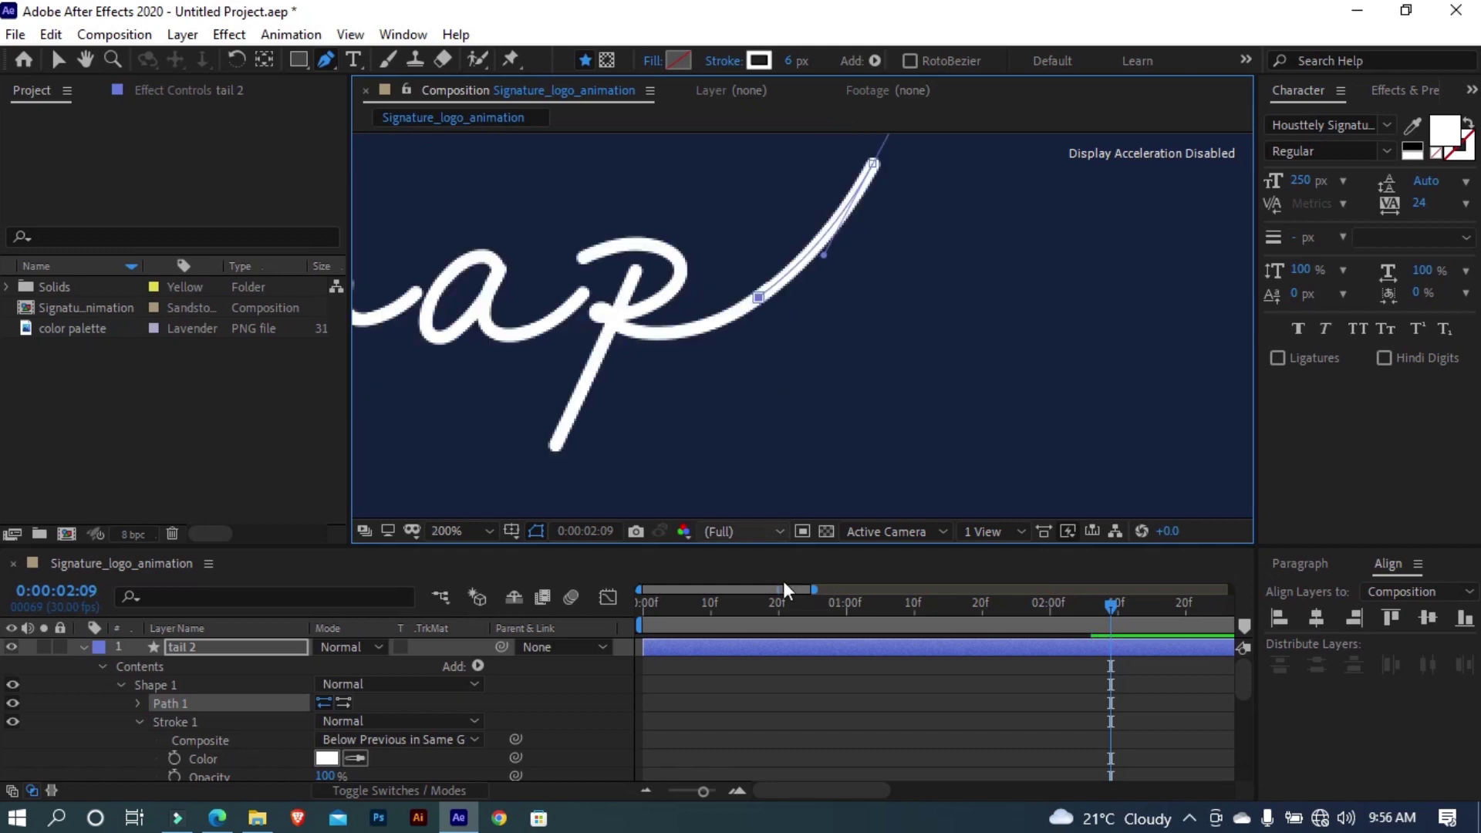
click(816, 685)
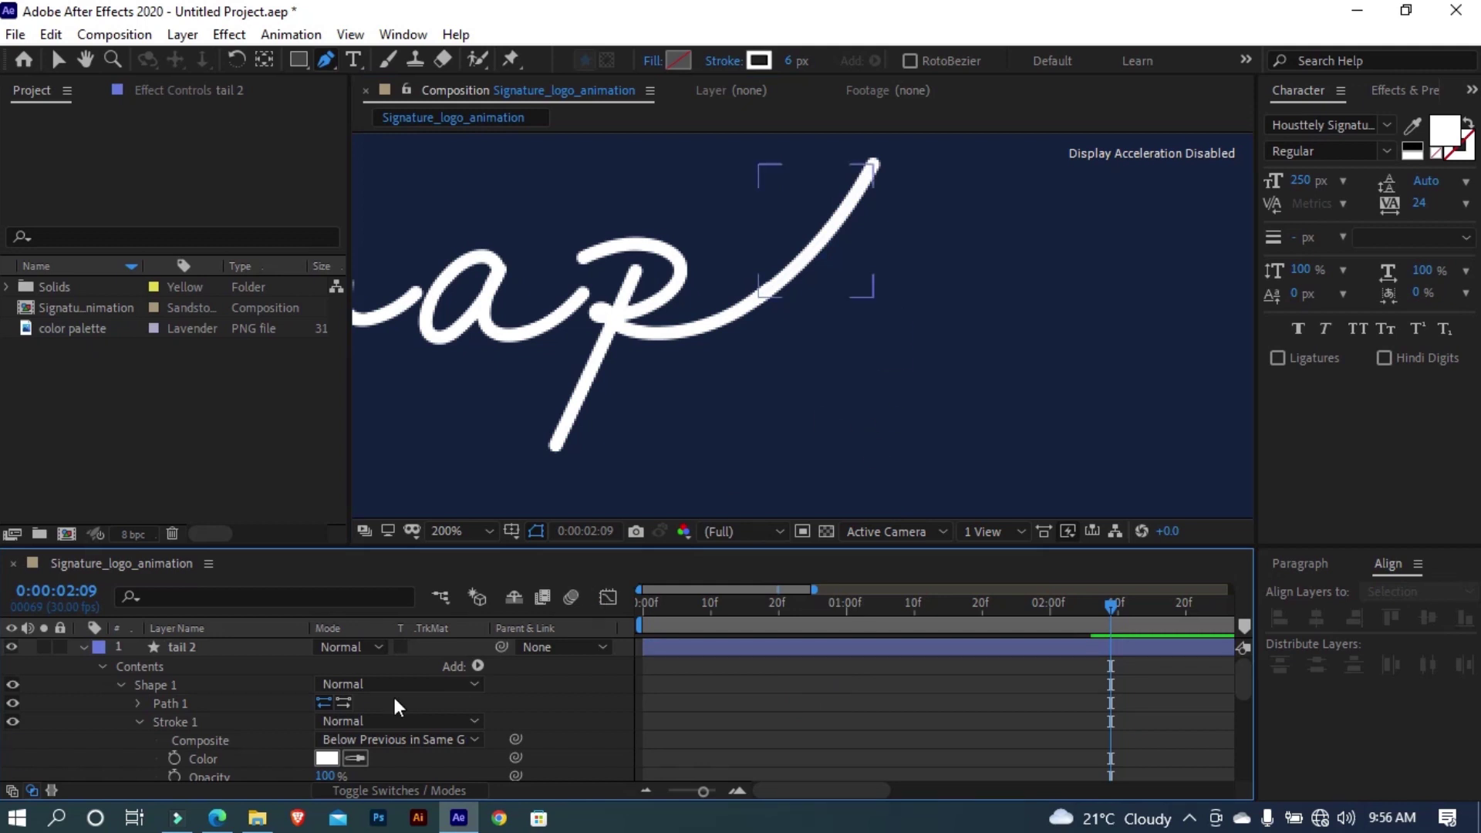
Confirm the layer name 'tail 2', zoom the viewer back to 100%, and collapse its contents
click(249, 647)
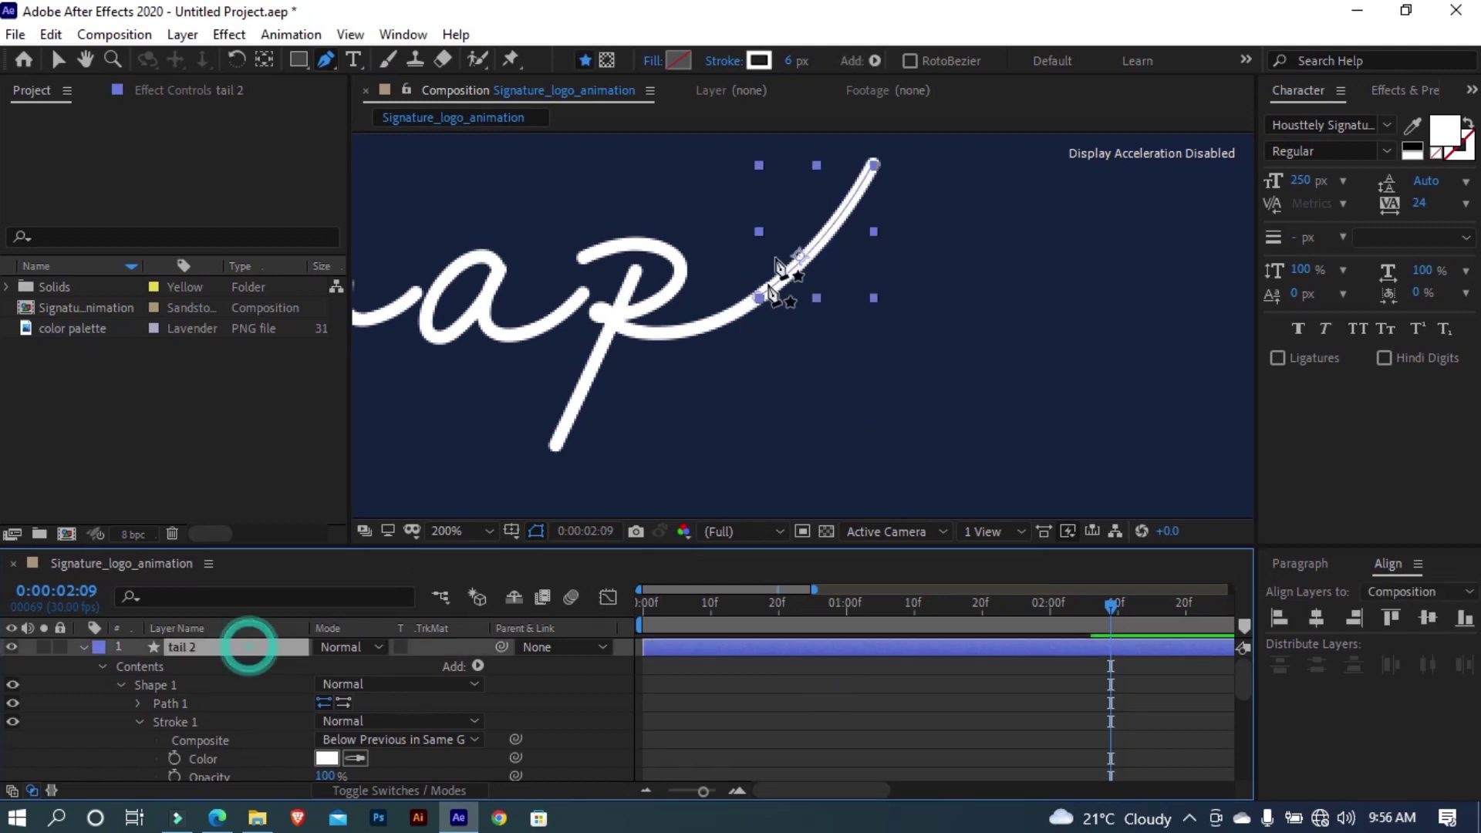
click(788, 63)
text(30)
key(Return)
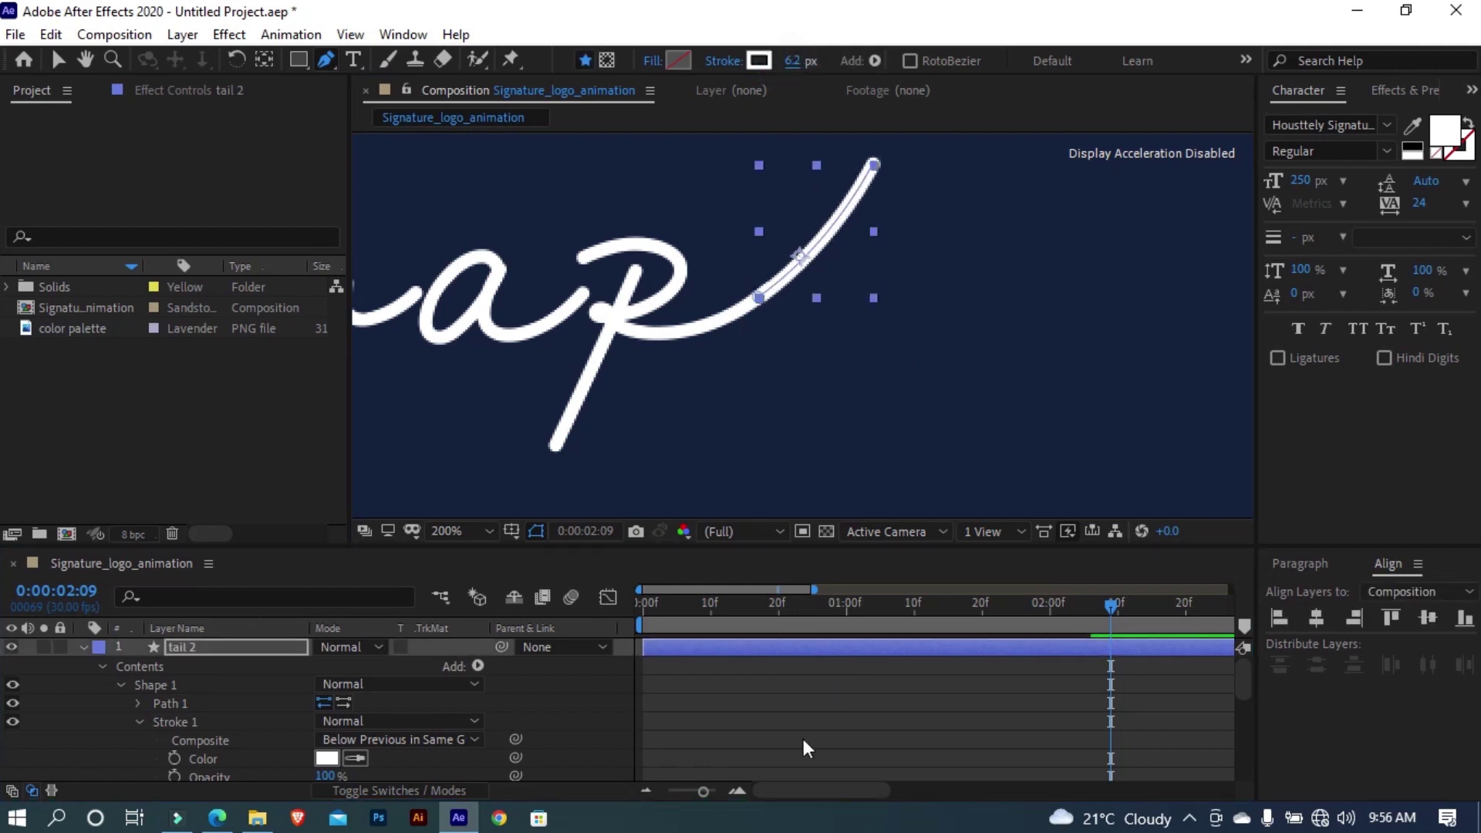
click(803, 748)
key(comma)
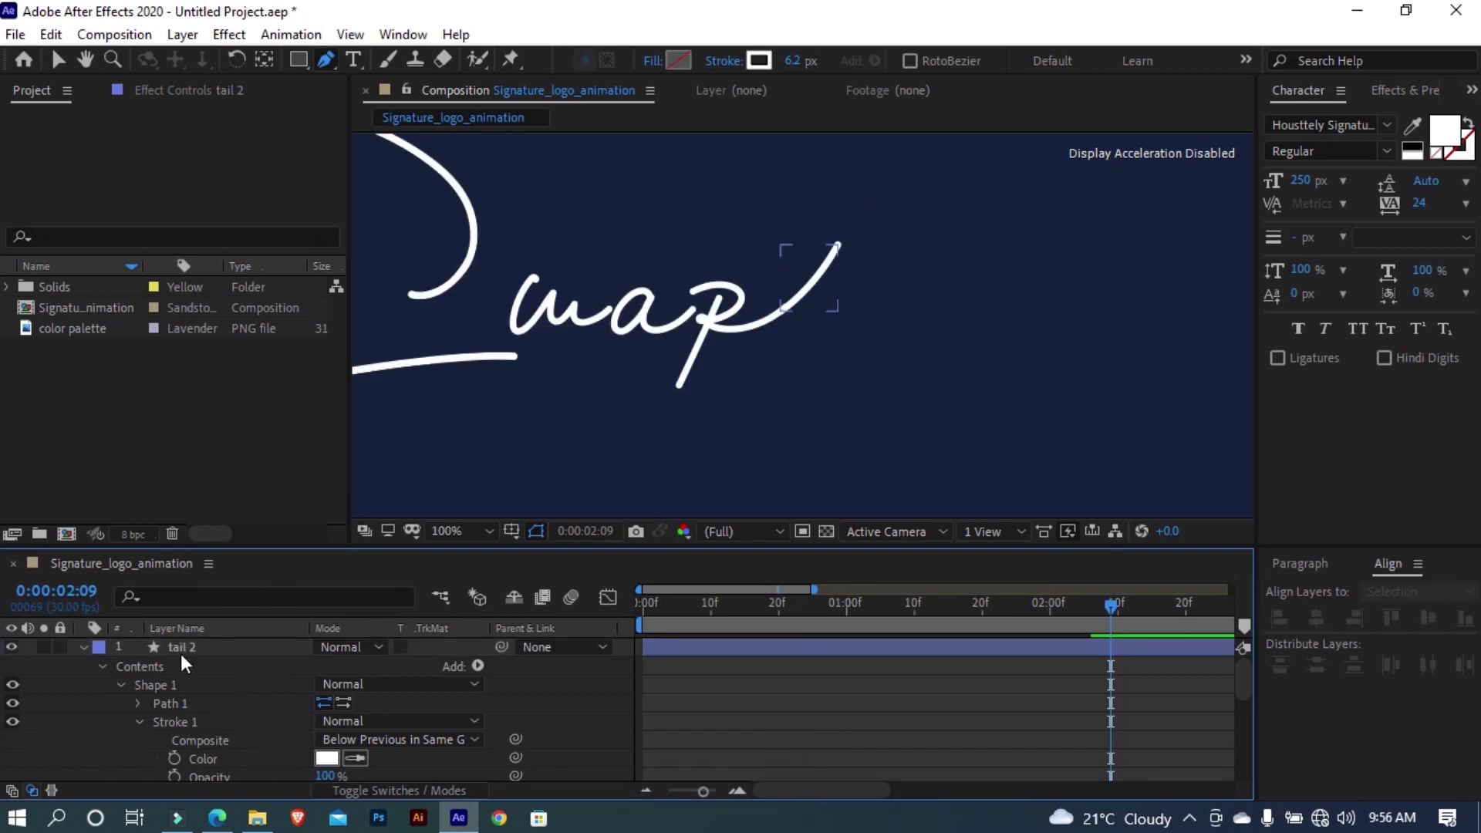
click(103, 669)
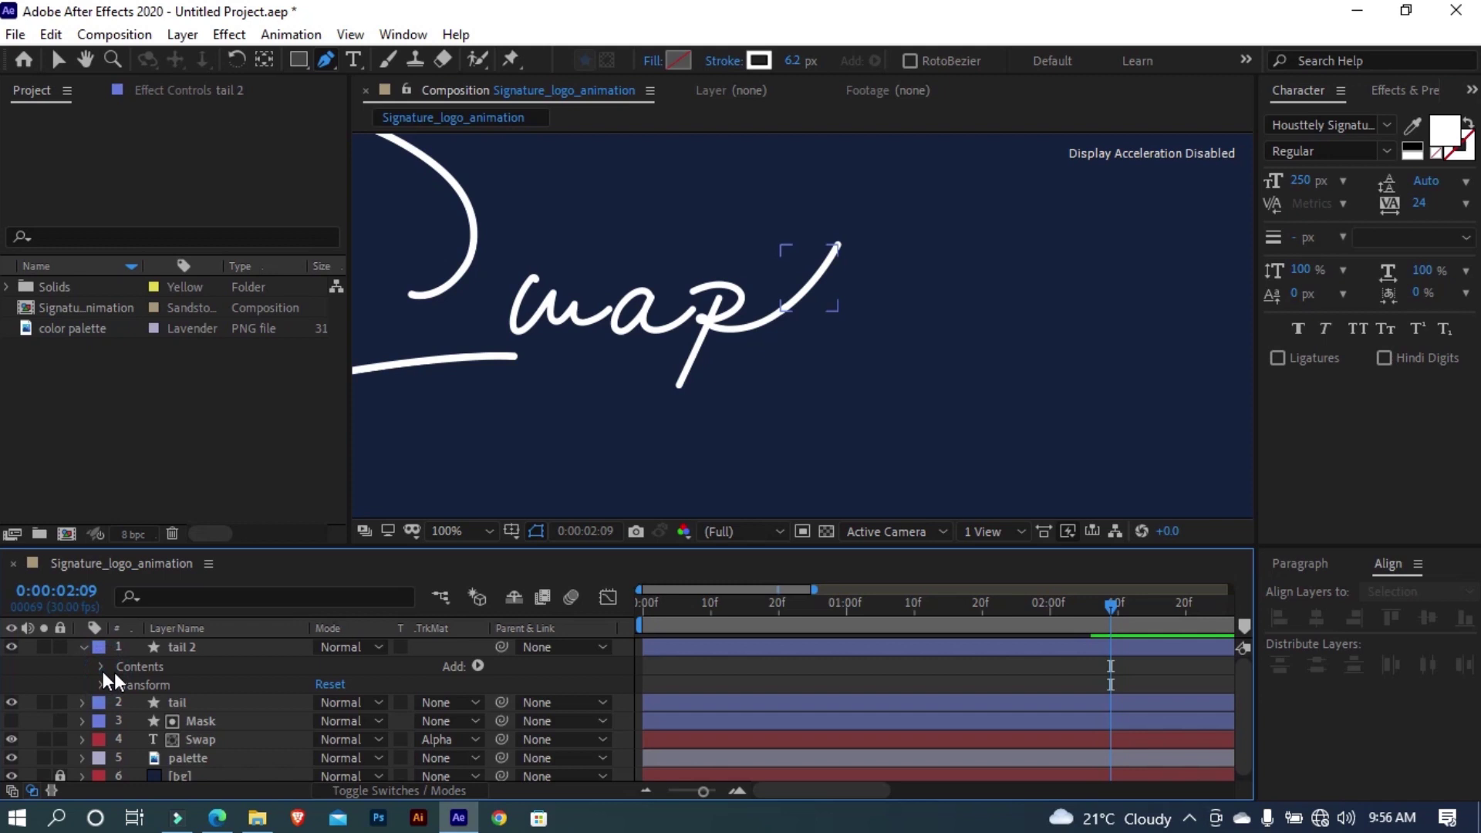
Expand the original tail layer down to its Trim Paths settings and inspect them
click(215, 702)
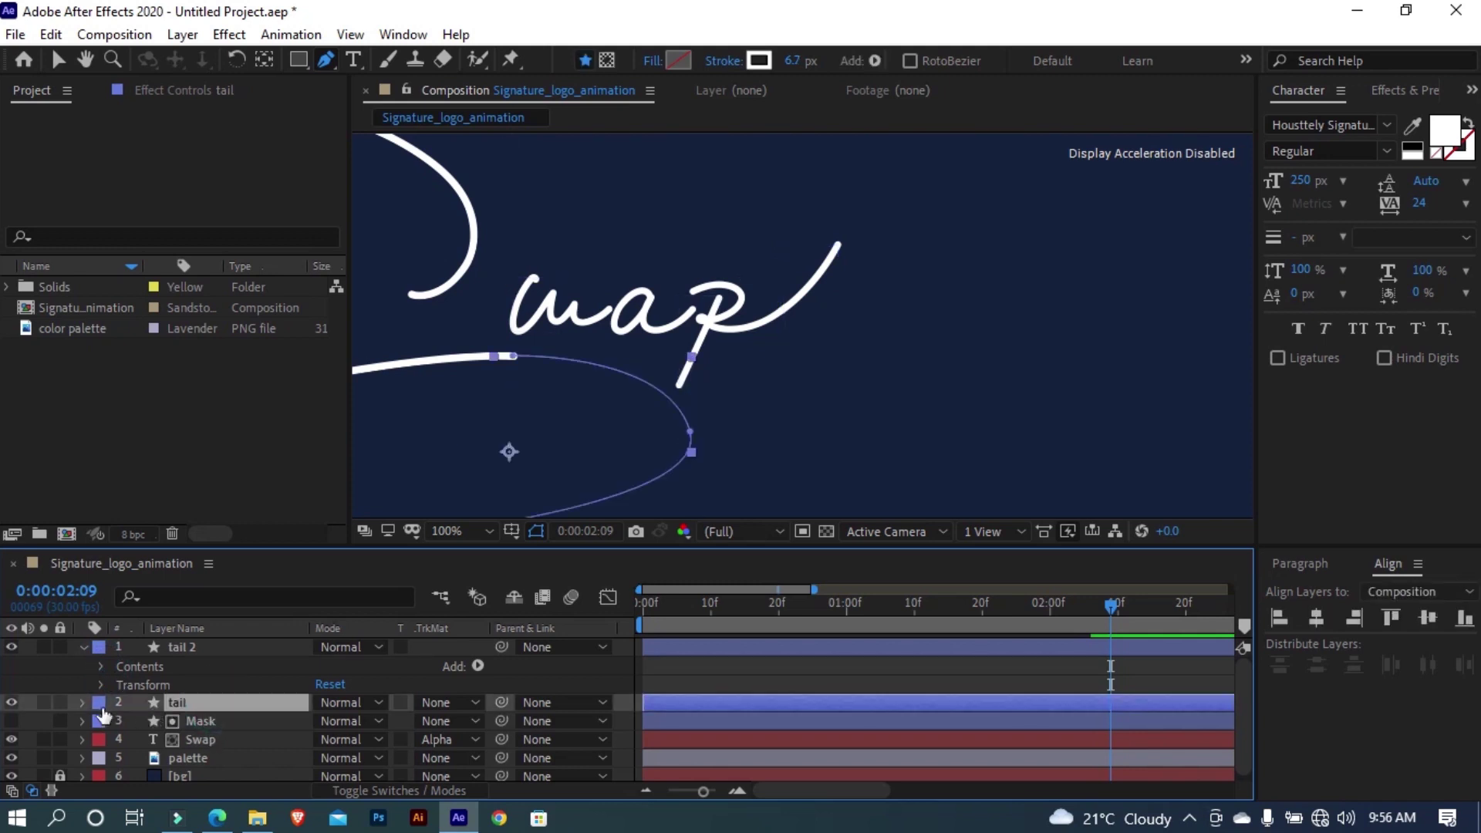
click(79, 711)
click(116, 683)
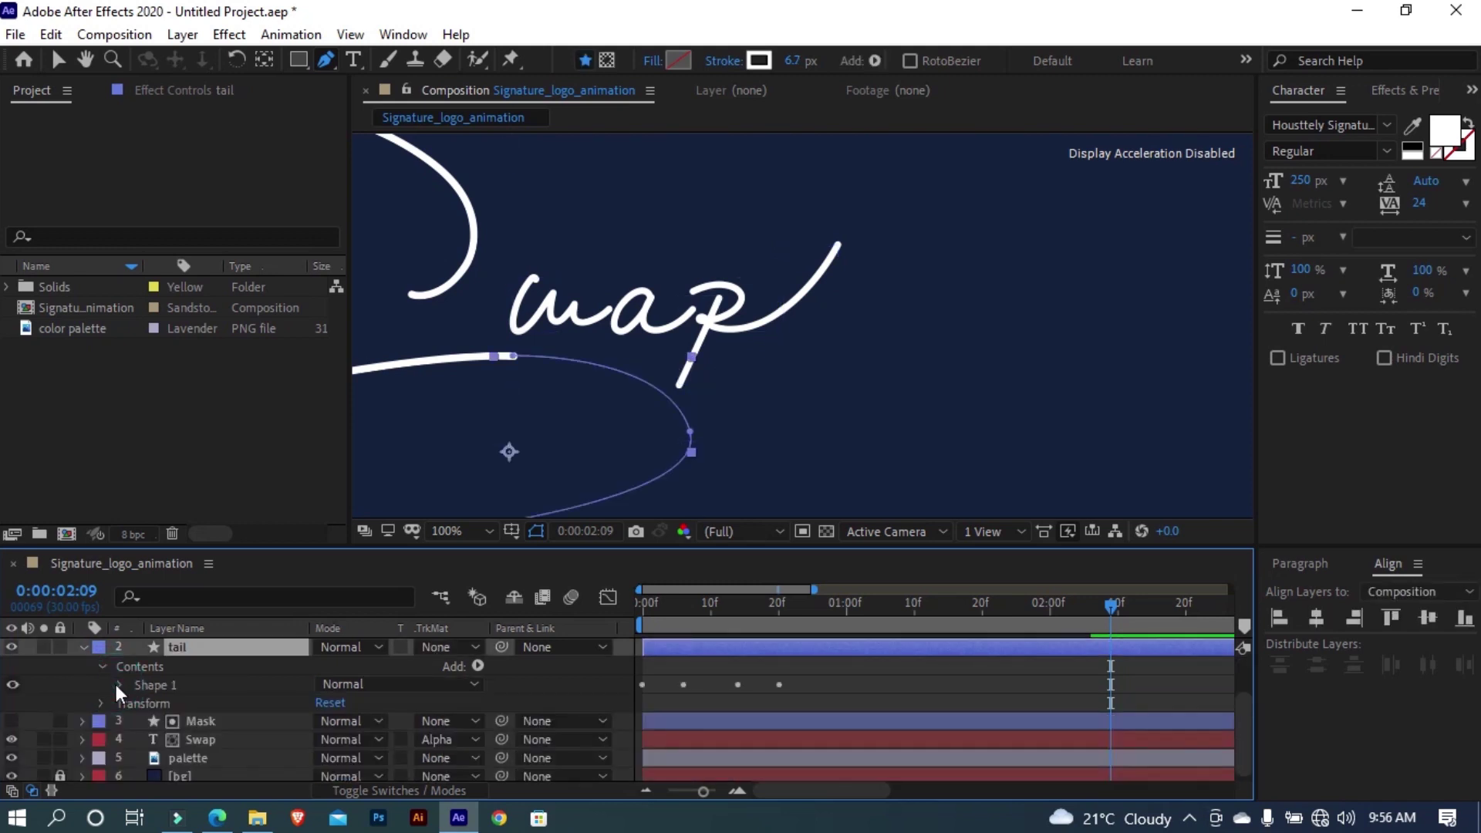
click(116, 683)
click(201, 686)
scroll(205, 694, up, 2)
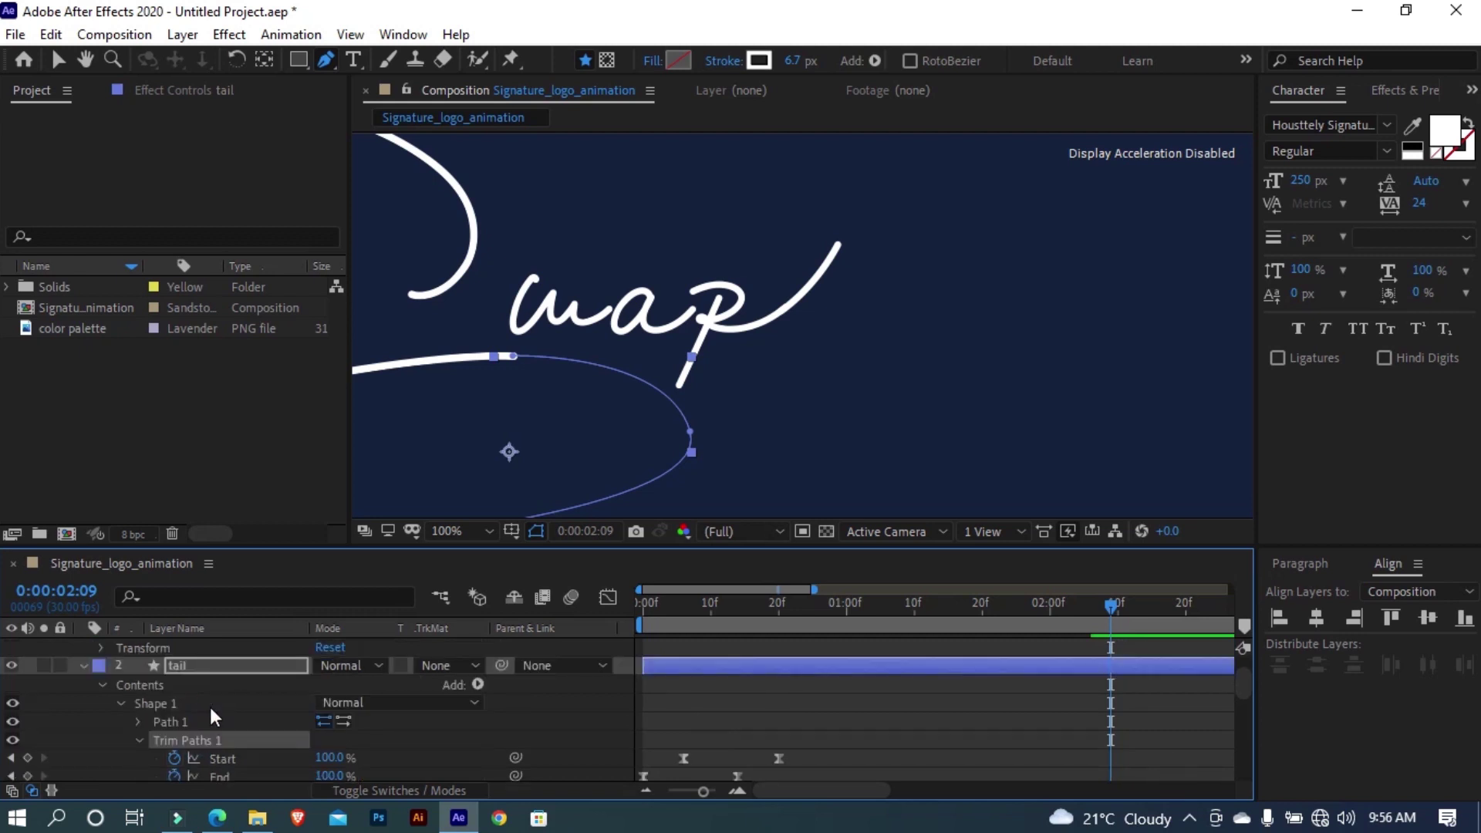
click(84, 667)
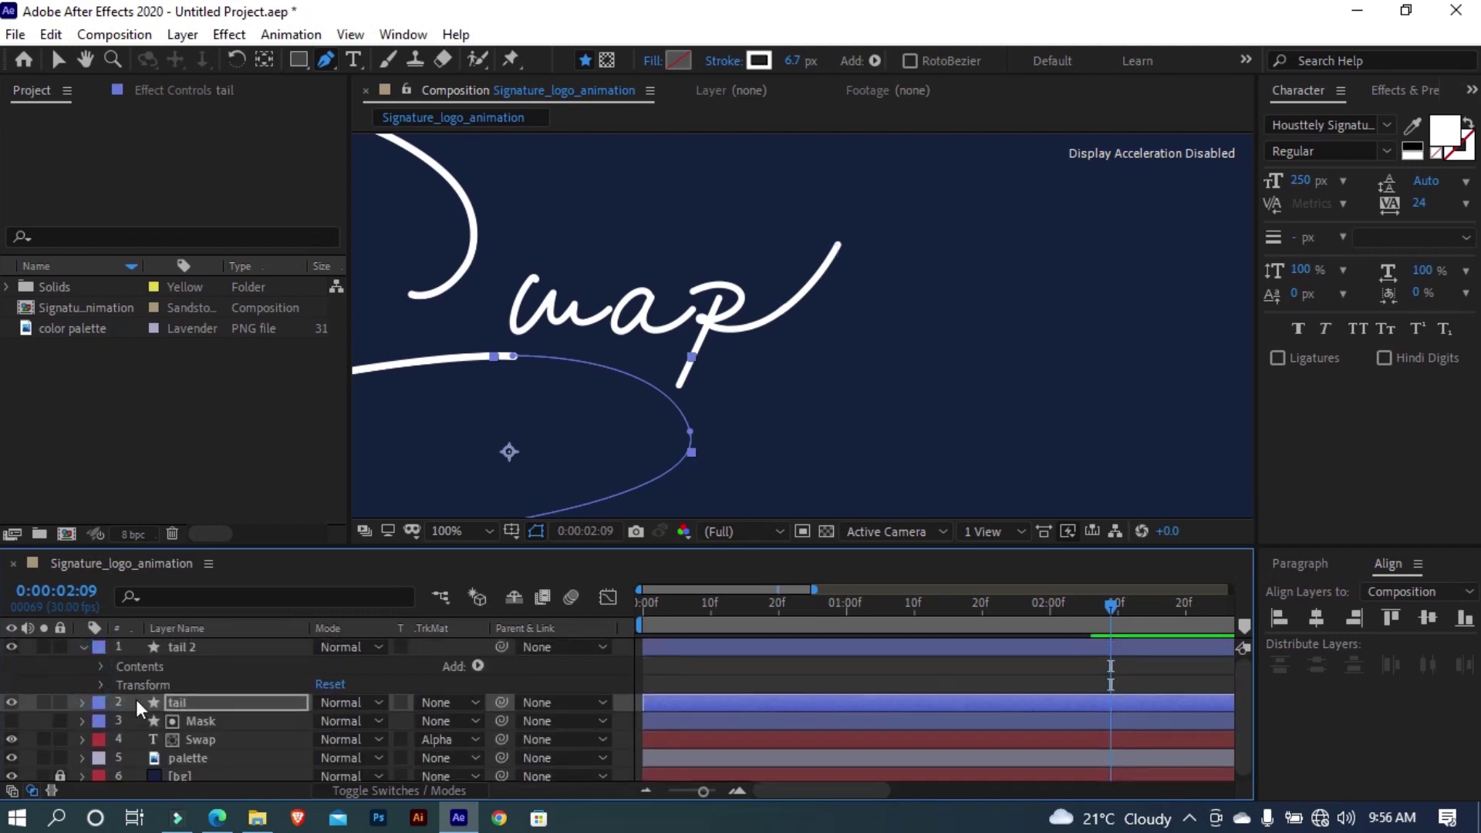
At 0:00:01:22, try shifting tail 2's keyframes earlier, then undo the shift
click(189, 645)
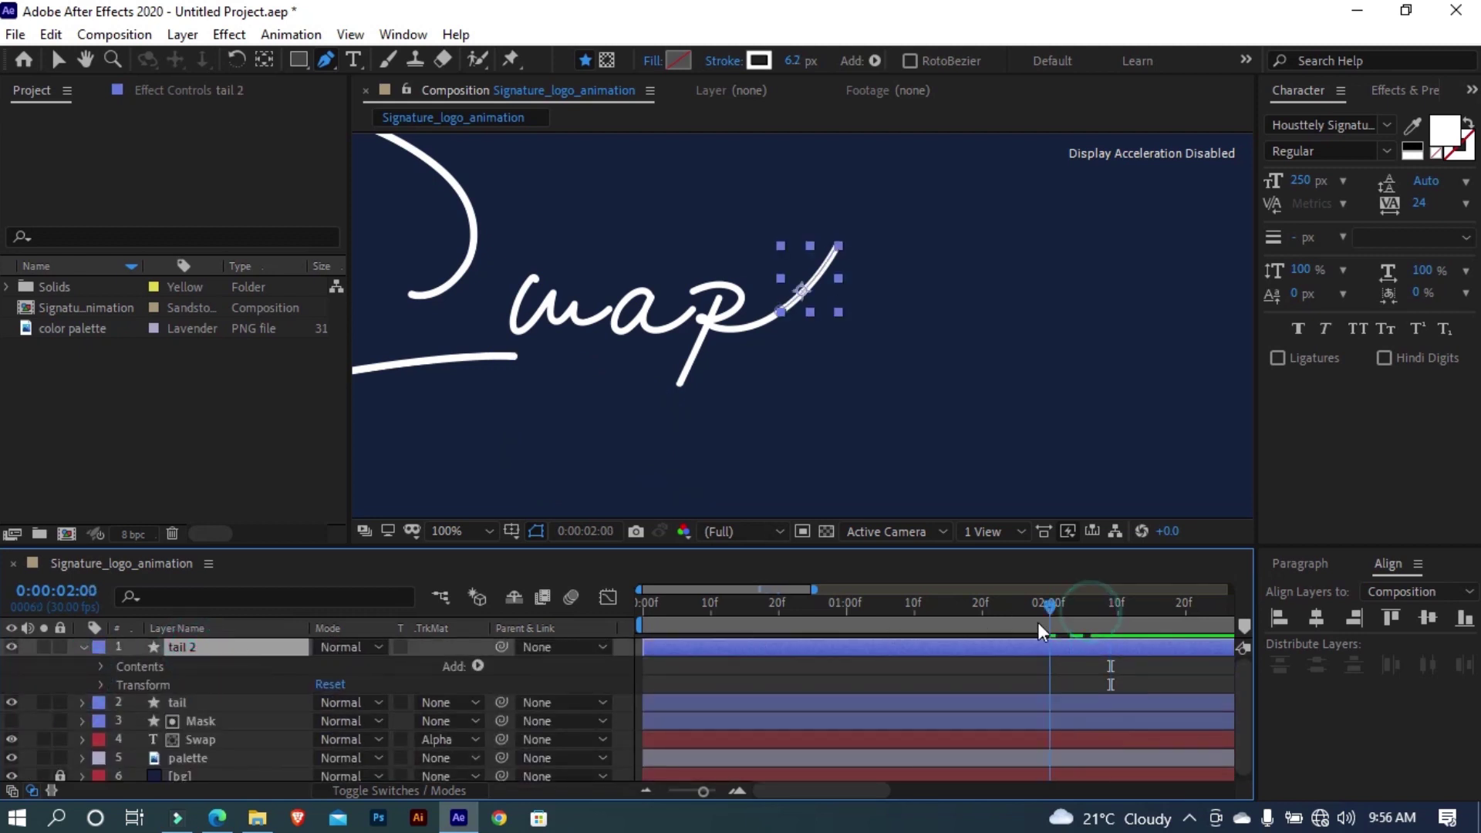
drag(1038, 623, 1000, 637)
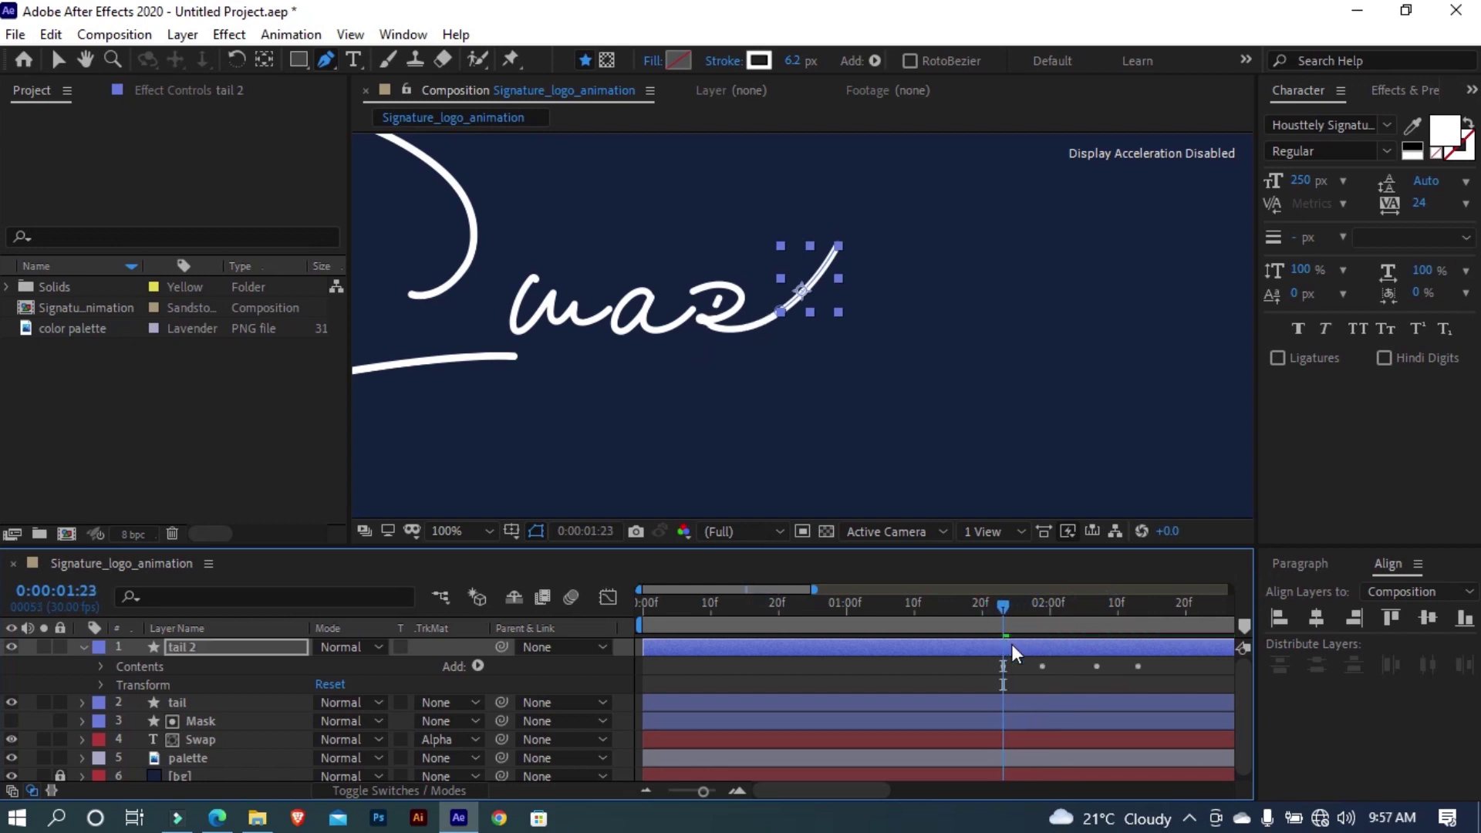
key(u)
mouse_move(1143, 653)
mouse_down()
mouse_move(992, 703)
mouse_move(979, 688)
mouse_up()
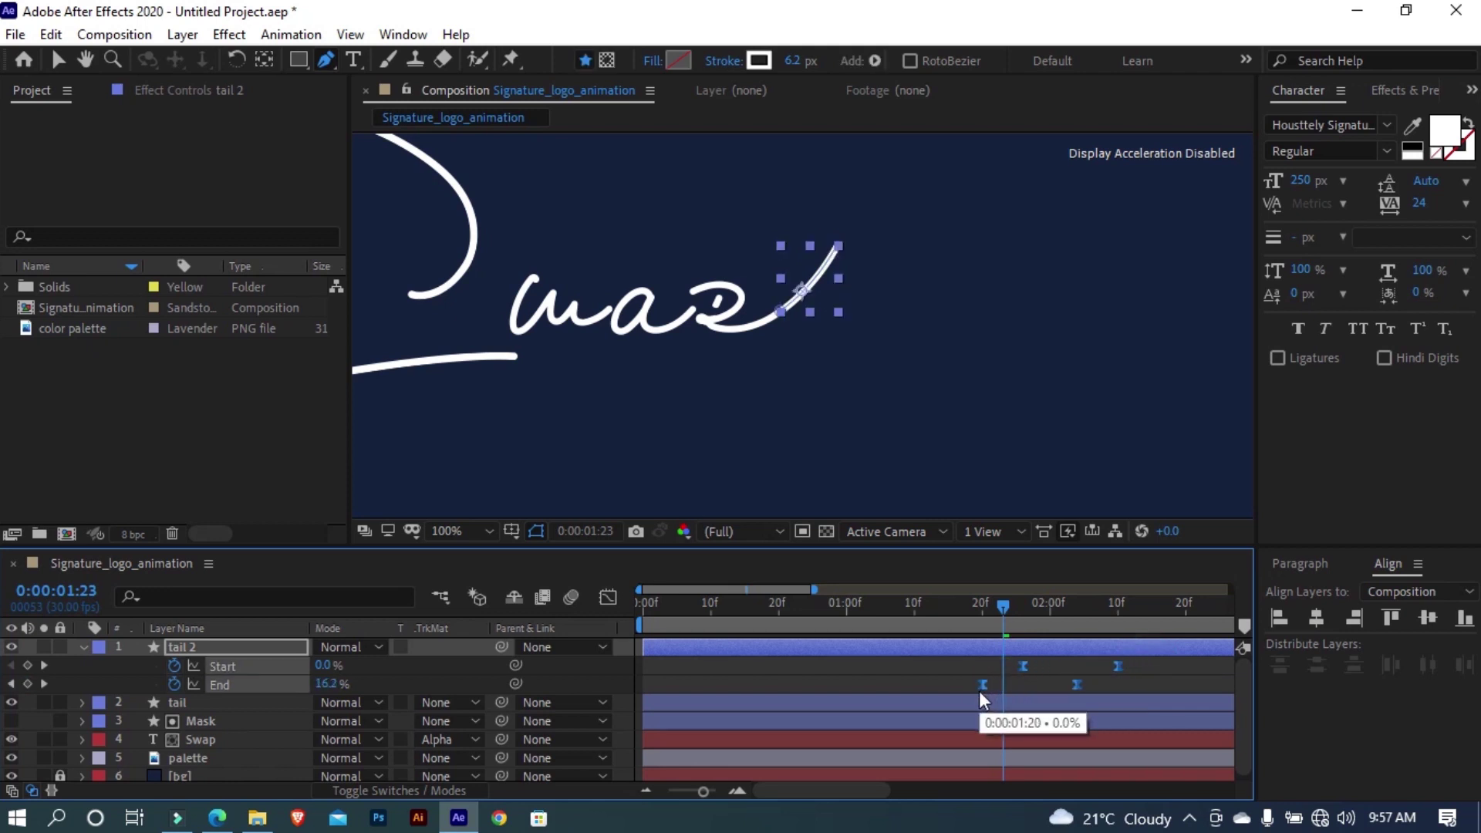
click(962, 678)
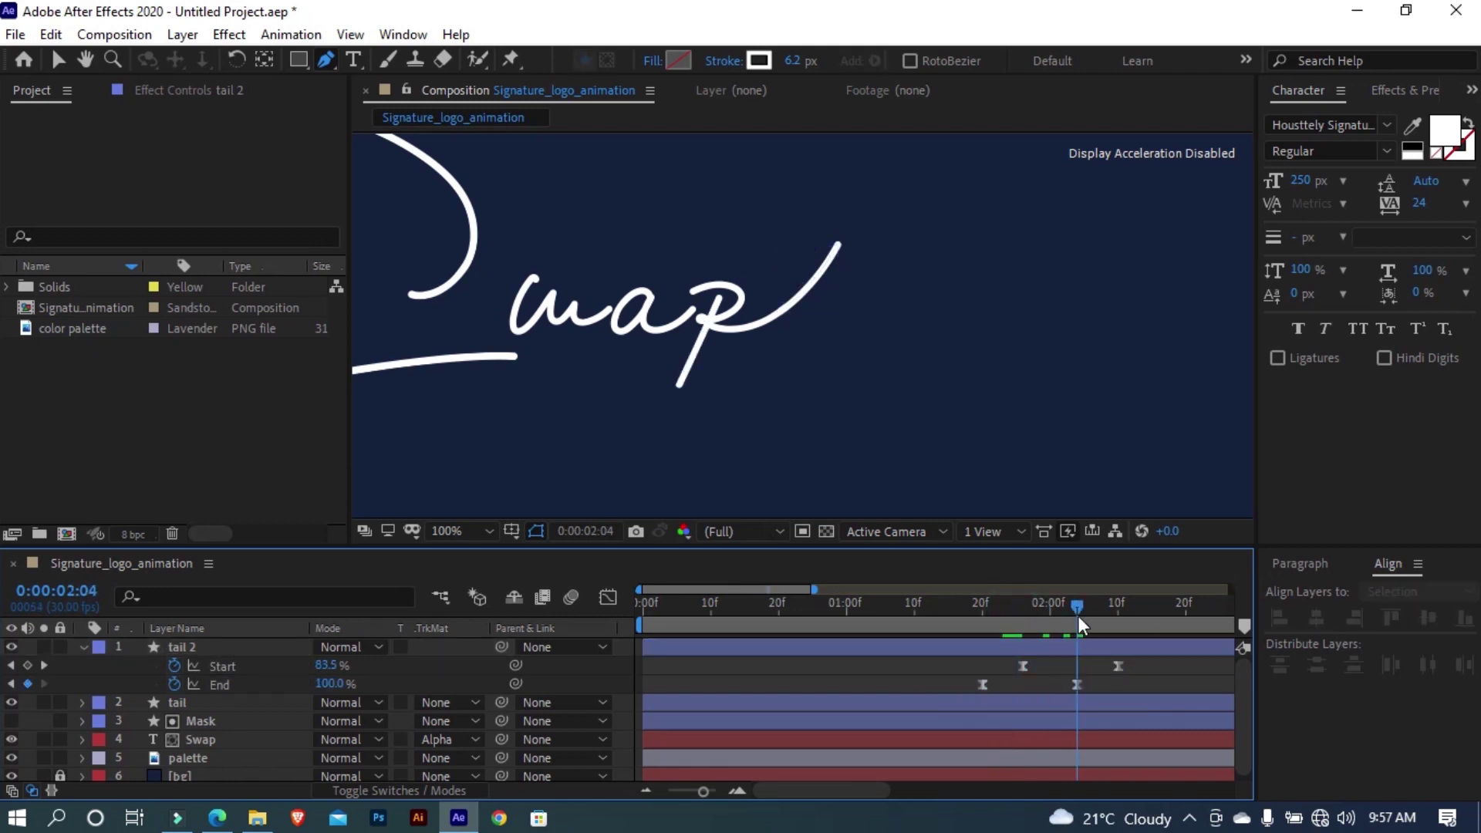
key(ctrl+z)
key(u)
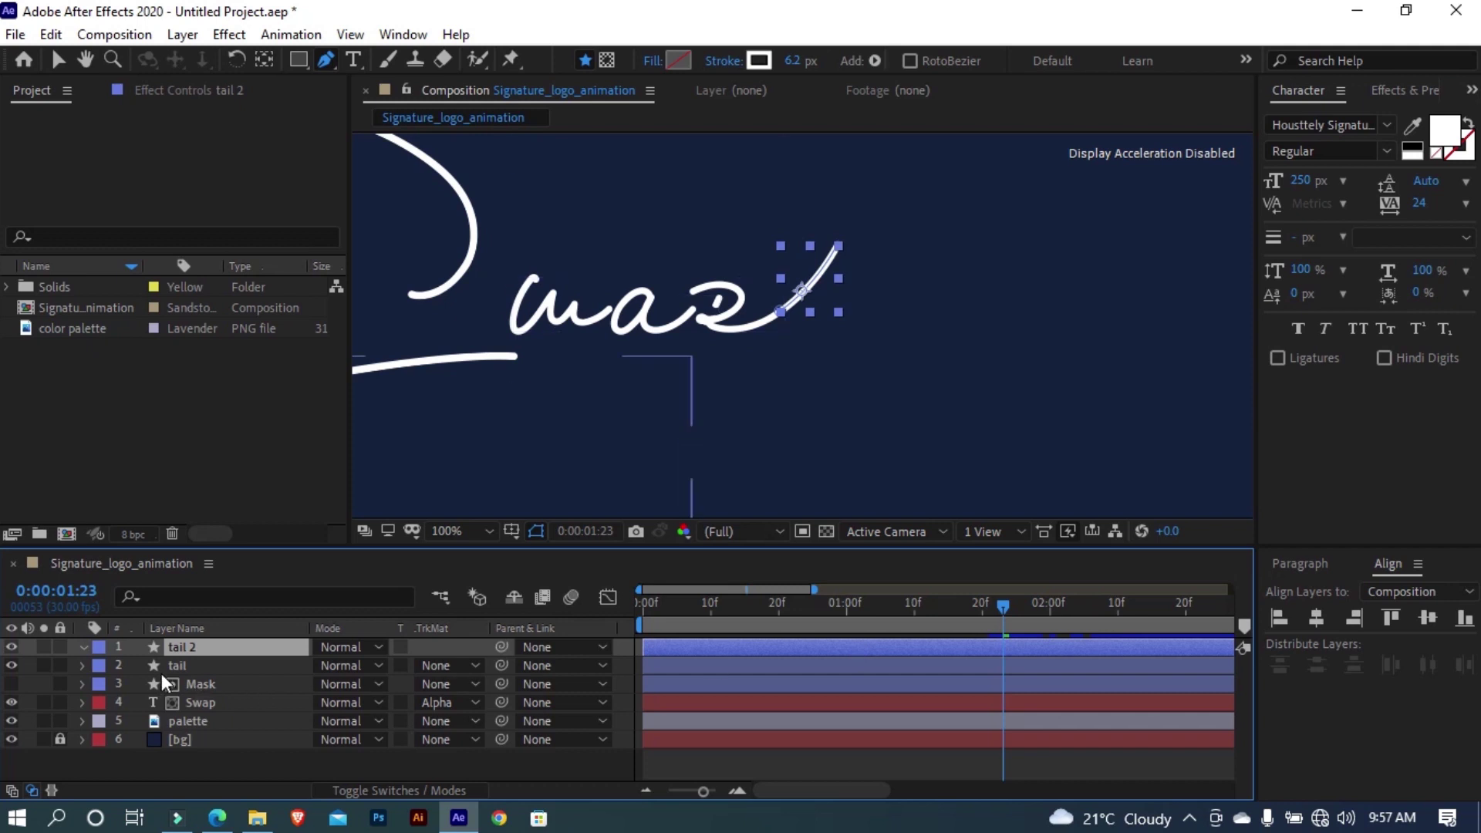
click(84, 648)
Add a Trim Paths operation to the tail 2 shape layer
click(82, 648)
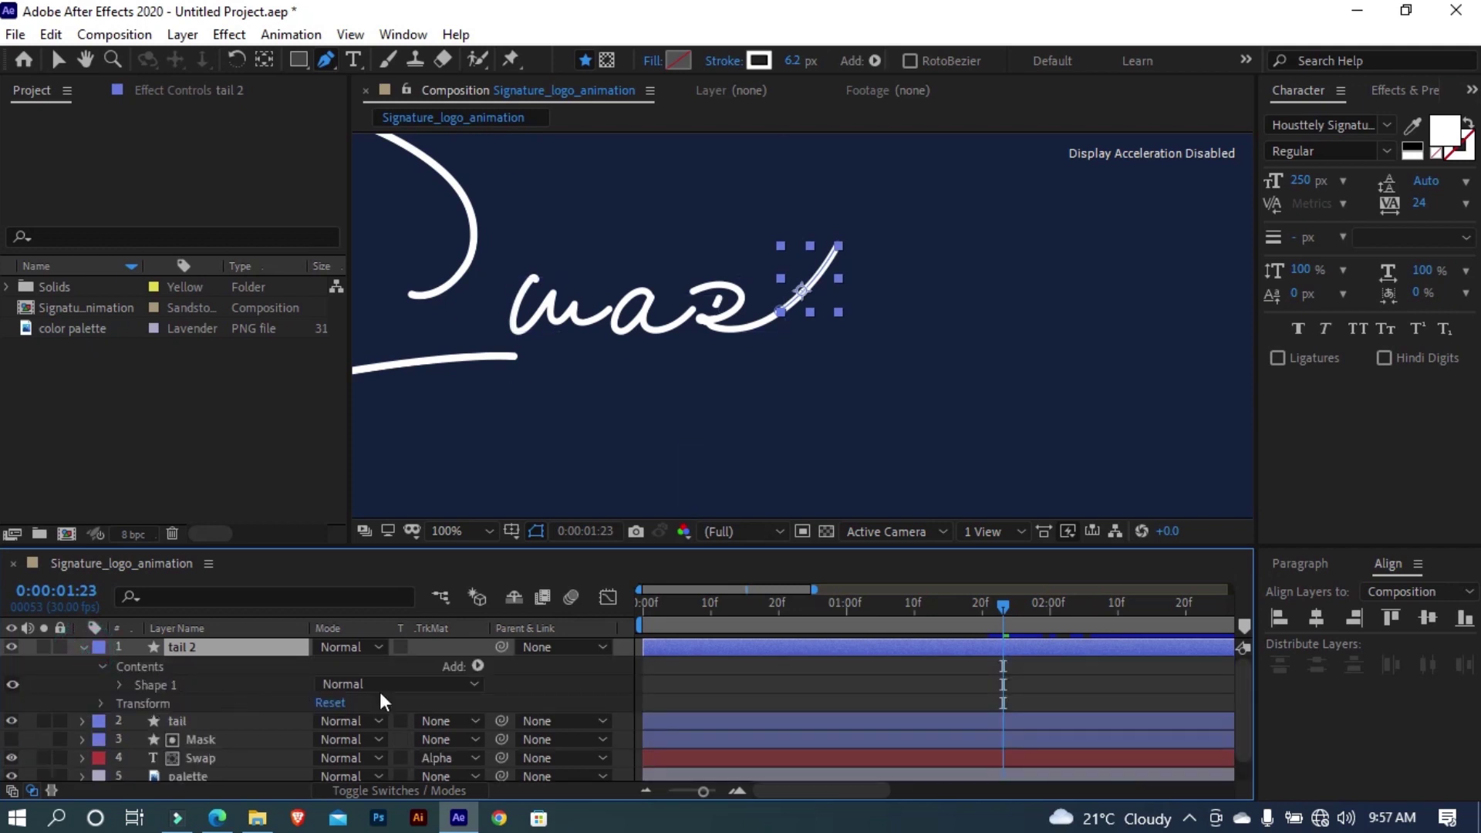
click(478, 665)
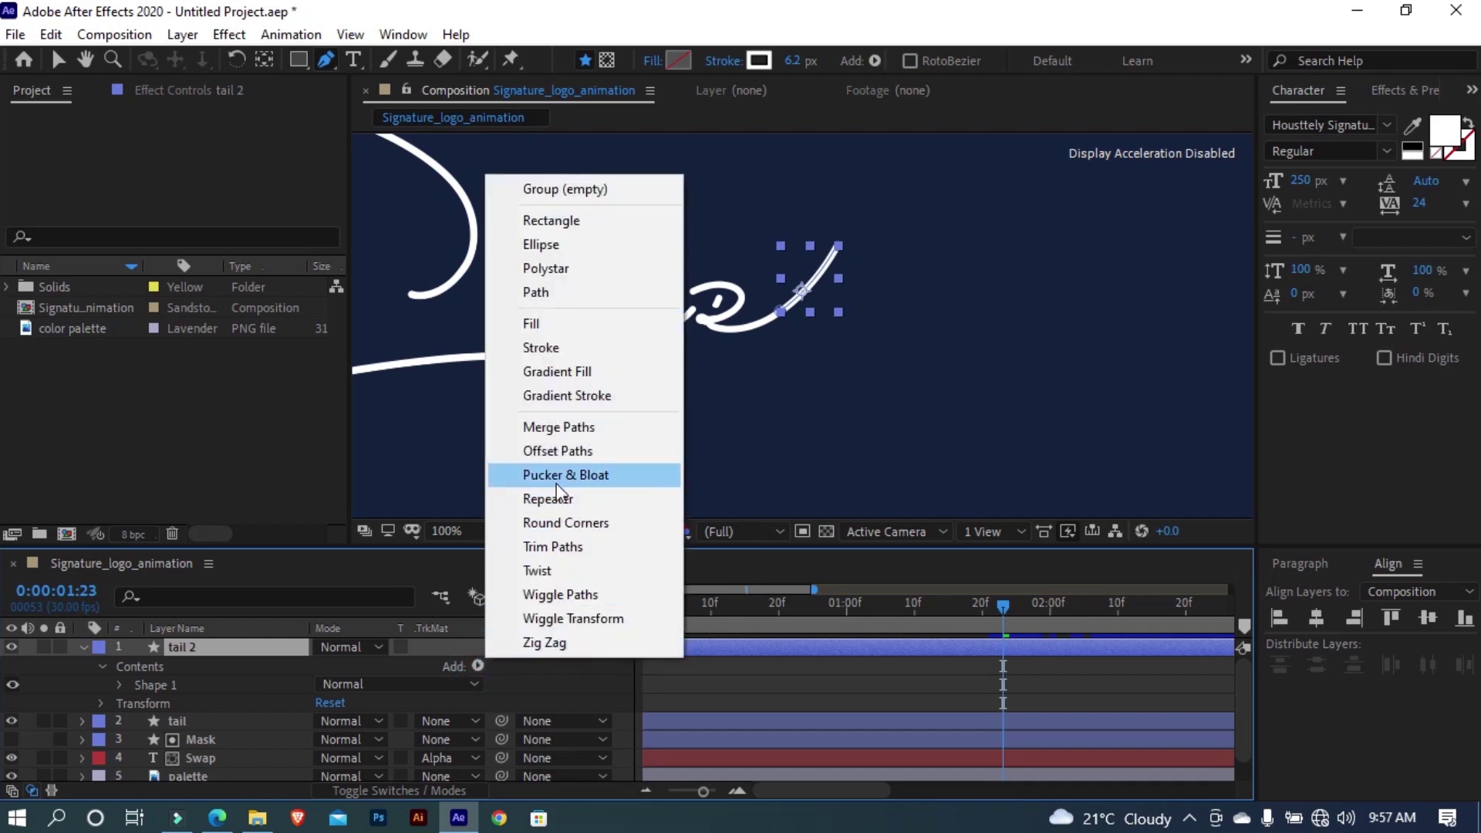
click(553, 546)
scroll(243, 696, down, 2)
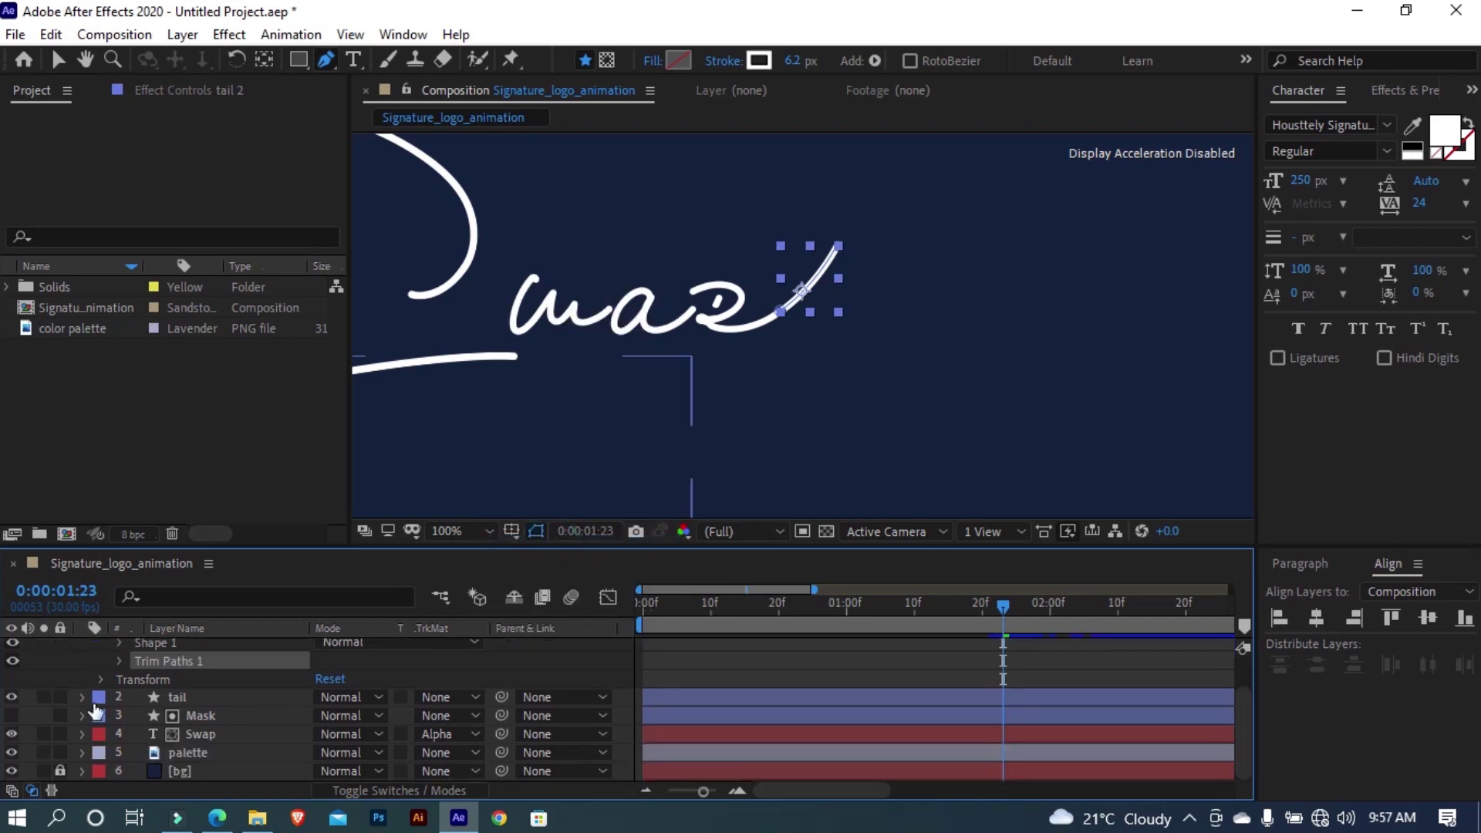
Paste the tail layer's Trim Paths Start and End keyframes into tail 2, then rewind to 0:00:01:13
click(82, 700)
click(171, 719)
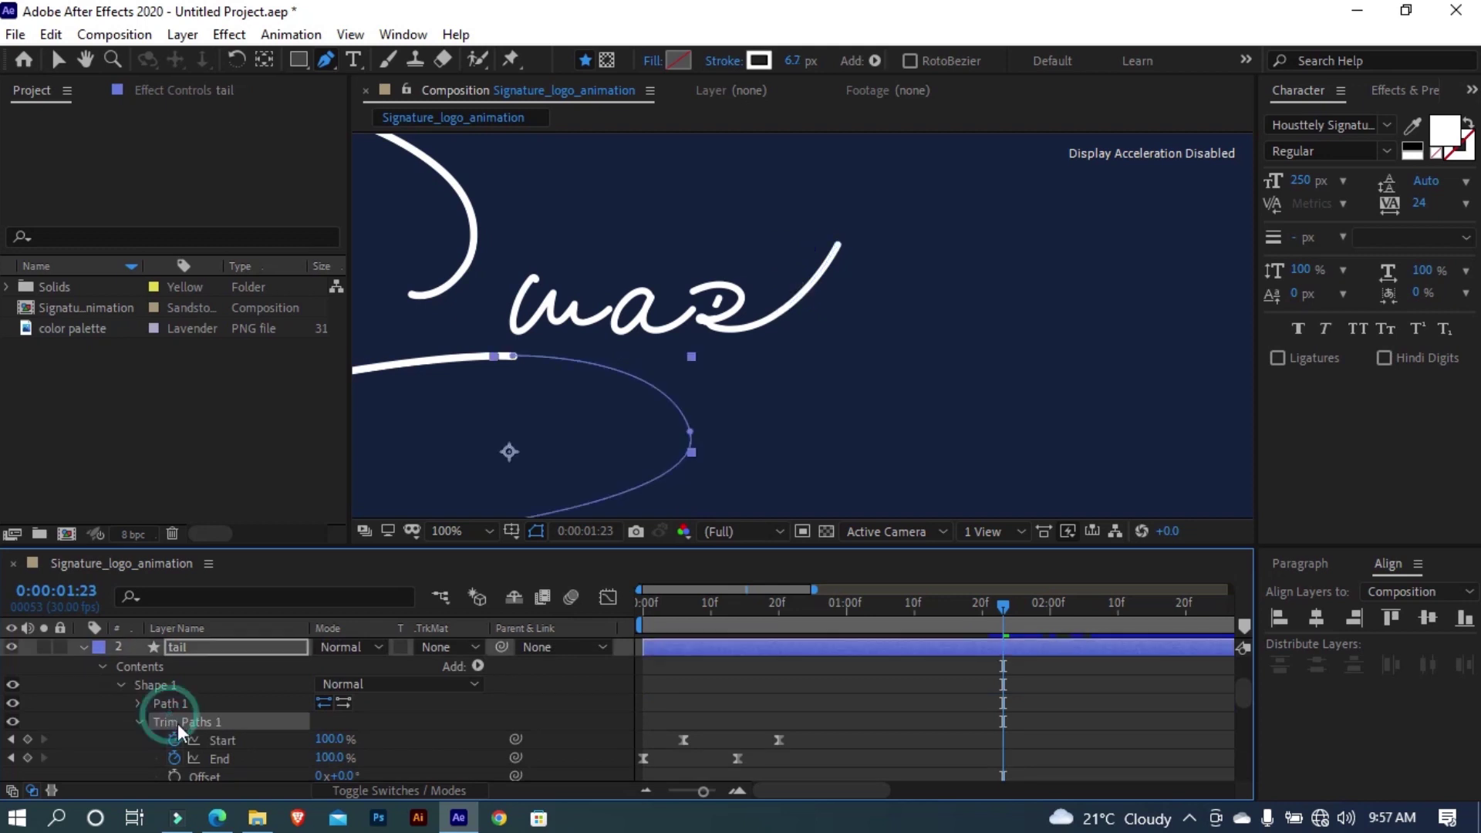
drag(835, 727, 697, 757)
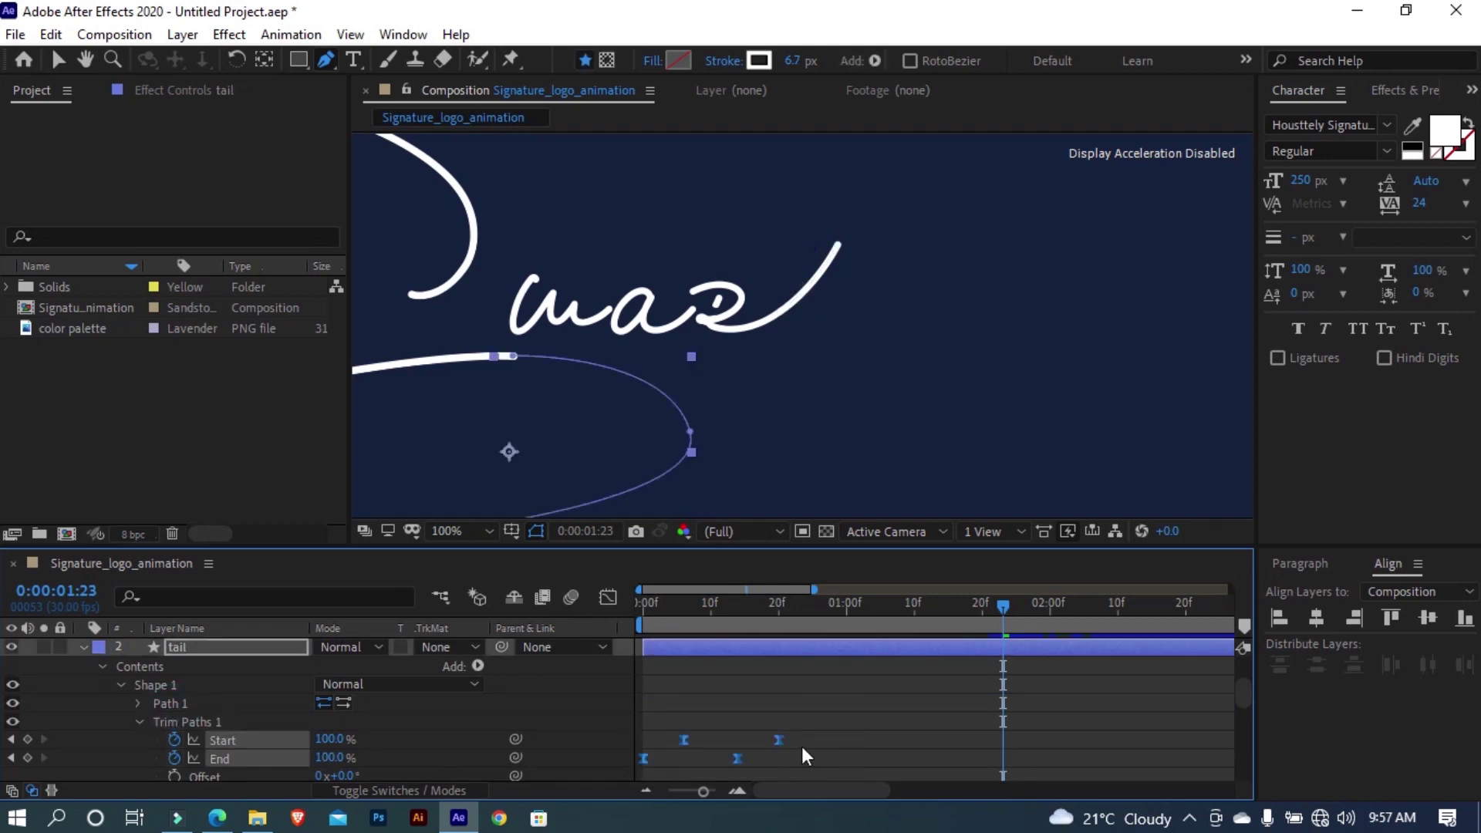
scroll(198, 711, up, 2)
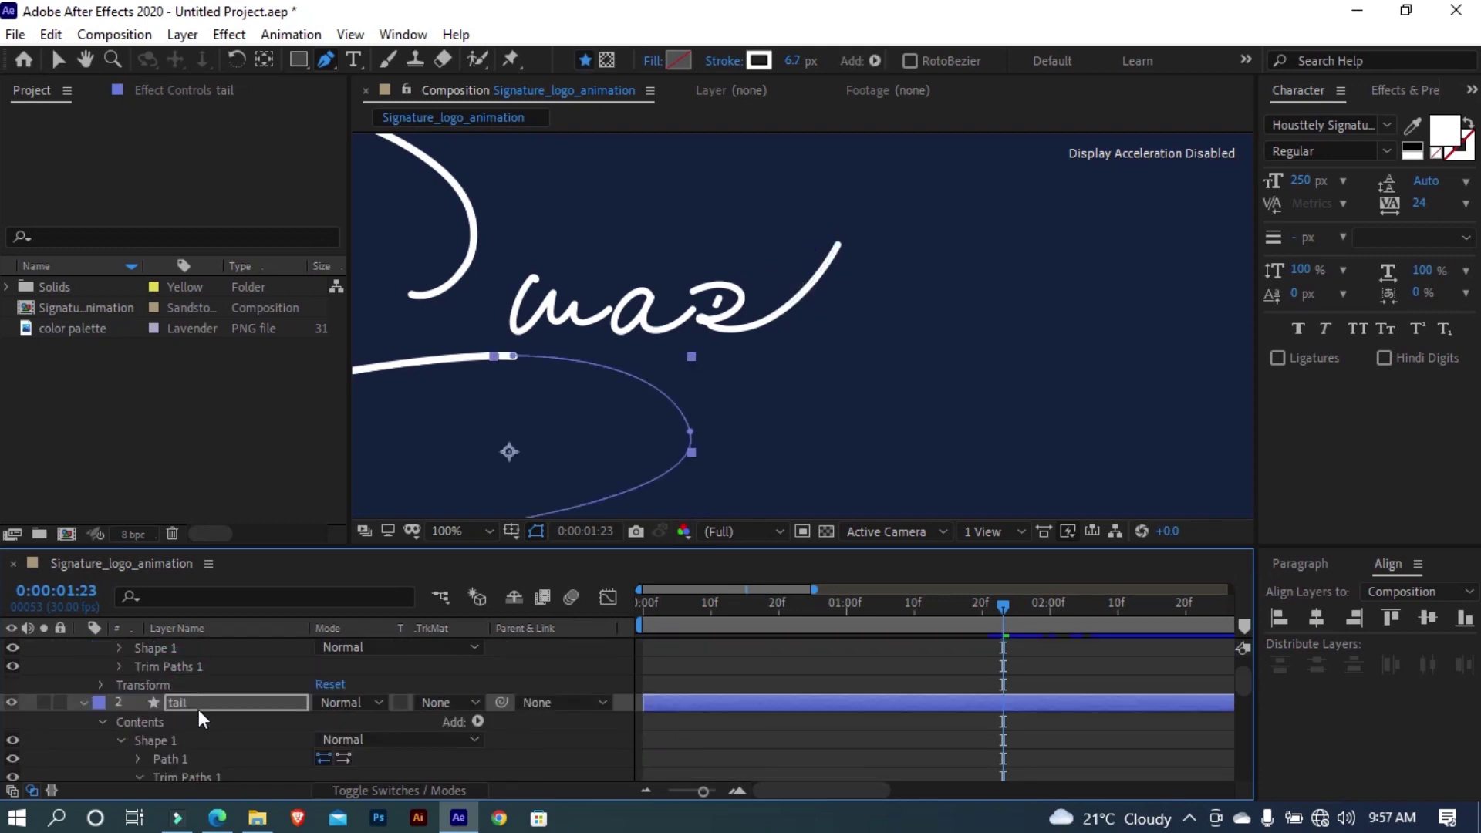
click(85, 703)
click(154, 704)
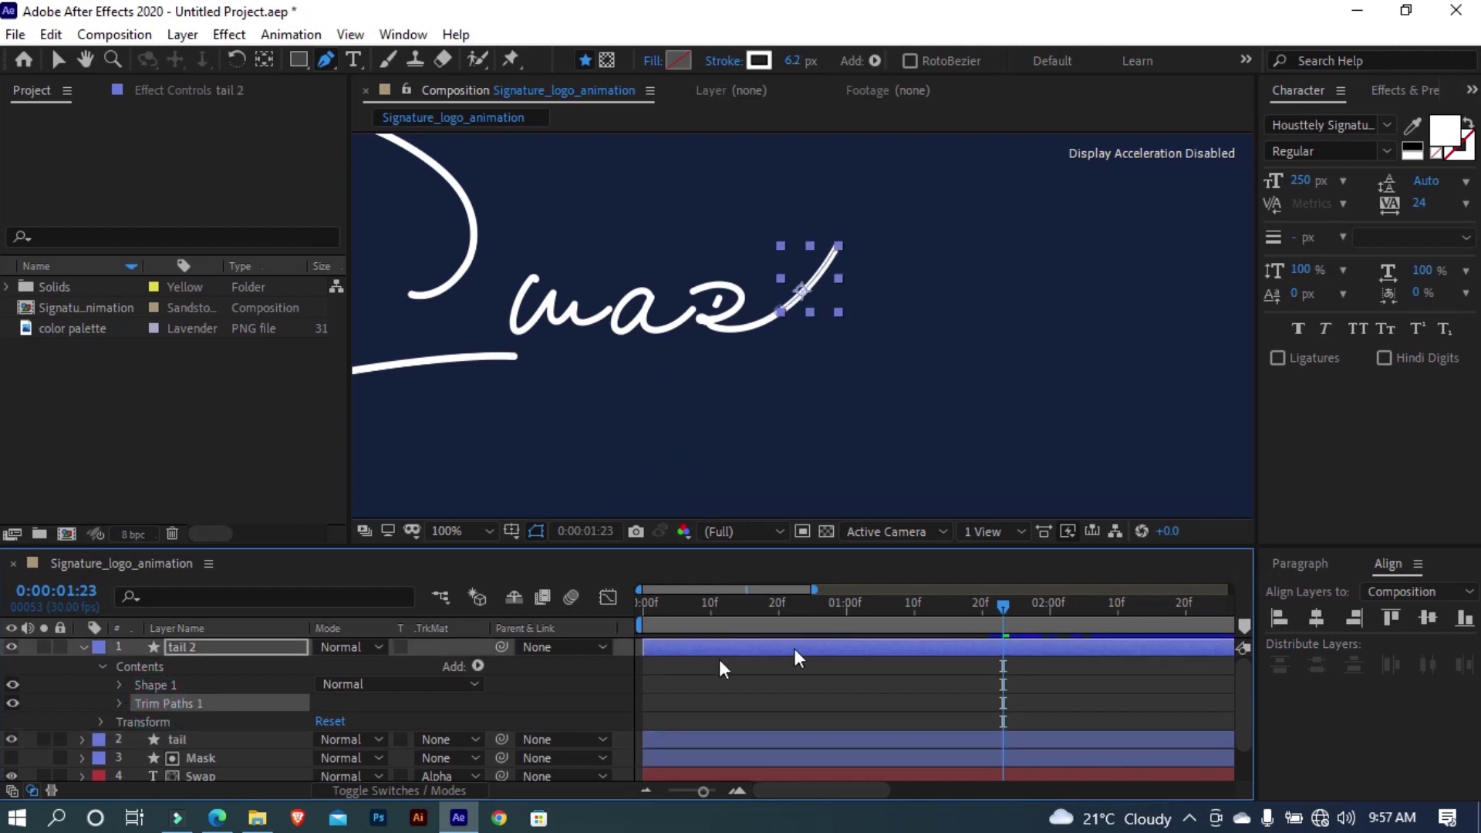
key(F2)
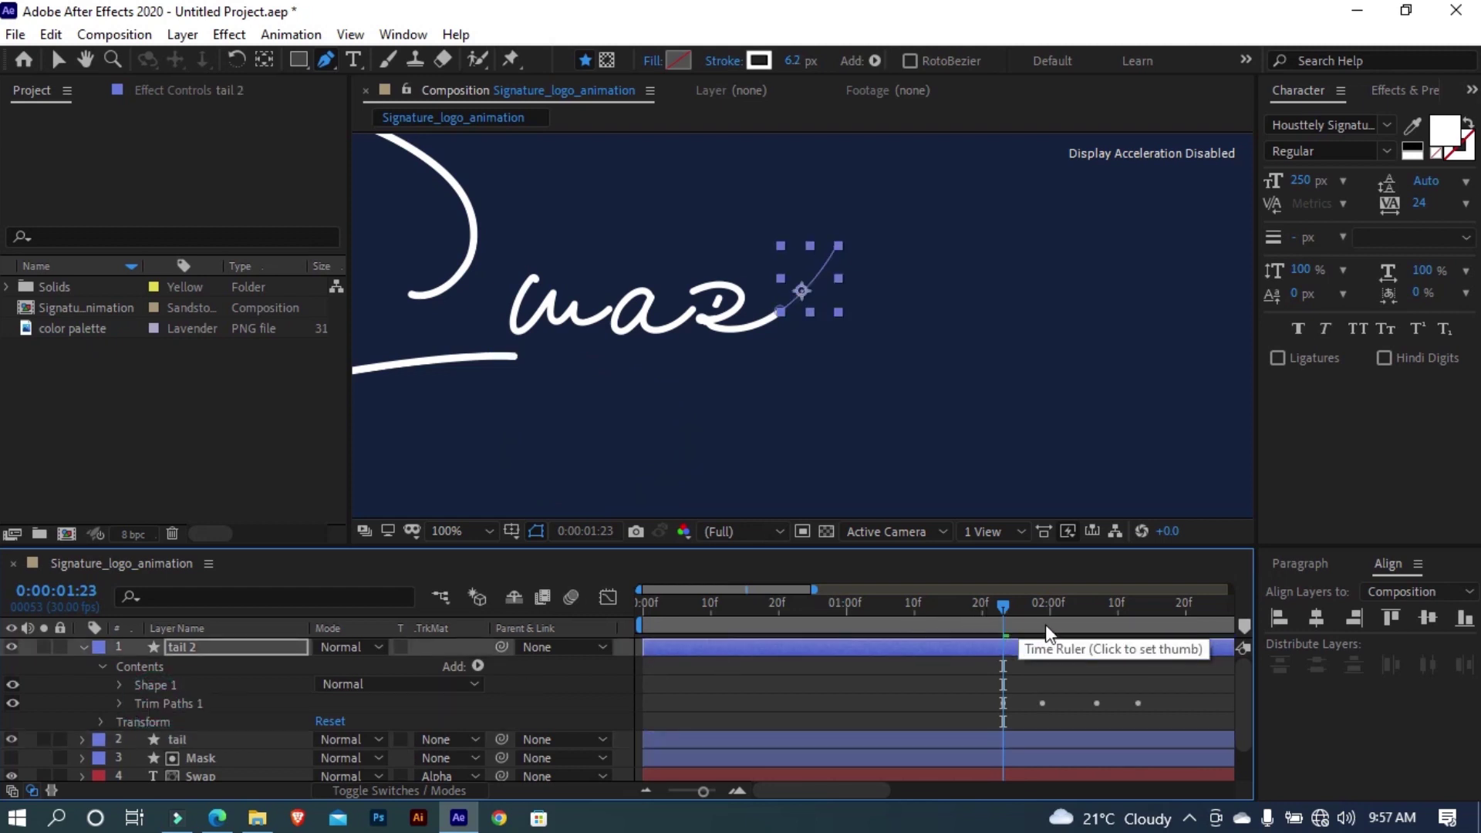
key(u)
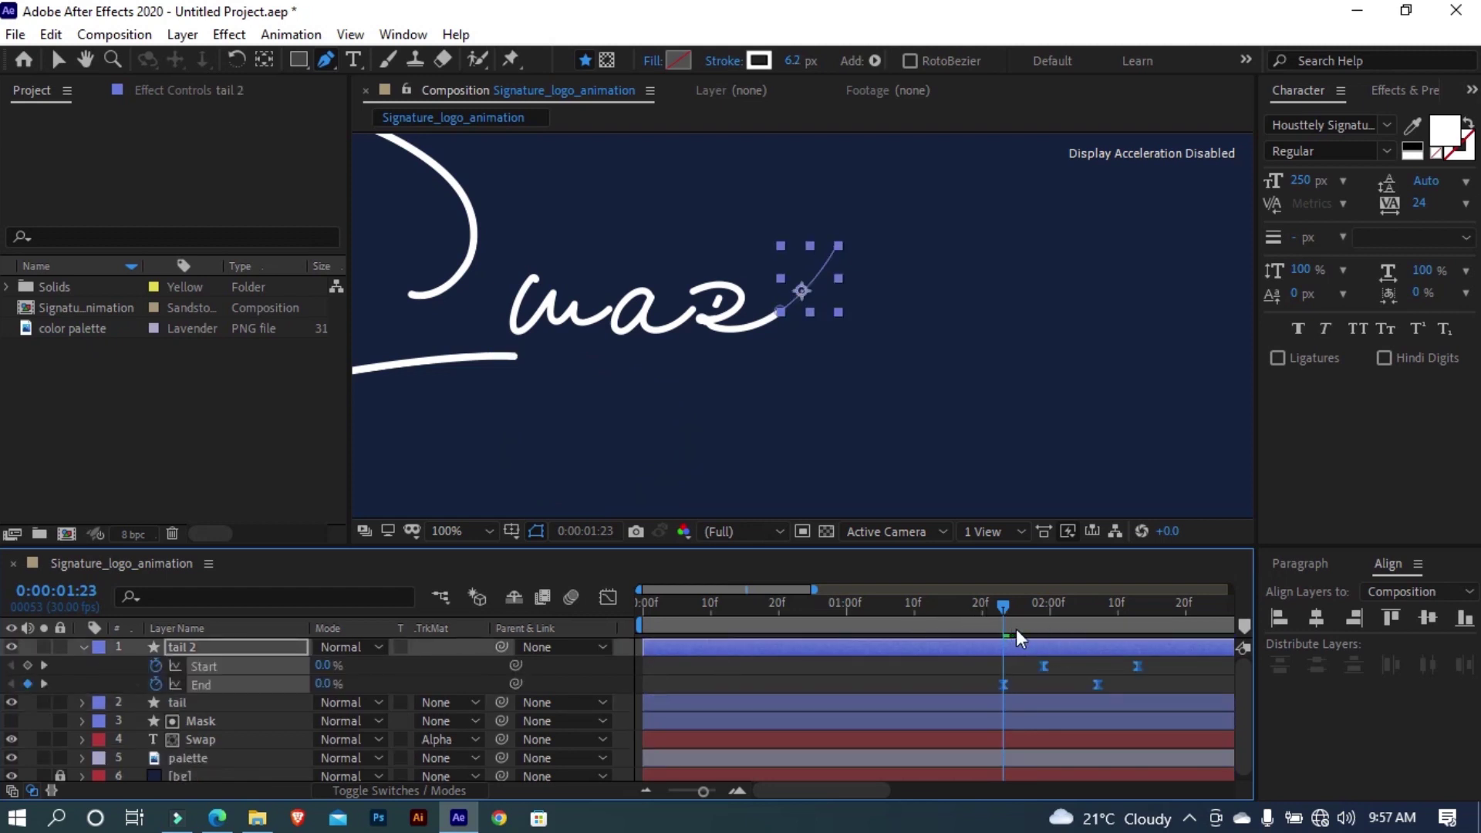
drag(1016, 637, 938, 630)
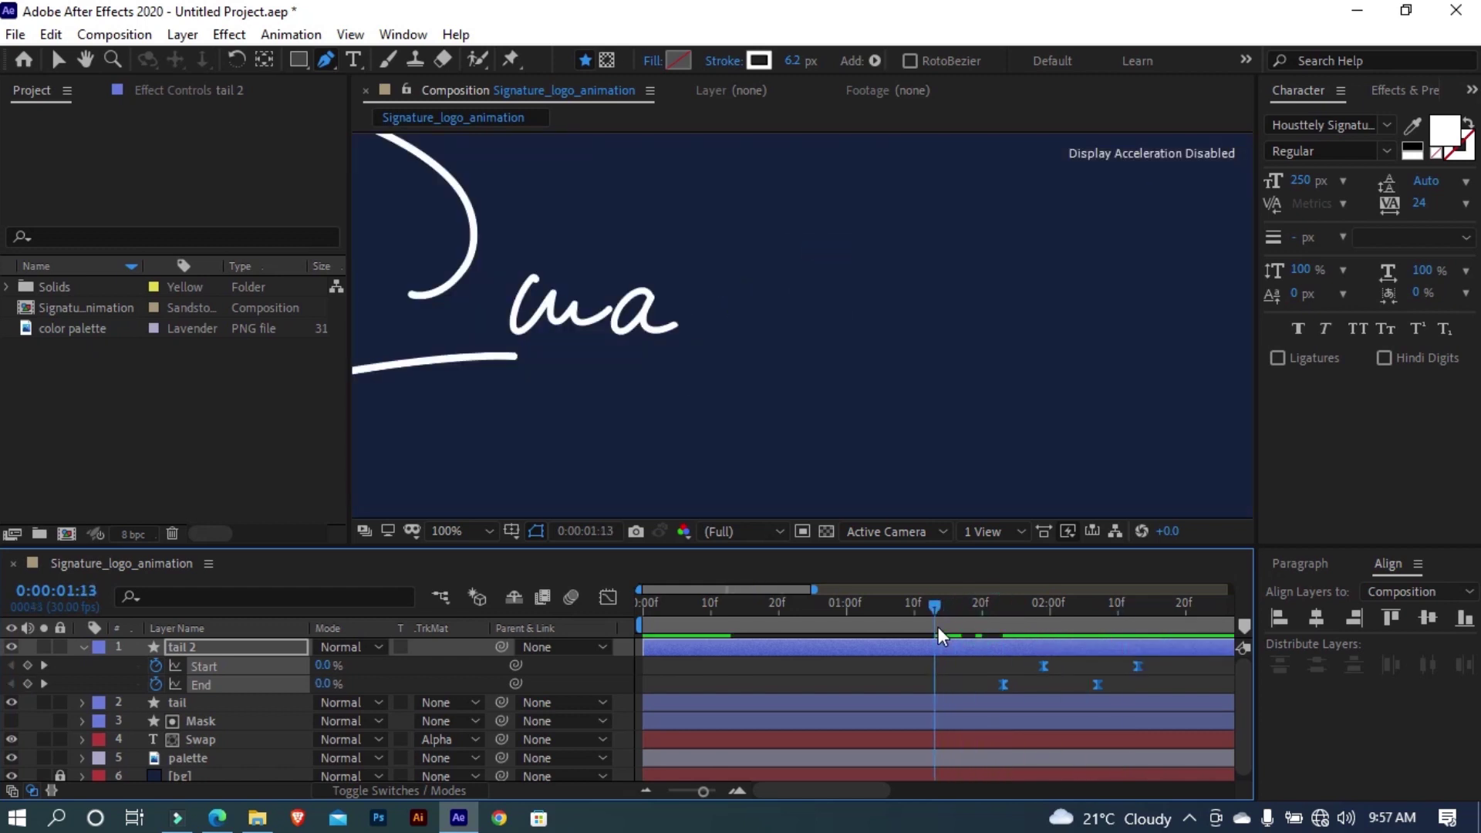
Drag tail 2's four Trim Paths keyframes a few frames earlier, previewing before and after
key(space)
click(1054, 688)
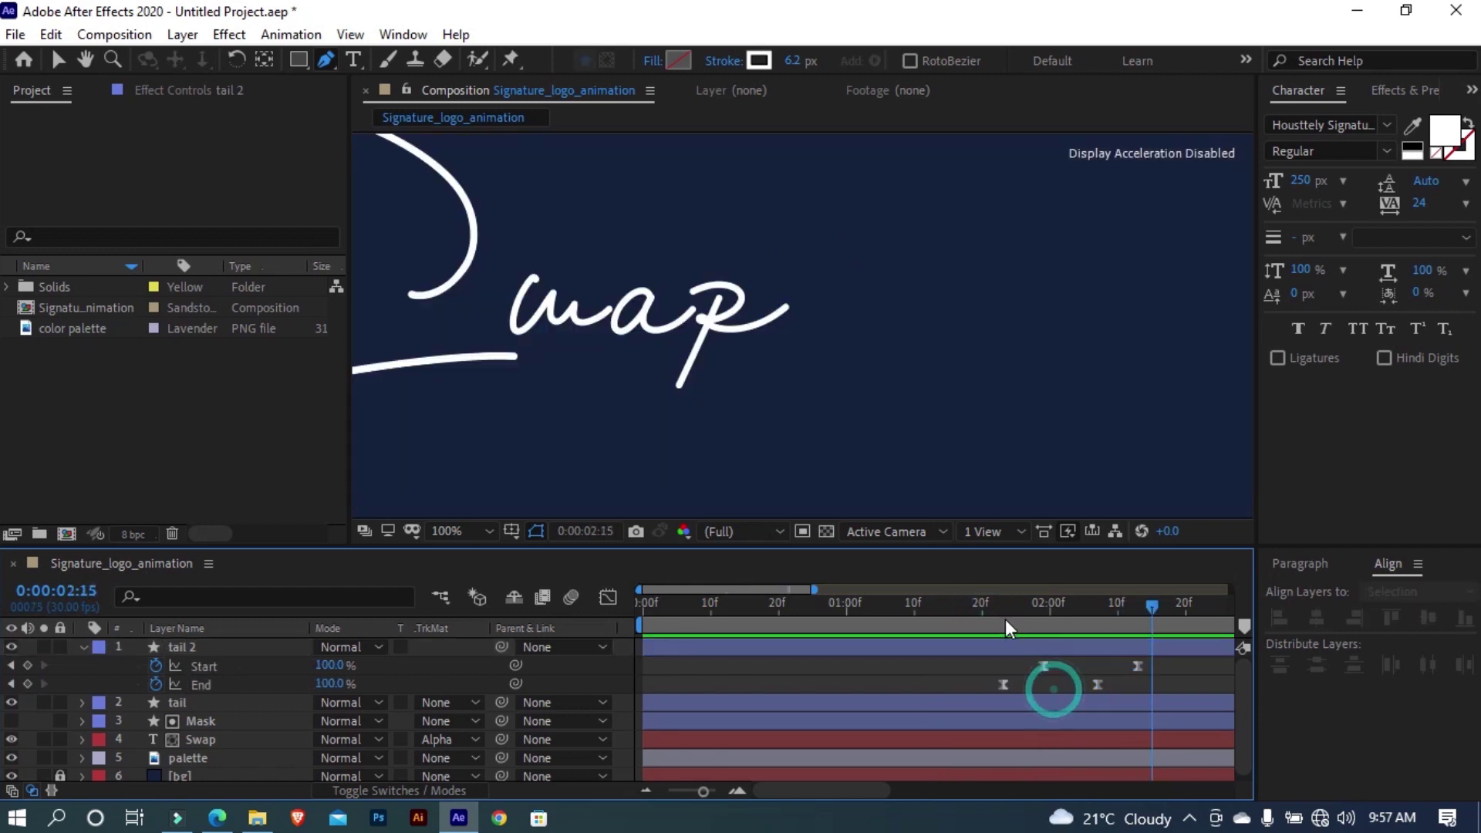
drag(1006, 626, 957, 626)
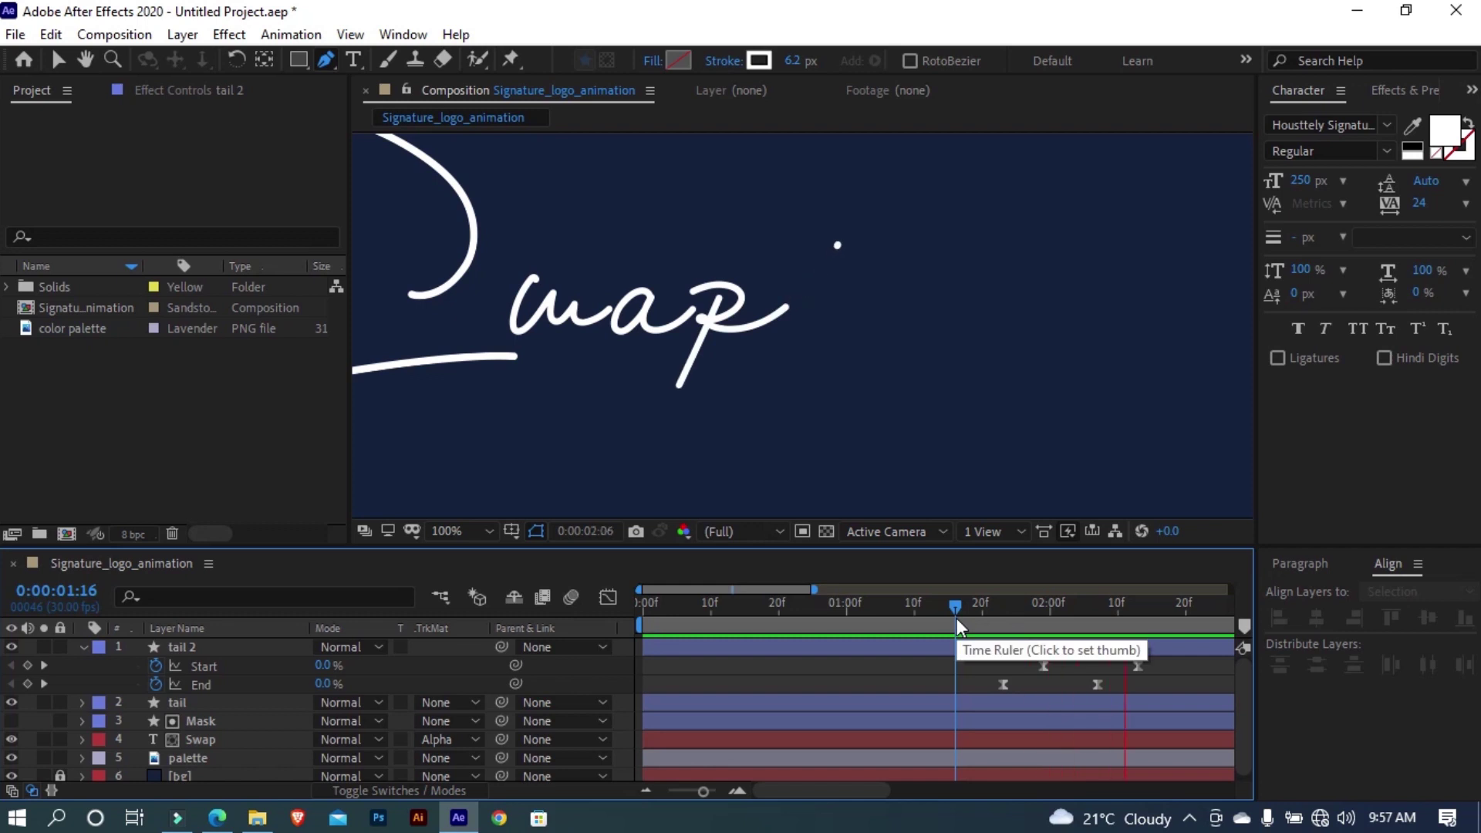
mouse_move(1145, 667)
mouse_down()
mouse_move(1019, 696)
mouse_move(990, 684)
mouse_up()
click(979, 602)
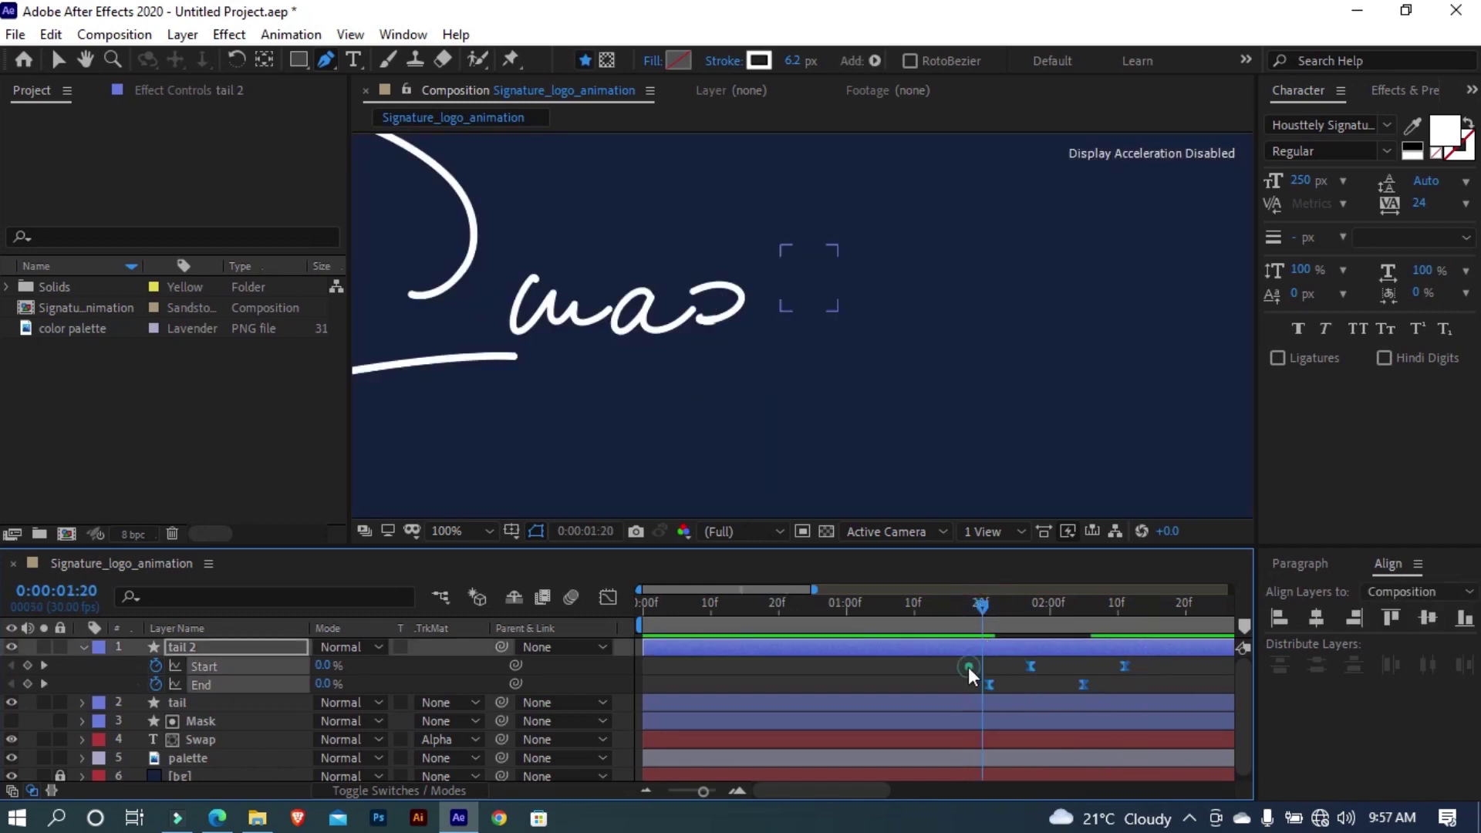
click(969, 667)
key(space)
key(space)
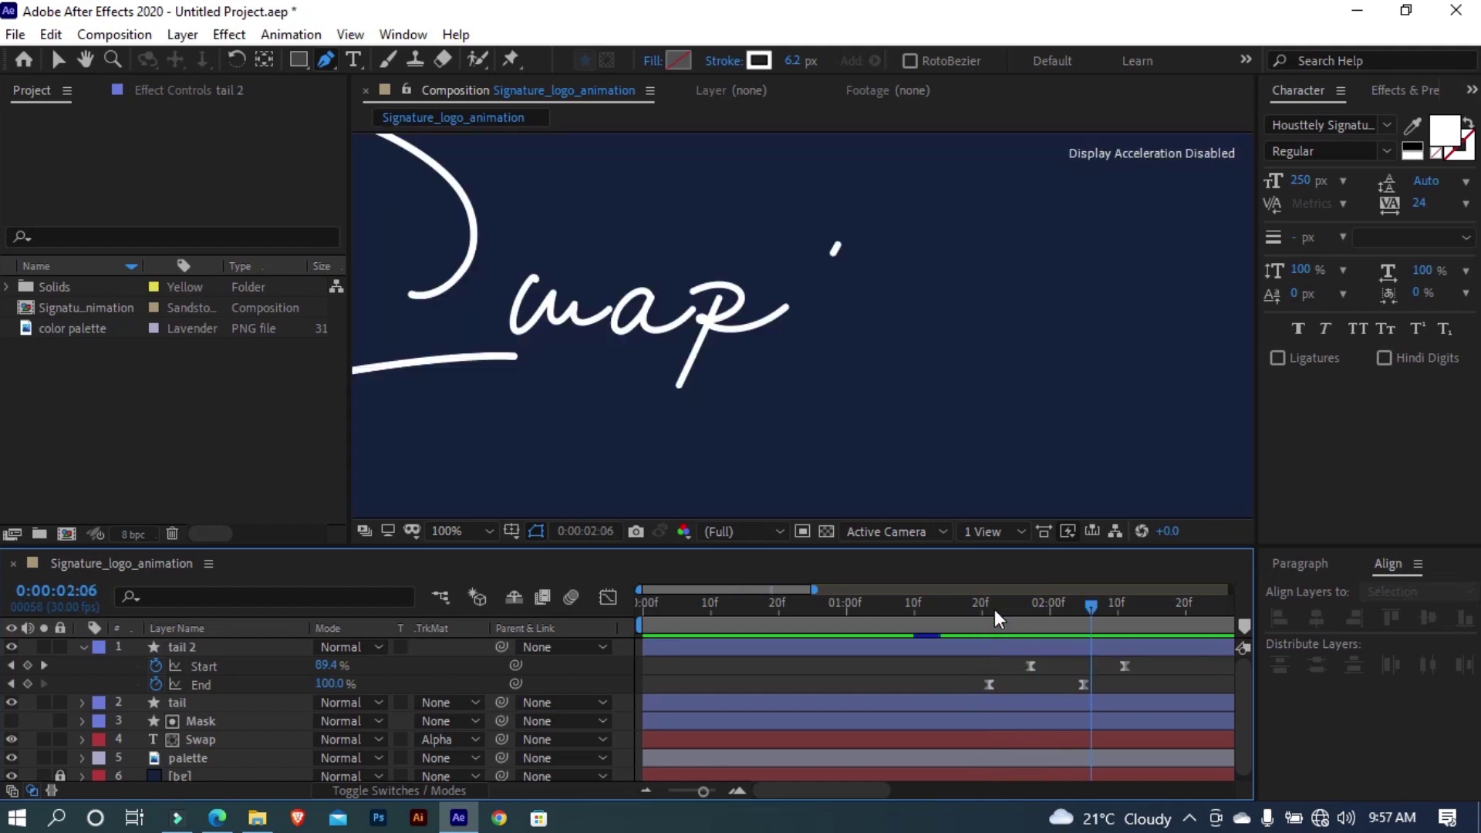
click(993, 609)
click(213, 723)
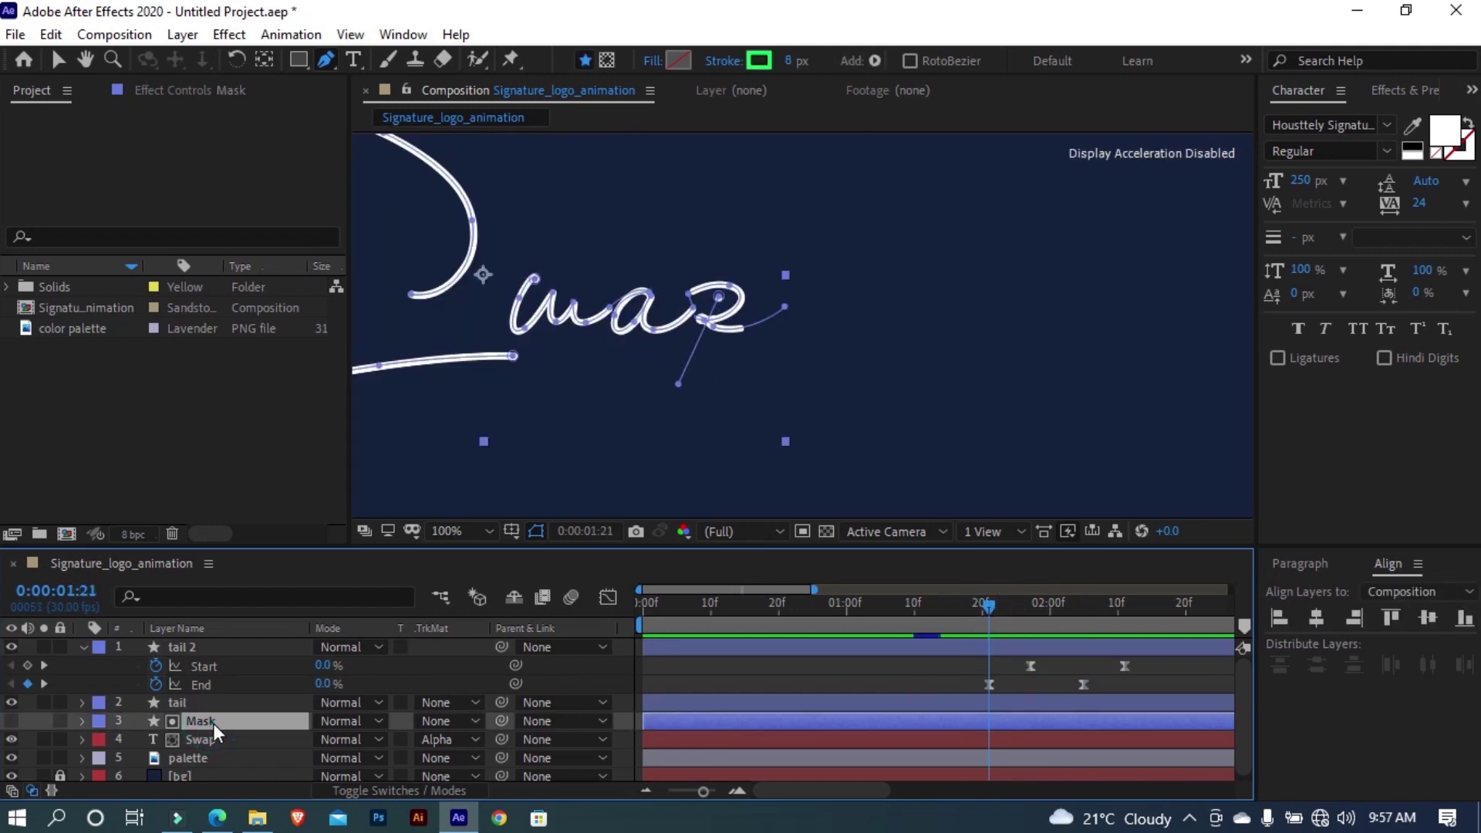
Raise the Mask's End keyframe at 1:25 to about 68 %/sec incoming speed in the Graph Editor
key(u)
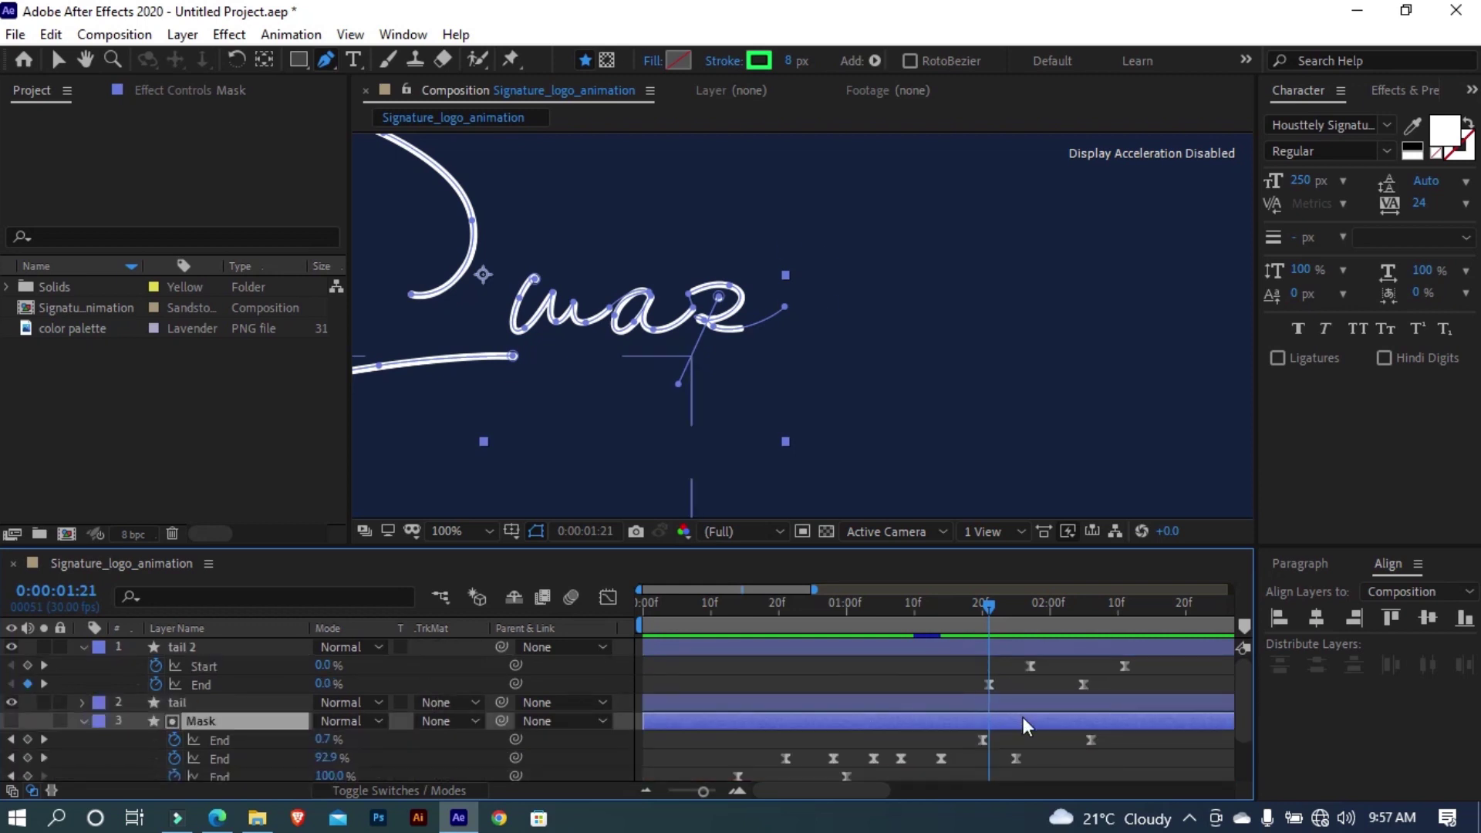
click(1017, 758)
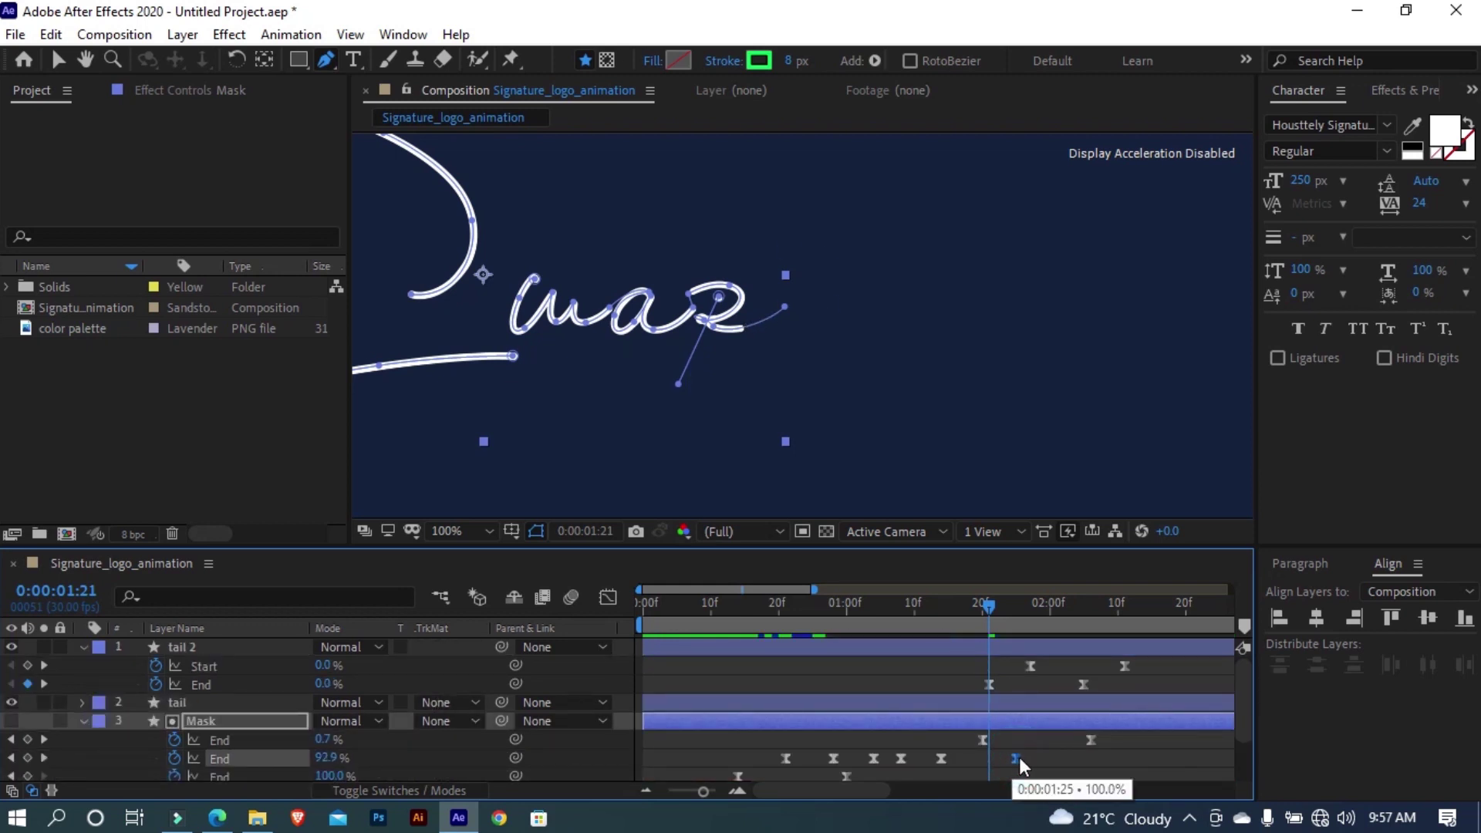
click(607, 598)
key(v)
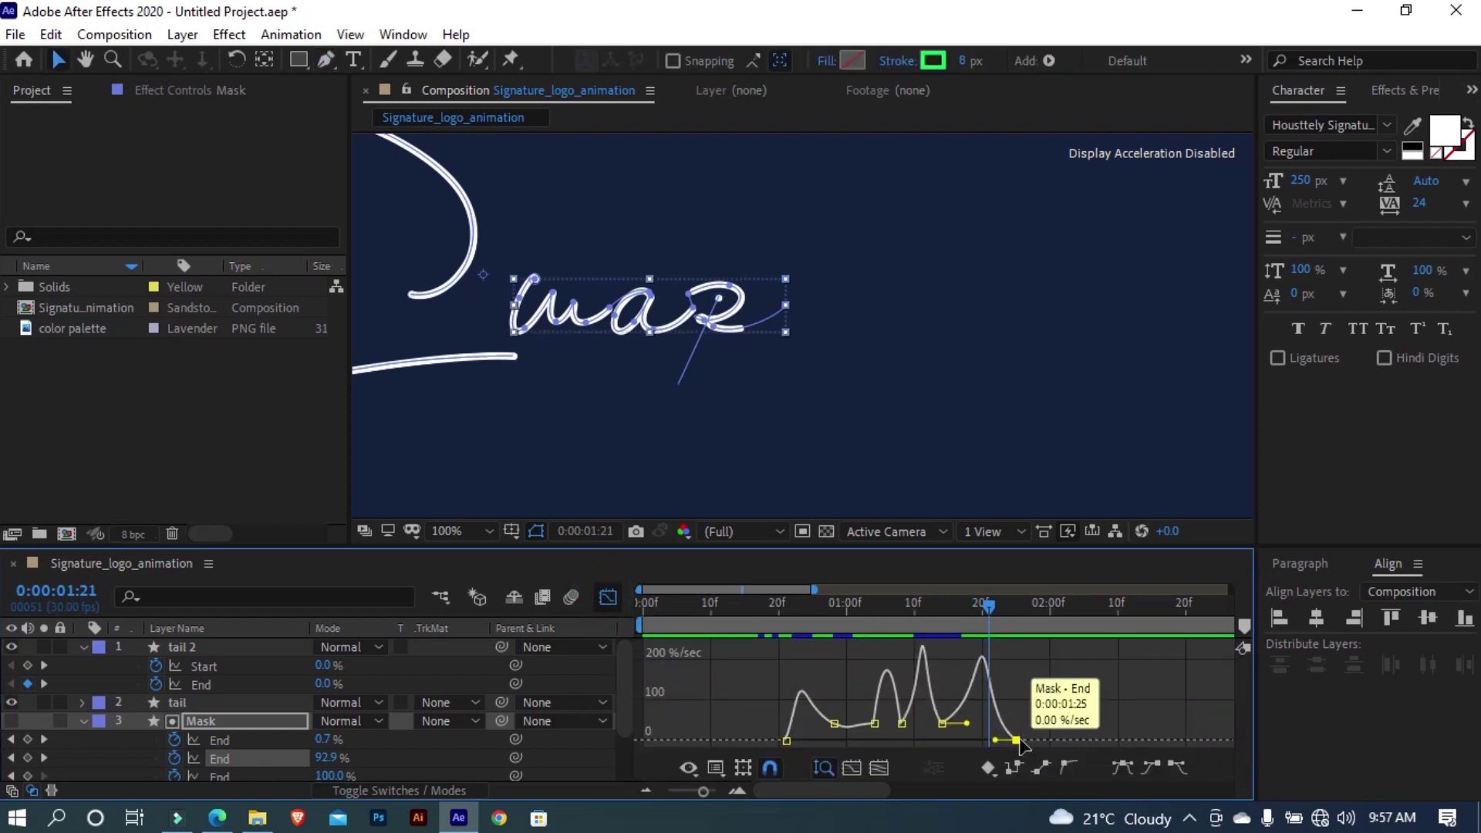
drag(1017, 741, 1021, 716)
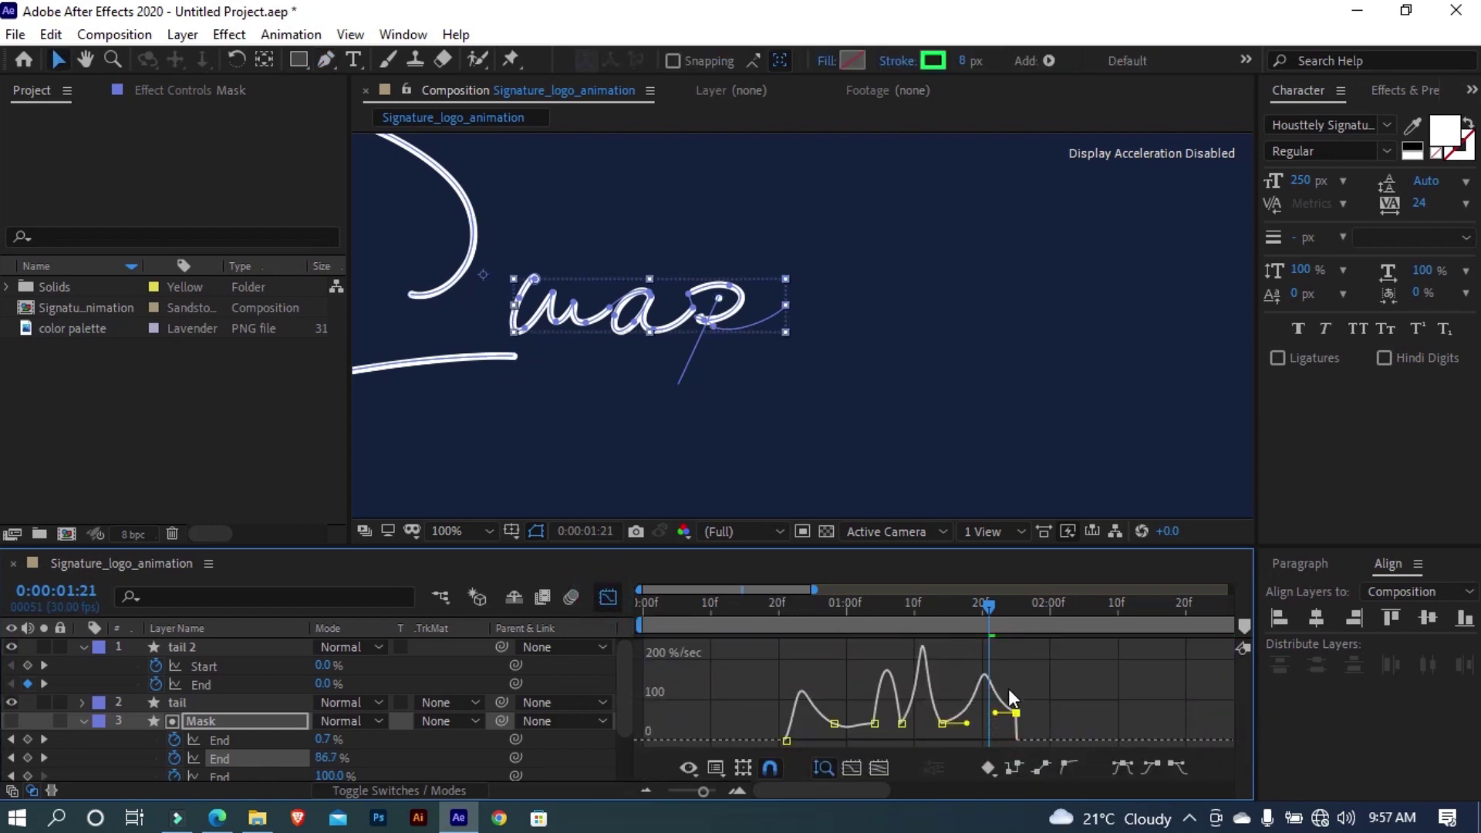
Preview from 1:16, then shift tail 2's keyframes slightly later
click(953, 618)
key(space)
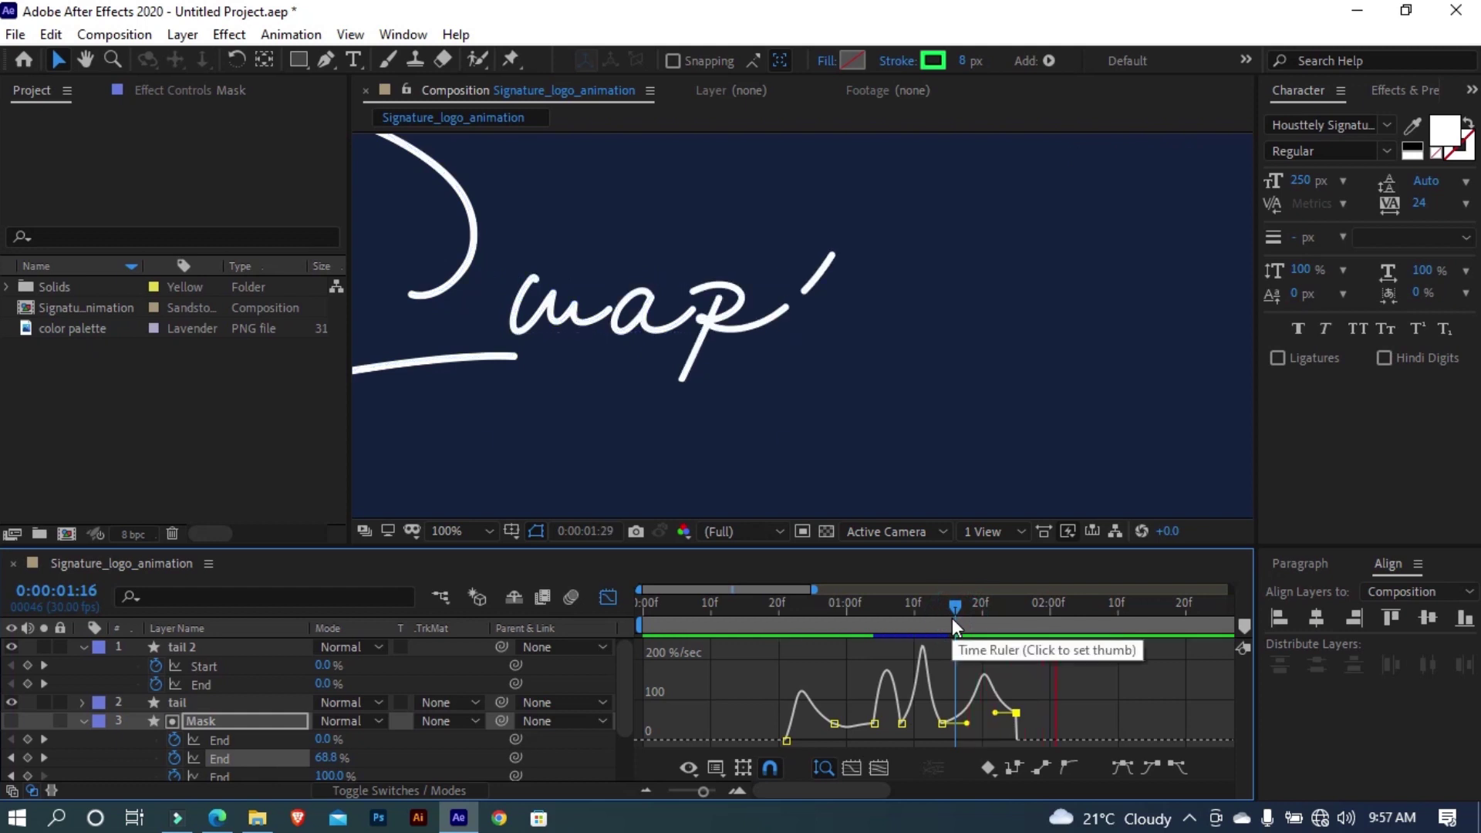
key(space)
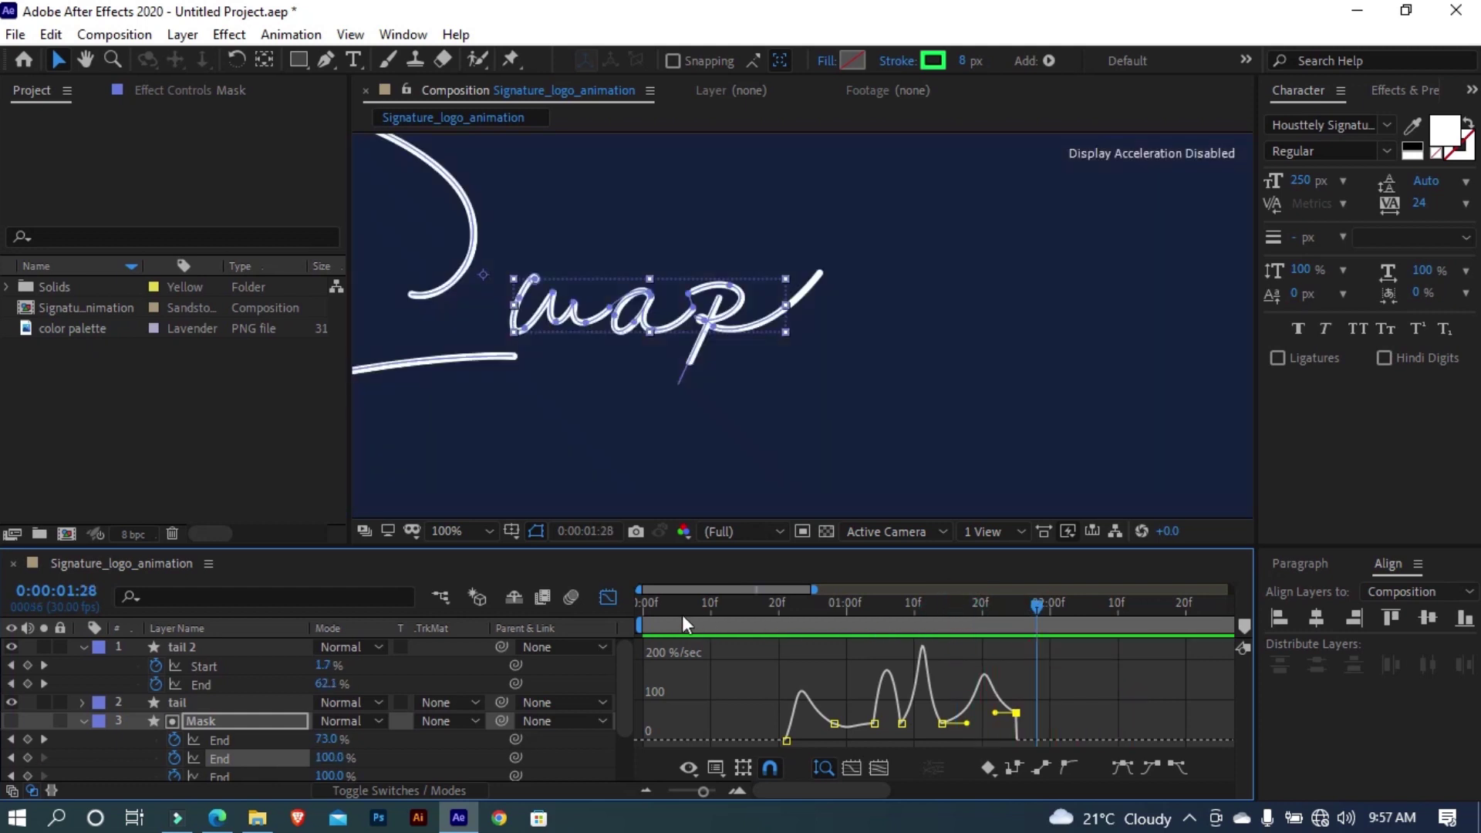
click(604, 600)
mouse_move(1115, 670)
mouse_down()
mouse_move(988, 688)
mouse_move(1010, 685)
mouse_up()
Bring tail 2's last End keyframe speed down to 0 %/sec in the Graph Editor
click(991, 608)
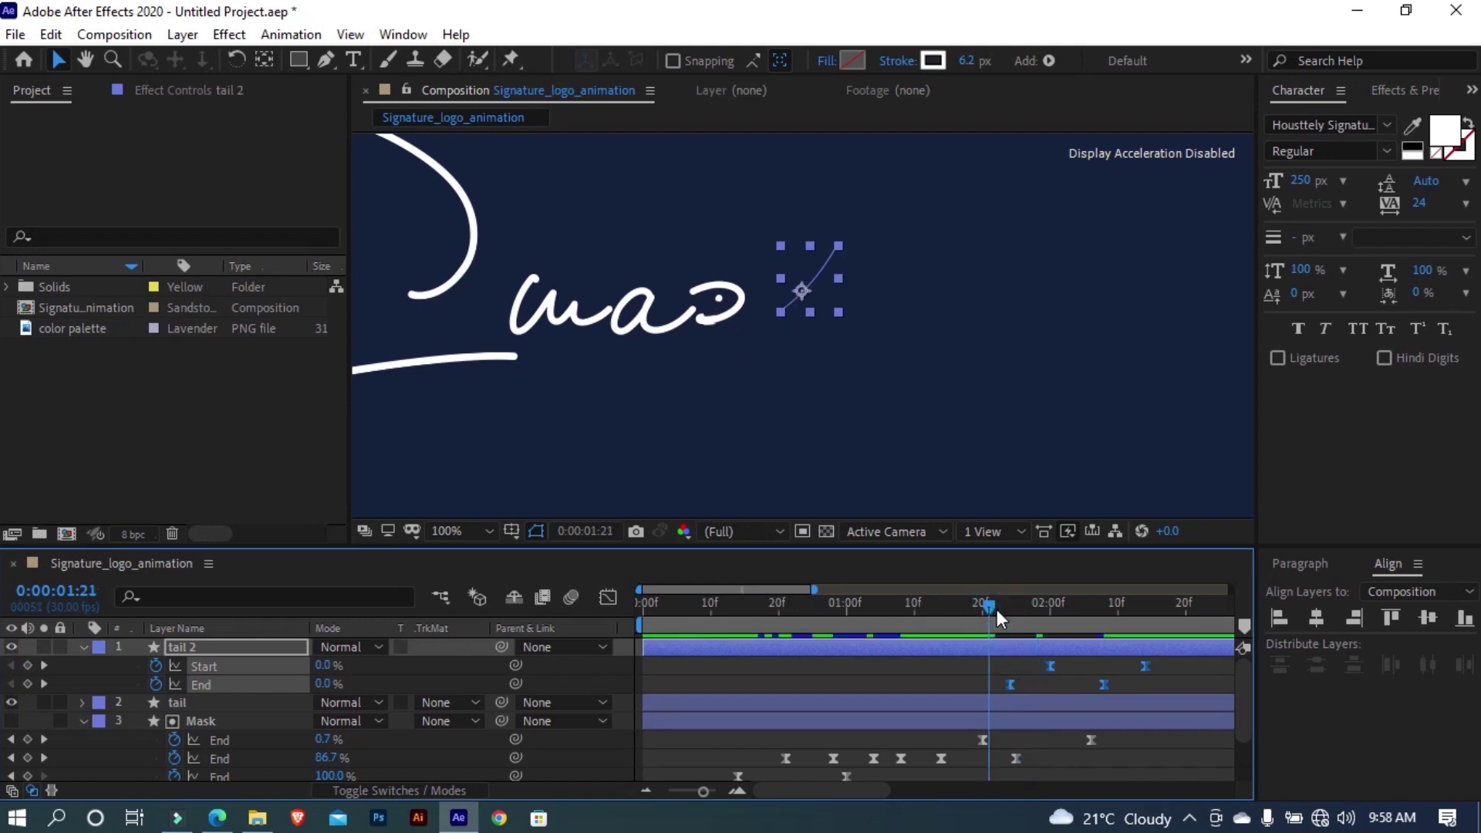
click(622, 600)
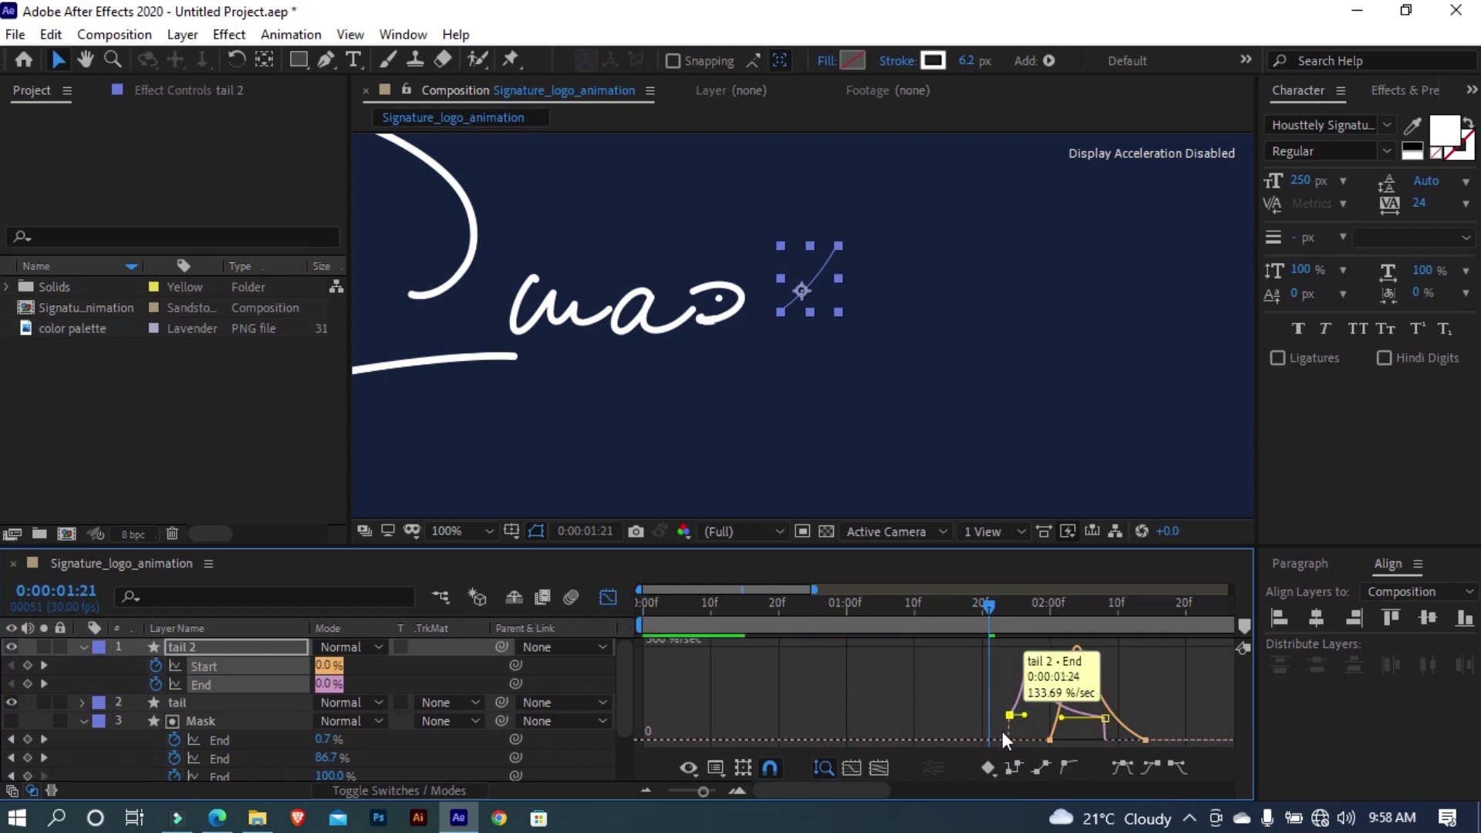
click(610, 599)
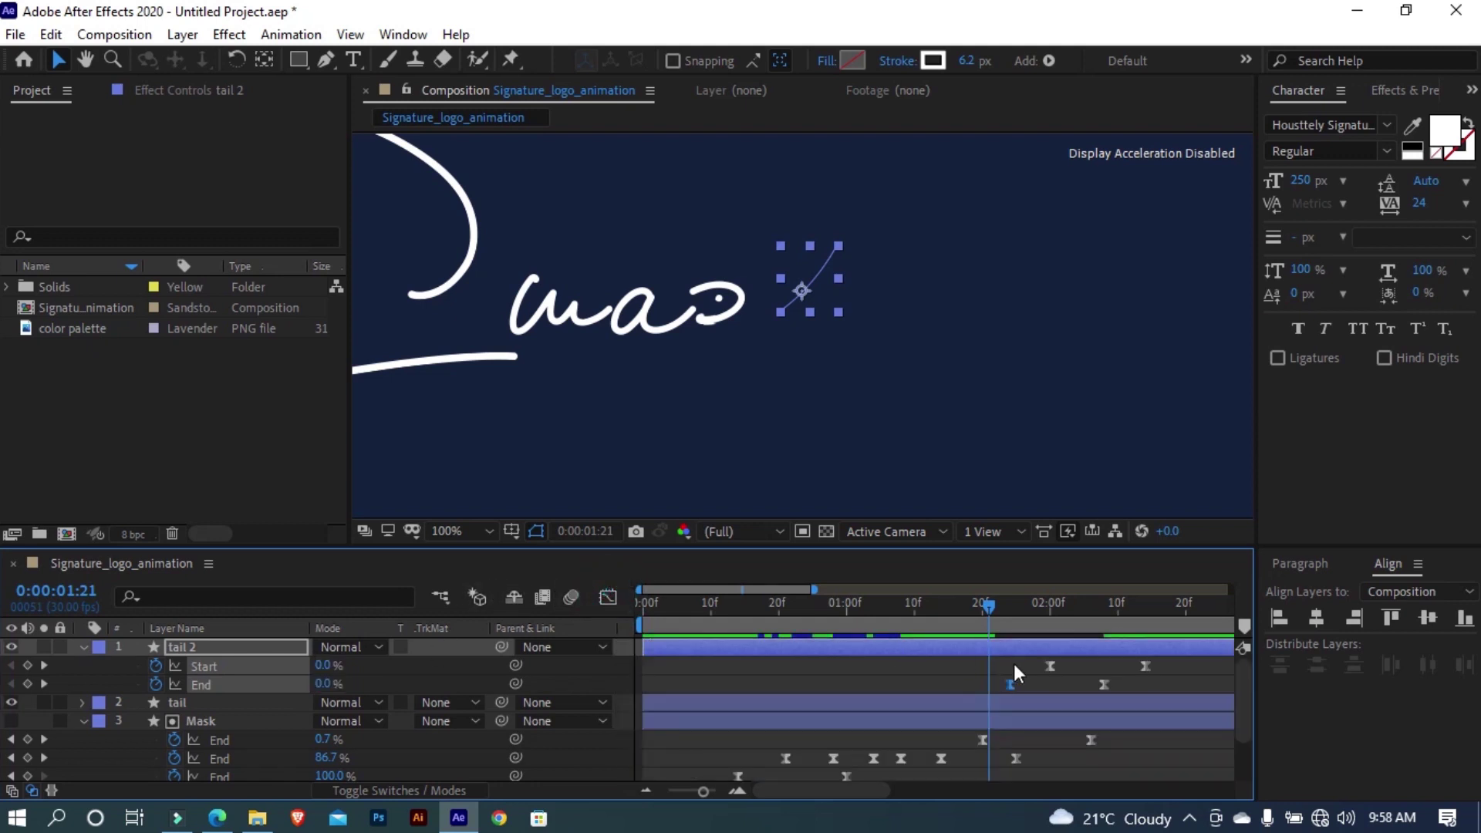
click(1103, 684)
click(608, 598)
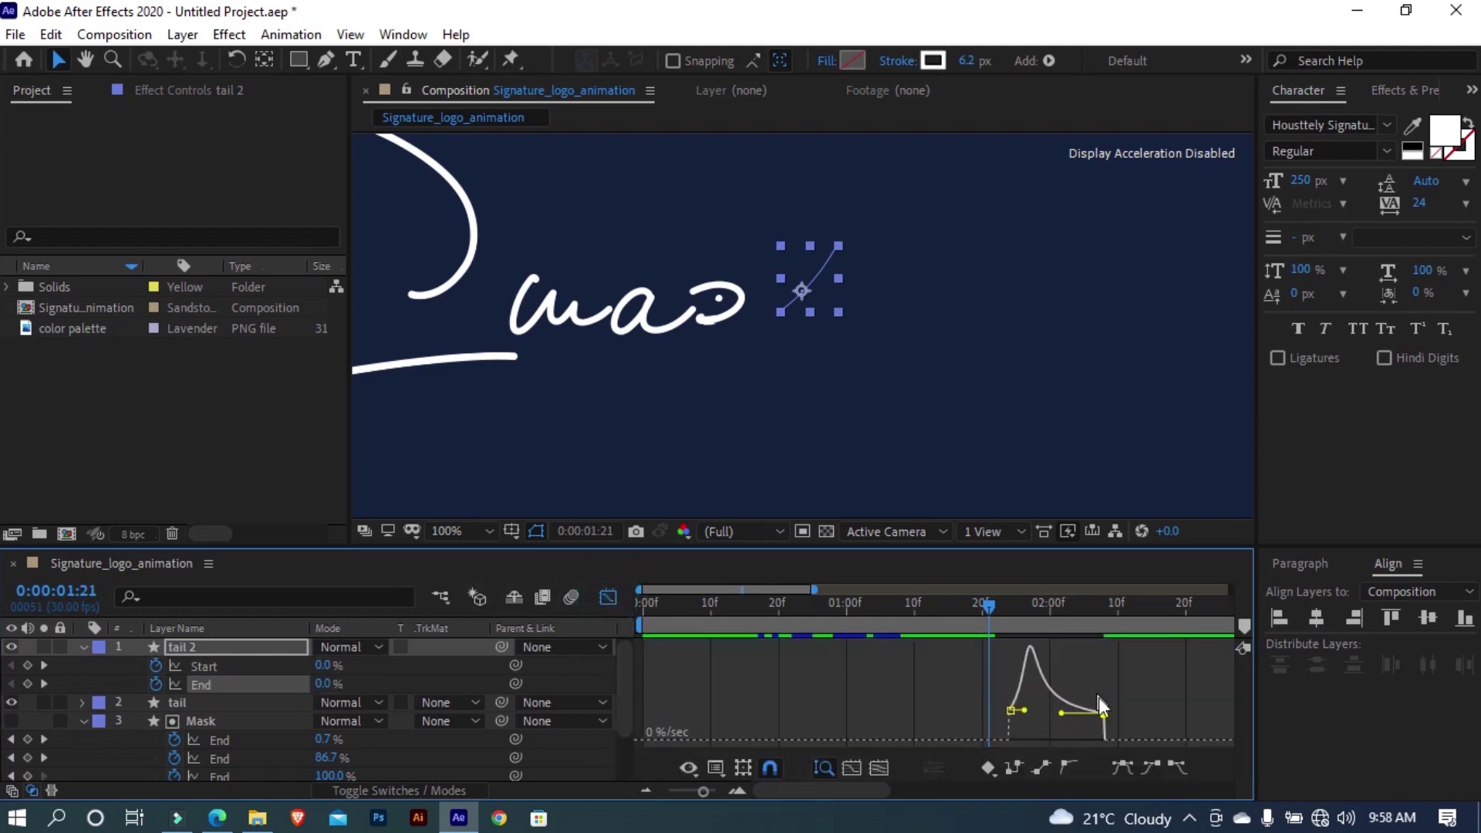
drag(1103, 711, 1104, 737)
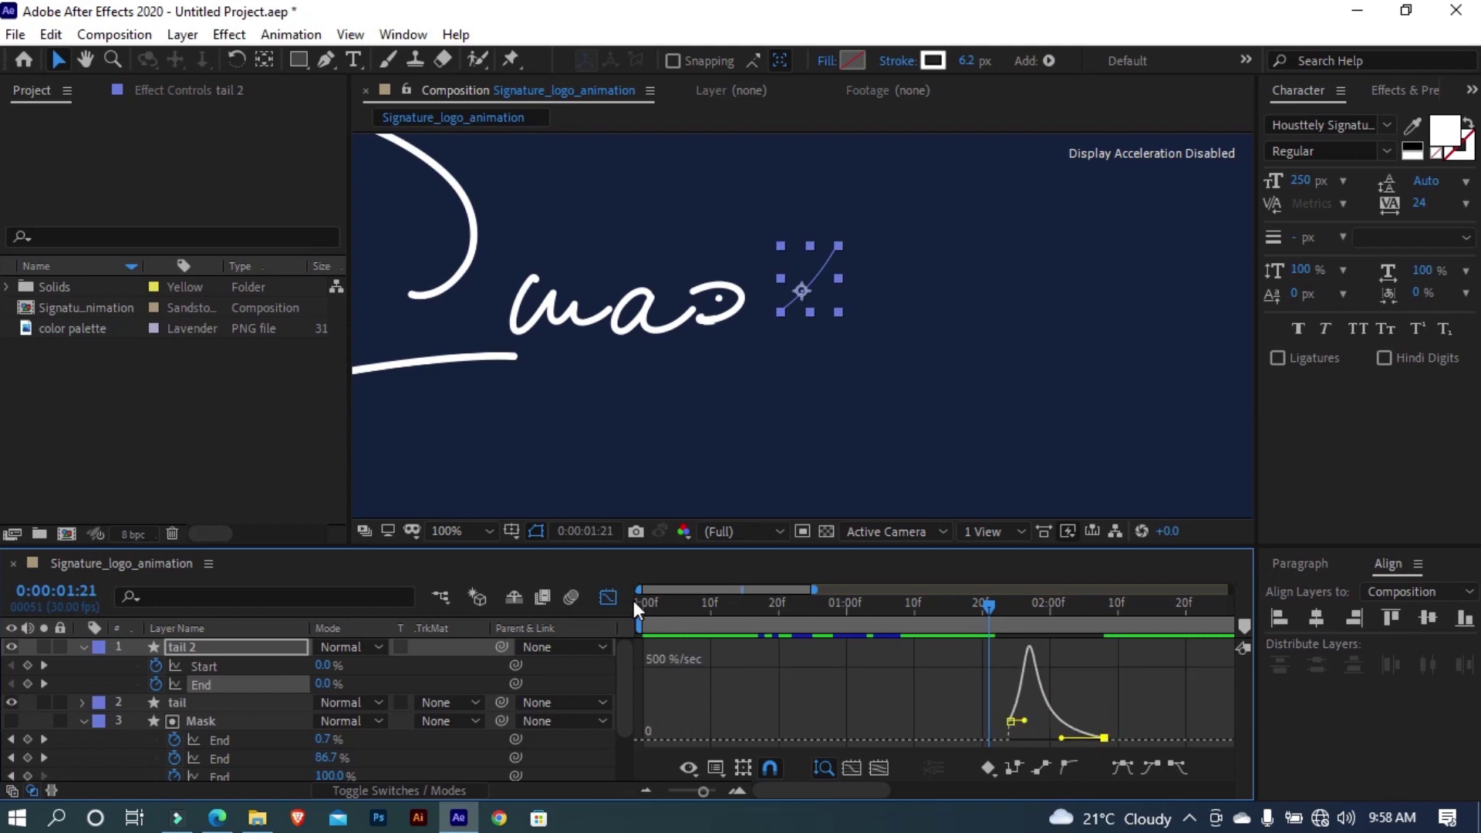
click(608, 598)
click(1053, 676)
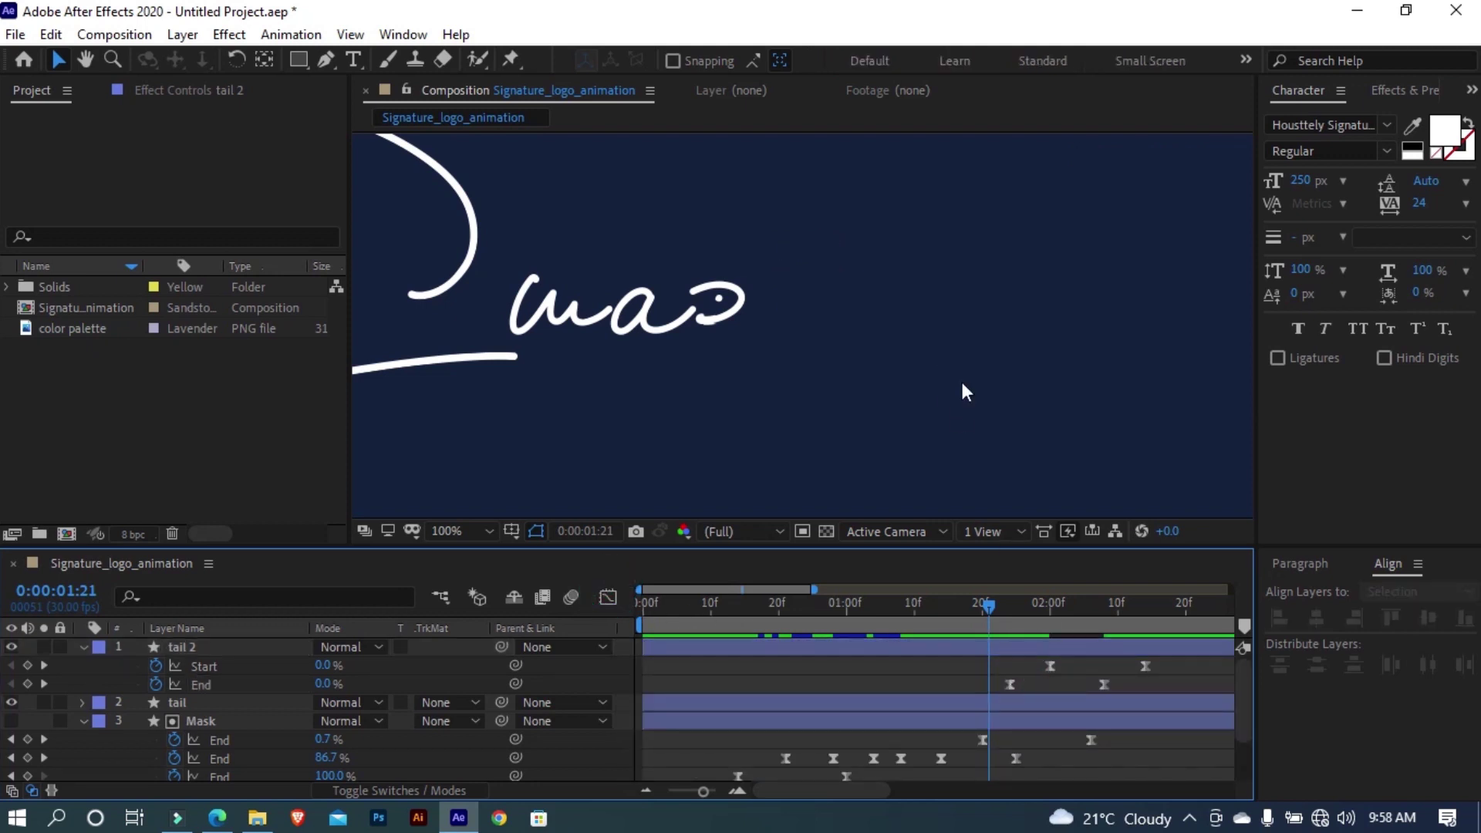
Preview from 1:19, then drag both tail 2 Start keyframes a few frames earlier
scroll(967, 392, down, 2)
scroll(967, 392, down, 2)
click(977, 621)
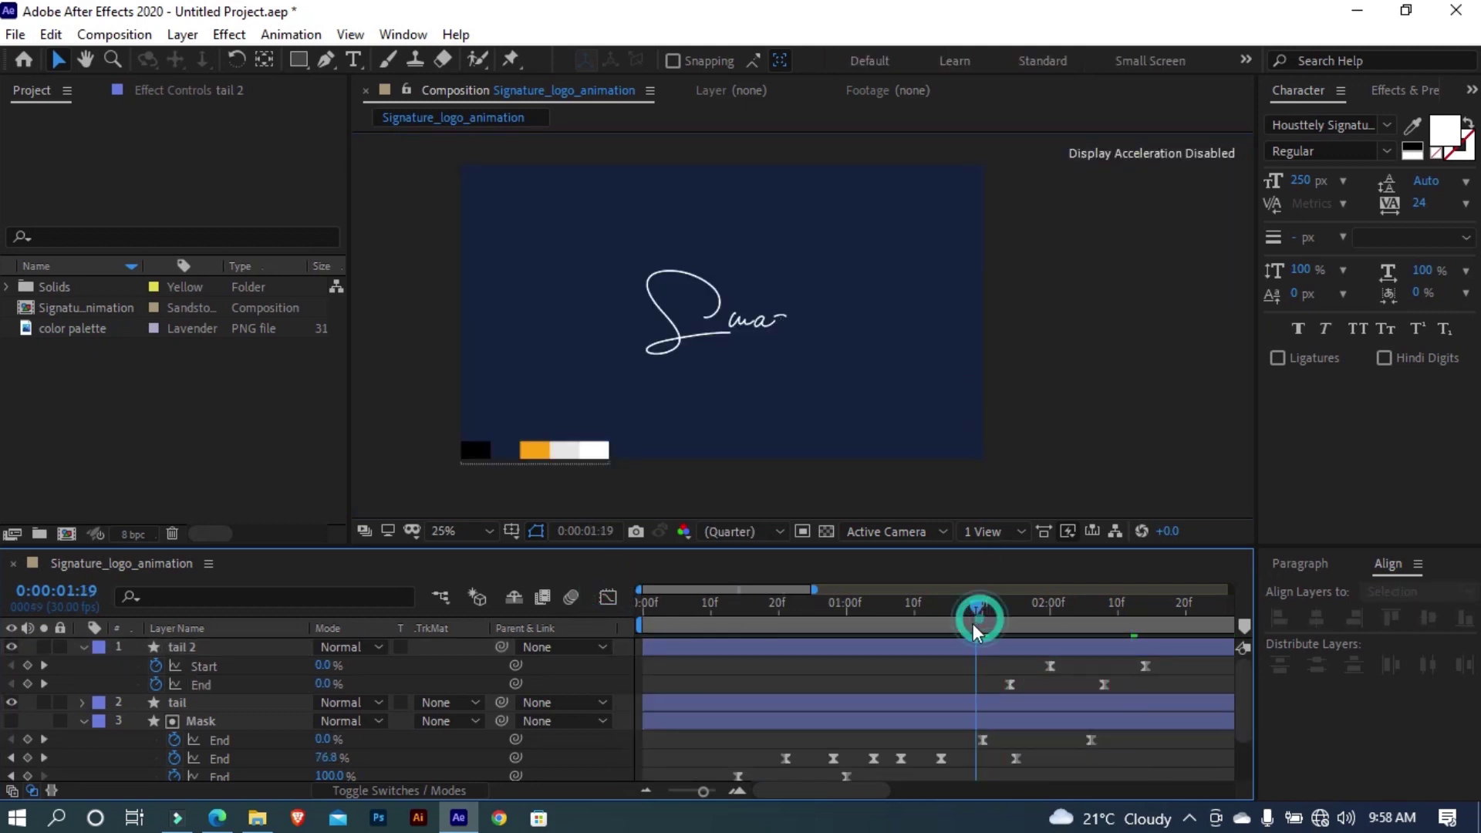
key(space)
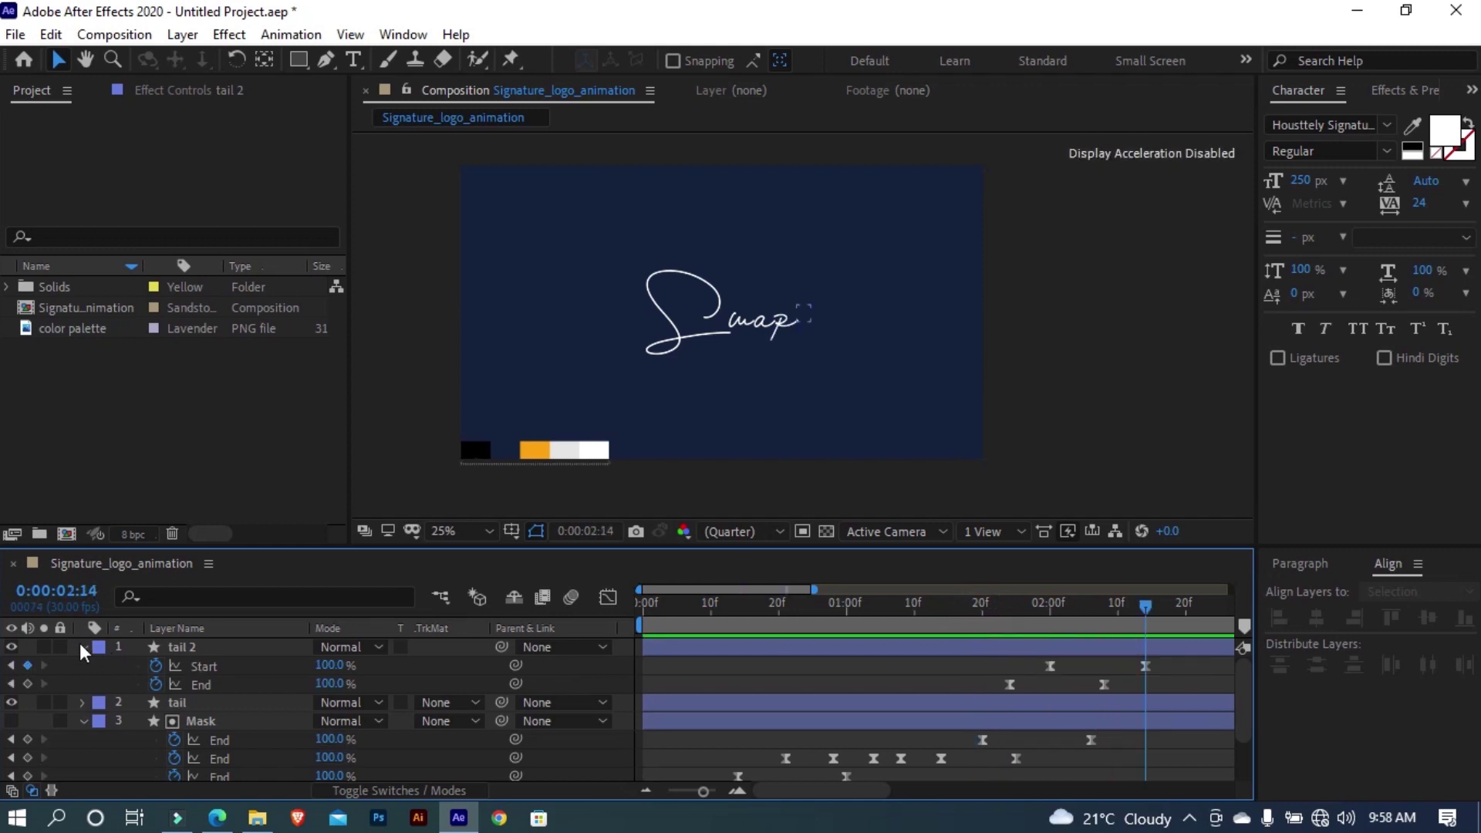
click(83, 647)
click(83, 684)
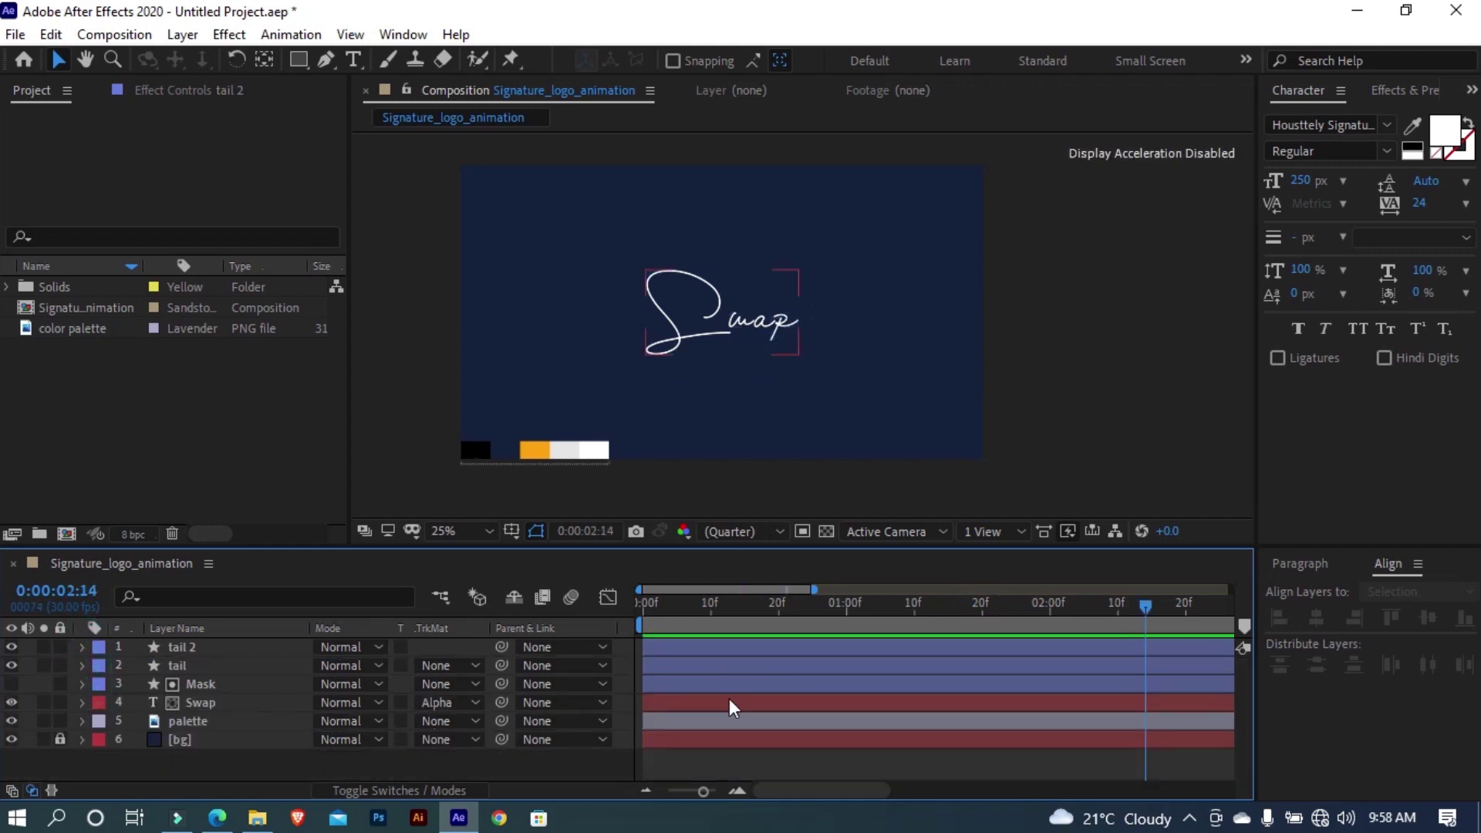
click(914, 647)
key(u)
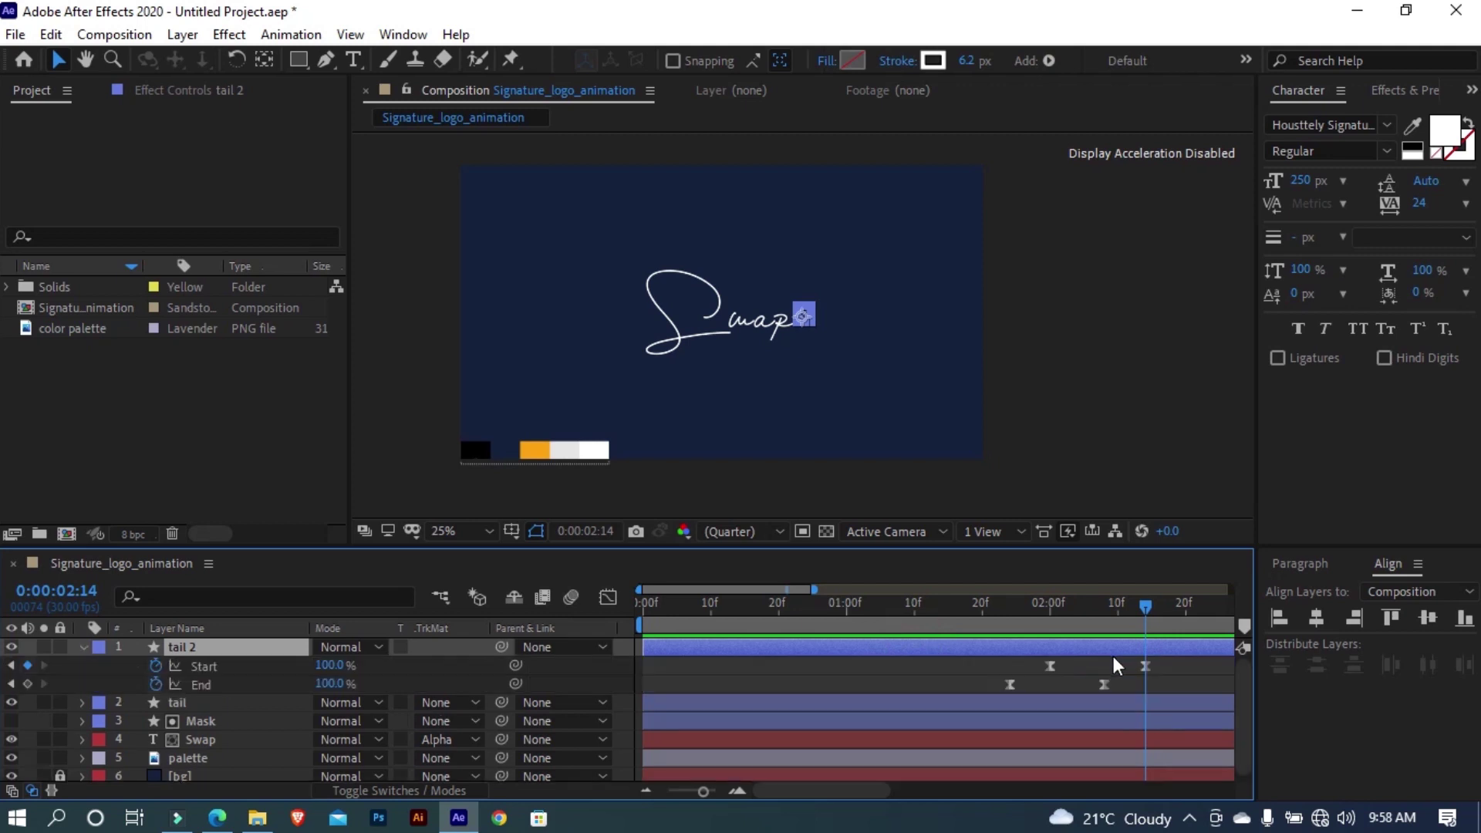
drag(1162, 676, 1032, 666)
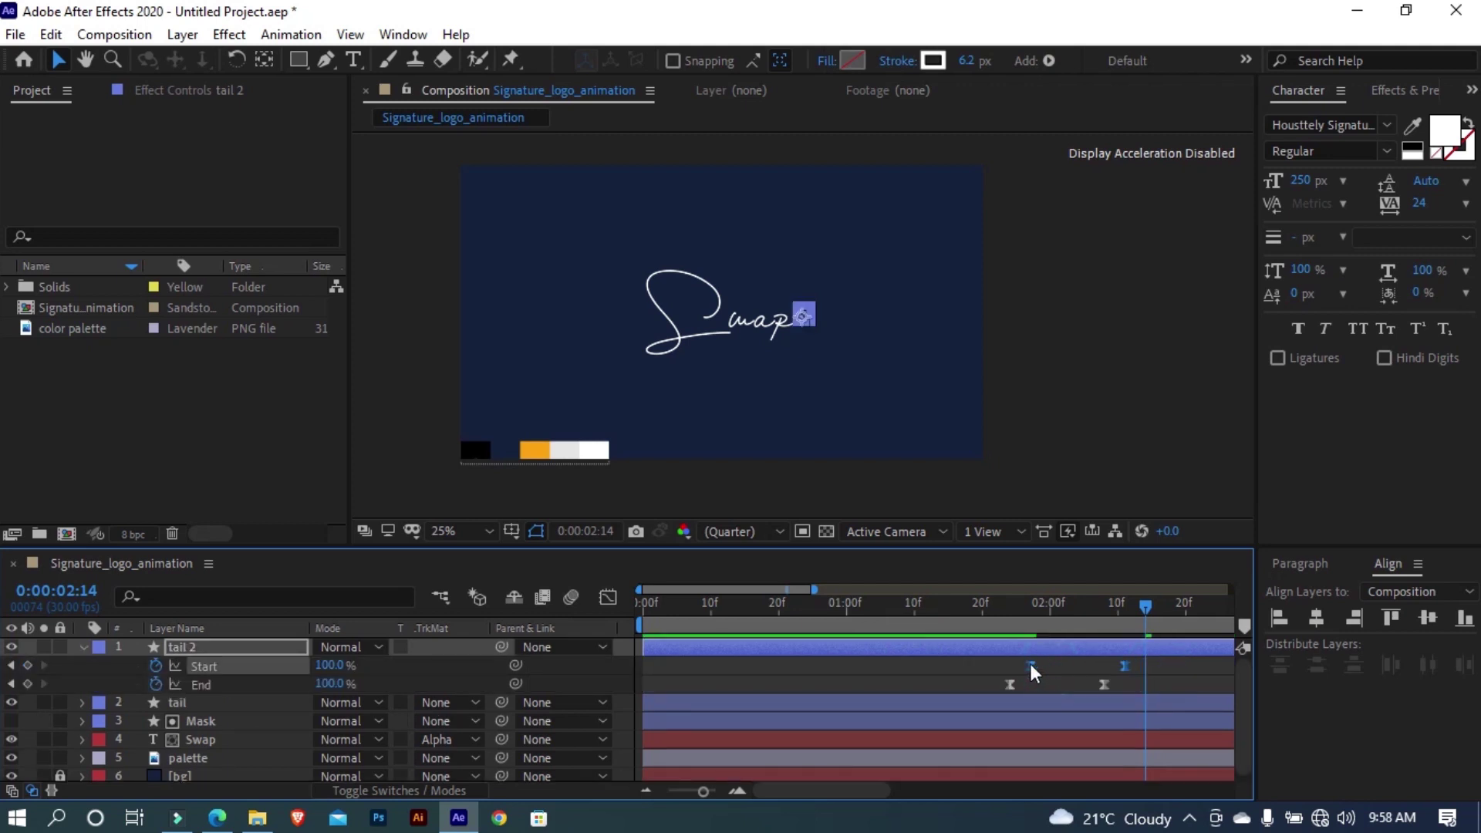
key(Page_Up)
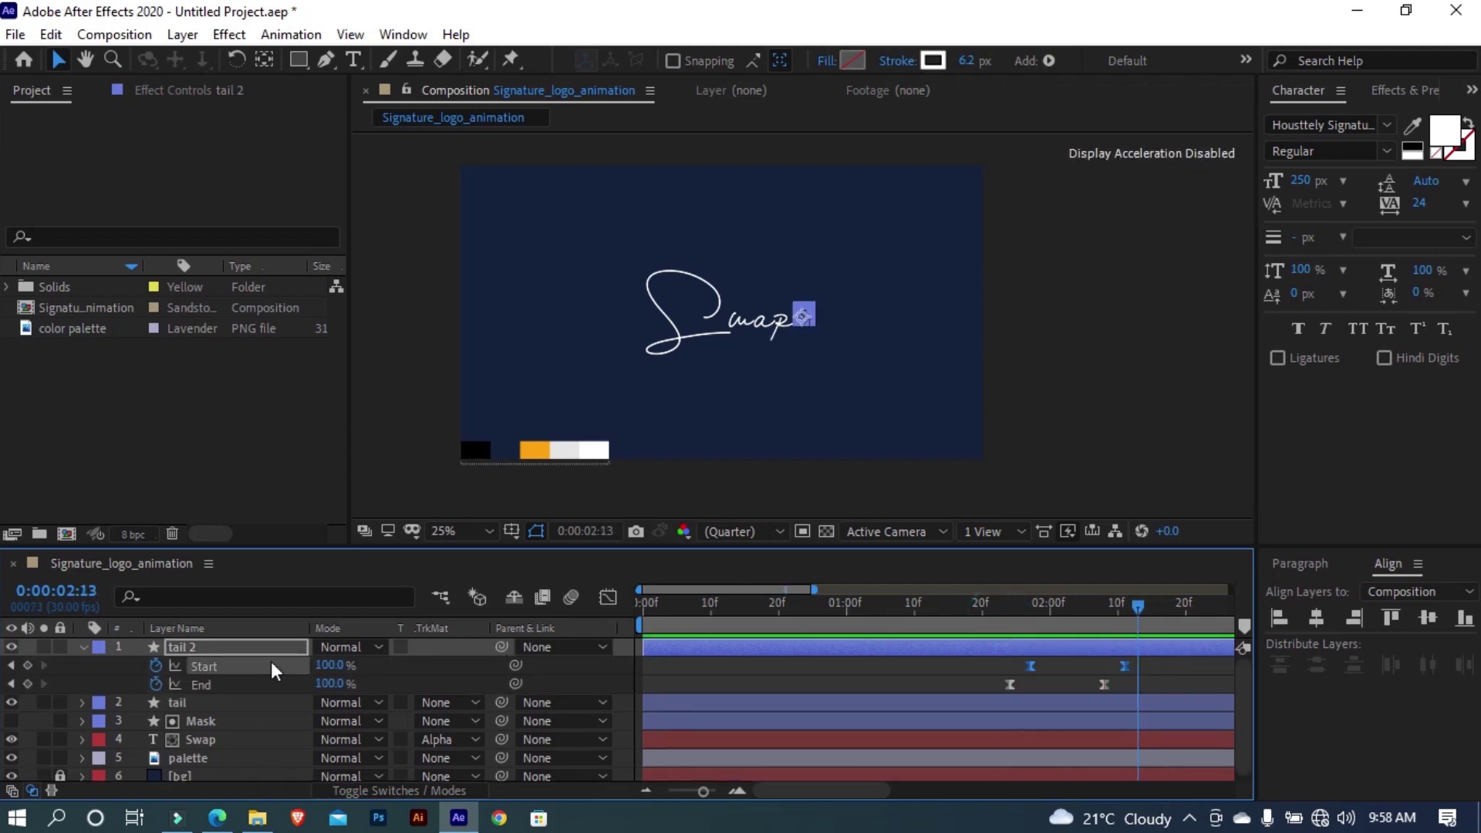
Collapse tail 2, fit the composition in the viewer, and select all layers
click(82, 647)
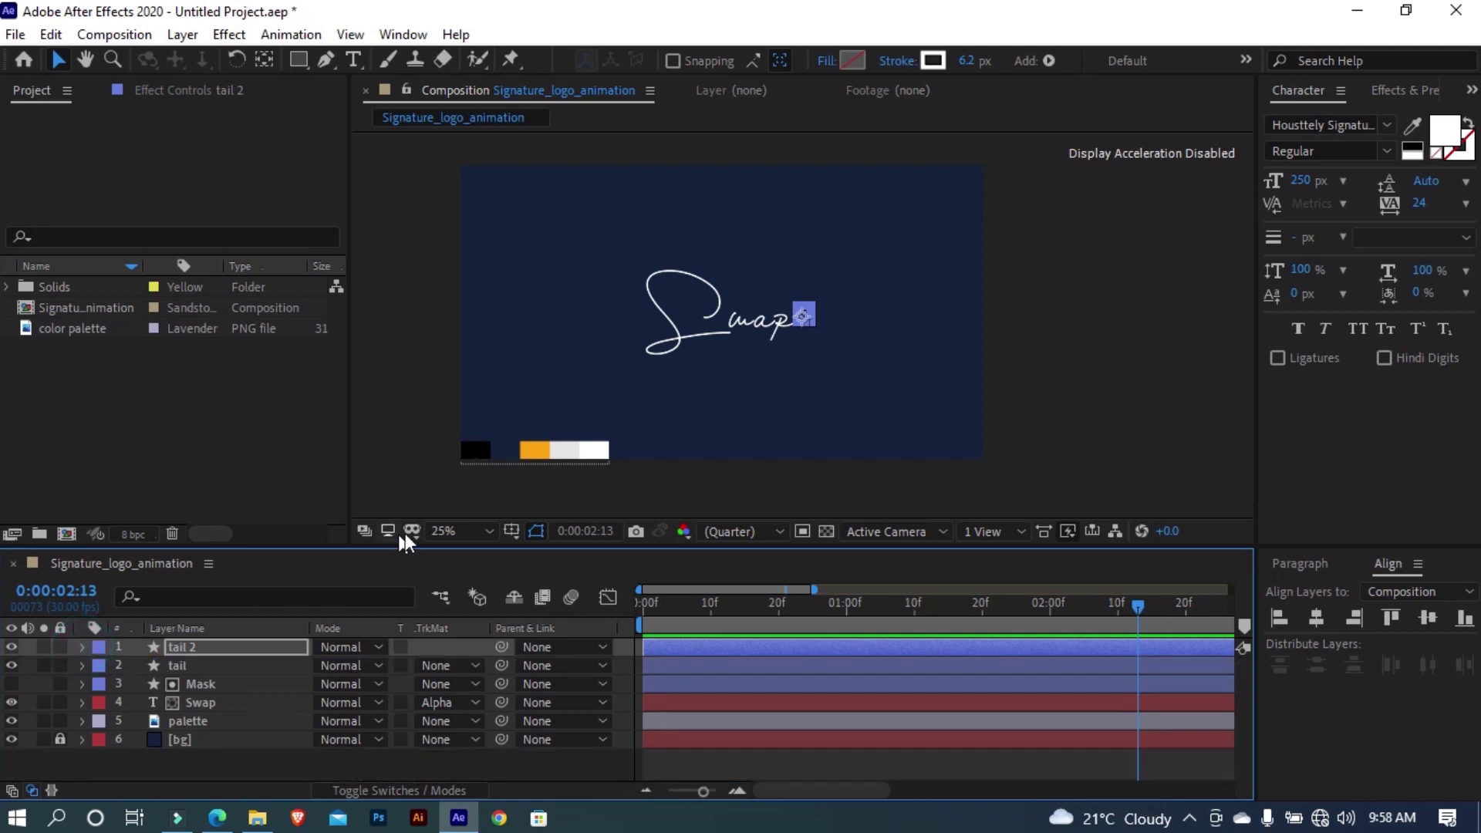
click(455, 530)
click(479, 170)
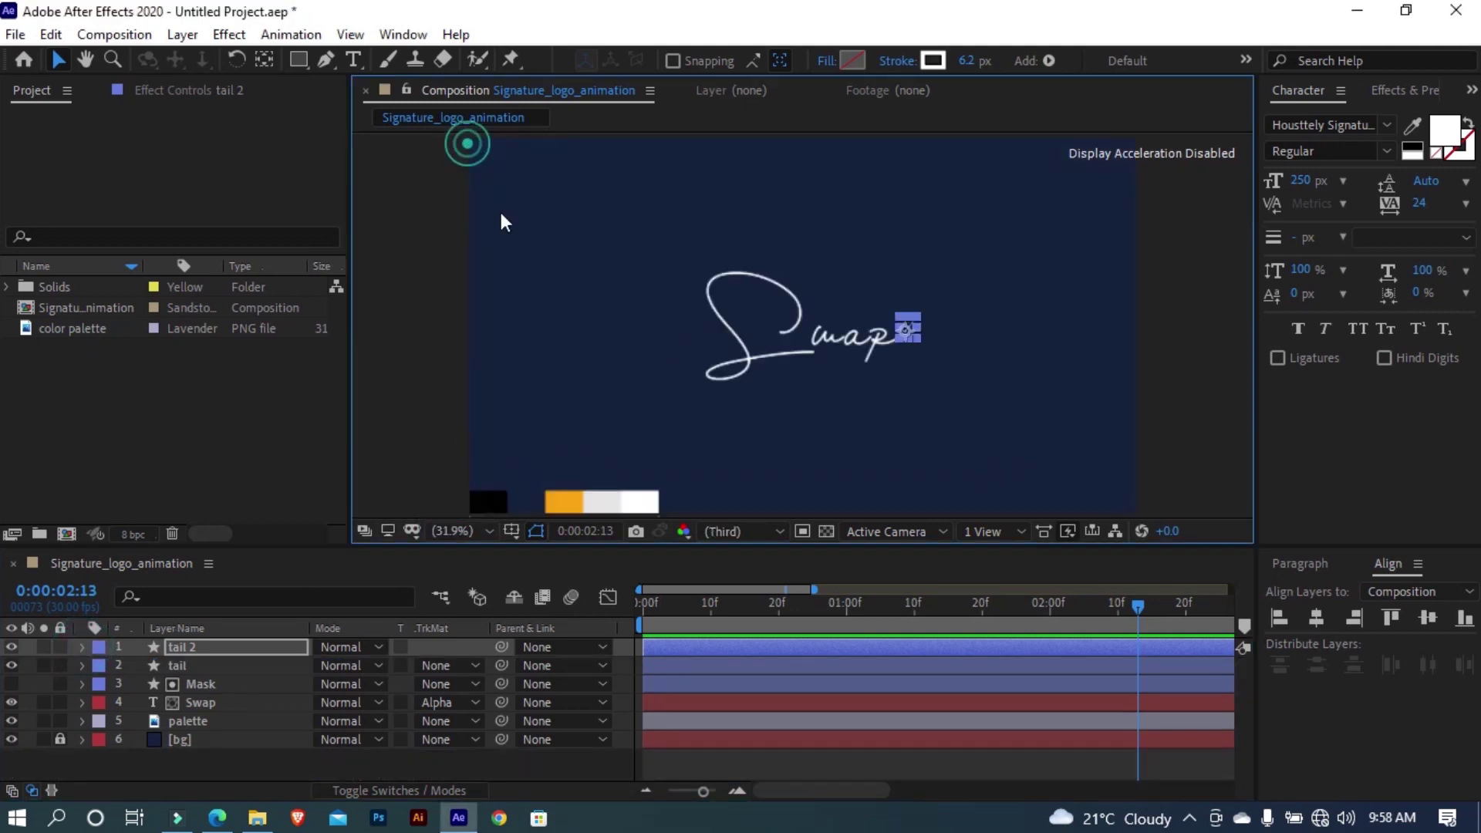
click(737, 756)
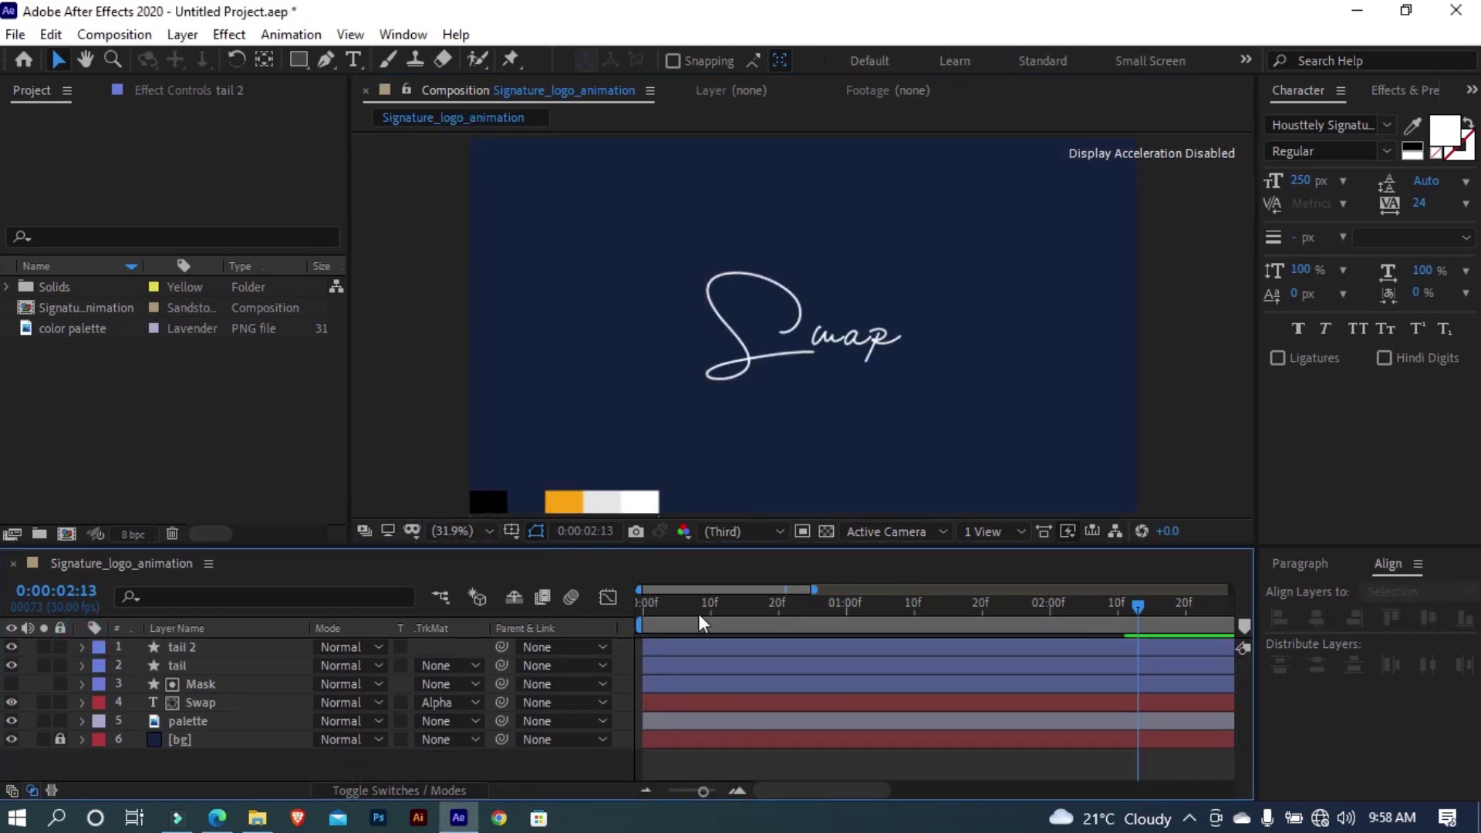
key(ctrl+a)
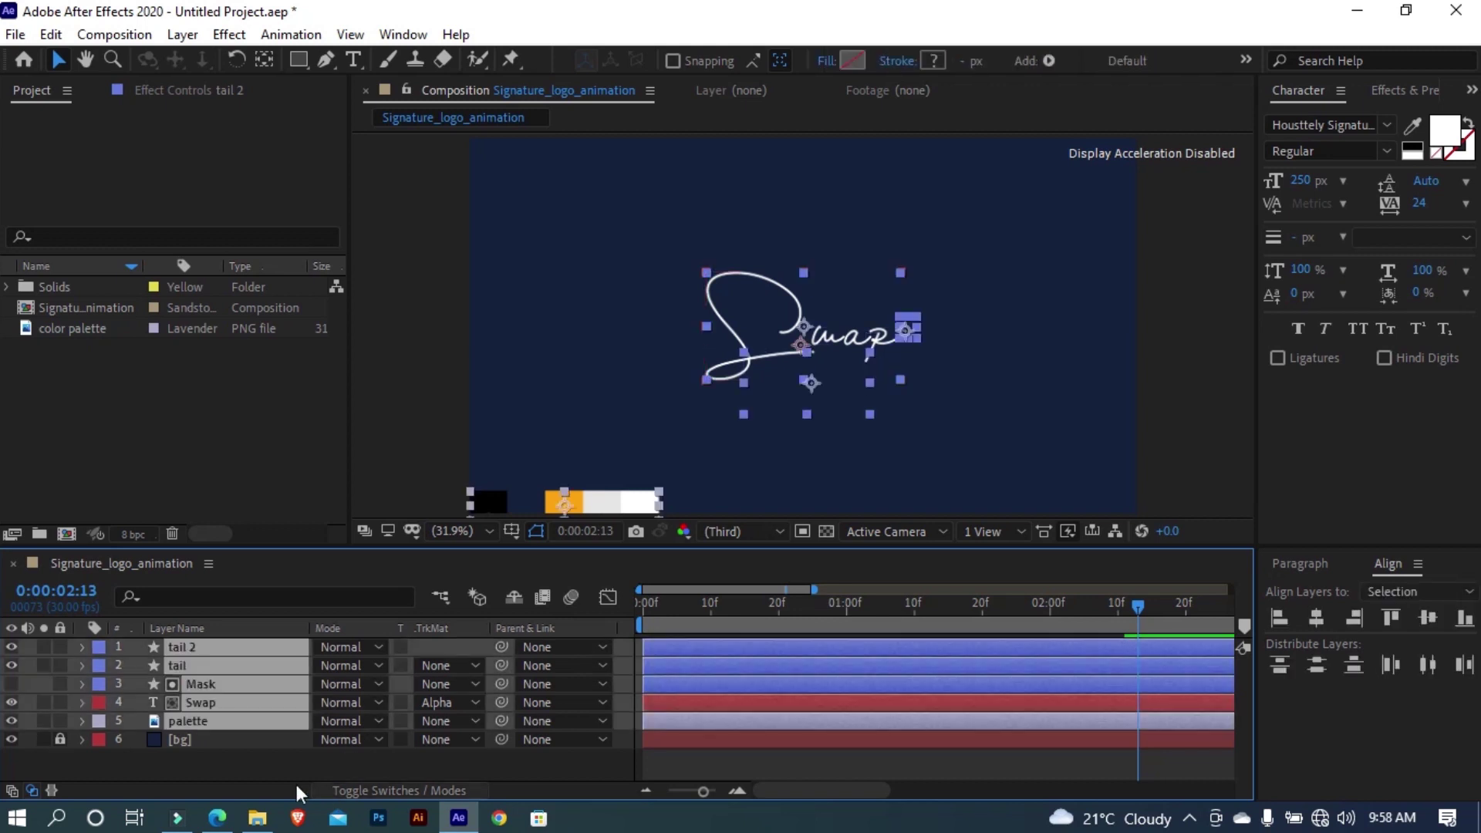
Pre-compose all signature layers into a precomp named 'color' and duplicate that layer
key(ctrl+shift+c)
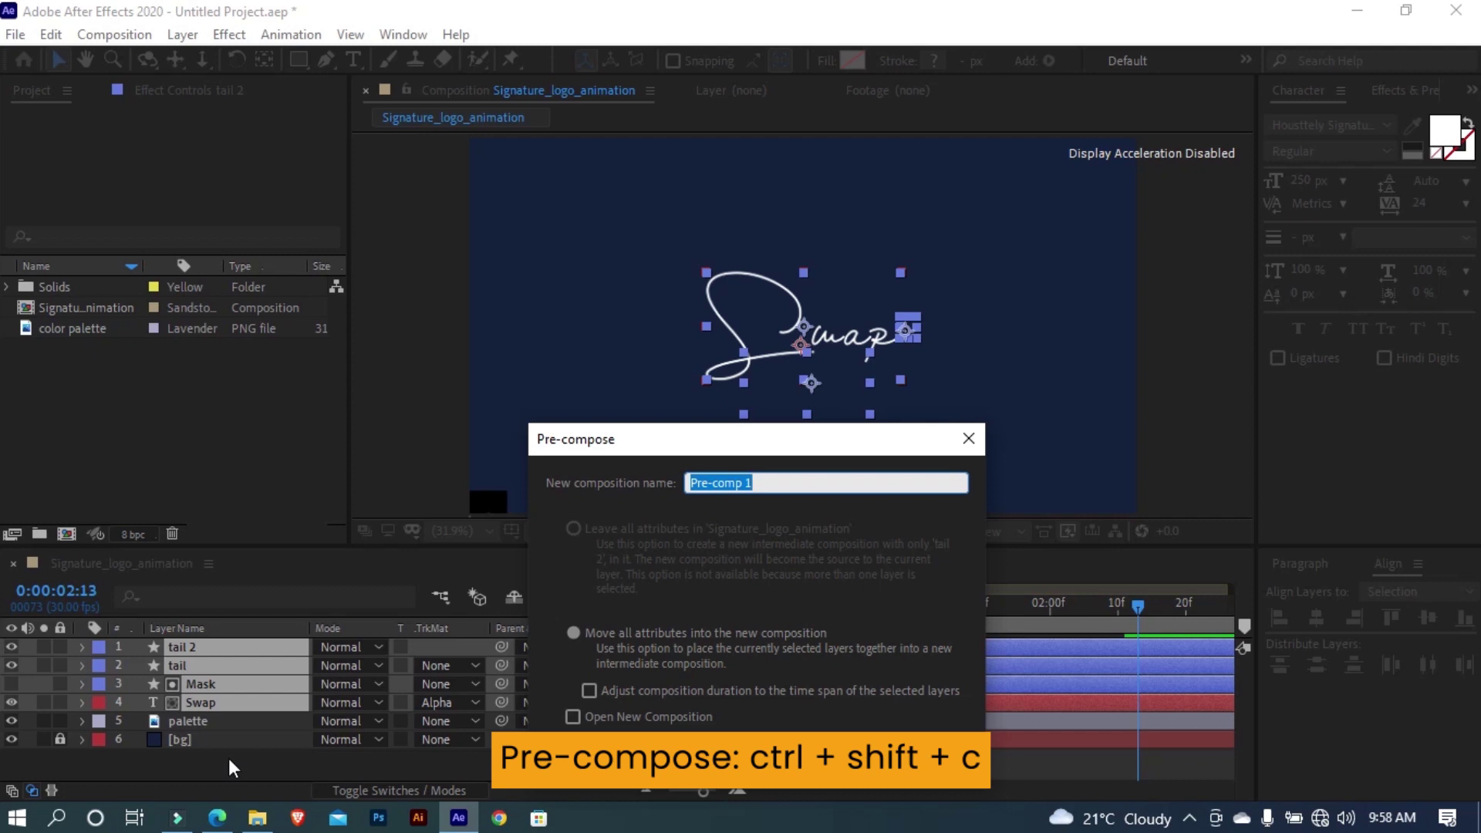
text(color)
key(Return)
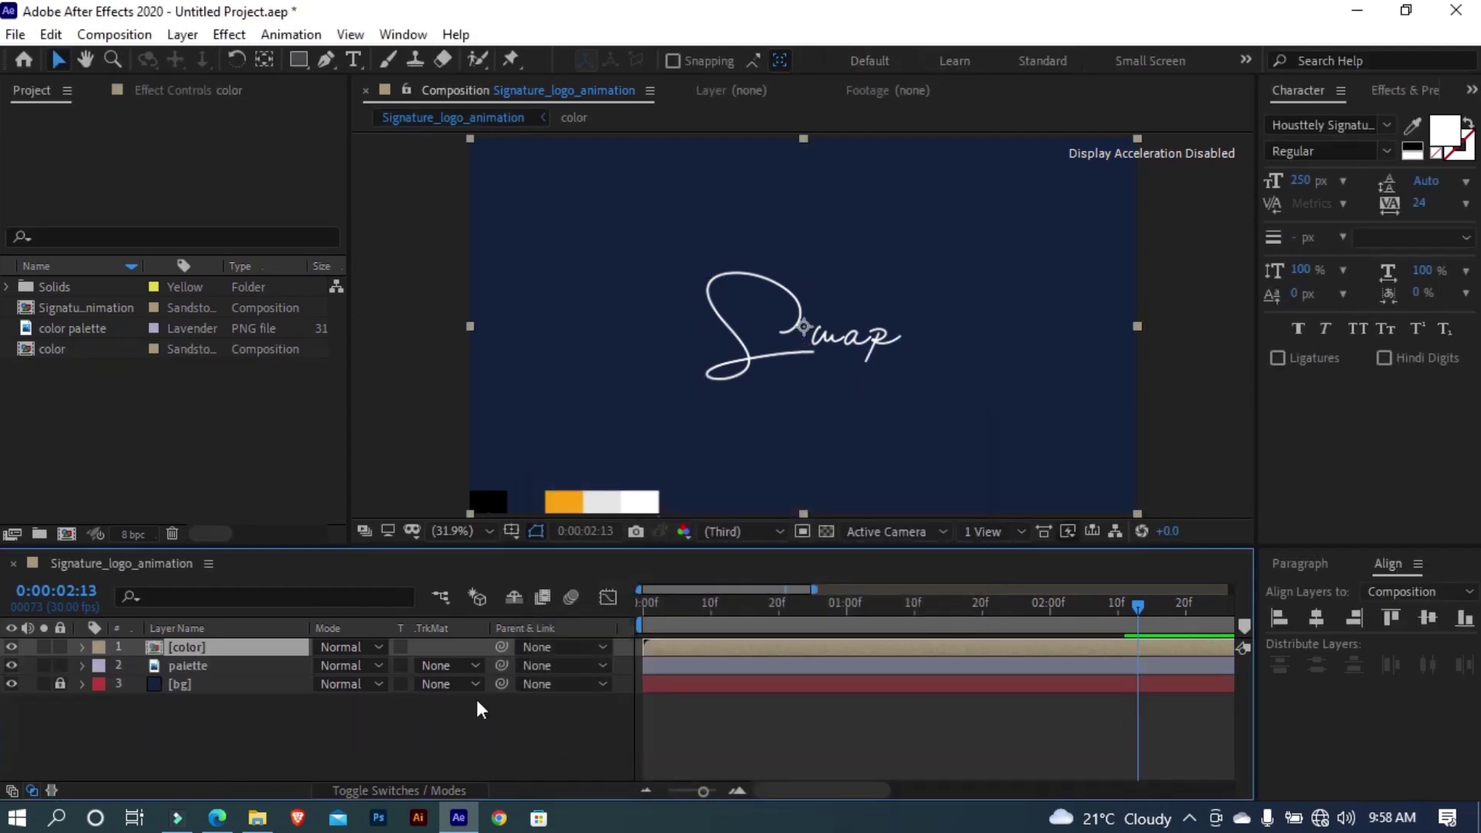
key(ctrl+d)
key(ctrl+d)
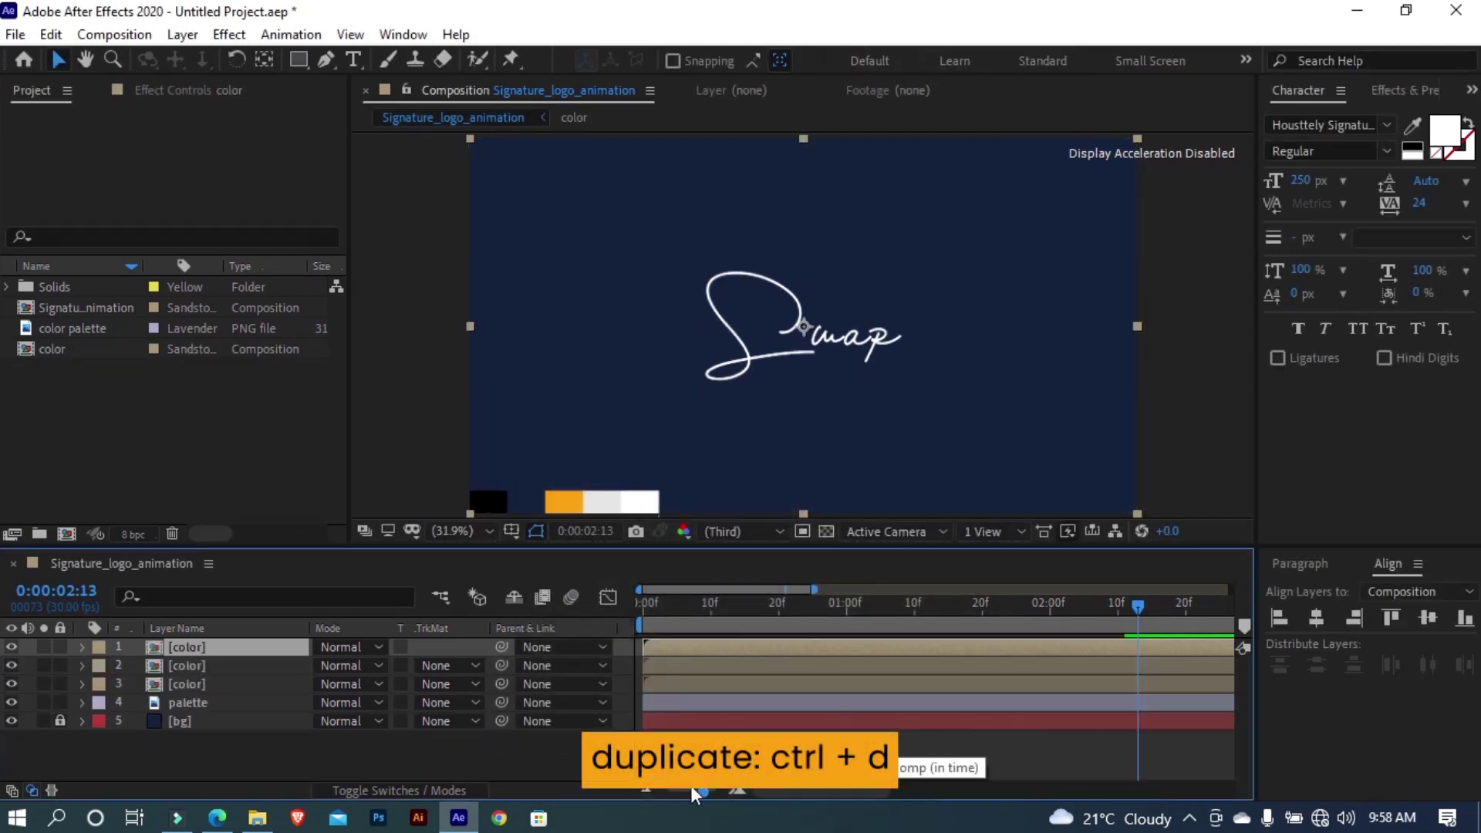
shift+click(699, 684)
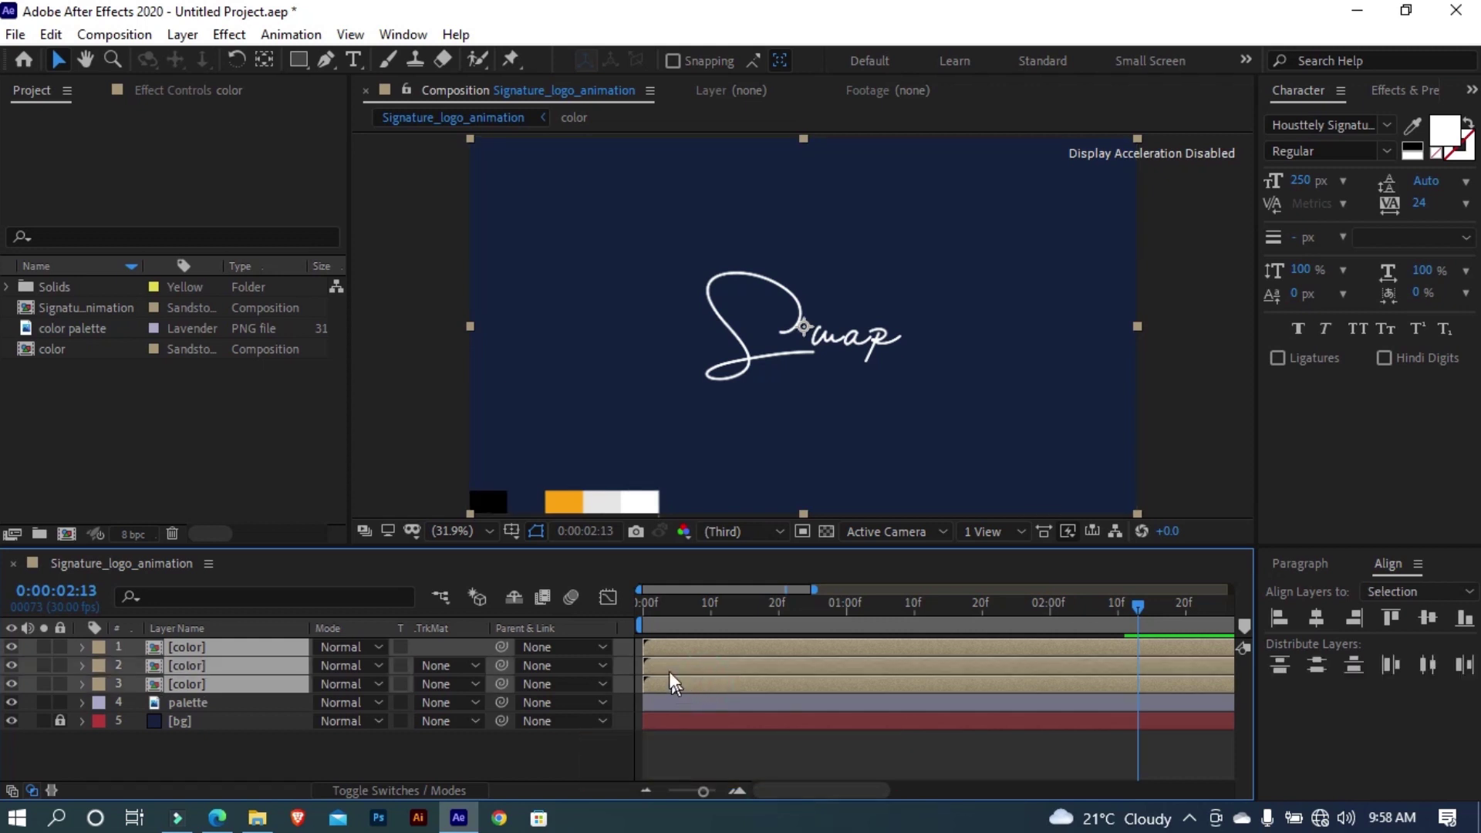
ctrl+click(665, 652)
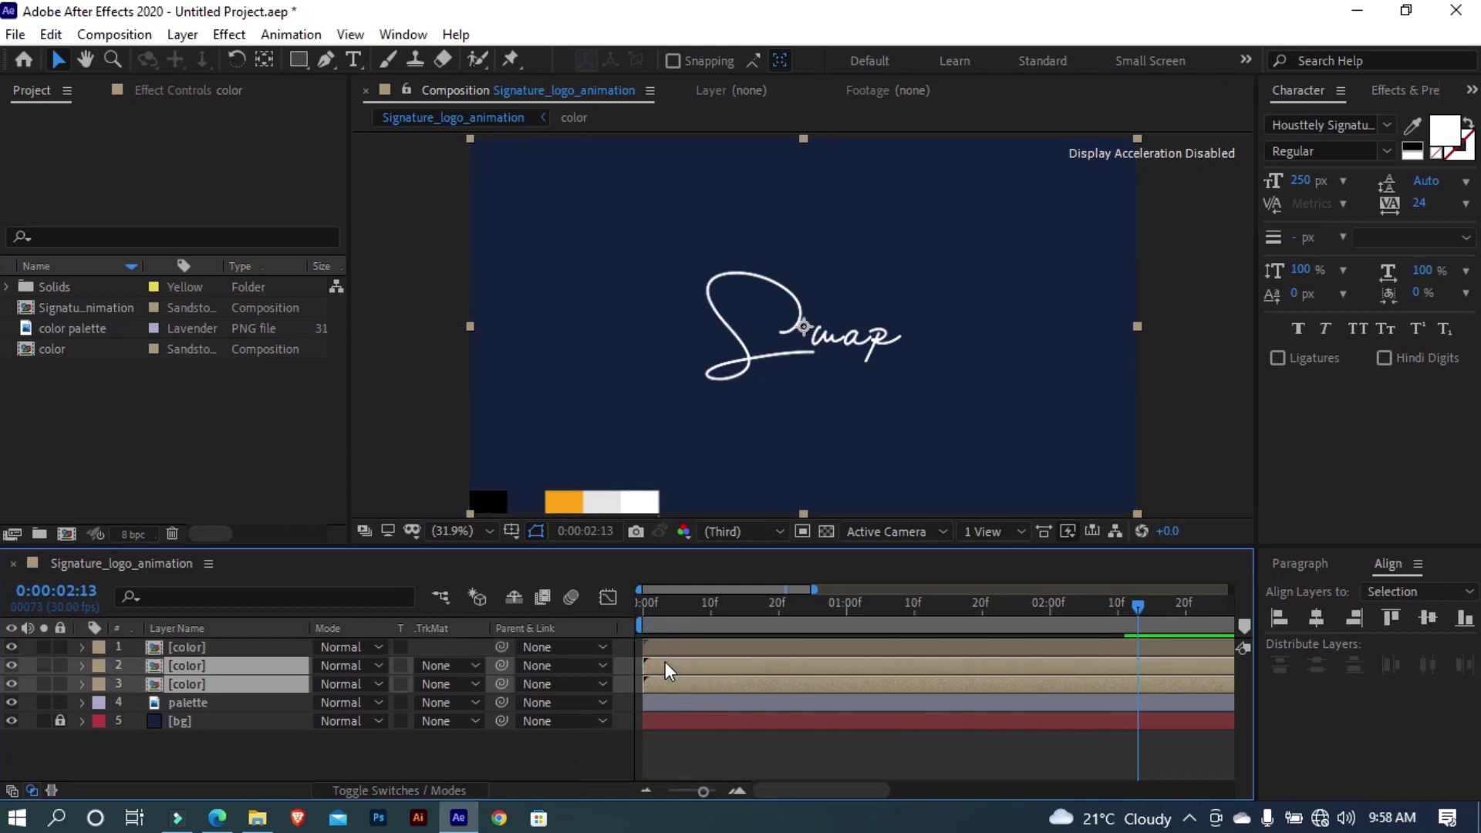
Offset the top two color layers a few frames later, then select color layers 2 and 3
ctrl+click(669, 648)
ctrl+click(671, 682)
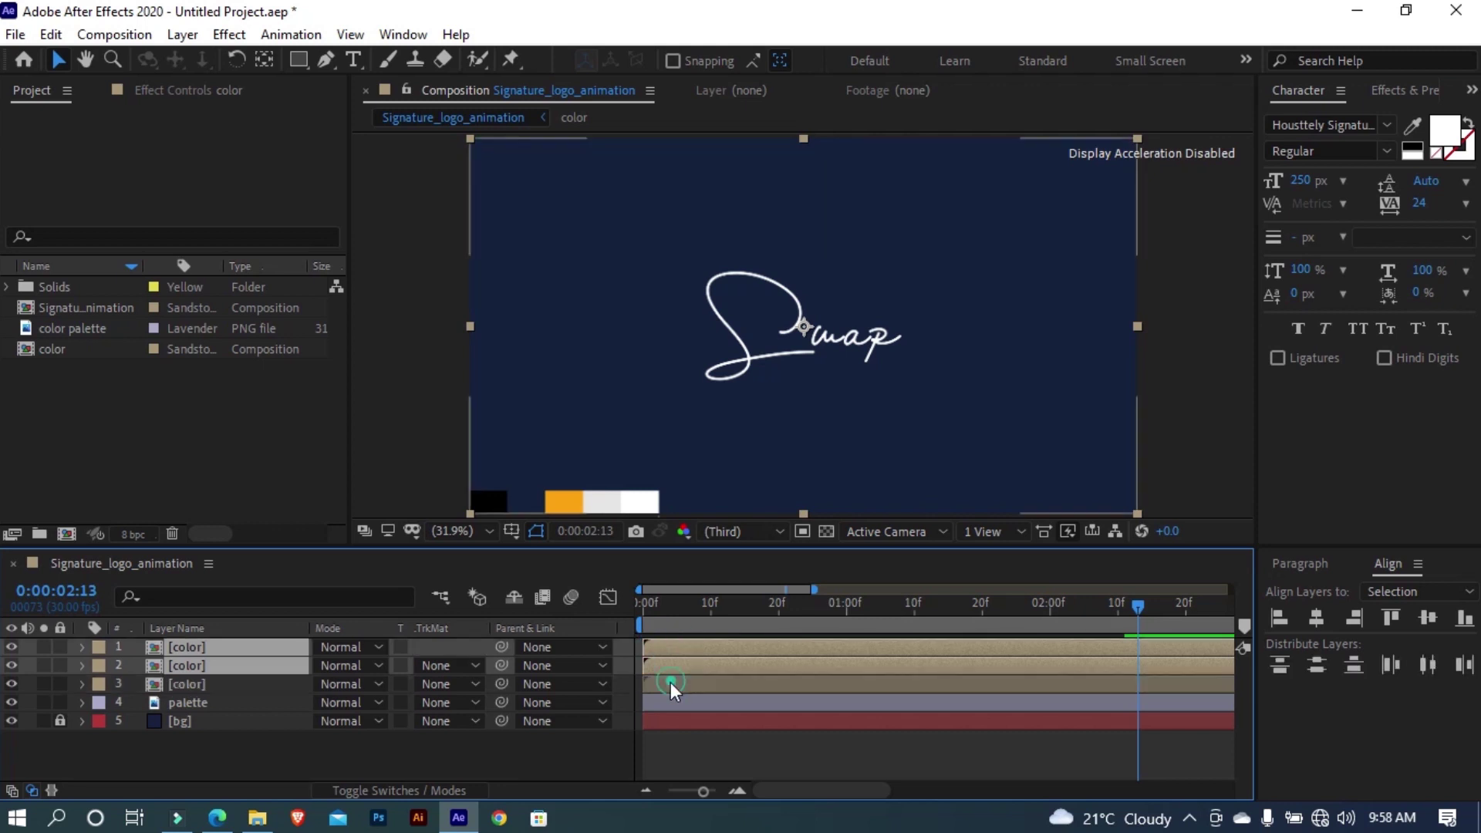
drag(665, 652, 674, 671)
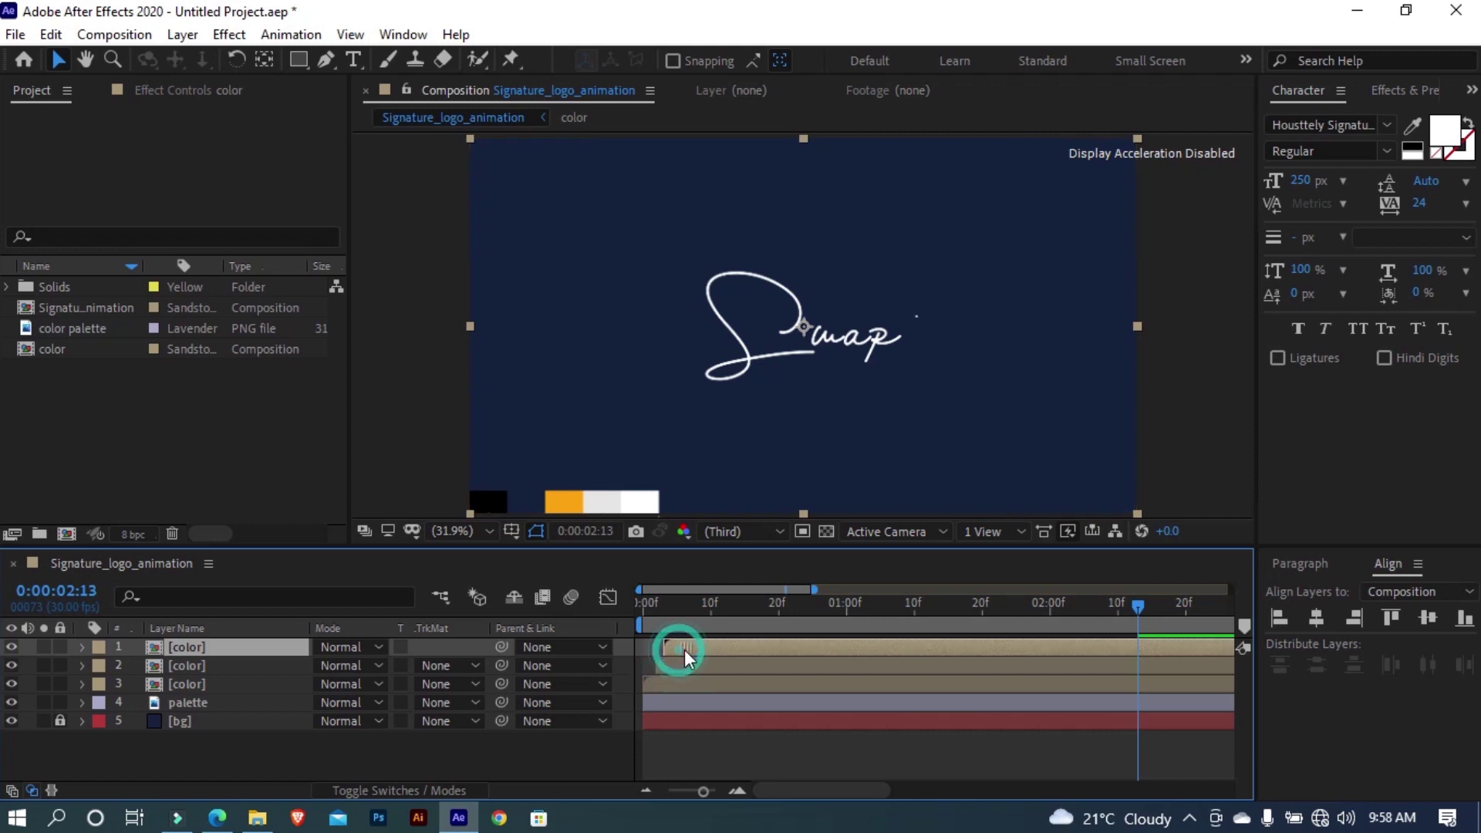
click(684, 665)
shift+click(686, 684)
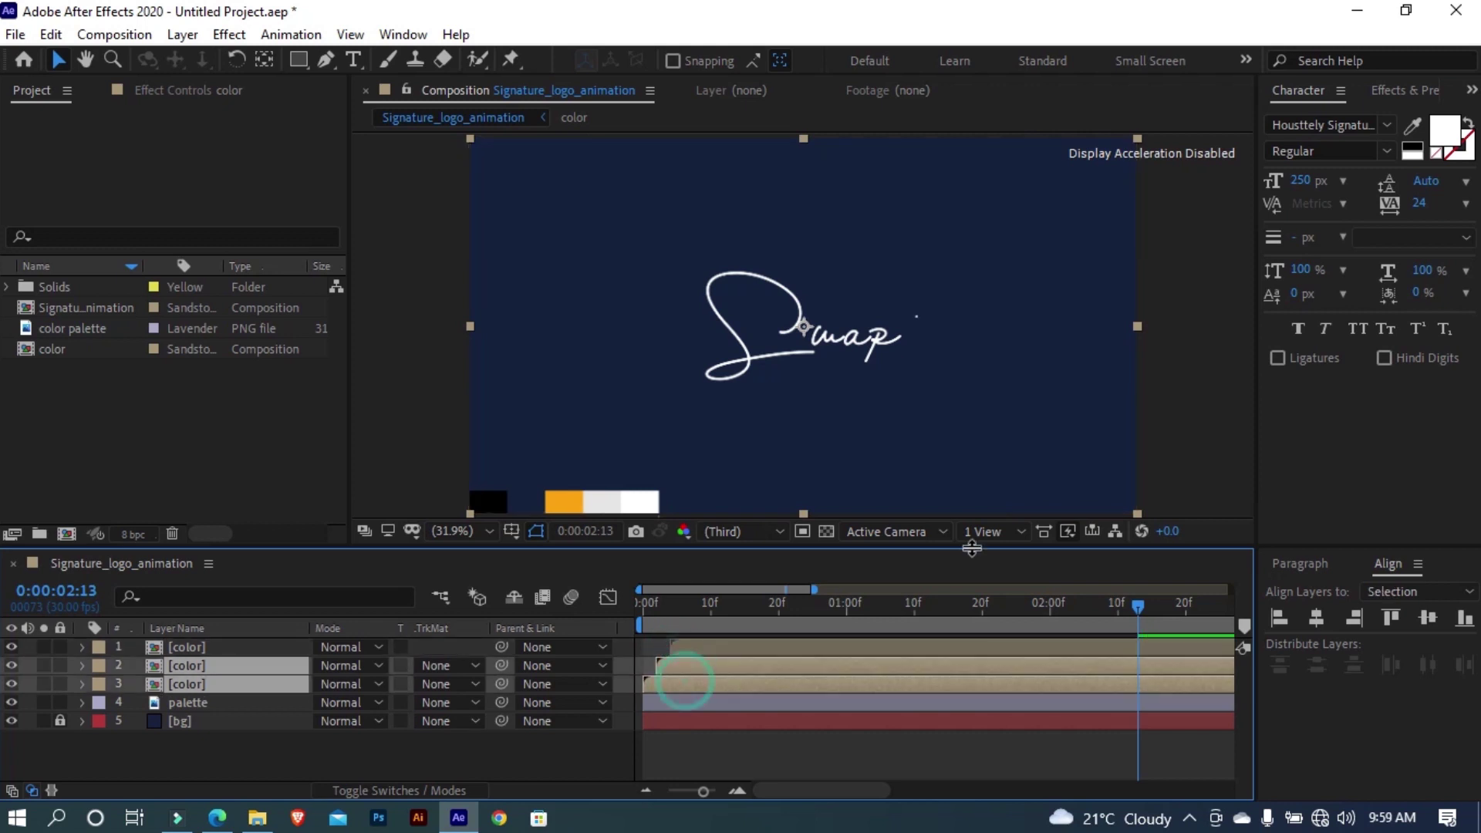
click(1404, 91)
Search for the Fill effect and apply it to the selected color layers
click(1348, 119)
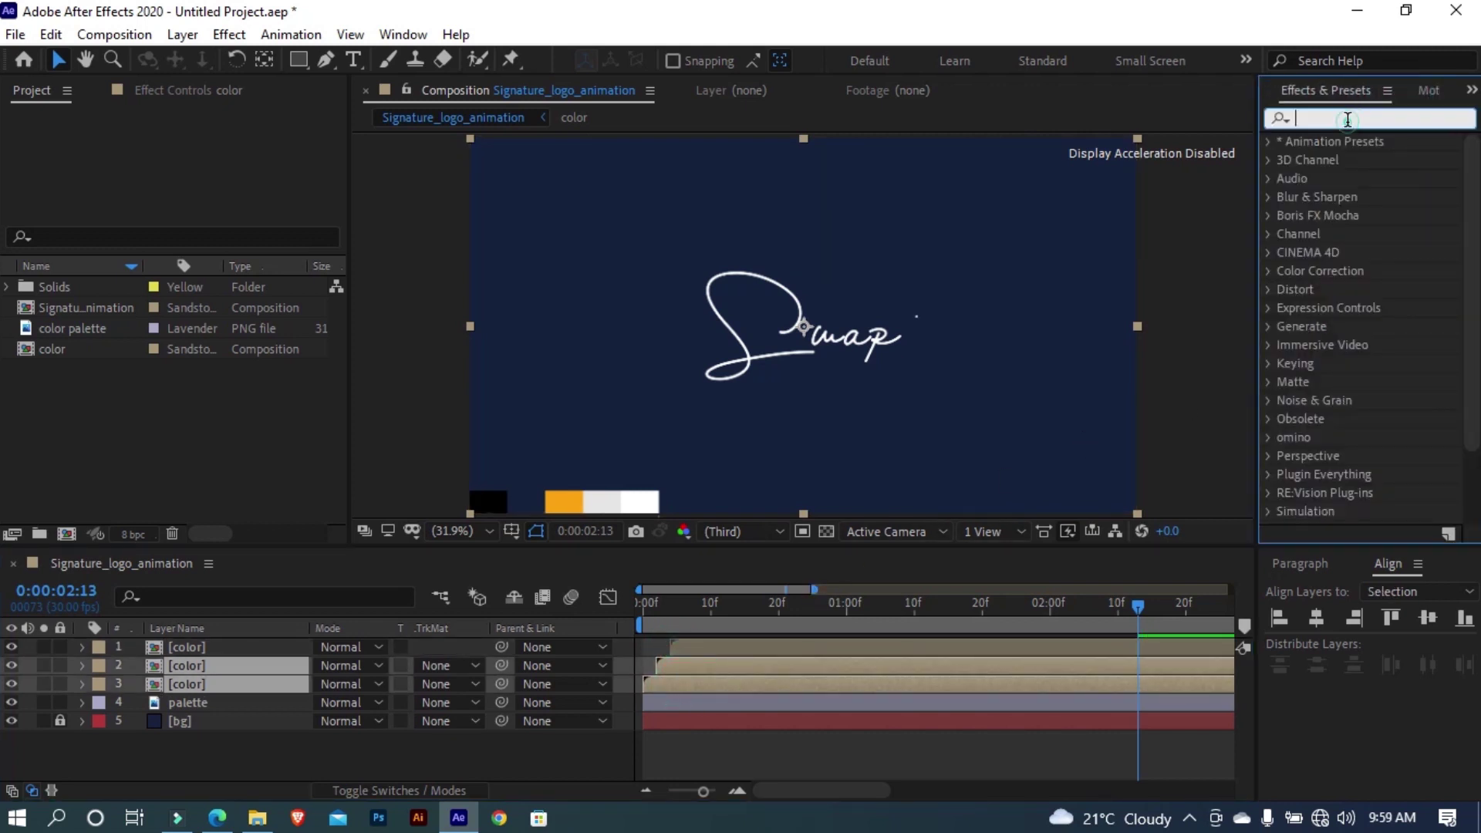
text(fill)
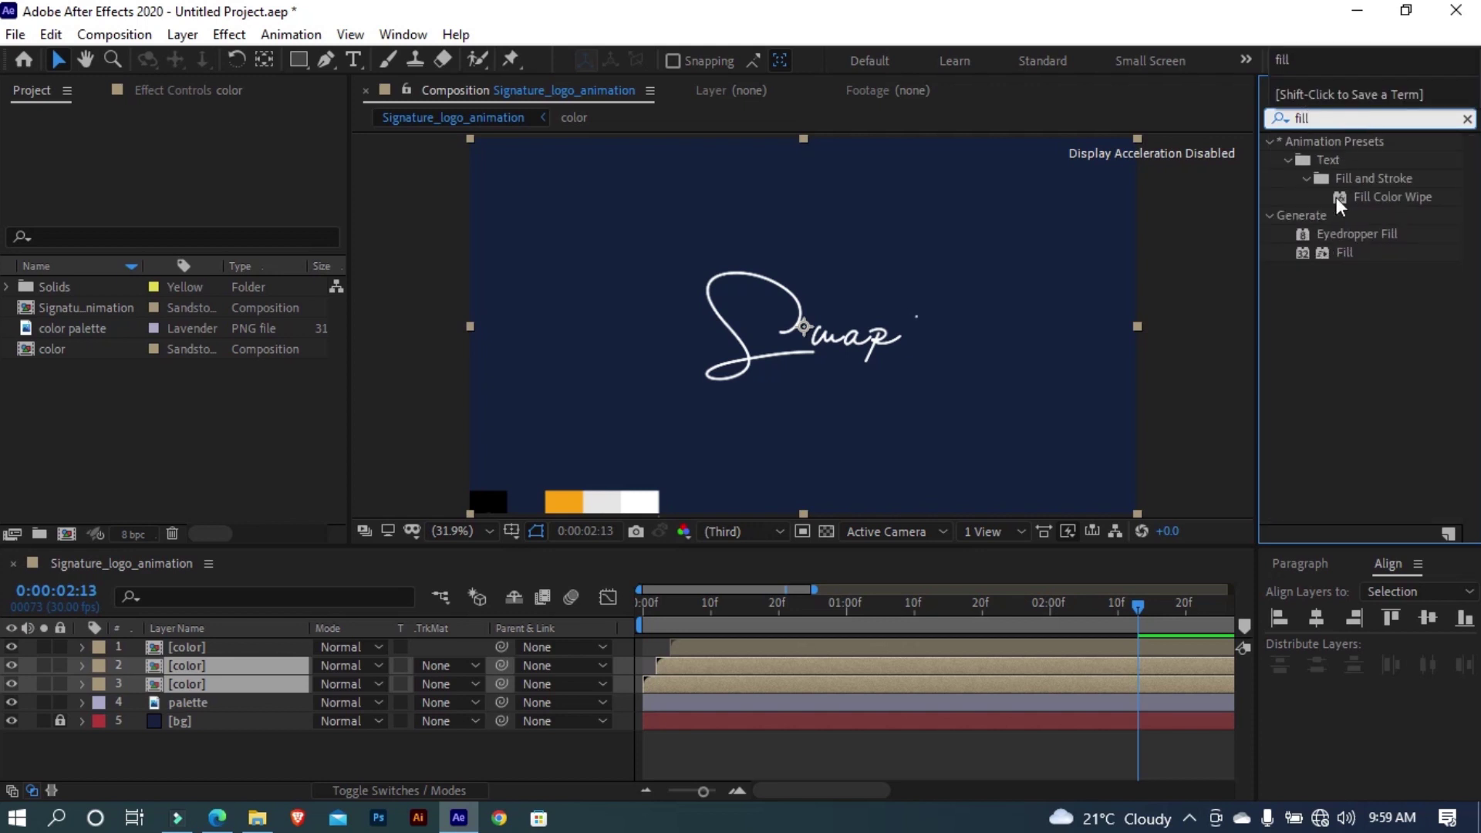
double_click(1347, 253)
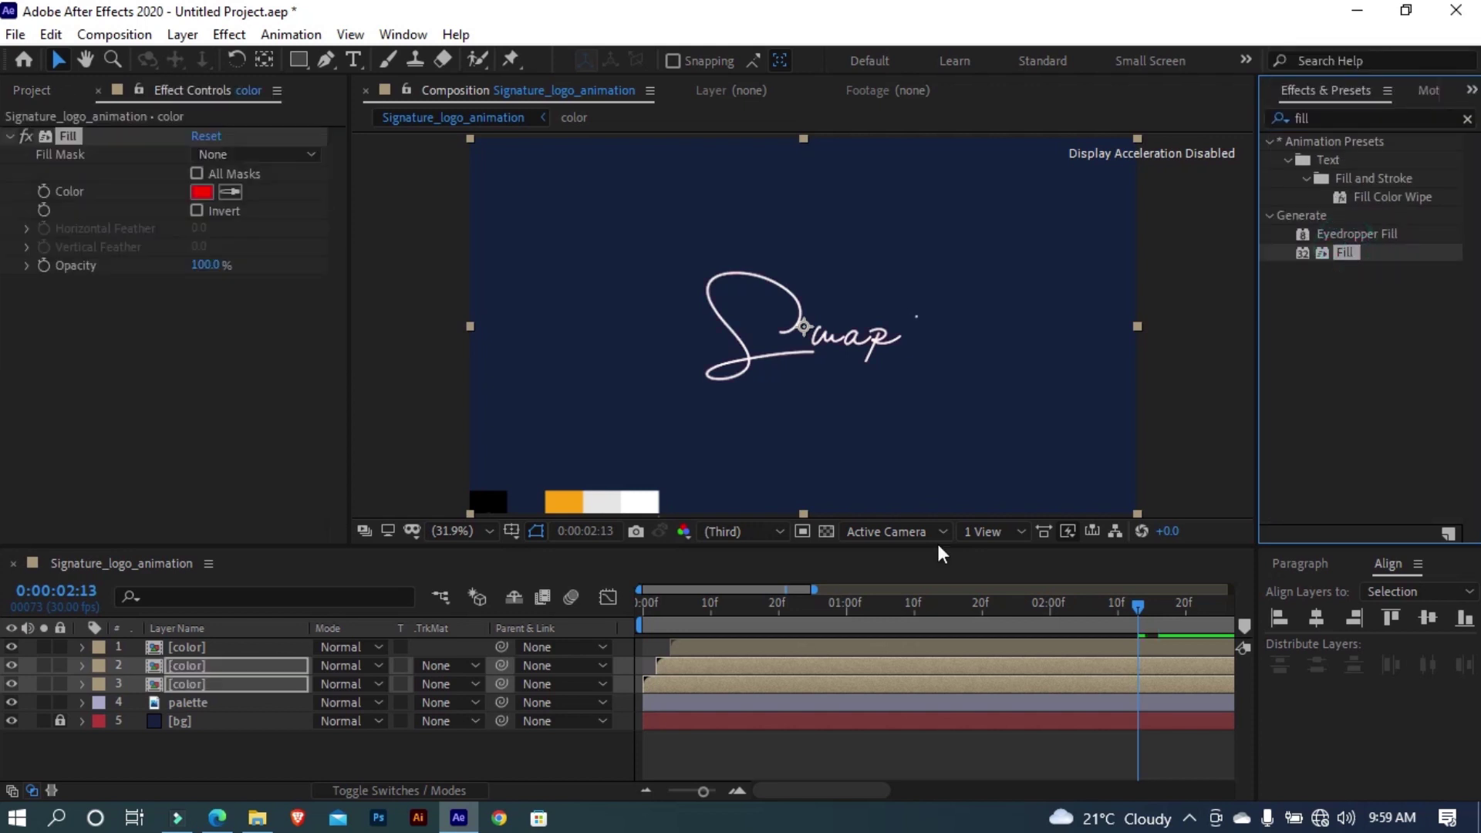
Sample palette orange as the second color layer's Fill and black for the third layer
click(320, 759)
click(205, 665)
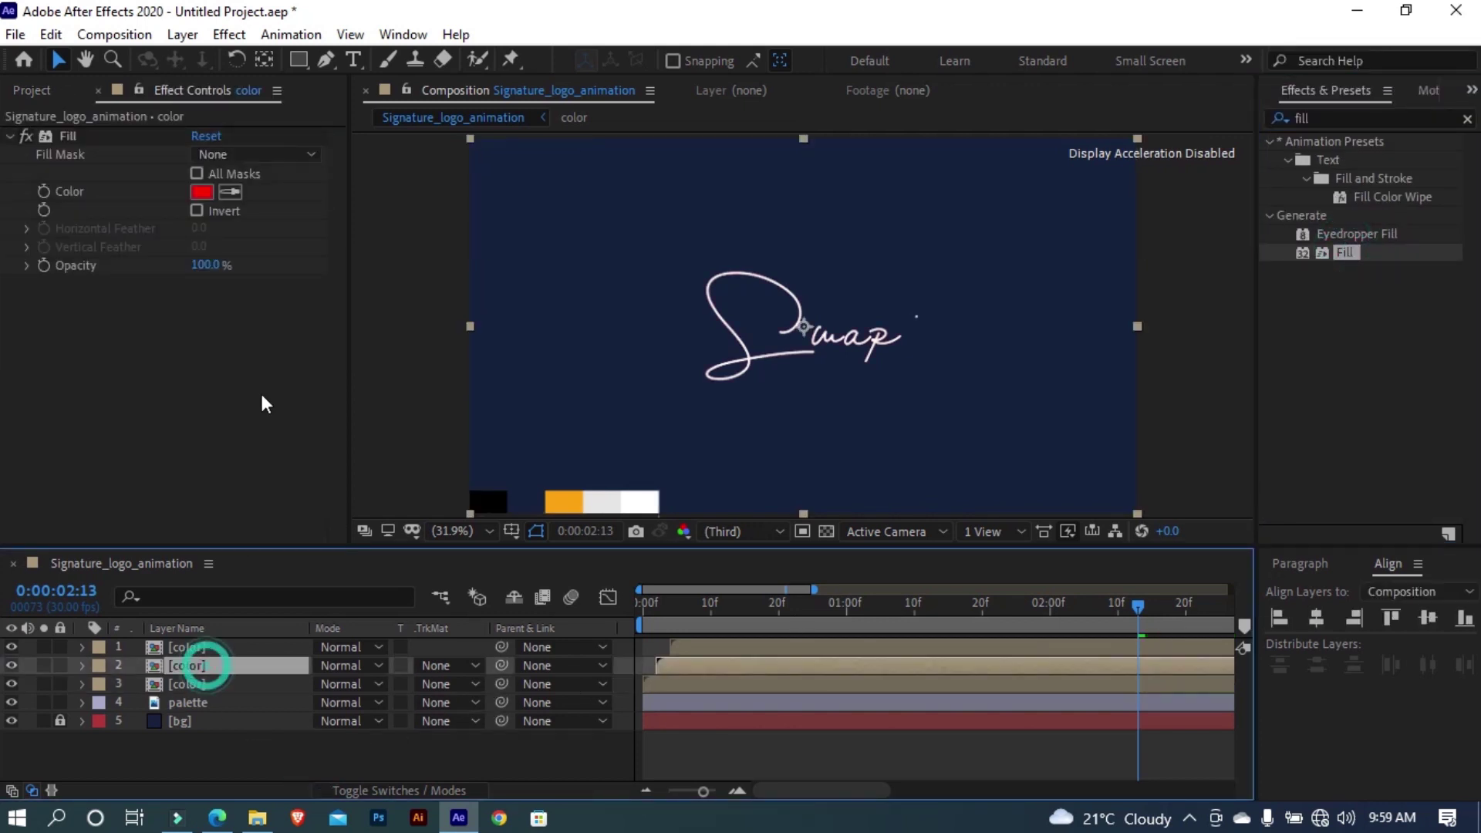
click(226, 194)
click(558, 506)
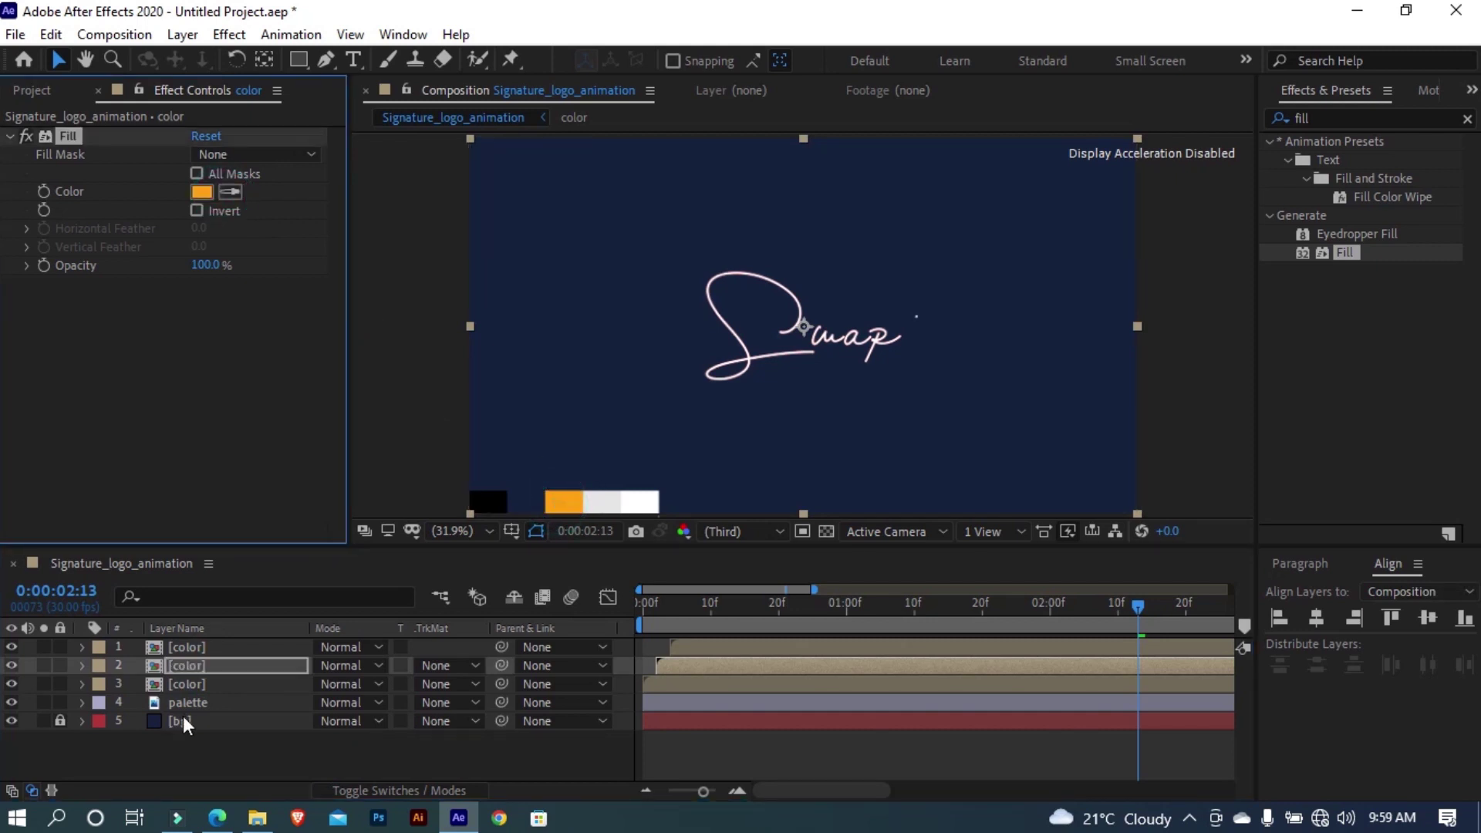
click(187, 684)
click(230, 192)
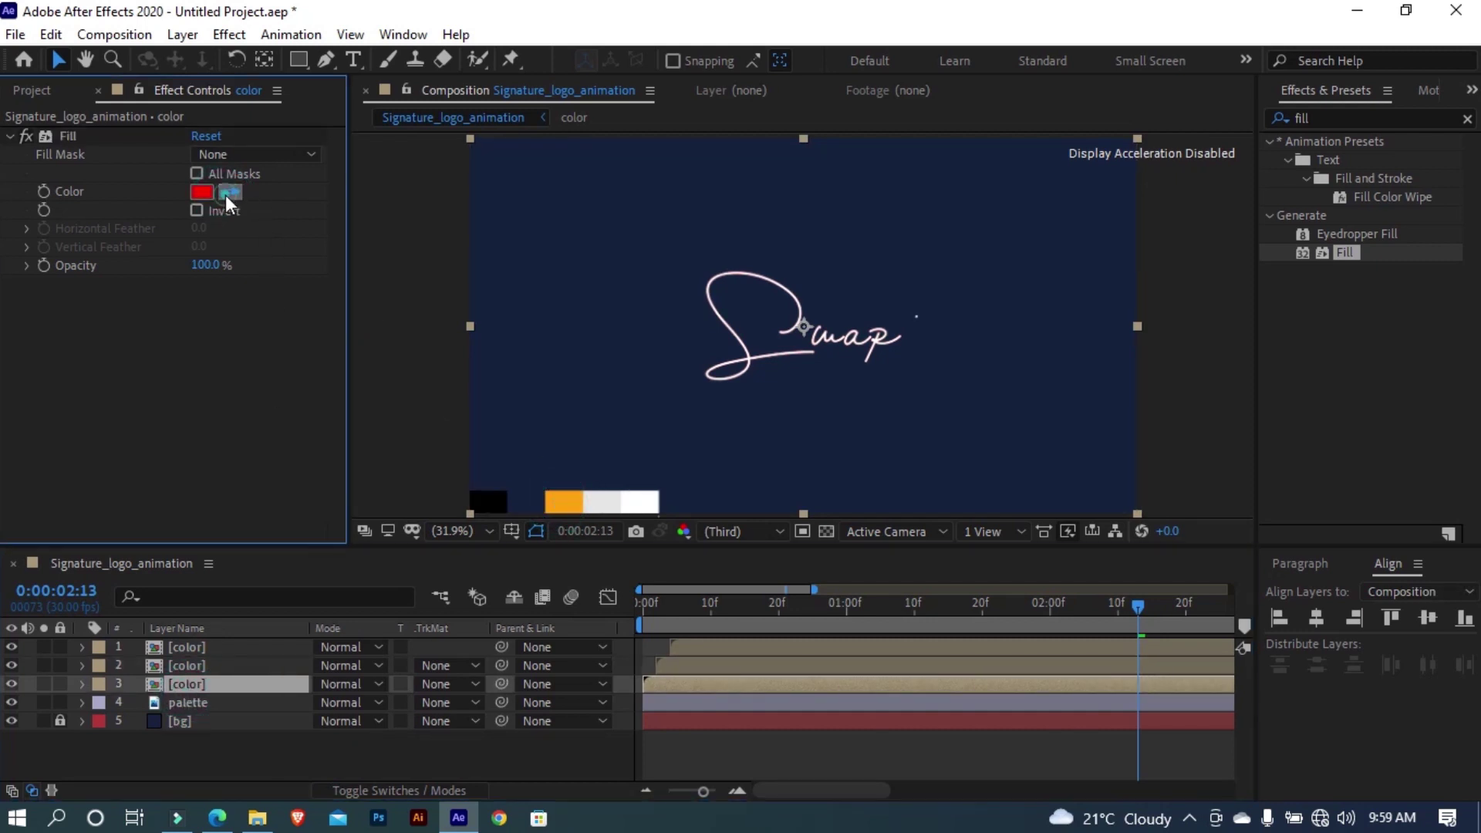
click(488, 503)
Preview the coloured trail from the start, collapse the Fill settings and hide the palette layer
drag(687, 627, 643, 627)
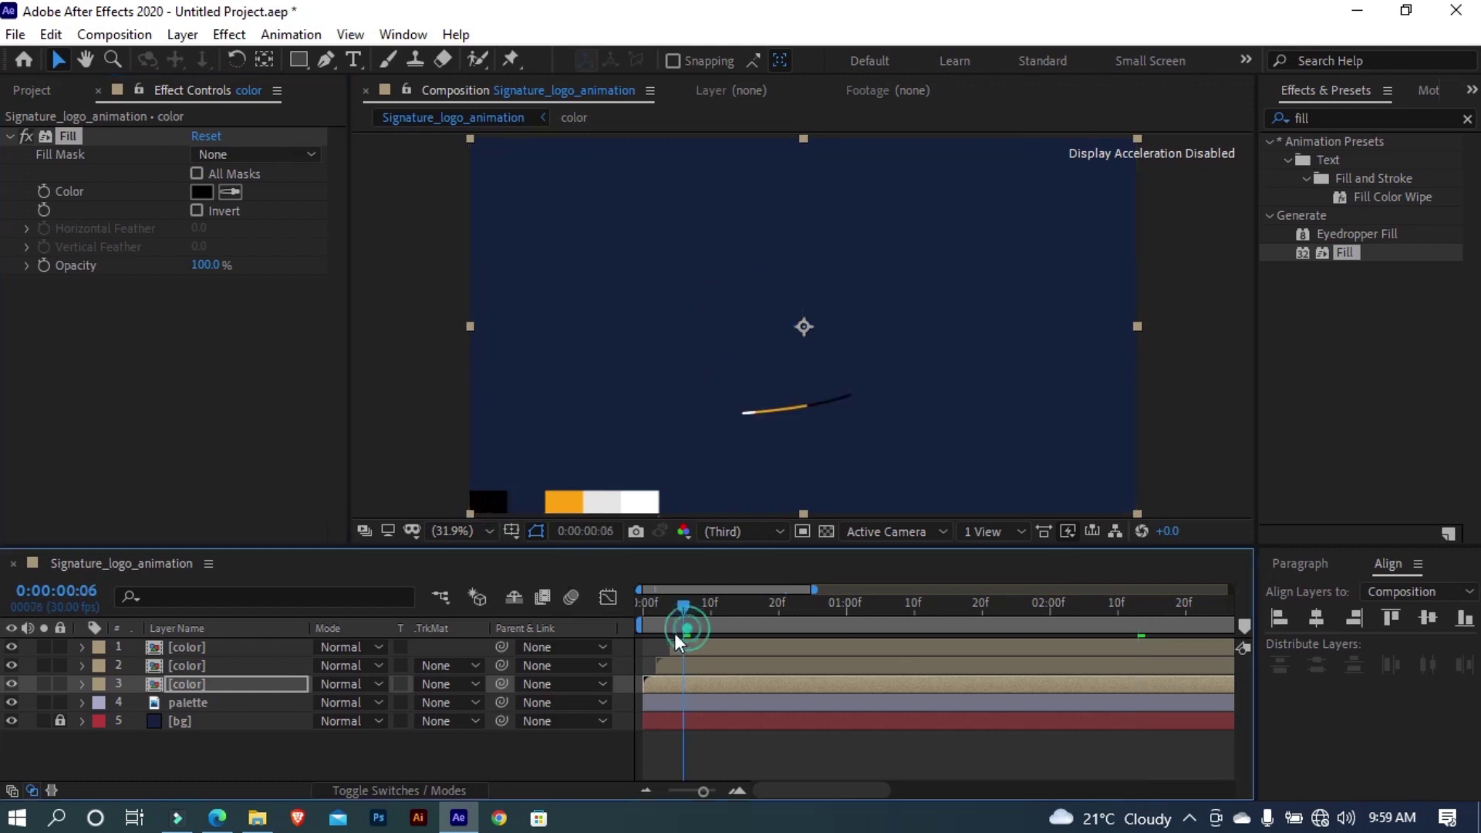
key(space)
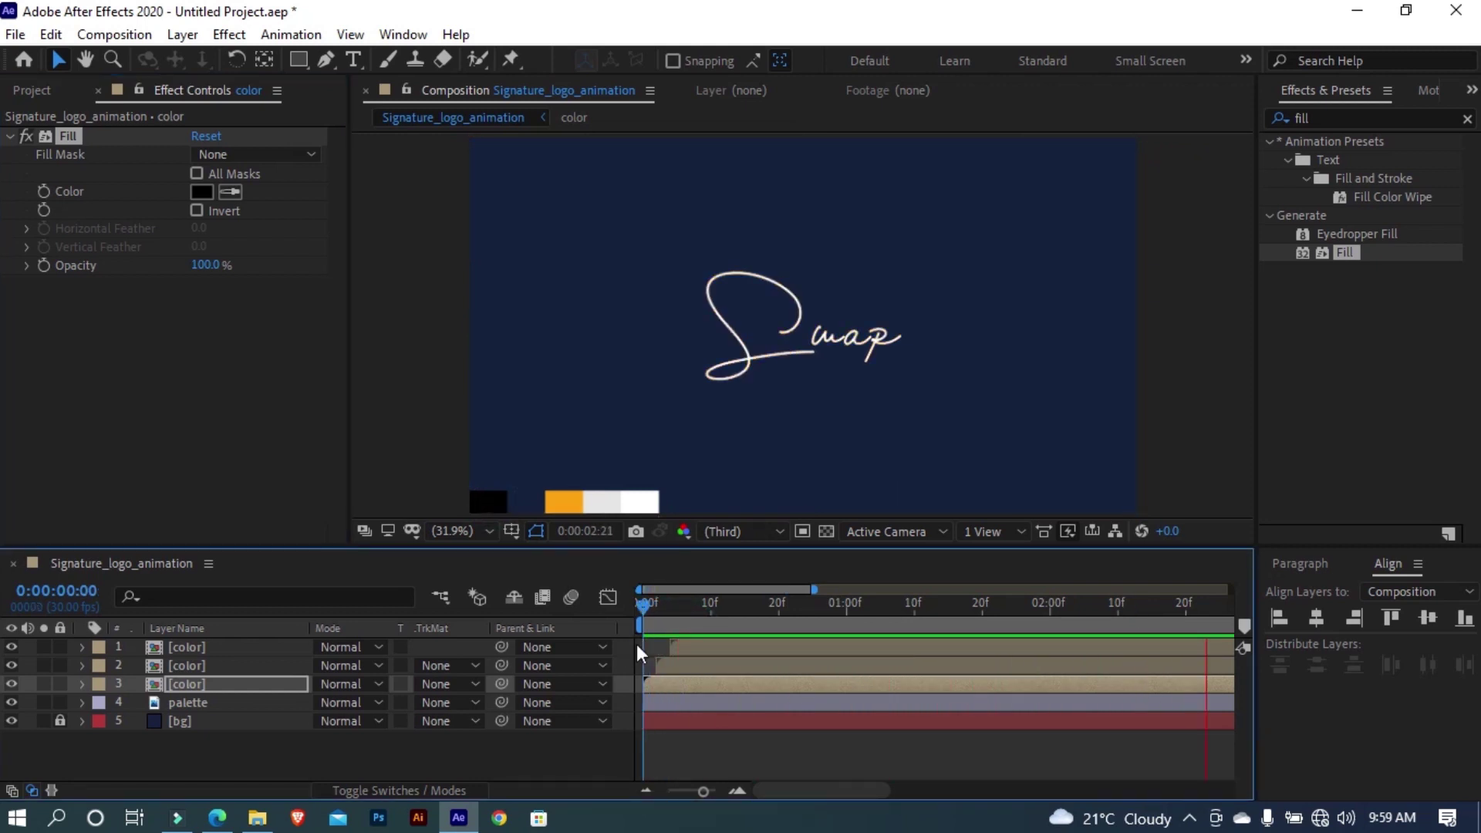
key(space)
click(269, 762)
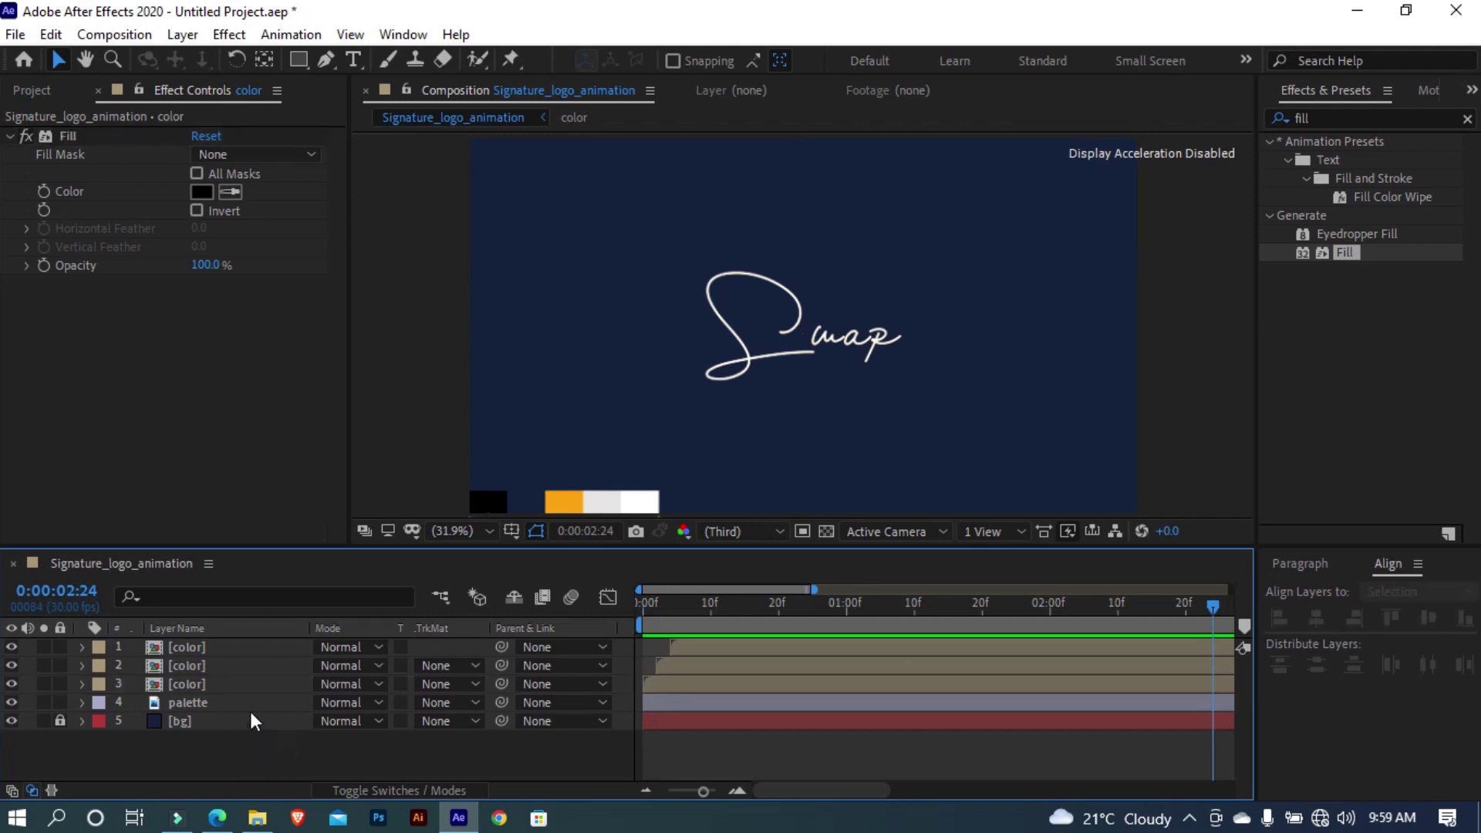
click(10, 136)
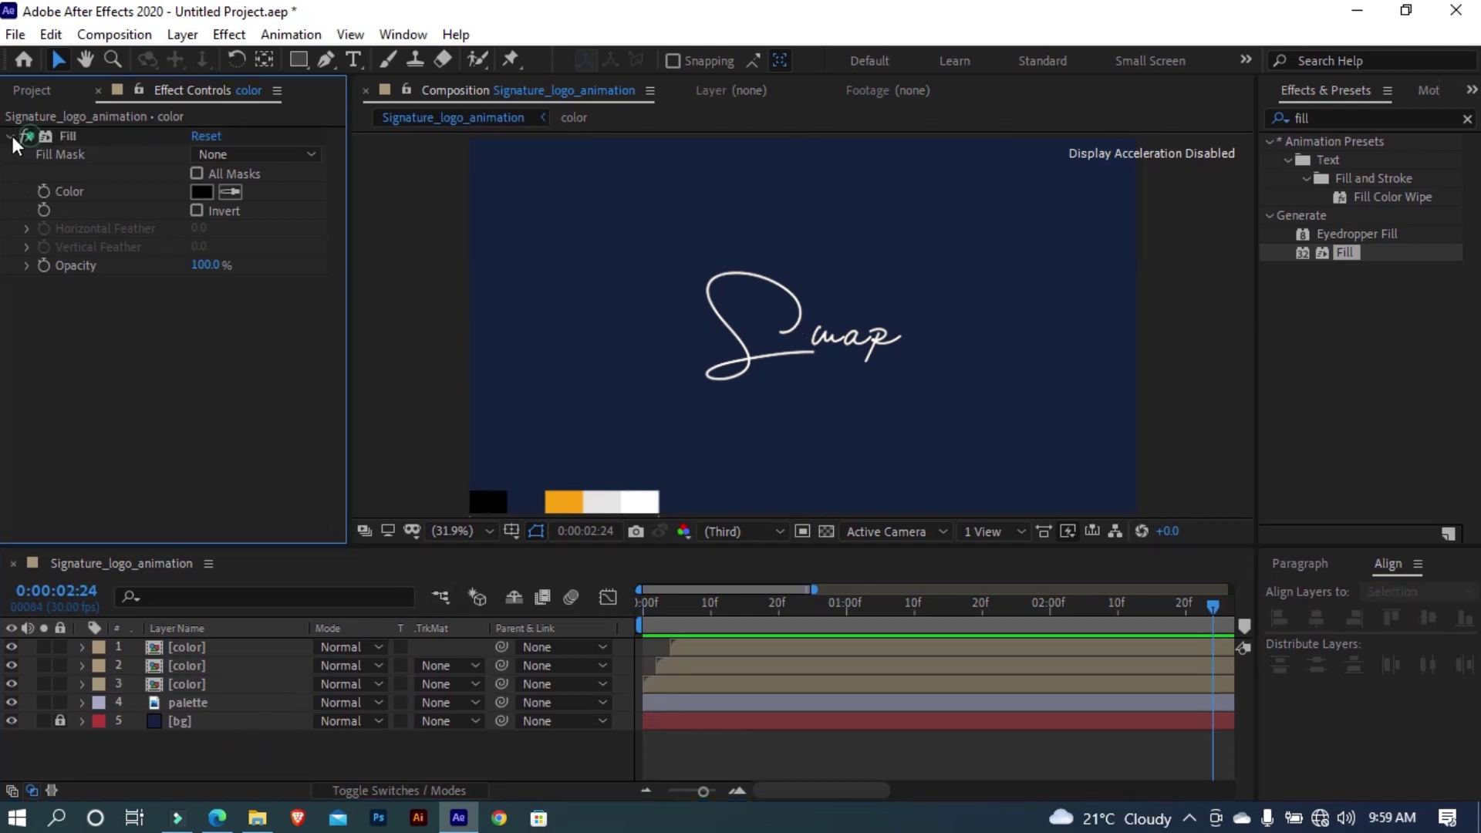
click(11, 703)
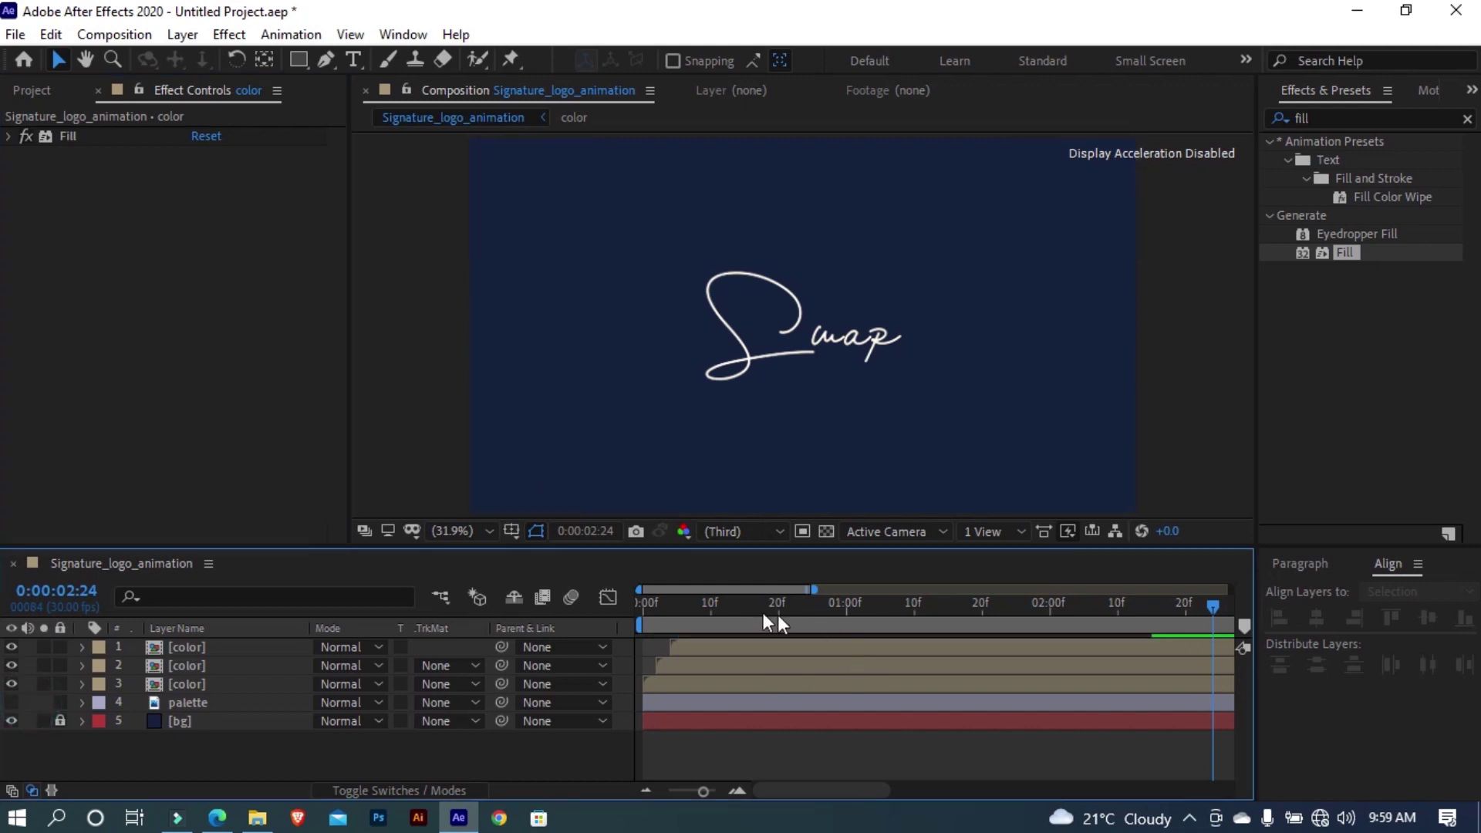
key(space)
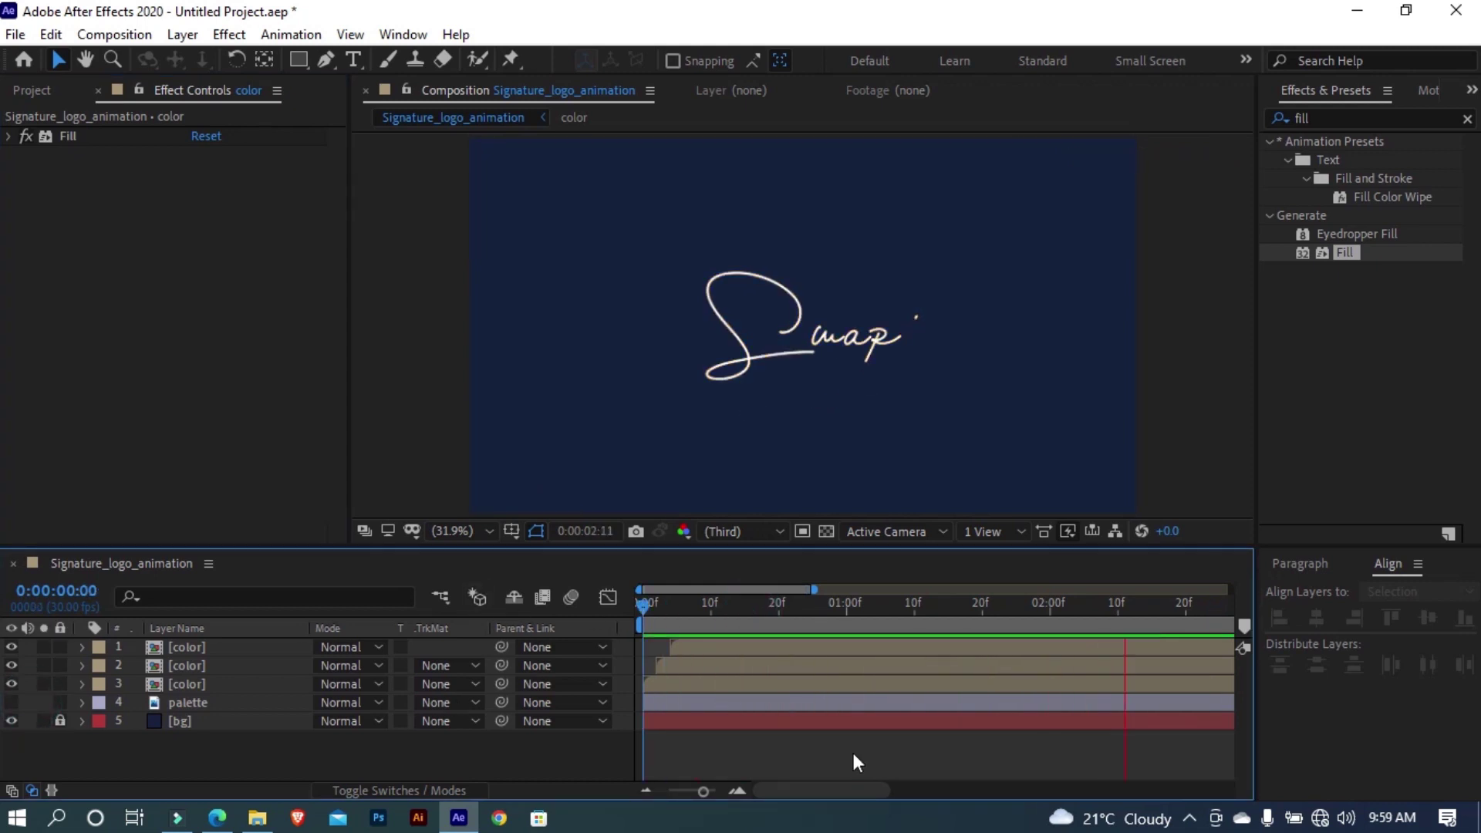
click(220, 698)
Pre-compose the three color layers into one layer named 'final'
click(216, 684)
shift+click(212, 647)
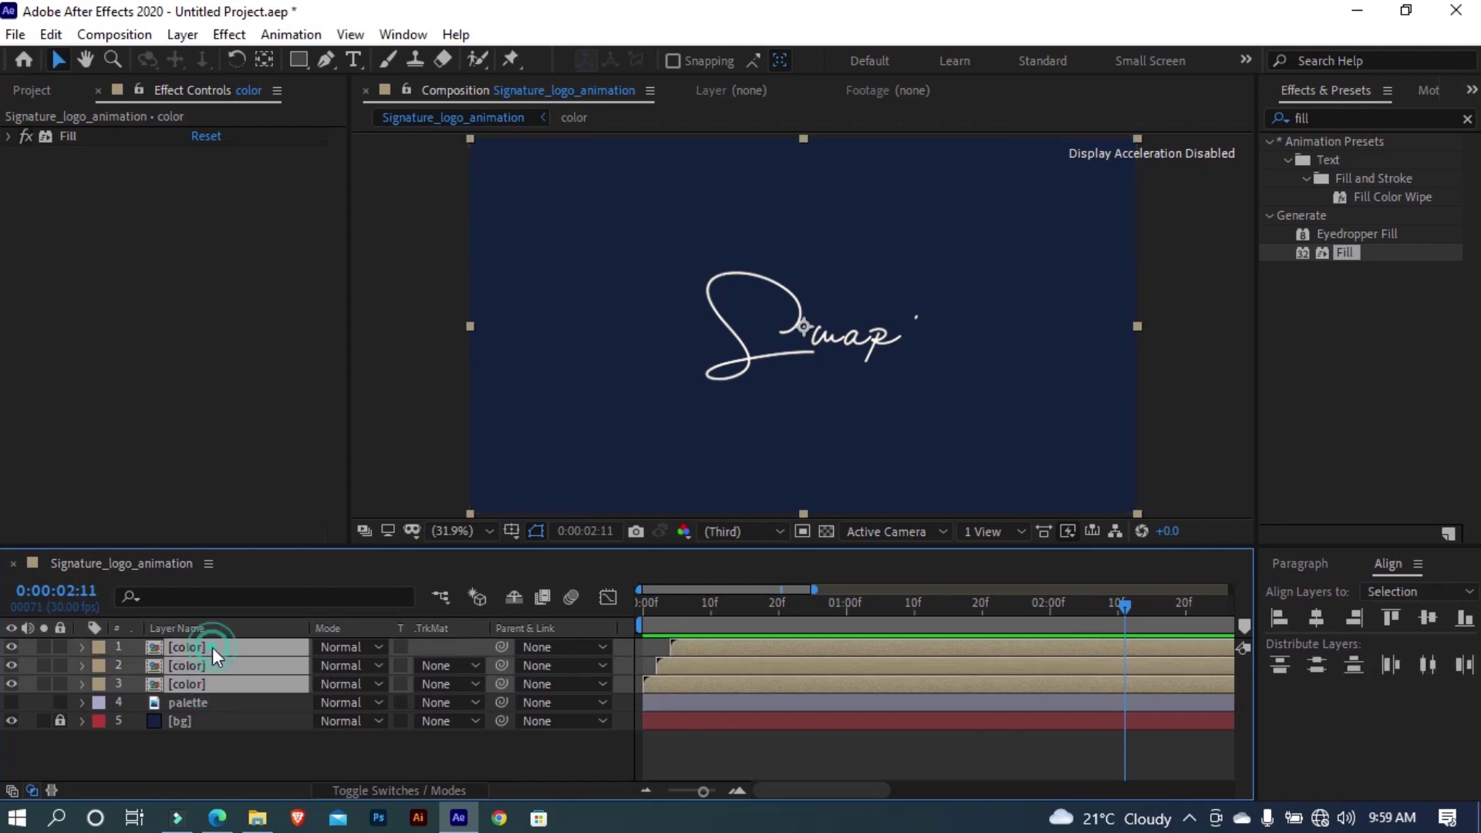
key(ctrl+shift+c)
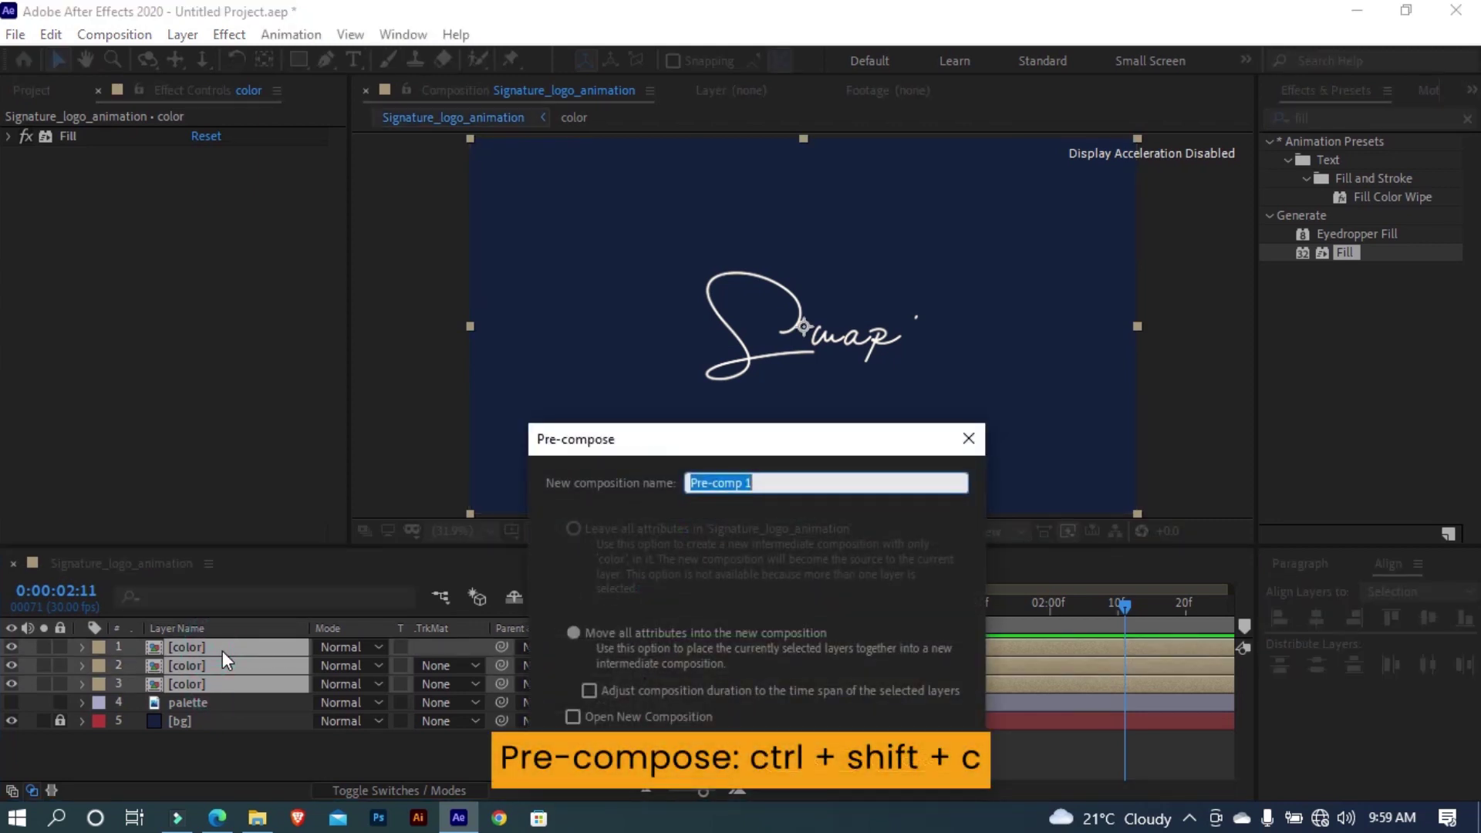
text(final)
key(Return)
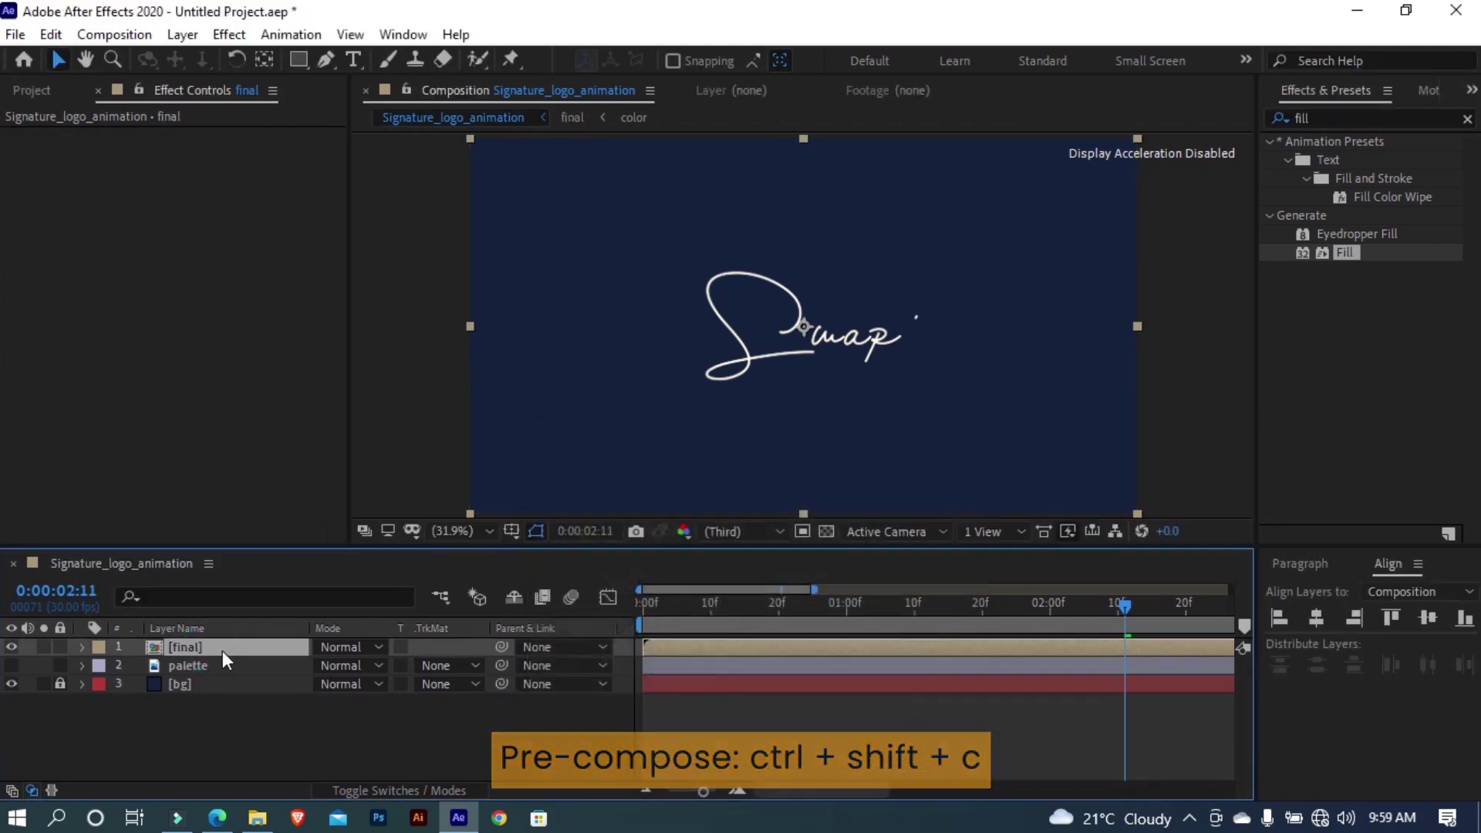
Zoom the timeline out to the full 10 seconds and set the current time to 3 seconds
click(900, 604)
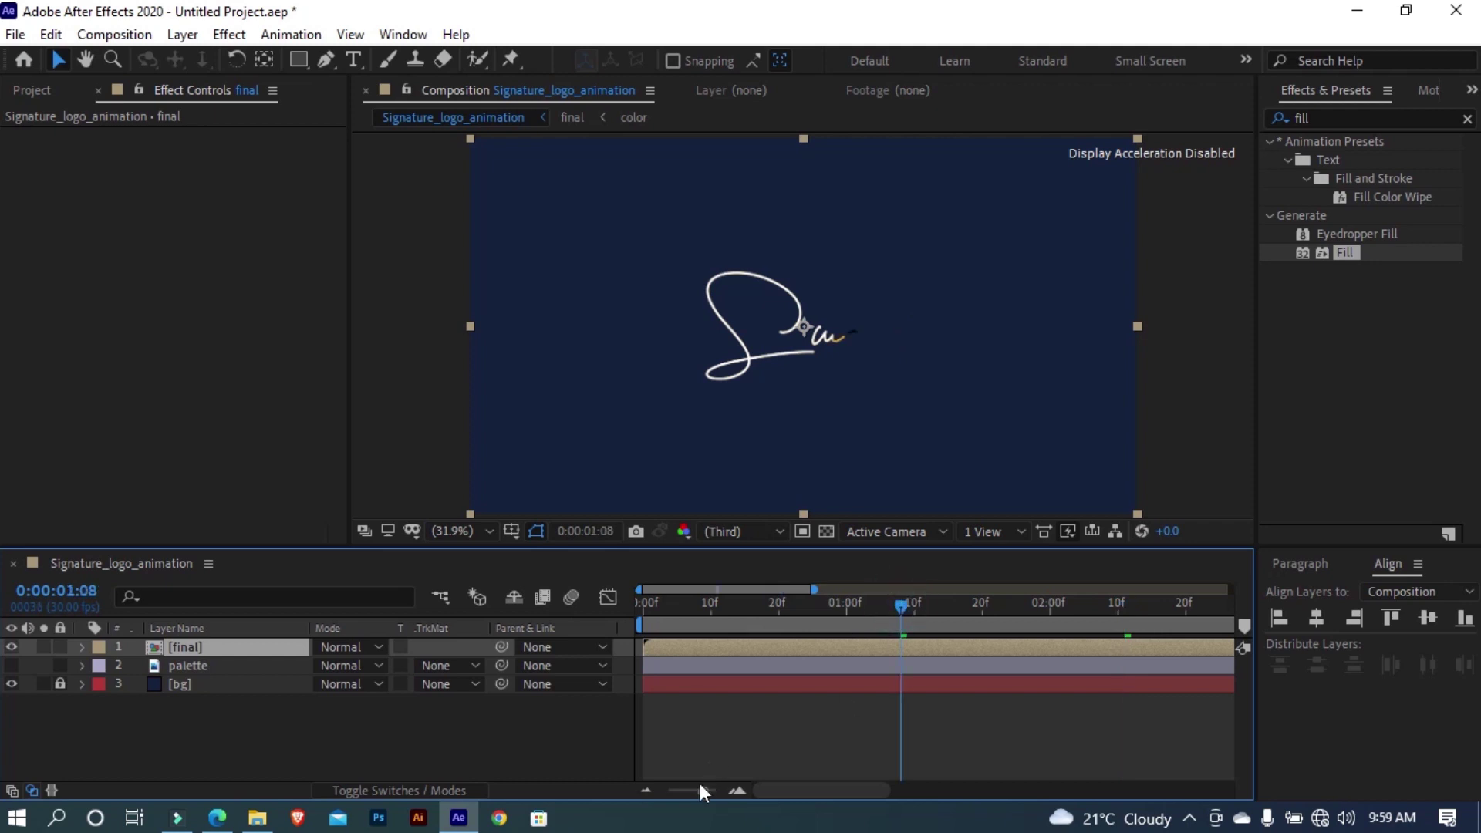
drag(679, 795, 669, 791)
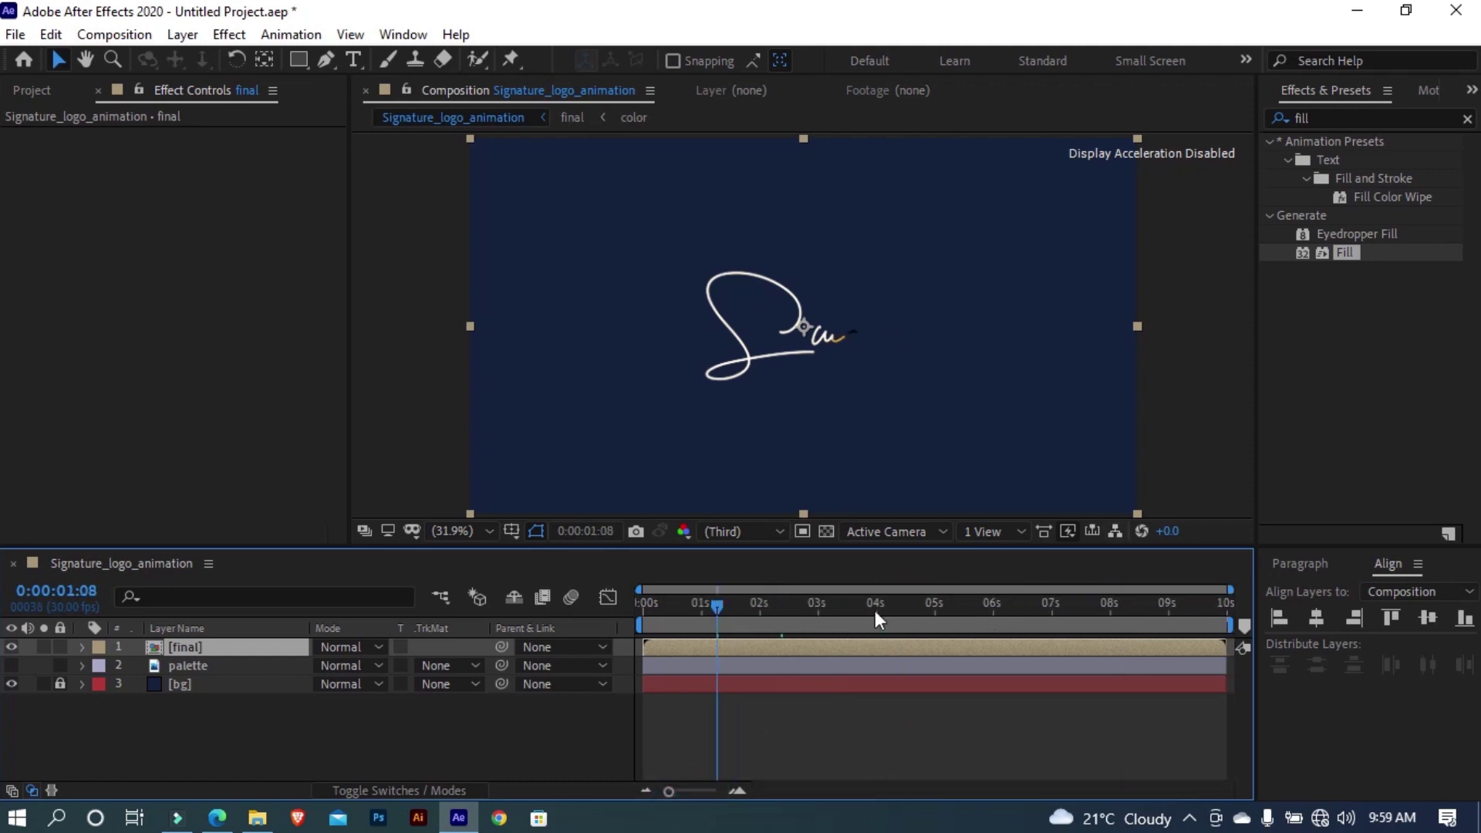
drag(803, 622, 818, 630)
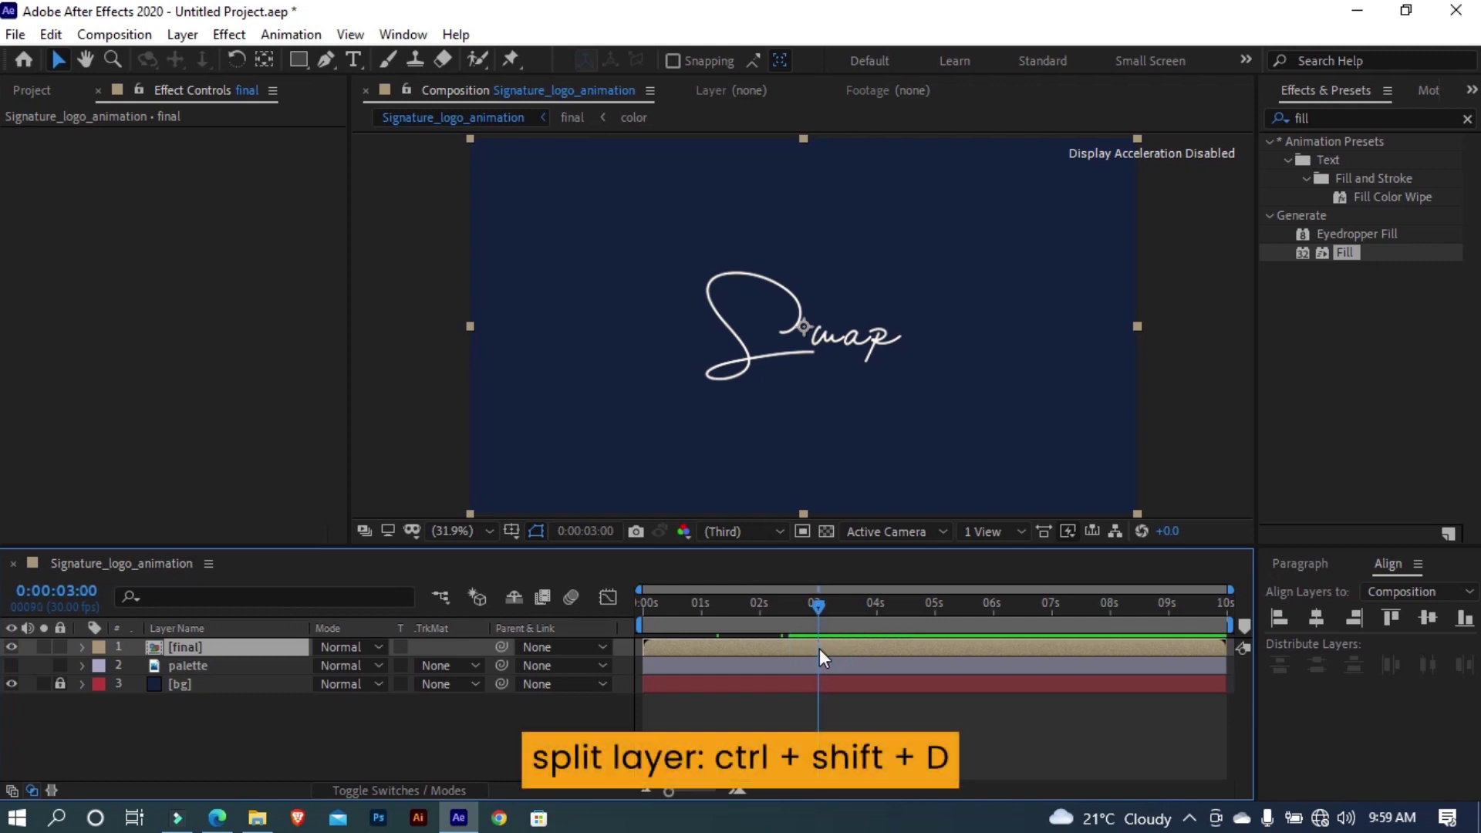
Split final at 3 seconds, delete the later piece, and place a duplicate starting at 3 seconds
key(ctrl+shift+d)
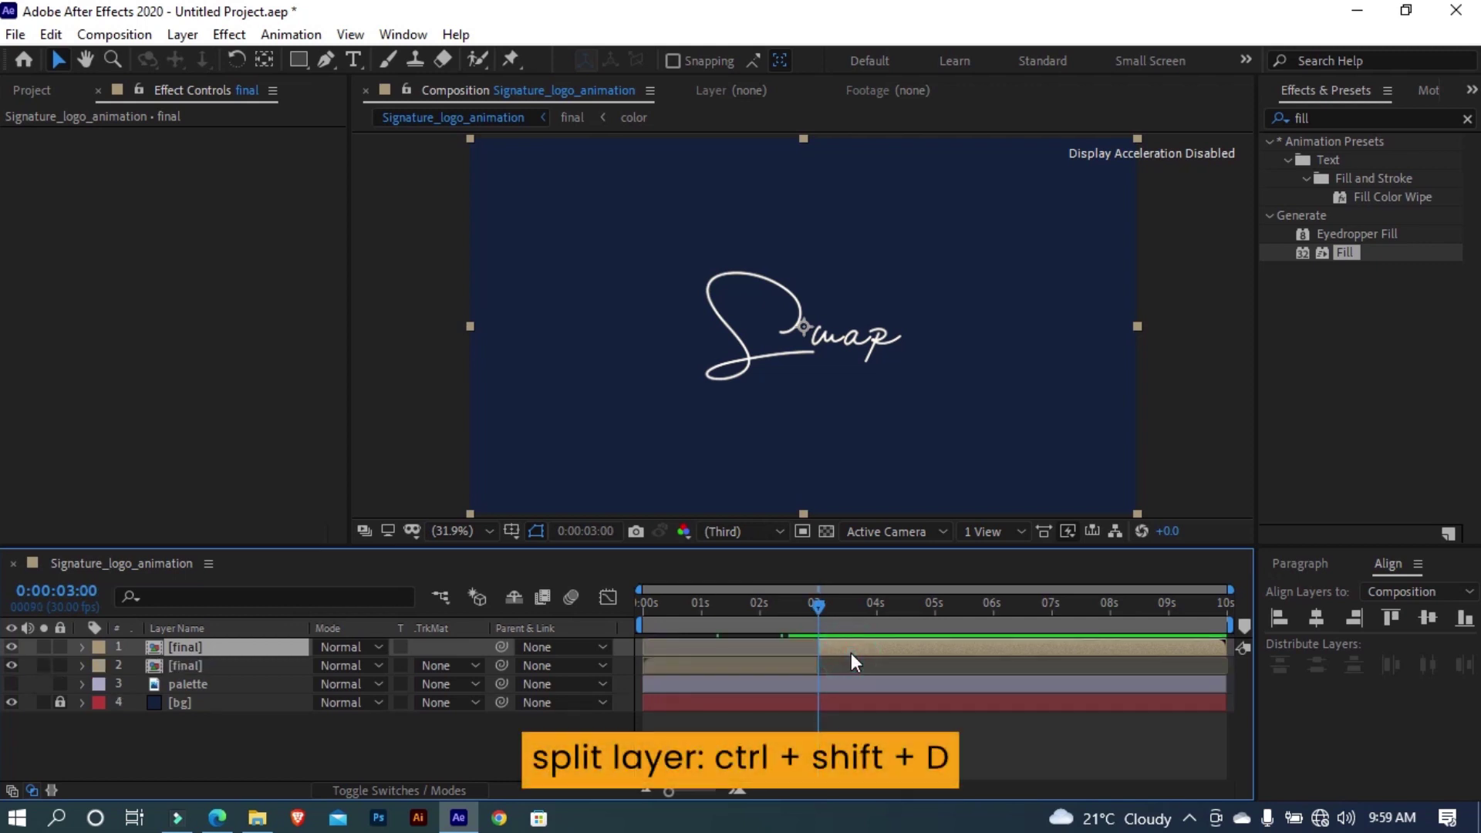
key(Delete)
click(784, 636)
click(779, 650)
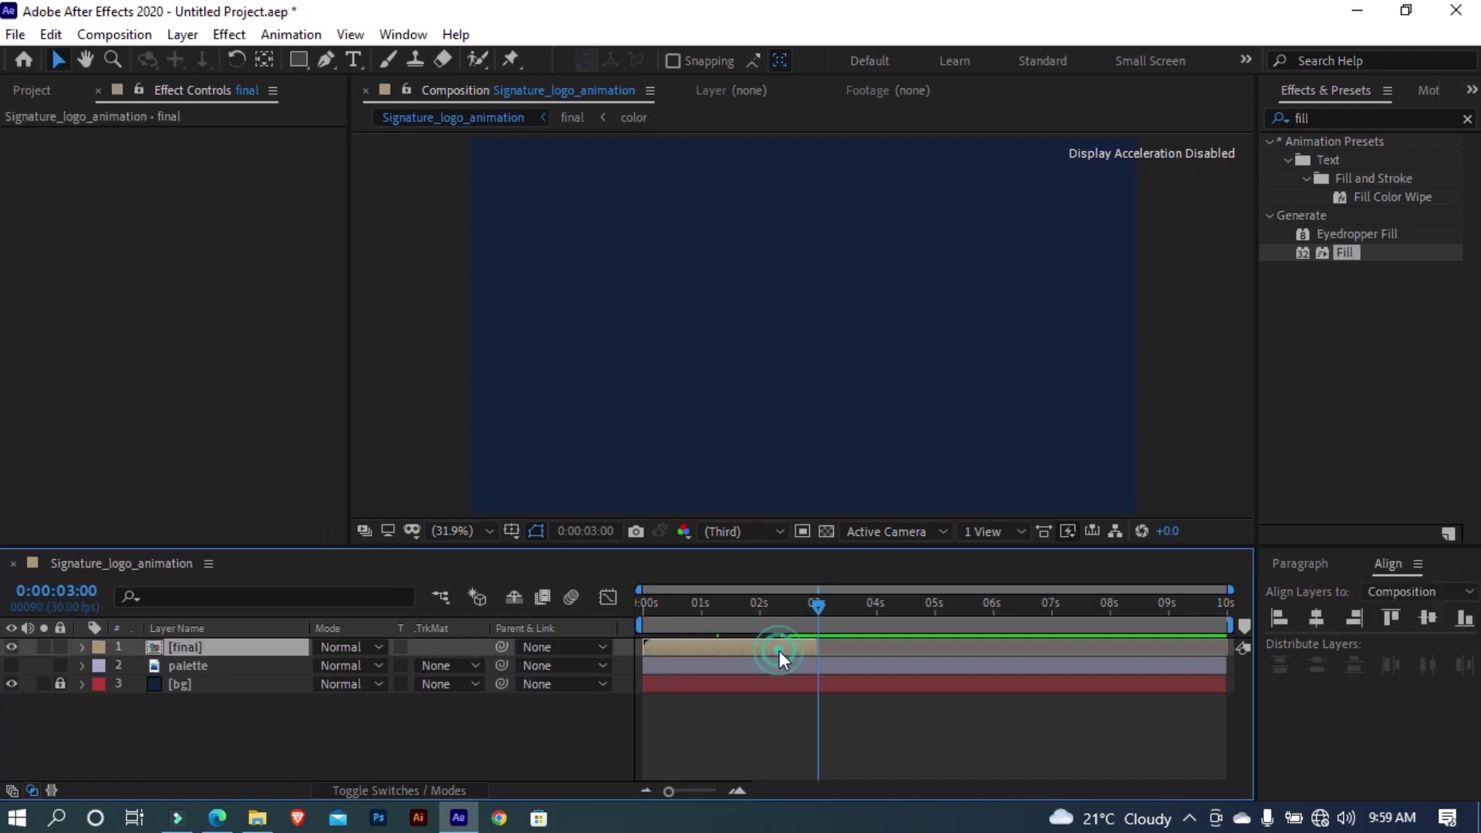
key(ctrl+d)
drag(711, 645, 878, 646)
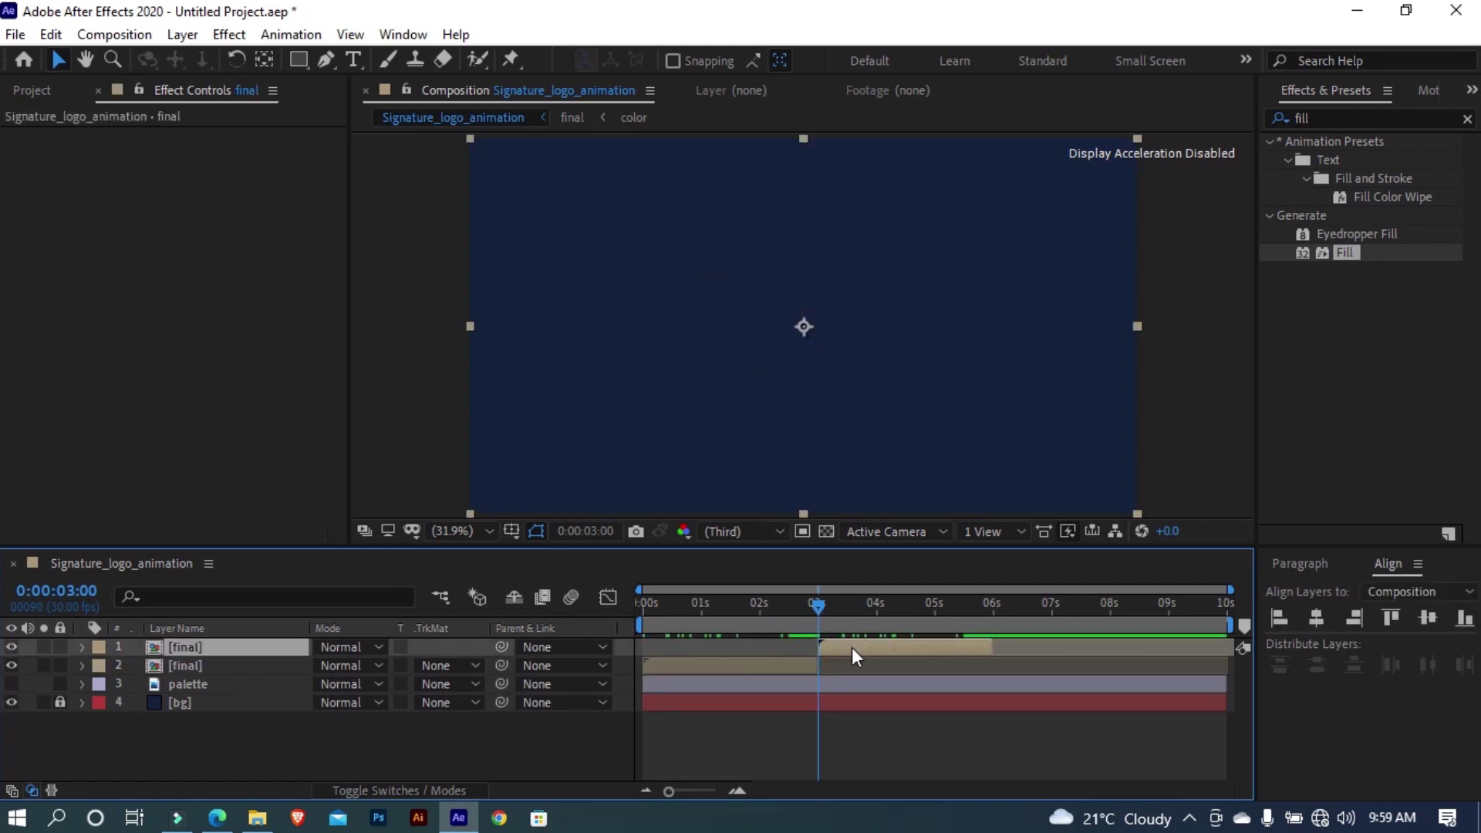
Time-reverse the copied final layer and align its start to the 3-second mark
right_click(853, 647)
click(946, 150)
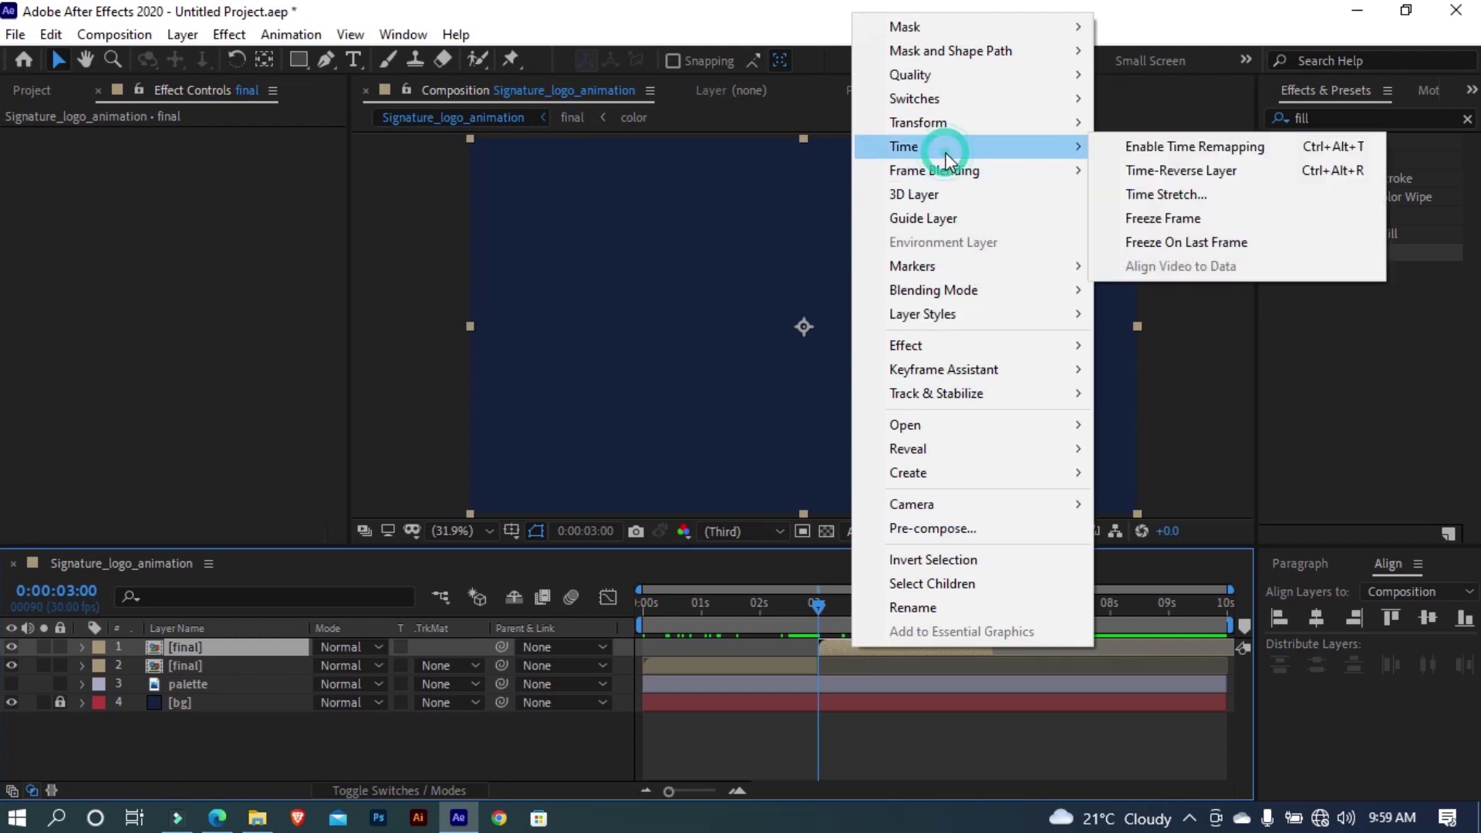
click(1207, 170)
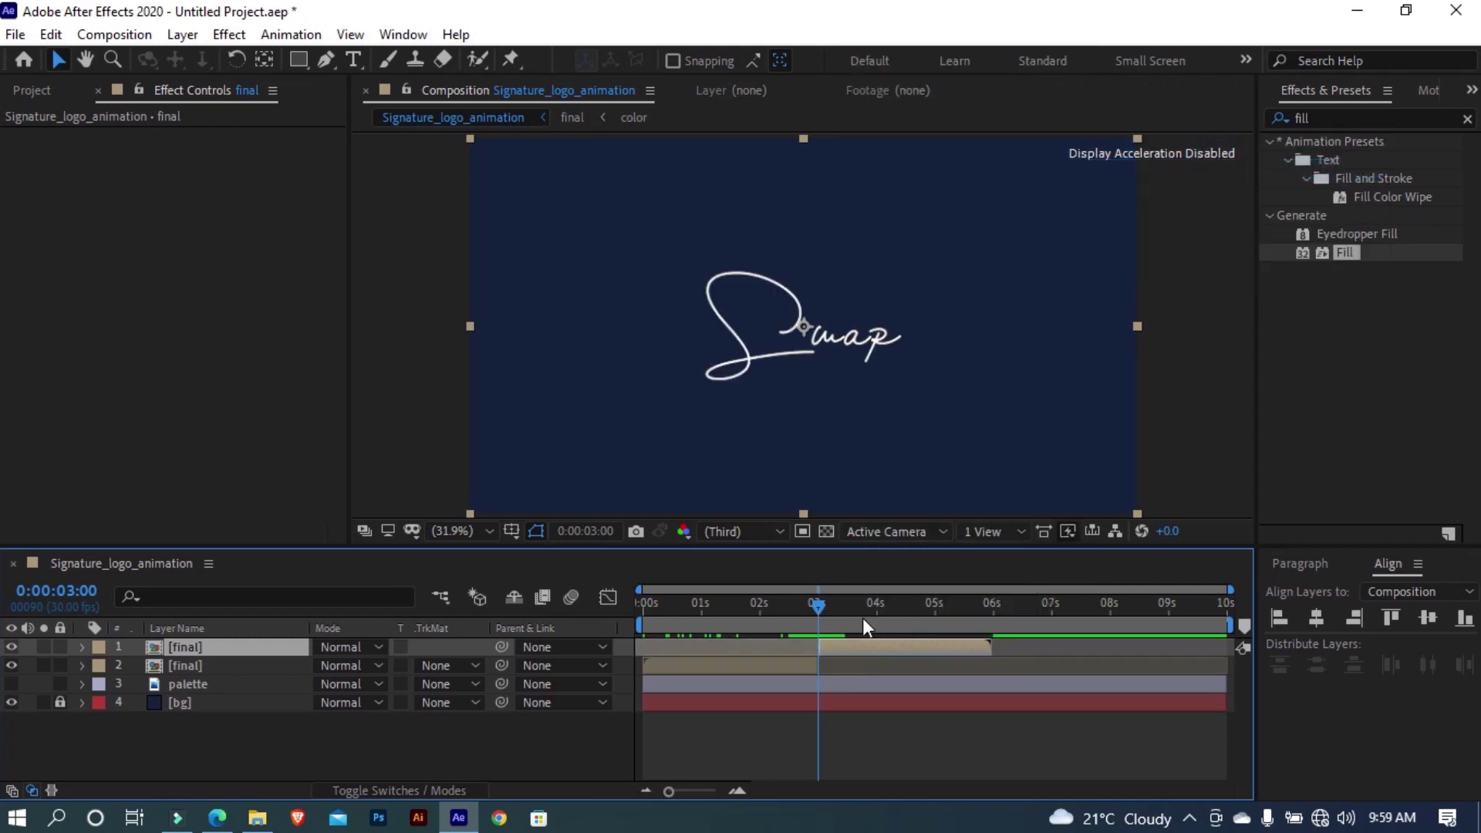
drag(901, 646, 826, 647)
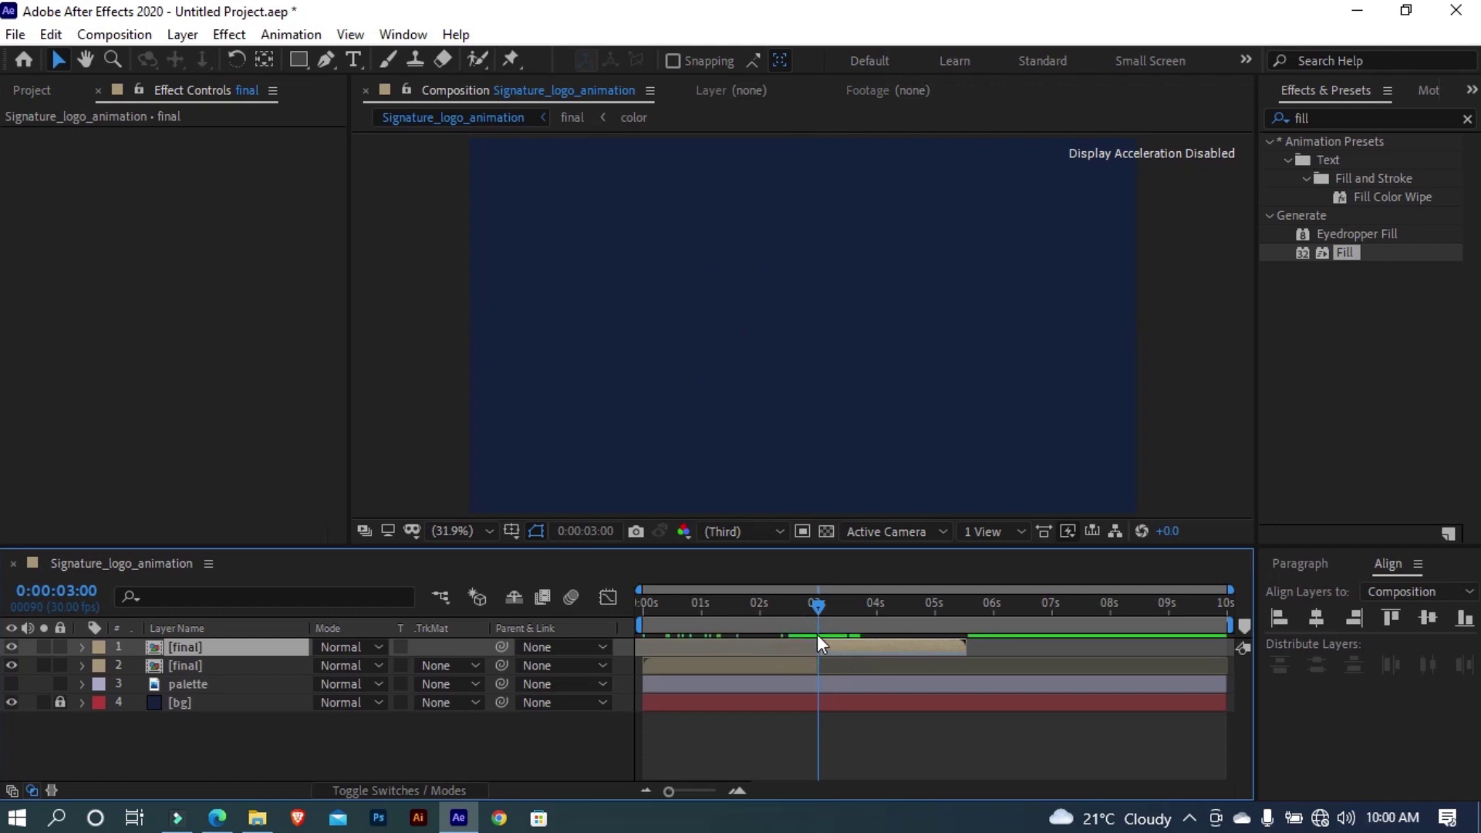
click(738, 788)
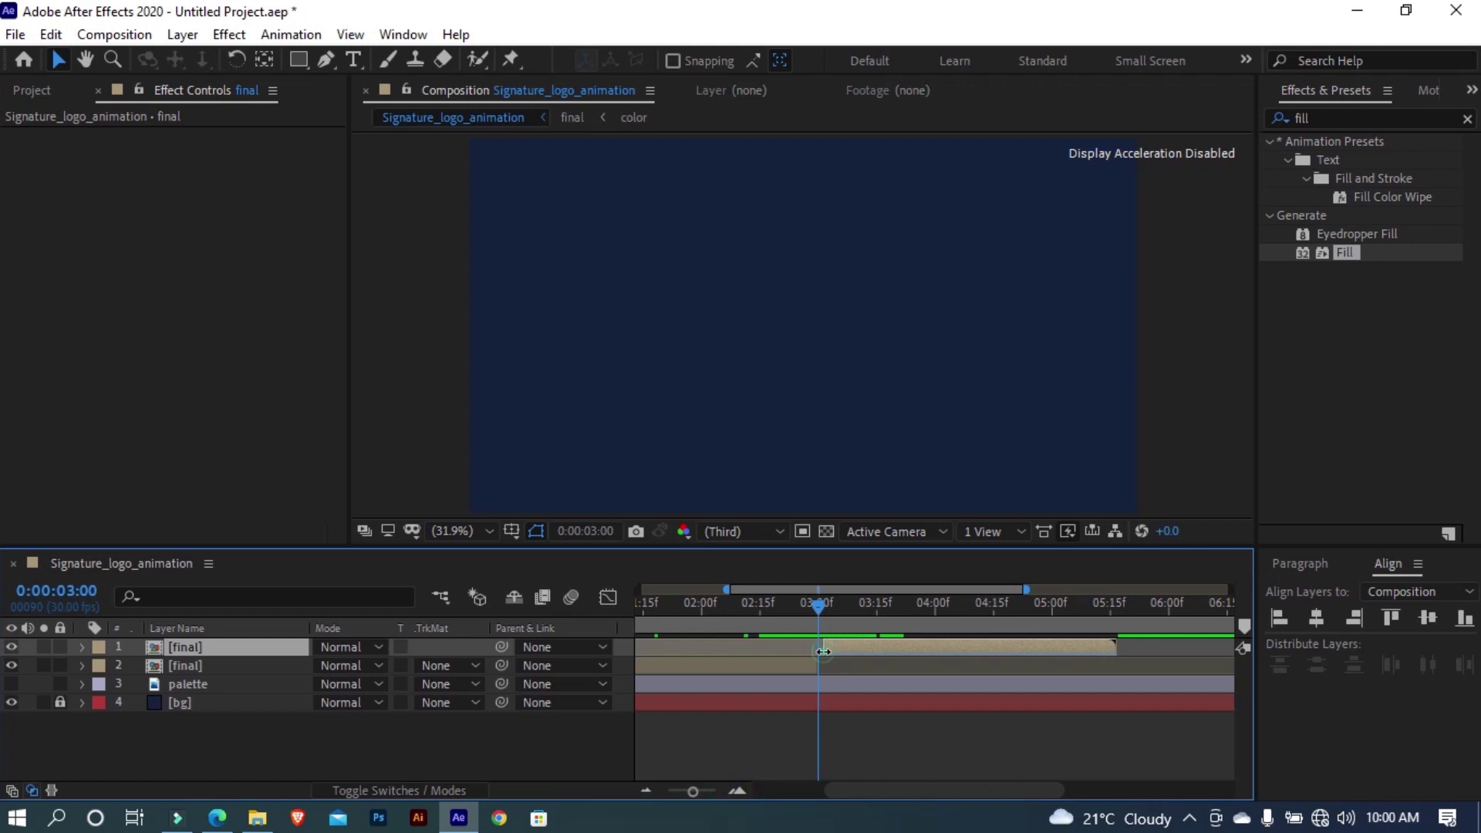
drag(823, 652, 818, 652)
click(673, 790)
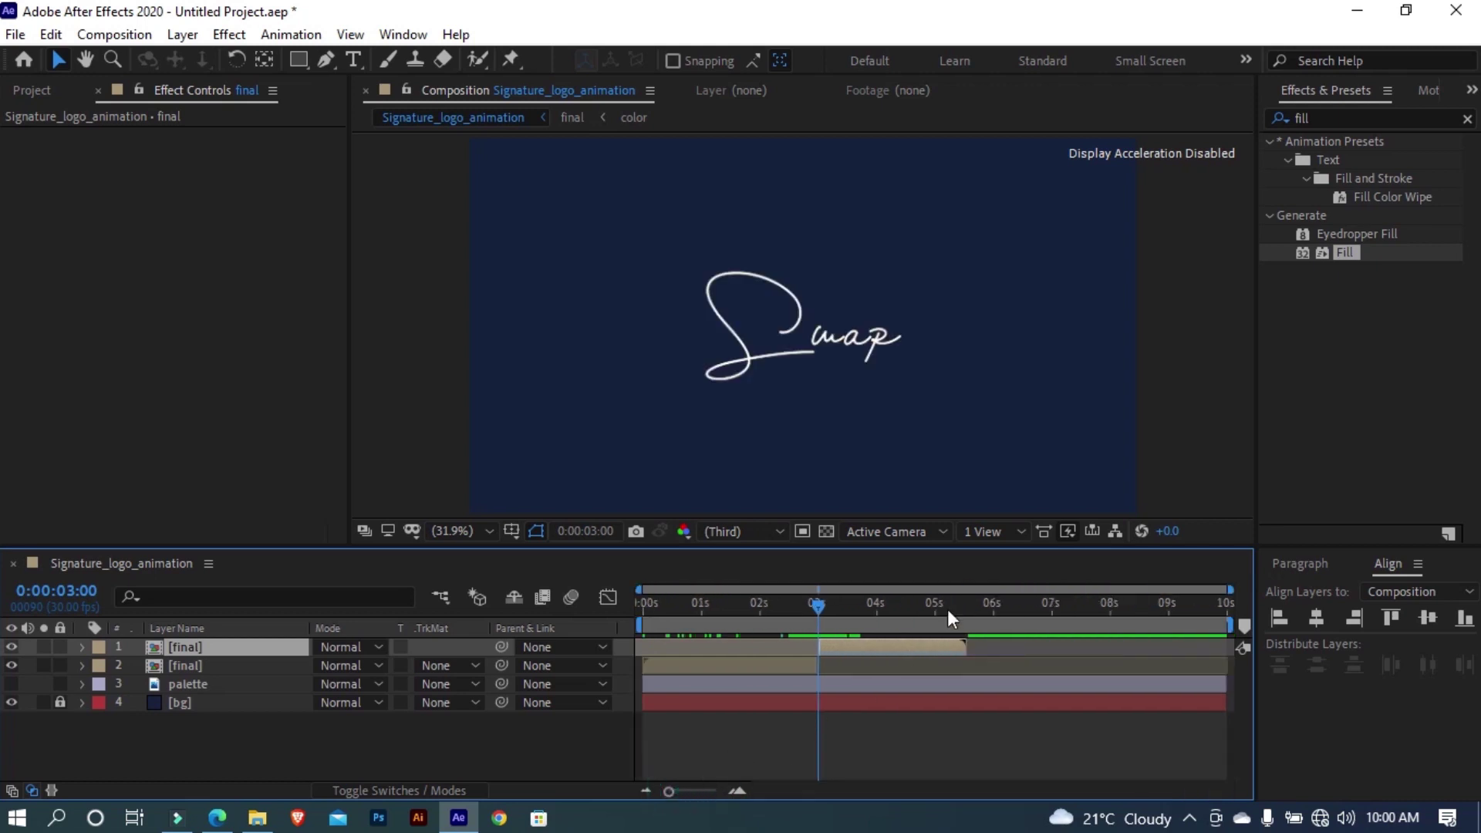
Preview the draw-and-undraw animation, ending around 5 seconds 16 frames
drag(960, 604, 935, 610)
click(964, 608)
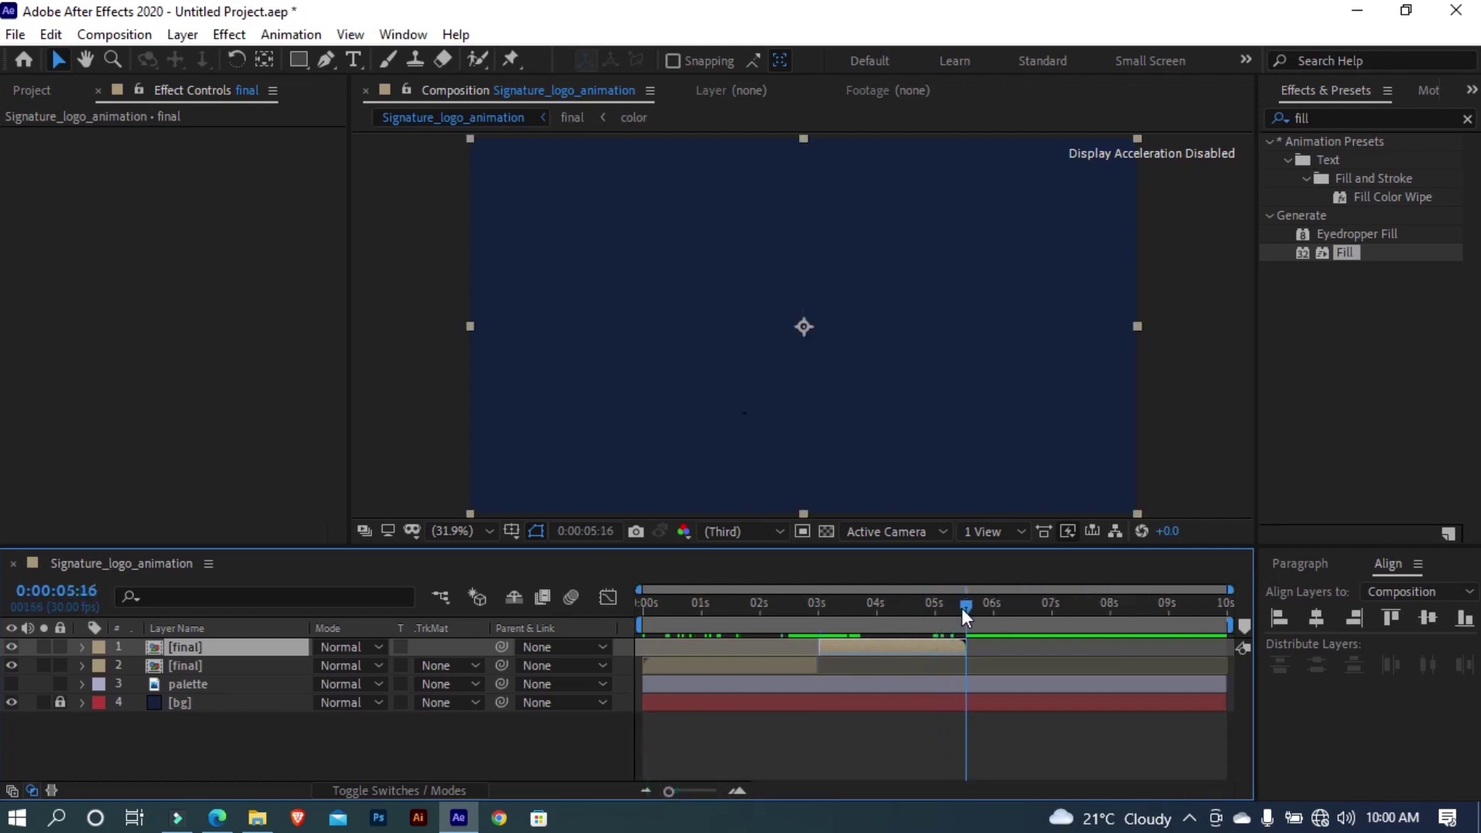
key(space)
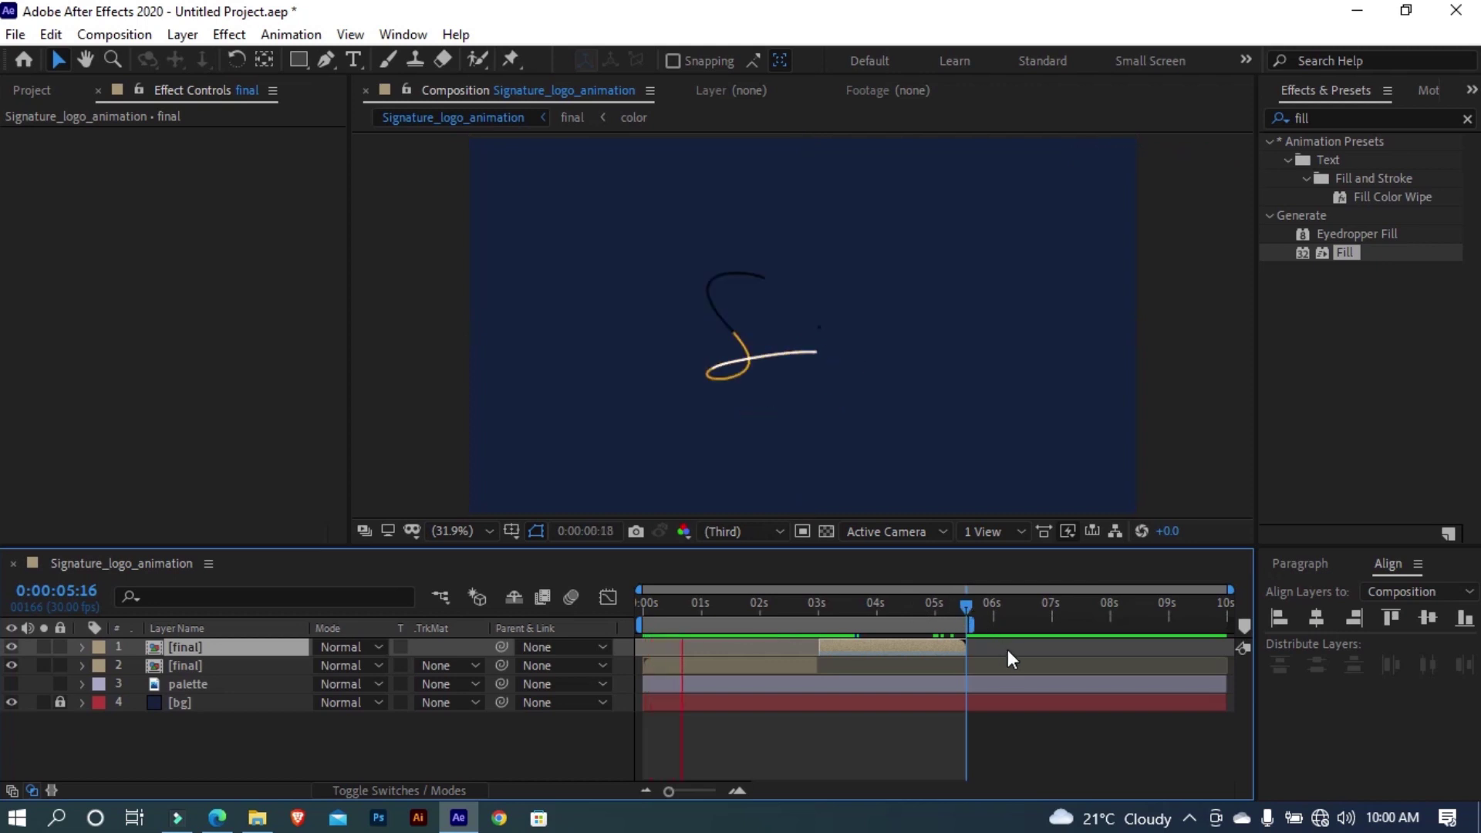